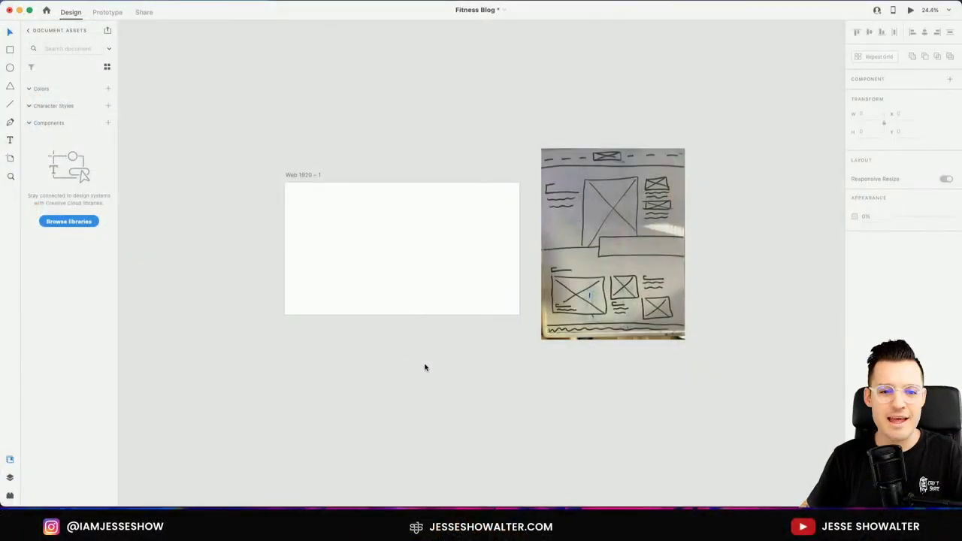
- Check the YouTube members post, then return to XD and deselect the whiteboard sketch image
key("ctrl+Right")
key("ctrl+Right")
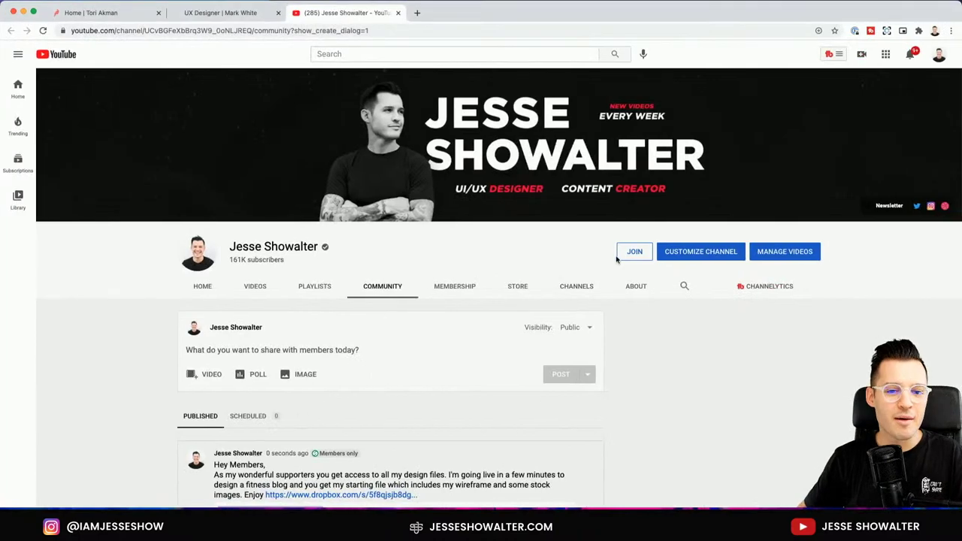
scroll(547, 385, "down", 3)
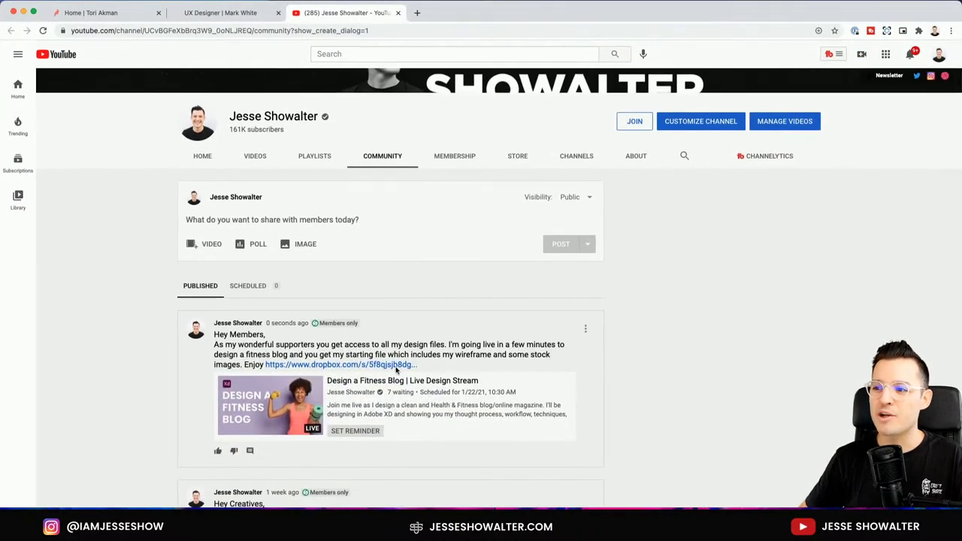
scroll(594, 368, "up", 3)
key("ctrl+Left")
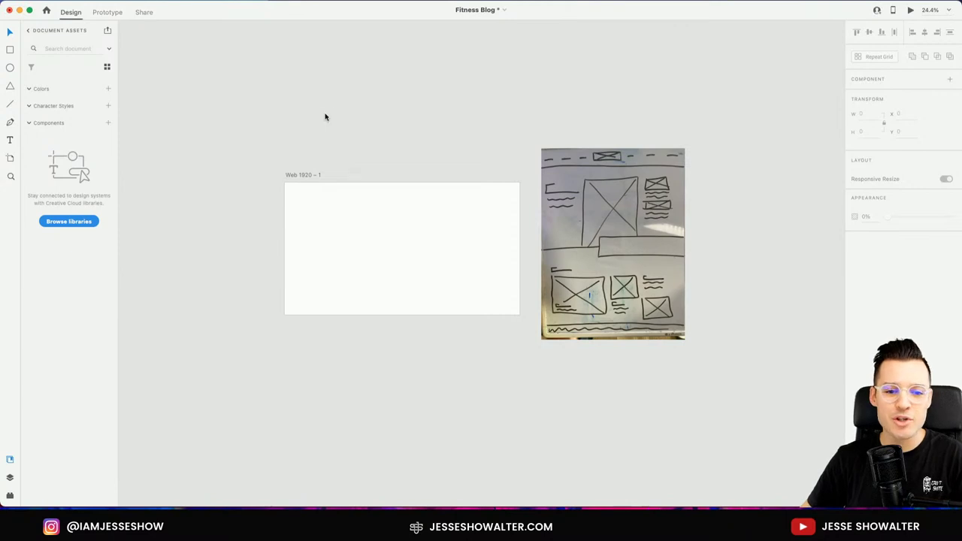
left_click(583, 218)
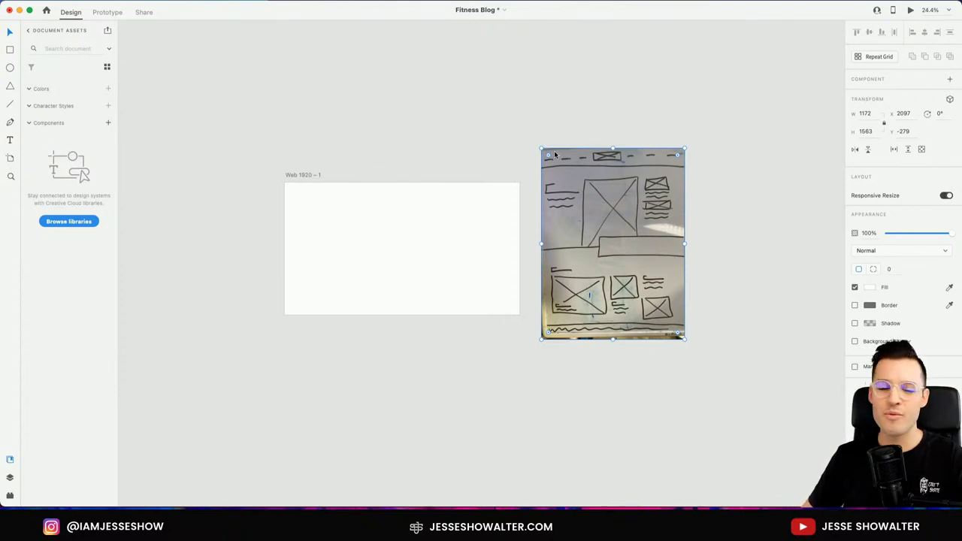
left_click(459, 97)
scroll(473, 106, "down", 2)
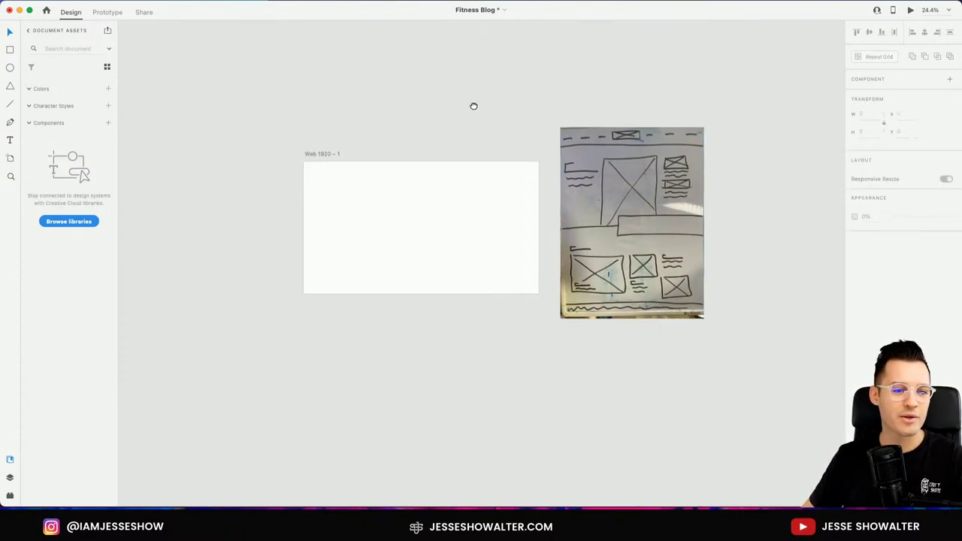
- In the Layers panel, rename the Web 1920 – 1 artboard to 'blog'
left_click(331, 156)
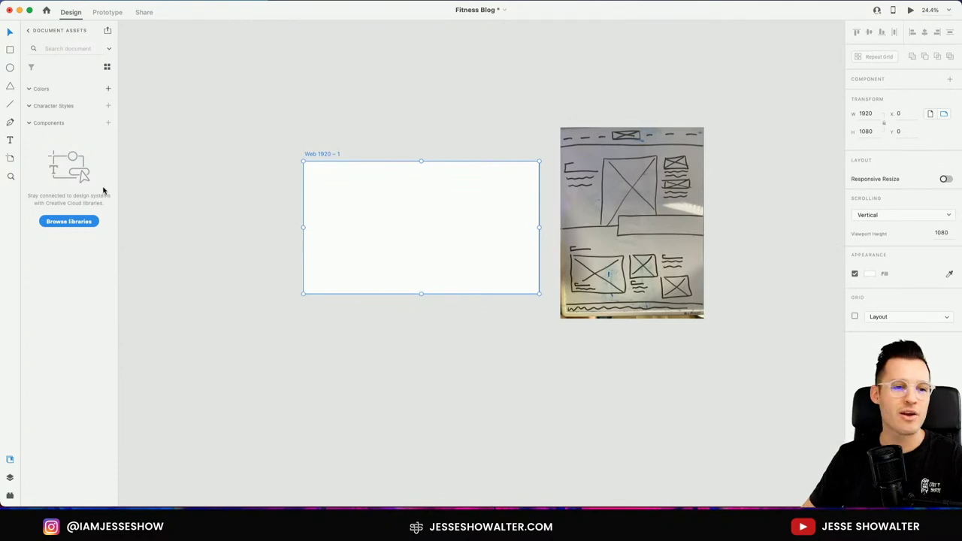
left_click(10, 478)
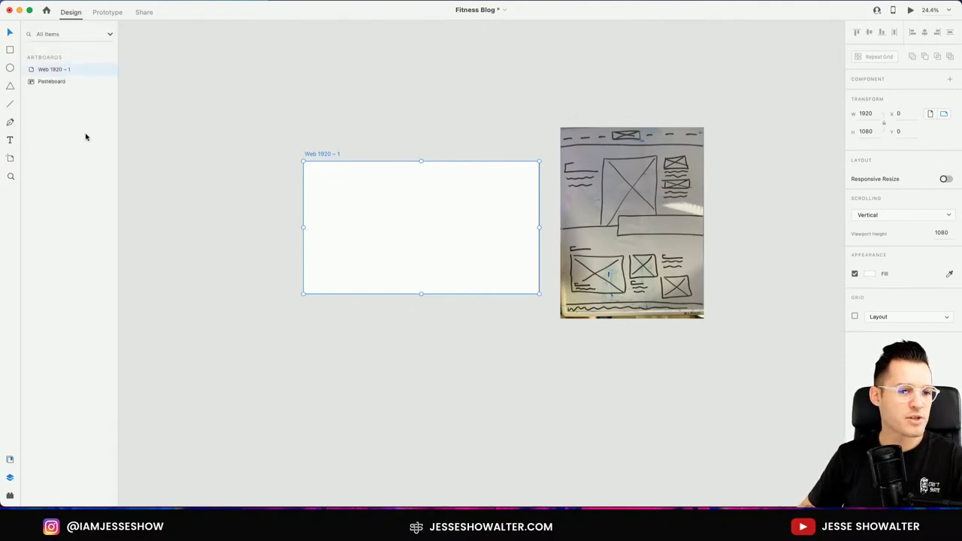
double_click(54, 69)
type("blog")
key("Return")
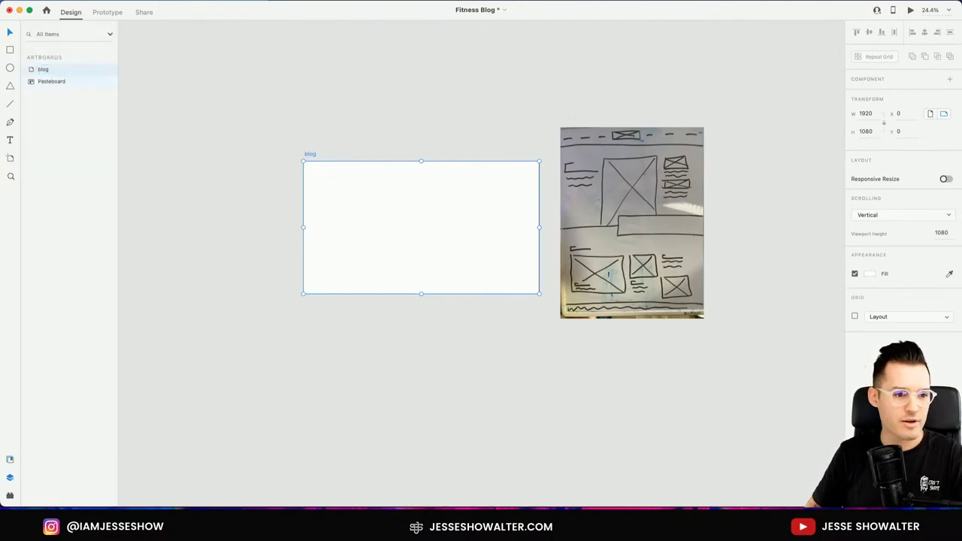
left_click(70, 83)
- Pan and zoom the canvas to frame the blog artboard and whiteboard sketch
scroll(288, 129, "down", 1)
scroll(288, 130, "right", 1)
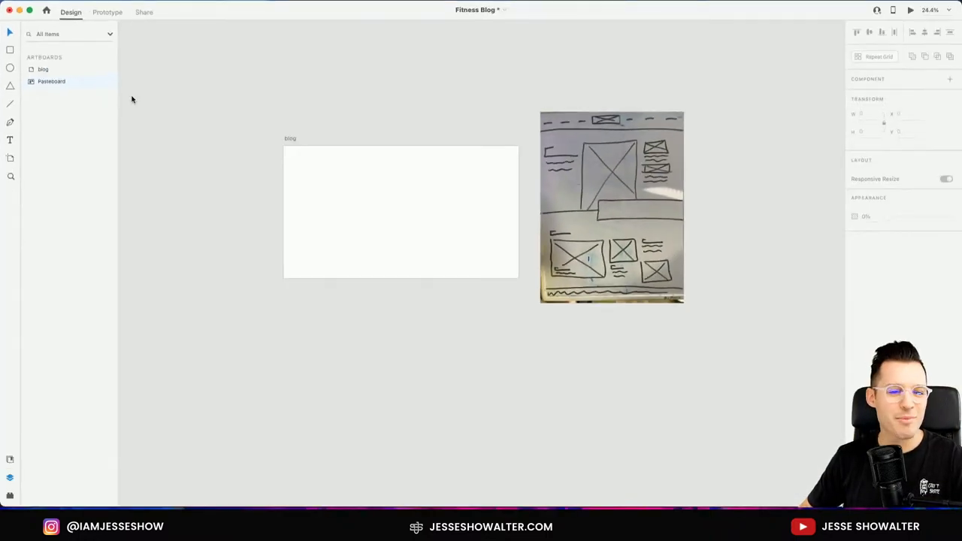
scroll(185, 100, "right", 2)
left_click_drag(185, 100, 213, 144)
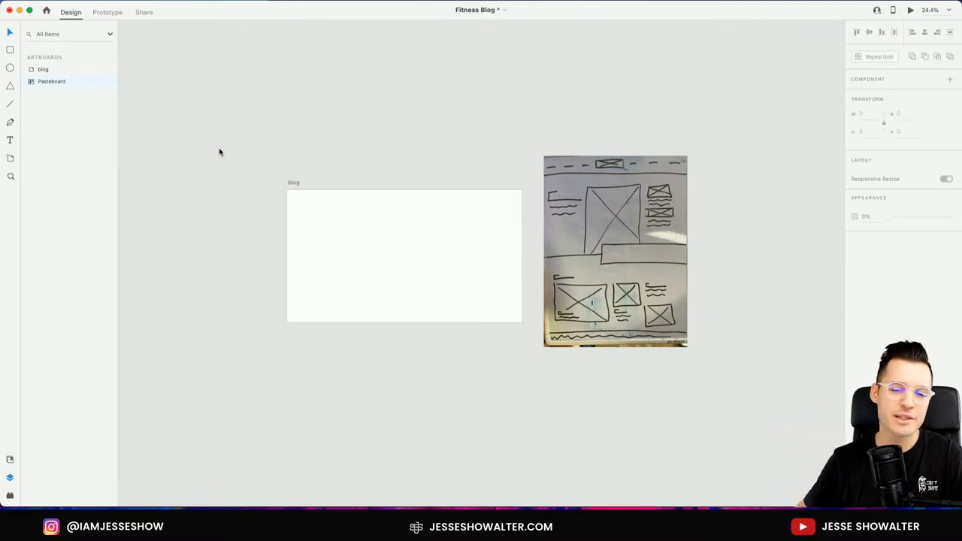
scroll(217, 151, "up", 2)
scroll(264, 211, "down", 2)
scroll(256, 188, "right", 1)
left_click_drag(249, 164, 562, 343)
scroll(562, 343, "up", 3)
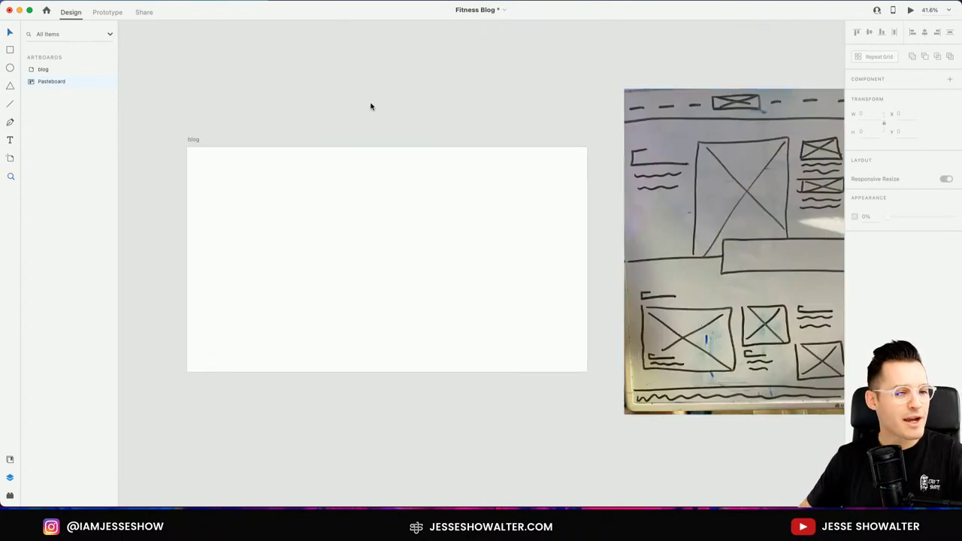
scroll(367, 106, "down", 1)
mouse_move(367, 106)
left_mouse_down()
mouse_move(327, 129)
mouse_move(347, 129)
left_mouse_up()
- Nudge the whiteboard sketch image slightly left beside the artboard
left_click_drag(727, 129, 710, 131)
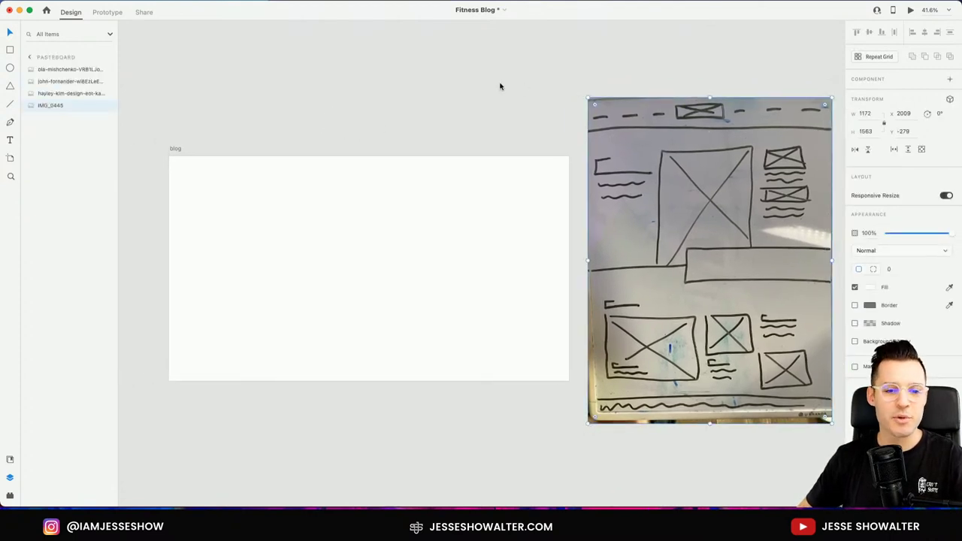
left_click(459, 121)
left_click_drag(459, 121, 441, 124)
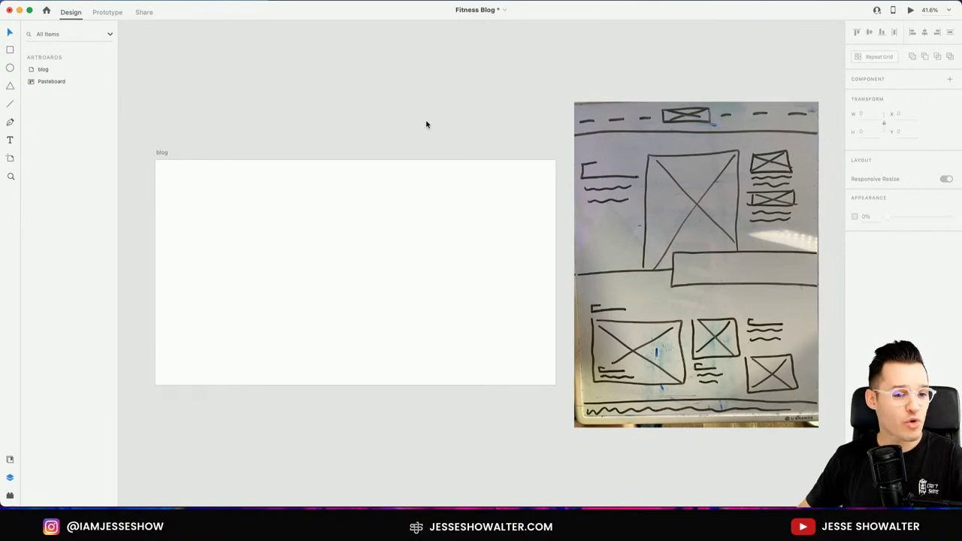
scroll(425, 123, "left", 1)
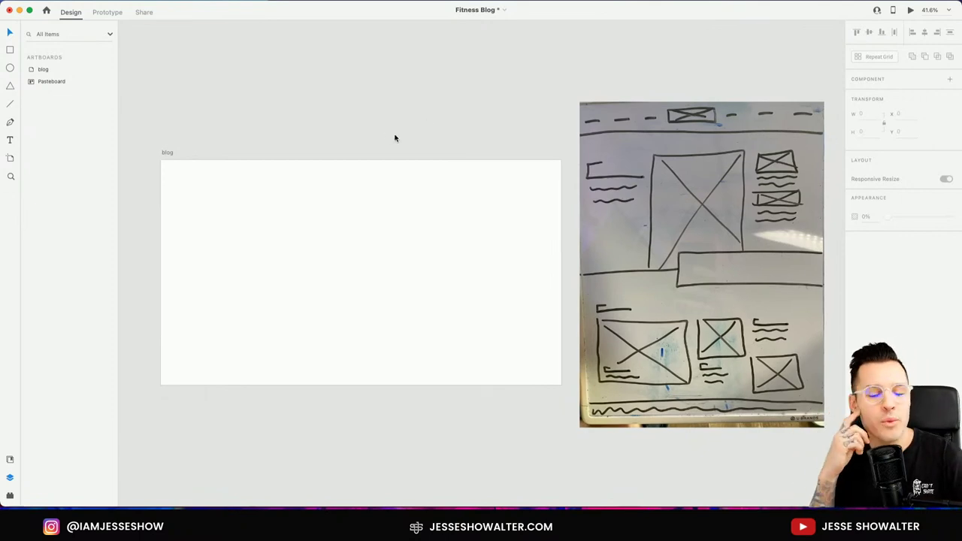
key("super+Tab")
key("super+Tab")
key("super+Tab")
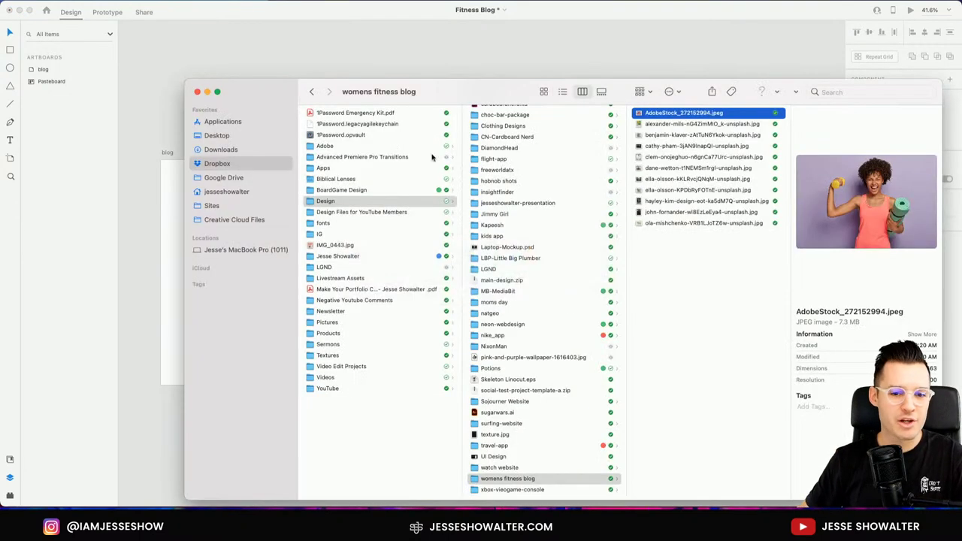
left_click_drag(502, 95, 328, 68)
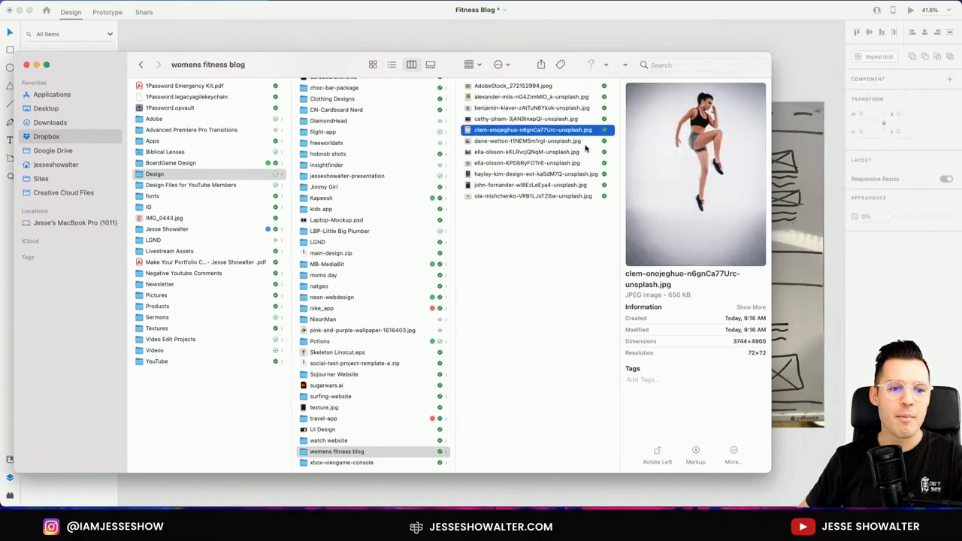
left_click(526, 129)
key("Down")
key("Down")
key("Down")
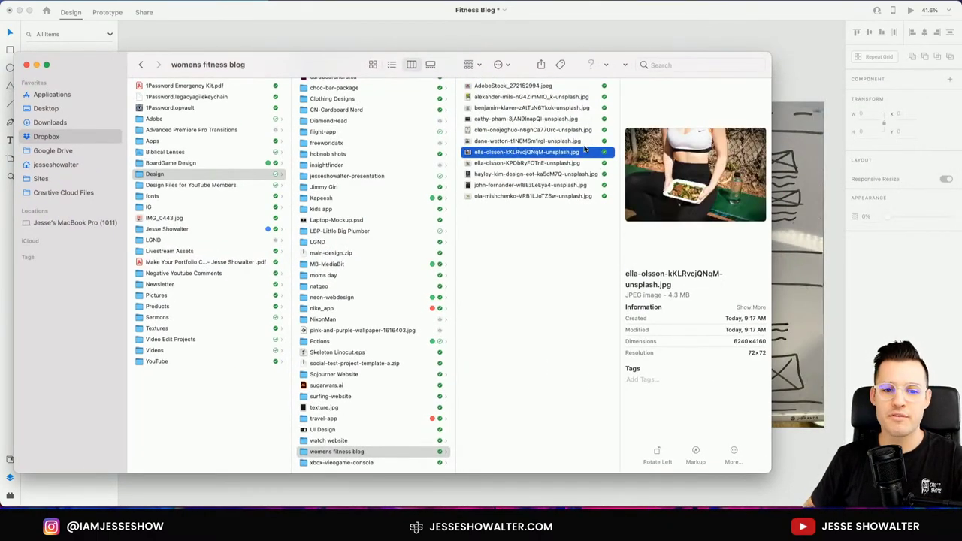
key("Down")
key("Down")
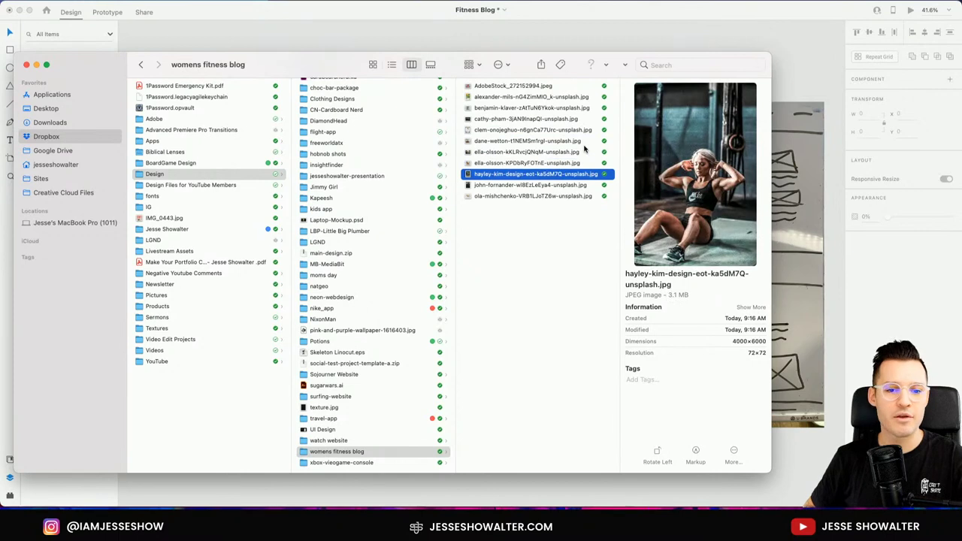
key("Down")
key("Up")
key("Up")
key("Up")
key("Up")
key("Up")
key("Up")
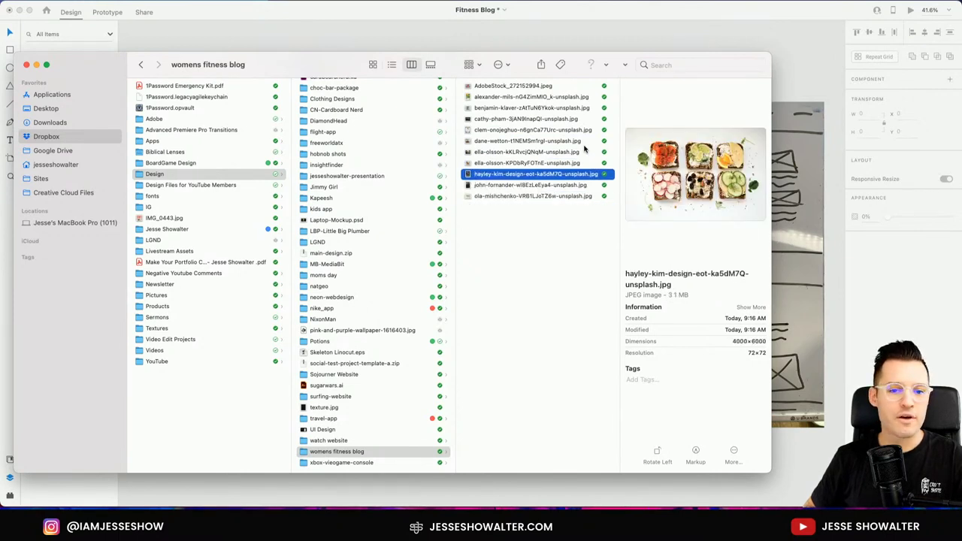
key("Up")
key("Up")
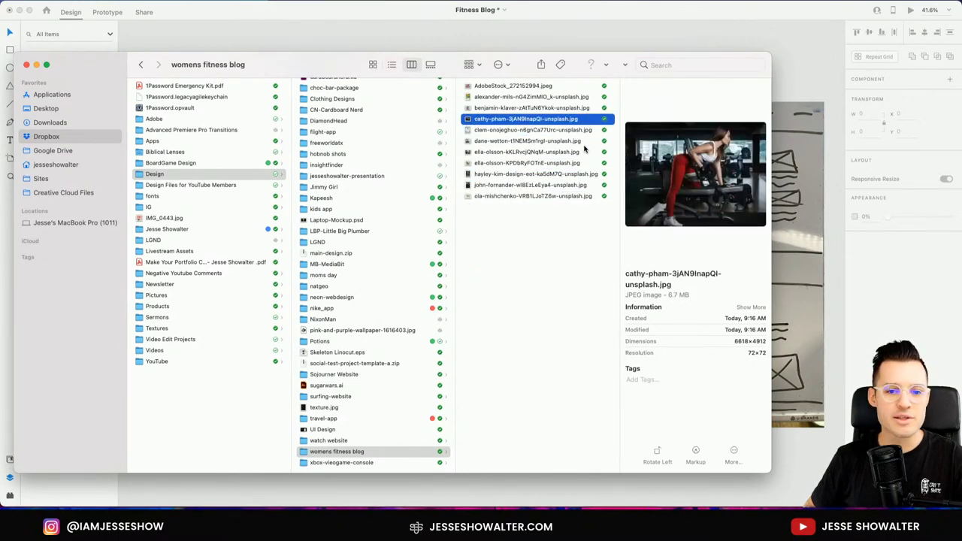
key("Up")
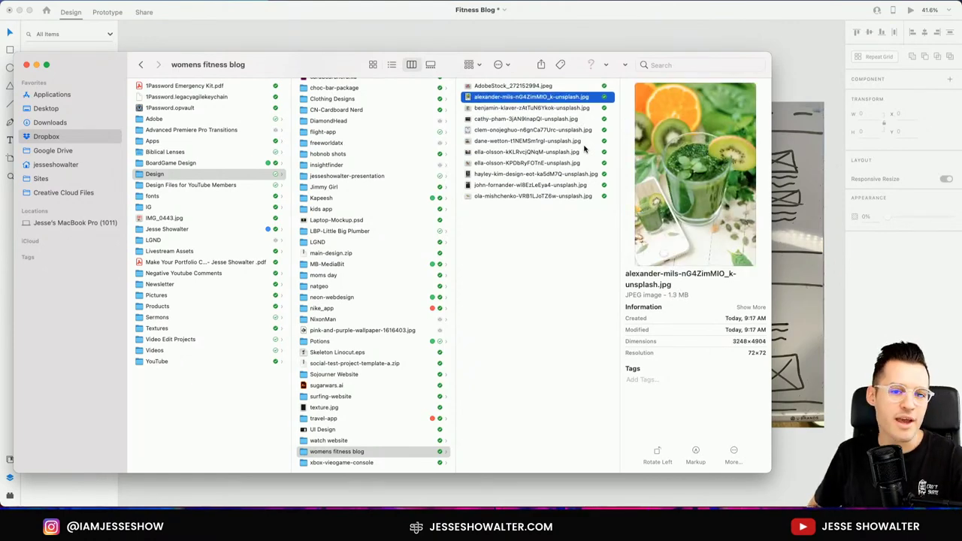
key("Up")
key("space")
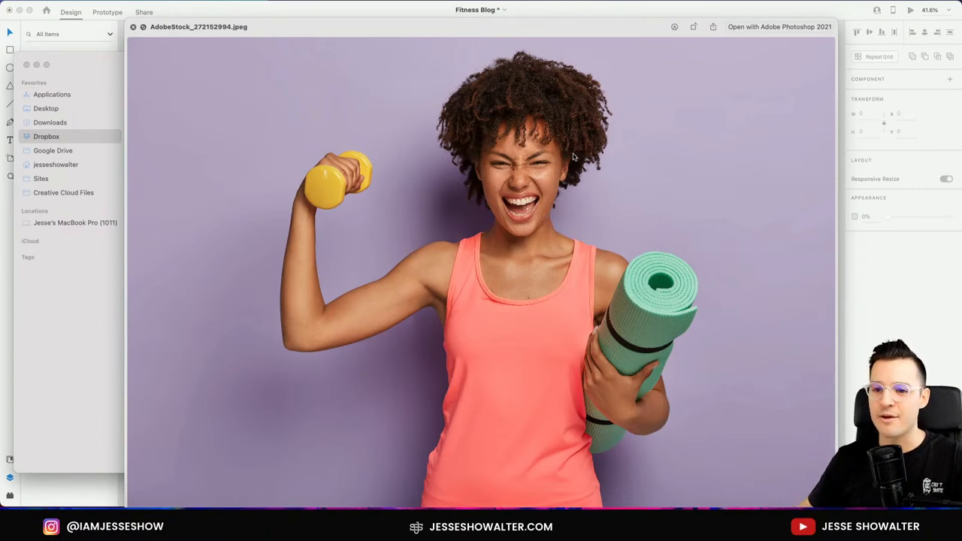
key("space")
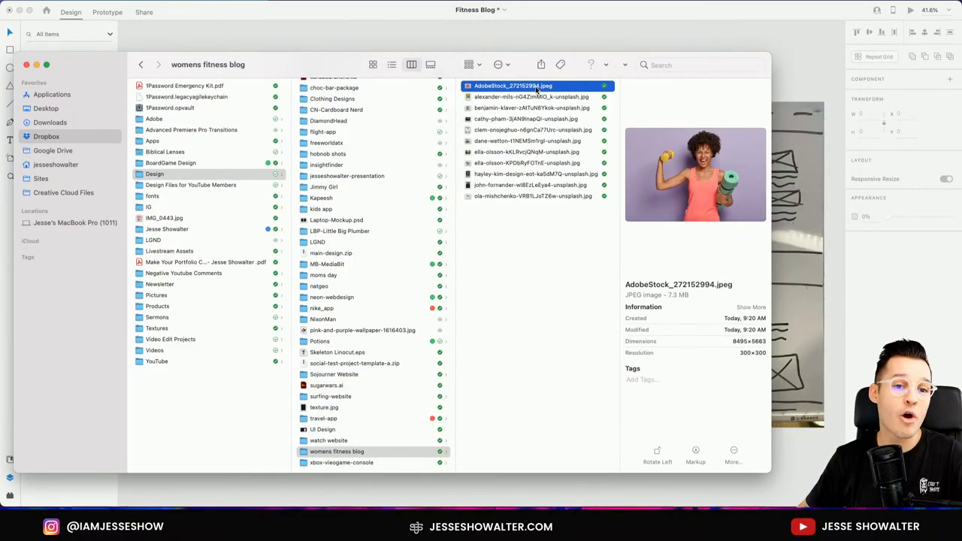
- Drop AdobeStock_272152994 onto the canvas, scale it to 1876.5 wide and move it above the artboard
left_click_drag(538, 88, 725, 53)
left_click(740, 38)
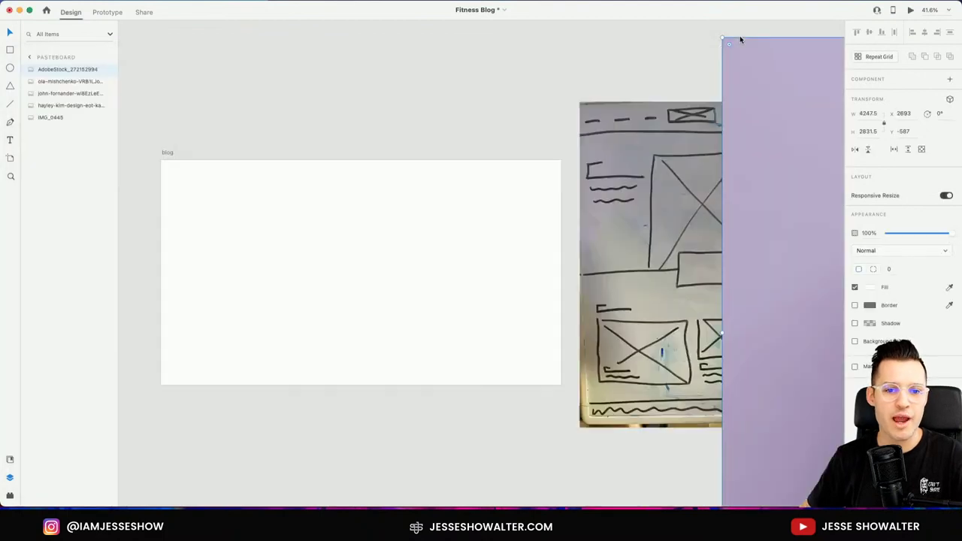
key("super+minus")
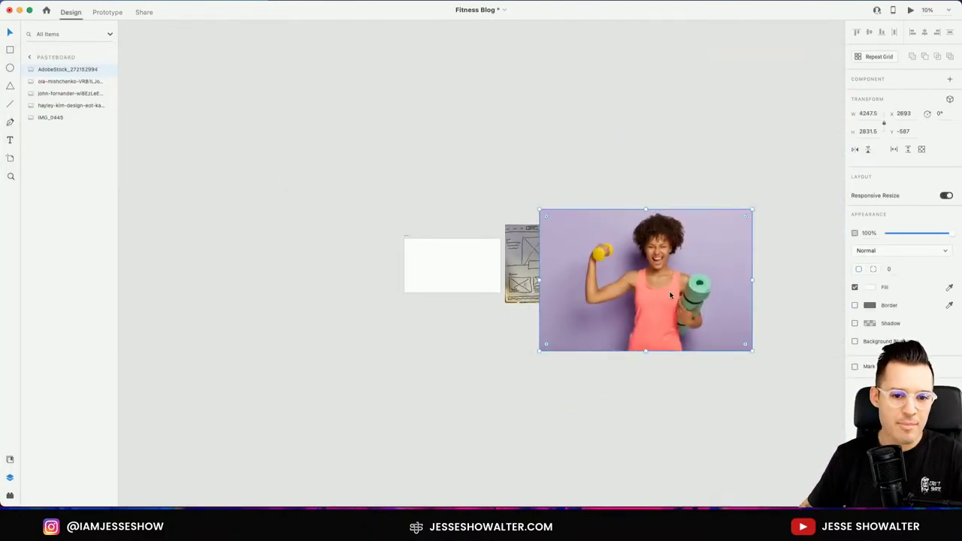
left_click_drag(752, 351, 637, 277)
left_click_drag(587, 249, 501, 257)
- Zoom in closely on the whiteboard sketch
key("super+plus")
key("super+plus")
key("z")
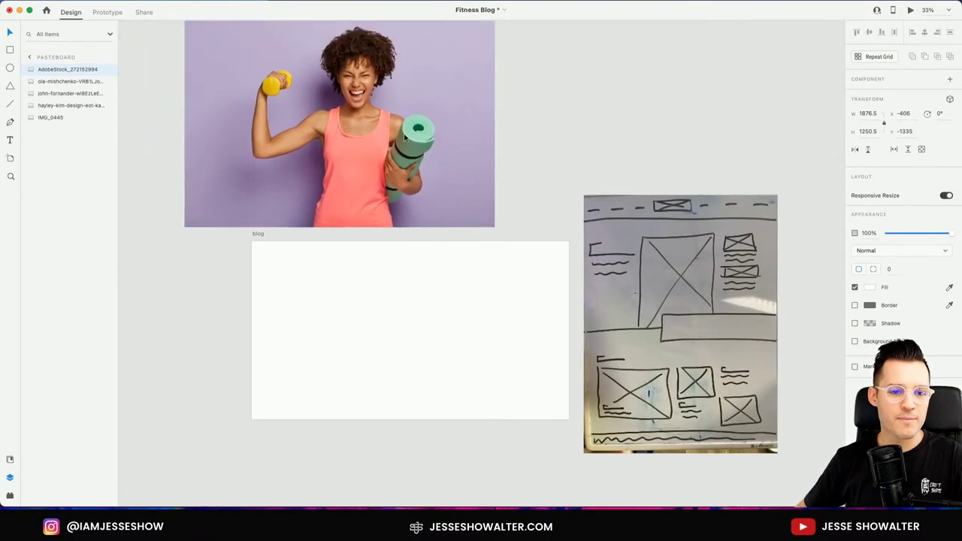
left_click_drag(588, 186, 762, 315)
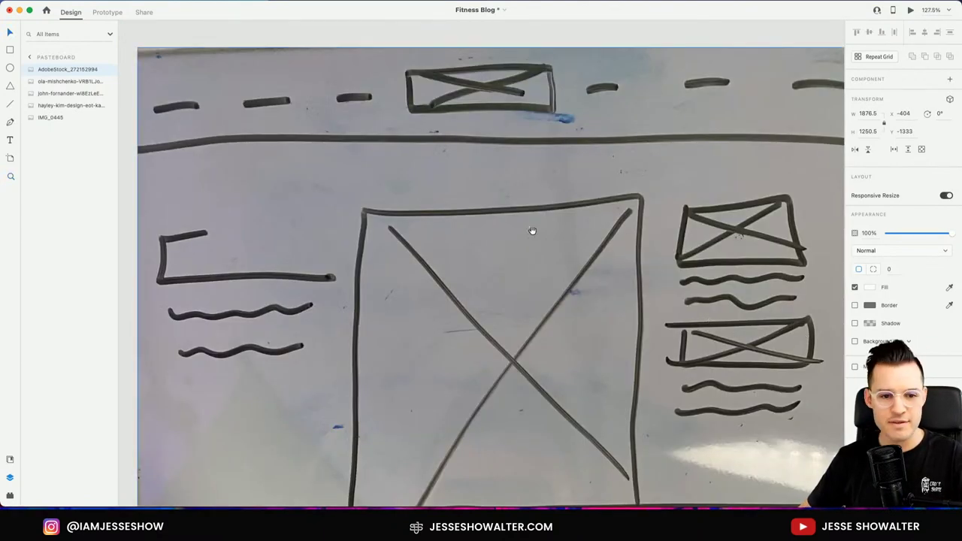
- Pan across the whiteboard sketch, then zoom out to 50% to show the photo and blog artboard
mouse_move(532, 227)
left_mouse_down()
mouse_move(535, 256)
mouse_move(547, 250)
left_mouse_up()
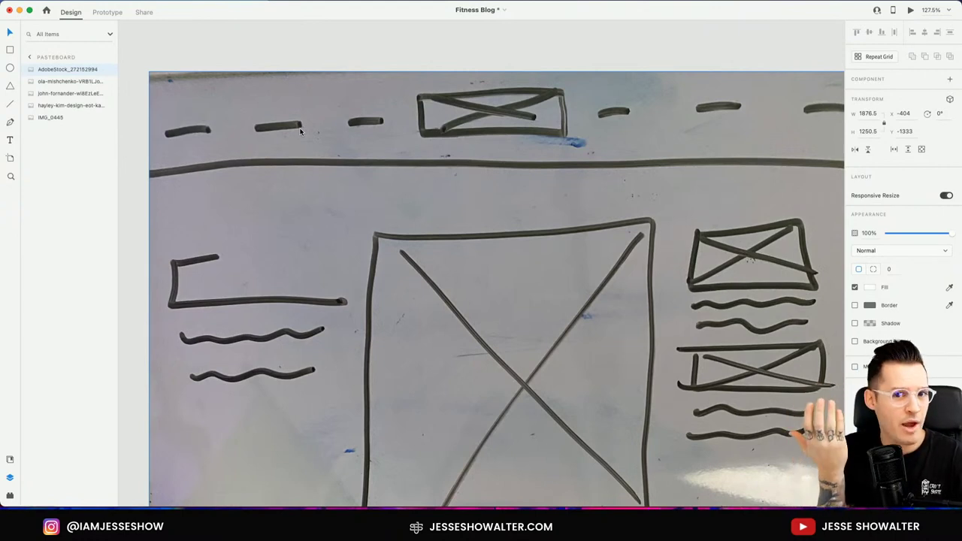
scroll(286, 299, "down", 3)
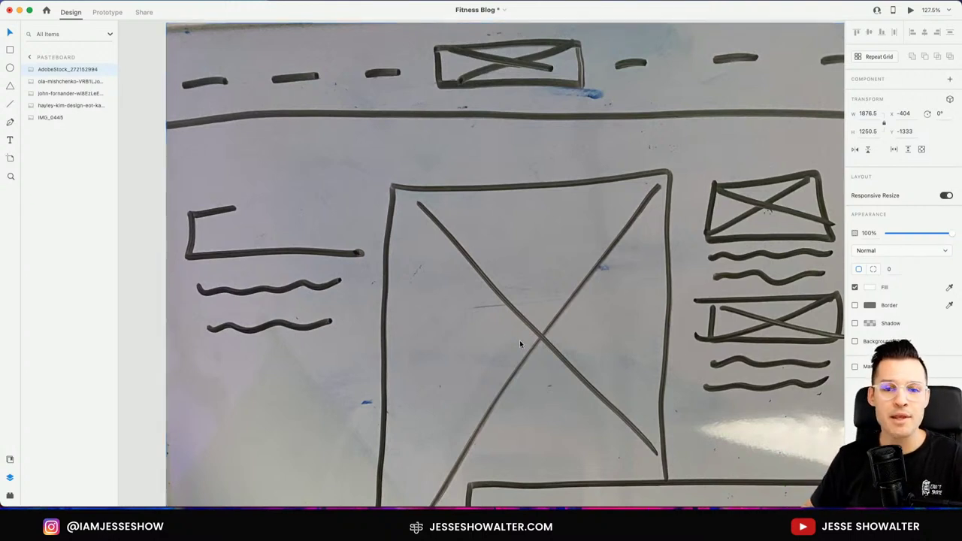
scroll(519, 340, "down", 5)
scroll(520, 339, "right", 3)
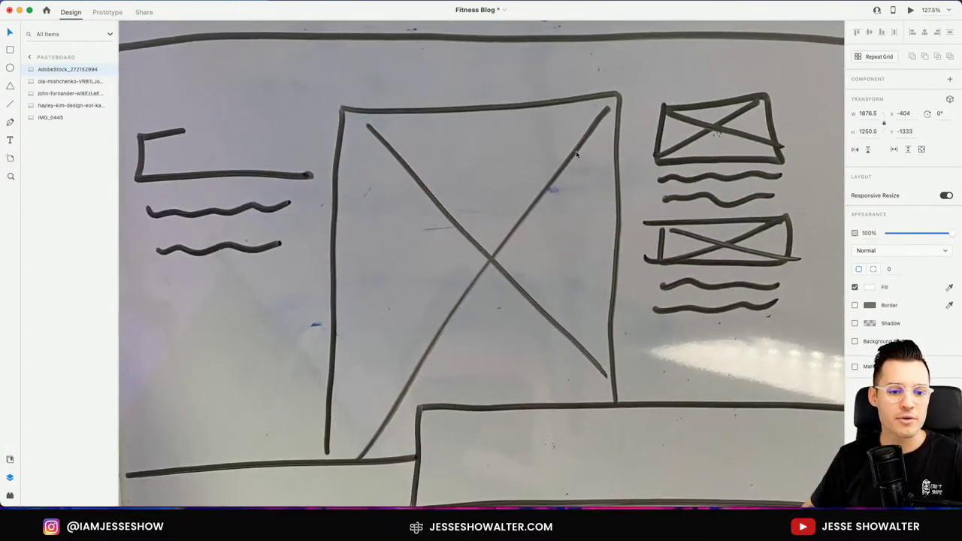
scroll(579, 337, "right", 5)
scroll(579, 337, "up", 1)
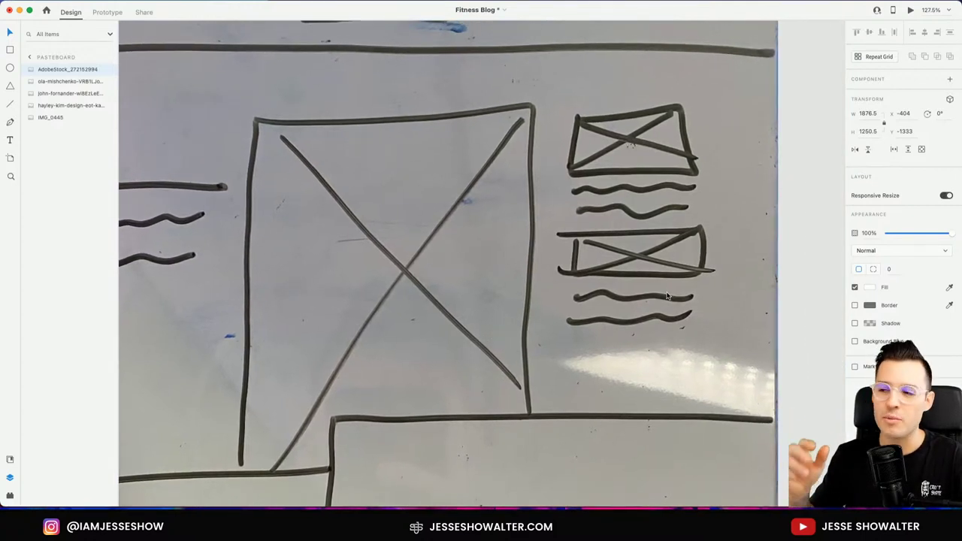
scroll(666, 296, "down", 5)
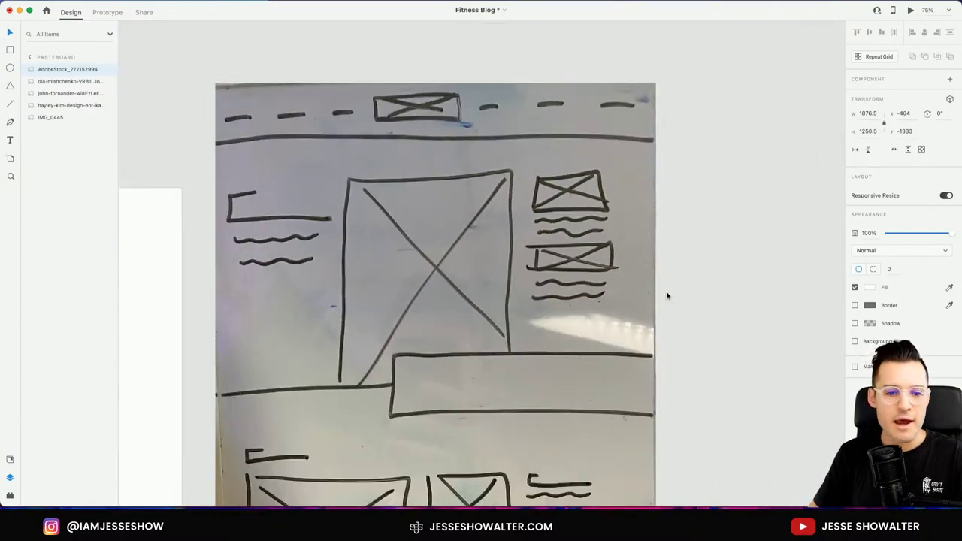
scroll(662, 301, "left", 5)
scroll(661, 301, "up", 1)
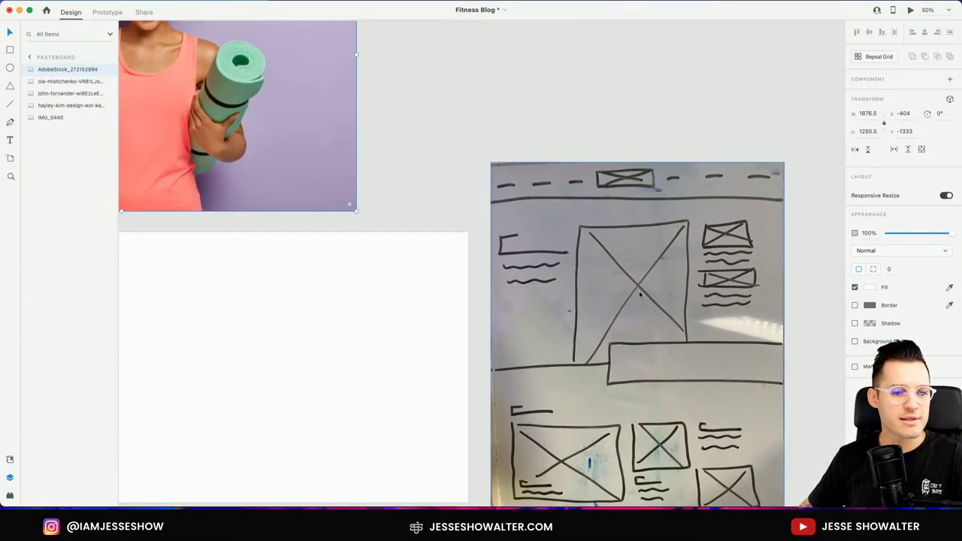
scroll(302, 237, "left", 5)
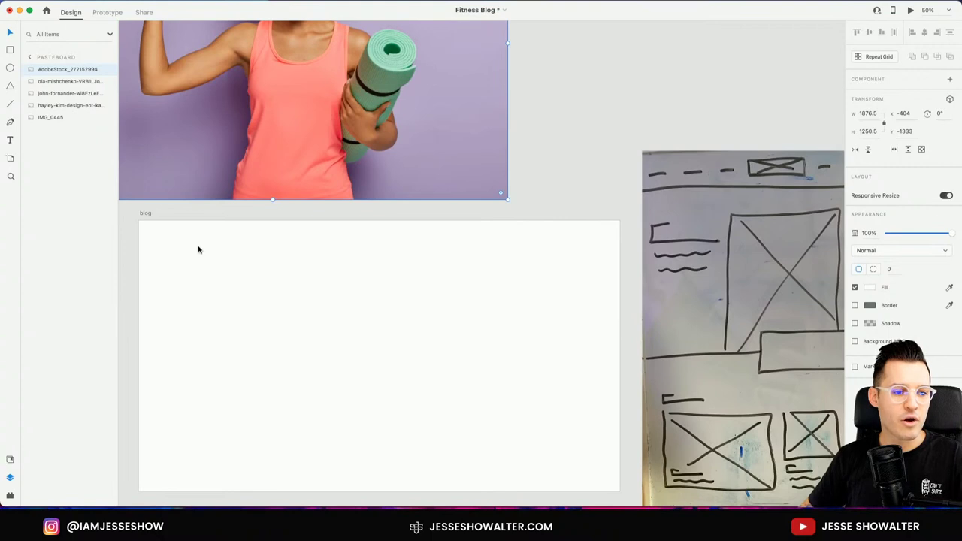
- Turn on a column layout grid for the blog artboard
left_click(376, 252)
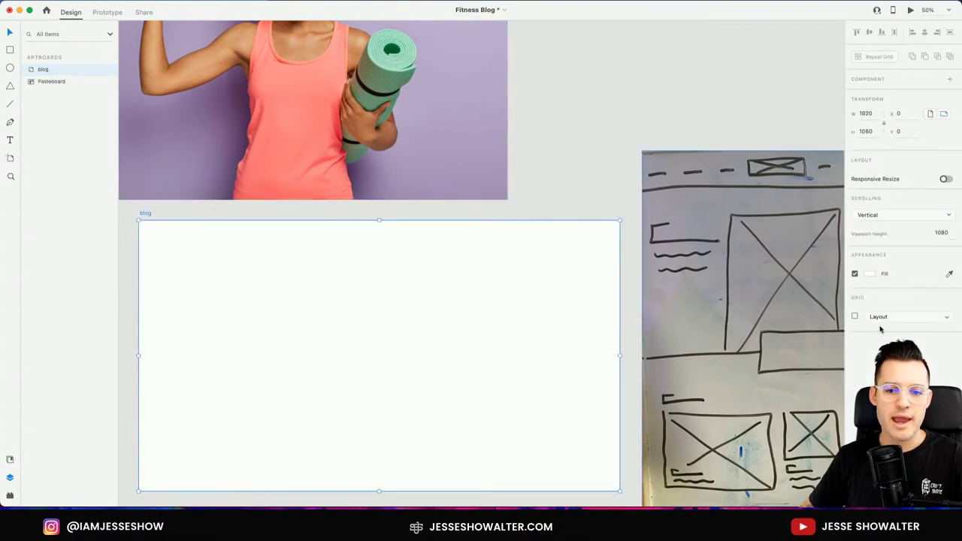
left_click(855, 317)
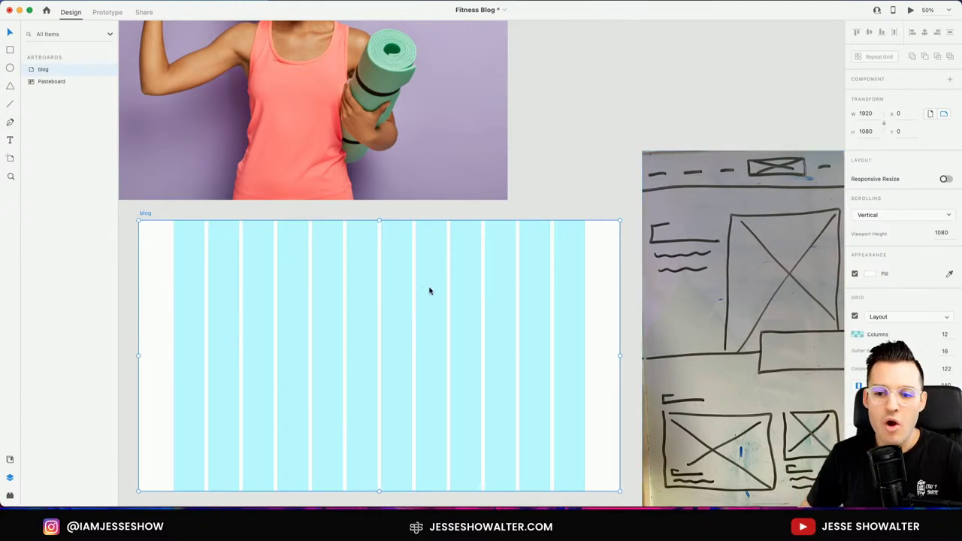
left_click_drag(419, 285, 429, 378)
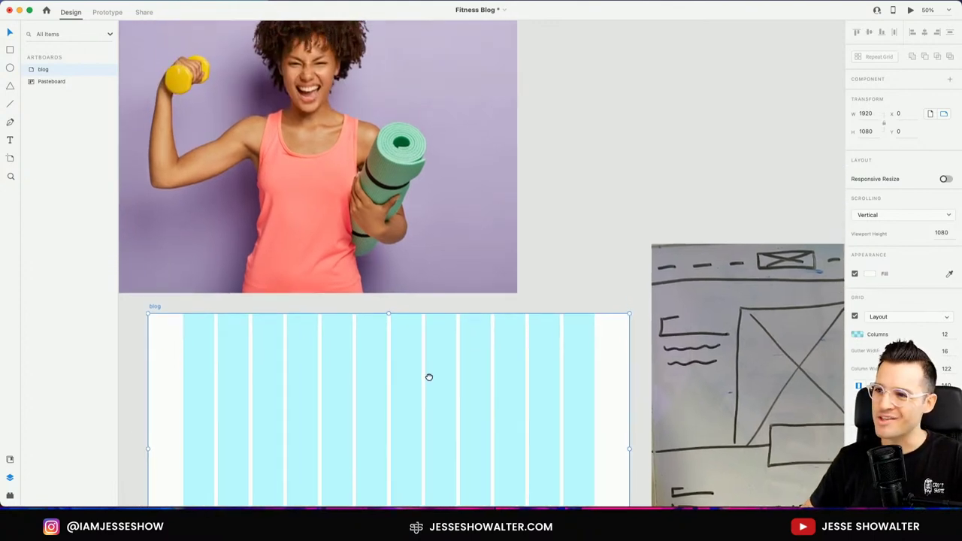
left_click_drag(415, 371, 408, 356)
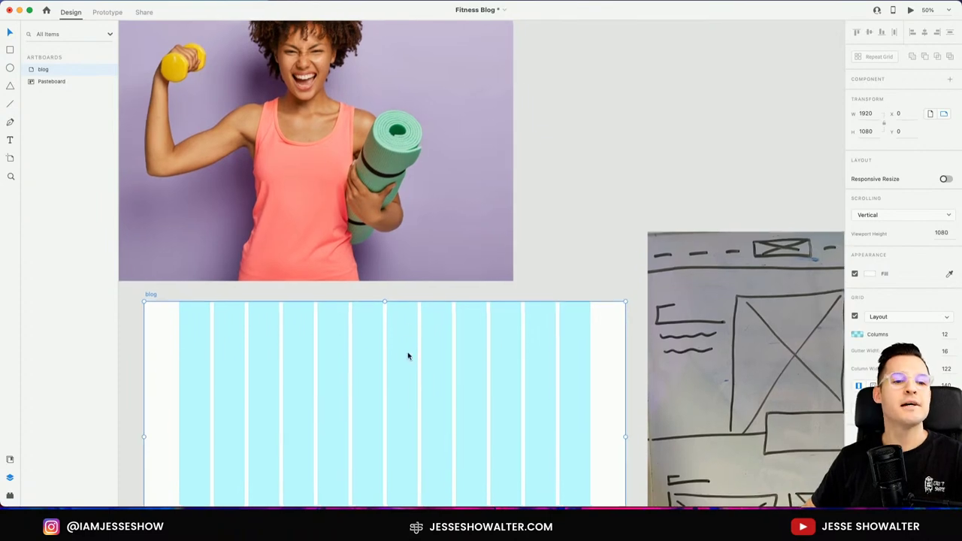
- Move the photo into the blog artboard, align it to the top edge and shrink it to about 1346 px wide
key("super+v")
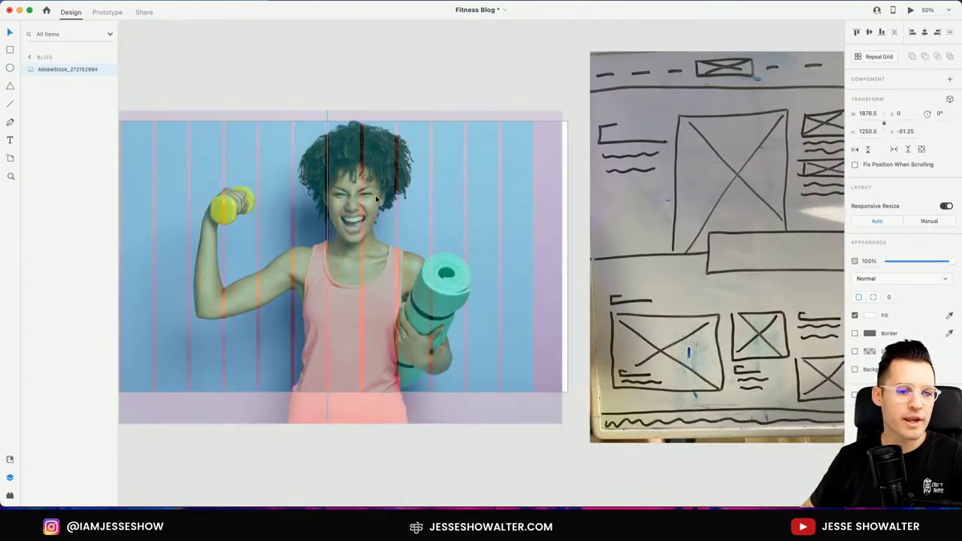
left_click_drag(376, 199, 398, 212)
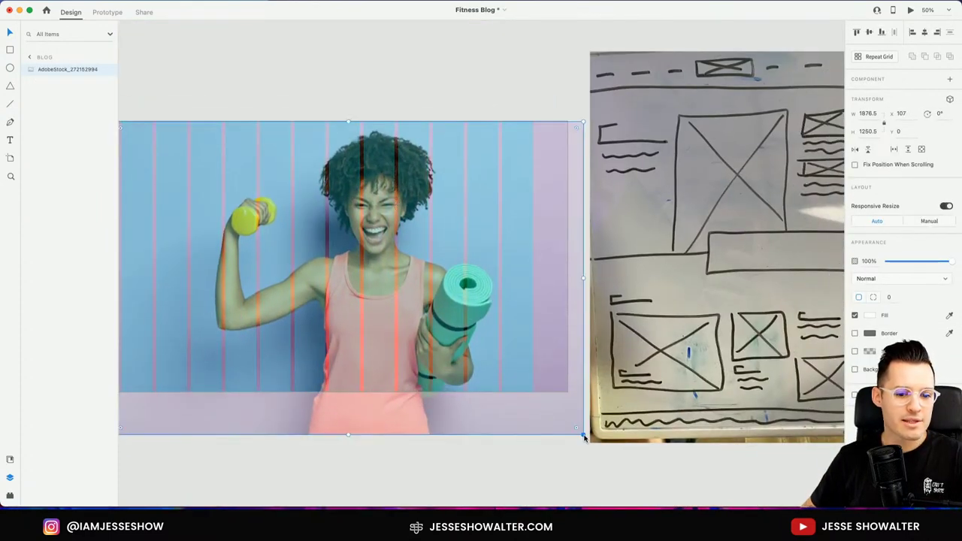
left_click_drag(585, 438, 517, 389)
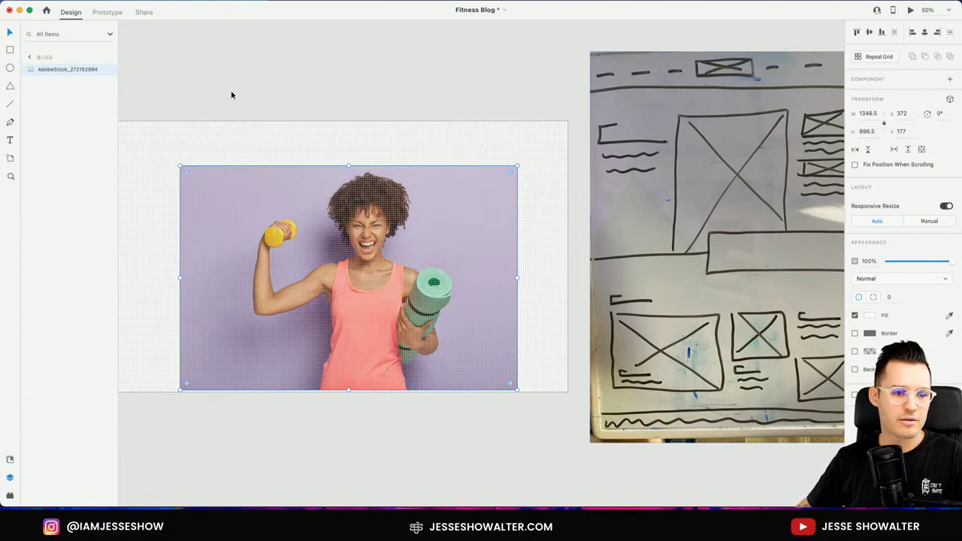
left_click(230, 95)
scroll(241, 99, "left", 3)
- Switch the blog artboard's grid type to column layout
left_click(200, 116)
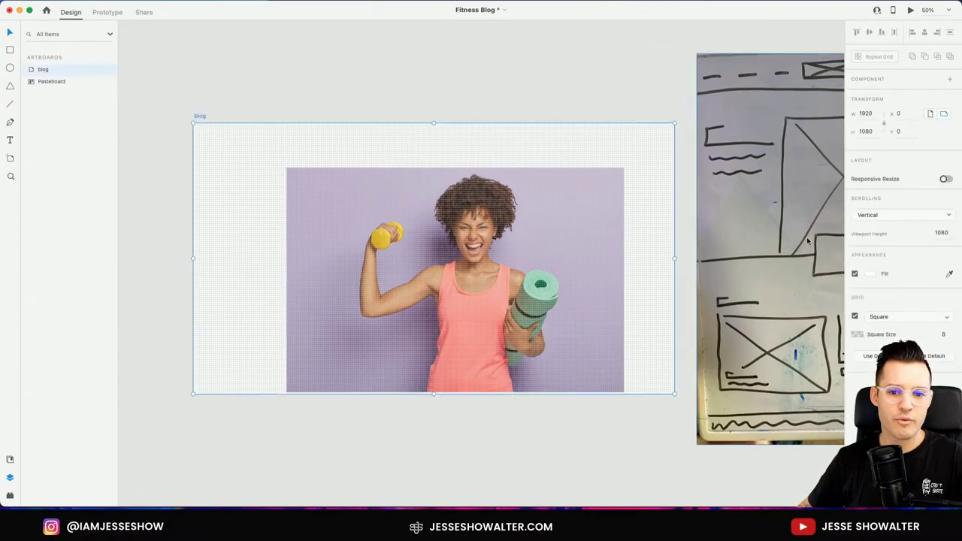
left_click(887, 316)
left_click(887, 305)
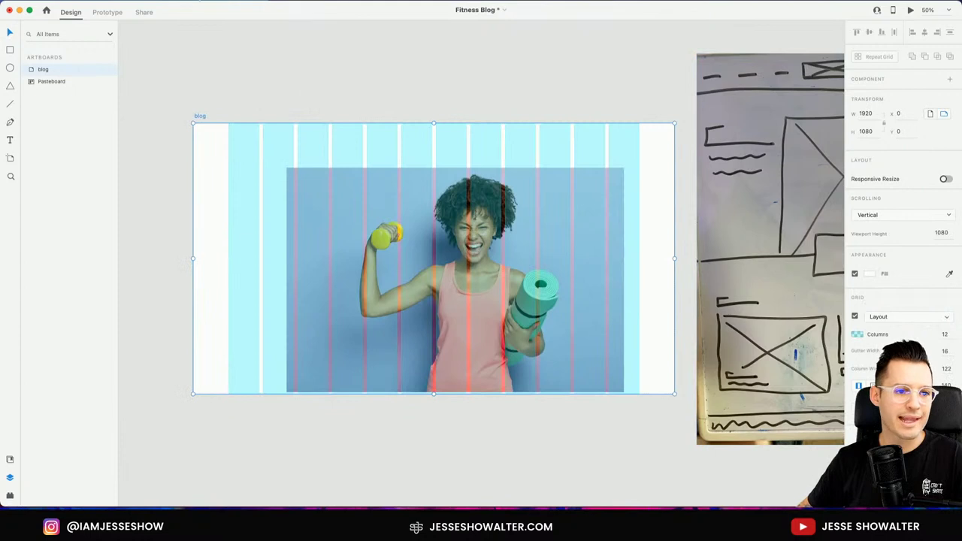
left_click(155, 1)
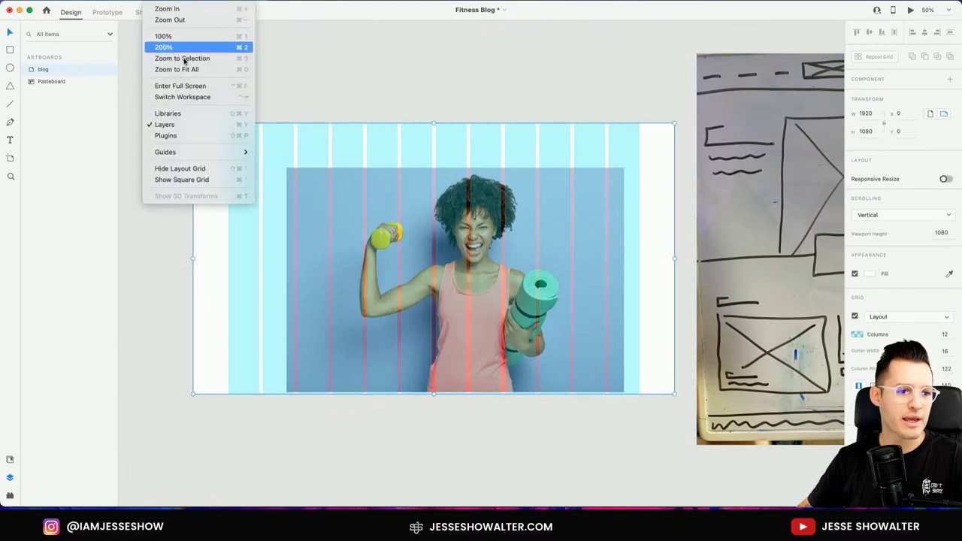
mouse_move(215, 155)
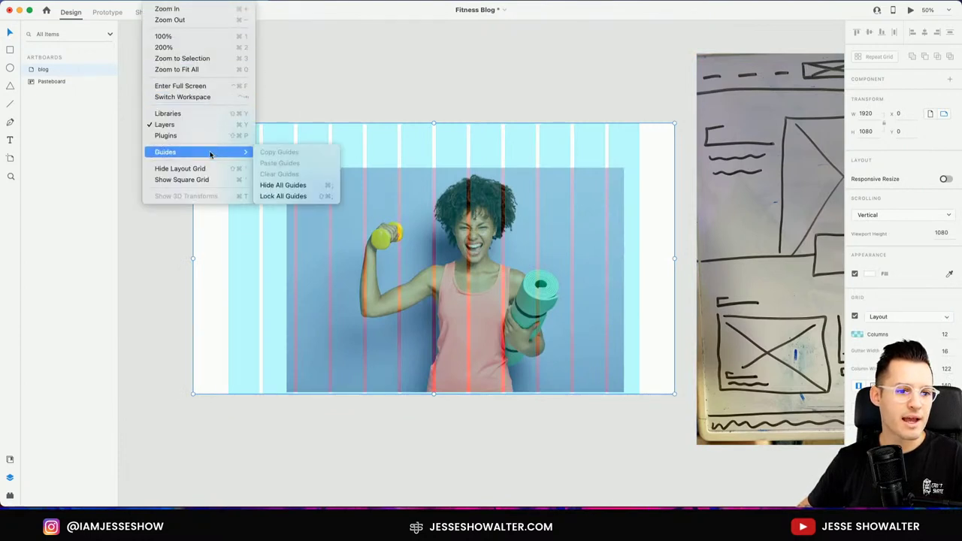
left_click(382, 92)
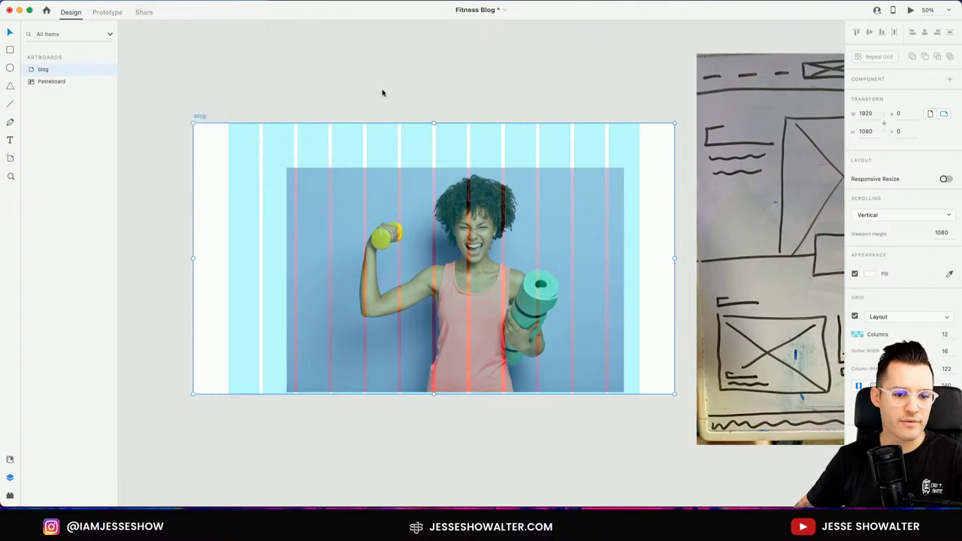
scroll(379, 102, "right", 1)
- Nudge the photo slightly left to centre it, then hide the layout grid
left_click(411, 196)
left_click_drag(410, 197, 404, 199)
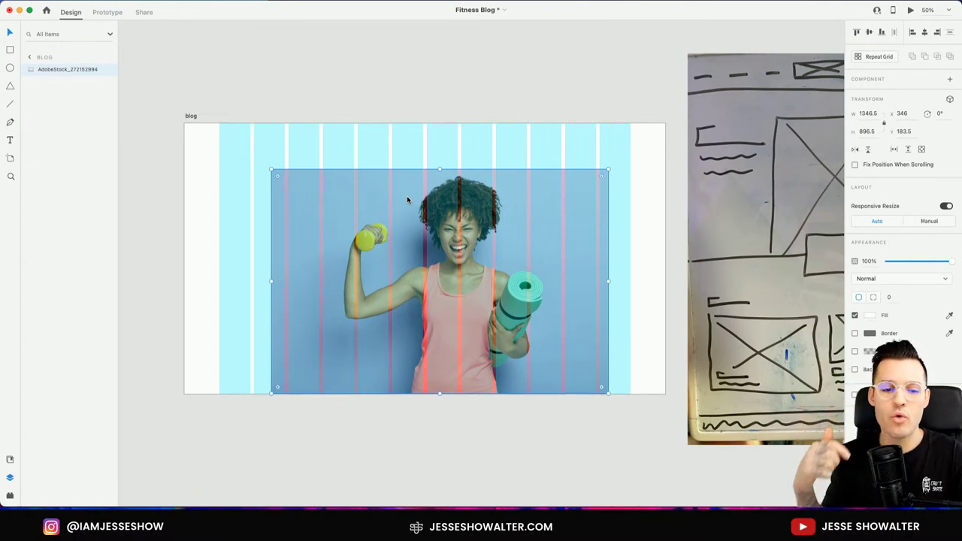
left_click(191, 117)
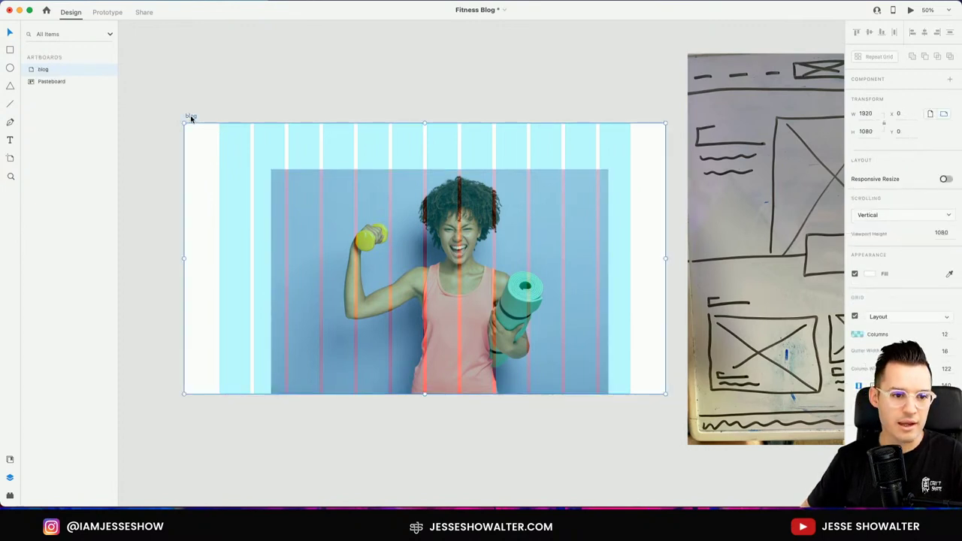
key("super+shift+apostrophe")
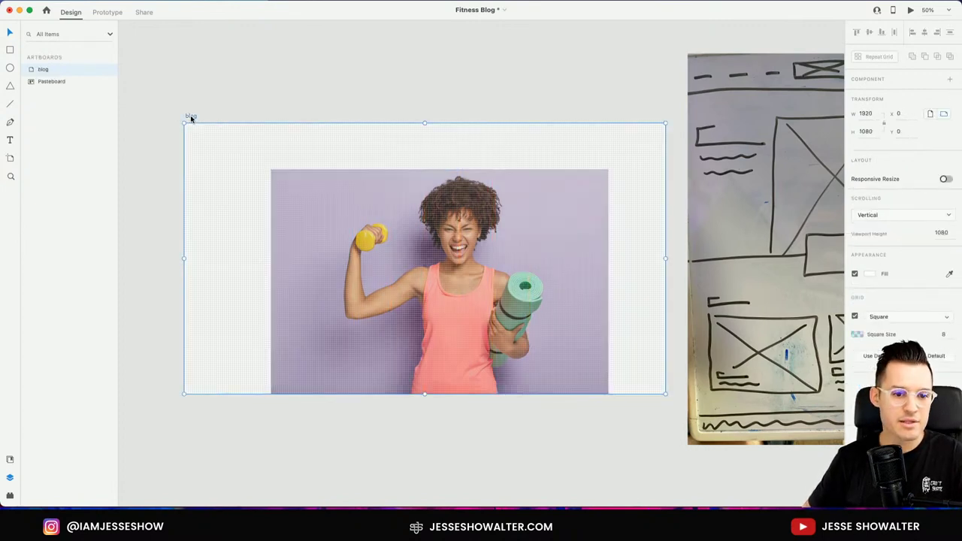
left_click(411, 436)
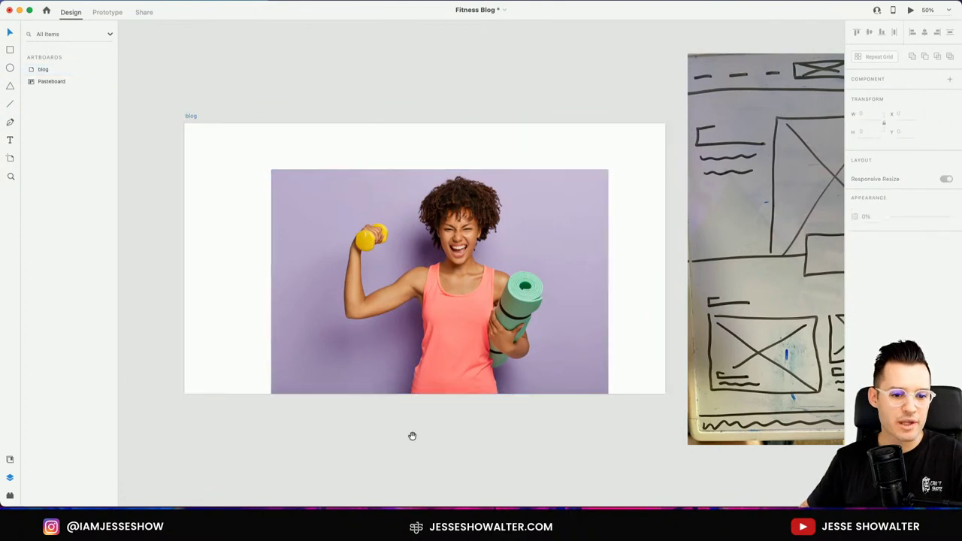
scroll(394, 434, "right", 1)
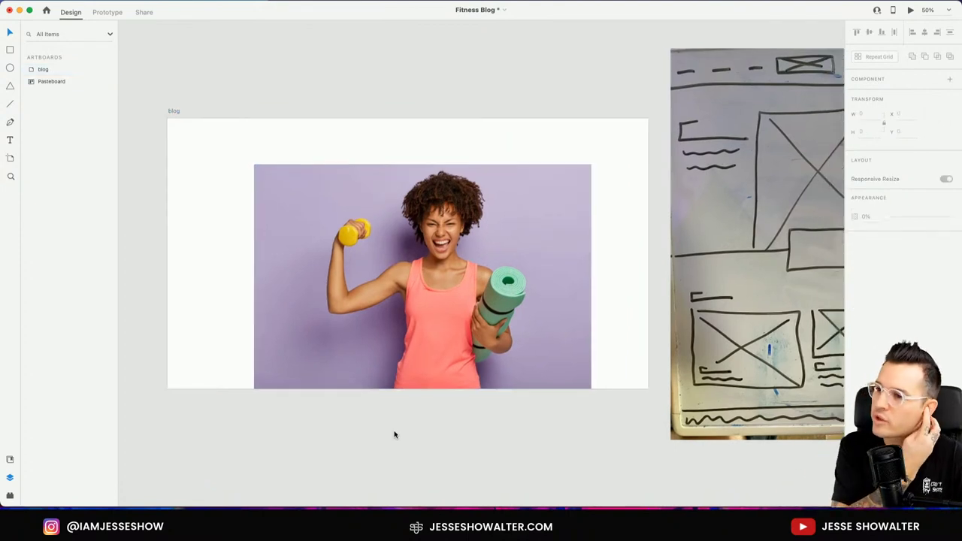
key("super+Tab")
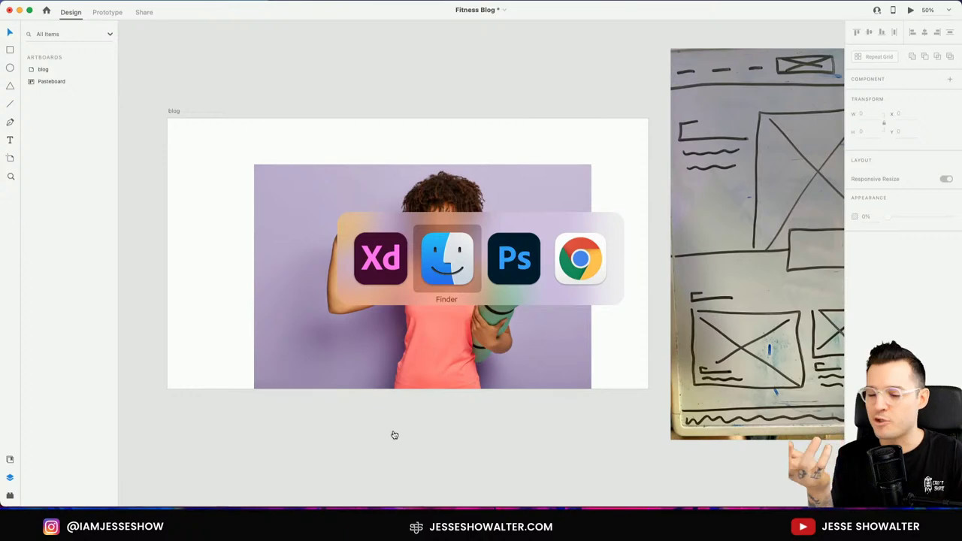
- Open AdobeStock_272152994.jpeg from the womens fitness blog folder in Finder
key("super+Tab")
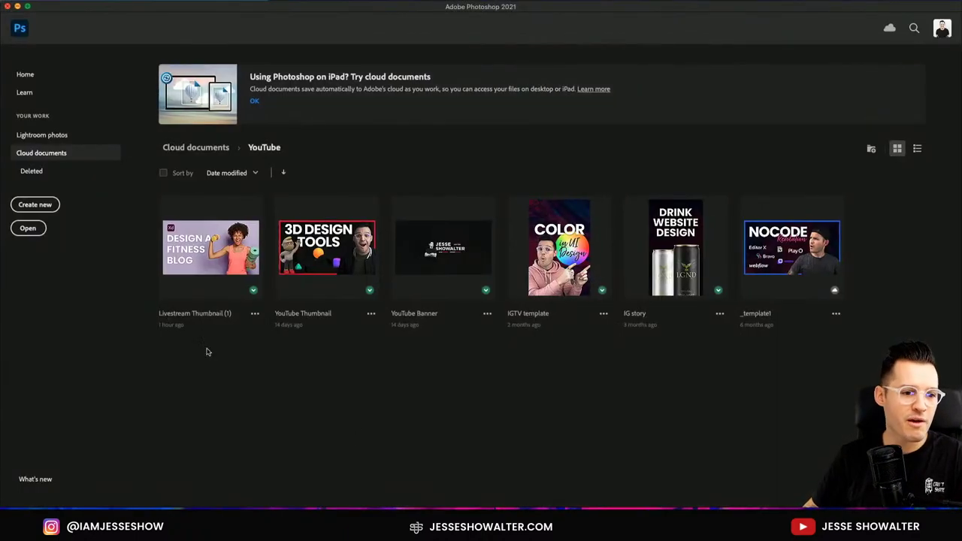
key("super+Tab")
key("super+Tab")
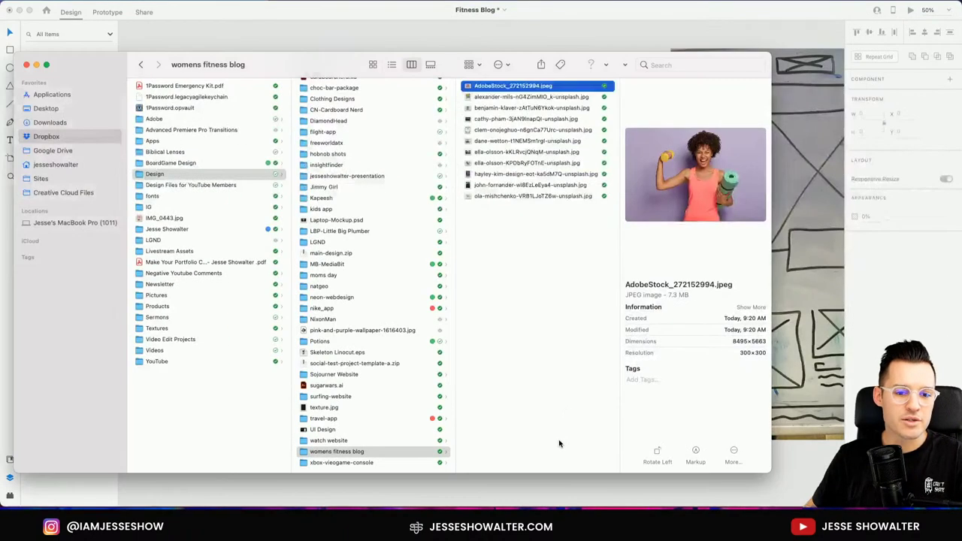
double_click(510, 87)
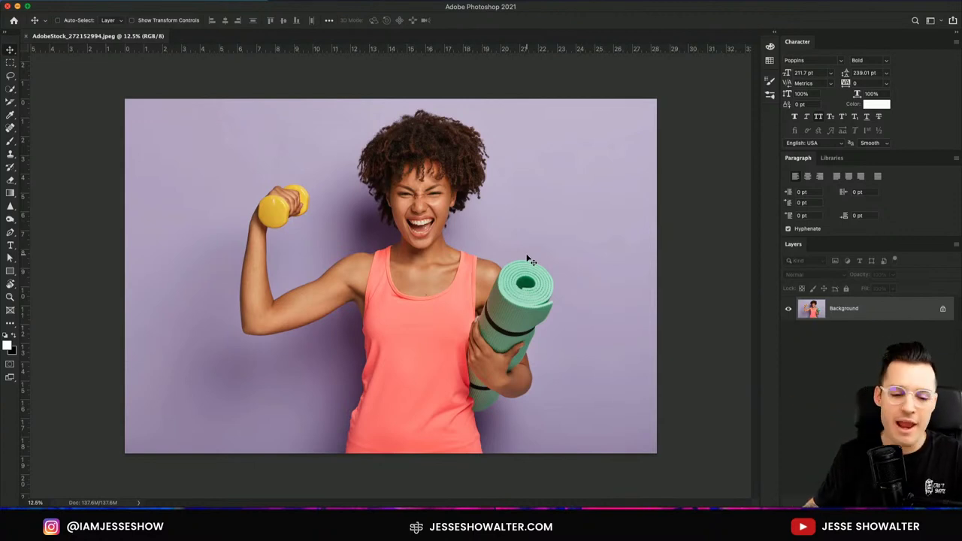
- Unlock the Background layer, discard a trial Quick Selection, and use Select Subject on the woman
left_click(944, 310)
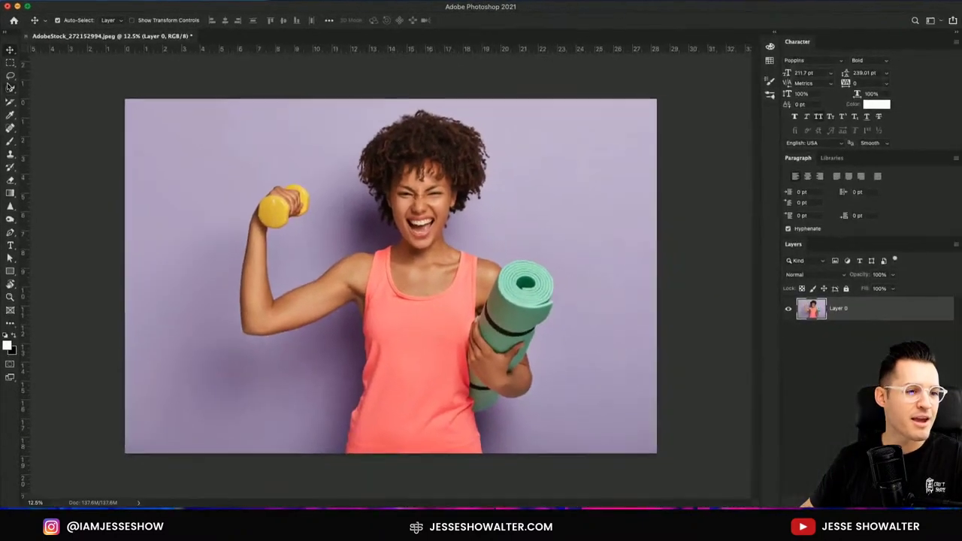
left_click(29, 261)
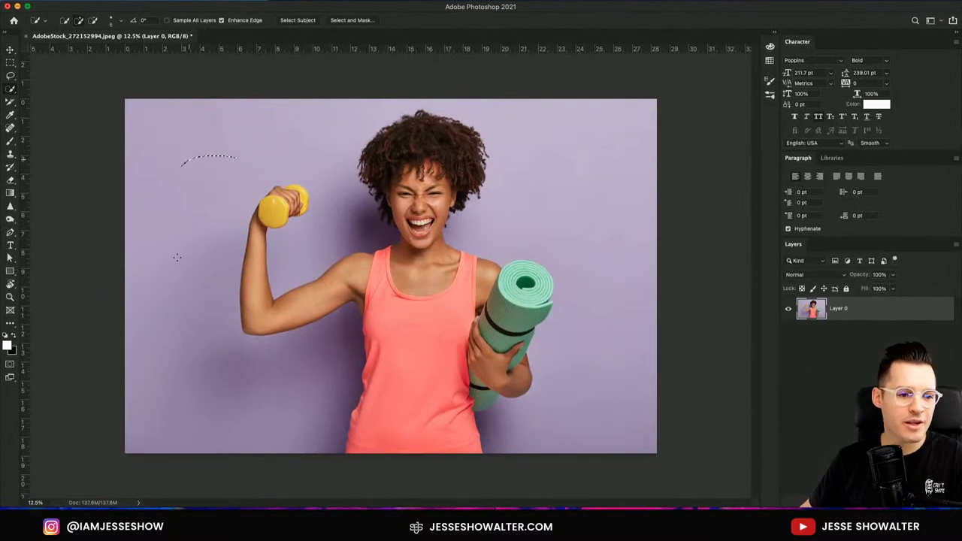
left_click_drag(178, 258, 186, 379)
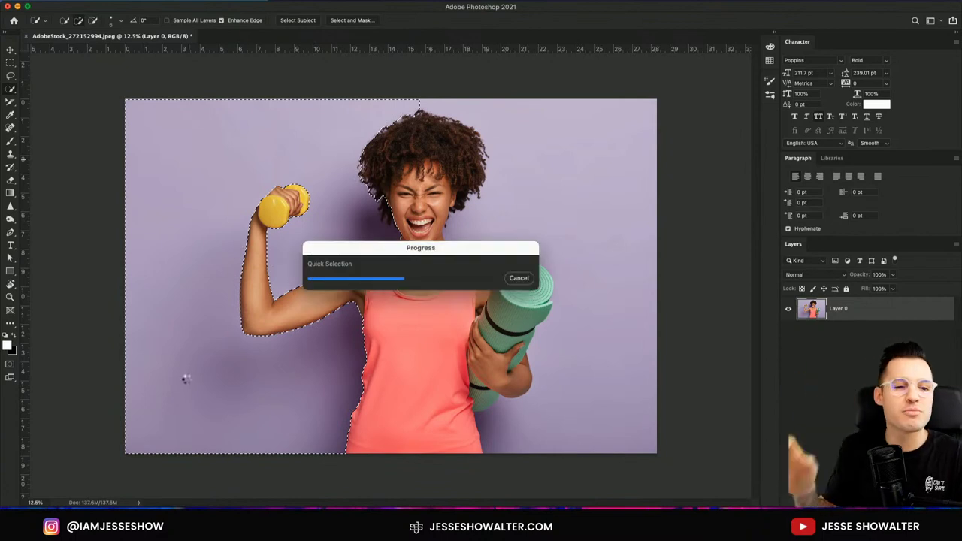
key("super+d")
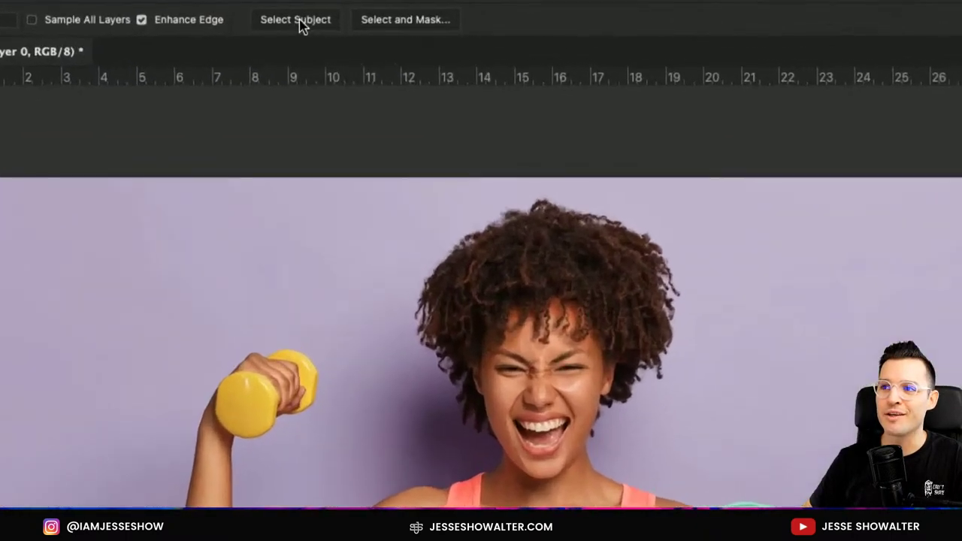
left_click(300, 21)
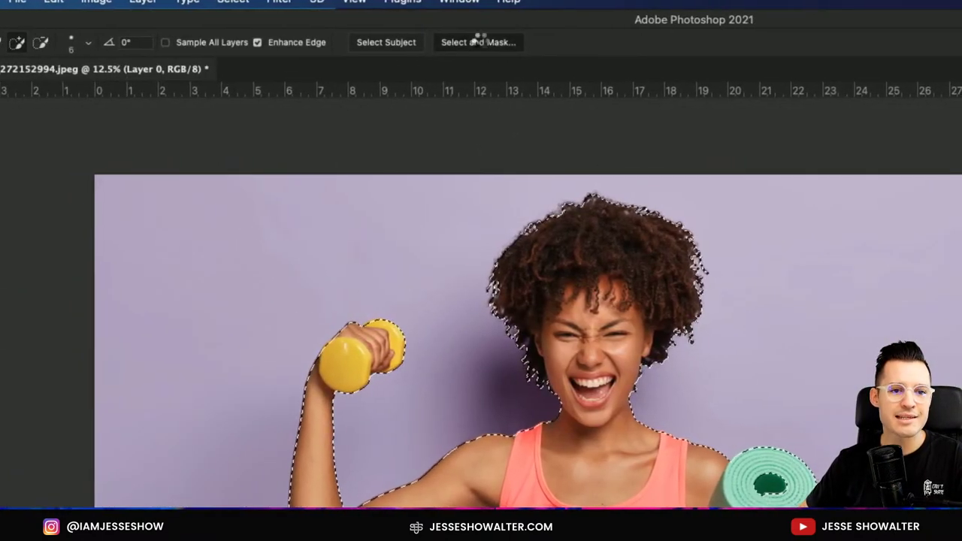
- Refine the subject selection with Smooth 63 and add a layer mask hiding the purple background
left_click(473, 42)
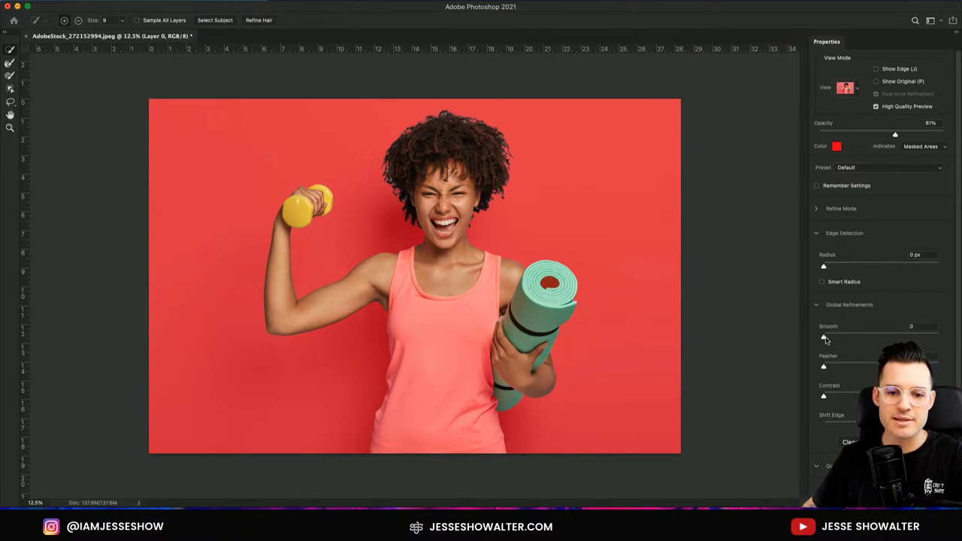
left_click_drag(823, 338, 793, 347)
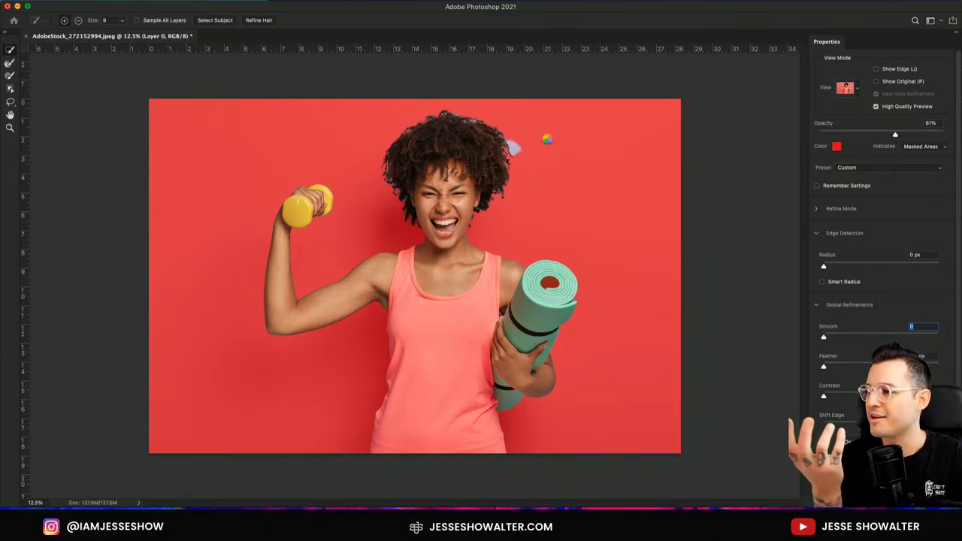
key("z")
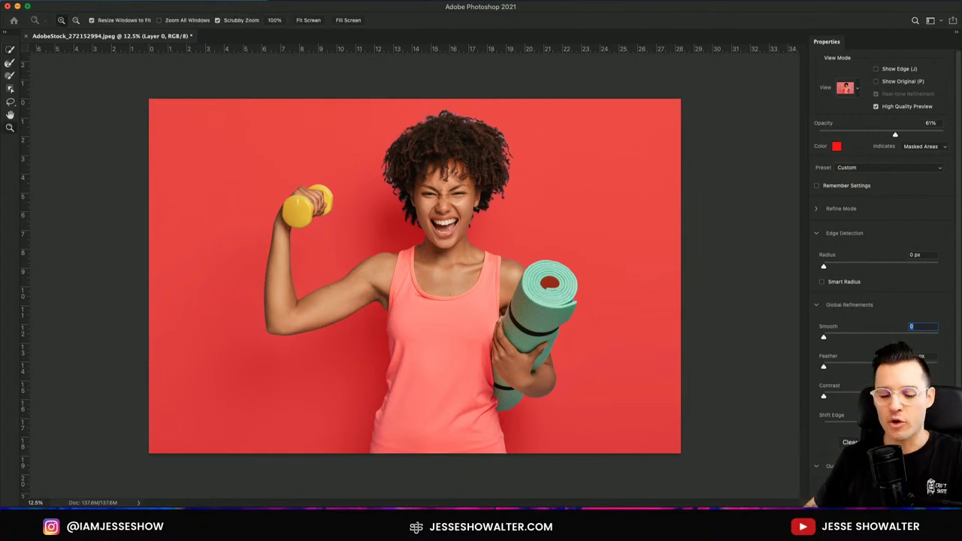
key("Return")
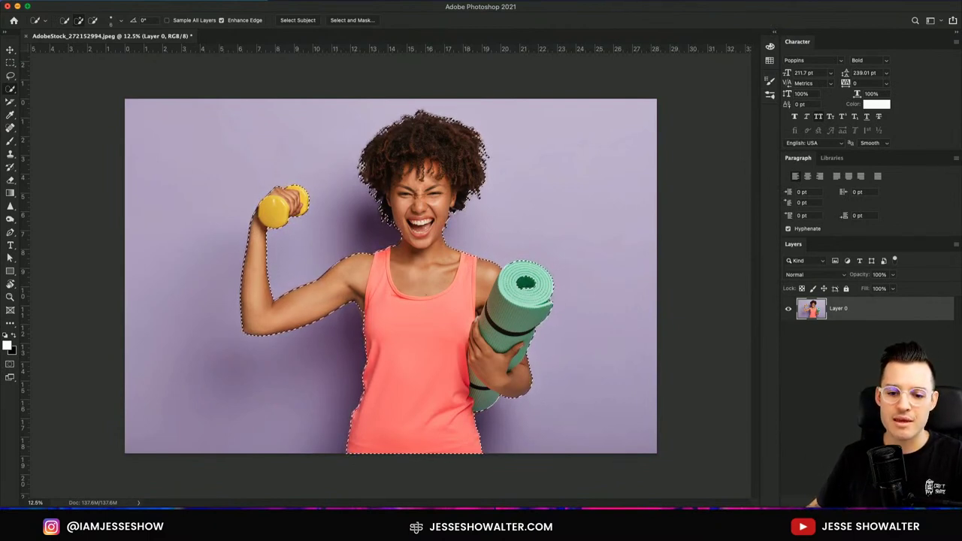
key("ctrl+alt+m")
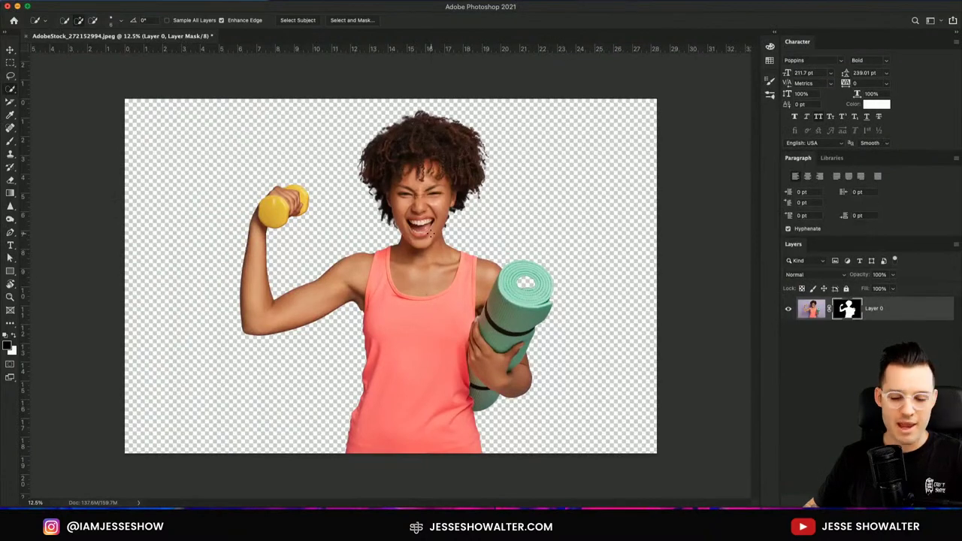
key("v")
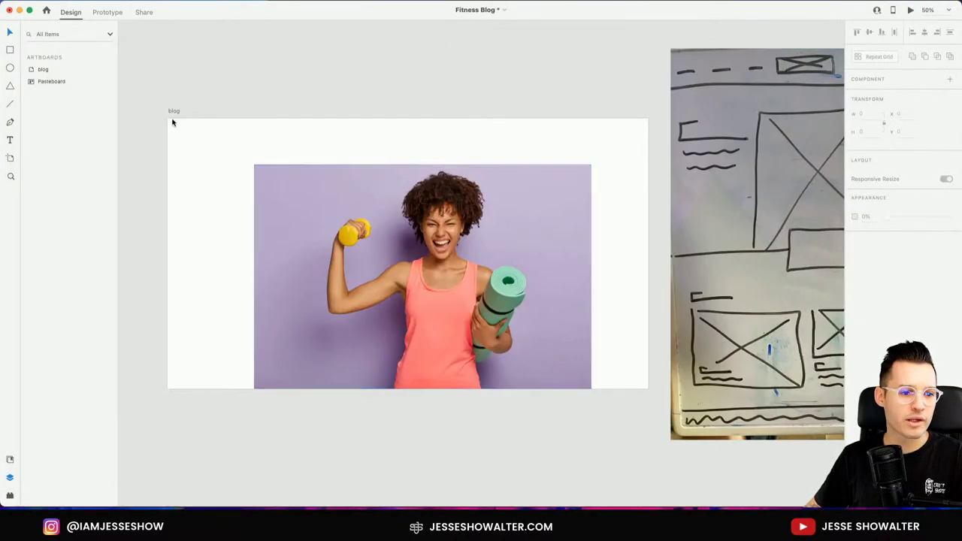
- Draw a borderless 1920x1080 rectangle filling the blog artboard
left_click(174, 112)
left_click(175, 100)
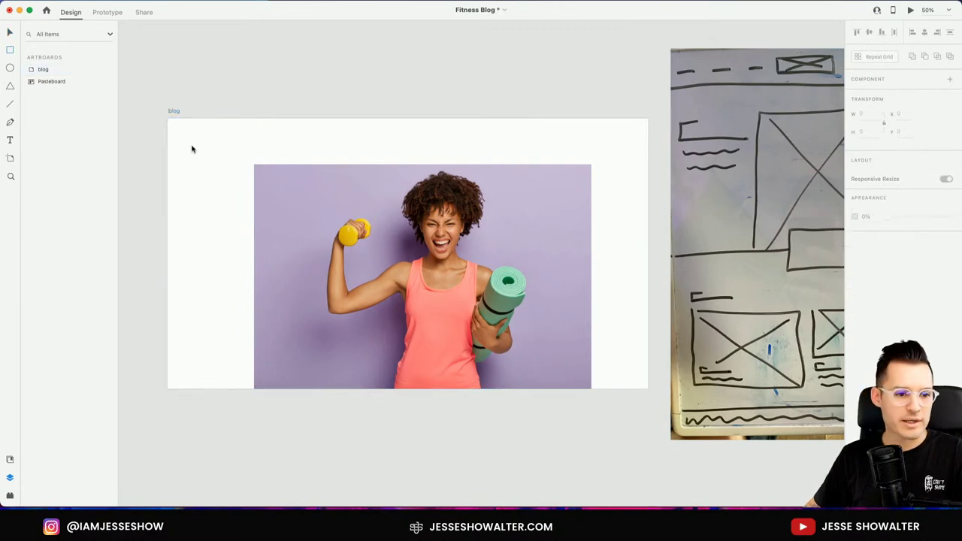
mouse_move(173, 125)
left_mouse_down()
mouse_move(263, 228)
mouse_move(604, 384)
mouse_move(649, 392)
left_mouse_up()
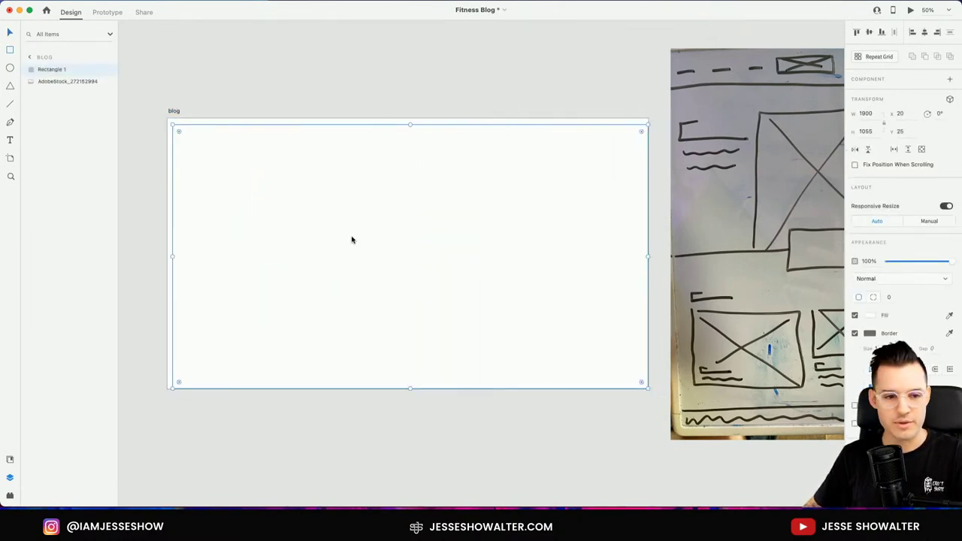
left_click_drag(172, 125, 167, 118)
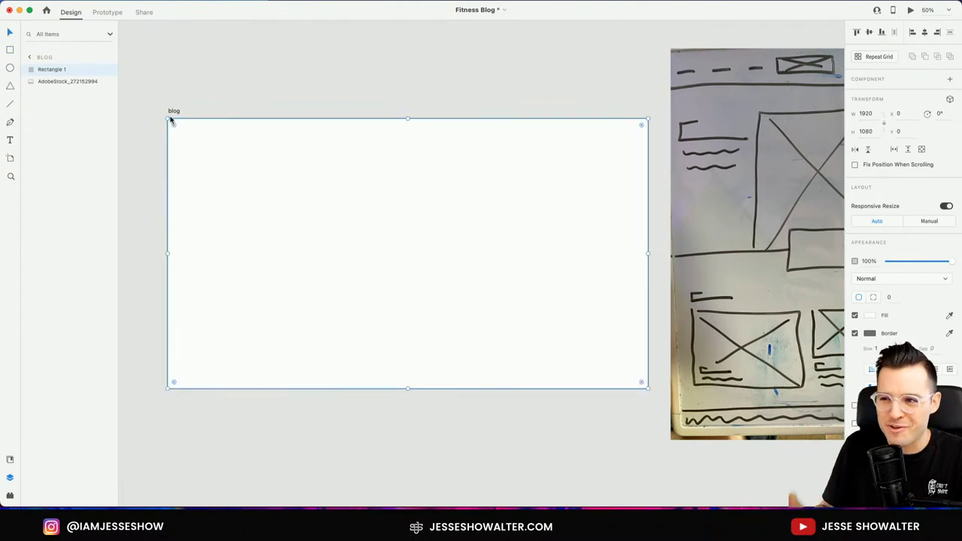
scroll(239, 90, "left", 3)
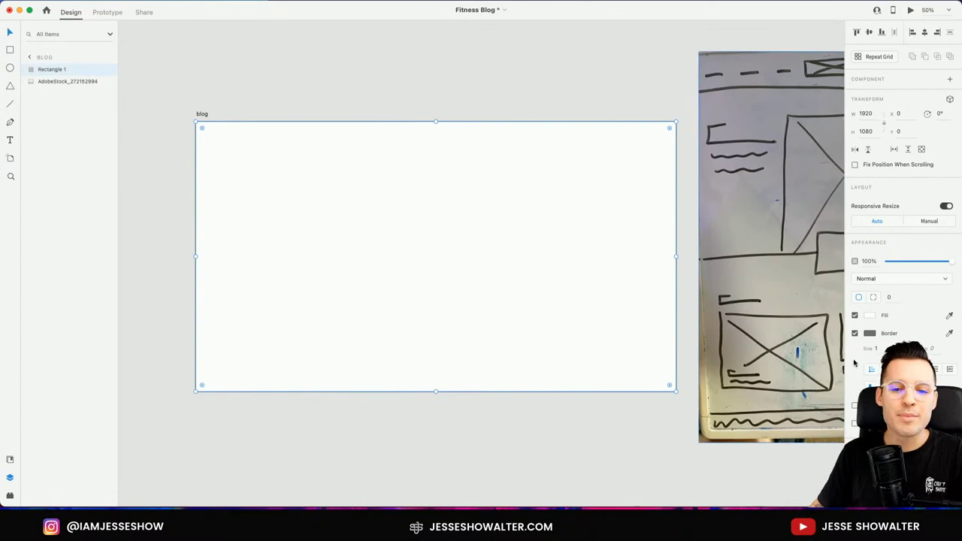
left_click(855, 333)
left_click_drag(606, 272, 547, 390)
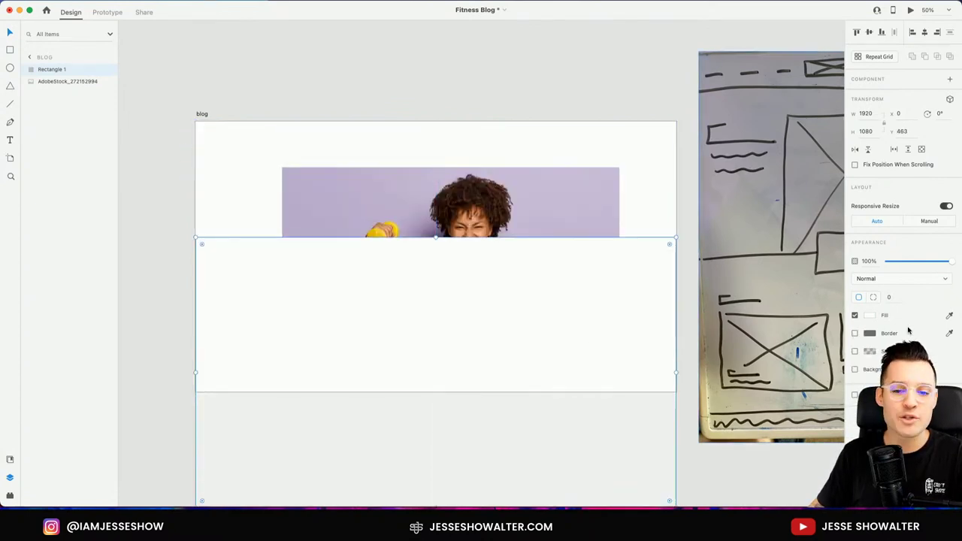
- Fill the rectangle with the photo's lavender c7b7d6 and send it behind the photo
left_click(949, 317)
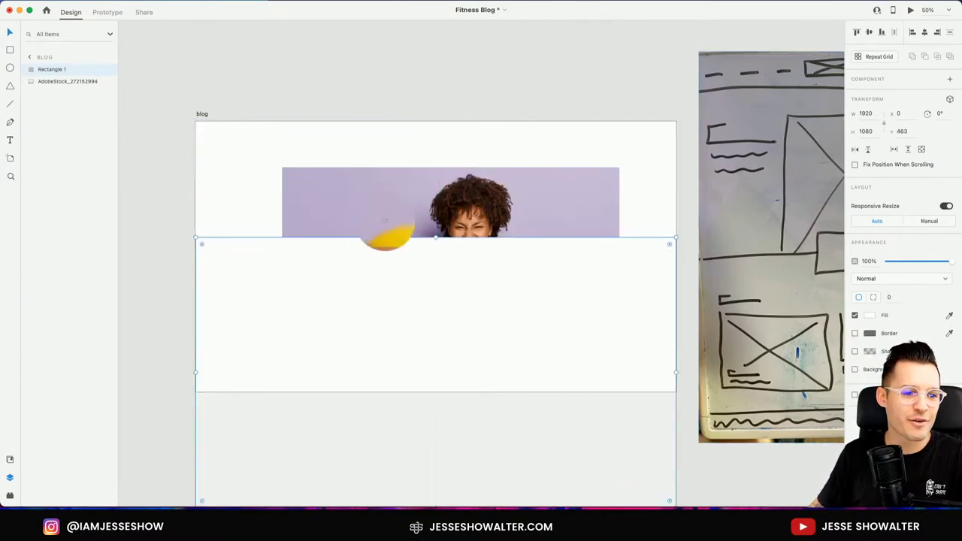
left_click(409, 222)
left_click_drag(405, 323, 406, 209)
key("super+shift+bracketleft")
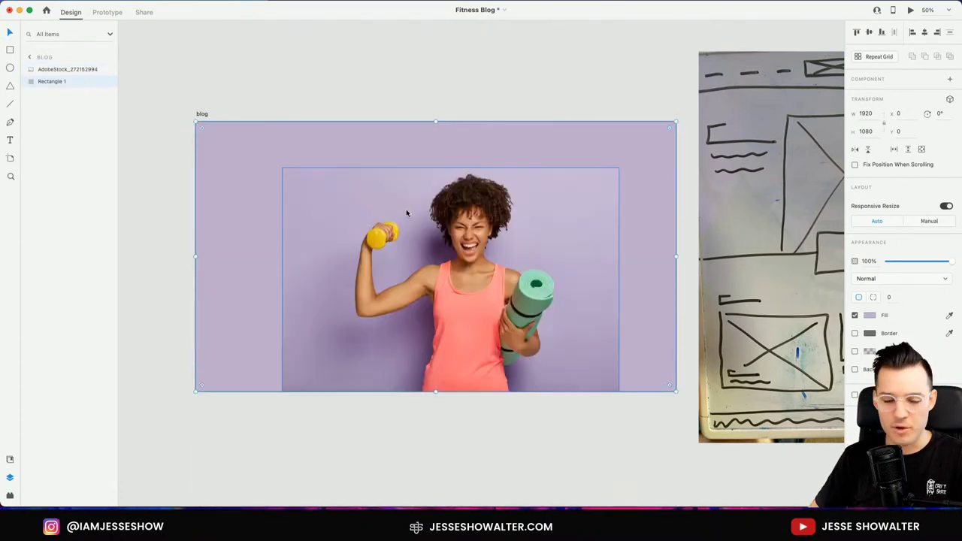
left_click(418, 412)
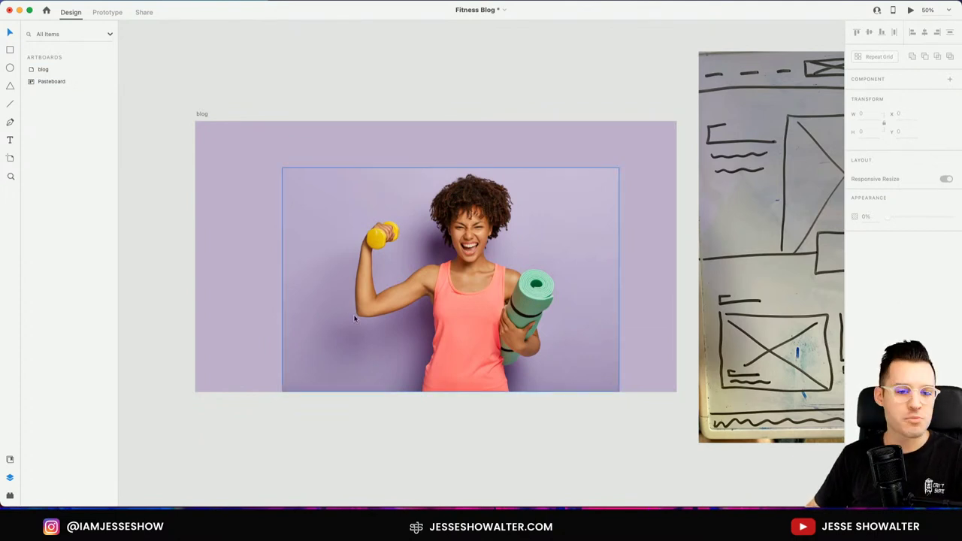
left_click(217, 248)
key("i")
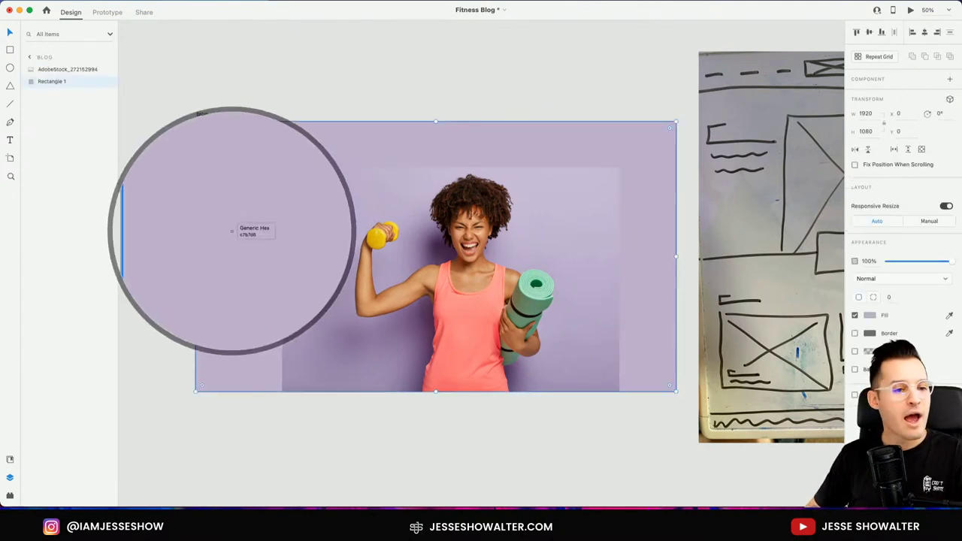
left_click(236, 226)
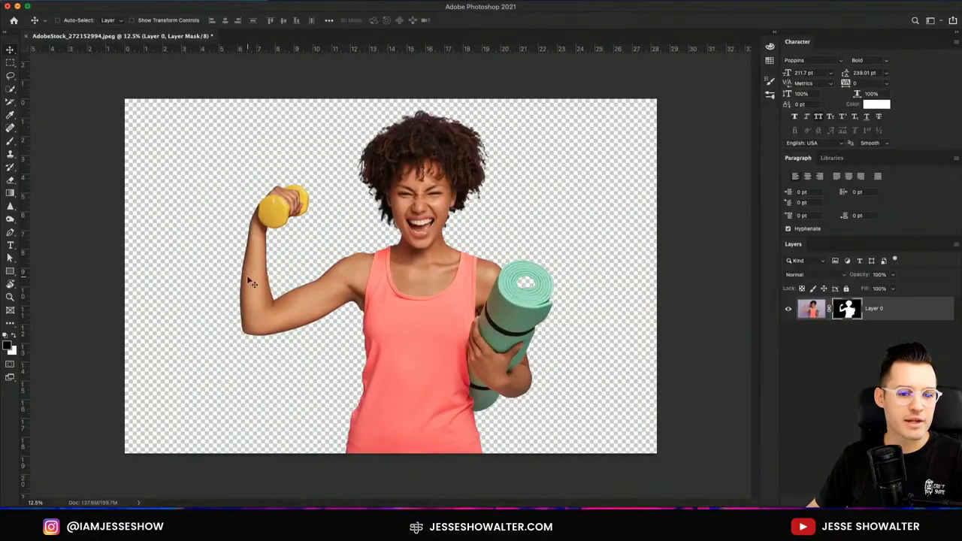
- Delete Layer 0's layer mask to restore the purple background
right_click(847, 309)
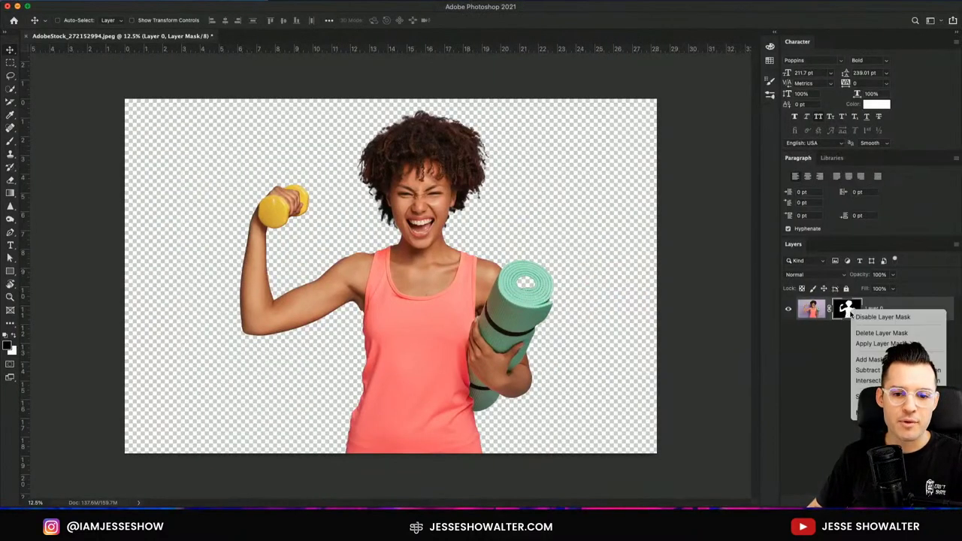
left_click(881, 343)
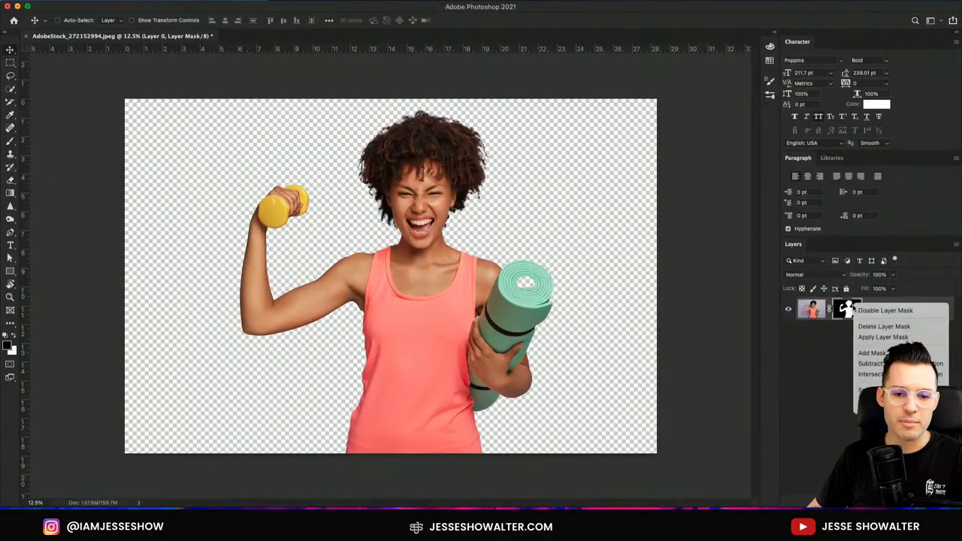
left_click(884, 326)
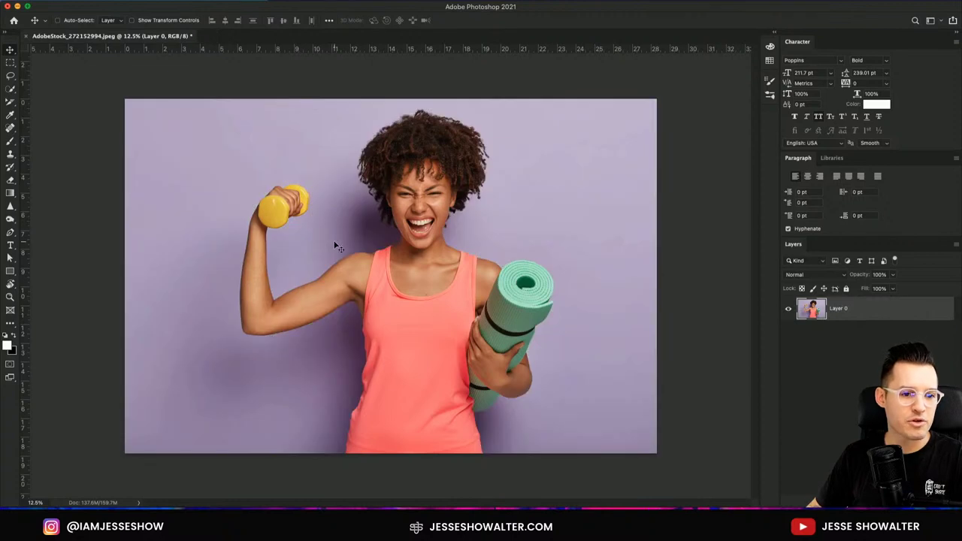
- Draw a rectangle shape over the whole image filled with the photo's lavender
left_click(10, 271)
left_click_drag(121, 101, 674, 463)
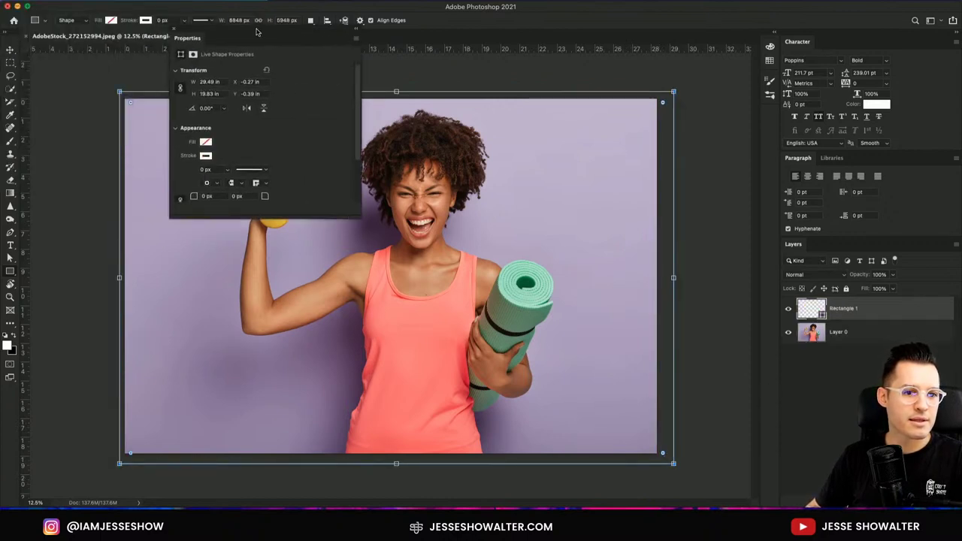
double_click(811, 308)
left_click(616, 316)
left_click(807, 132)
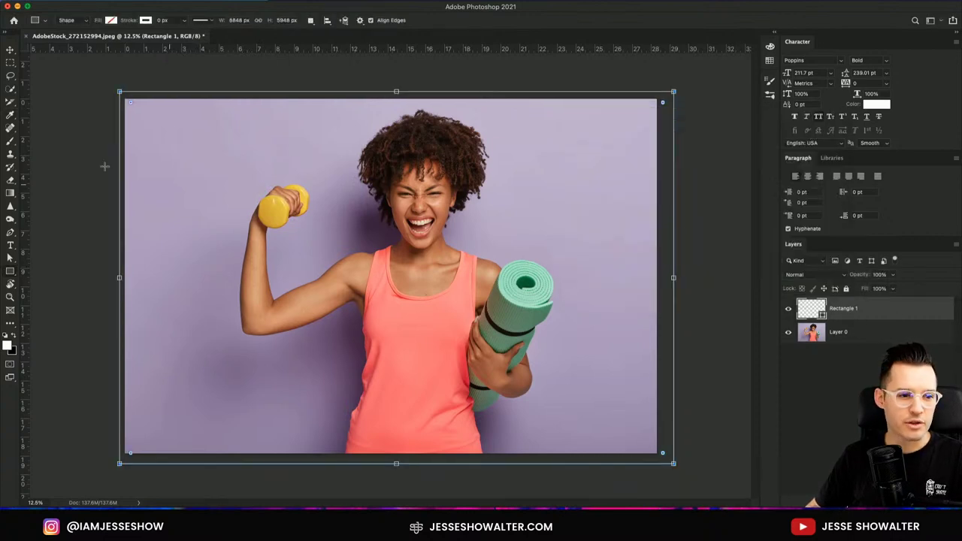
- Hide Layer 0 and bring up the text colour picker
left_click(11, 51)
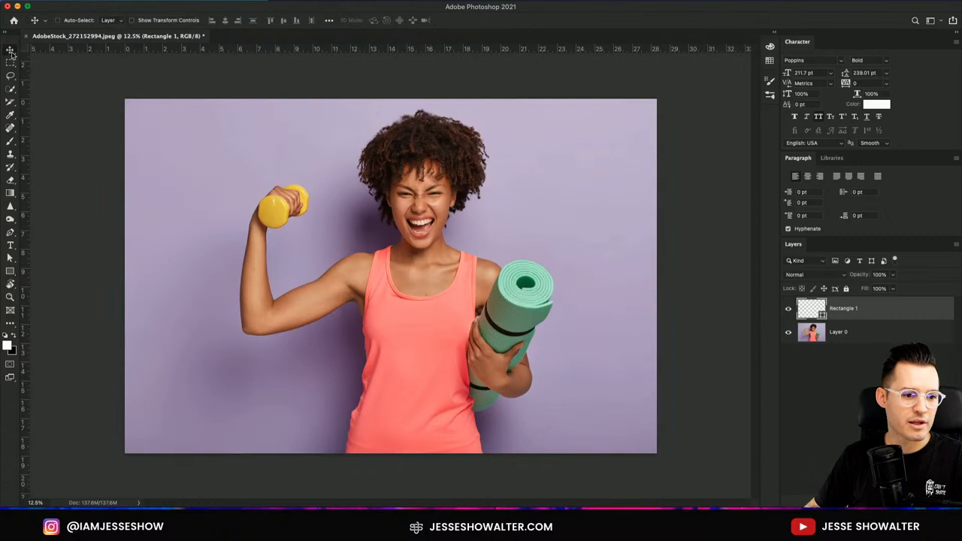
left_click(788, 332)
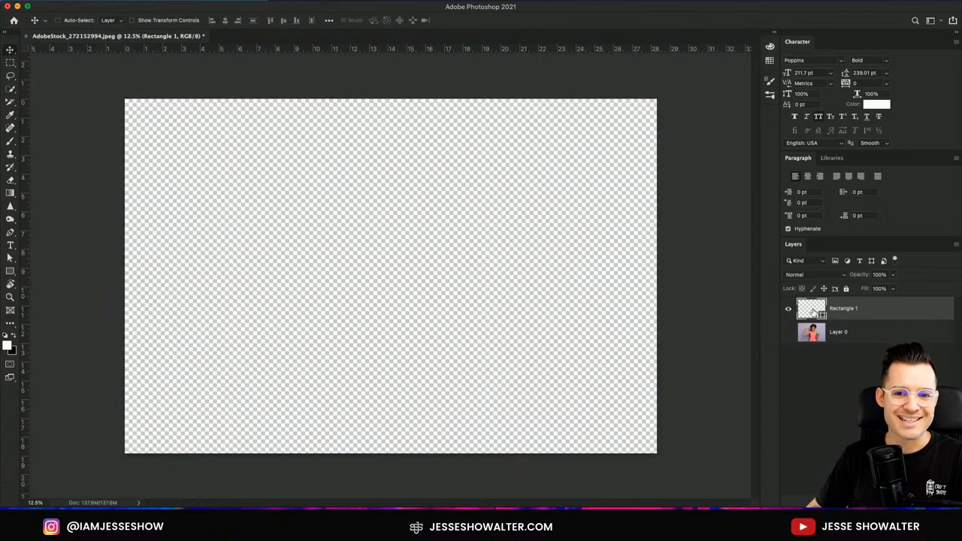
left_click(878, 106)
- Set the text colour to lavender c7b7d6 and delete the Rectangle 1 layer
key("ctrl+v")
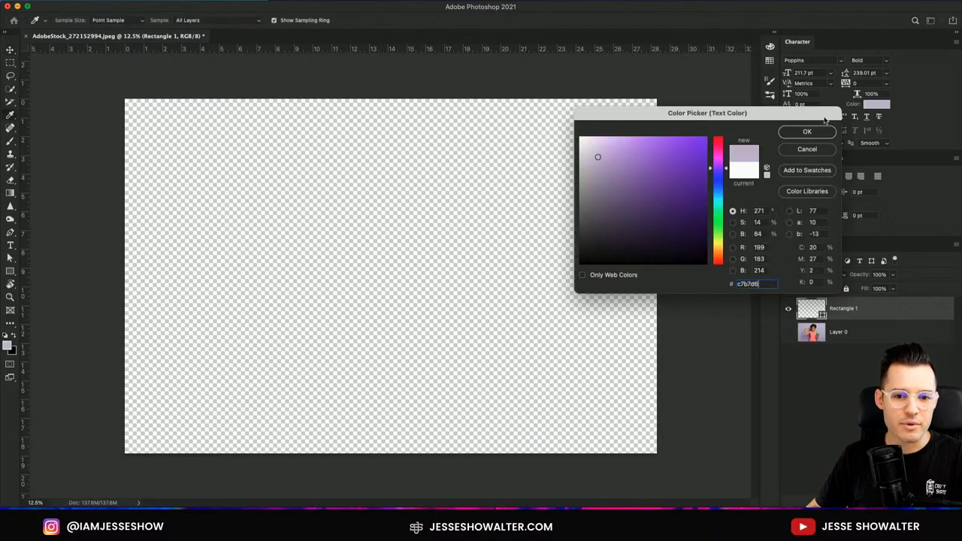
left_click(817, 132)
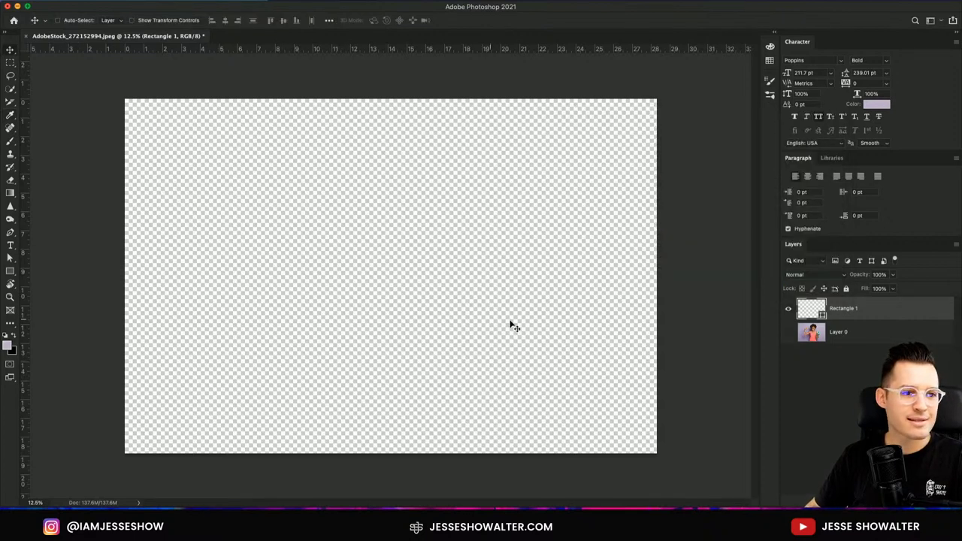
key("Delete")
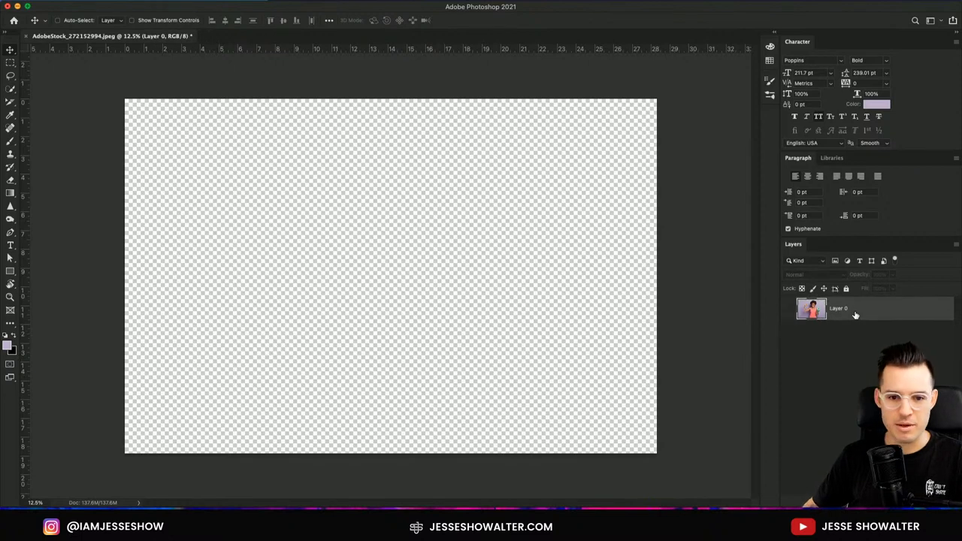
- Paint-bucket a new layer lavender, place it beneath Layer 0 and make Layer 0 visible again
key("super+shift+alt+n")
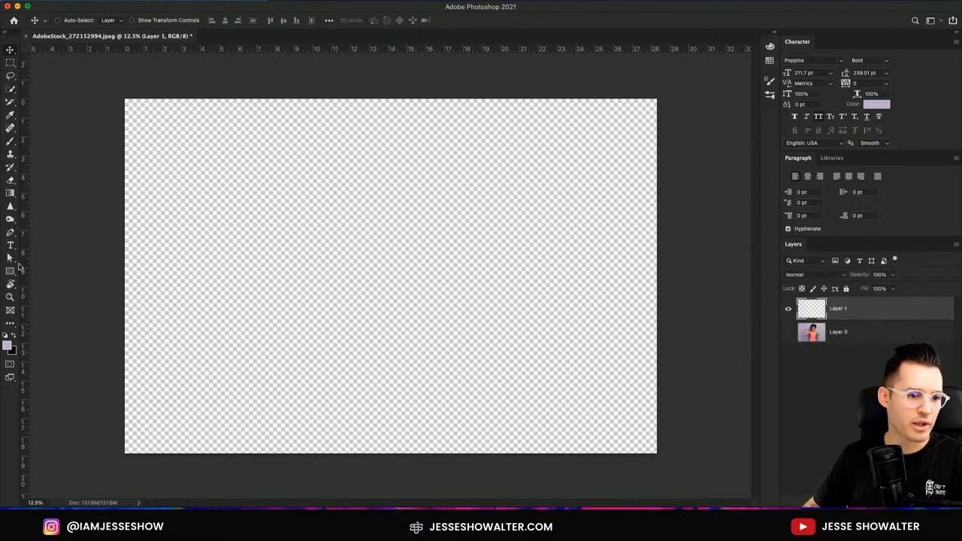
left_click(10, 206)
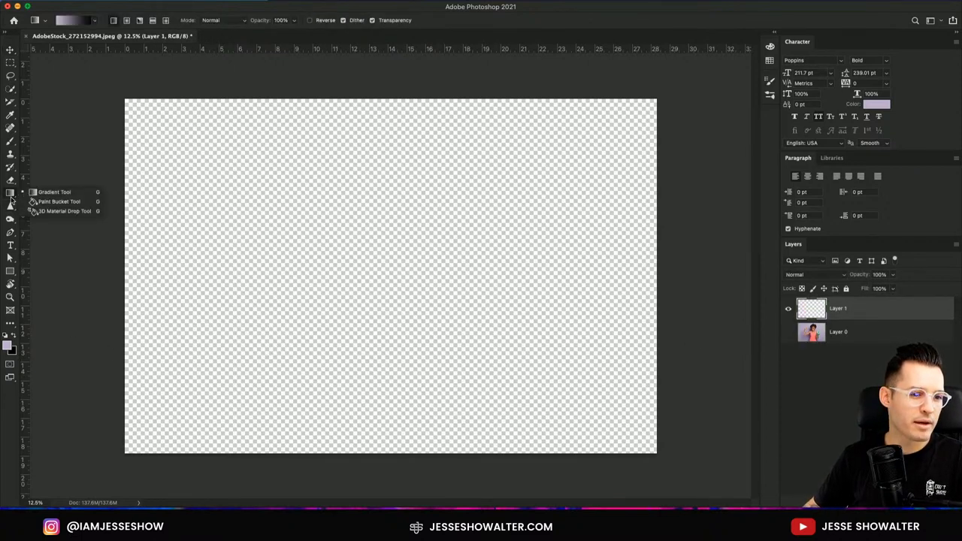
left_click(47, 200)
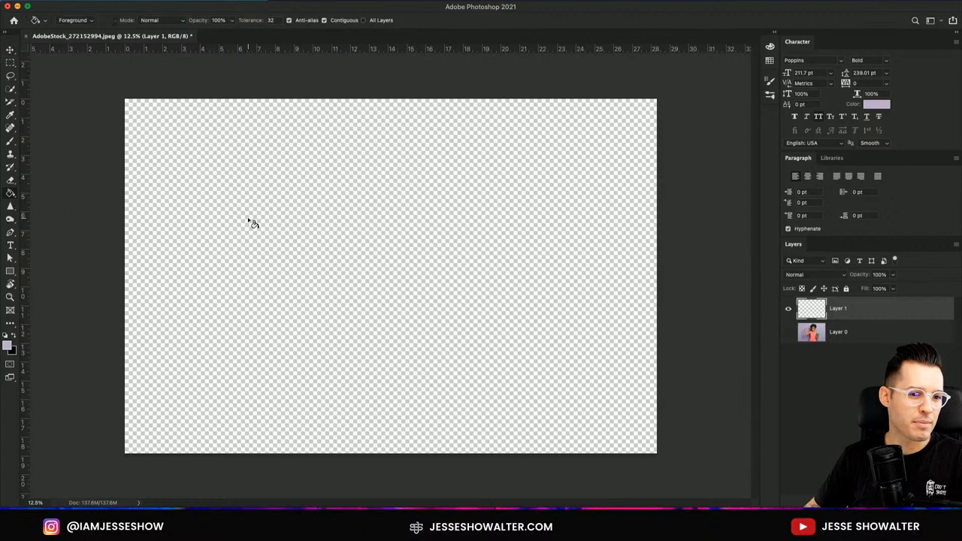
left_click(319, 290)
left_click(12, 52)
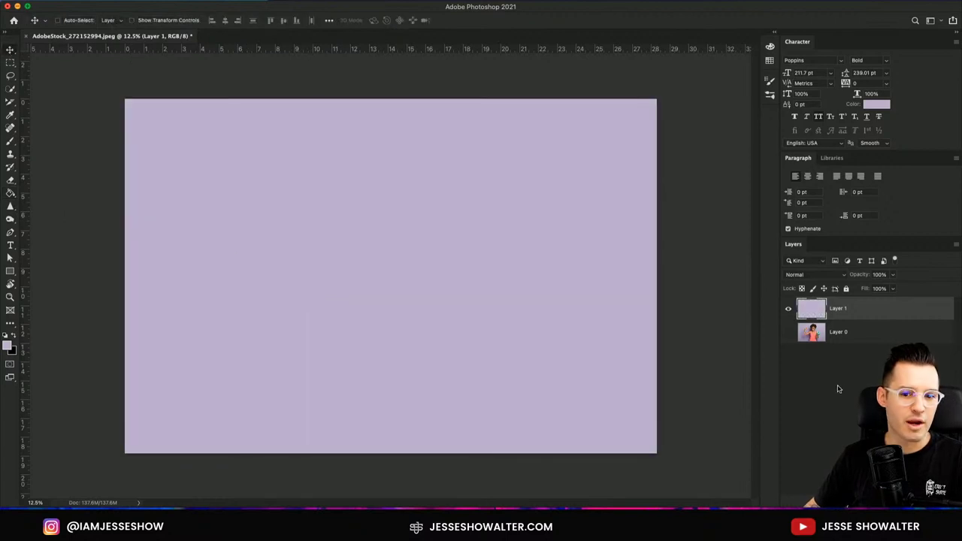
left_click_drag(842, 314, 844, 340)
double_click(839, 309)
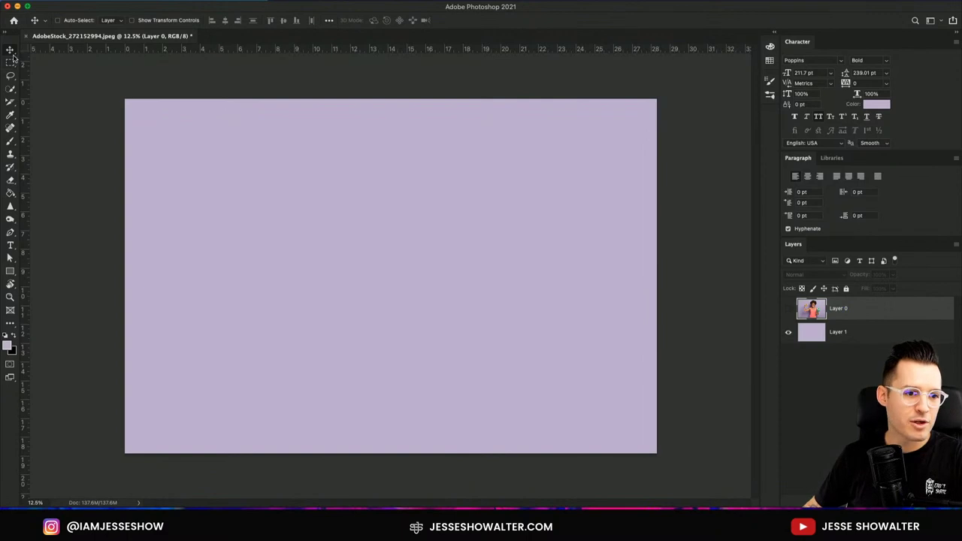
left_click(789, 311)
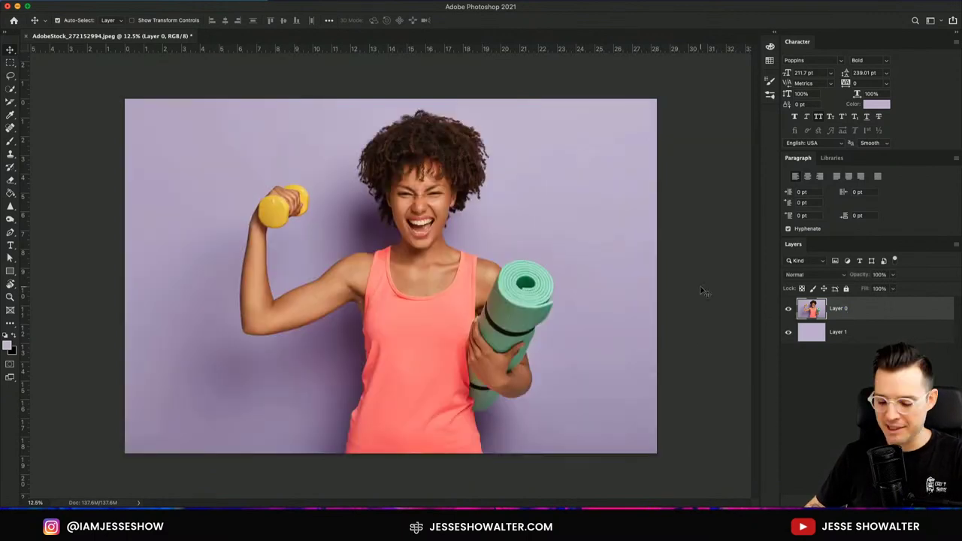
- Scale the woman photo down to about 81.68% and move it lower on the canvas
key("super+t")
left_click_drag(651, 104, 608, 134)
left_click_drag(507, 243, 497, 273)
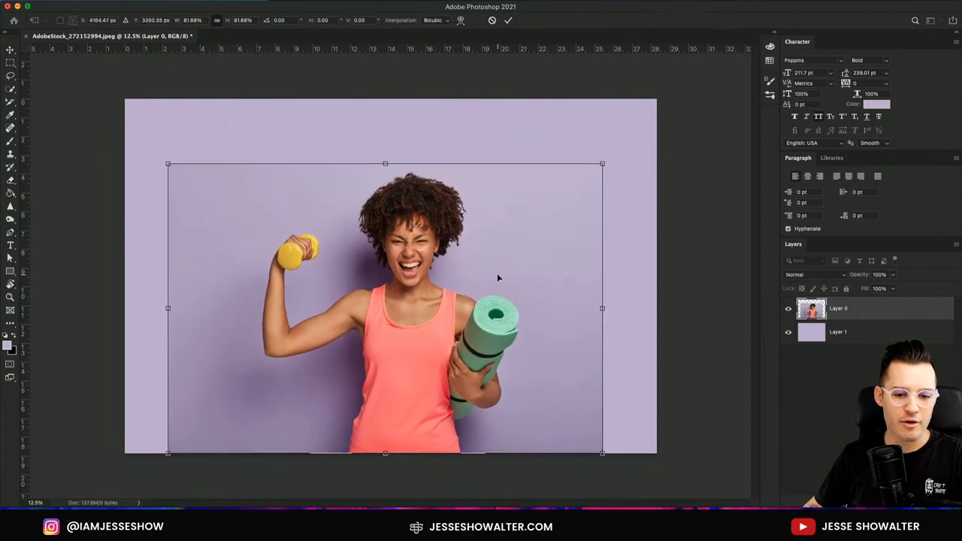
key("Return")
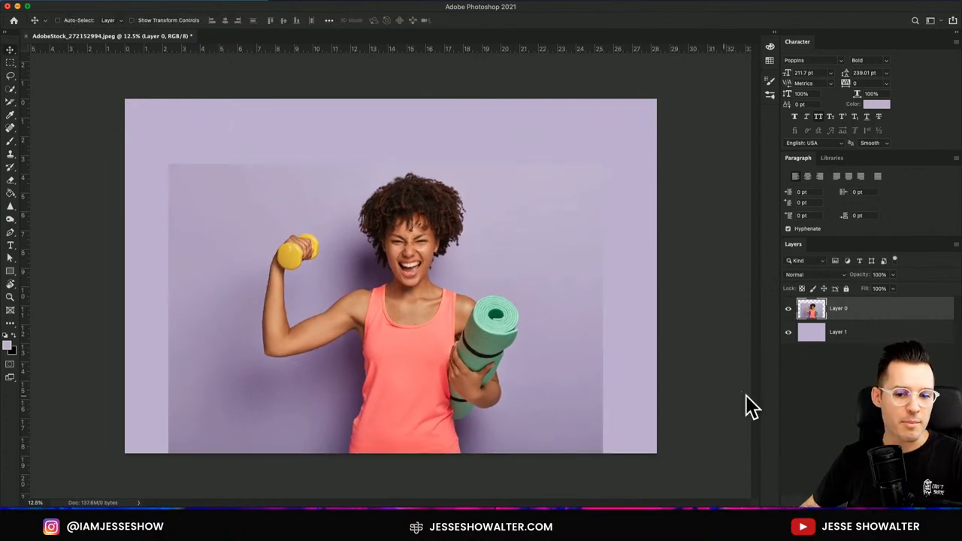
- Add a white layer mask to the photo and pick a large brush
left_click(849, 494)
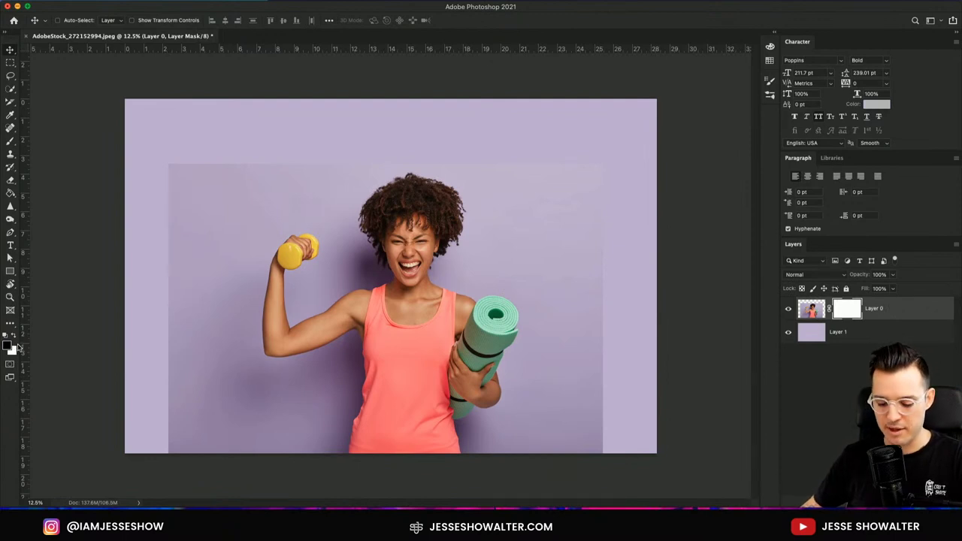
key("b")
key("bracketright")
key("bracketright")
key("bracketright")
key("bracketright")
key("bracketright")
key("bracketright")
key("bracketright")
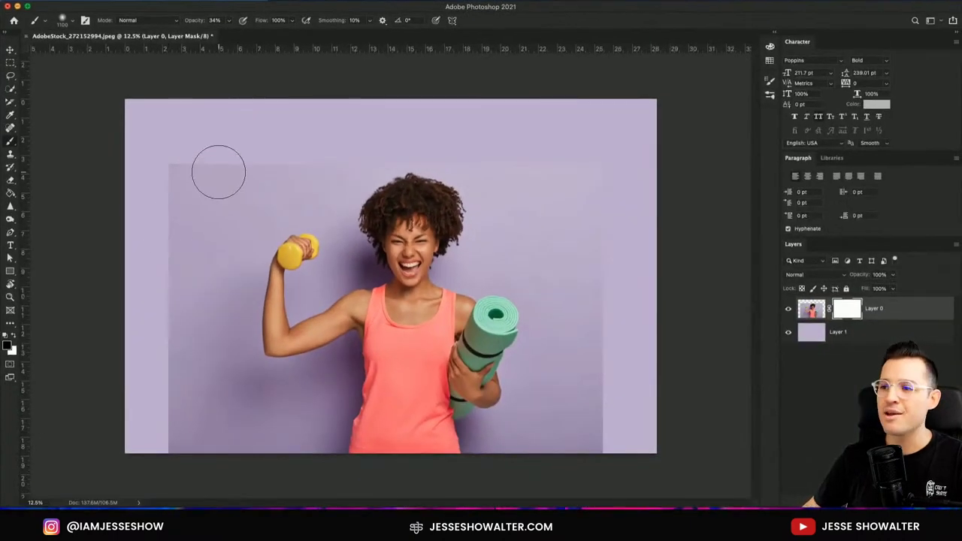
- Paint black on the mask at 31% opacity to fade the photo's top, right and lower-left edges into lavender
mouse_move(152, 189)
left_mouse_down()
mouse_move(204, 155)
mouse_move(178, 176)
mouse_move(179, 153)
mouse_move(176, 425)
left_mouse_up()
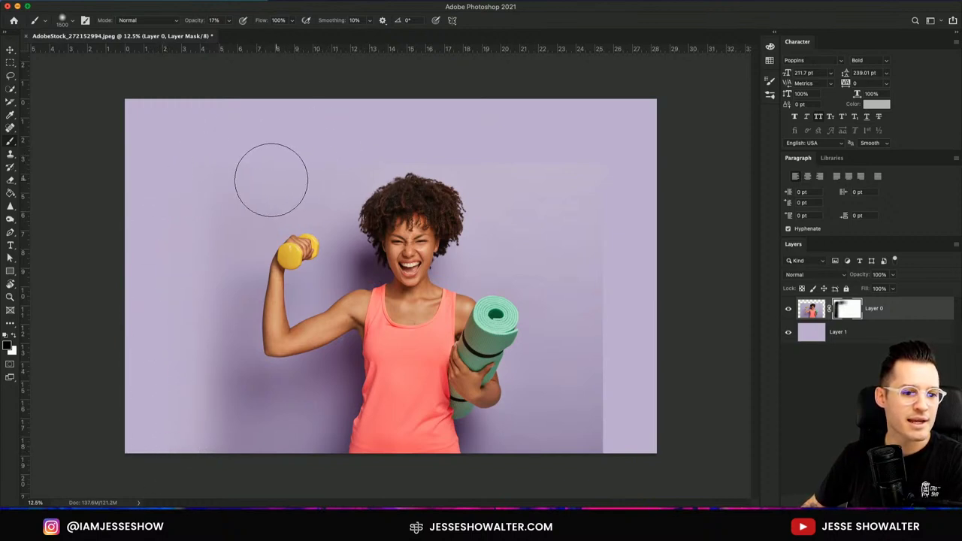
mouse_move(543, 155)
left_mouse_down()
mouse_move(491, 163)
mouse_move(593, 194)
mouse_move(606, 305)
mouse_move(612, 188)
mouse_move(581, 239)
left_mouse_up()
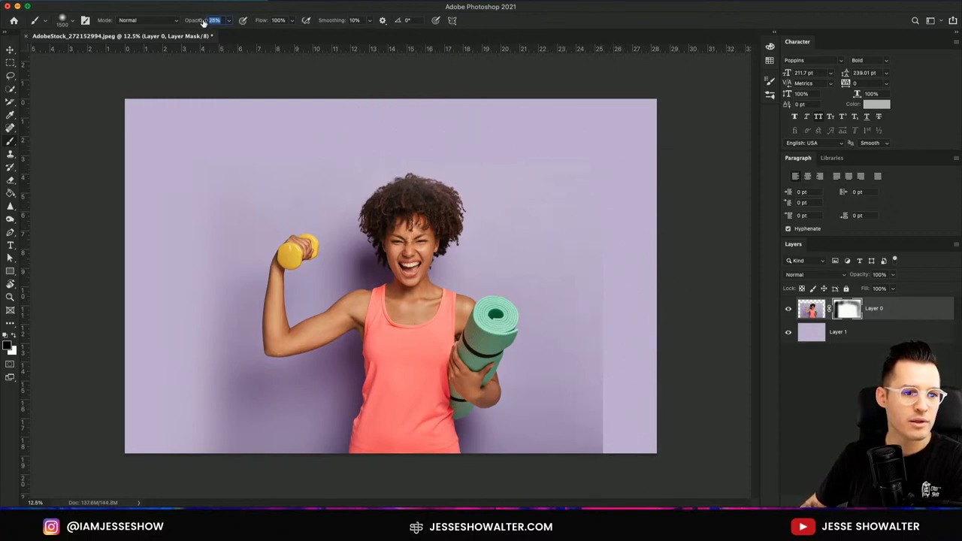
left_click_drag(203, 23, 209, 23)
mouse_move(594, 232)
left_mouse_down()
mouse_move(612, 500)
mouse_move(595, 351)
mouse_move(583, 459)
mouse_move(599, 230)
mouse_move(570, 463)
mouse_move(616, 268)
mouse_move(585, 451)
mouse_move(591, 178)
mouse_move(622, 434)
mouse_move(604, 290)
mouse_move(556, 148)
mouse_move(605, 170)
mouse_move(486, 150)
mouse_move(584, 184)
mouse_move(547, 161)
left_mouse_up()
key("bracketleft")
key("bracketleft")
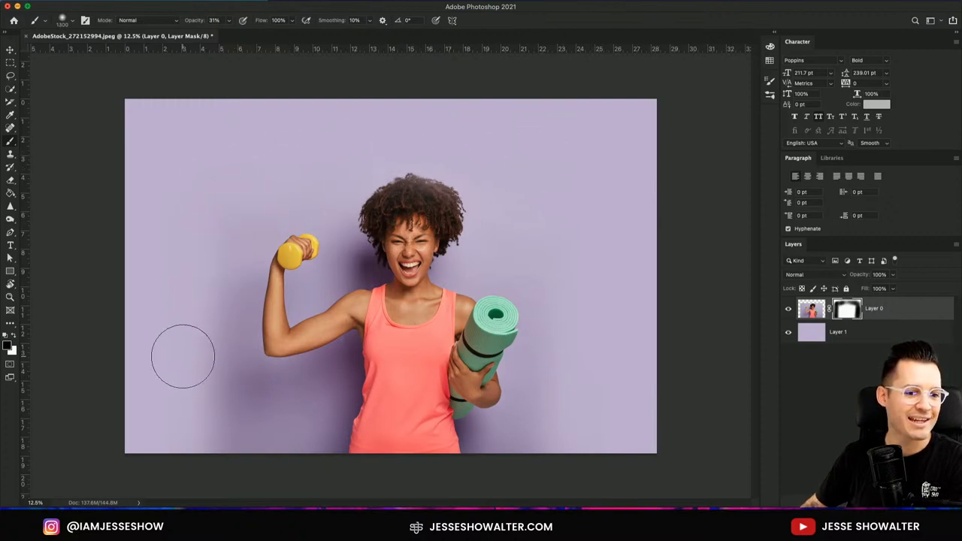
mouse_move(183, 357)
left_mouse_down()
mouse_move(269, 445)
mouse_move(238, 472)
left_mouse_up()
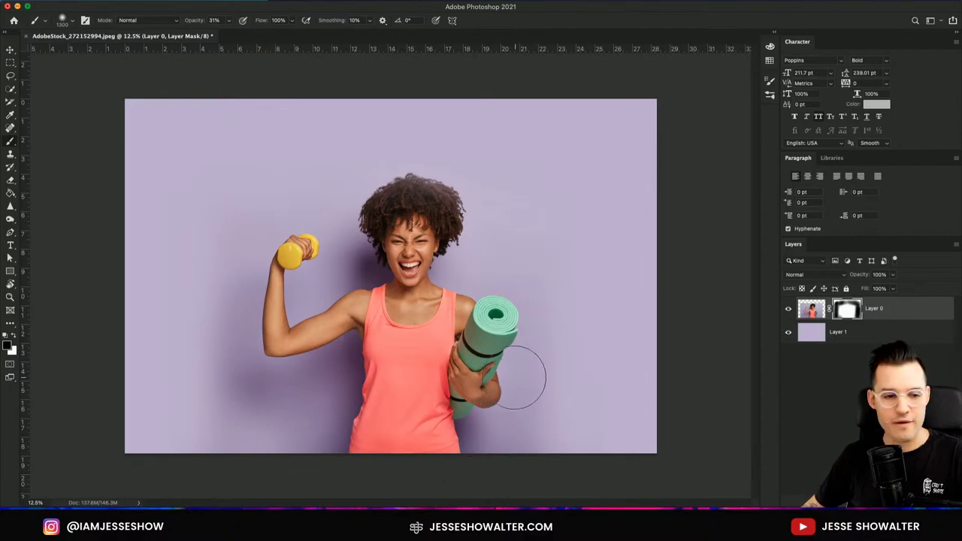
scroll(433, 200, "up", 6)
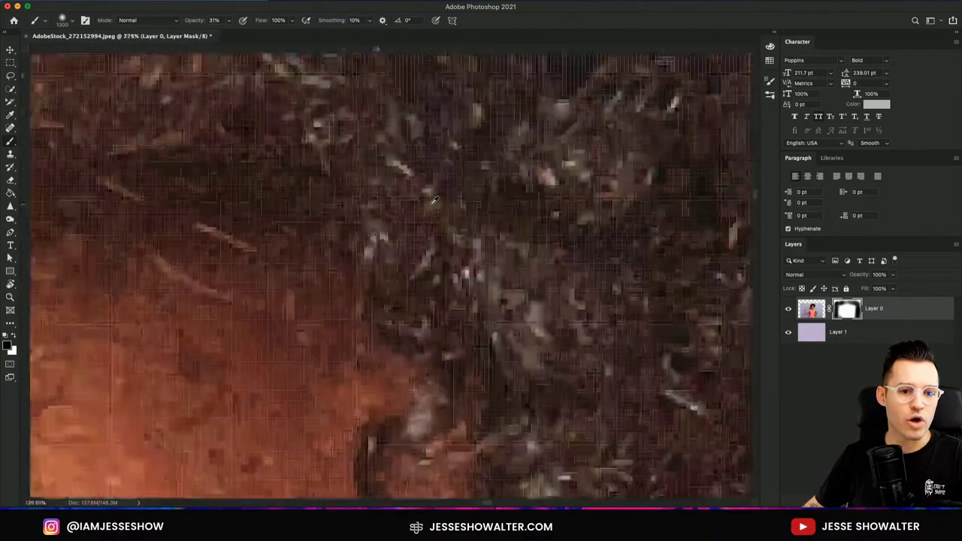
scroll(434, 200, "down", 4)
scroll(432, 214, "up", 3)
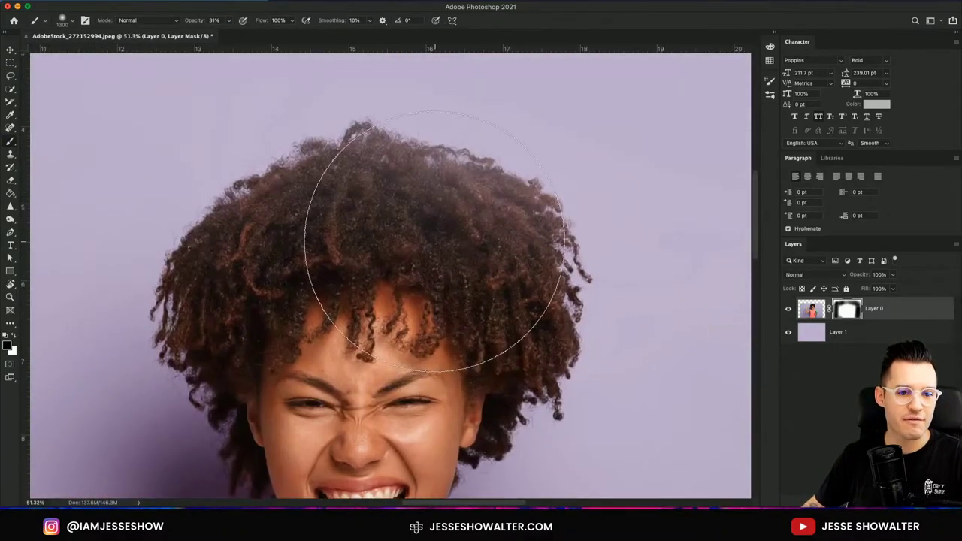
- Paint white with a 700 brush to restore the top of the hair
key("x")
key("[")
key("[")
key("[")
key("[")
key("[")
key("[")
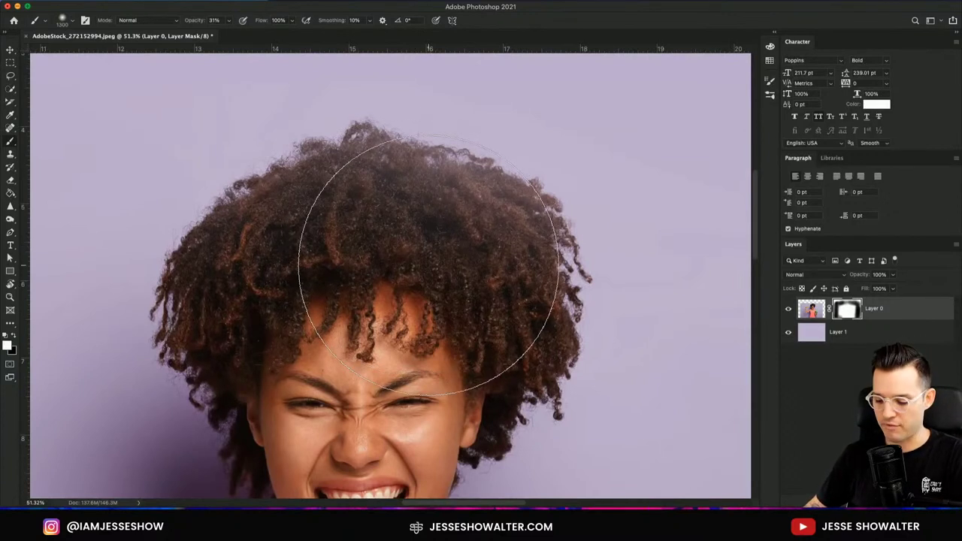
mouse_move(393, 222)
left_mouse_down()
mouse_move(363, 201)
mouse_move(482, 228)
mouse_move(506, 270)
mouse_move(409, 222)
mouse_move(329, 217)
mouse_move(236, 291)
mouse_move(298, 303)
mouse_move(425, 289)
mouse_move(457, 300)
left_mouse_up()
key("ctrl+minus")
key("ctrl+minus")
key("ctrl+minus")
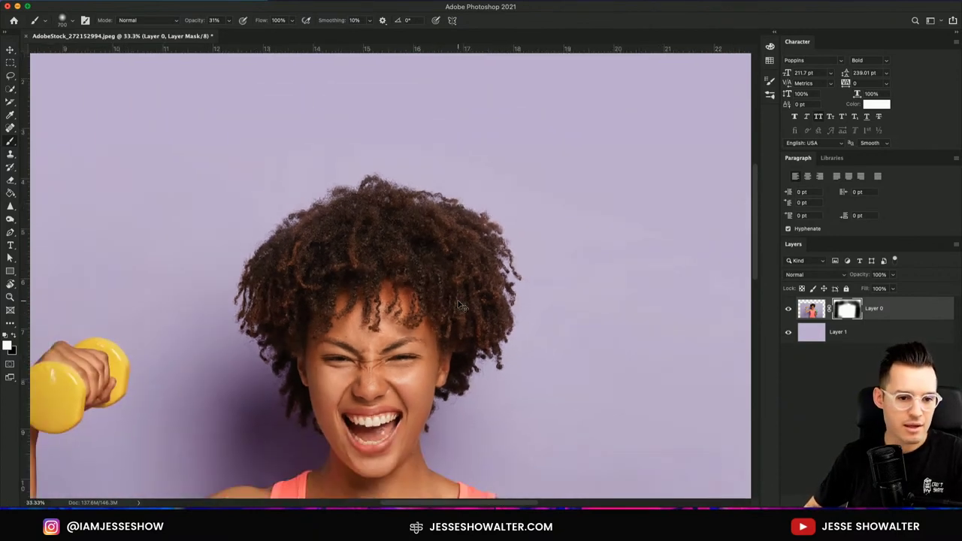
scroll(666, 333, "down", 5)
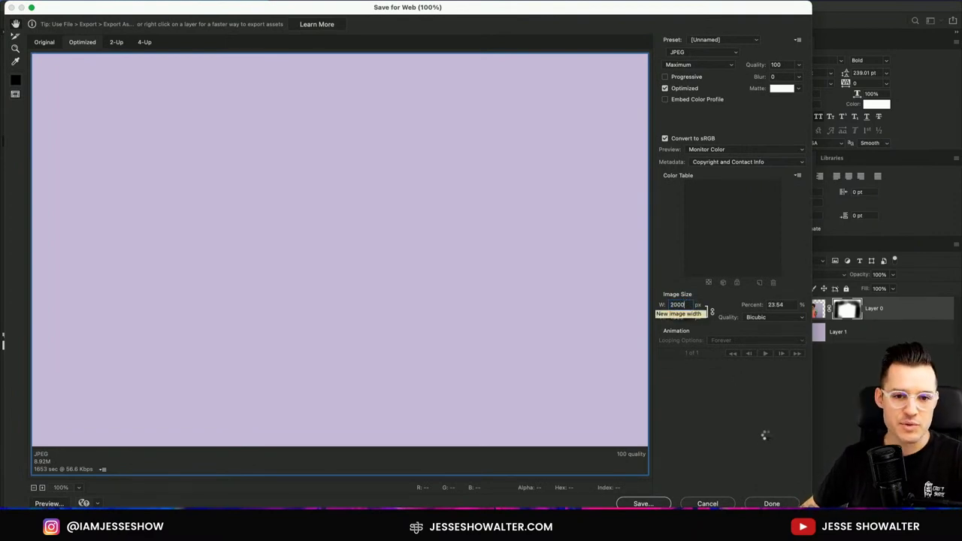
- Export the blended photo at 2000 px wide as AdobeStock_272152994.jpg on the Desktop
key("Tab")
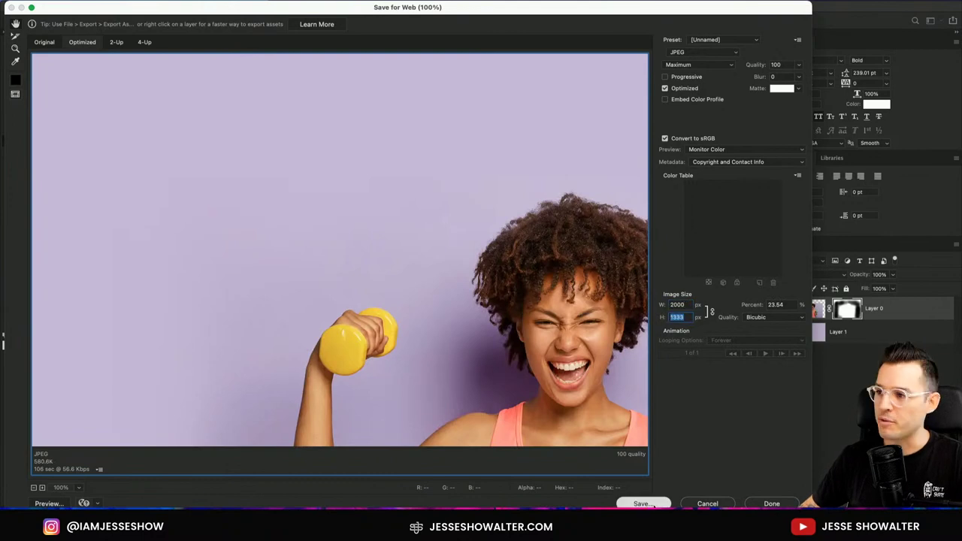
left_click(643, 504)
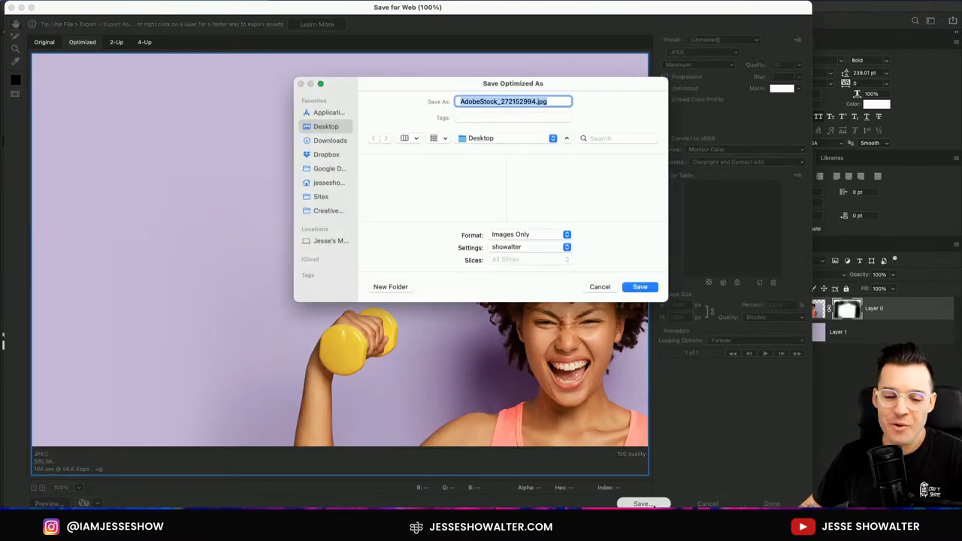
left_click(639, 287)
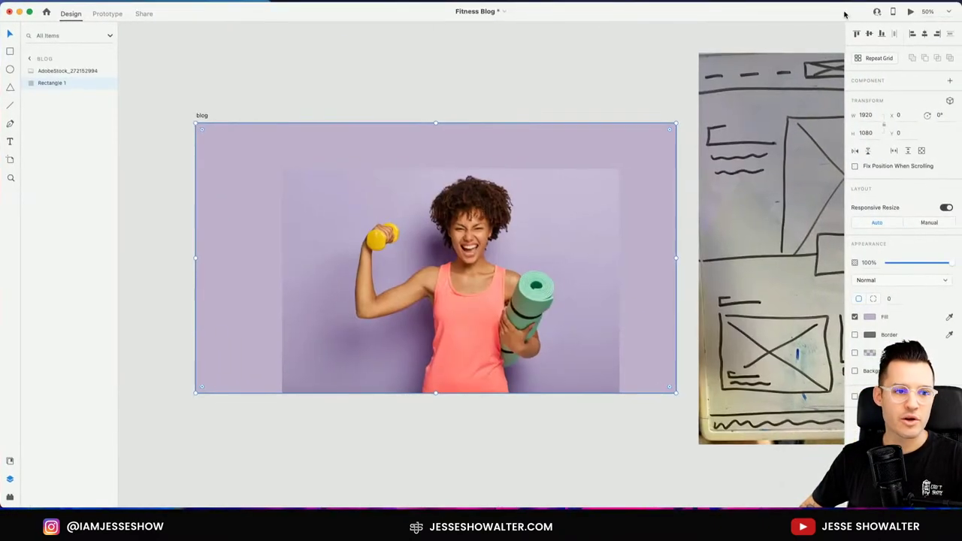
- Replace the old header photo with the exported JPEG, placed at the artboard's lower centre
left_click_drag(958, 15, 409, 259)
left_click(502, 247)
key("Delete")
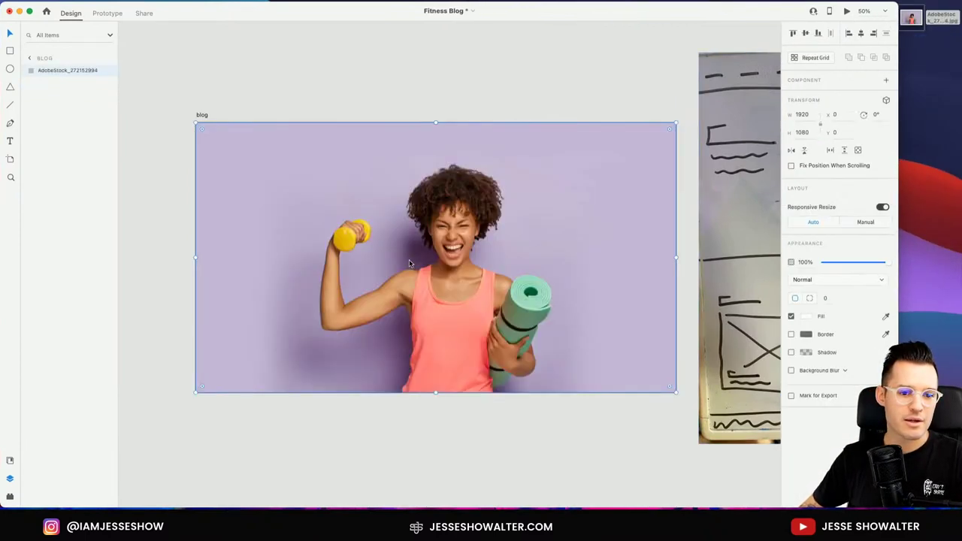
key("super+z")
left_click_drag(934, 21, 543, 81)
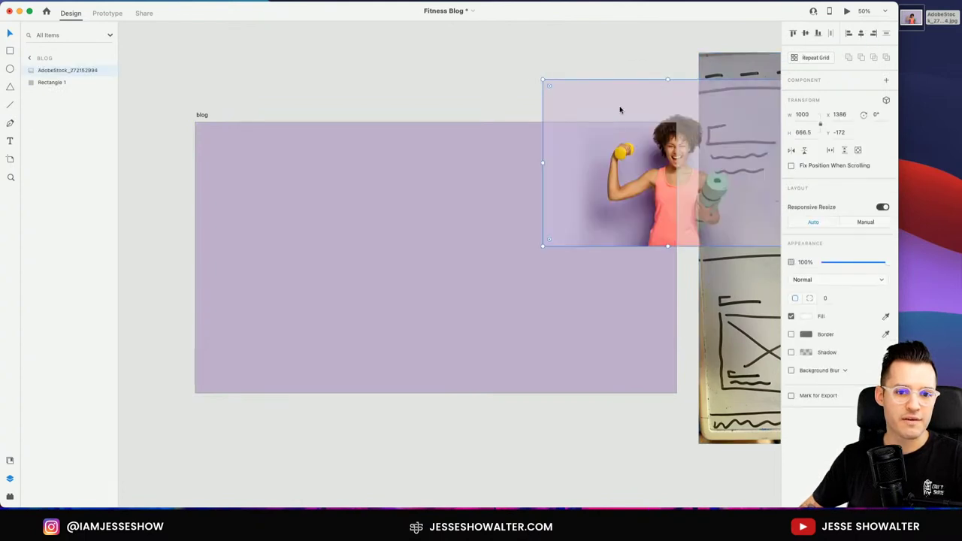
left_click_drag(622, 205, 406, 338)
- Fill the background rectangle with the lighter lavender sampled from the photo
left_click(569, 202)
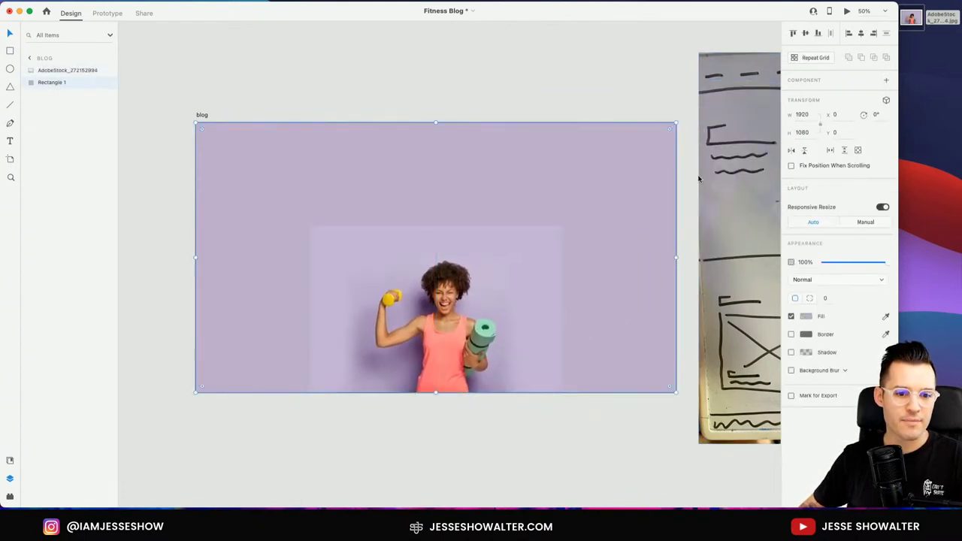
left_click(886, 317)
left_click(554, 391)
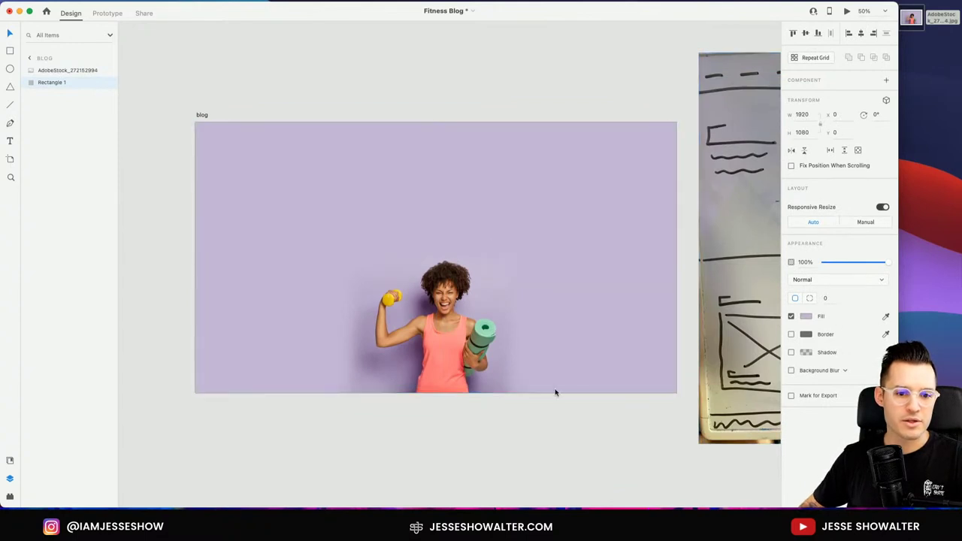
- Enlarge the photo to fill the blog artboard and nudge it into place
left_click(550, 262)
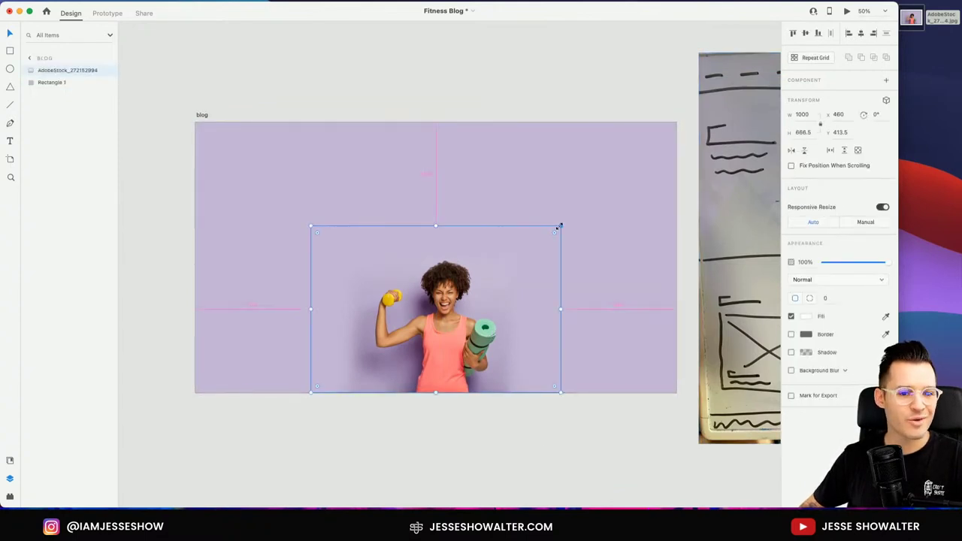
left_click_drag(559, 226, 653, 80)
left_click_drag(478, 331, 475, 285)
left_click_drag(662, 108, 655, 109)
left_click(523, 445)
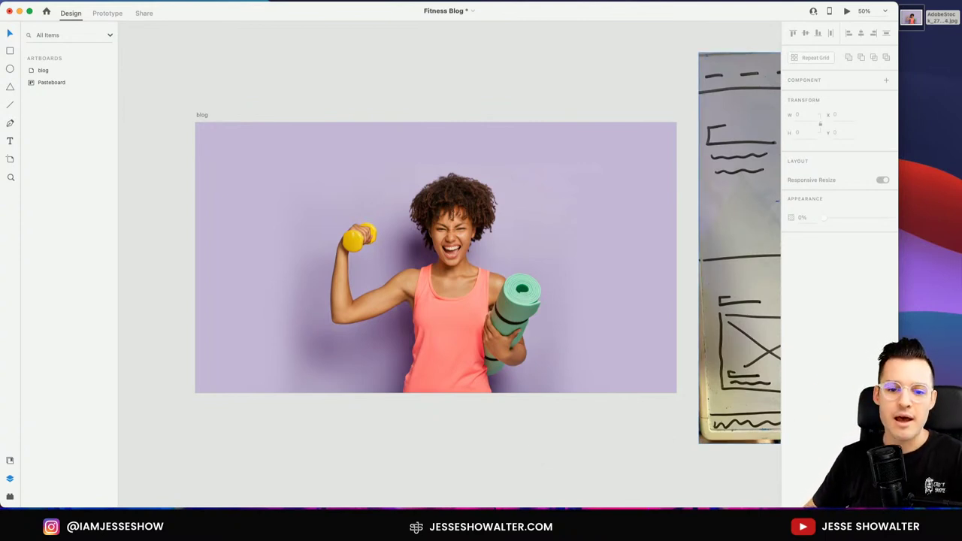
left_click_drag(898, 370, 960, 370)
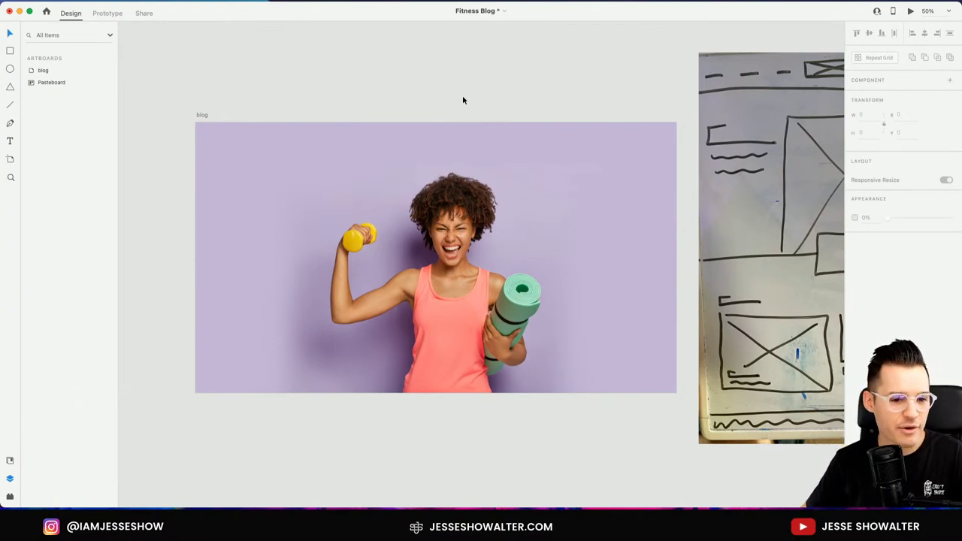
- Paste the exported photo onto the blog artboard and scale it down slightly
key("super+v")
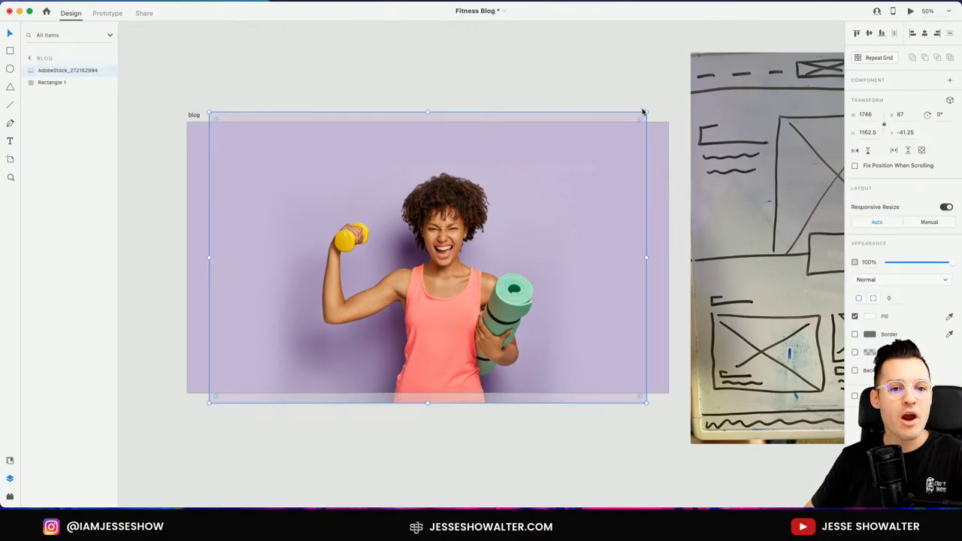
left_click_drag(645, 114, 638, 121)
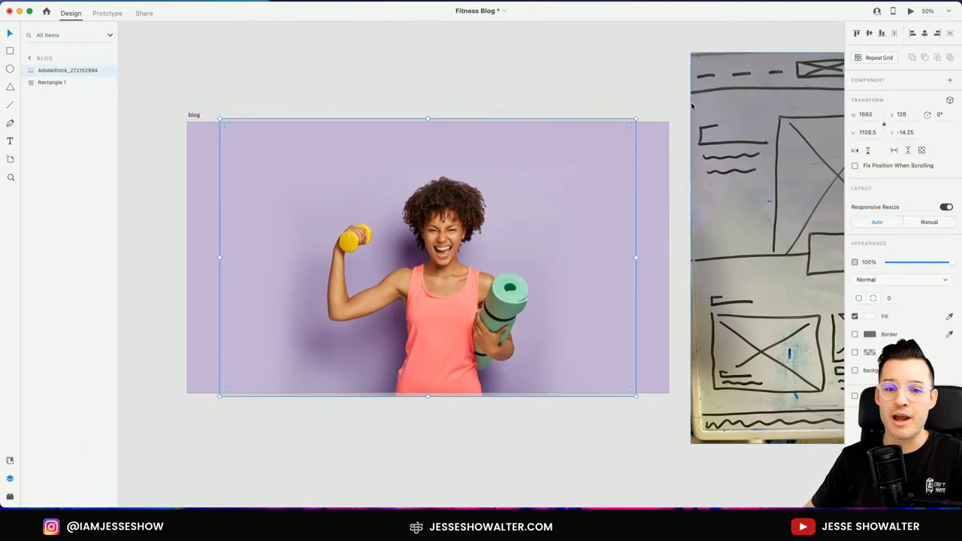
left_click_drag(691, 105, 368, 100)
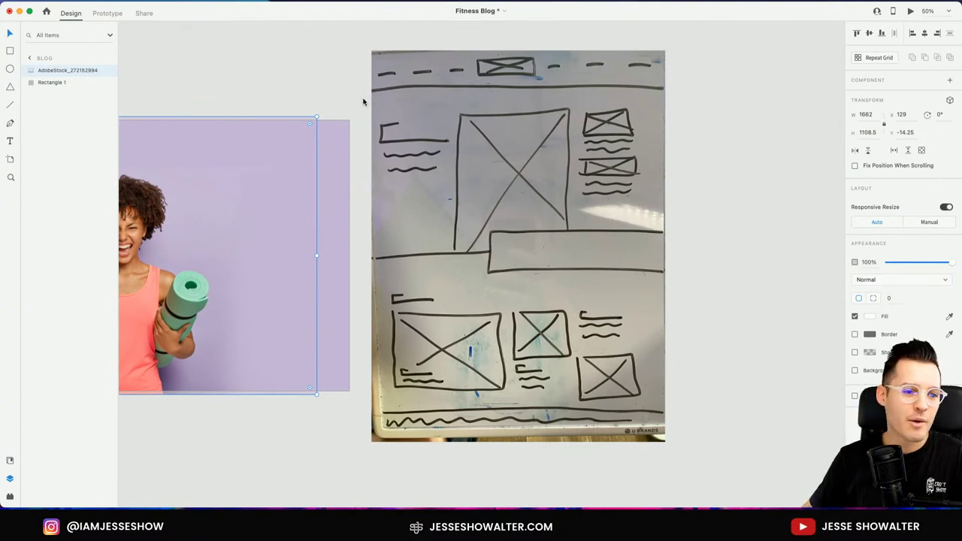
left_click(363, 101)
left_click_drag(277, 88, 556, 103)
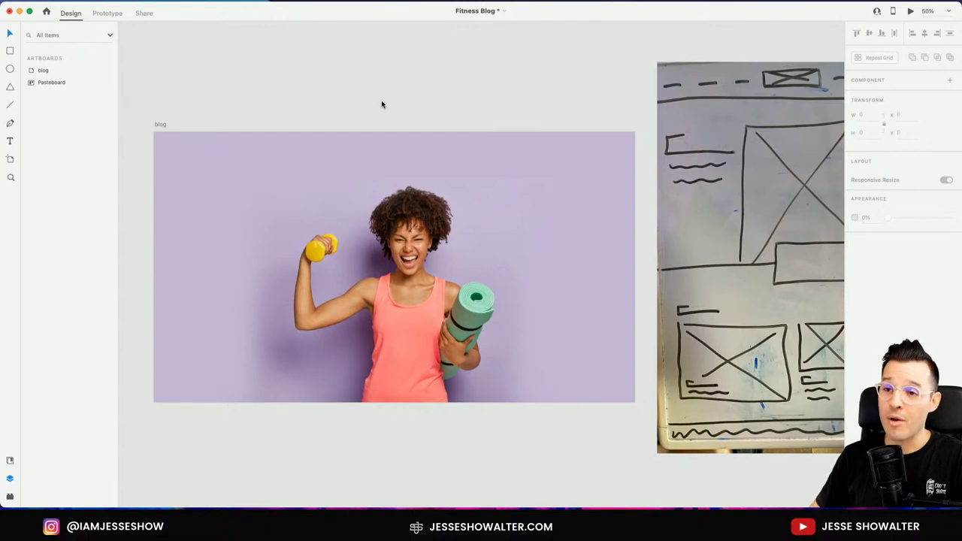
- Shrink the photo to about 1644 × 1028.5 and centre it lower in the header
left_click(599, 150)
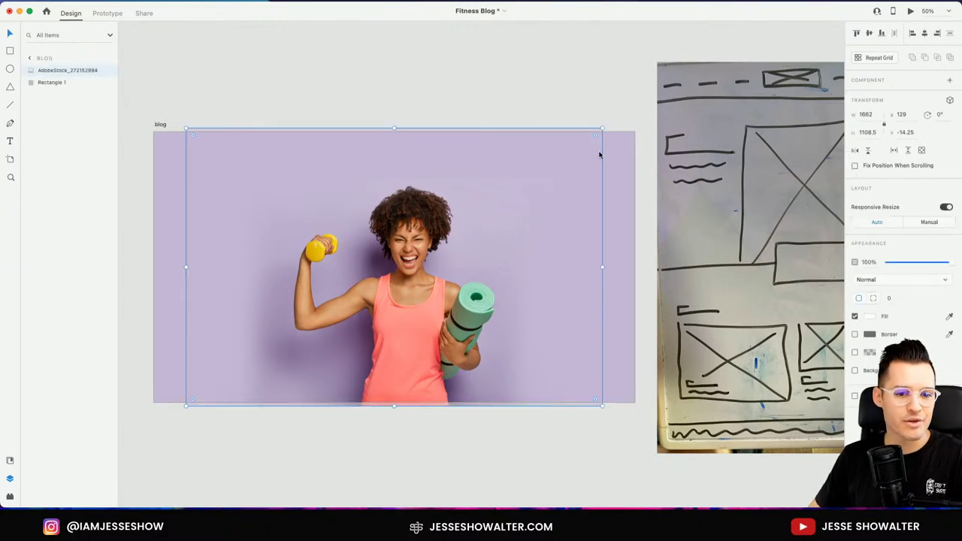
left_click_drag(602, 128, 587, 144)
left_click_drag(368, 188, 366, 190)
left_click(283, 116)
scroll(188, 120, "down", 3)
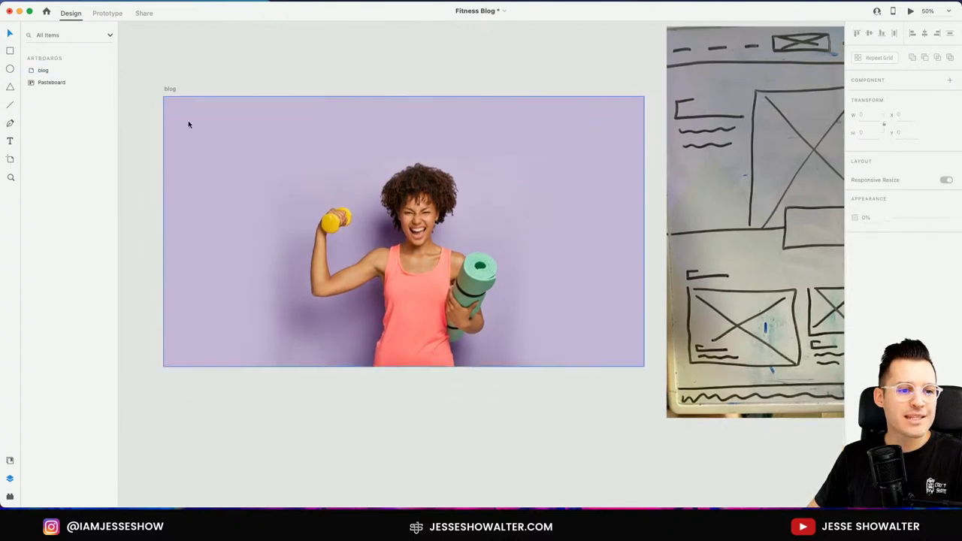
- Stretch the blog artboard down to 2501 tall
left_click(177, 90)
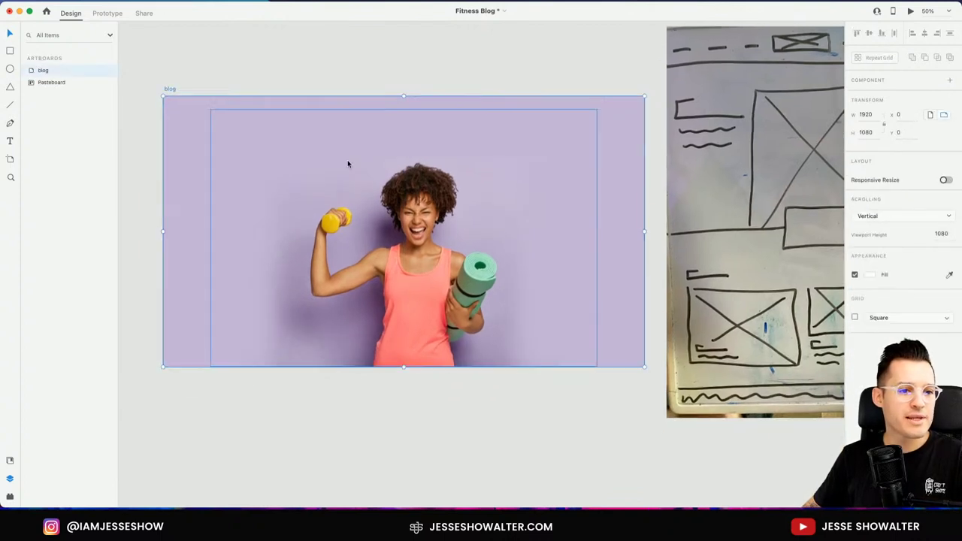
left_click_drag(403, 369, 436, 479)
left_click_drag(406, 301, 402, 410)
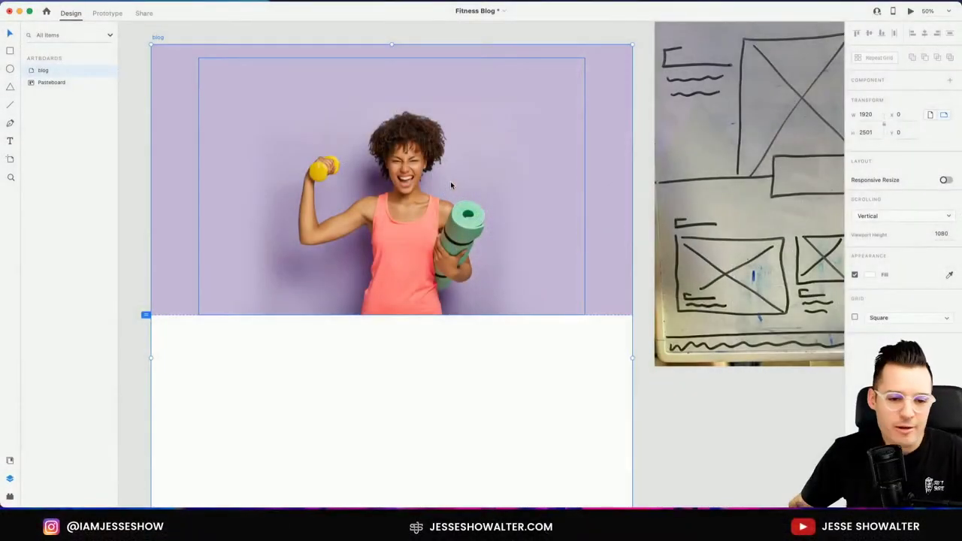
left_click(434, 338)
scroll(441, 348, "up", 2)
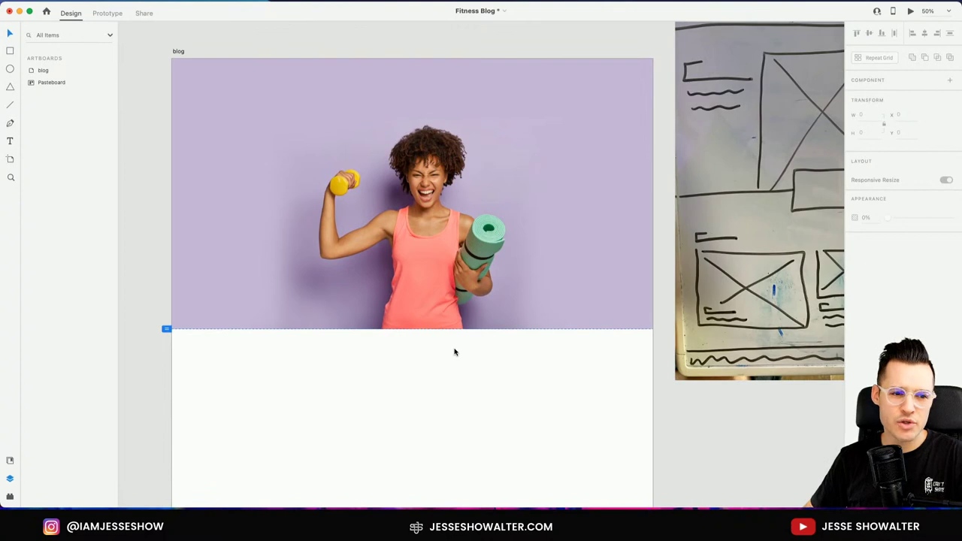
- Turn on a 12-column layout grid for the blog artboard
left_click(178, 51)
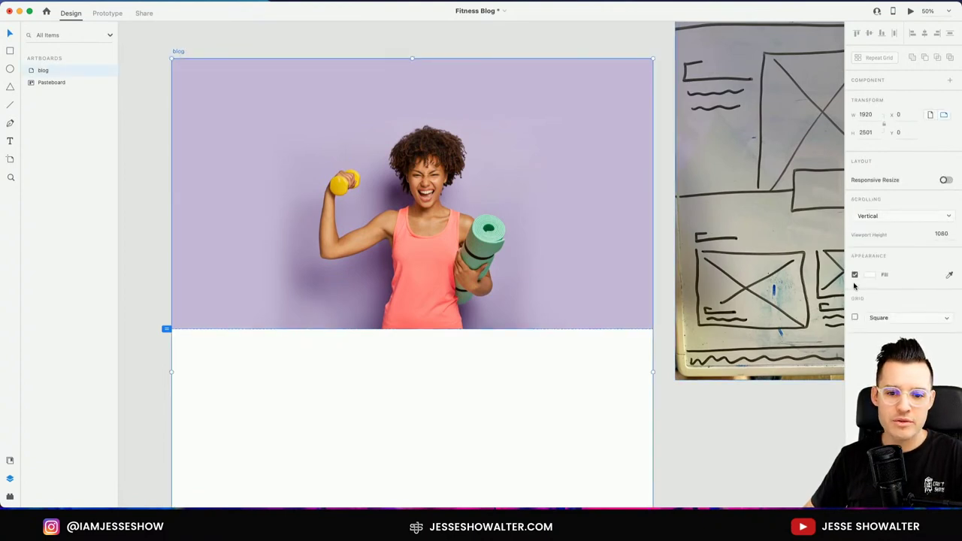
left_click(855, 317)
left_click(891, 320)
left_click(891, 310)
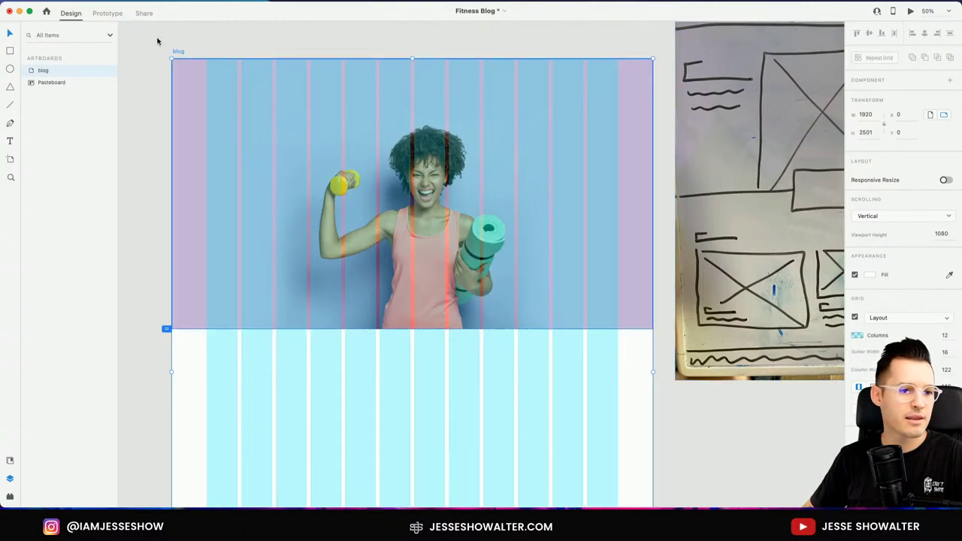
left_click(160, 1)
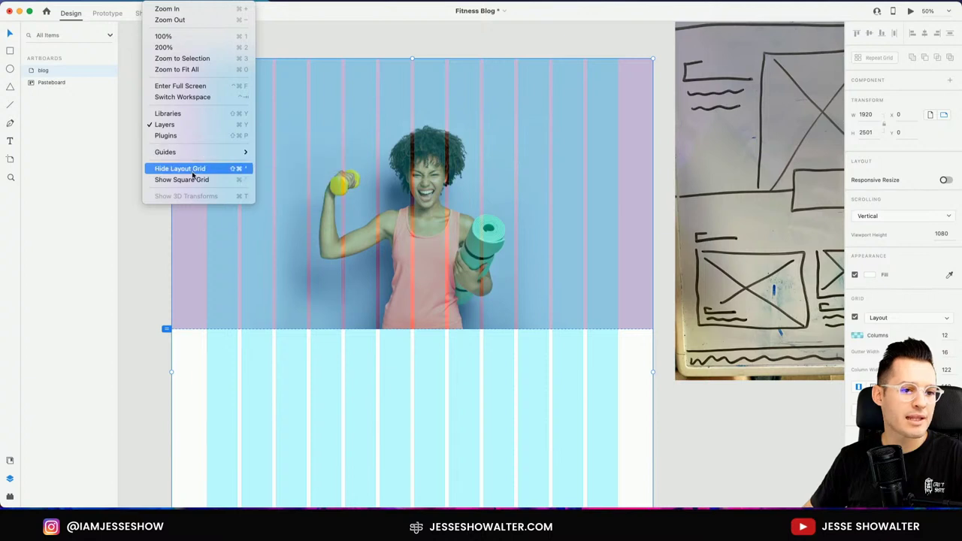
left_click(794, 421)
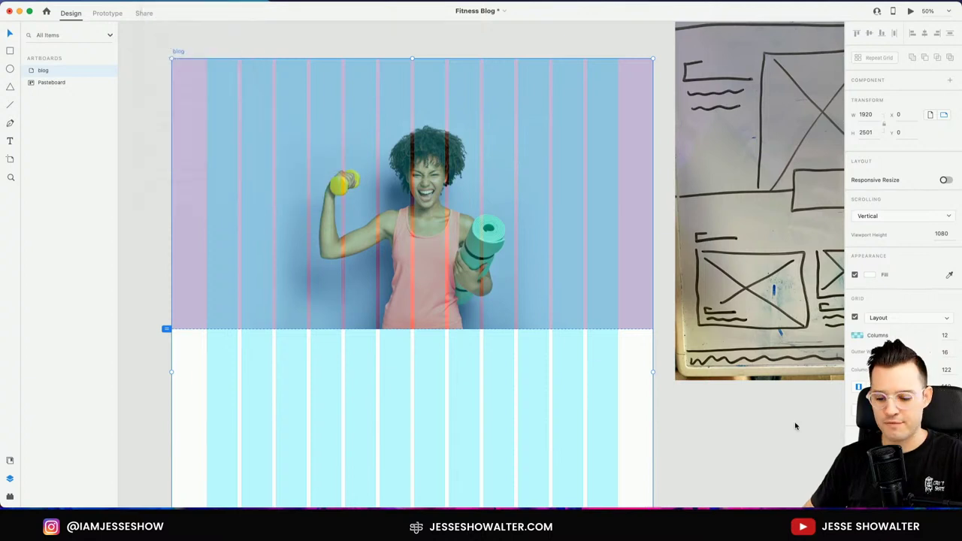
left_click(795, 423)
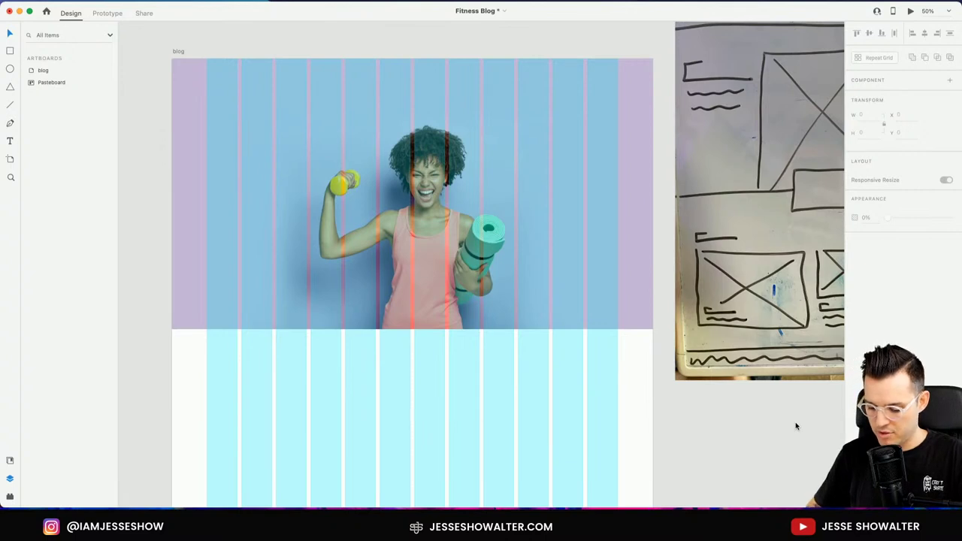
key("super+shift+apostrophe")
key("super+shift+apostrophe")
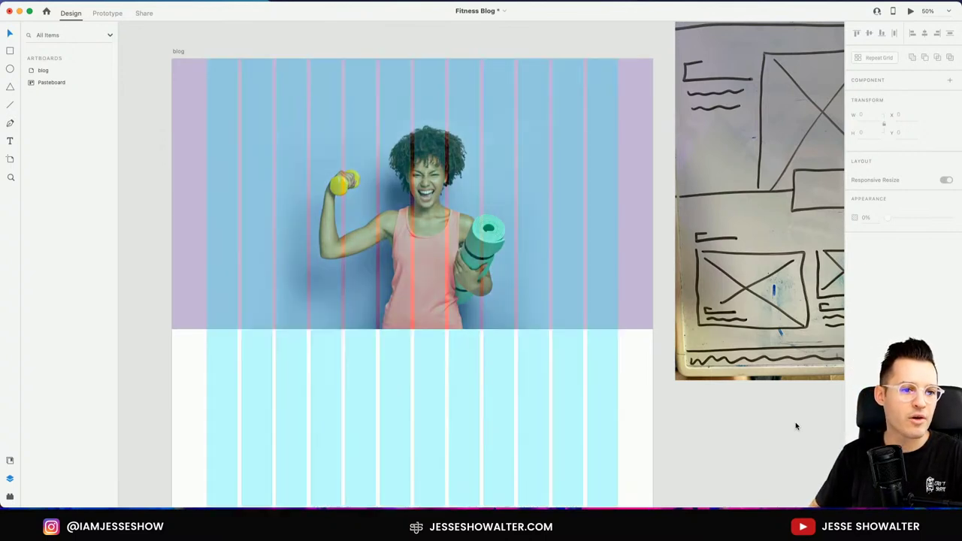
scroll(446, 257, "up", 2)
scroll(447, 257, "left", 2)
key("z")
left_click_drag(179, 68, 666, 204)
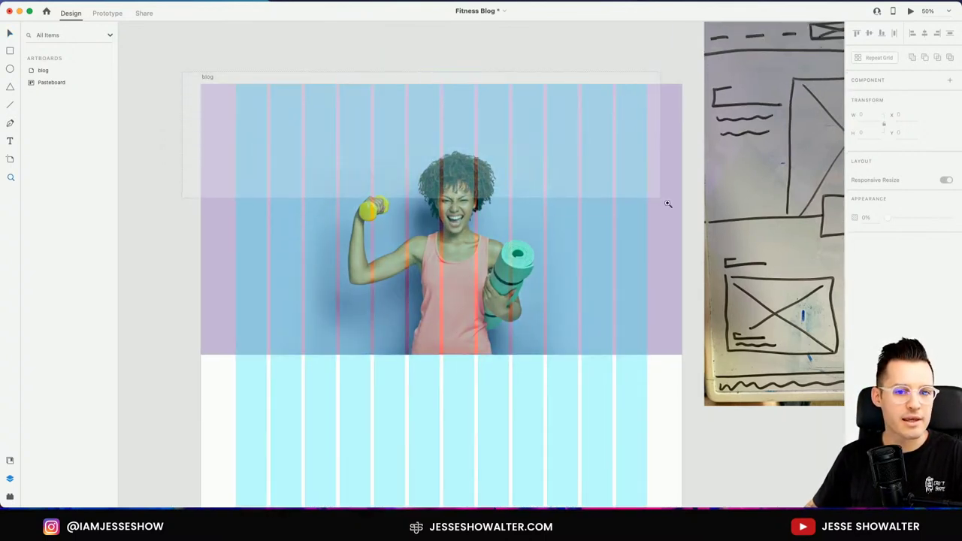
scroll(629, 224, "down", 3)
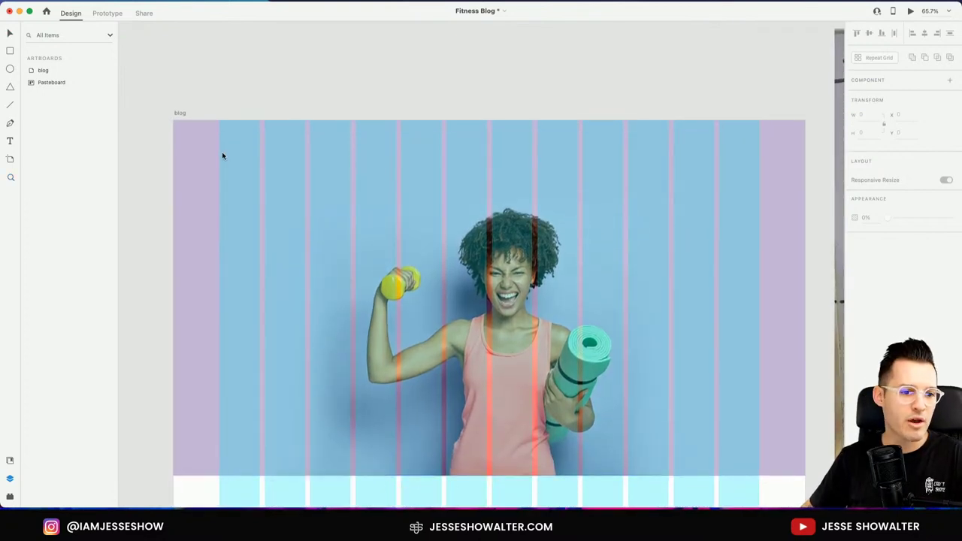
- Draw a 1640-wide horizontal line across the header top at y 125, snapped to the first column
key("l")
left_click_drag(220, 160, 756, 168)
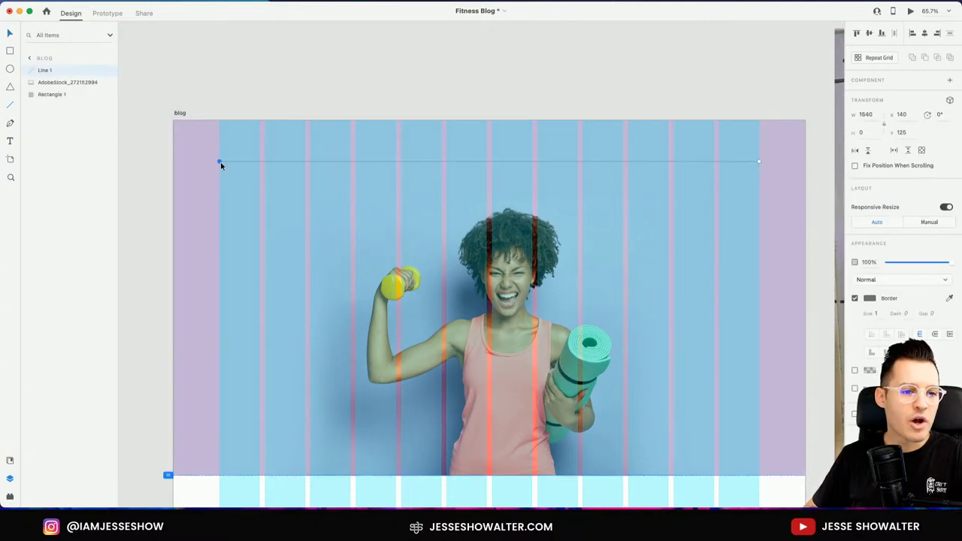
left_click_drag(221, 163, 244, 170)
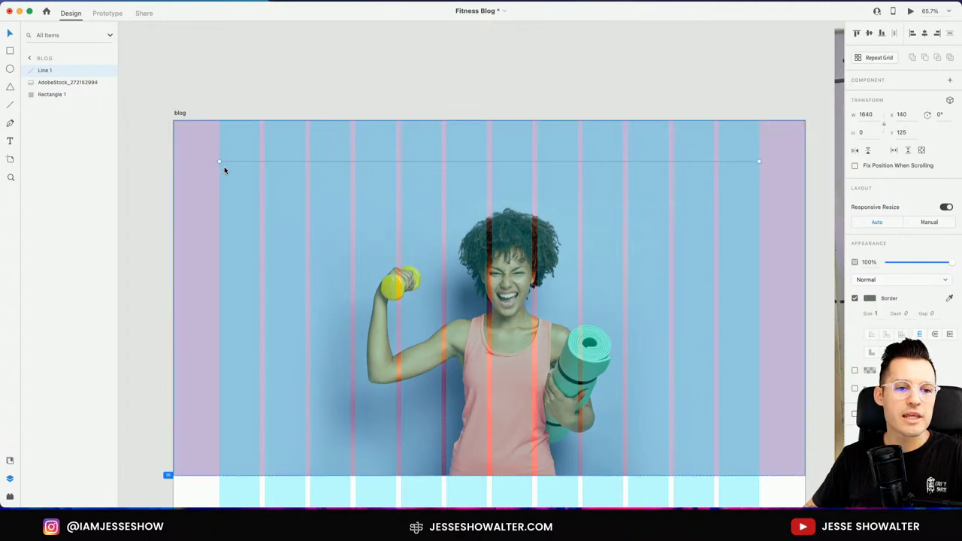
- Hide the layout grid and open Rectangle 1's fill colour
key("super+shift+apostrophe")
left_click(285, 89)
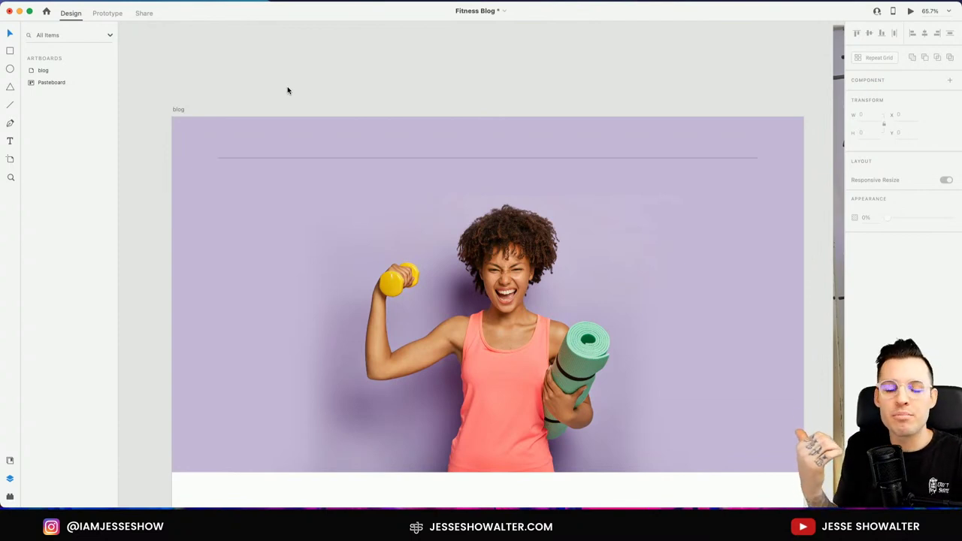
left_click(340, 159)
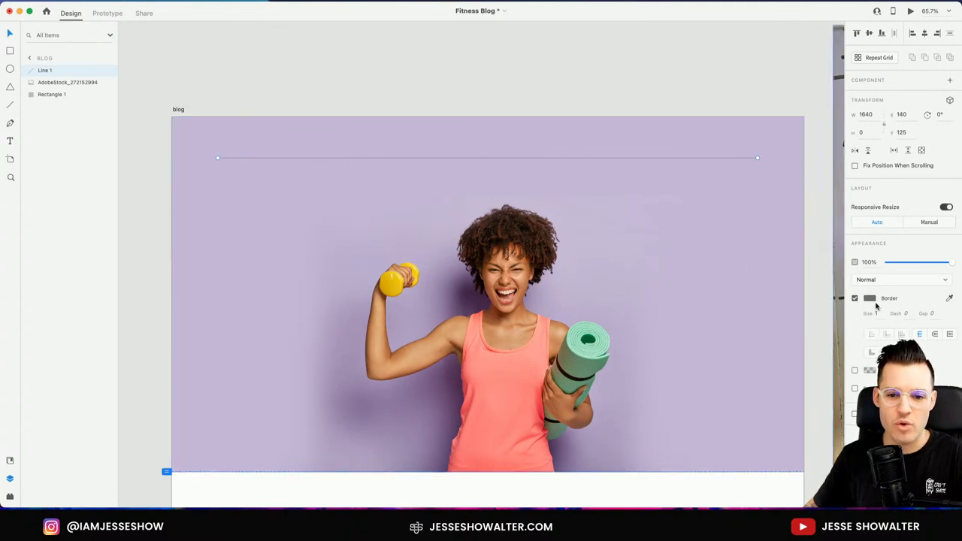
left_click(788, 269)
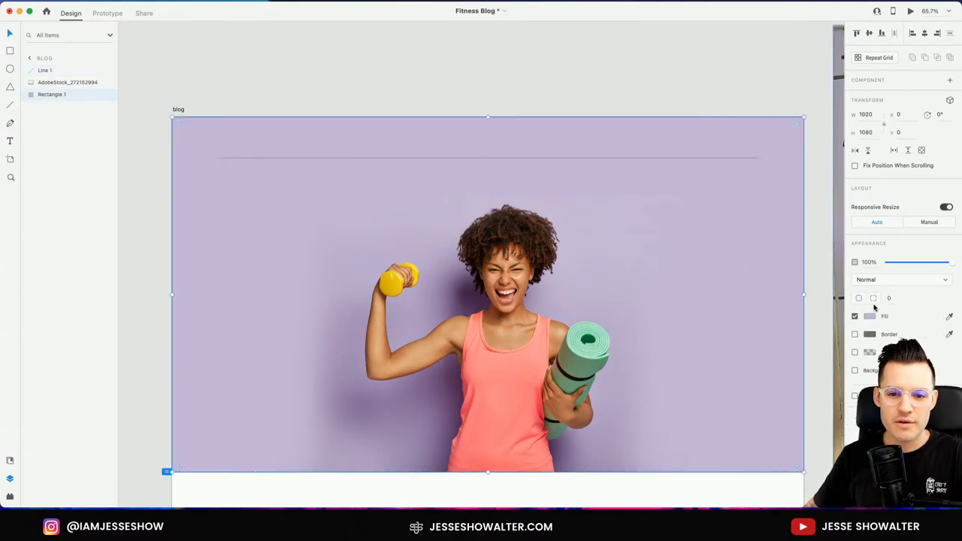
left_click(869, 317)
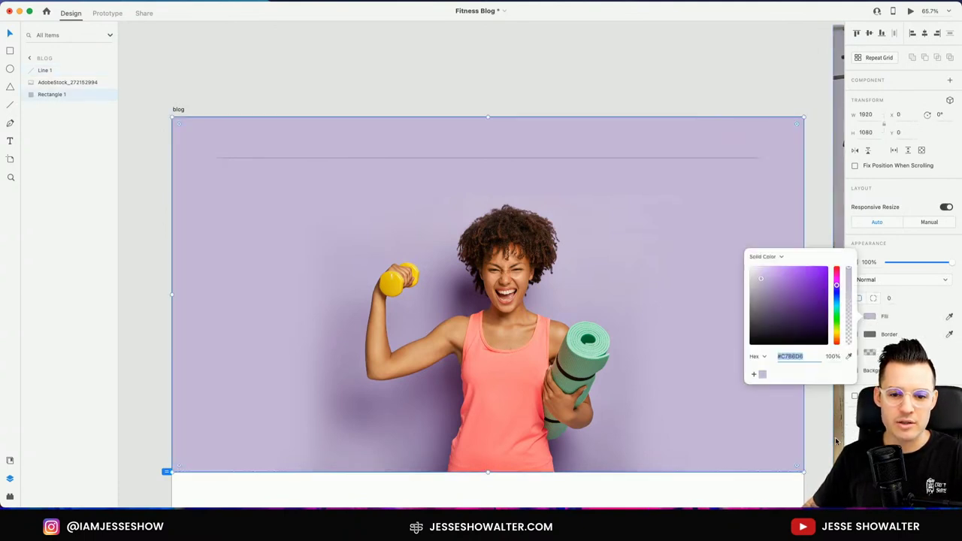
- Save the purple #C7B6D6 and the dumbbell's yellow #F0DB67 as document colours
key("super+shift+y")
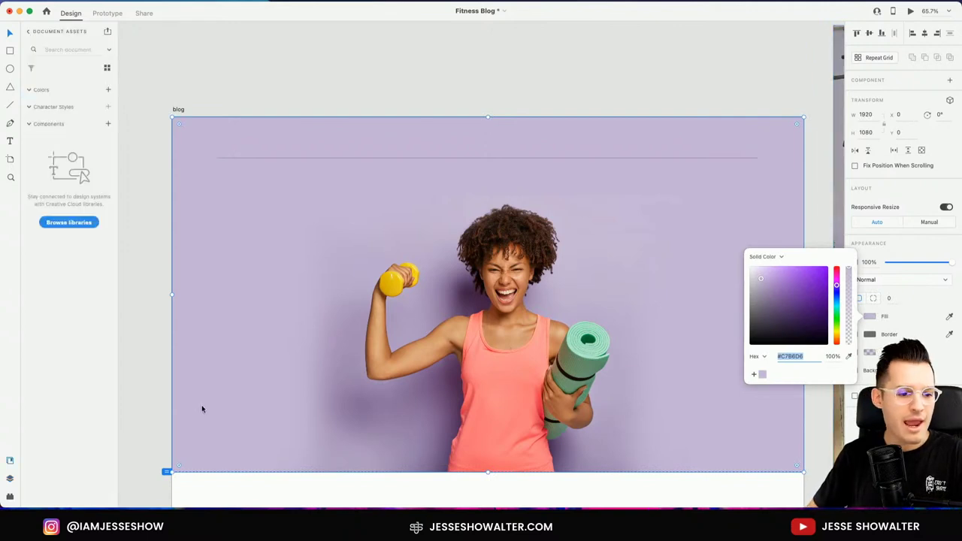
left_click(107, 91)
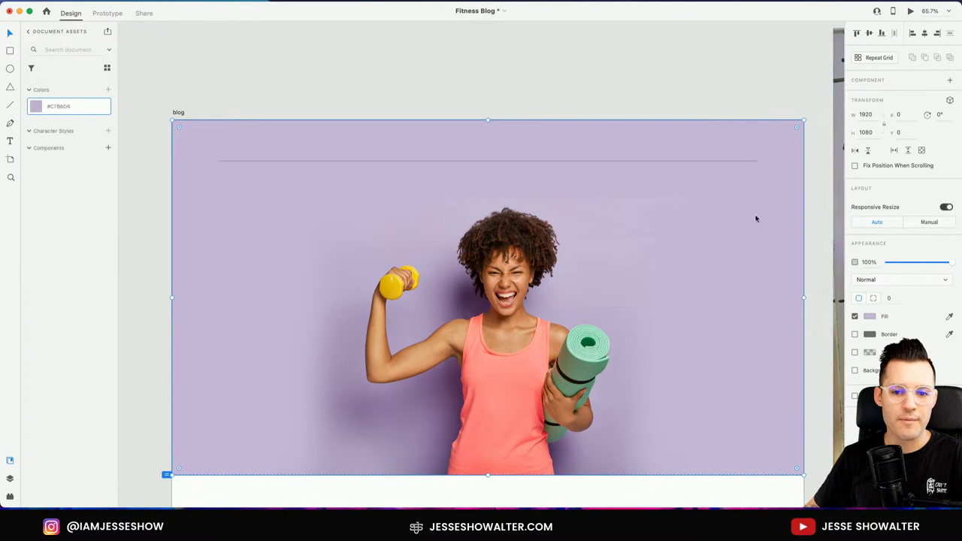
left_click(626, 163)
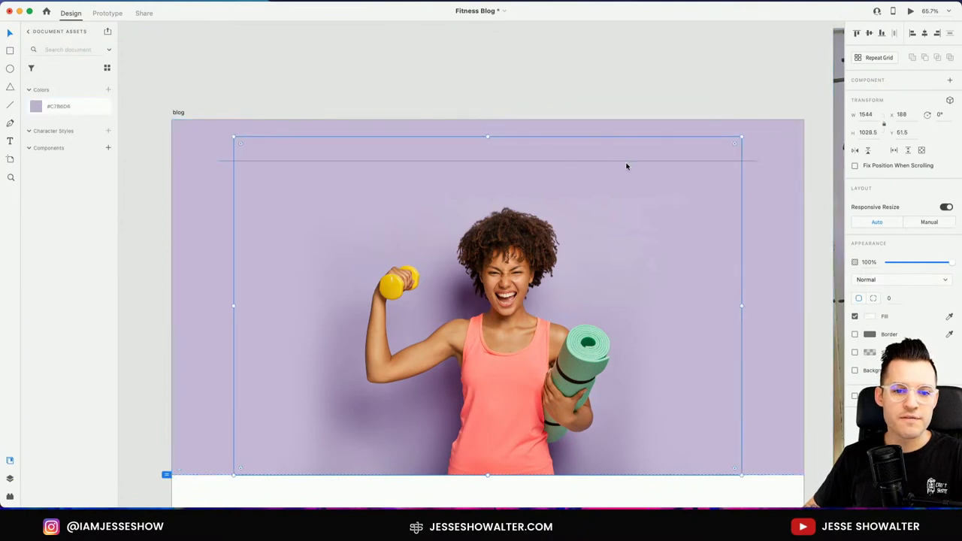
left_click(756, 160)
left_click(949, 299)
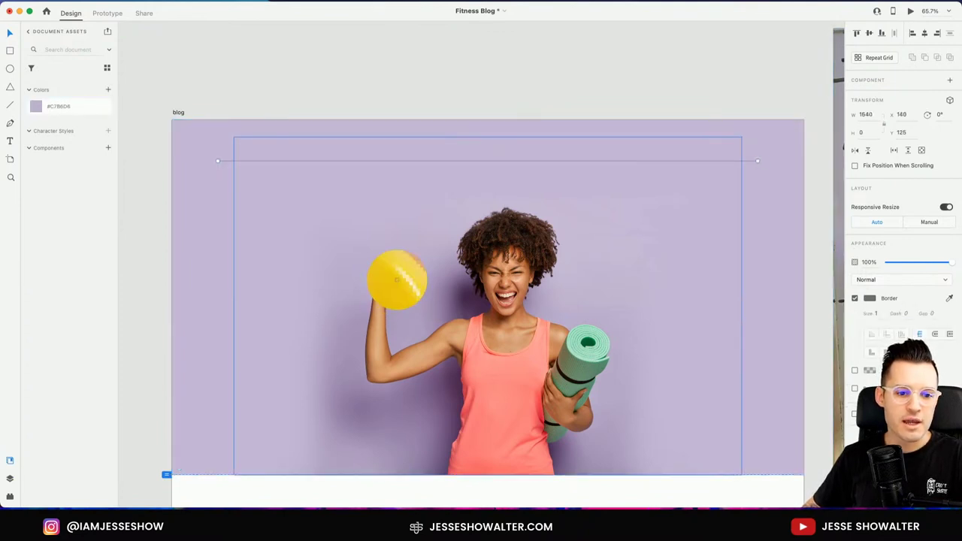
left_click(400, 281)
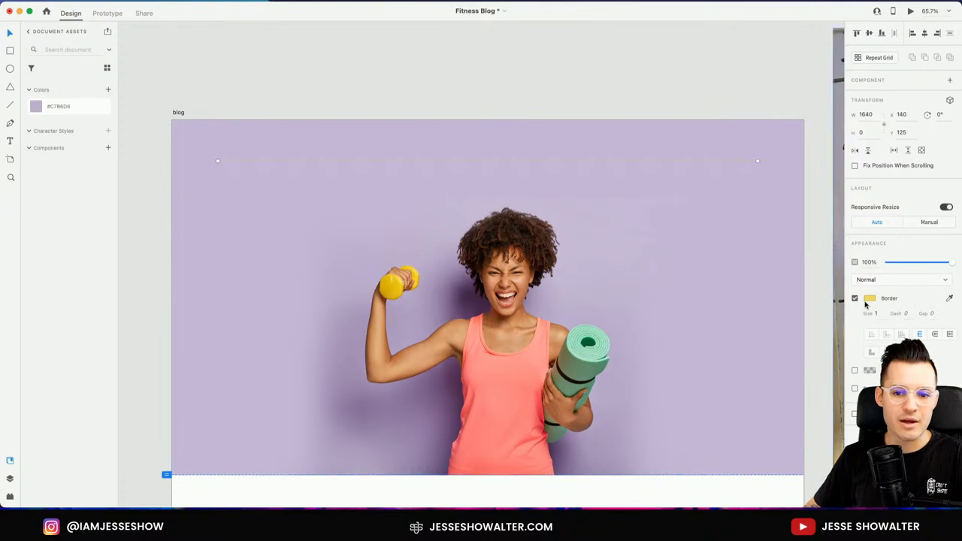
left_click(870, 298)
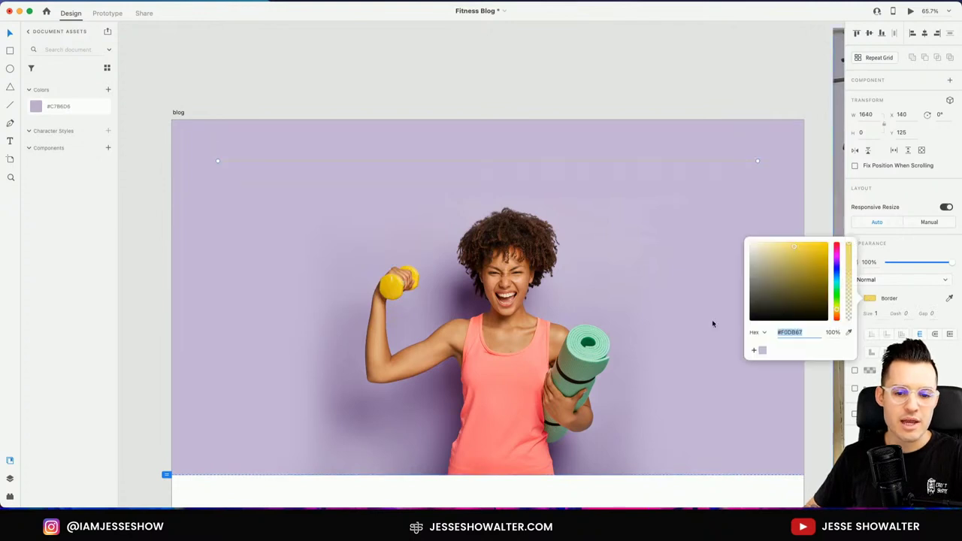
left_click(107, 90)
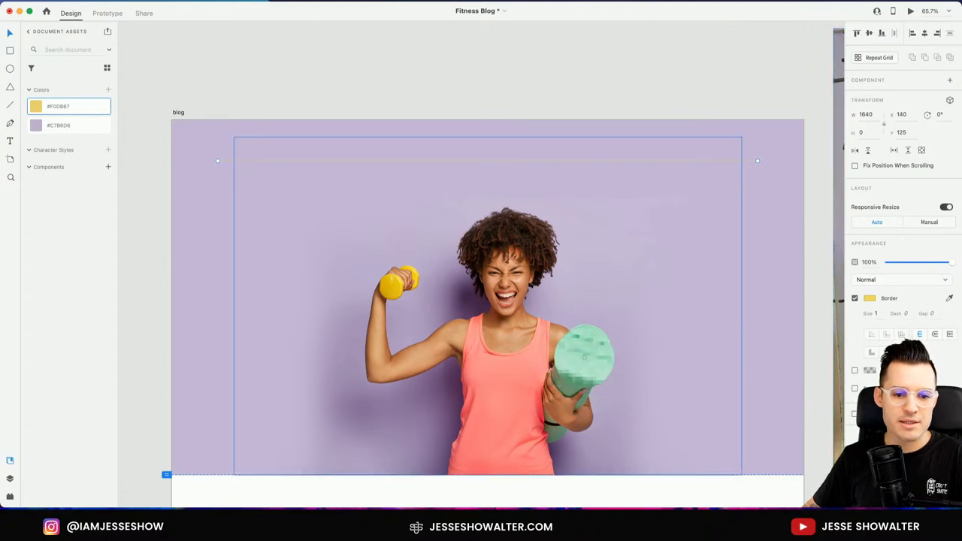
- Sample the yoga mat green and tank-top pink and save both as document colours
left_click(585, 364)
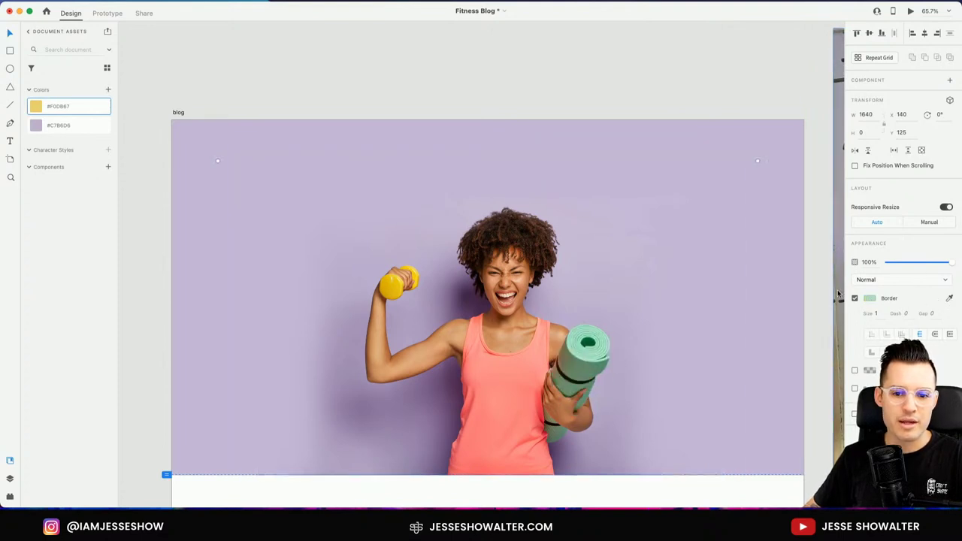
left_click(107, 91)
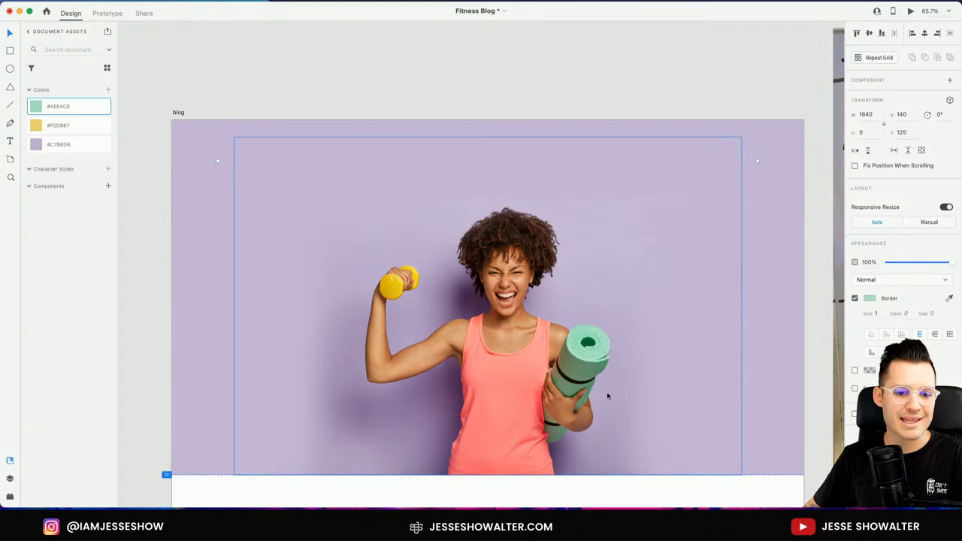
left_click(950, 299)
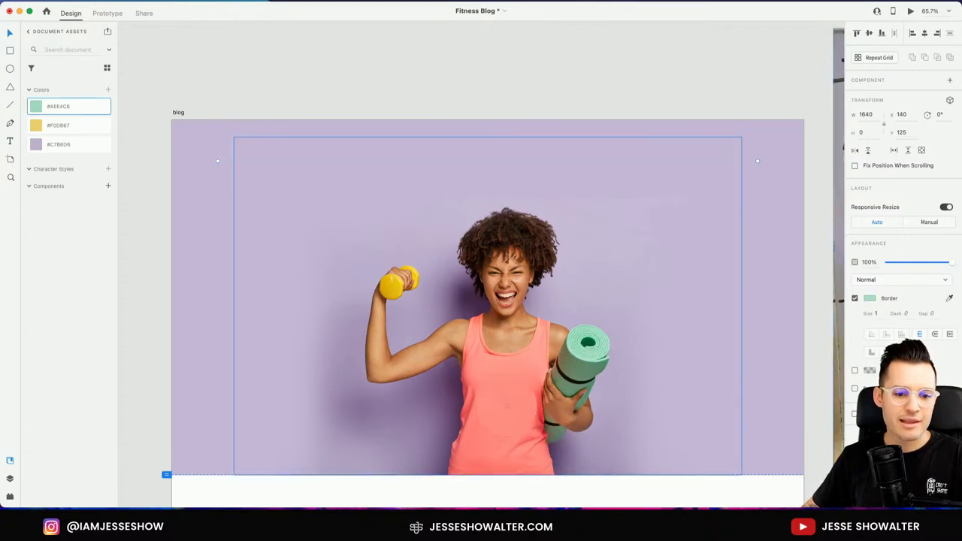
left_click(511, 370)
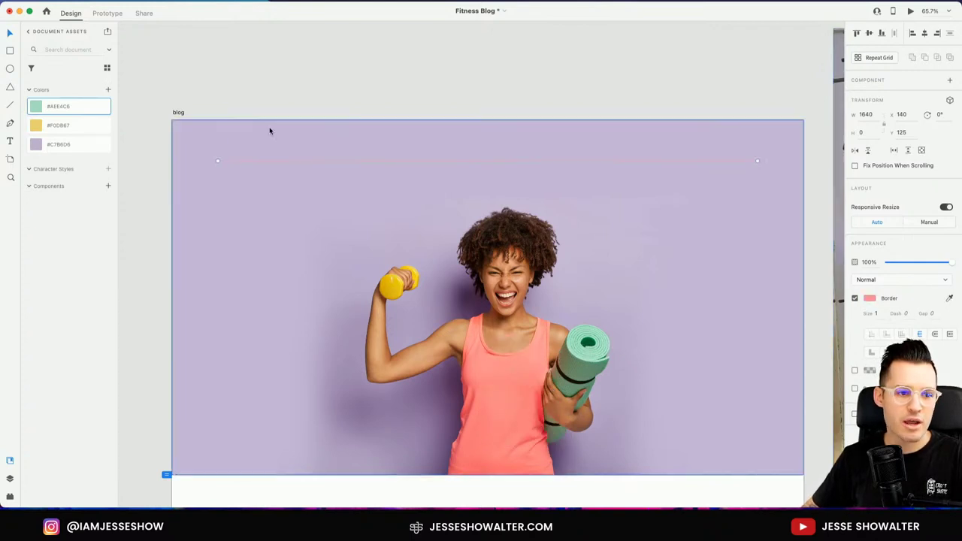
left_click(108, 90)
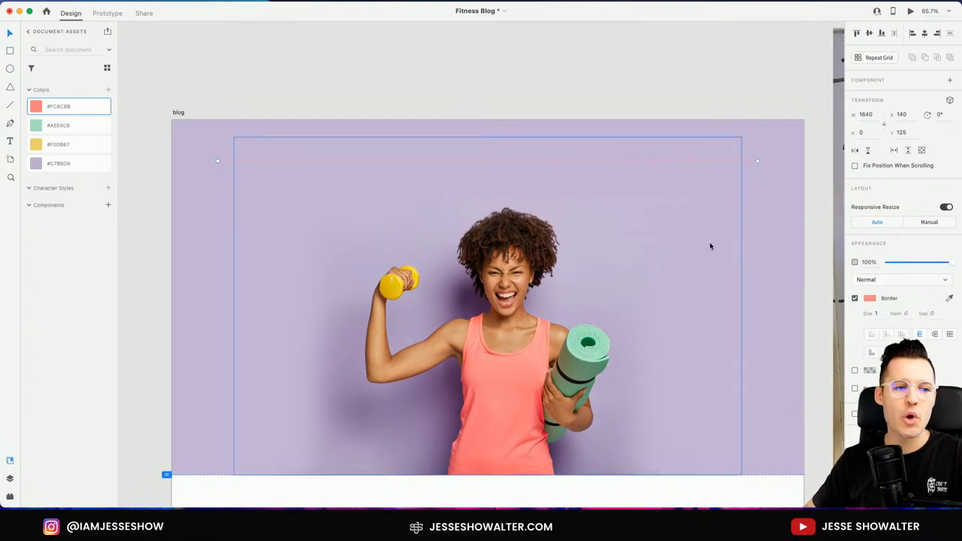
- Set the header line's stroke to pale lavender #DDCDEB
left_click(70, 163)
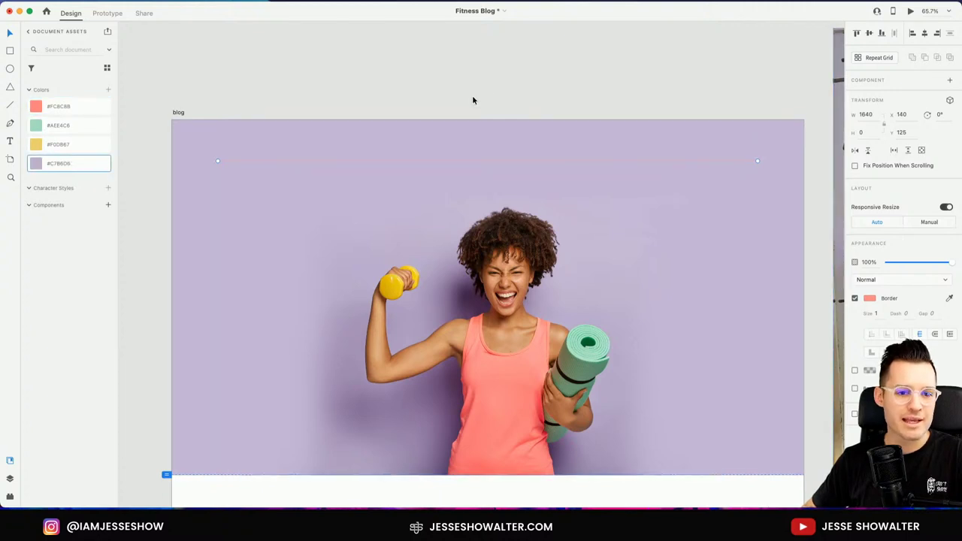
left_click(39, 165)
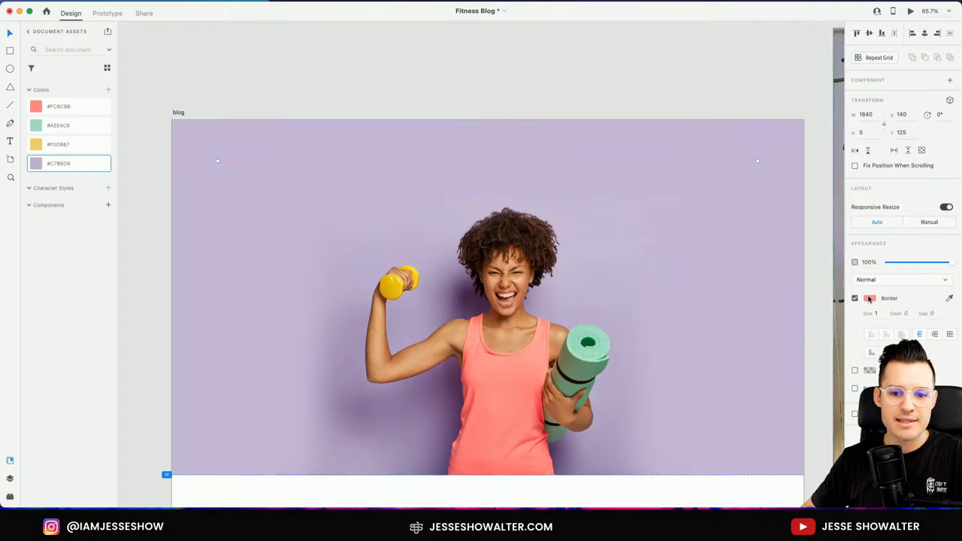
left_click(869, 298)
left_click(762, 350)
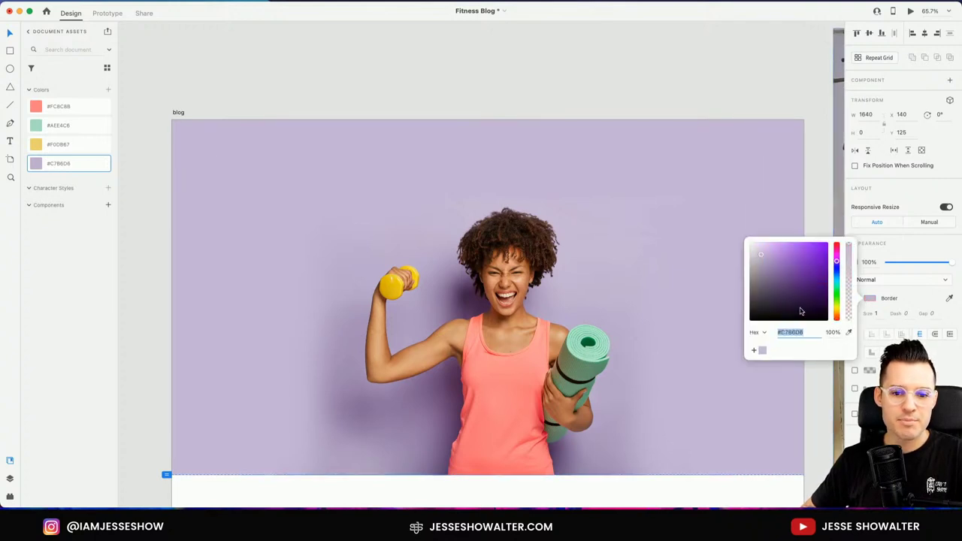
left_click_drag(759, 254, 759, 250)
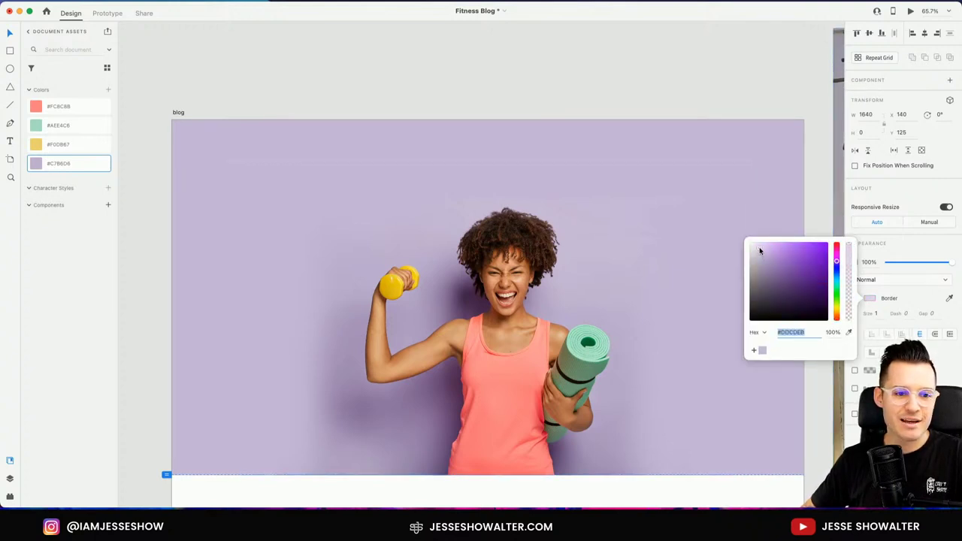
left_click(624, 92)
- Switch the left panel from colour assets to Layers, listing the blog artboard and Pasteboard
scroll(579, 49, "down", 3)
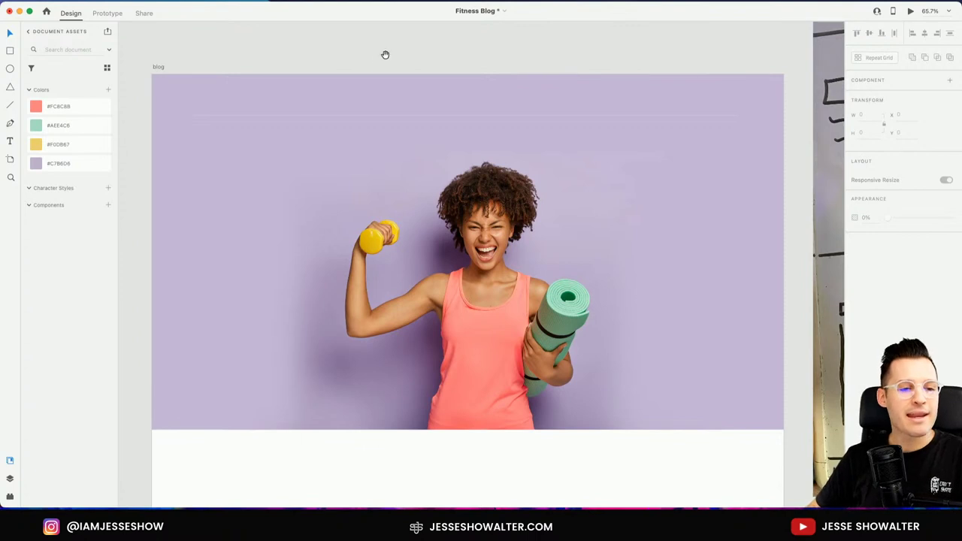
left_click_drag(385, 55, 388, 54)
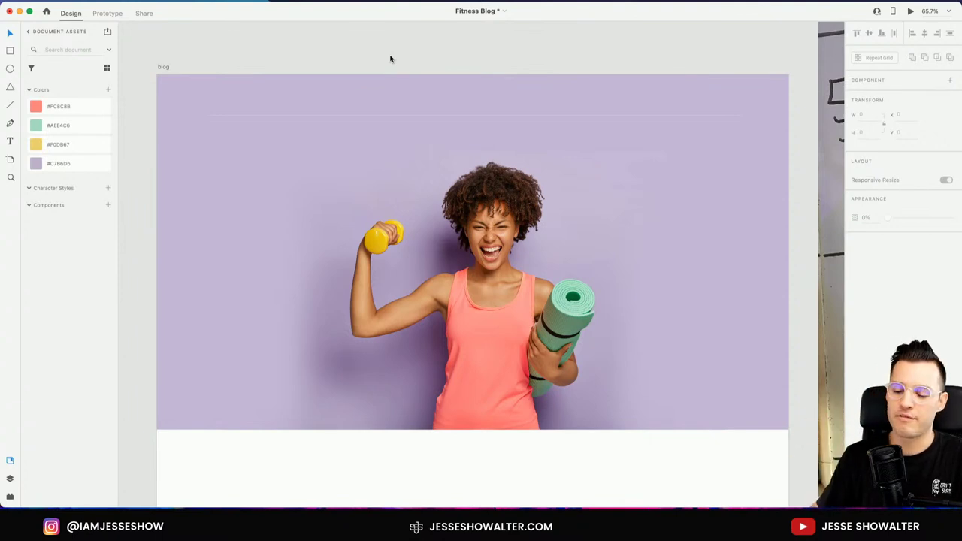
left_click(10, 478)
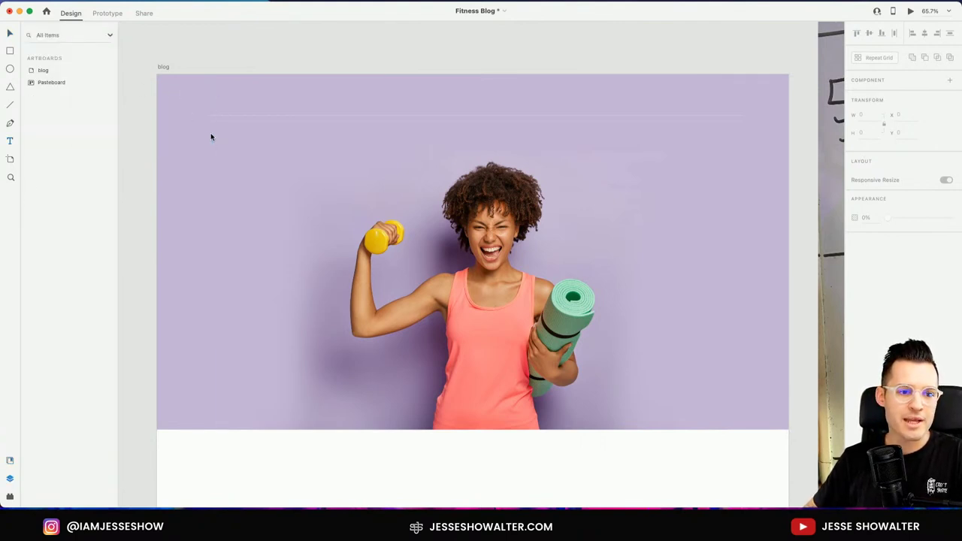
- Draw a text box on the photo header and type the headline '10 amazing life hacks to get you in shape'
left_click_drag(203, 133, 353, 214)
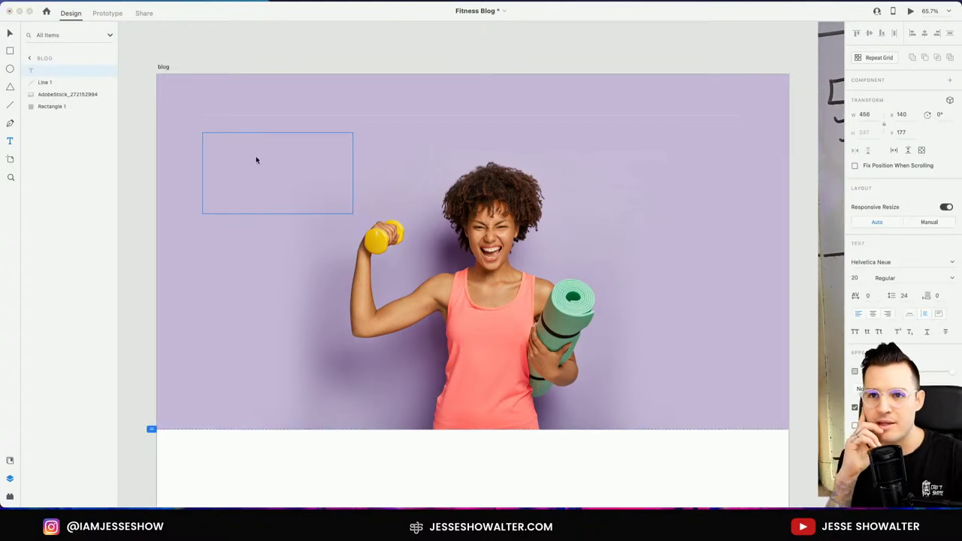
type("Th")
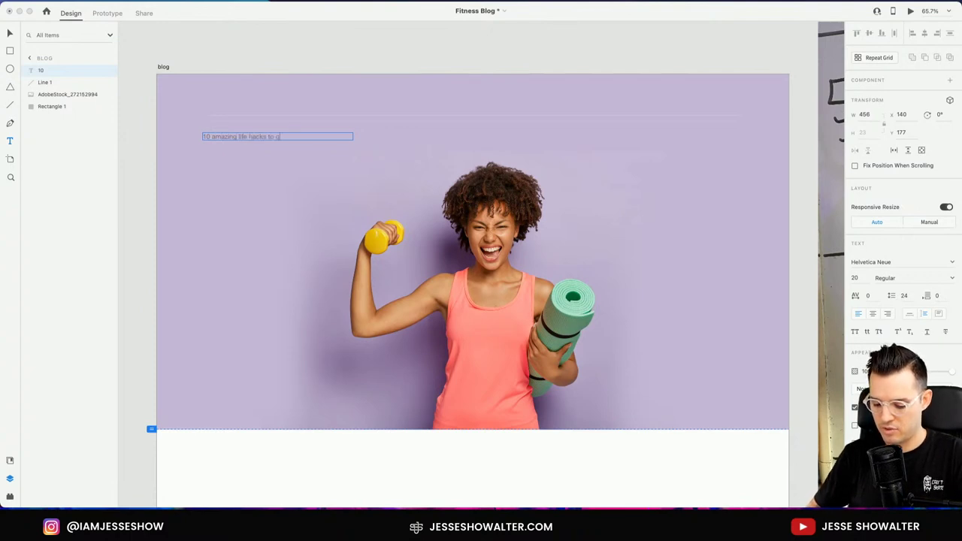
type("et you in shape")
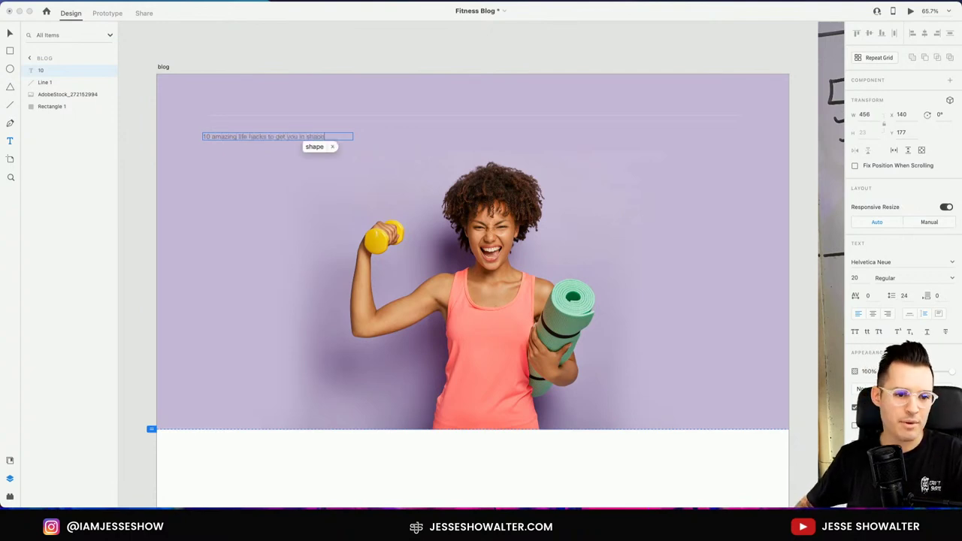
- Make the headline white, size 80, in the Herbert font
key("super+a")
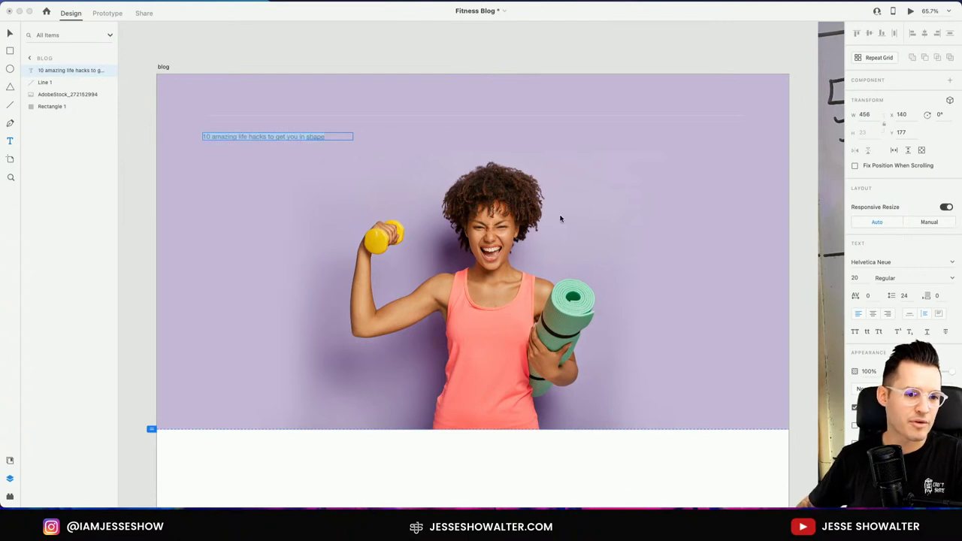
left_click(870, 406)
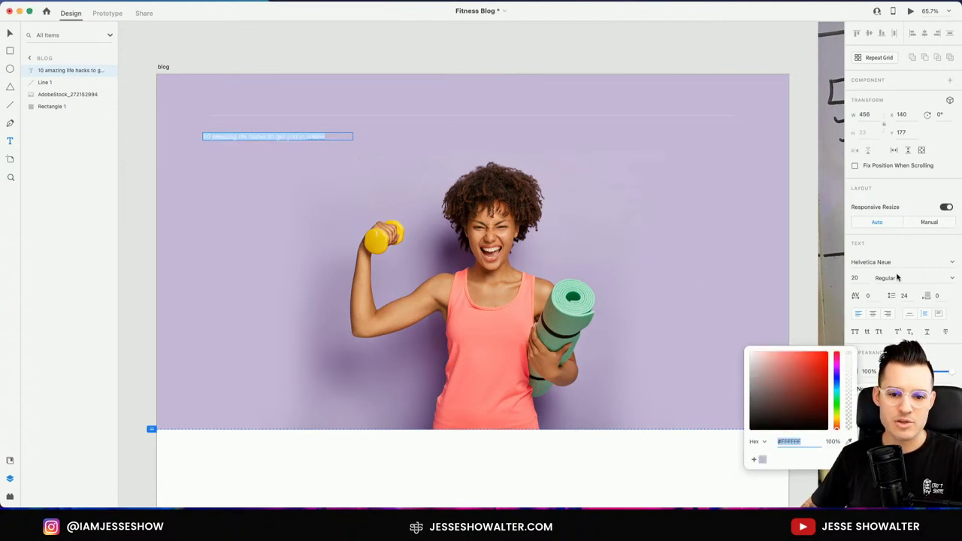
left_click(861, 278)
type("80")
key("Return")
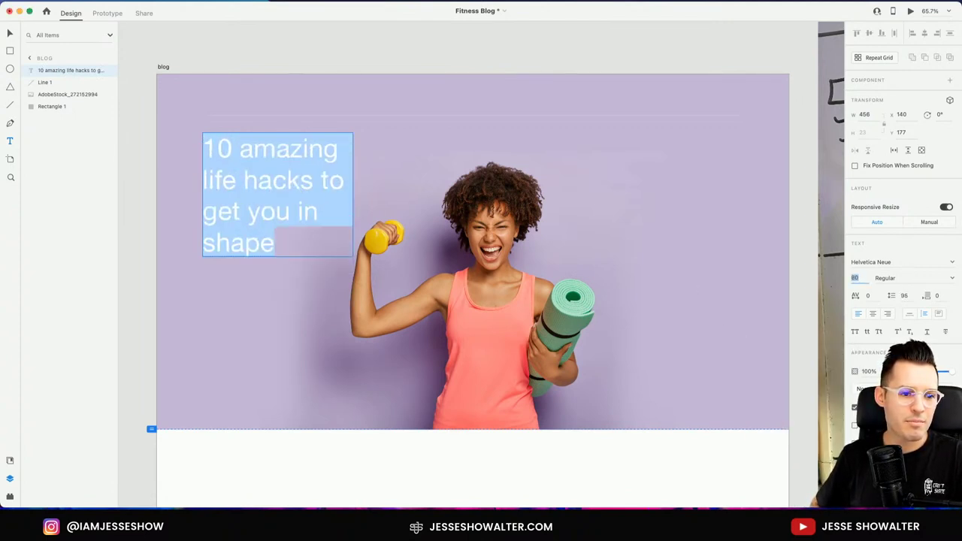
left_click(910, 266)
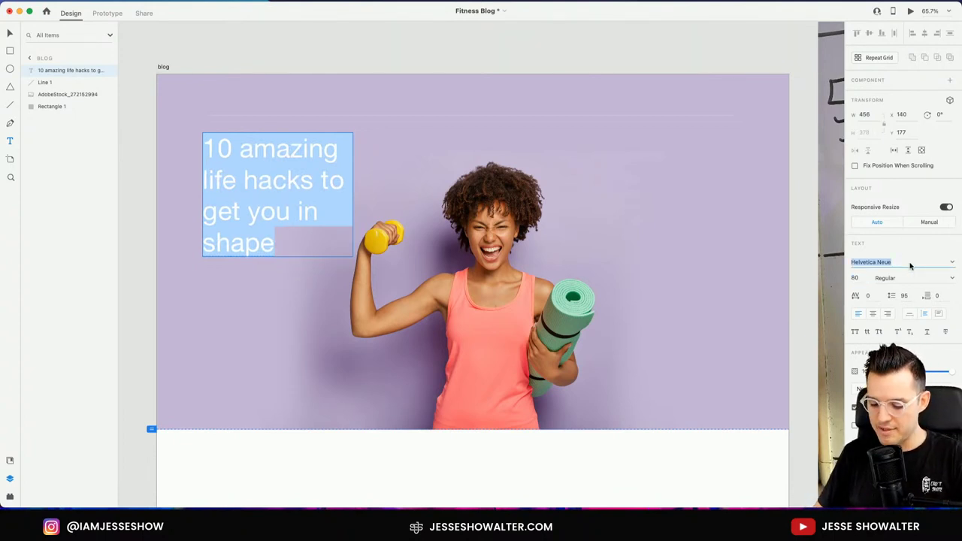
type("Herbert")
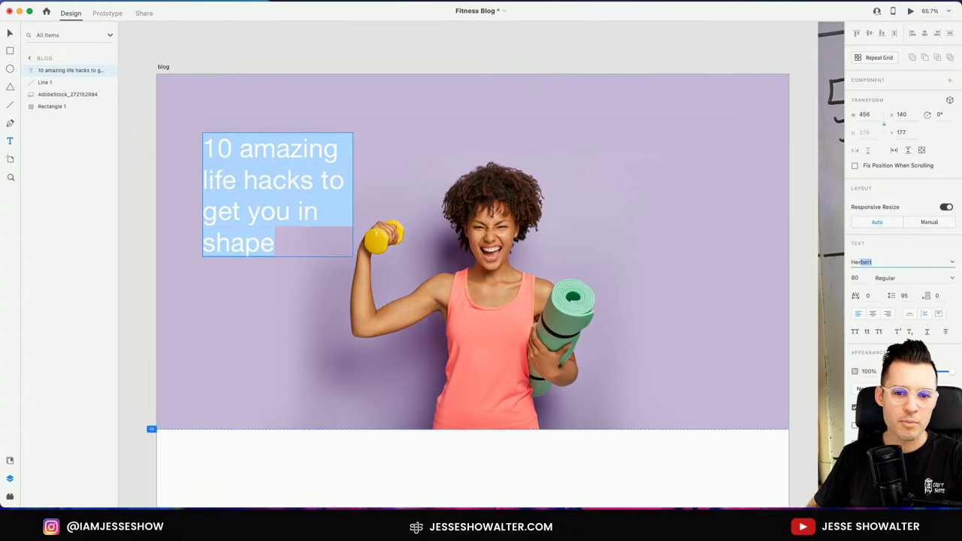
key("Return")
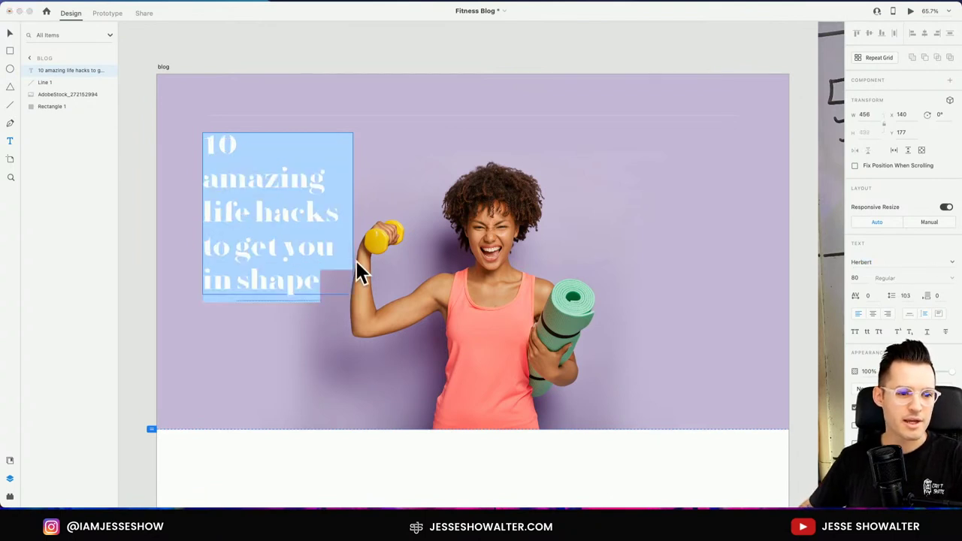
- Widen the headline box to 548 so the lines reflow
key("Escape")
key("Return")
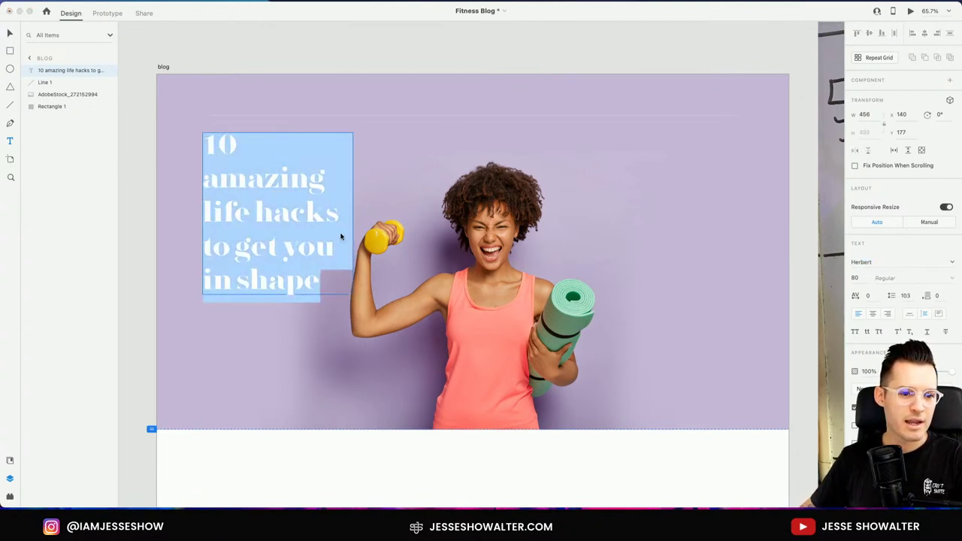
key("Escape")
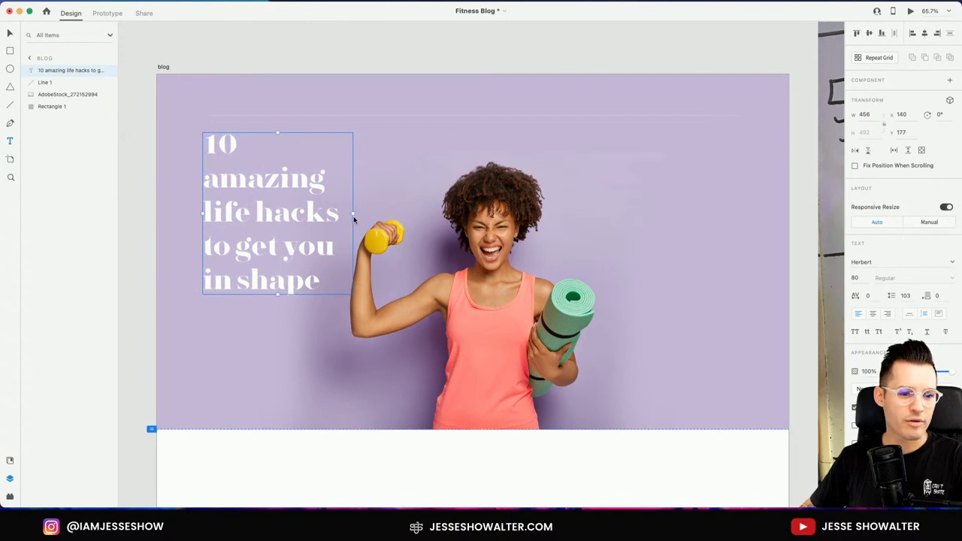
left_click_drag(352, 215, 383, 215)
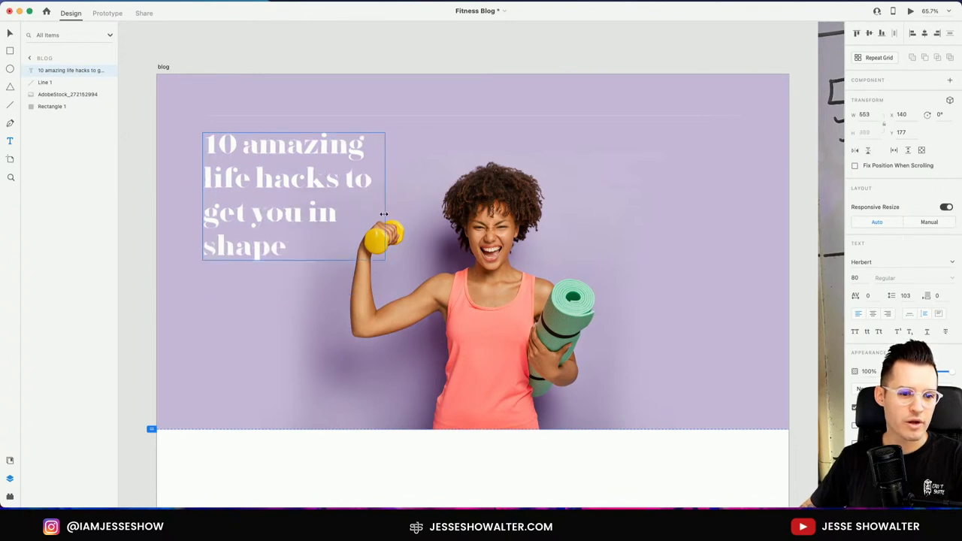
left_click(273, 194)
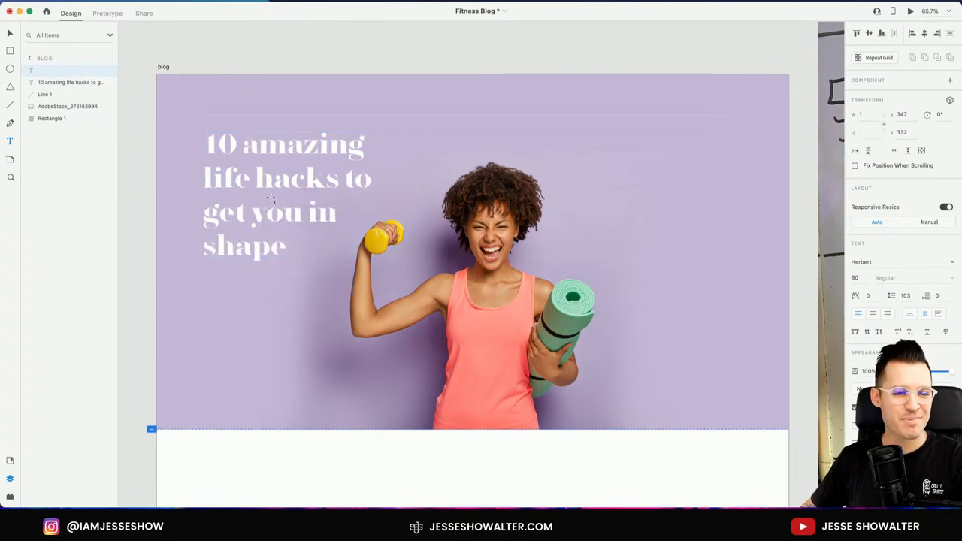
left_click(268, 147)
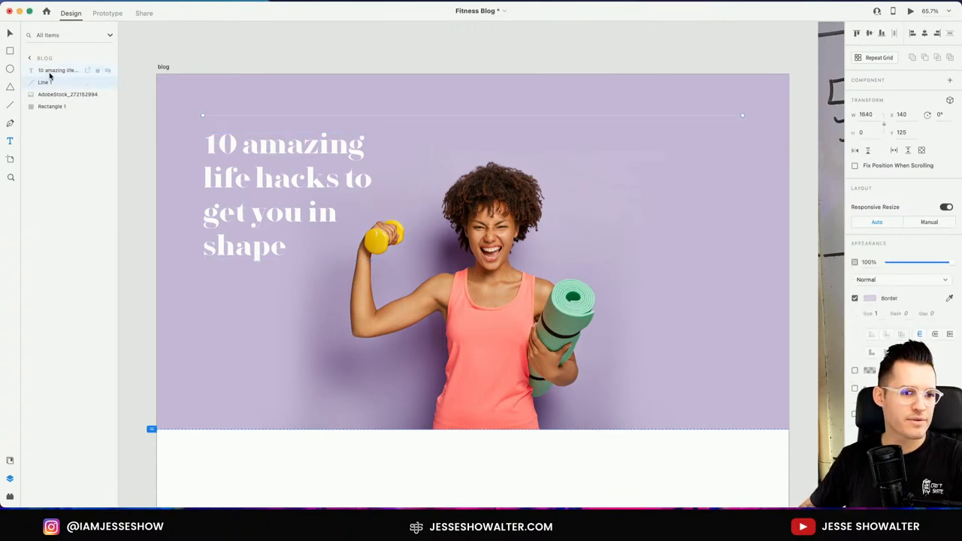
- Lower the headline slightly, then scale the header photo to about 1424 × 948.5 and lower it
left_click(49, 82)
left_click_drag(295, 185, 288, 208)
left_click(501, 312)
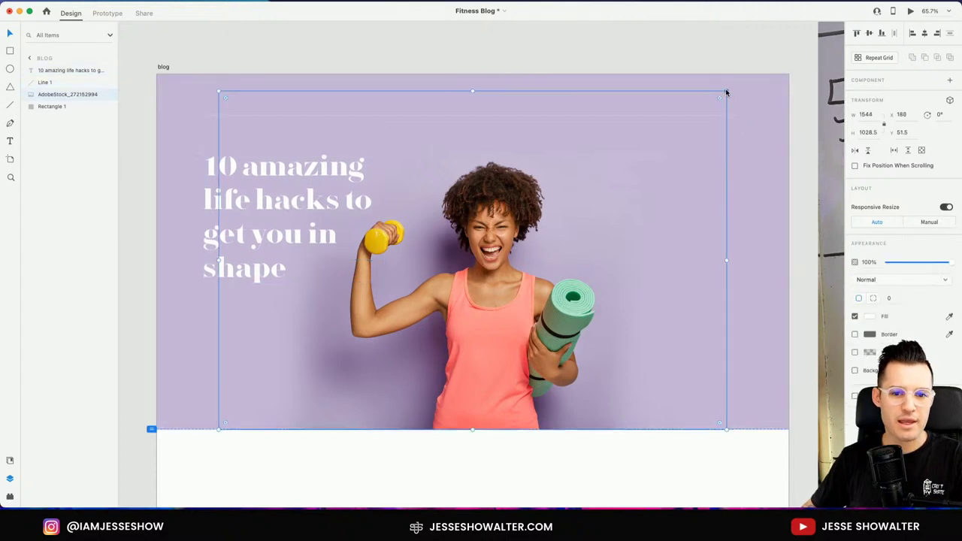
left_click_drag(726, 90, 706, 106)
left_click_drag(457, 323, 458, 336)
- Move the headline to X 177, Y 243 and bring up the app launcher
left_click(224, 228)
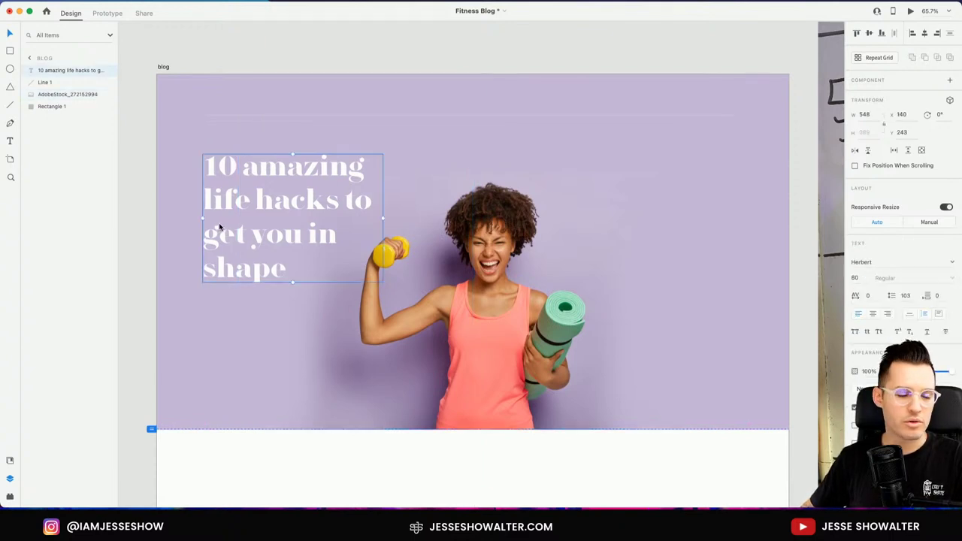
mouse_move(219, 222)
left_mouse_down()
mouse_move(230, 233)
mouse_move(232, 214)
left_mouse_up()
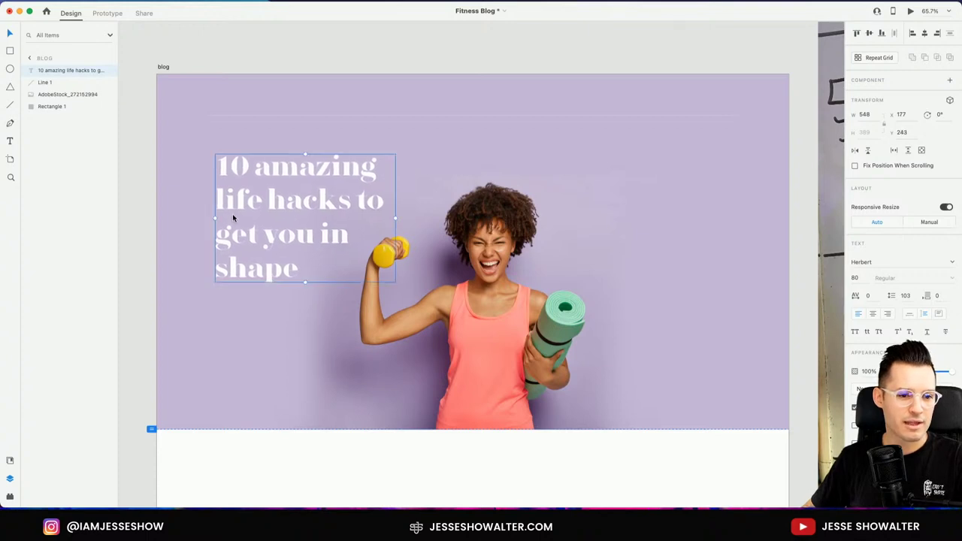
key("alt+space")
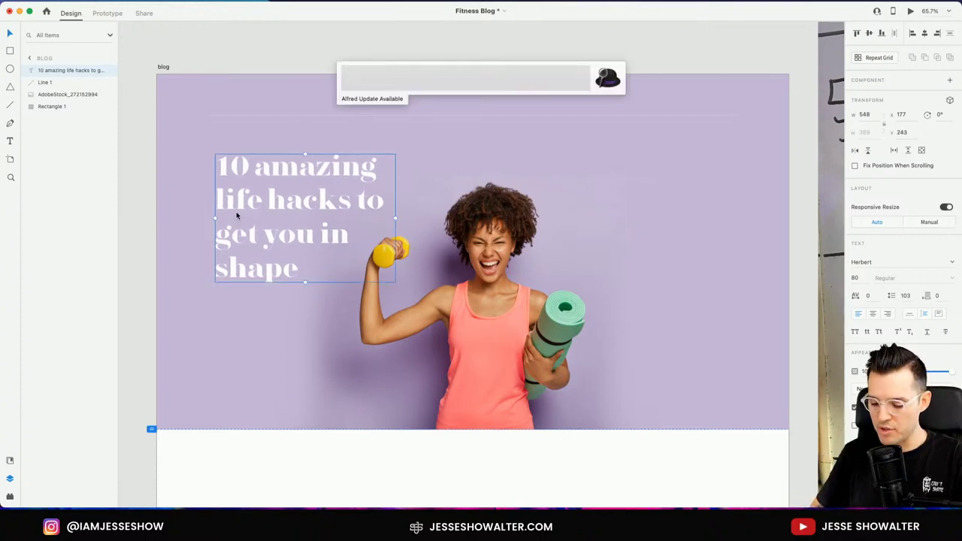
type("right")
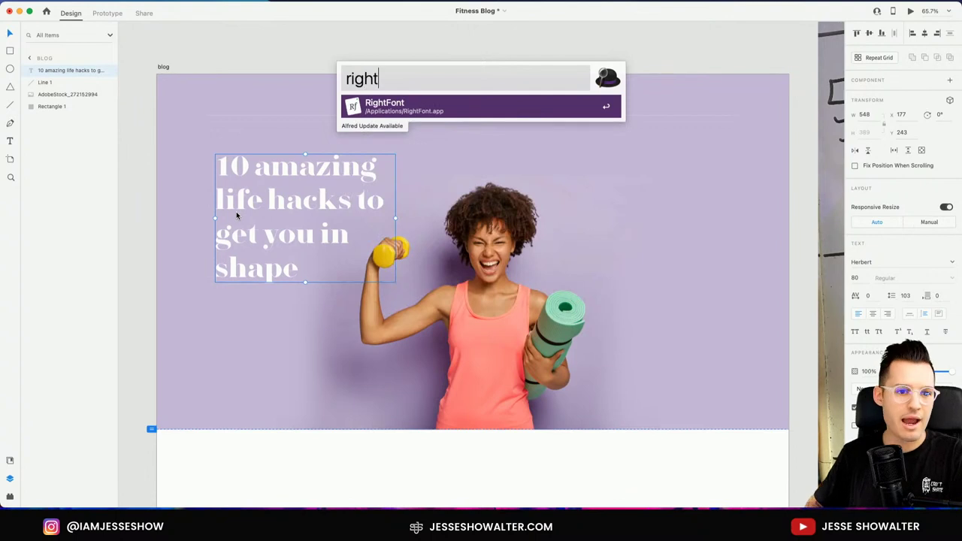
key("Return")
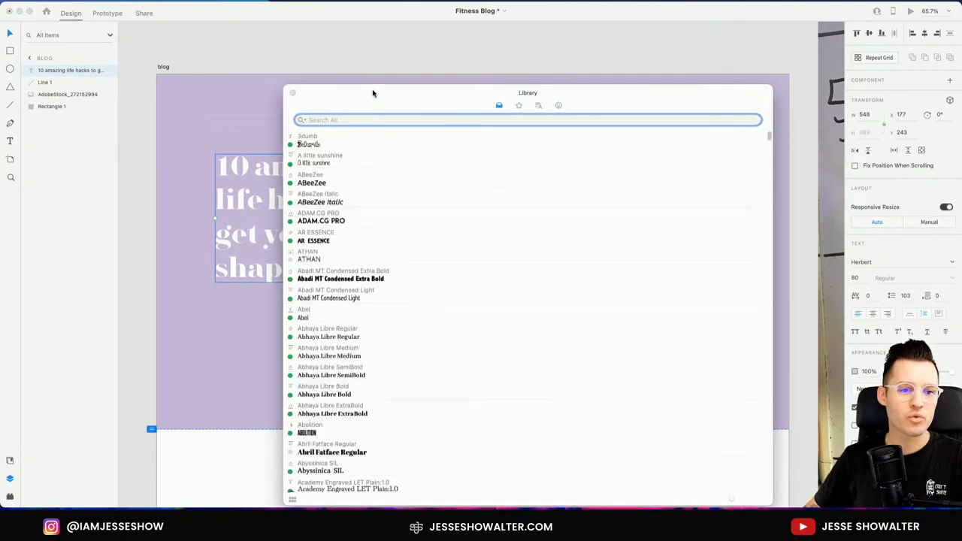
left_click_drag(371, 92, 320, 51)
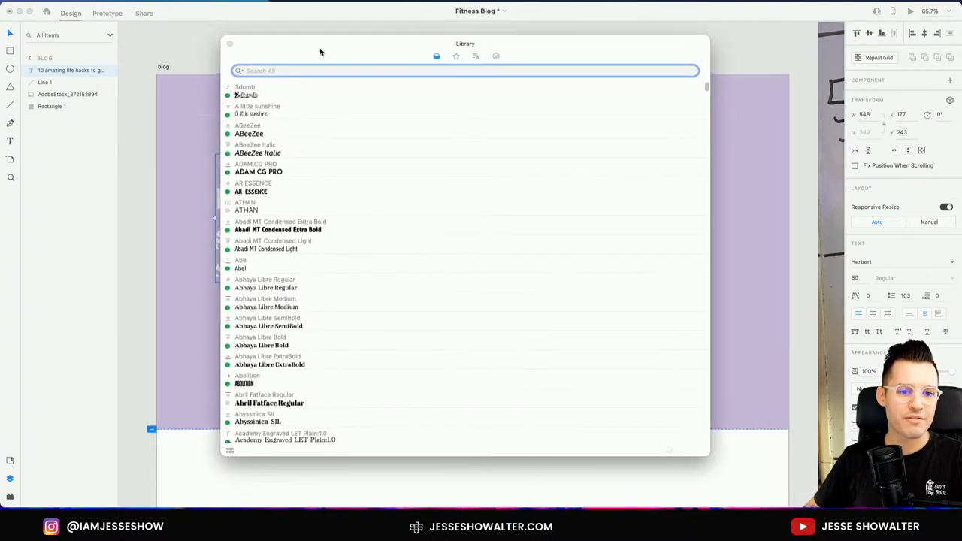
left_click(230, 450)
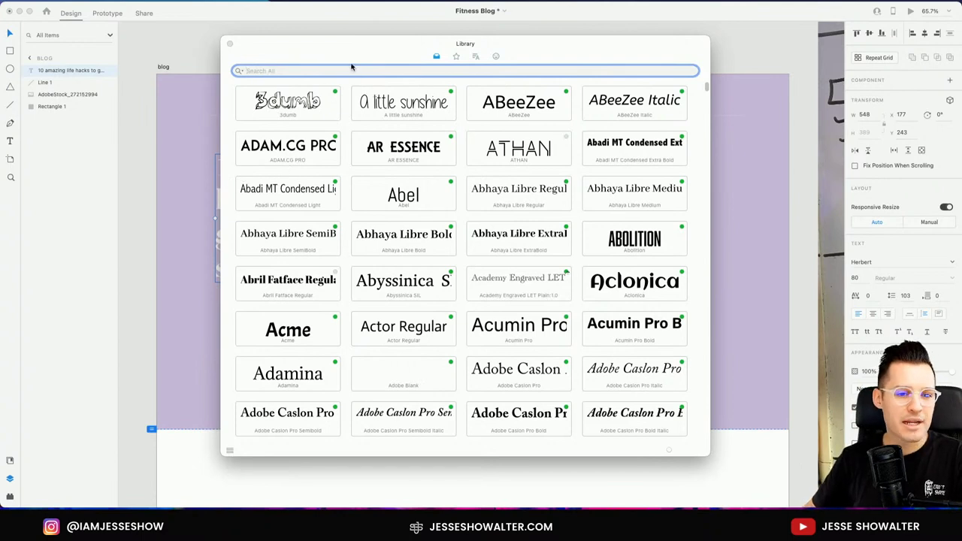
left_click(240, 71)
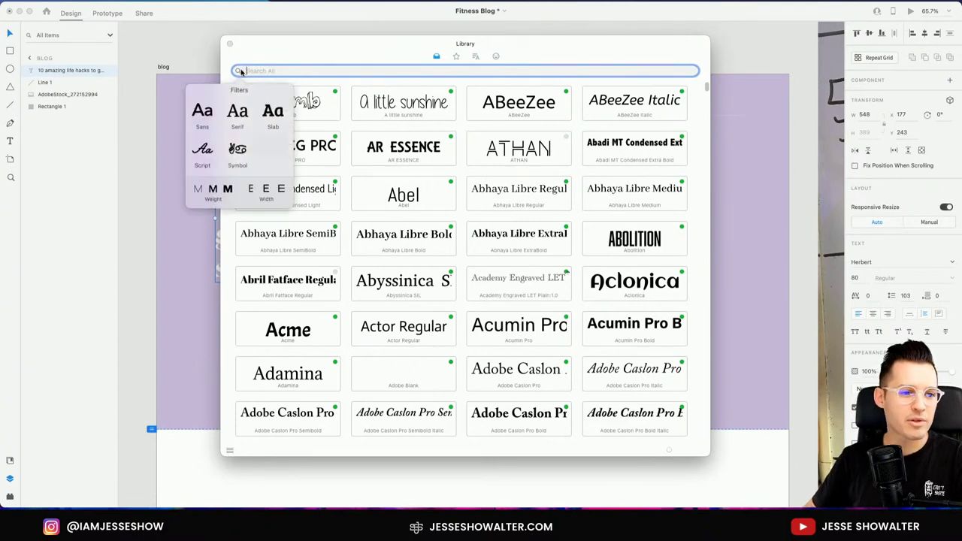
left_click(237, 113)
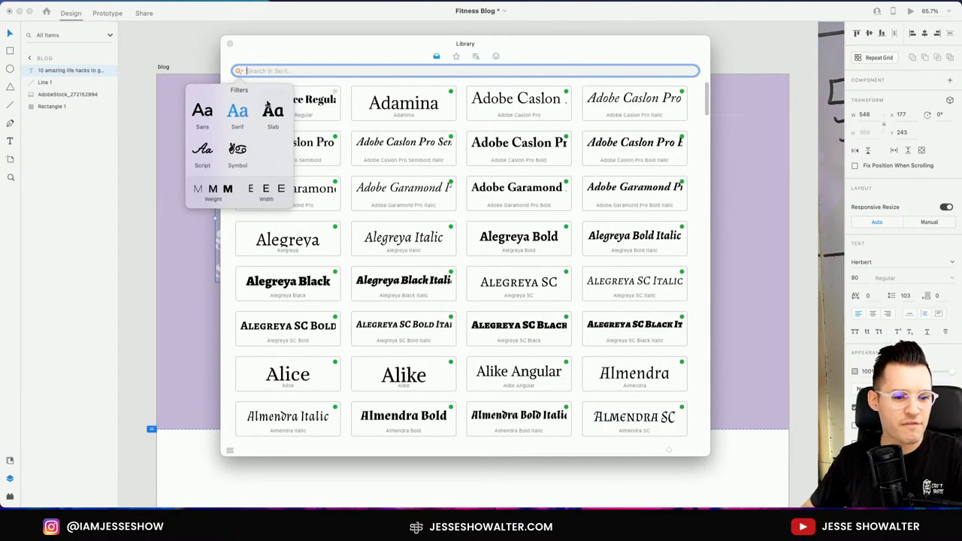
left_click(337, 43)
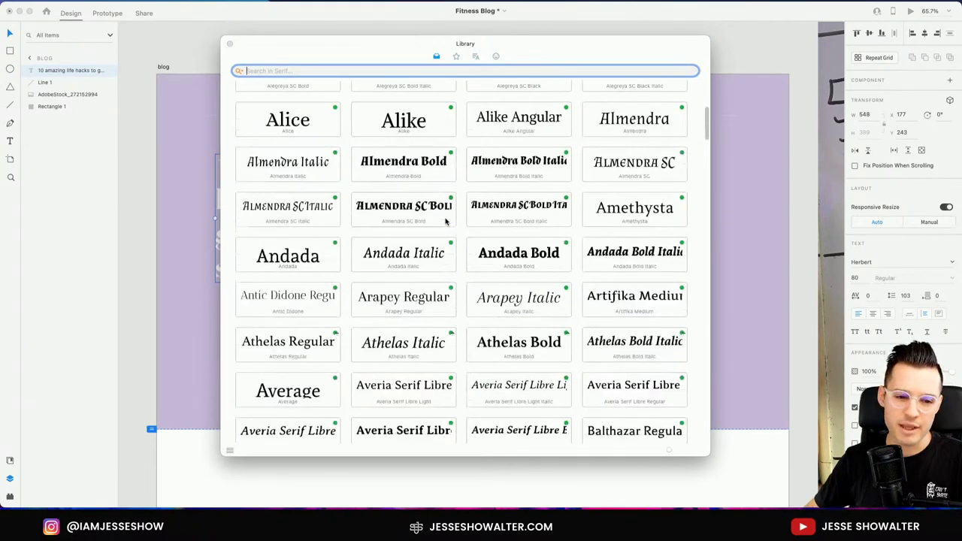
type("playfa")
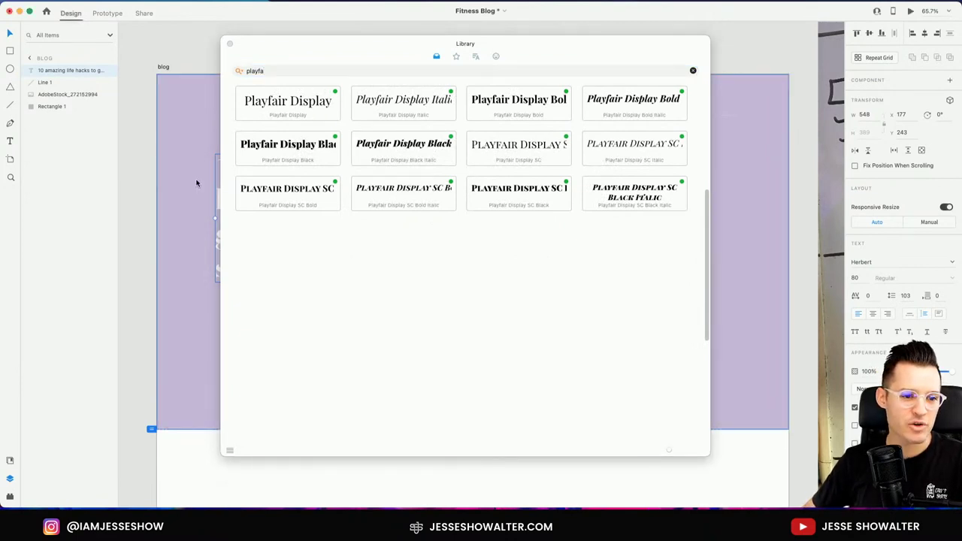
left_click(231, 44)
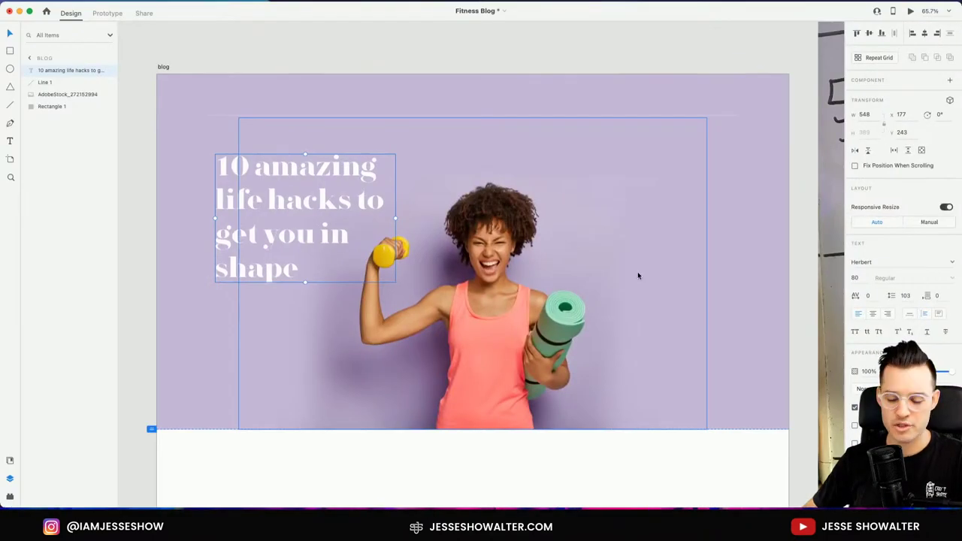
key("alt+space")
type("righ")
key("Return")
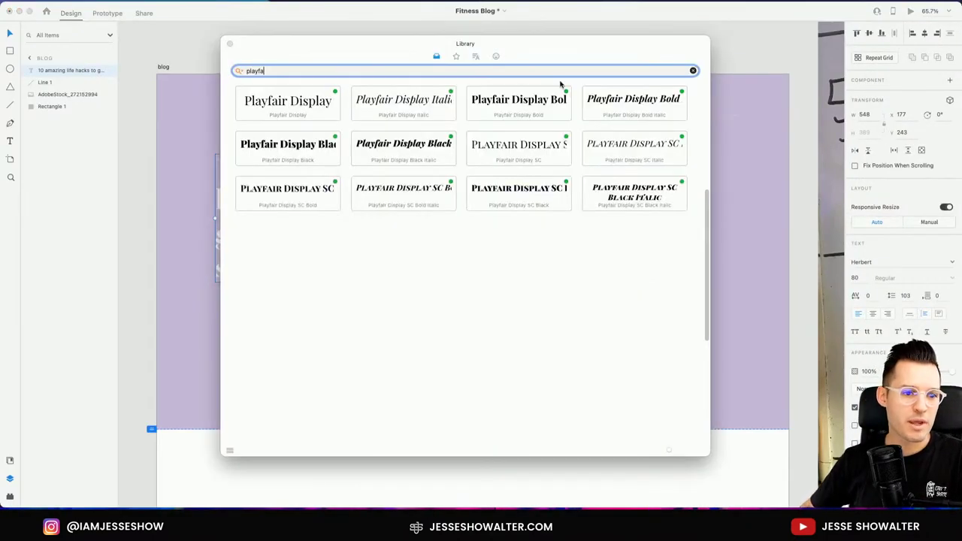
left_click_drag(350, 50, 596, 66)
left_click(240, 172)
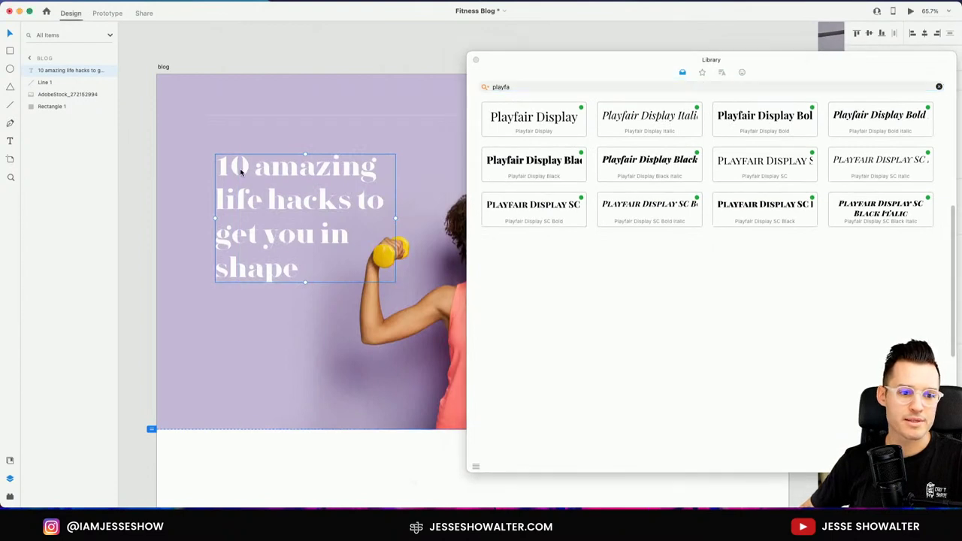
left_click(528, 121)
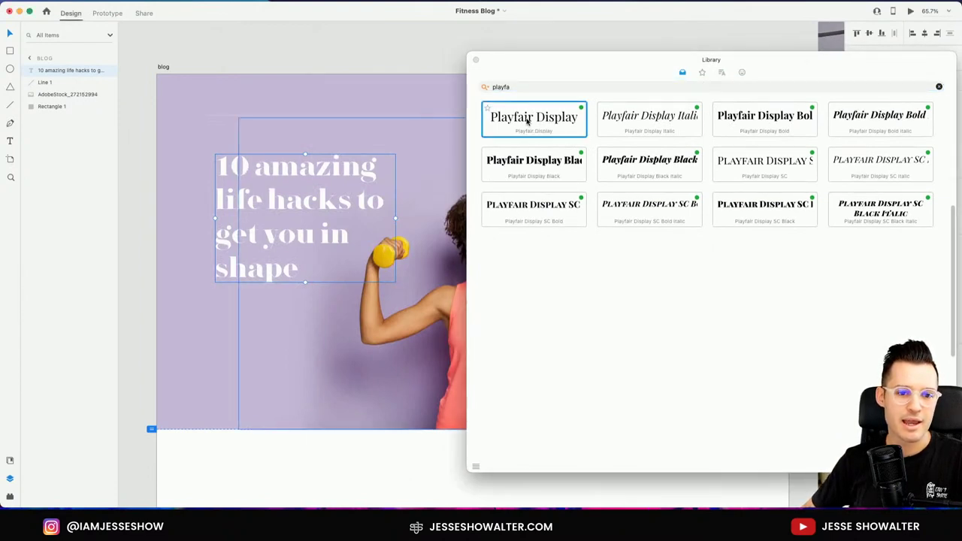
right_click(531, 120)
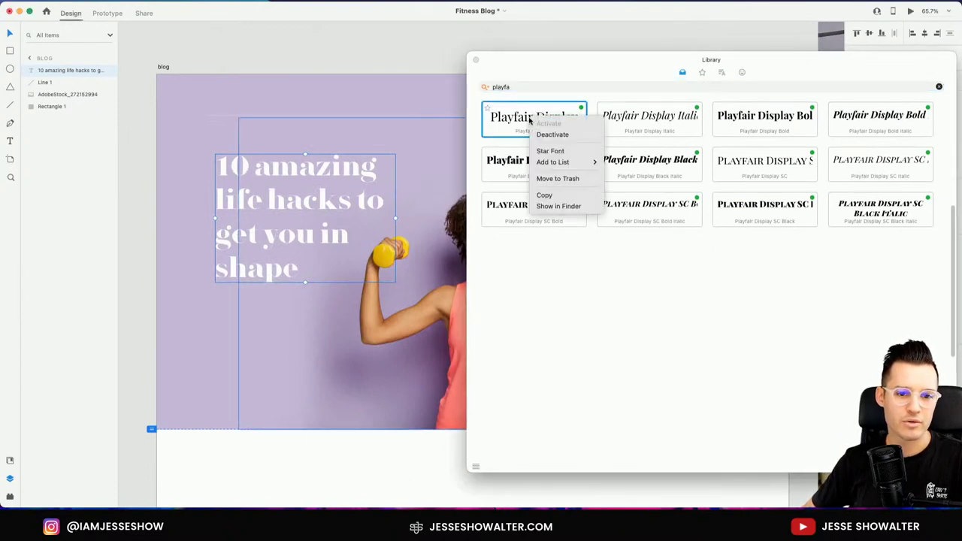
left_click_drag(530, 120, 310, 201)
left_click(538, 162)
left_click(536, 122)
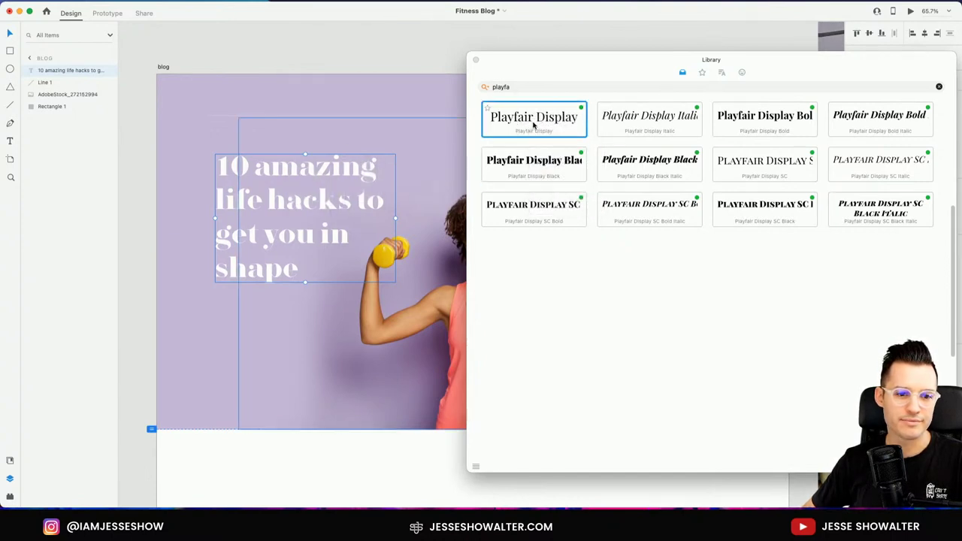
- Replace the headline font Herbert with Playfair Display and try the Bold weight
left_click(476, 60)
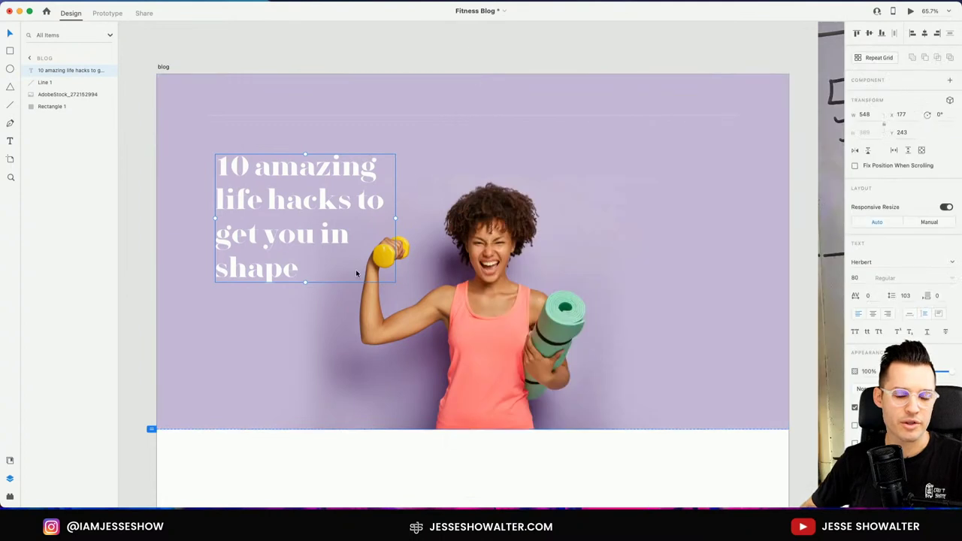
left_click(875, 262)
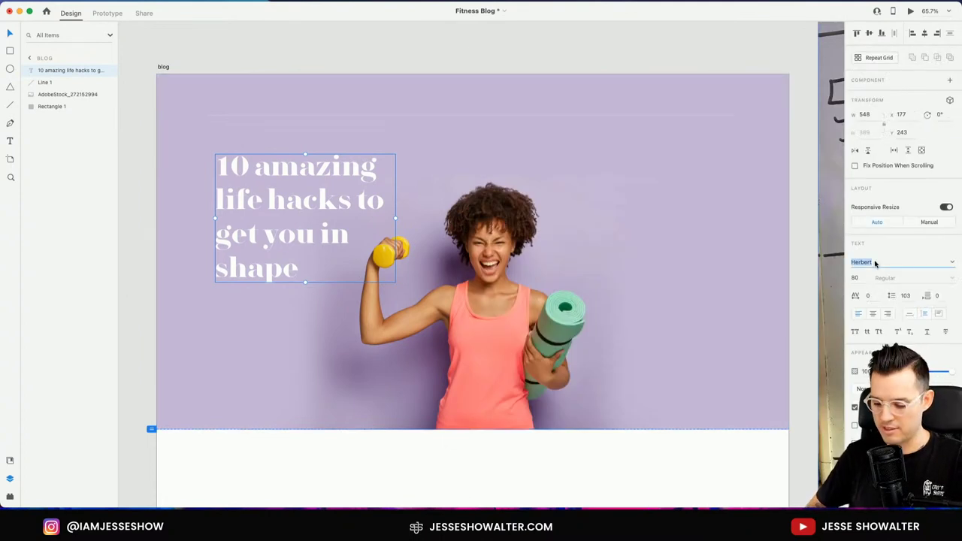
type("play")
key("Return")
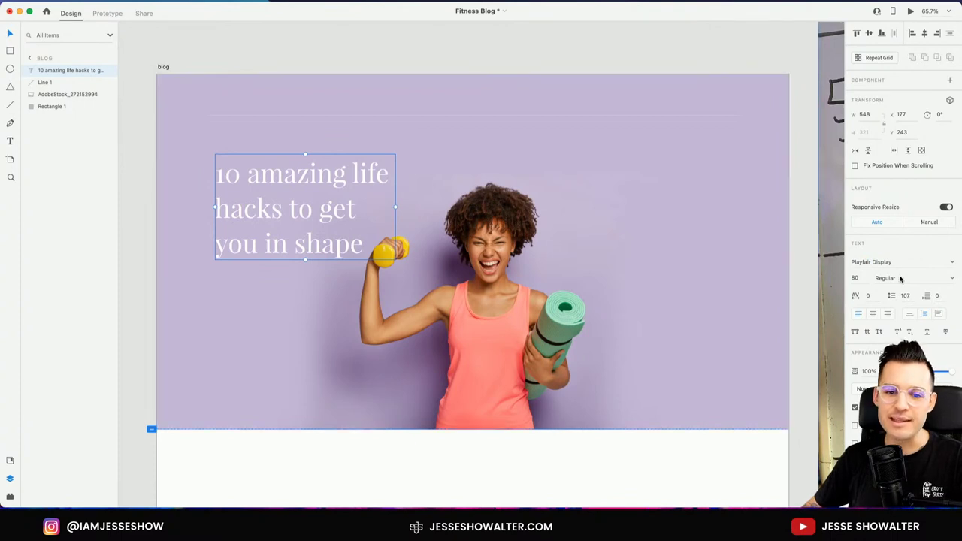
left_click(953, 278)
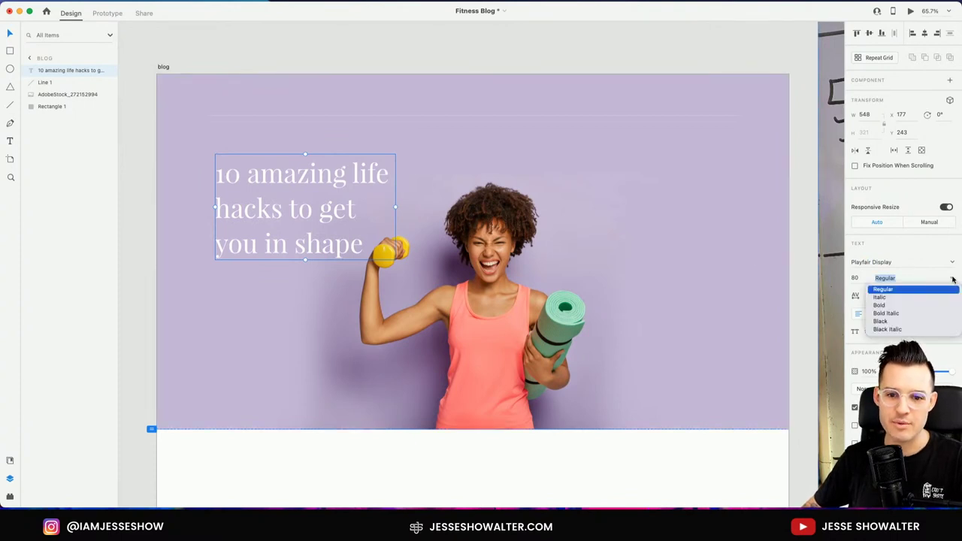
left_click(885, 306)
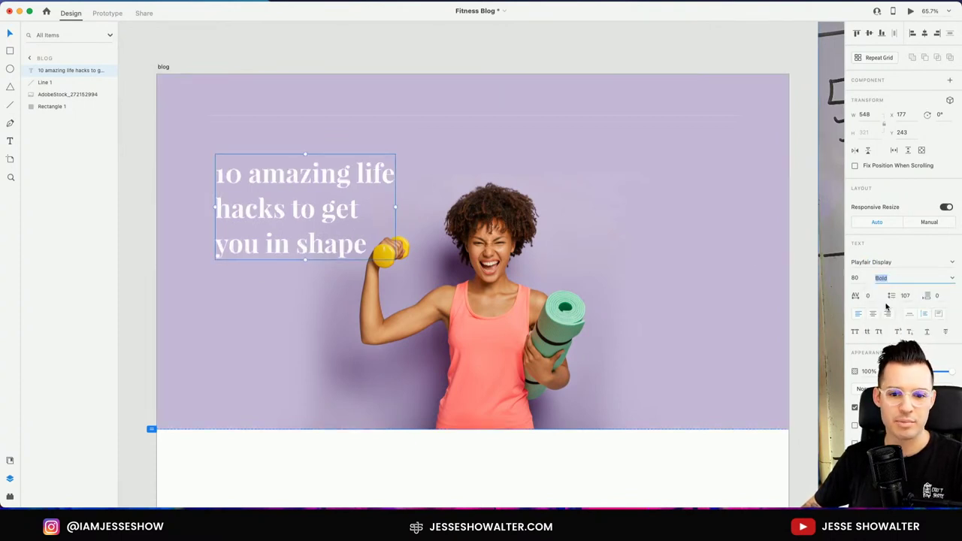
- Try Playfair Display SC and Playlist, then settle on Playfair Display Regular
left_click(950, 279)
left_click(908, 269)
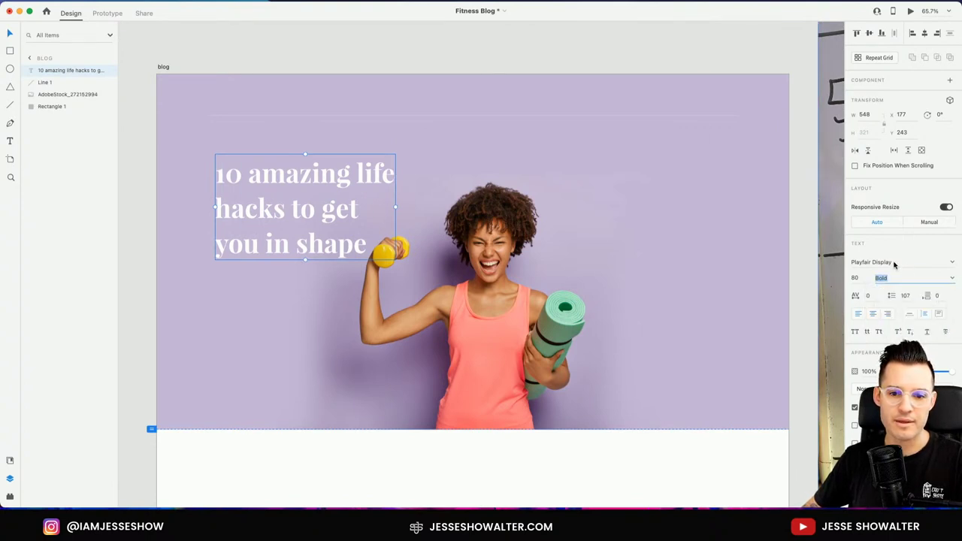
left_click(895, 263)
left_click(953, 264)
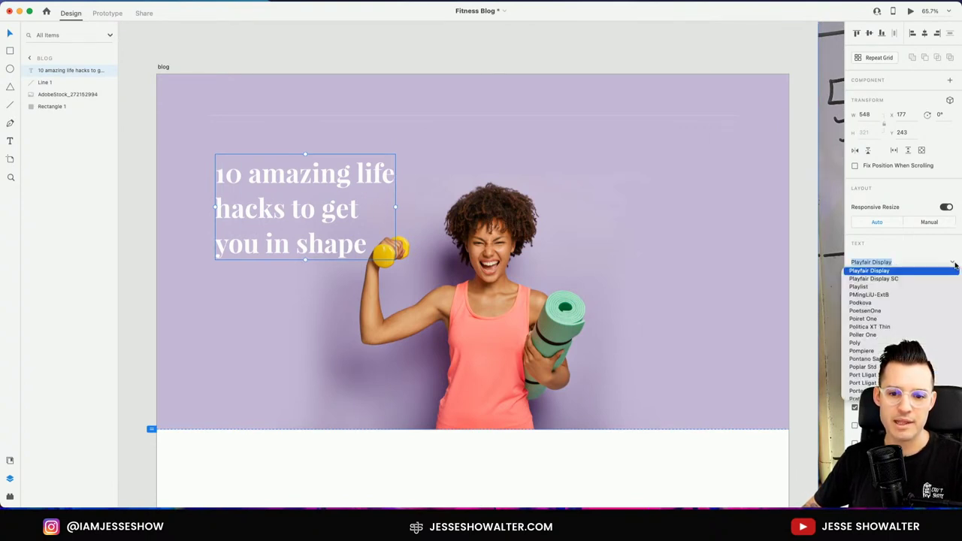
left_click(913, 278)
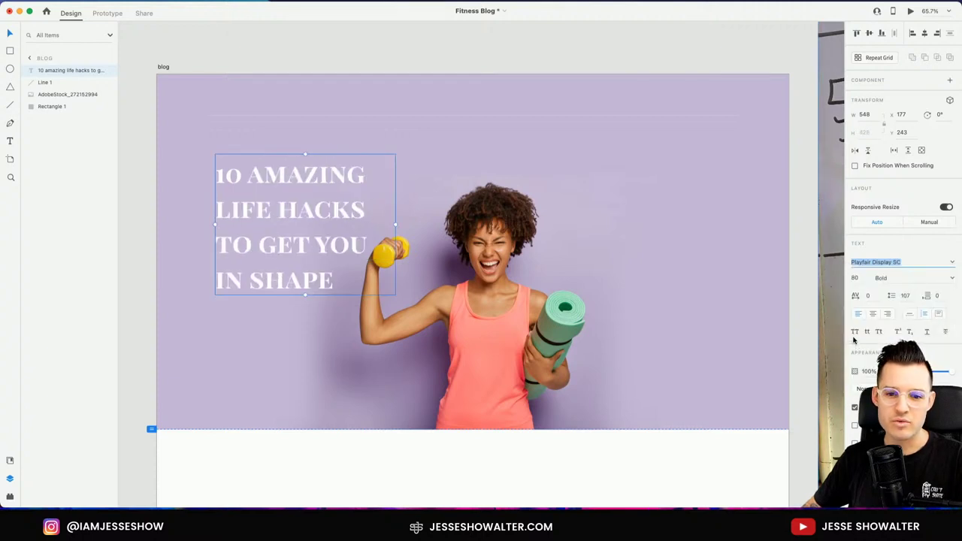
left_click(953, 263)
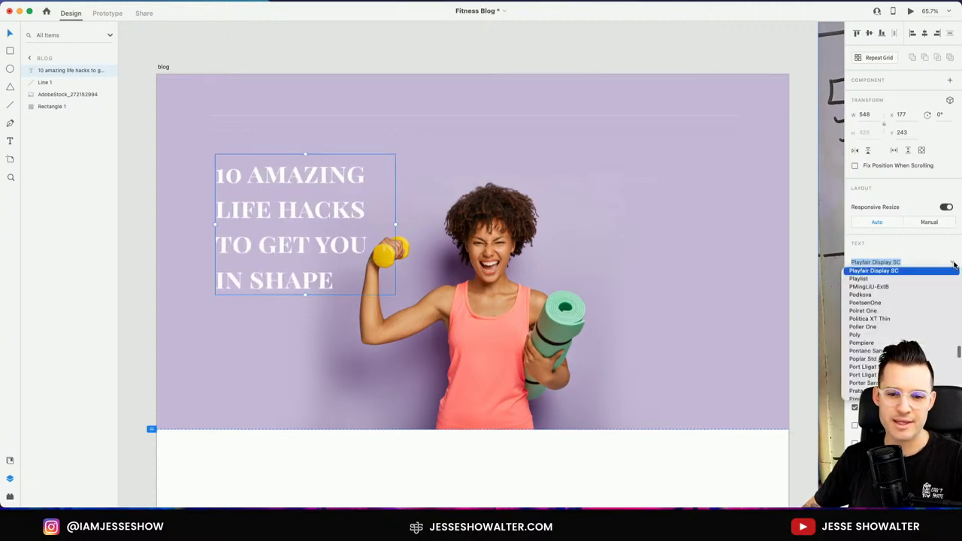
left_click(861, 279)
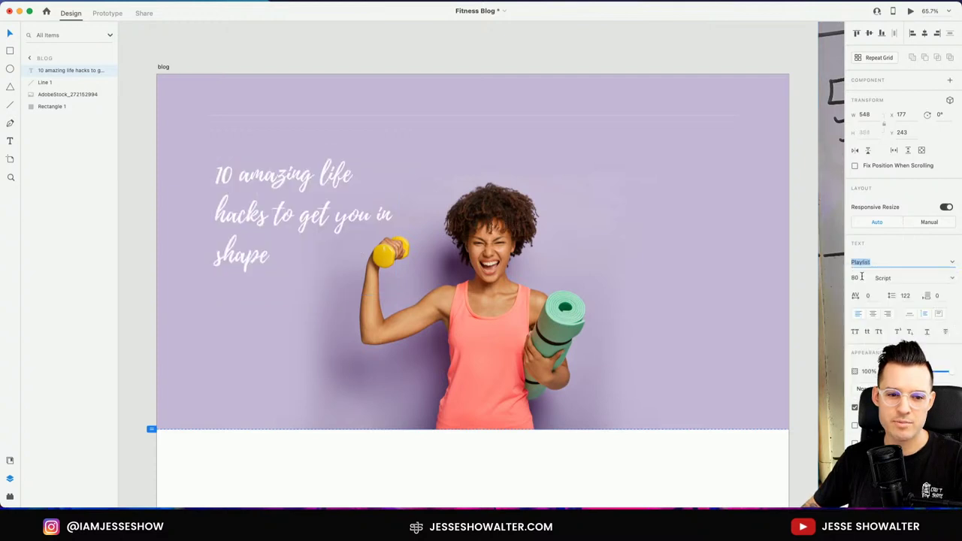
left_click(952, 262)
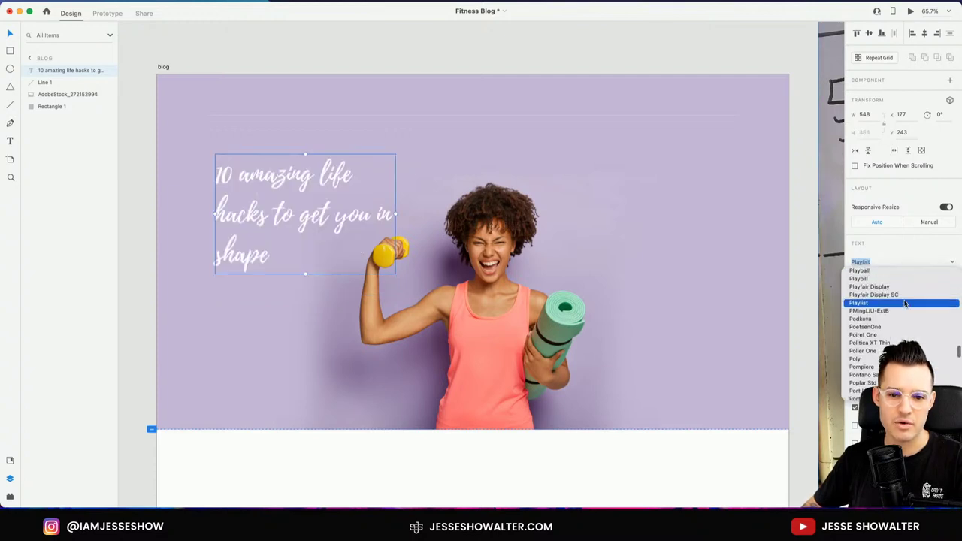
left_click(883, 287)
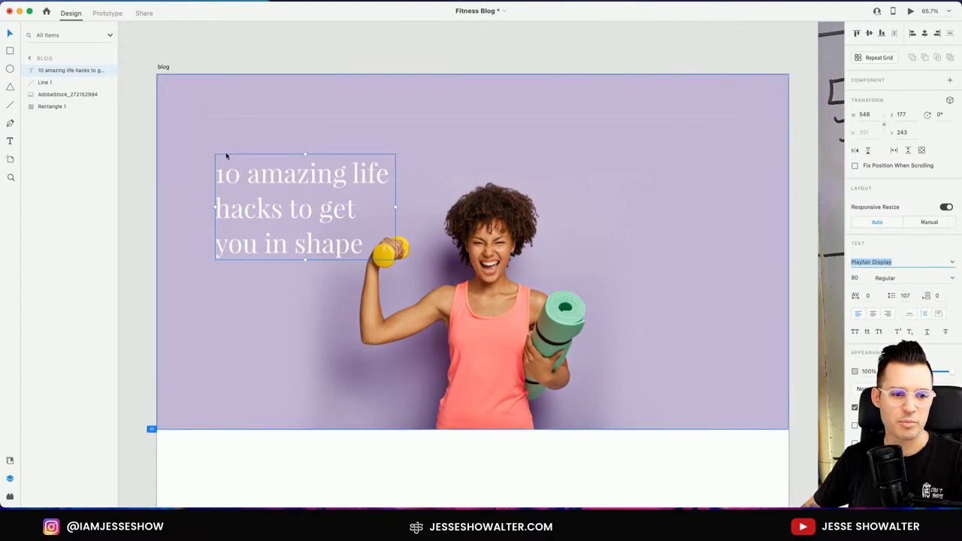
left_click(257, 175)
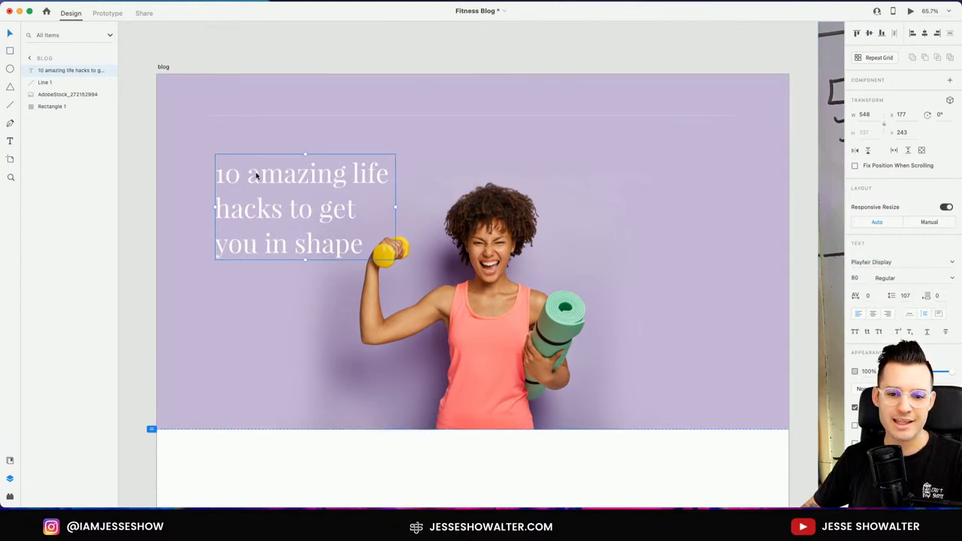
- Capitalize 'Amazing', 'Life' and 'Hacks' in the headline text
double_click(256, 175)
left_click(257, 175)
key("BackSpace")
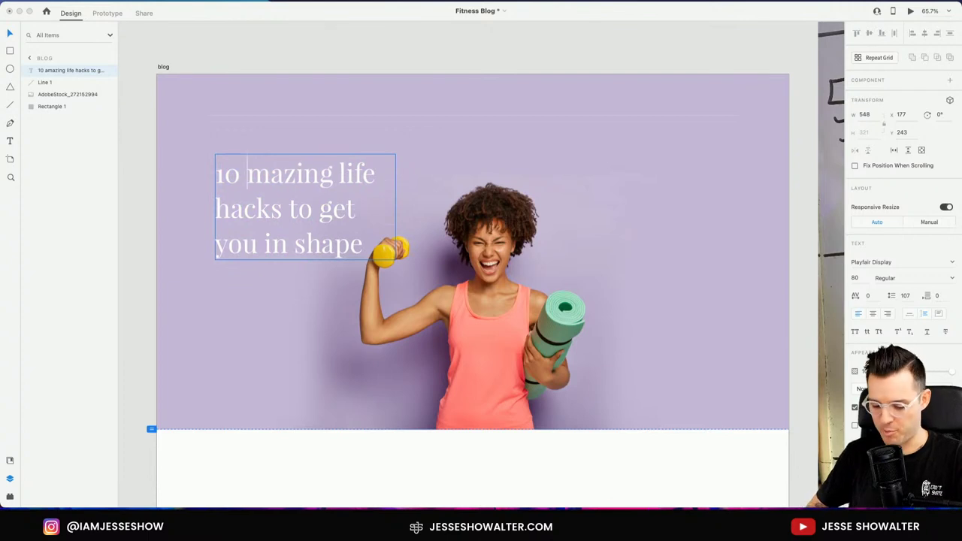
type("A")
key("Right")
key("Right")
key("Right")
key("Right")
key("Right")
key("shift+Right")
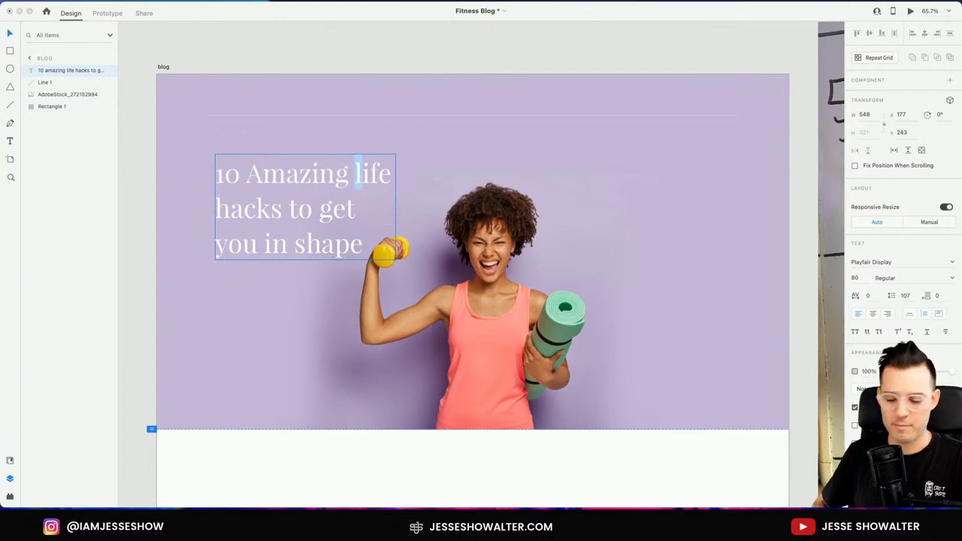
type("L")
key("Right")
key("Right")
key("Right")
key("Right")
key("shift+Right")
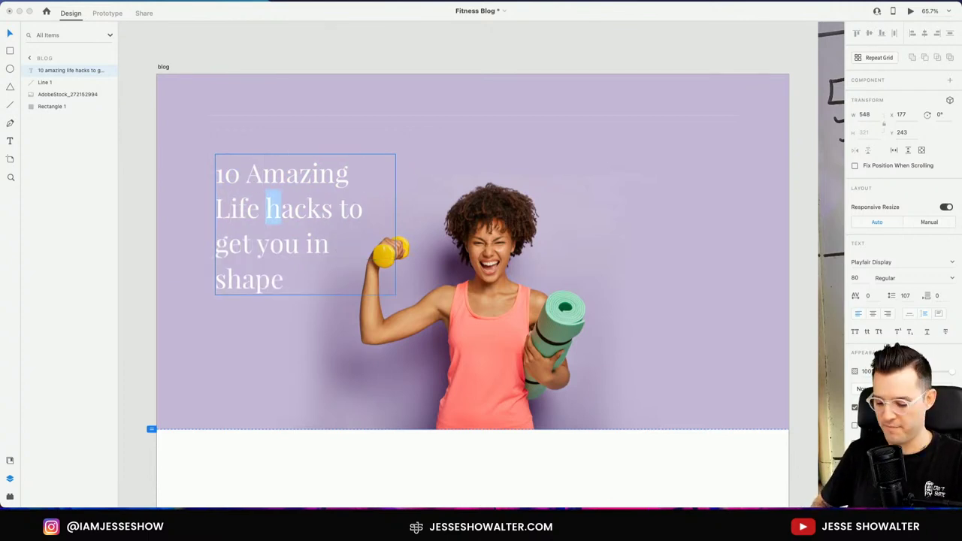
type("H")
- Capitalize 'Get', 'You' and 'Shape' to finish the title case
key("Right")
key("Down")
key("End")
key("Left")
key("Left")
key("Left")
key("Left")
key("Left")
key("Left")
key("Left")
key("Left")
key("Left")
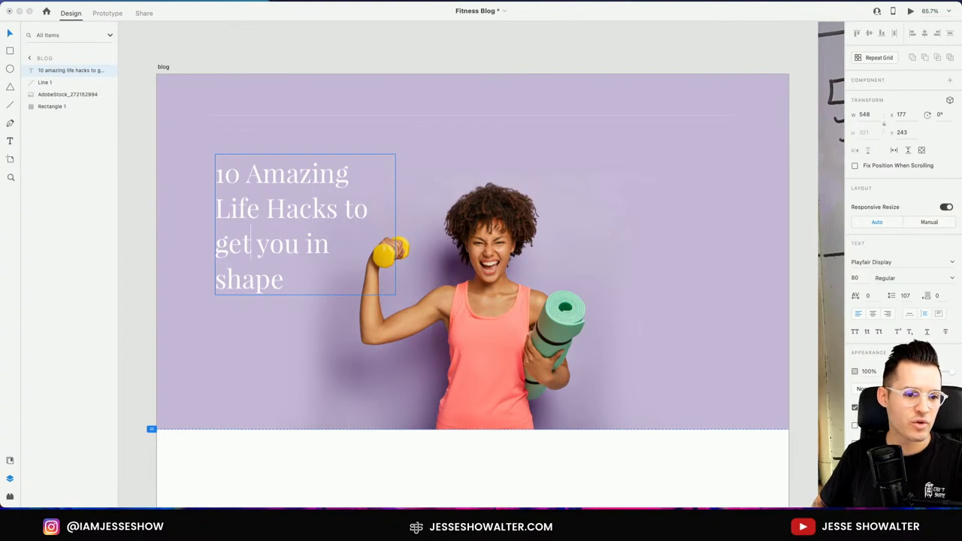
key("shift+Left")
type("G")
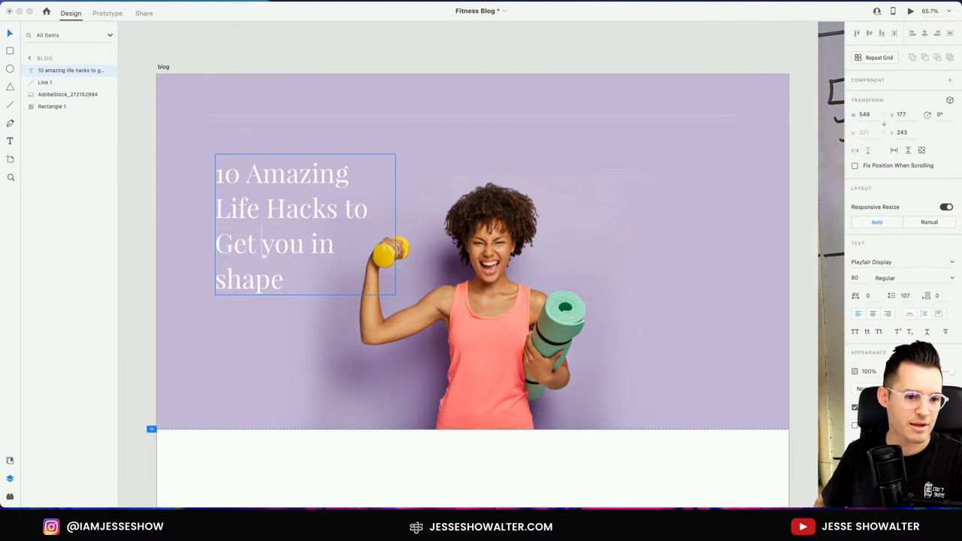
key("shift+Right")
type("Y")
key("Right")
key("Right")
key("Down")
key("Left")
key("Left")
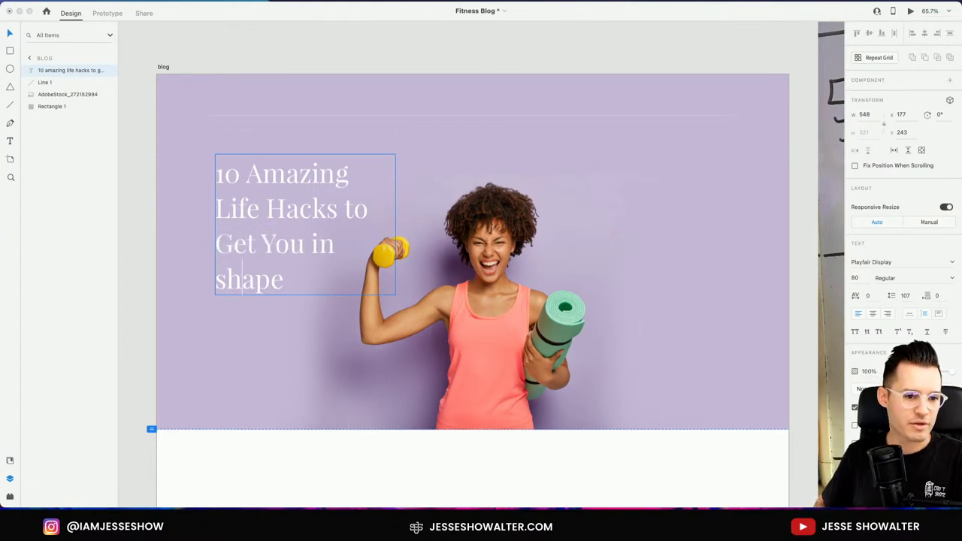
key("Left")
key("shift+Left")
type("S")
key("Escape")
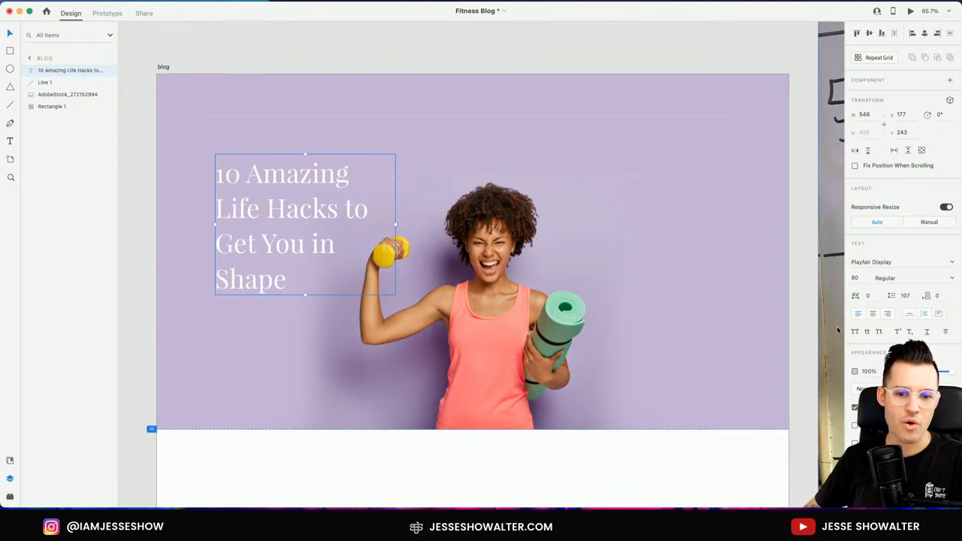
- Set the headline to Auto Width, resize it to 89 pt and align it at X 140
left_click(910, 315)
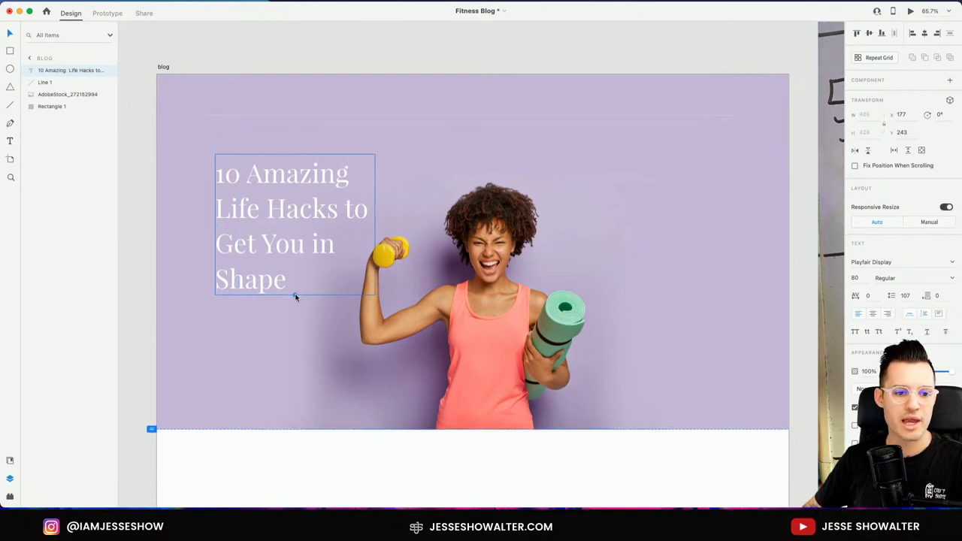
mouse_move(295, 297)
left_mouse_down()
mouse_move(293, 311)
mouse_move(299, 287)
mouse_move(301, 308)
left_mouse_up()
mouse_move(262, 220)
left_mouse_down()
mouse_move(253, 213)
mouse_move(259, 228)
left_mouse_up()
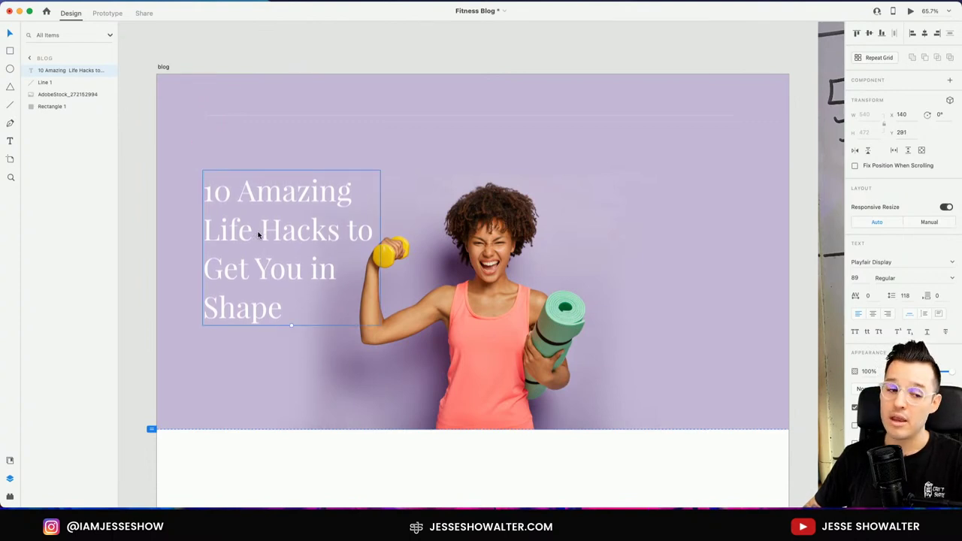
- Duplicate the headline and drag the copy upward
key("super+1")
scroll(456, 268, "left", 5)
left_click_drag(456, 268, 401, 121)
- Retype the duplicate as 'Newest Article' and shrink it just above the headline
double_click(404, 117)
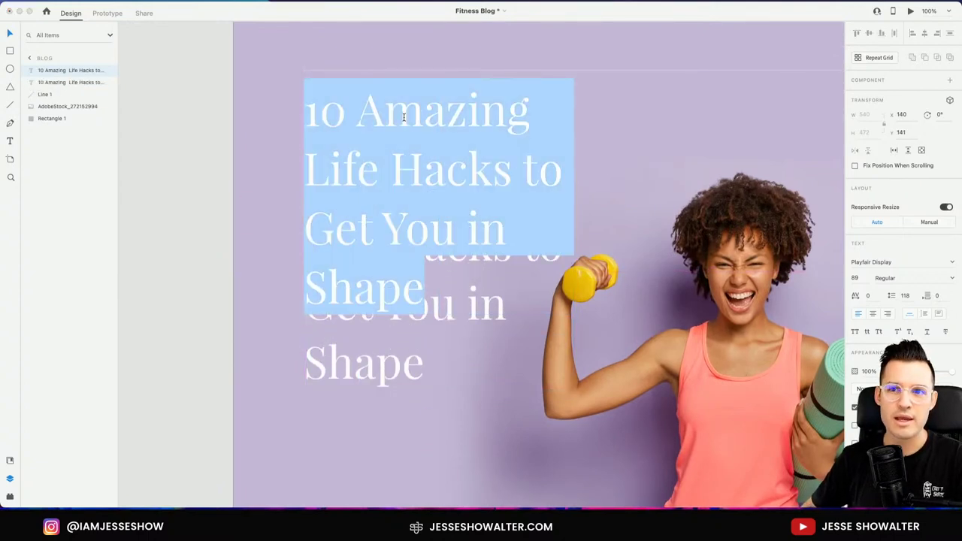
type("New")
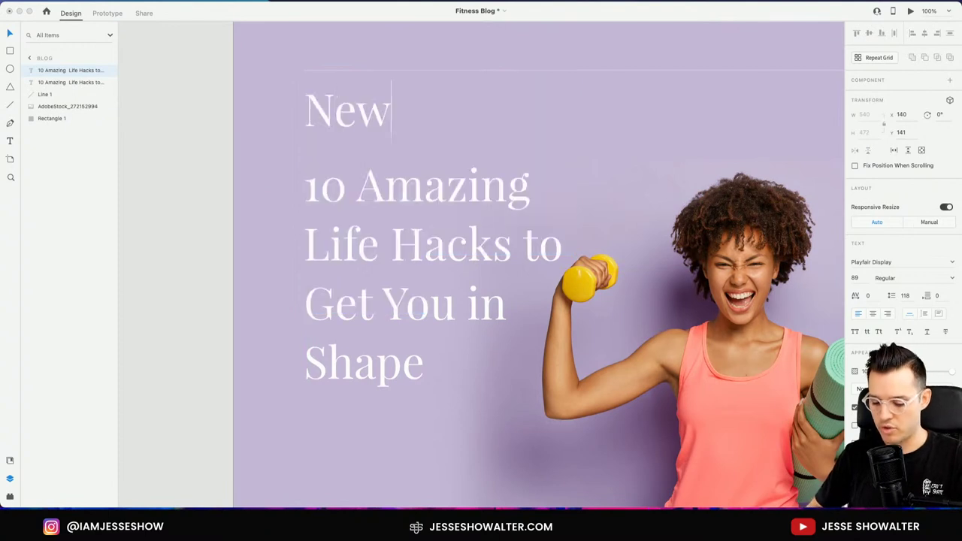
type("est Article")
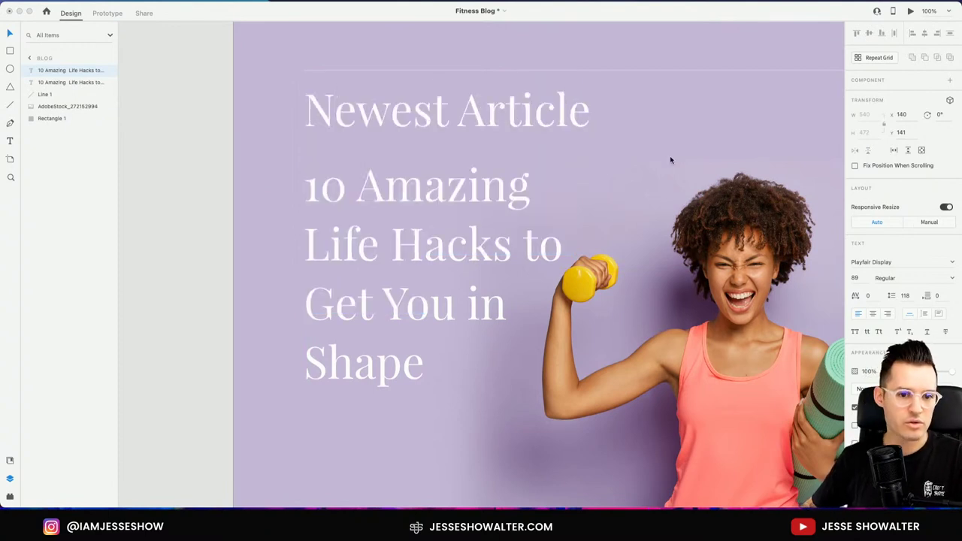
key("Escape")
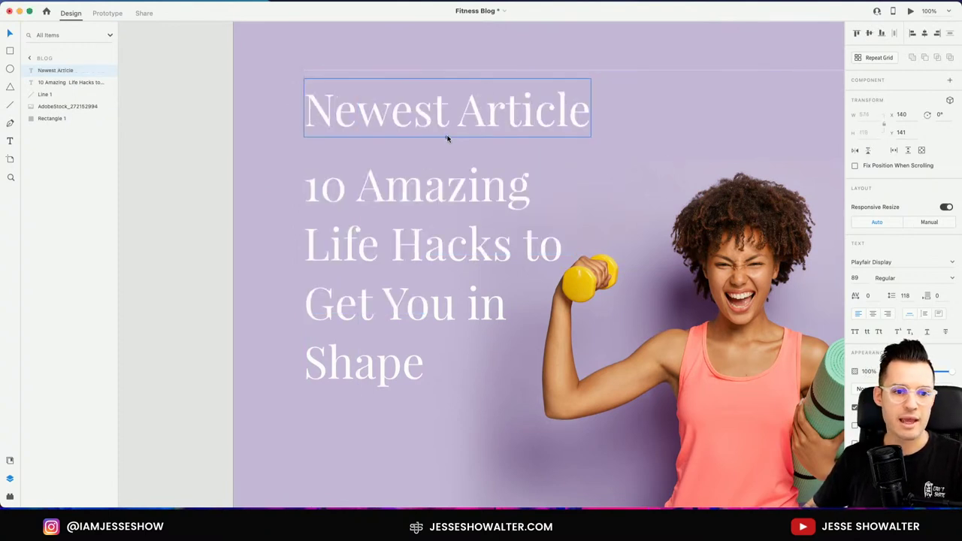
left_click_drag(447, 138, 354, 142)
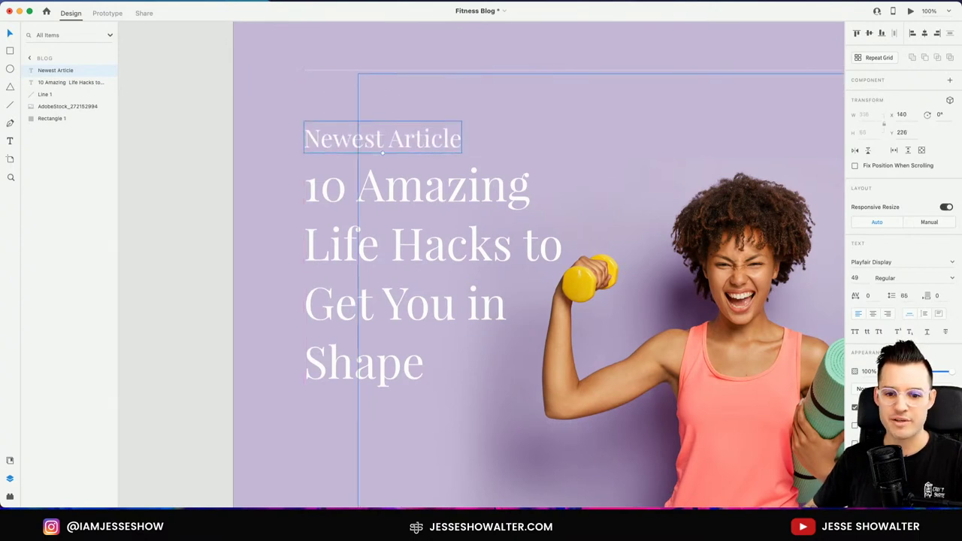
- Make the label black and change its font from Poppins to Open Sans
left_click(866, 406)
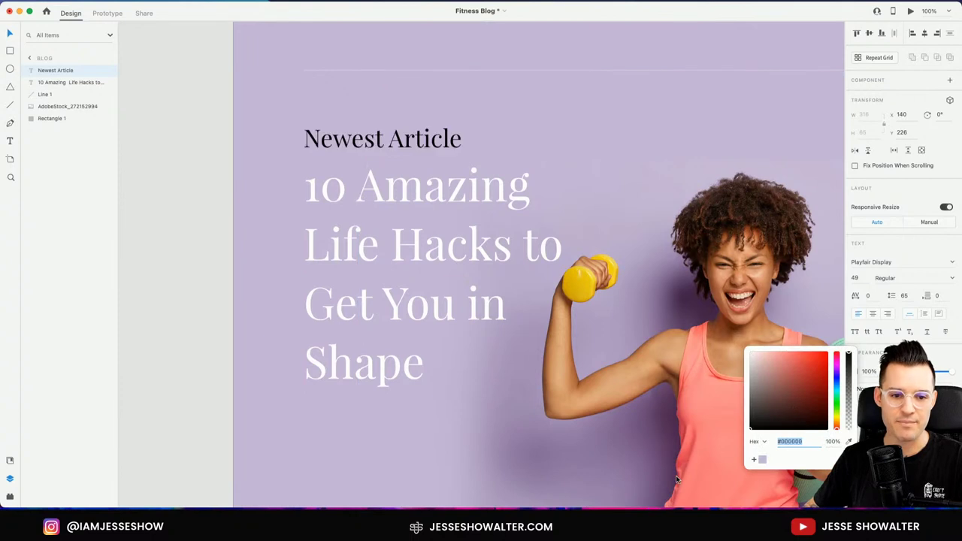
left_click(889, 261)
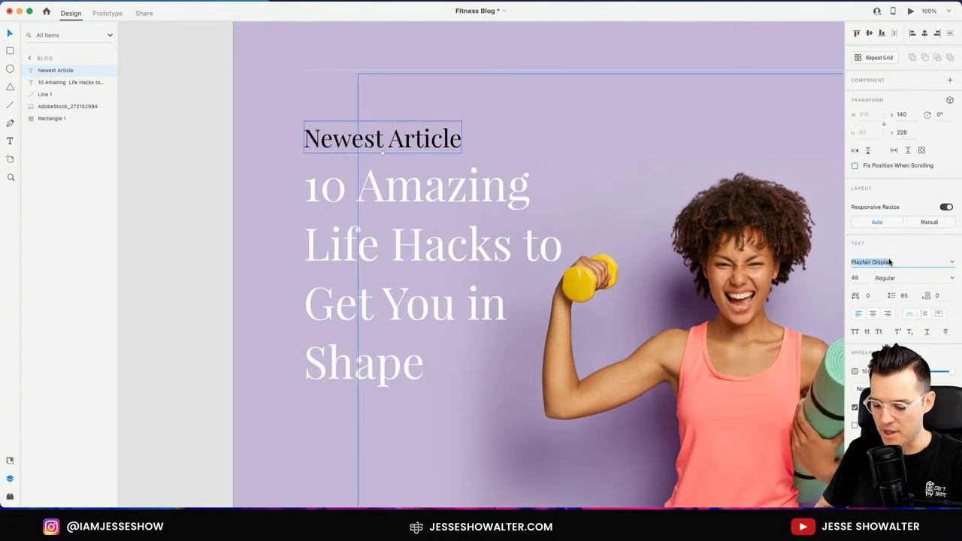
type("Poppins")
key("Return")
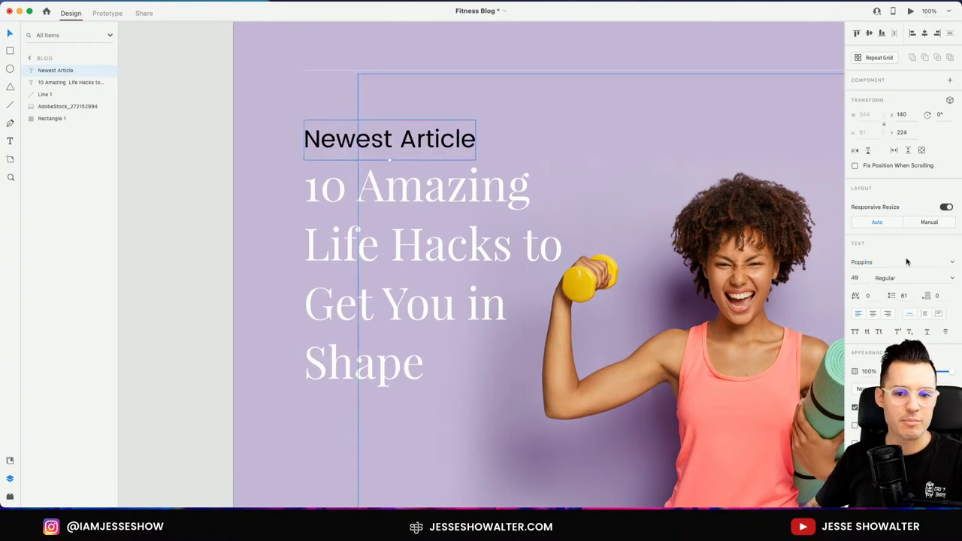
left_click(923, 263)
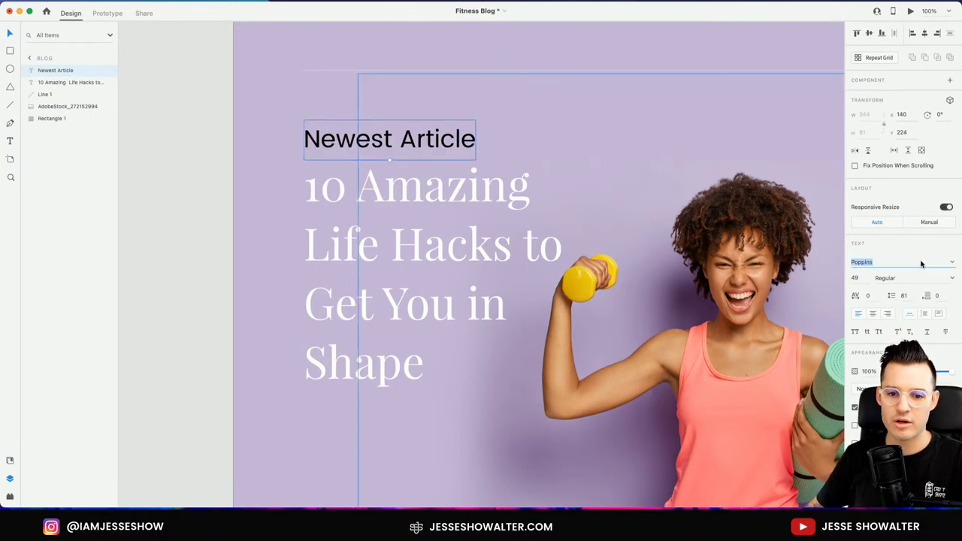
type("Open Sans")
key("Return")
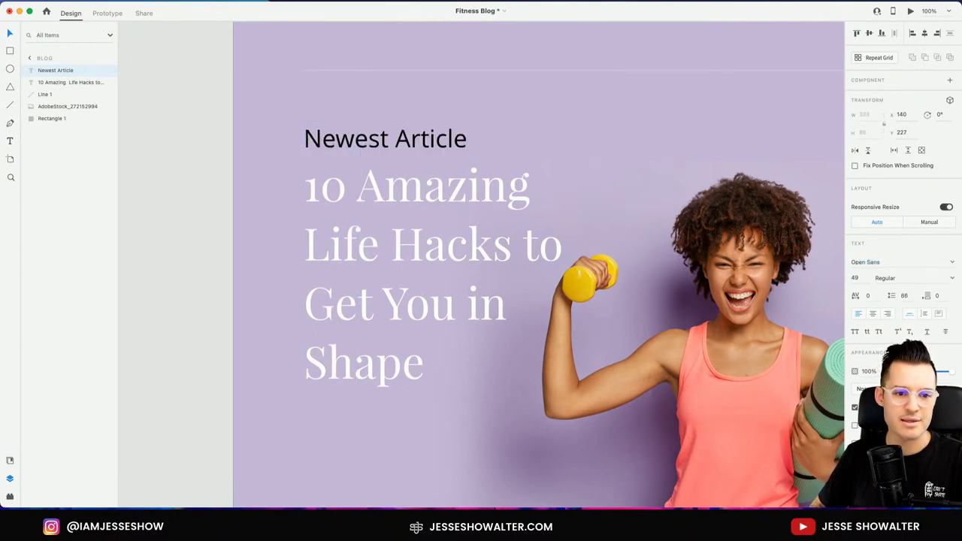
- Set the label fill to #222222 and shrink it further to size 37
left_click(866, 407)
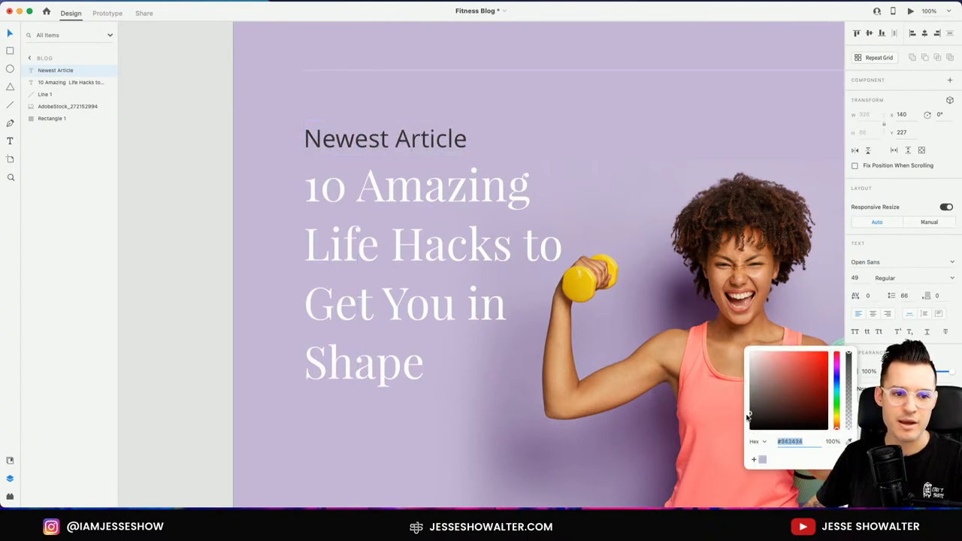
left_click_drag(749, 415, 747, 421)
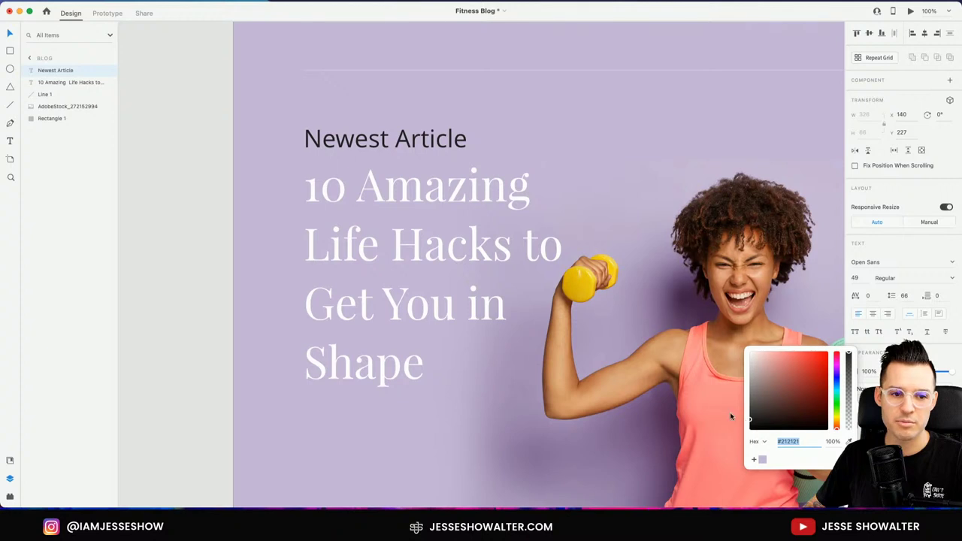
left_click_drag(387, 155, 364, 151)
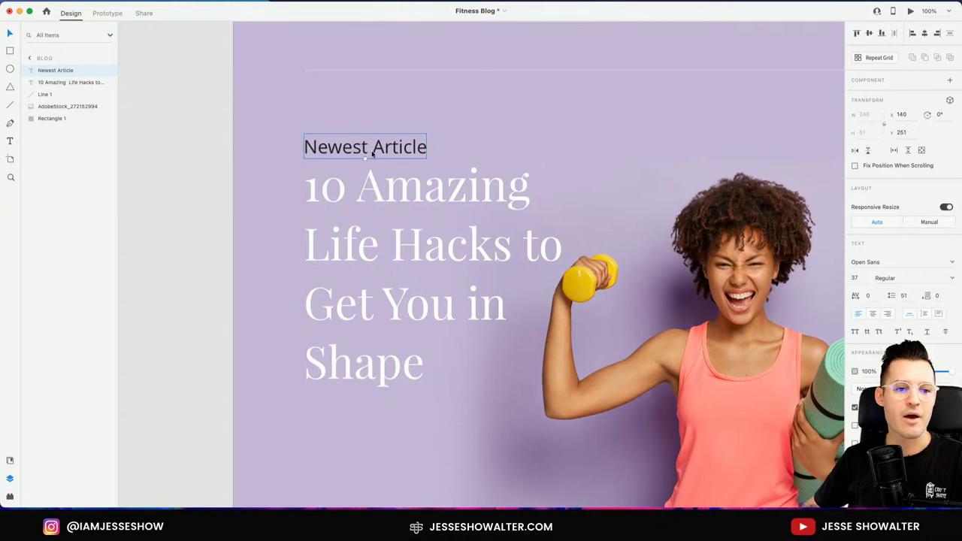
scroll(372, 150, "down", 5)
- Scale the Newest Article label and the headline down together
scroll(372, 150, "up", 4)
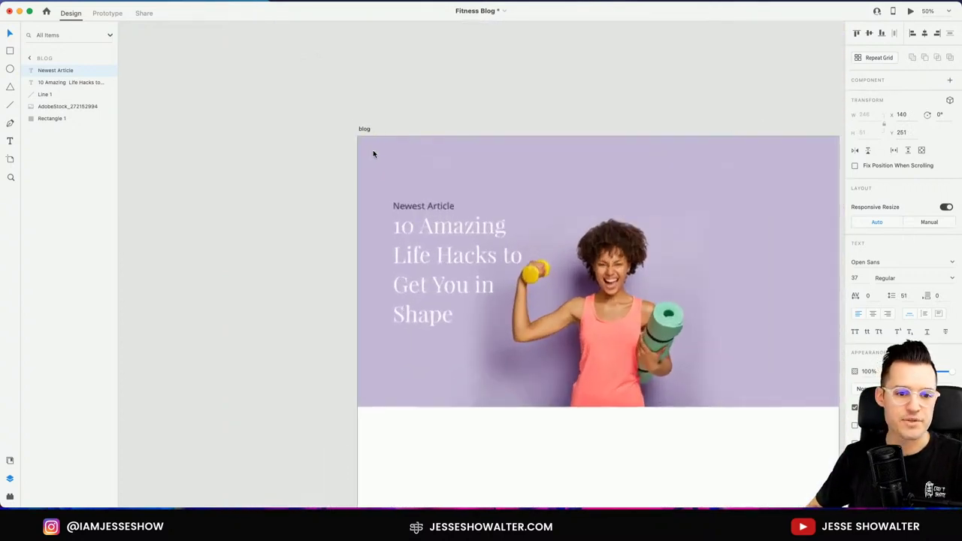
left_click(365, 213, "shift")
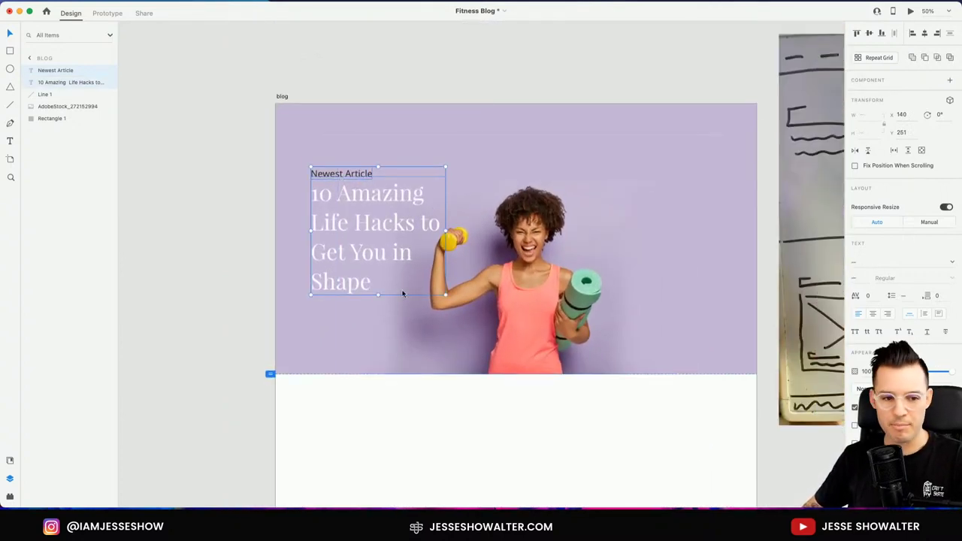
left_click_drag(445, 294, 419, 265)
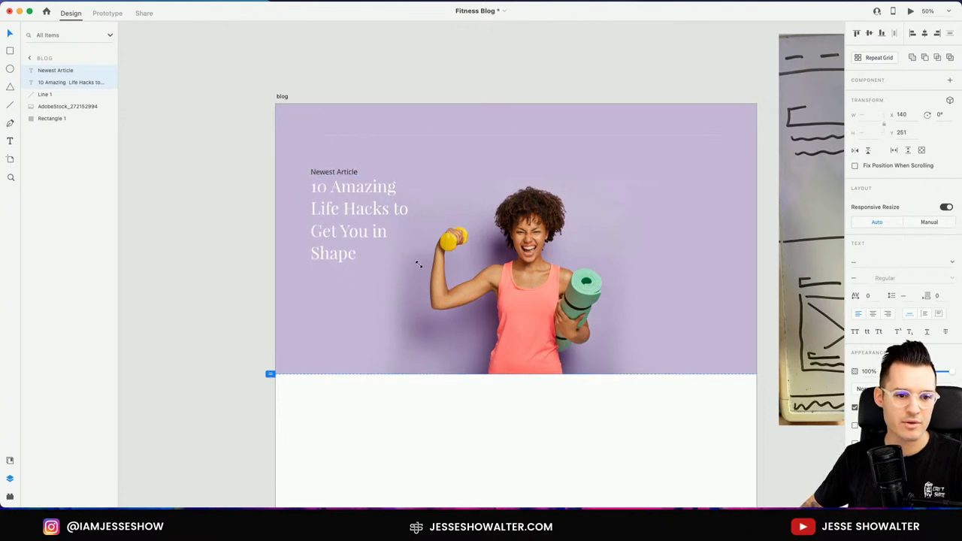
- Shrink the Newest Article label alone to size 21, line spacing 28, at X 140, Y 254
key("Escape")
left_click(331, 174)
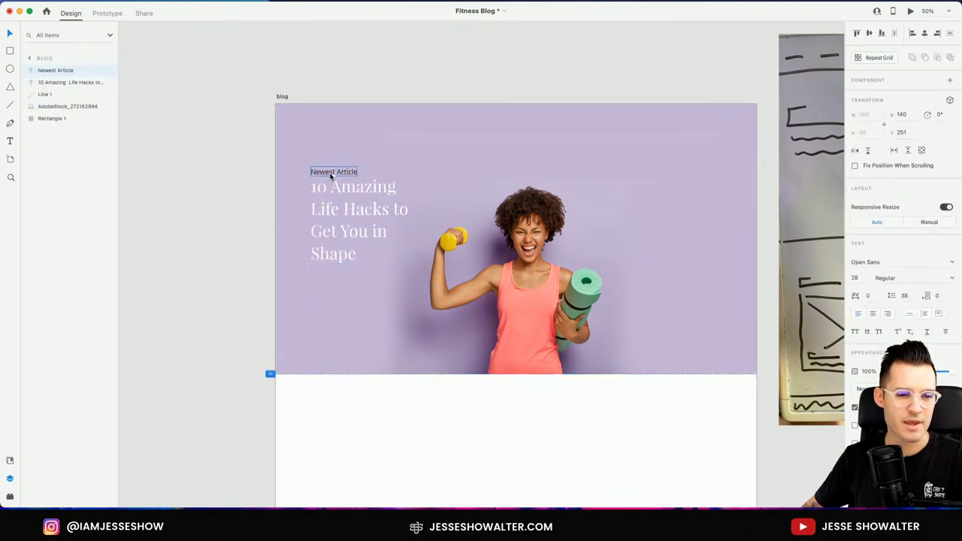
left_click_drag(333, 174, 642, 331)
key("super+equal")
key("super+equal")
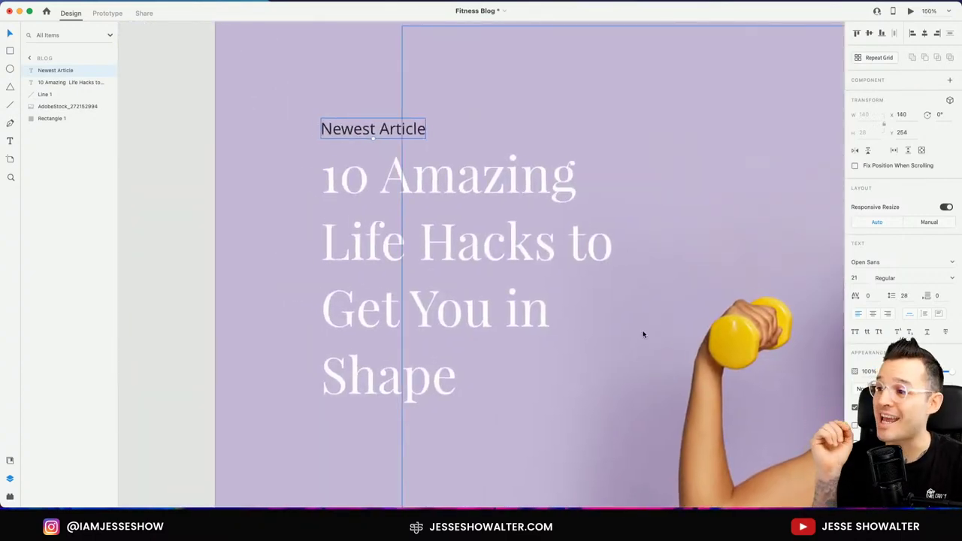
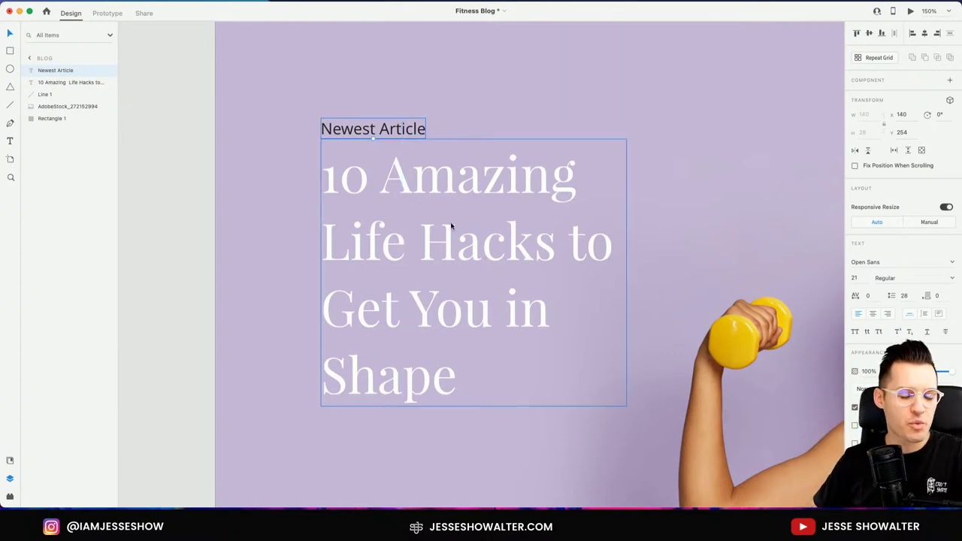
- Set the Newest Article label to Semibold, comparing it against the headline's font
left_click(397, 182)
left_click(397, 130)
left_click(414, 174)
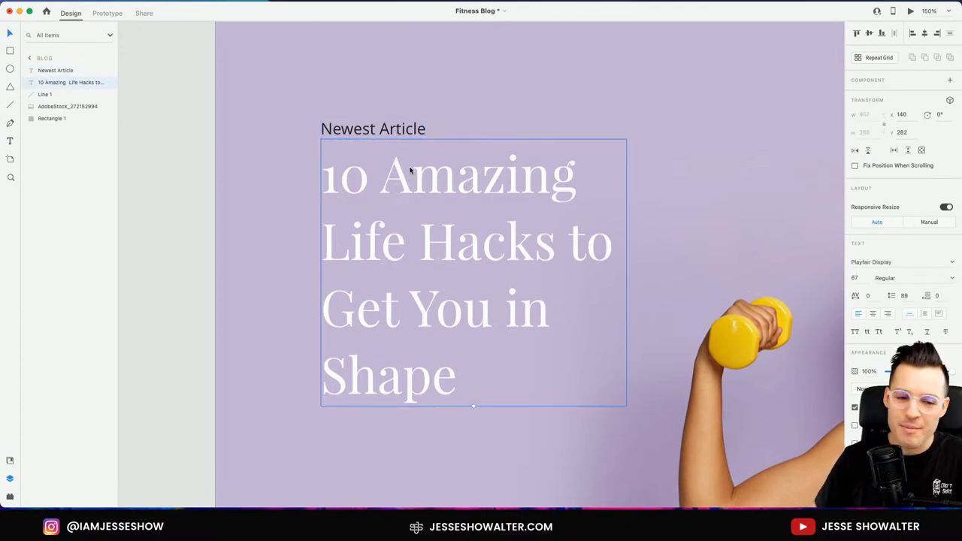
left_click(392, 133)
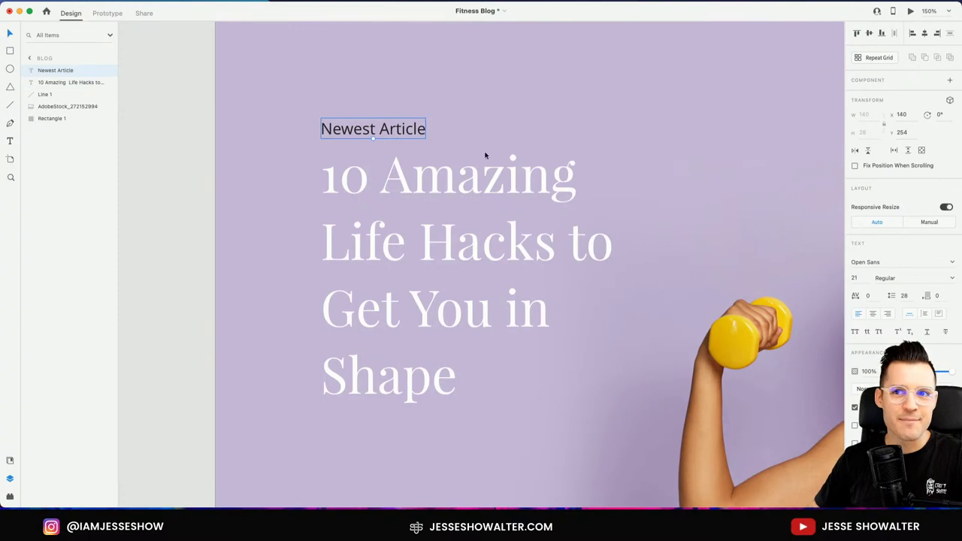
left_click(952, 278)
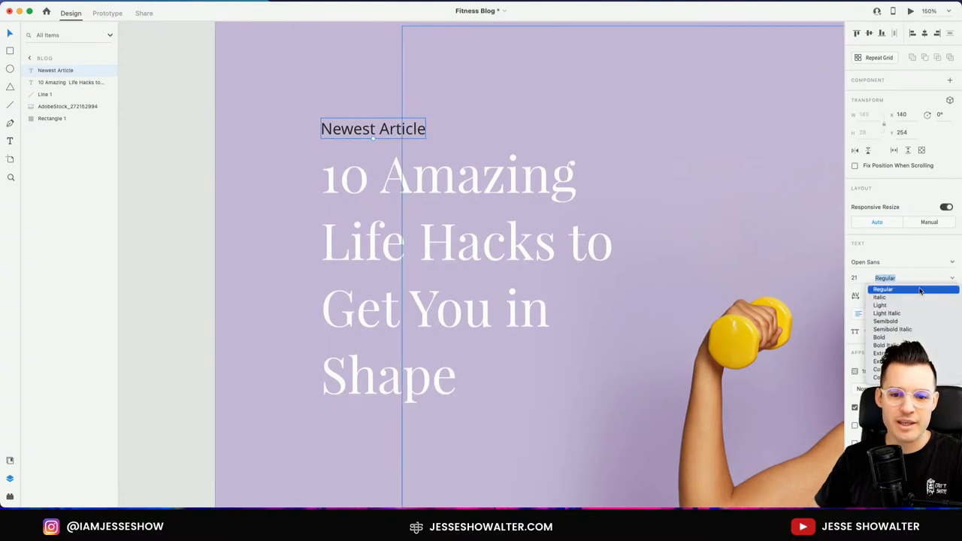
left_click(886, 321)
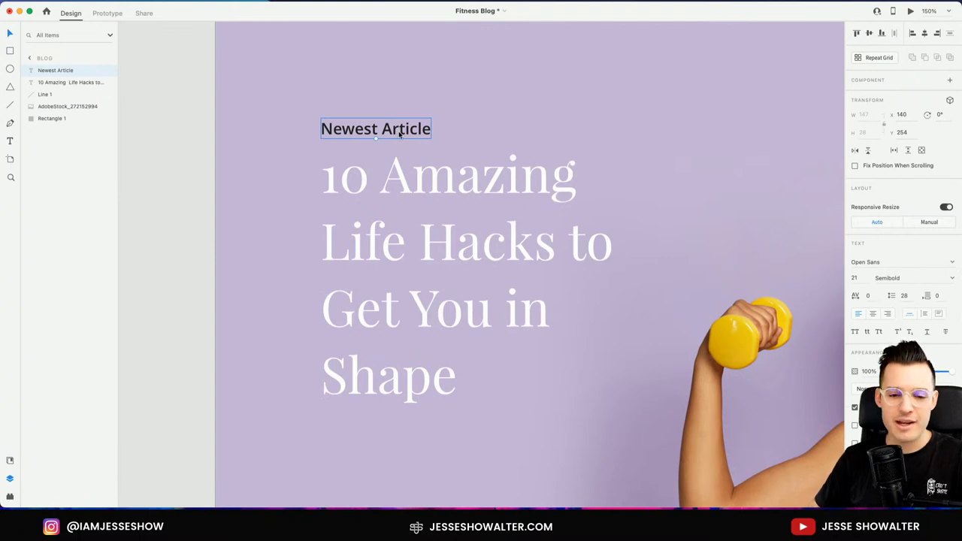
left_click(410, 175)
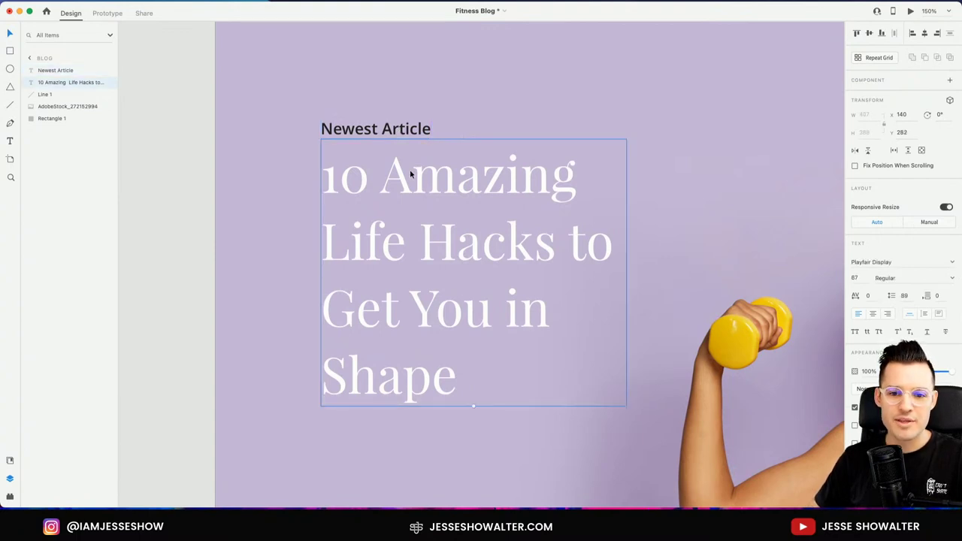
left_click(409, 134)
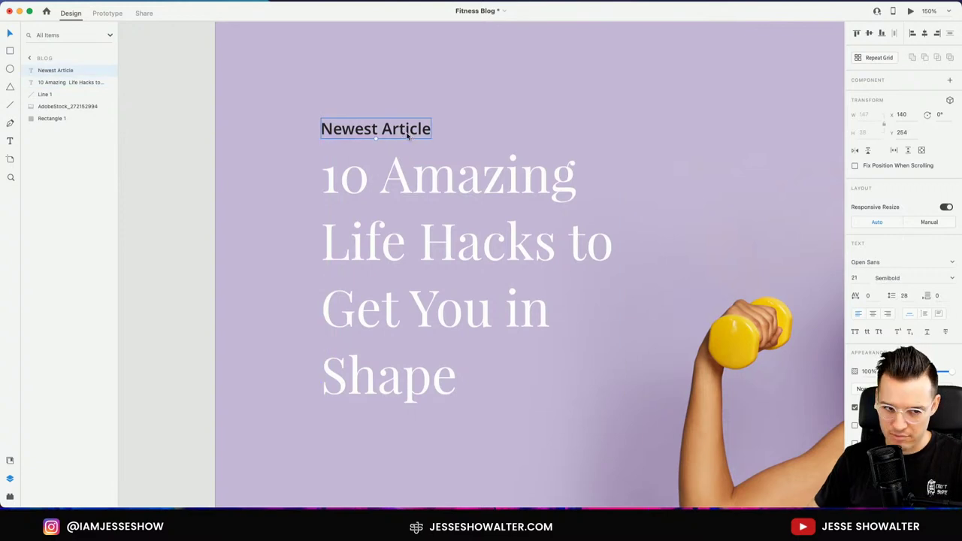
- Try a size-42 duplicate of the label under the headline, then delete it
left_click_drag(407, 135, 403, 510)
scroll(408, 228, "down", 5)
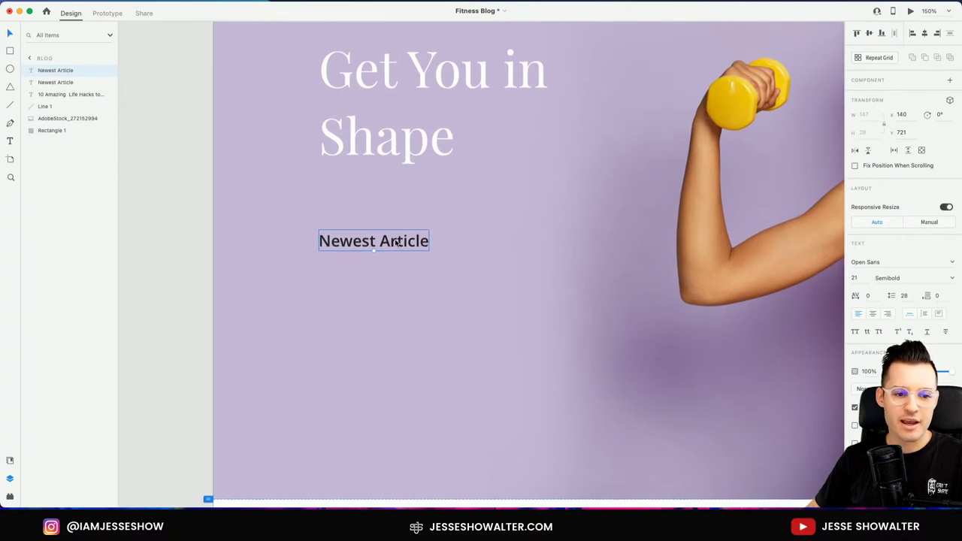
left_click(865, 279)
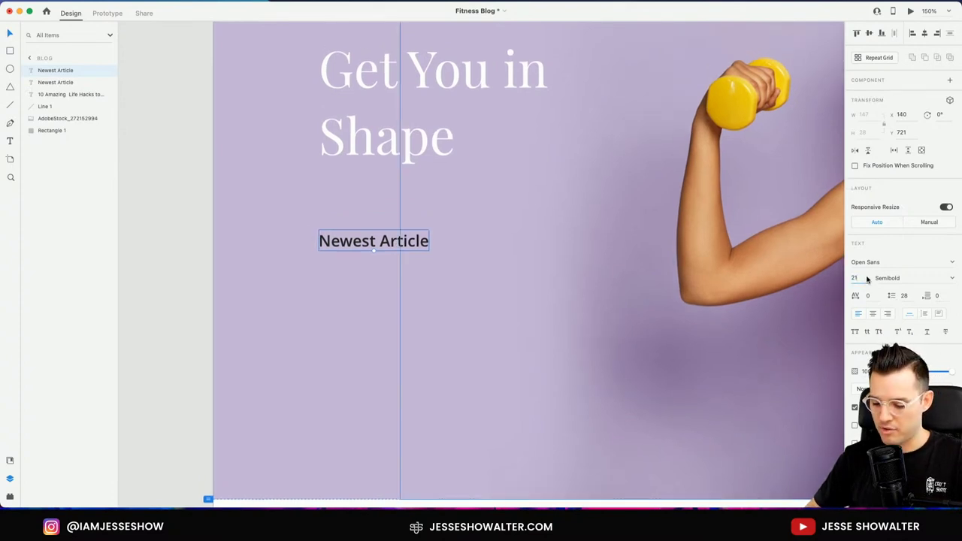
key("Tab")
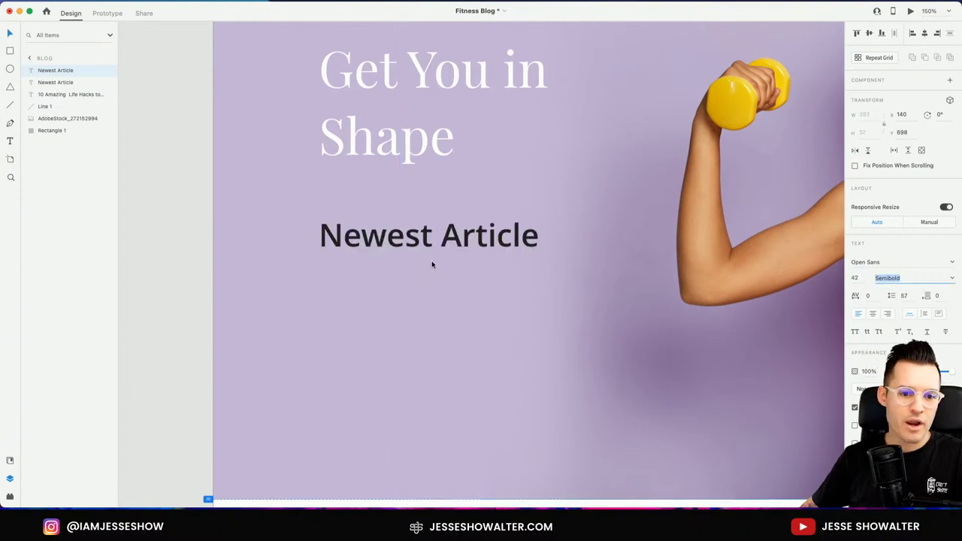
left_click(181, 128)
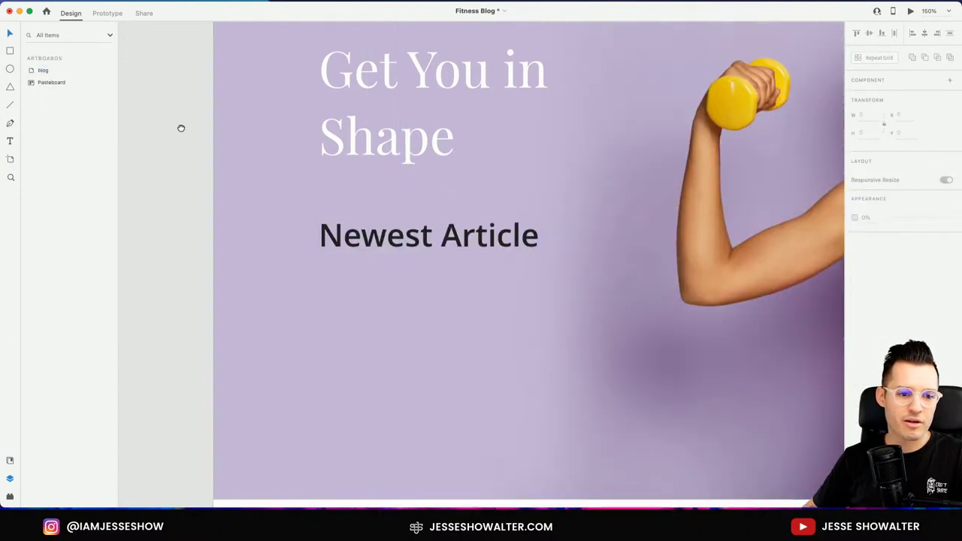
scroll(181, 128, "up", 5)
left_click_drag(365, 458, 362, 391)
key("Delete")
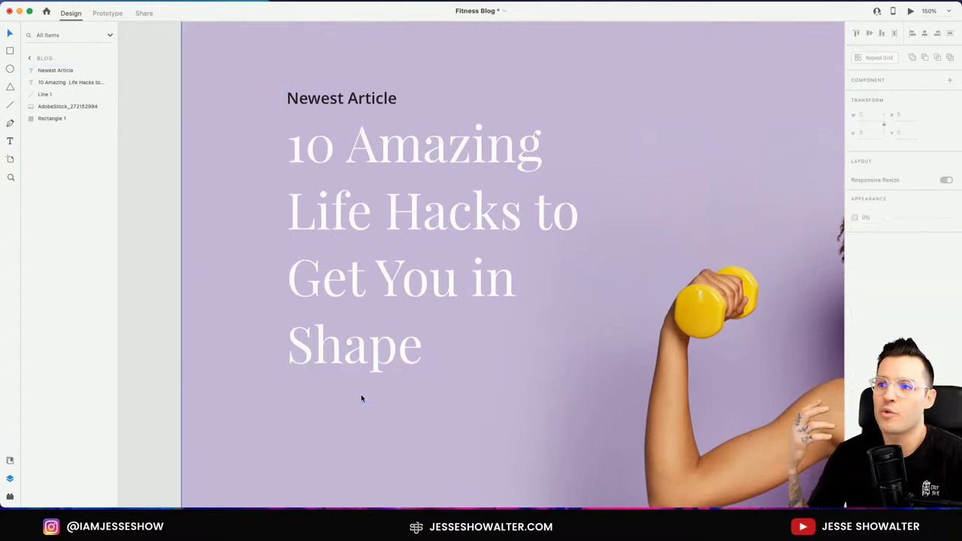
- Duplicate the Newest Article label below the headline and show the Document Assets panel
scroll(353, 373, "down", 2)
scroll(352, 372, "right", 1)
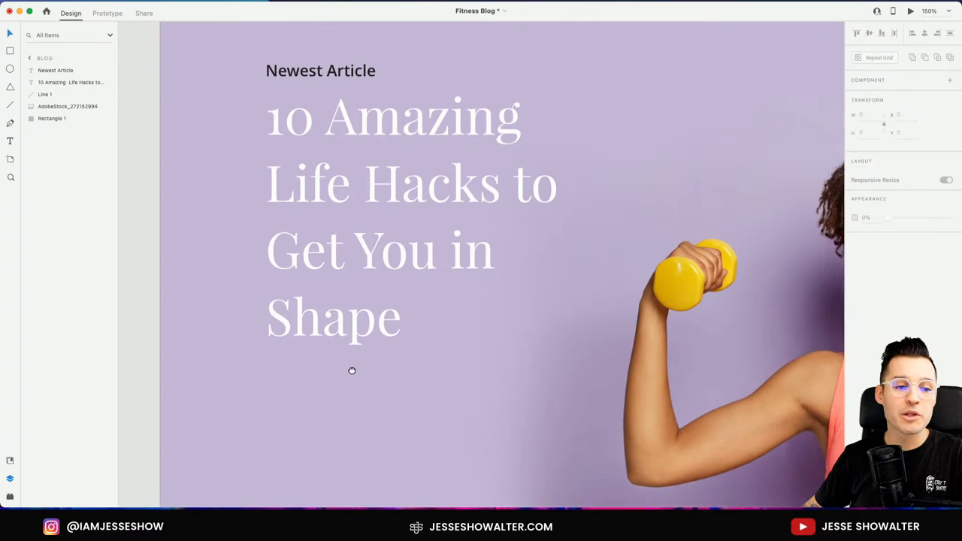
left_click(315, 78)
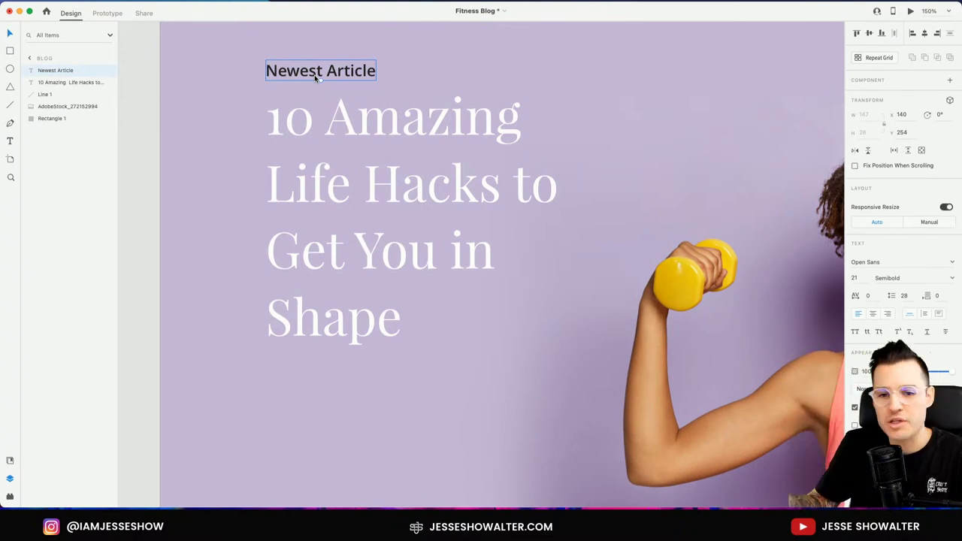
left_click_drag(322, 76, 273, 131)
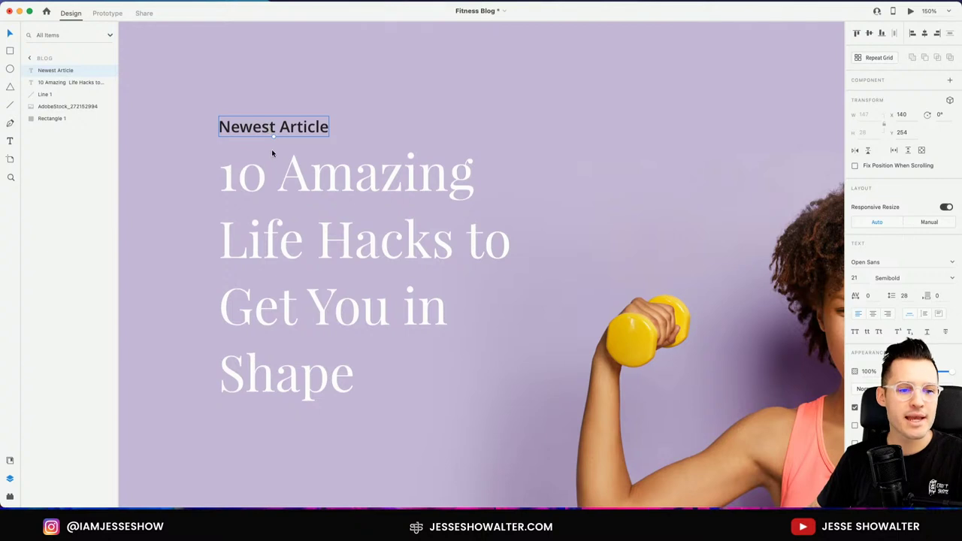
left_click_drag(263, 127, 265, 438)
left_click(269, 197)
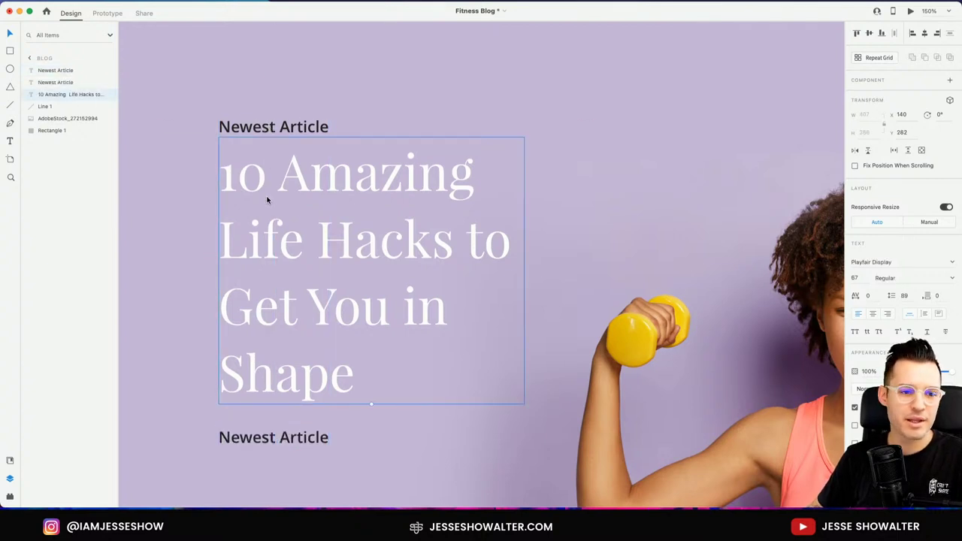
left_click(10, 460)
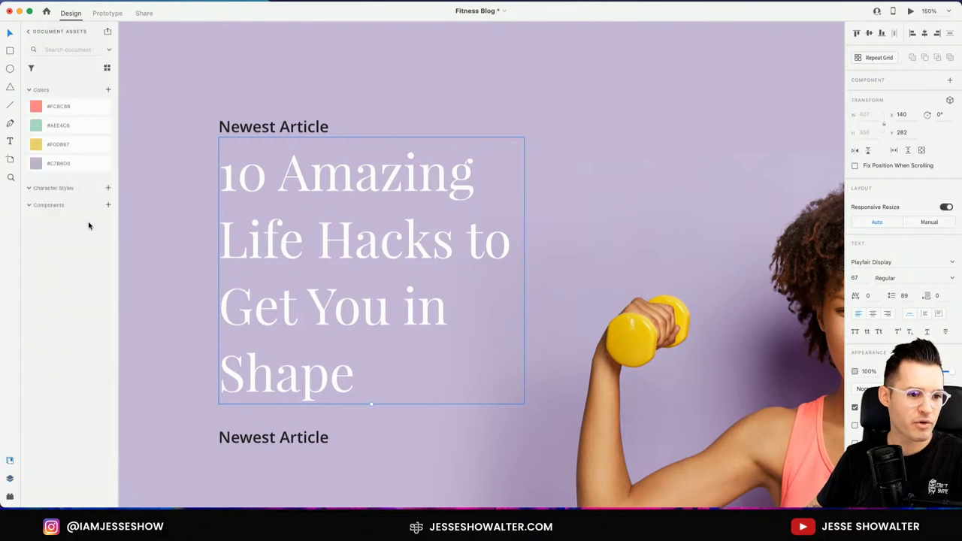
- Save the headline's and the Newest Article labels' text styles as character styles
left_click(108, 187)
left_click(264, 126)
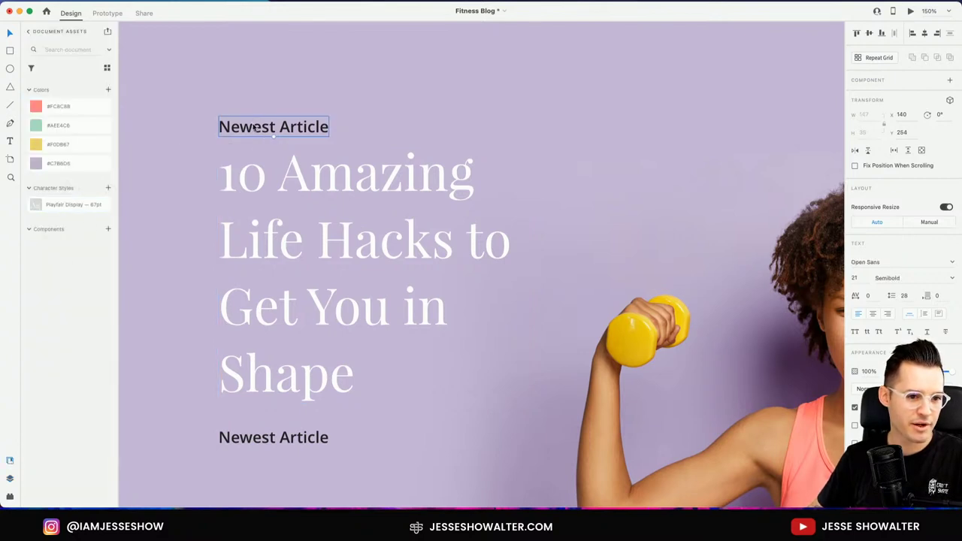
left_click(279, 438, "shift")
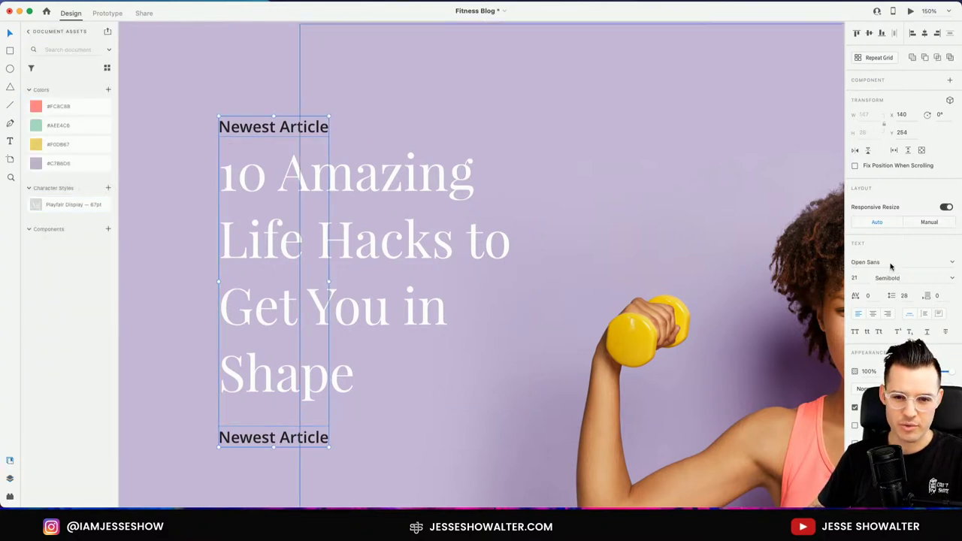
left_click(108, 188)
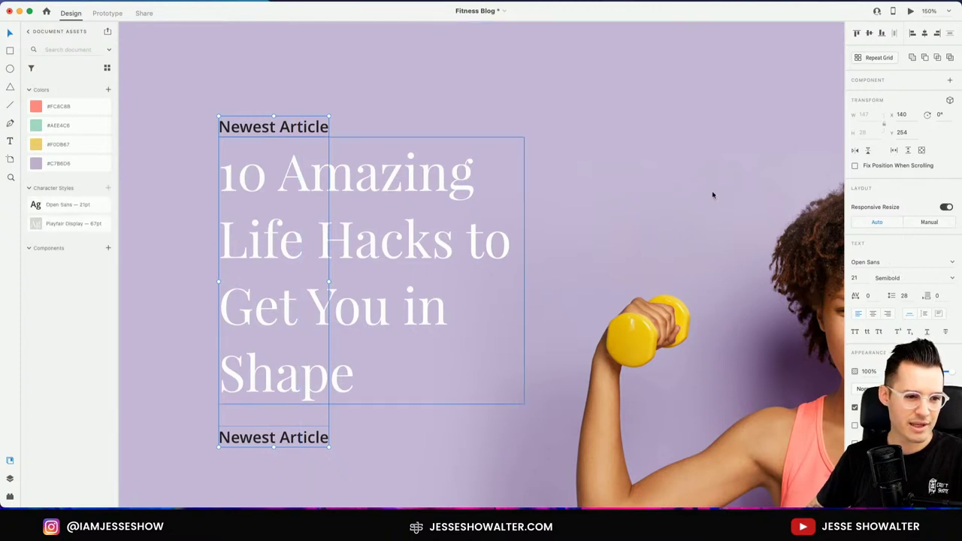
- Set both Newest Article labels to Playfair Display Bold and nudge them slightly into place
left_click(876, 261)
type("Playfair Display")
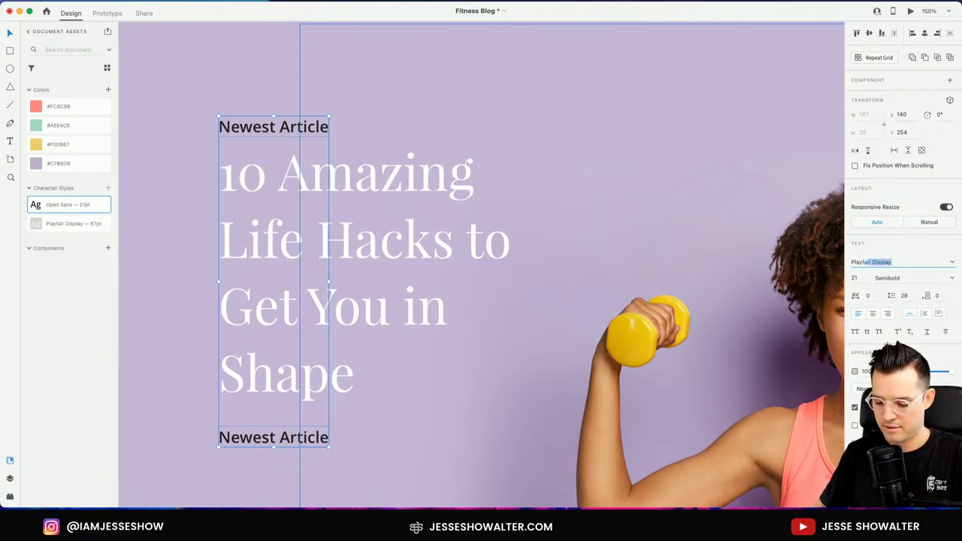
key("Return")
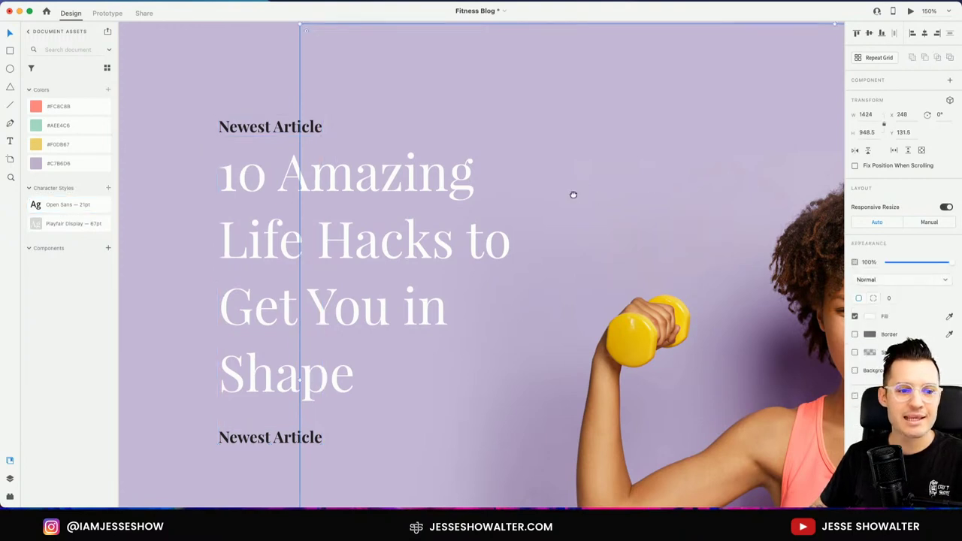
scroll(572, 173, "down", 2)
left_click(256, 91)
left_click_drag(255, 92, 255, 98)
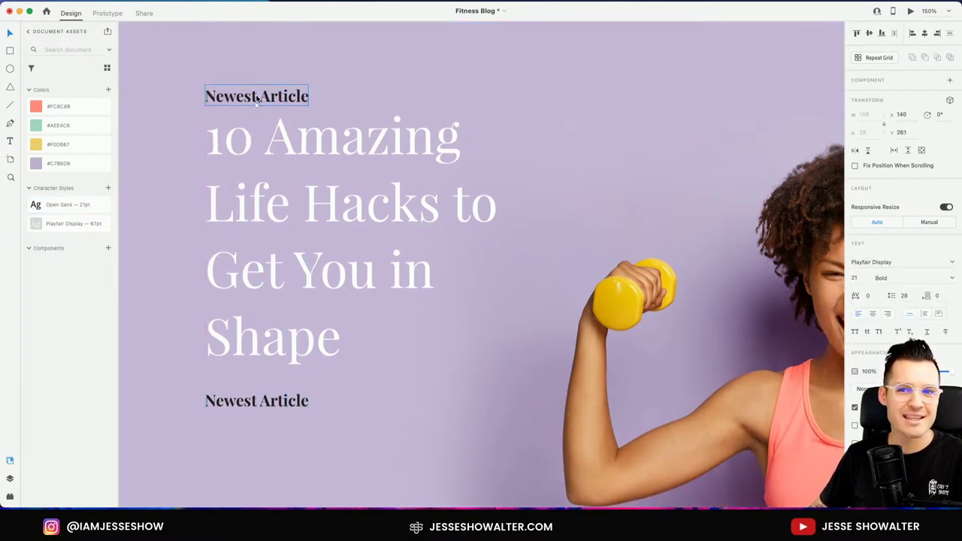
left_click_drag(233, 404, 231, 402)
- Give the headline size 62 in a fixed-size text box 466 wide
left_click(245, 291)
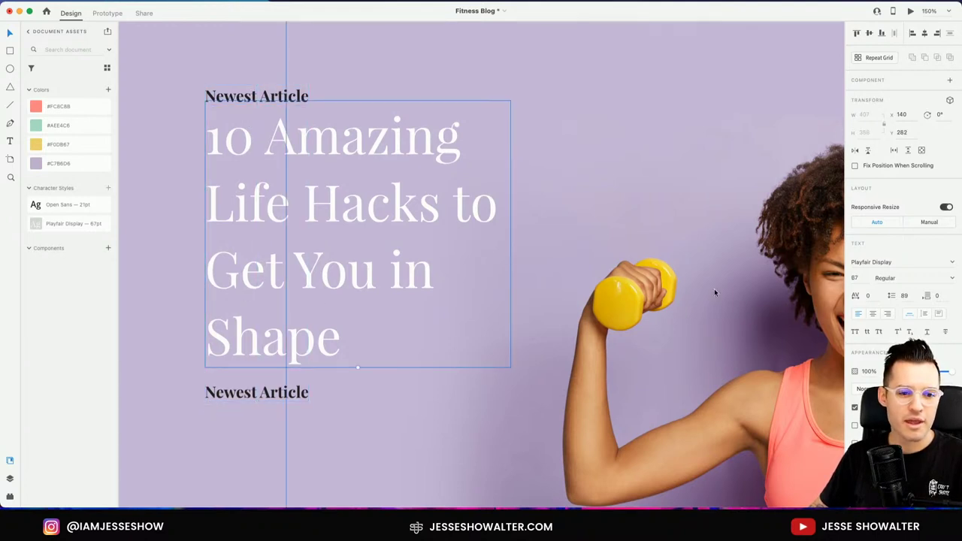
left_click(853, 278)
key("Down")
key("Down")
key("Down")
key("Down")
key("Down")
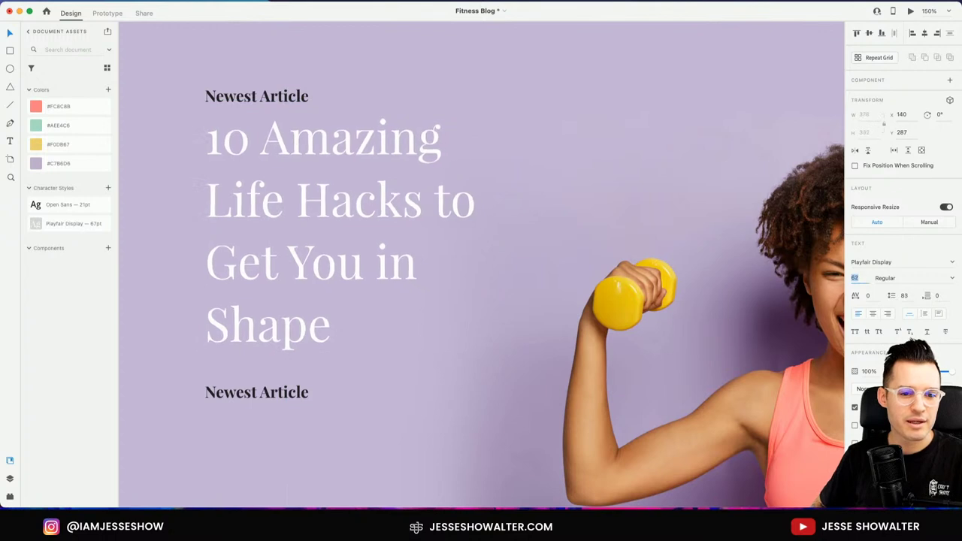
left_click_drag(489, 229, 555, 231)
left_click(939, 315)
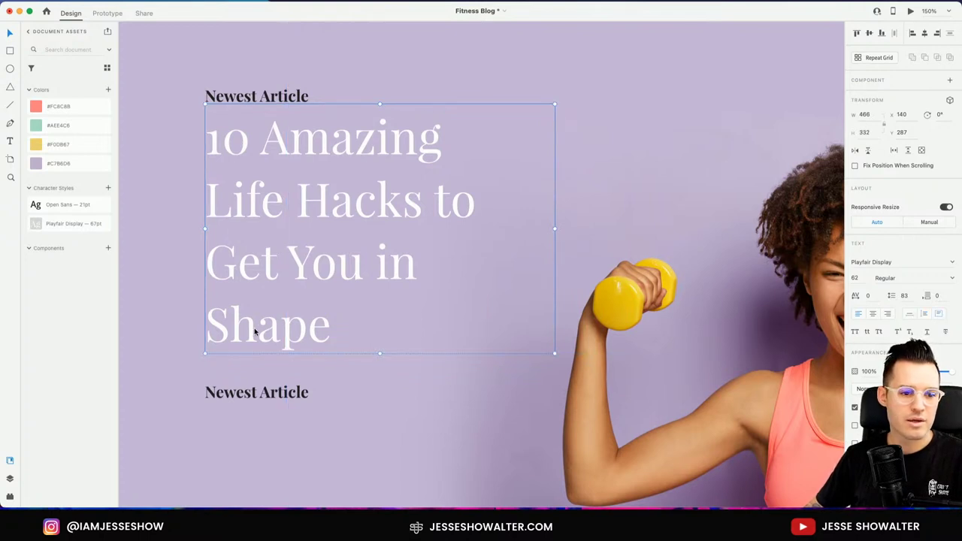
- Join 'Shape' onto the 'Get You in' line and shorten the headline box to fit
double_click(211, 329)
left_click(209, 326)
key("BackSpace")
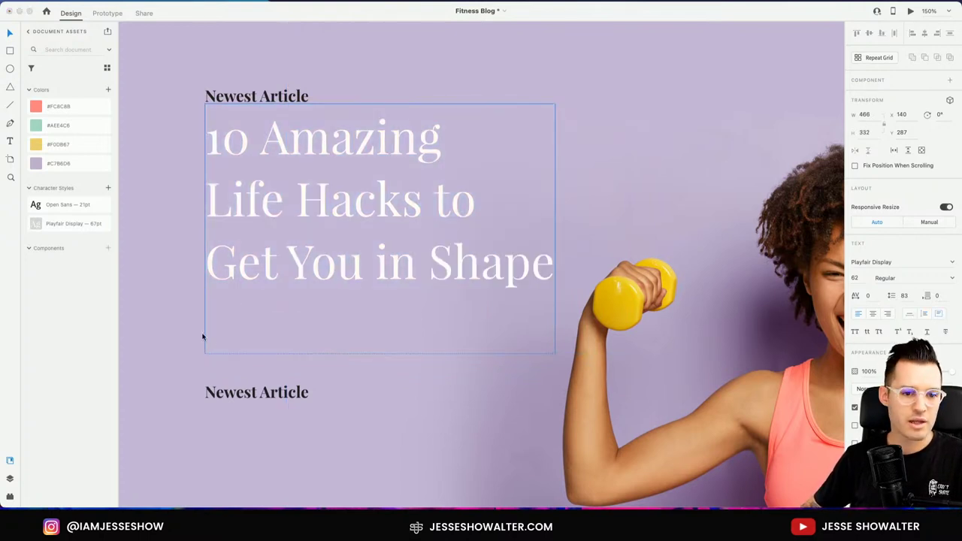
key("Escape")
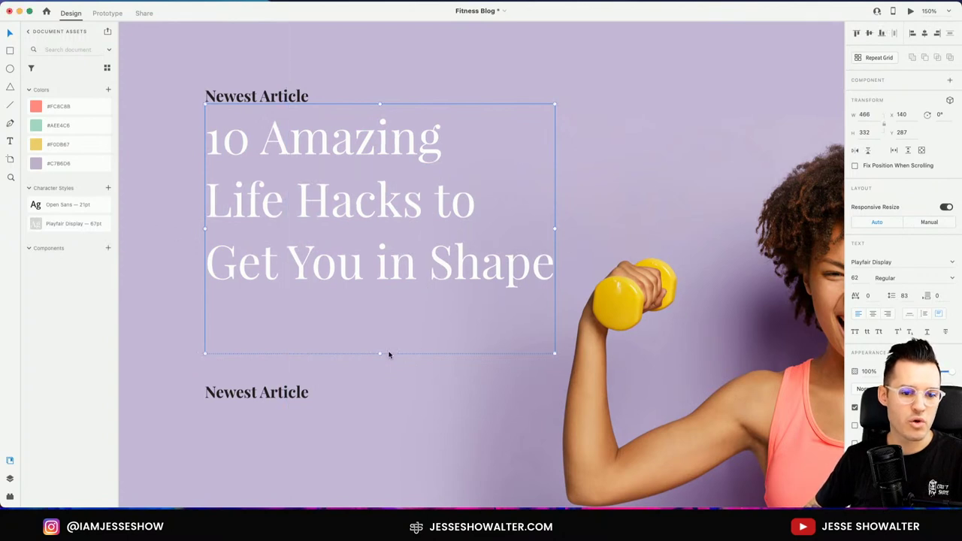
left_click_drag(381, 354, 382, 295)
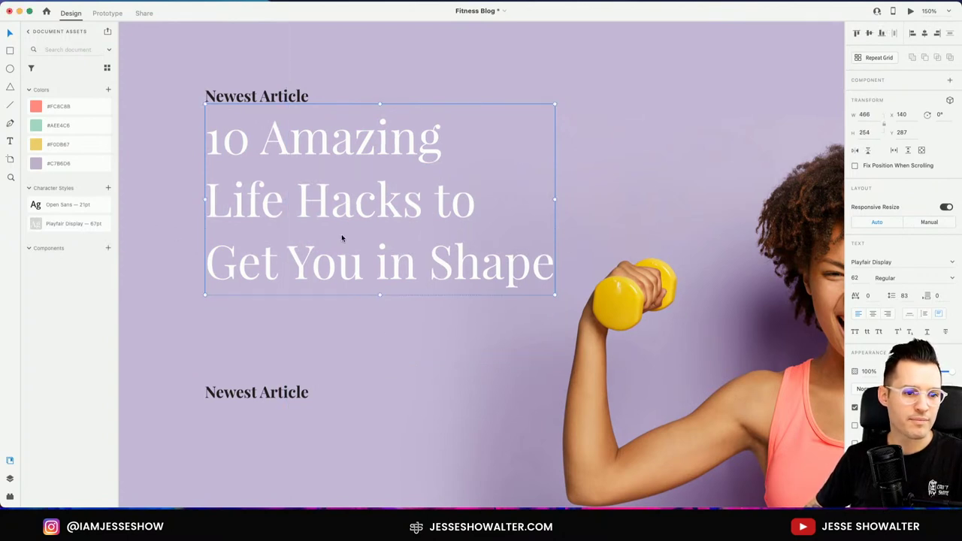
- Move the lower Newest Article label up beneath the headline and open the plugins list
left_click(245, 399)
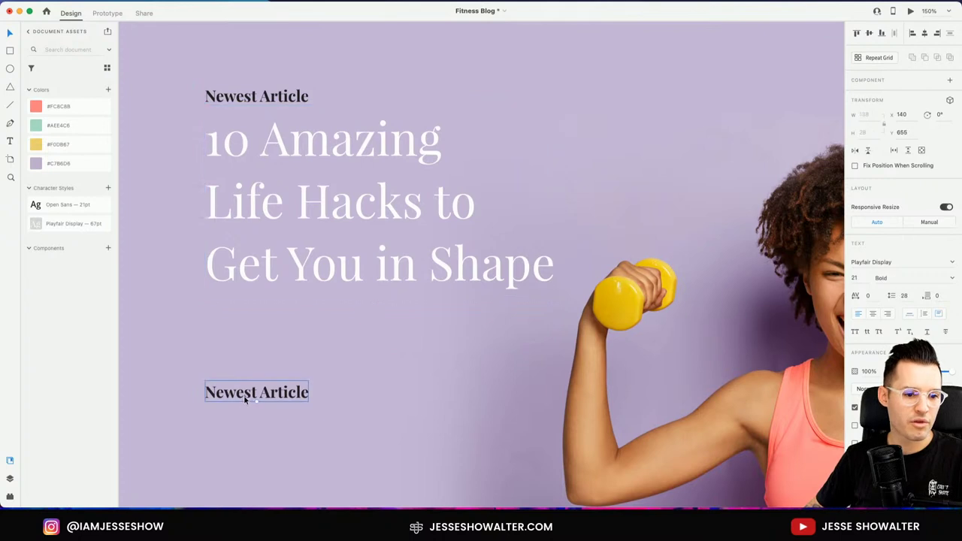
left_click_drag(245, 400, 243, 322)
double_click(242, 322)
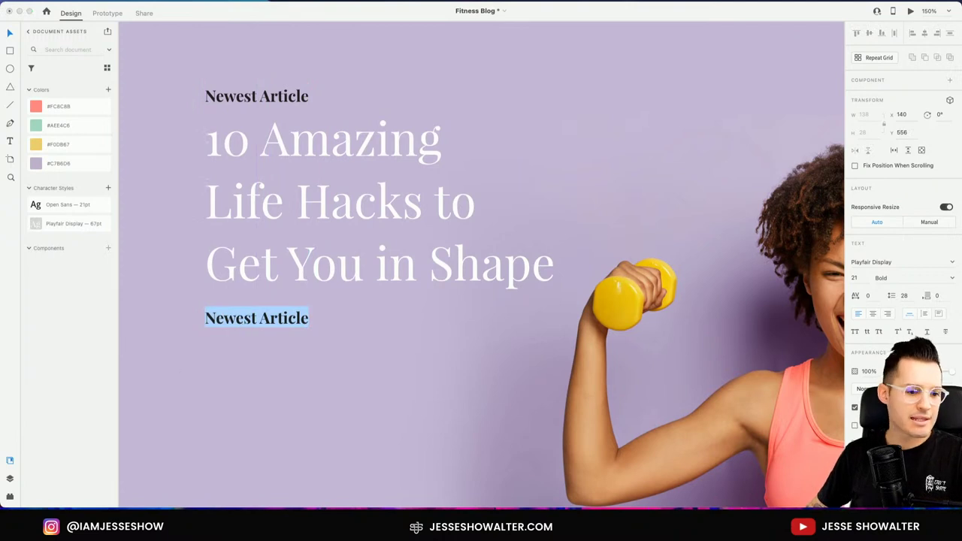
left_click(10, 497)
- Fill the lower label with Lorem Ipsum text in an enlarged fixed-size text box
left_click(30, 35)
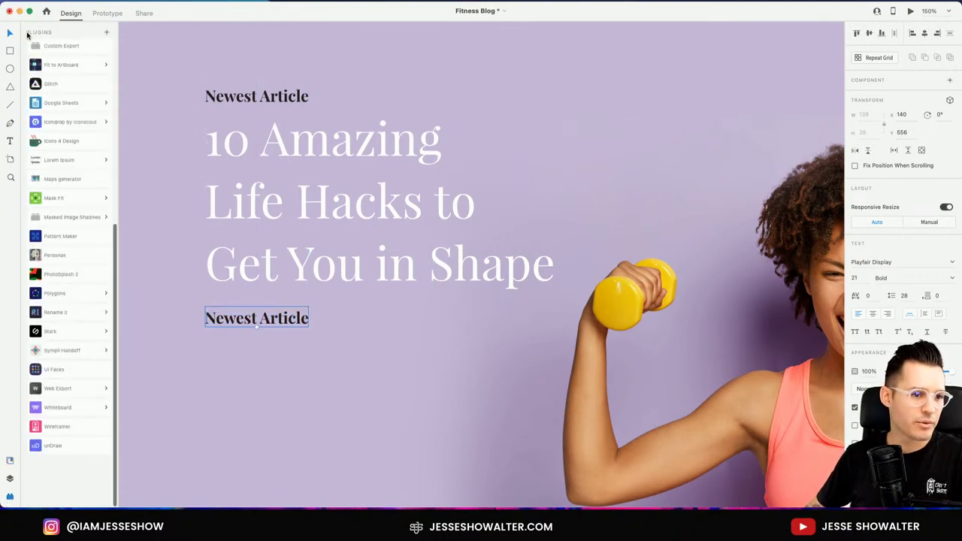
scroll(75, 264, "down", 5)
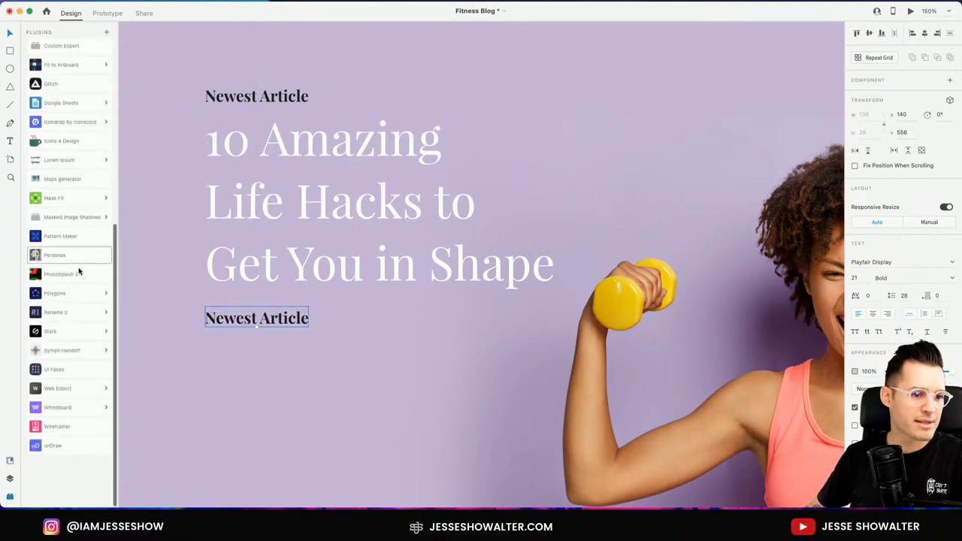
left_click(73, 161)
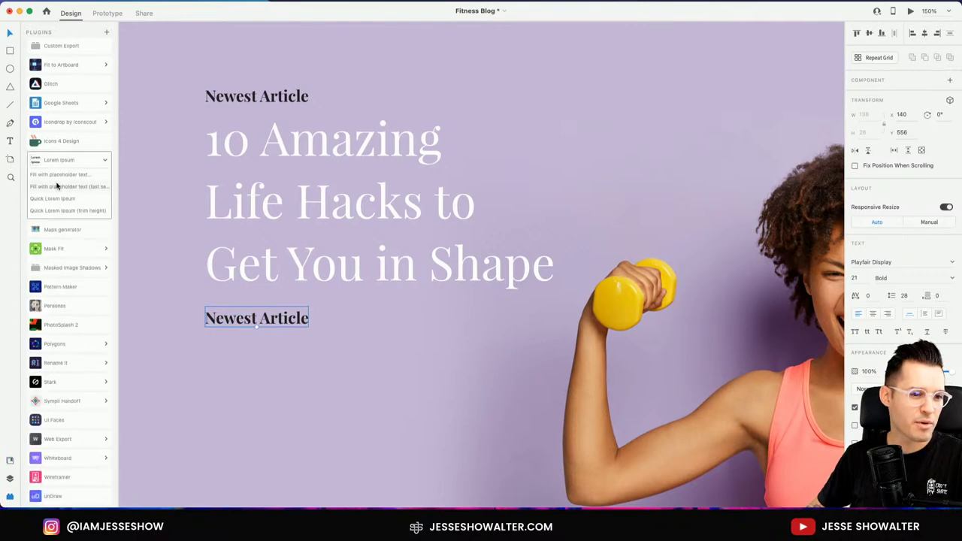
left_click(66, 176)
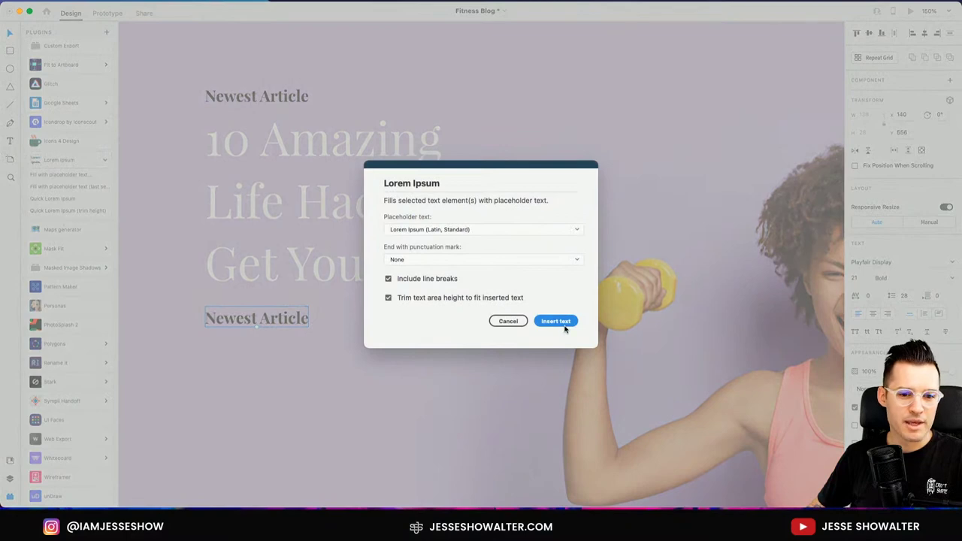
left_click(557, 321)
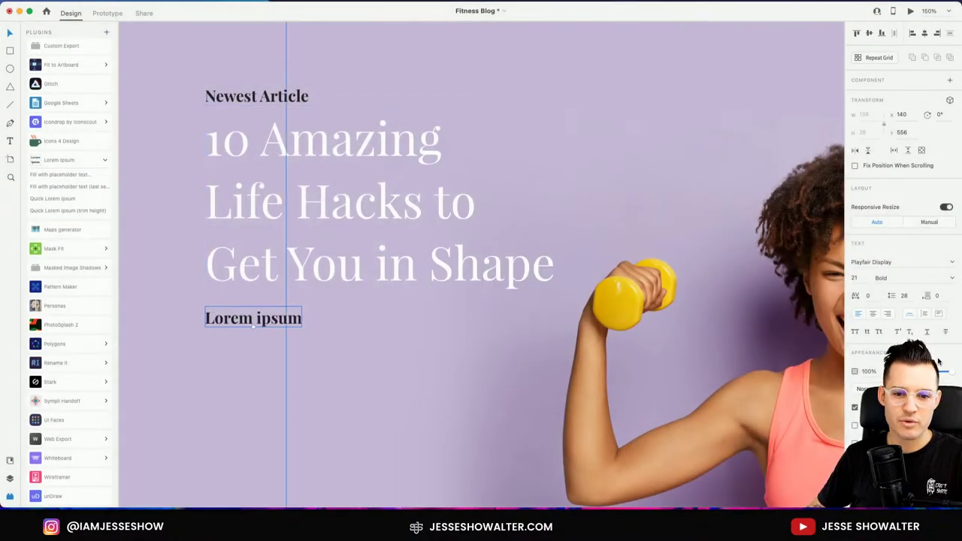
left_click(940, 314)
left_click_drag(302, 326, 554, 398)
left_click(63, 176)
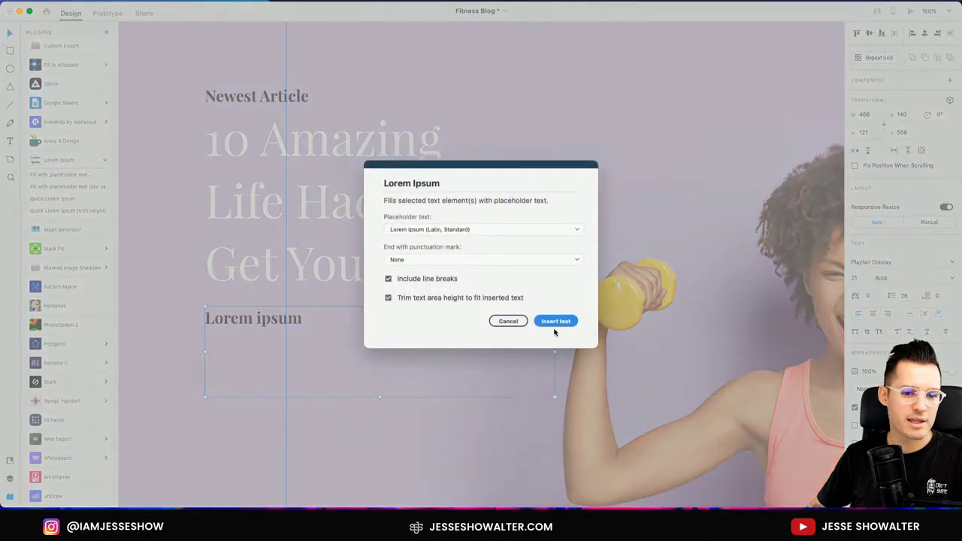
left_click(556, 324)
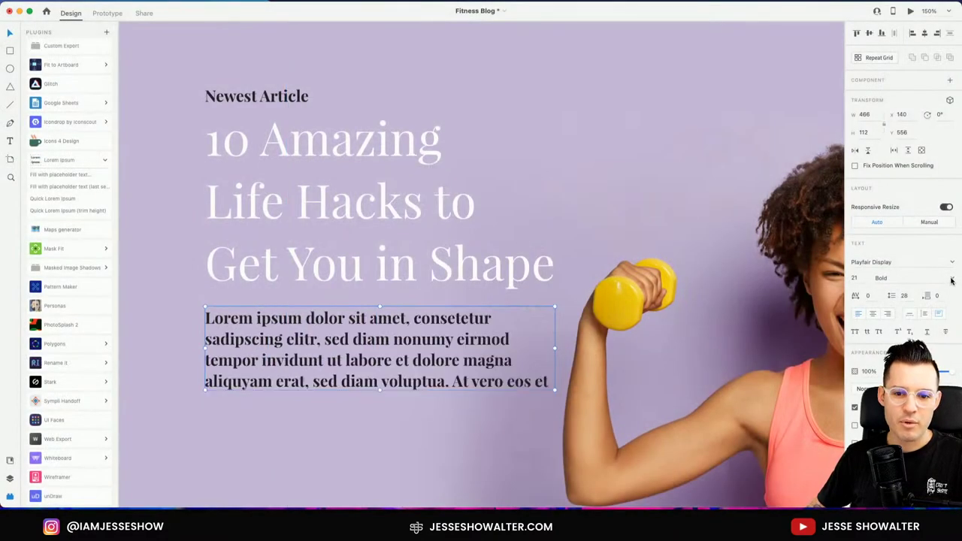
- Set the paragraph to Regular weight, size 20, with line height 37
left_click(951, 280)
left_click(904, 290)
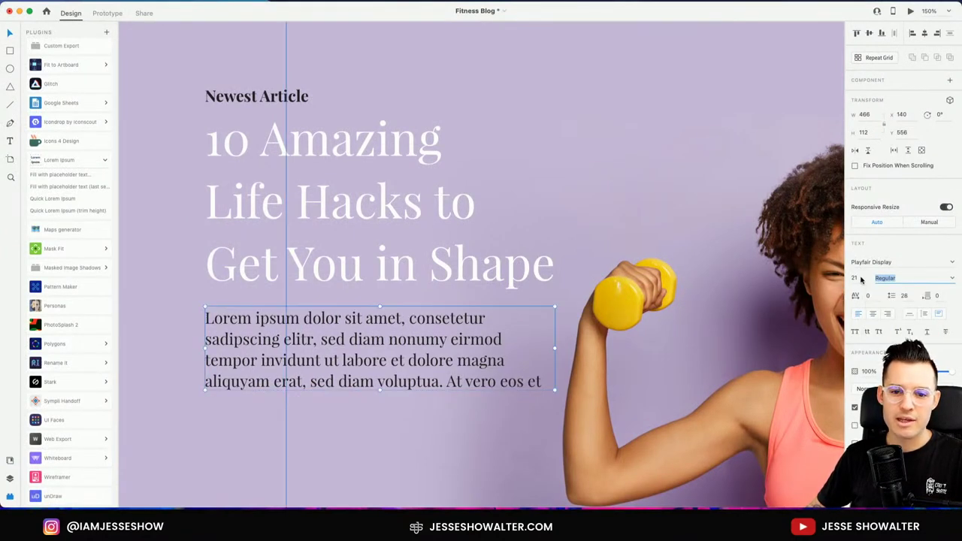
left_click(861, 279)
type("20")
key("Return")
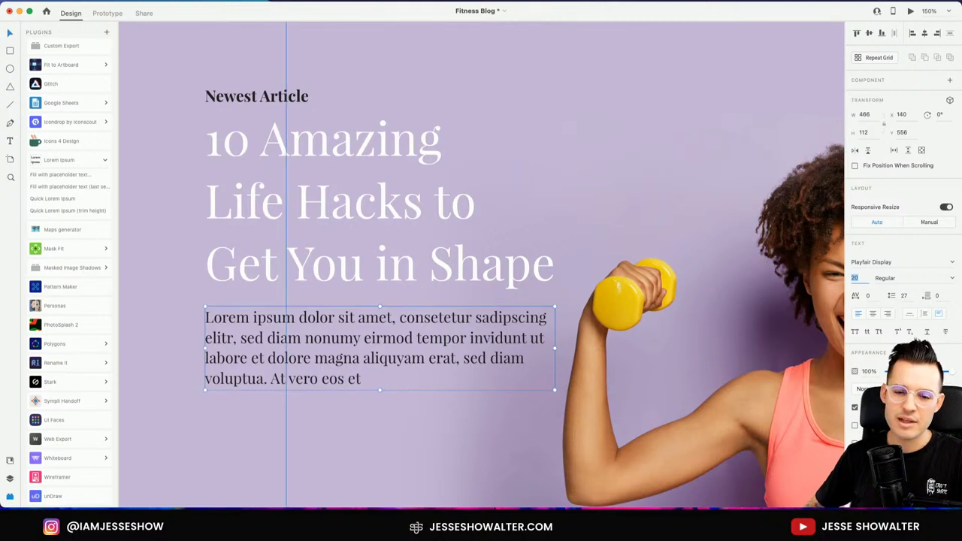
key("Escape")
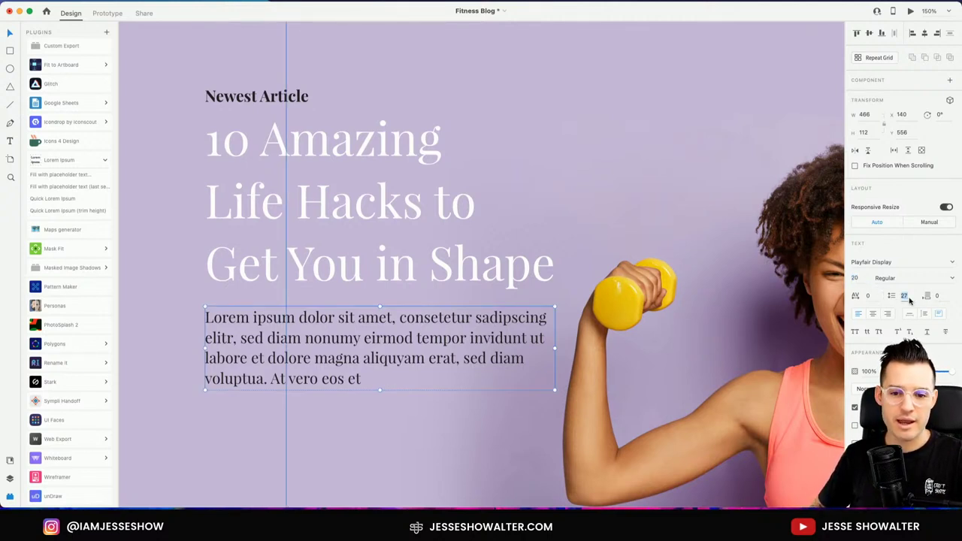
key("shift+Up")
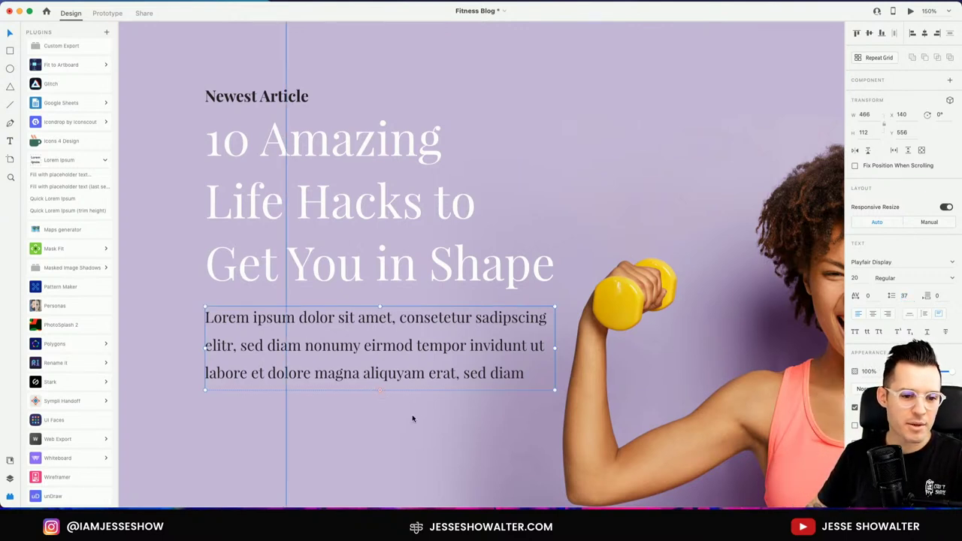
- Trim the paragraph so it ends at 'aliquyam erat.'
left_click(383, 415)
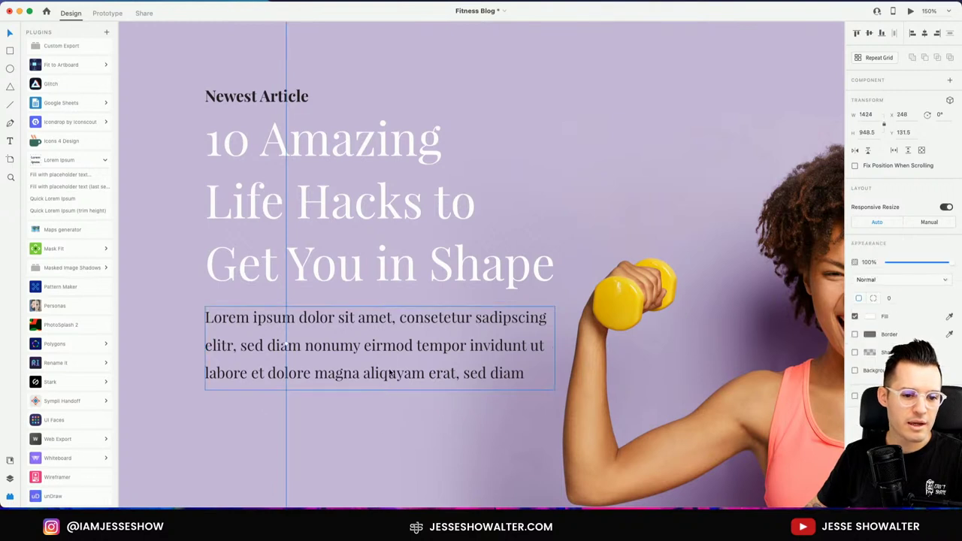
left_click(379, 391)
left_click_drag(380, 392, 456, 380)
double_click(364, 403)
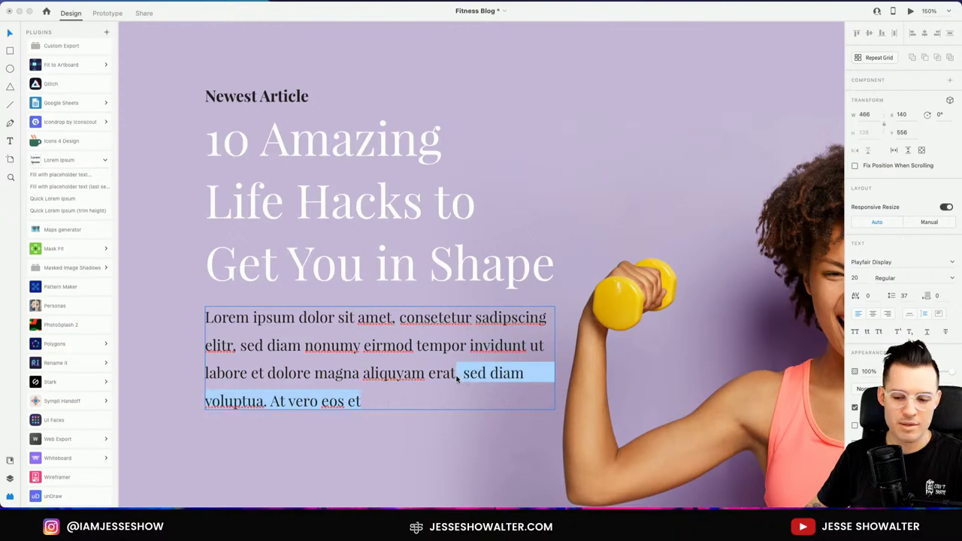
type(".")
key("Escape")
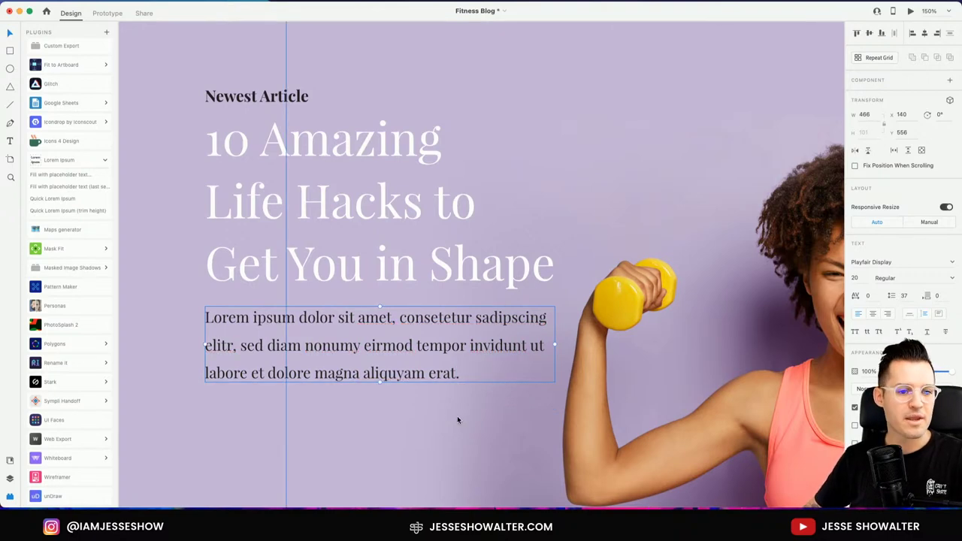
left_click(447, 418)
scroll(446, 418, "down", 5)
scroll(446, 418, "up", 3)
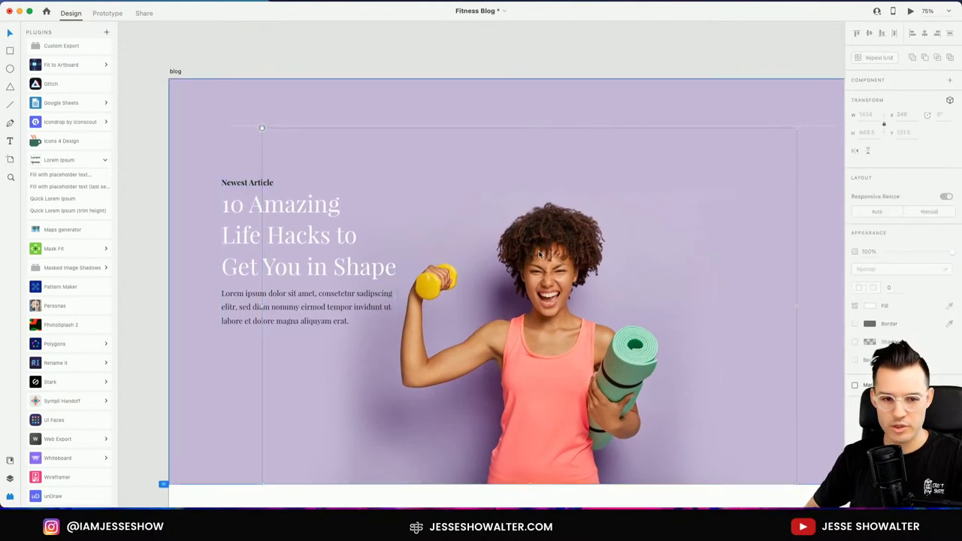
- Group the label, headline and paragraph with Cmd+G and name the group 'article'
left_click(382, 52)
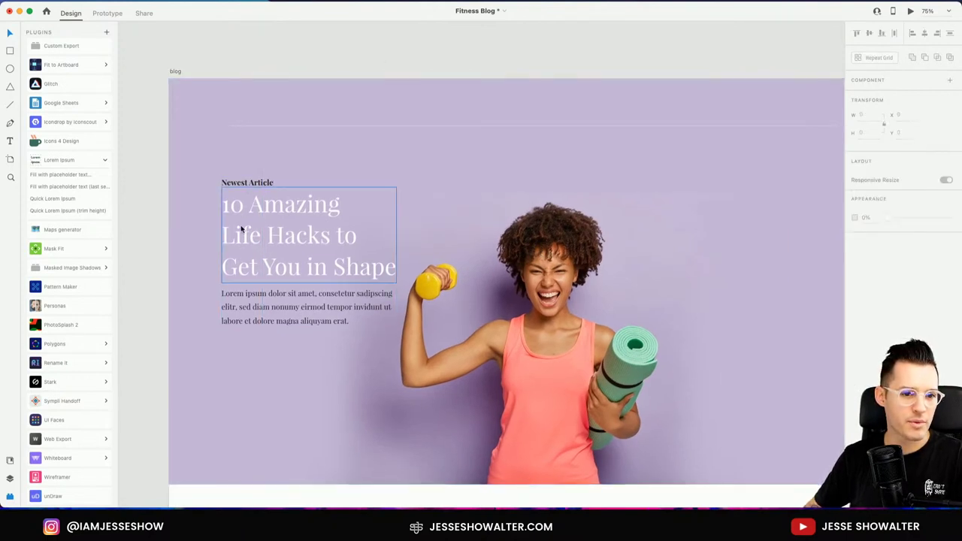
left_click(256, 184)
left_click(255, 267, "shift")
left_click(258, 300, "shift")
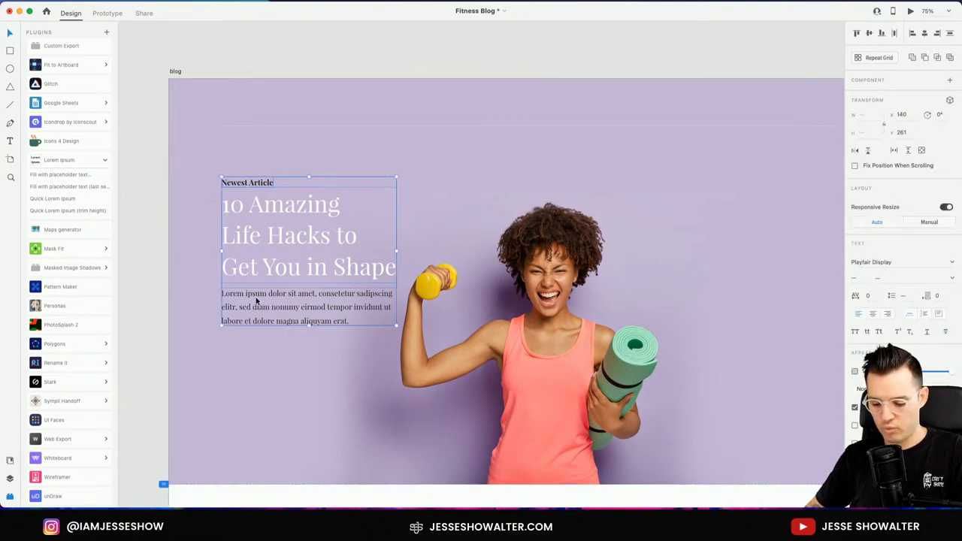
key("super+g")
key("super+y")
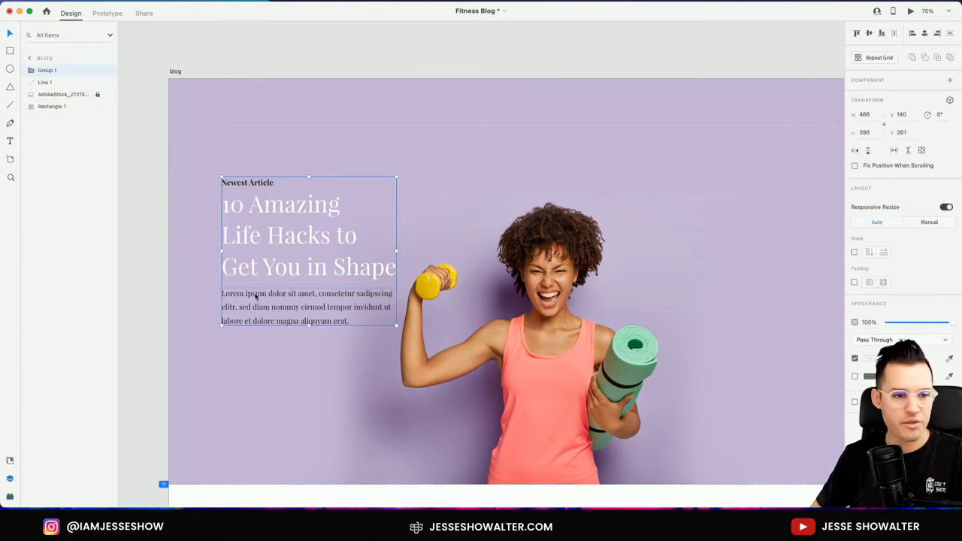
double_click(47, 70)
type("article")
key("Return")
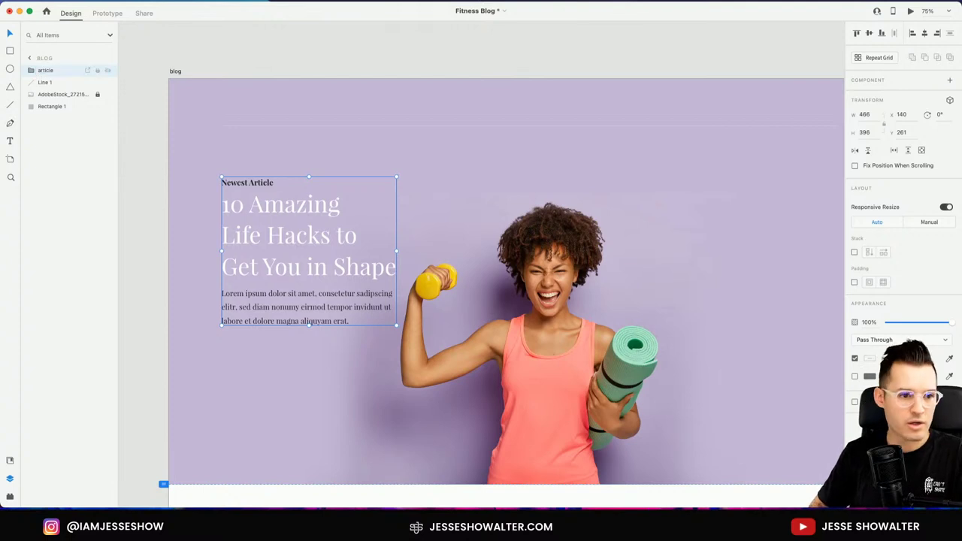
- Check the headline and label inside the article group, then zoom into the artboard's top
left_click(315, 71)
scroll(361, 63, "right", 2)
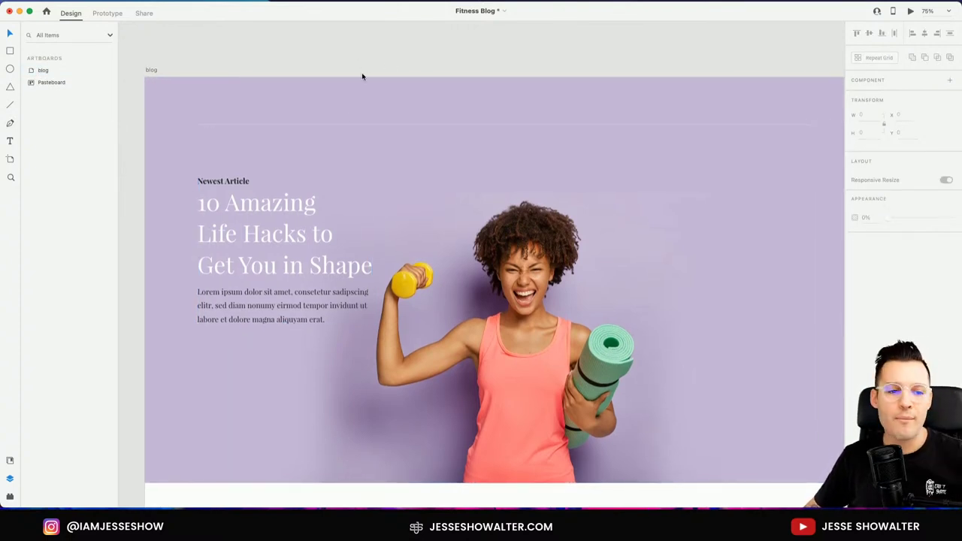
left_click(492, 262)
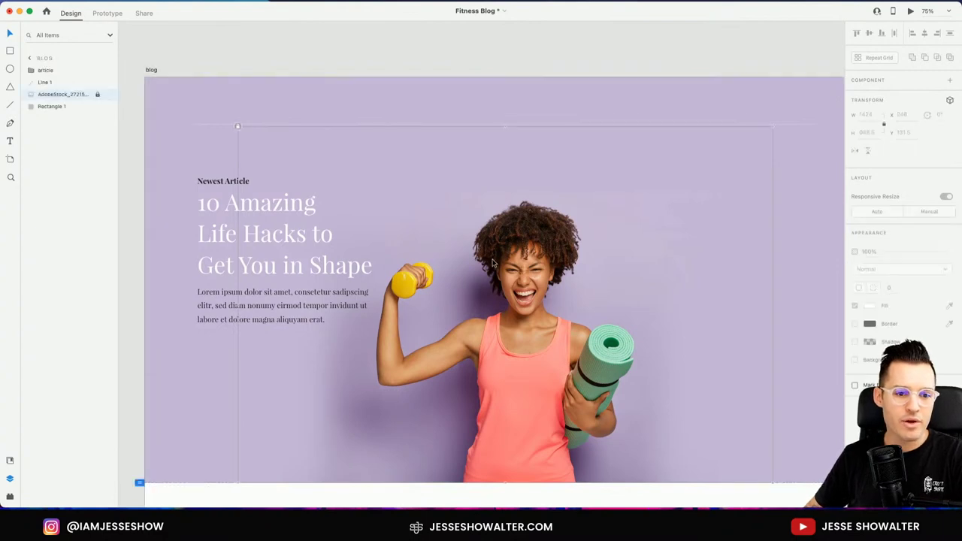
double_click(215, 209)
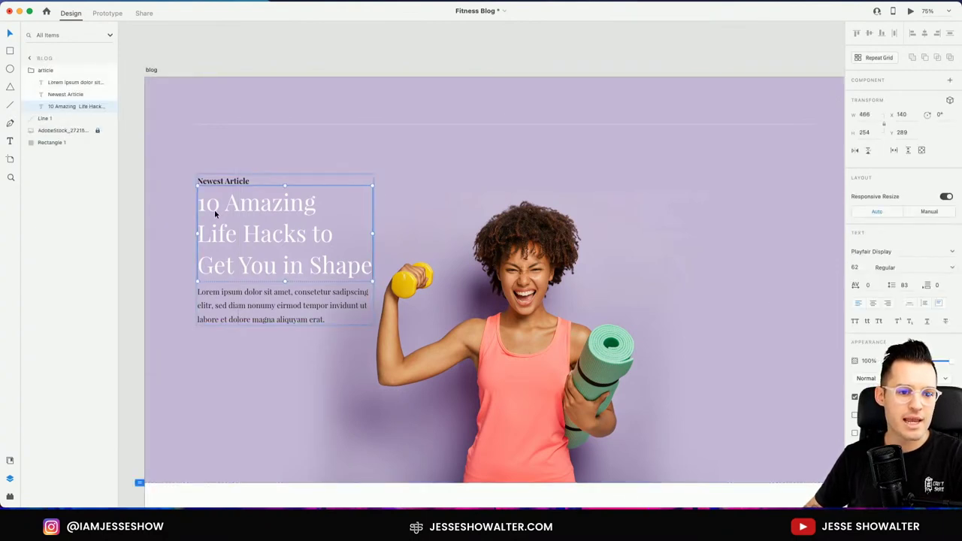
left_click(212, 181)
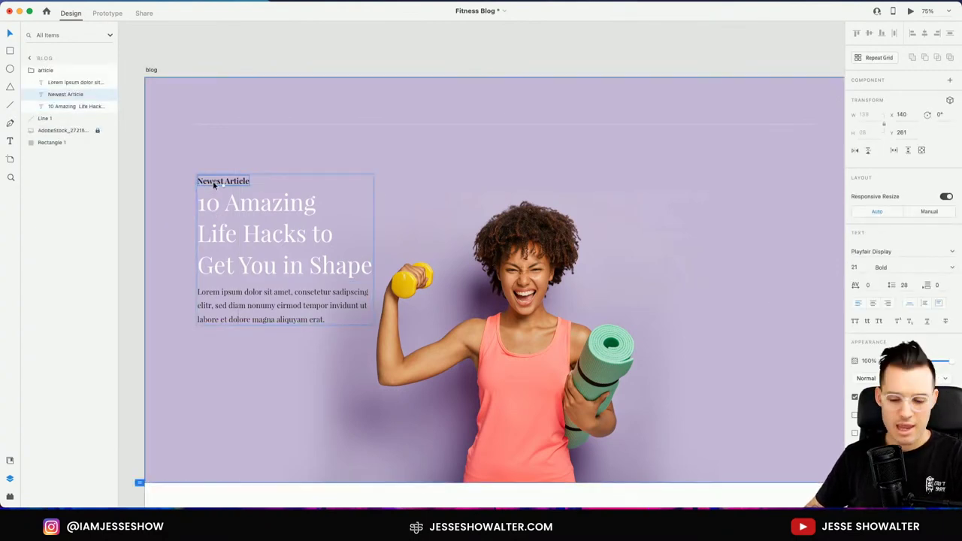
left_click(189, 69)
key("z")
left_click_drag(191, 66, 699, 229)
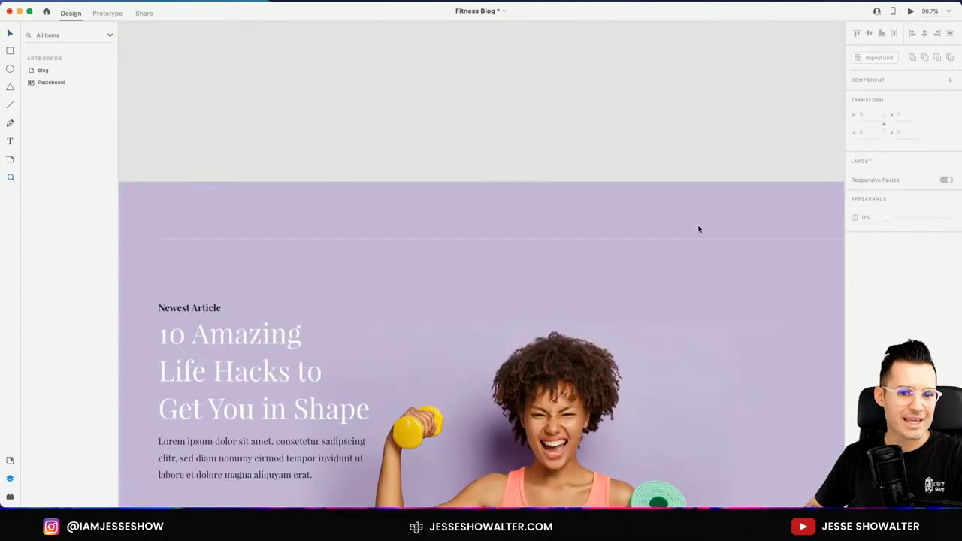
- Paste a copy of the Newest Article label at the artboard's top and retype it as 'Workouts'
key("super+v")
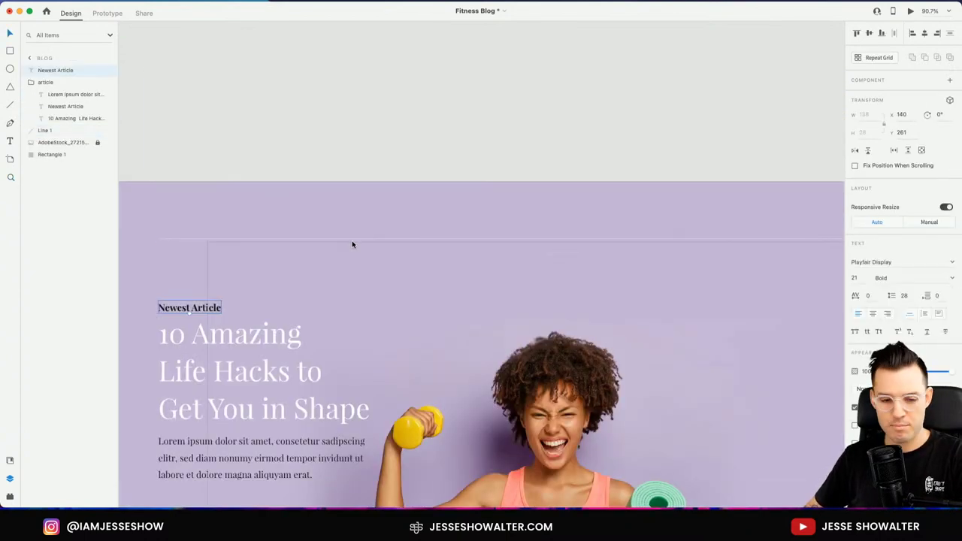
left_click_drag(177, 306, 183, 214)
double_click(184, 214)
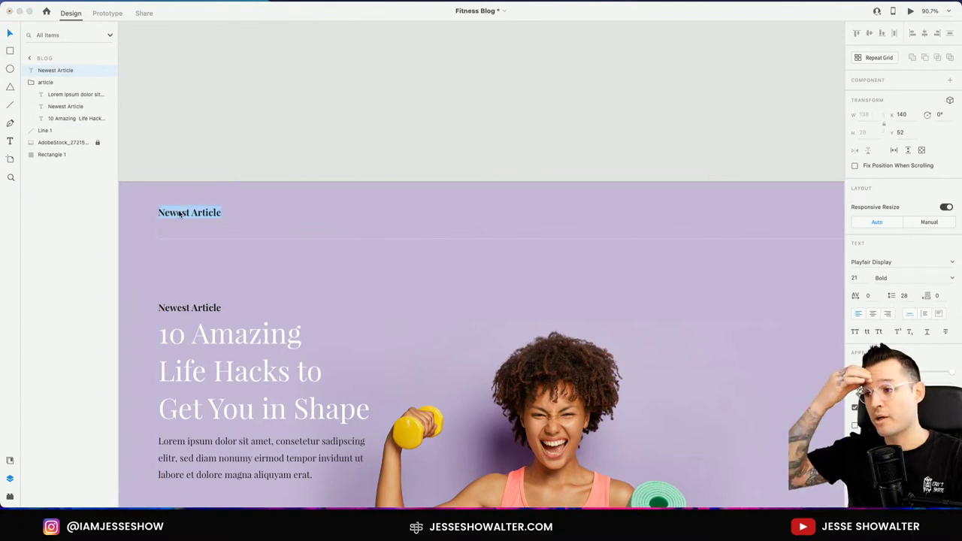
type("Workouts")
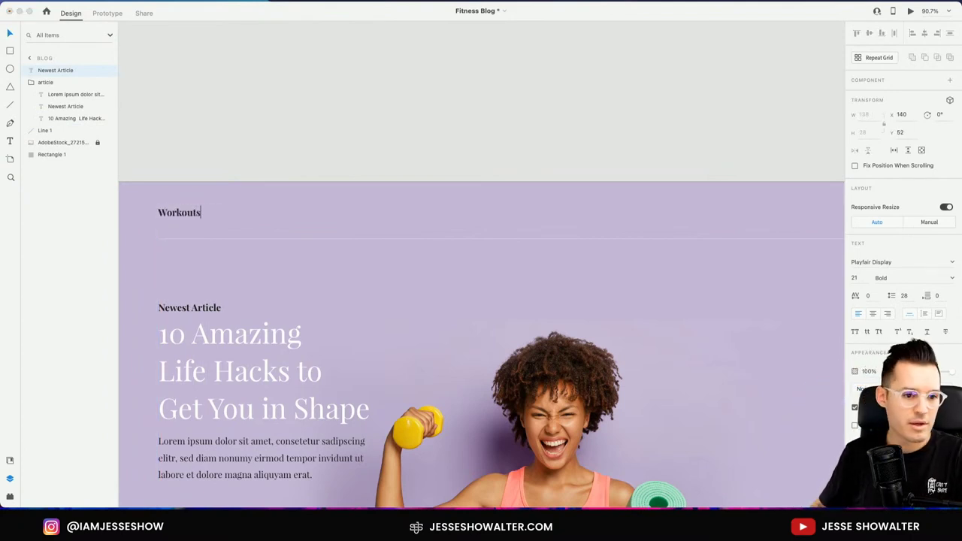
key("Escape")
- Nudge the Workouts label up 2 px and the divider line down 2 px
scroll(238, 173, "left", 2)
scroll(237, 172, "down", 1)
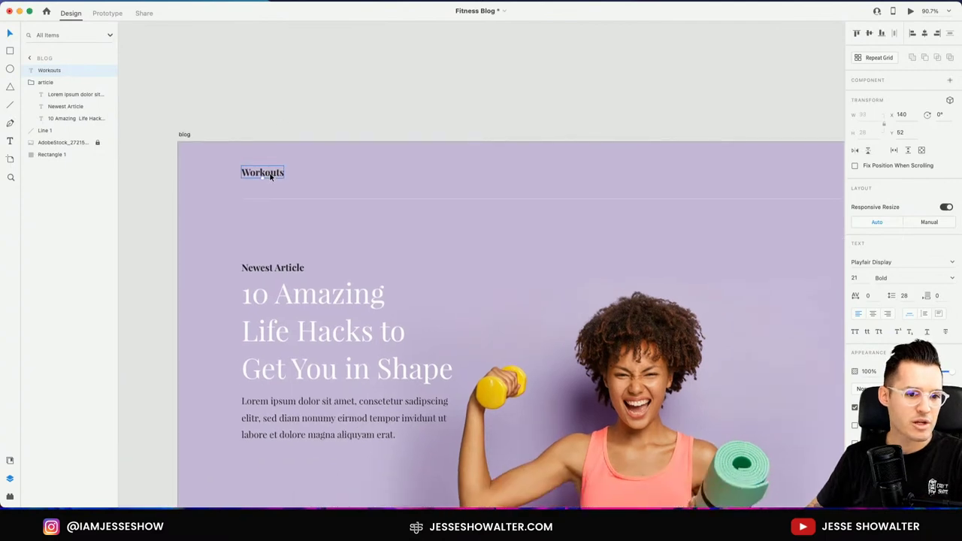
key("Up")
key("Up")
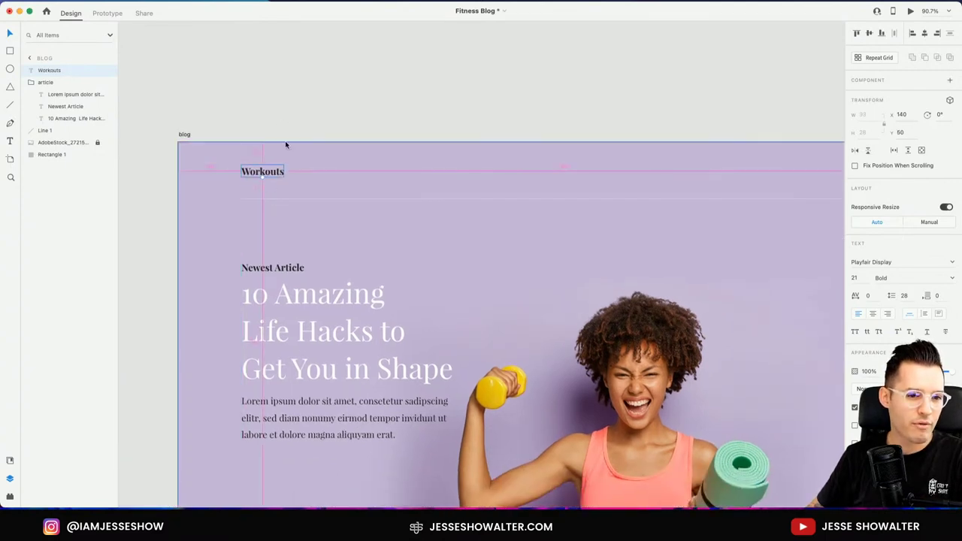
left_click(274, 200)
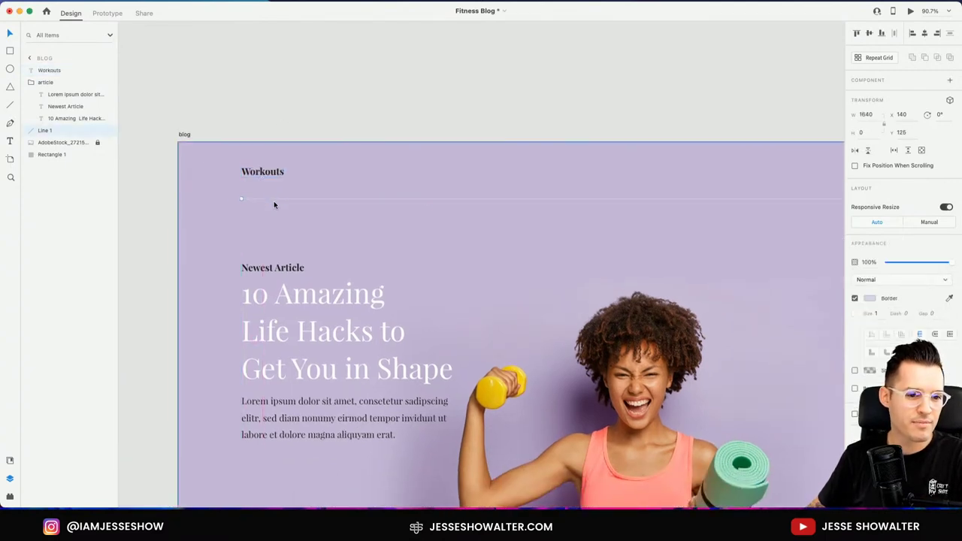
key("Down")
key("Down")
- Set the Workouts label's fill colour to #FFFFFF
left_click(262, 171)
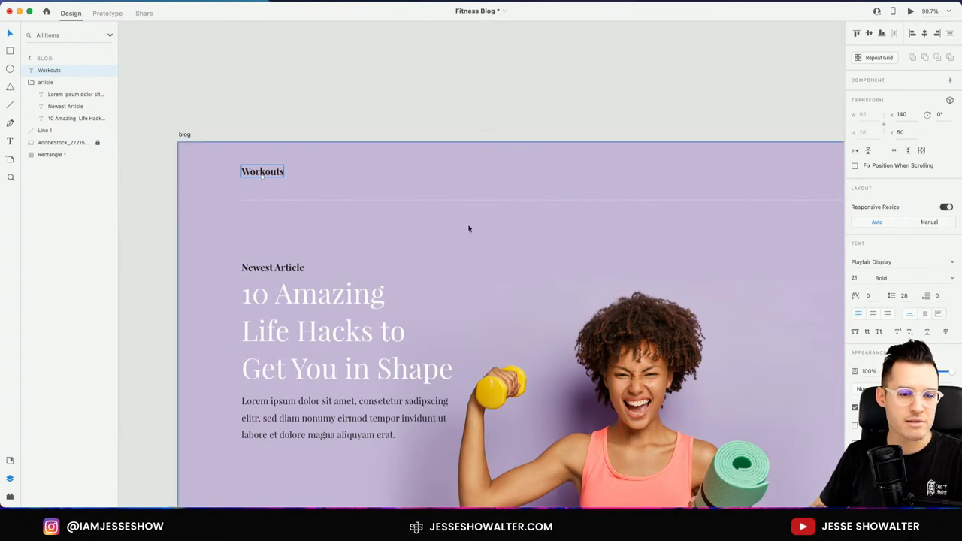
left_click(866, 407)
type("ffffff")
key("Return")
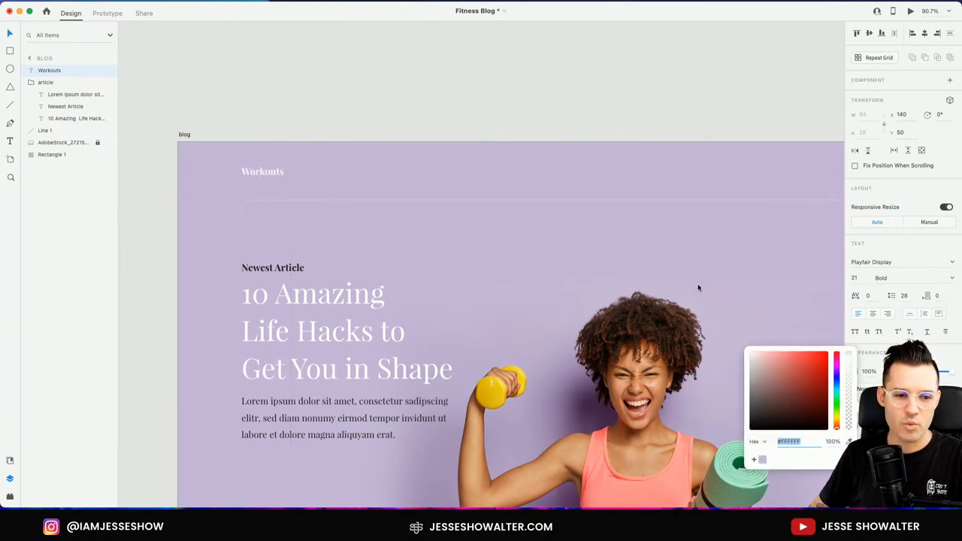
left_click(451, 106)
scroll(451, 90, "down", 3)
scroll(451, 91, "right", 3)
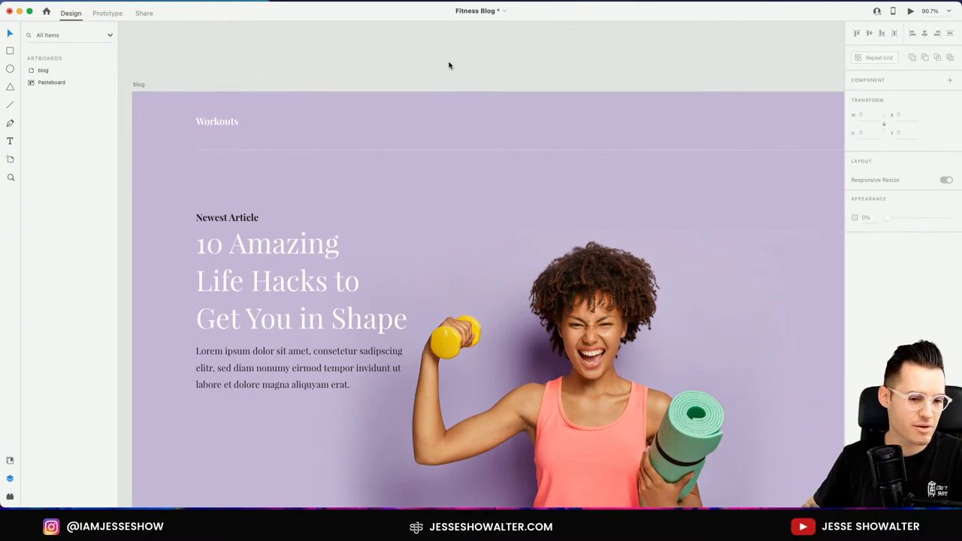
- Duplicate Workouts to its right as a 'Healthy Eating' nav link
scroll(449, 66, "left", 2)
scroll(449, 65, "down", 1)
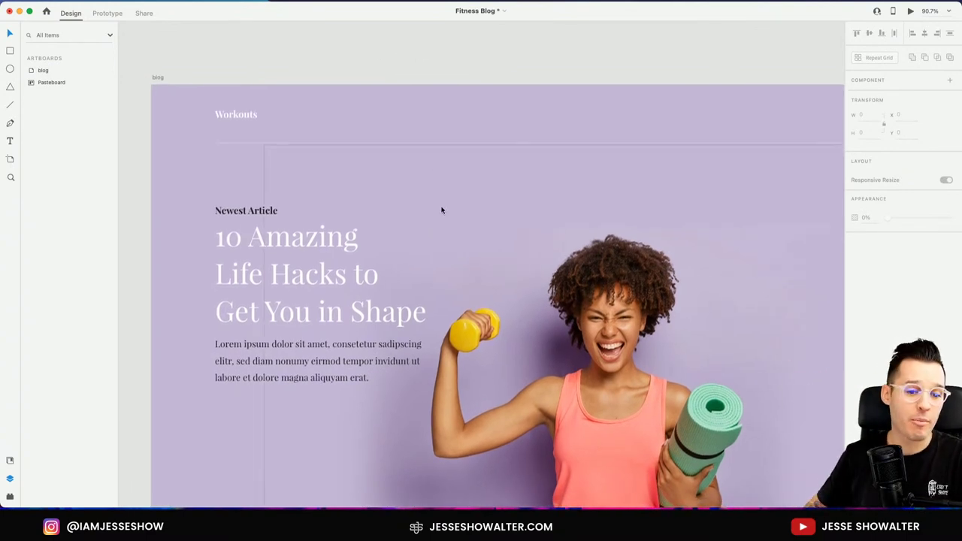
scroll(442, 211, "down", 10)
scroll(415, 208, "up", 5)
scroll(414, 208, "left", 1)
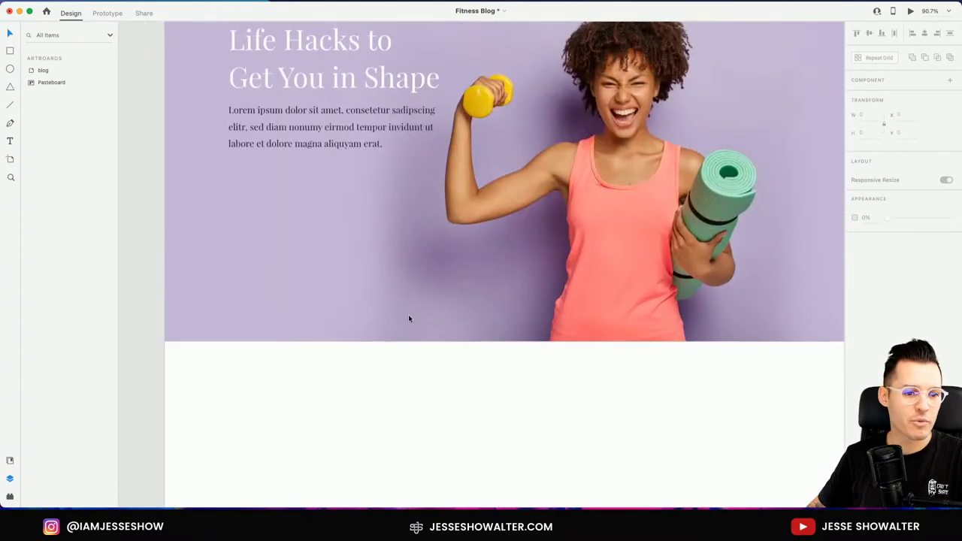
scroll(409, 318, "up", 8)
scroll(409, 318, "right", 1)
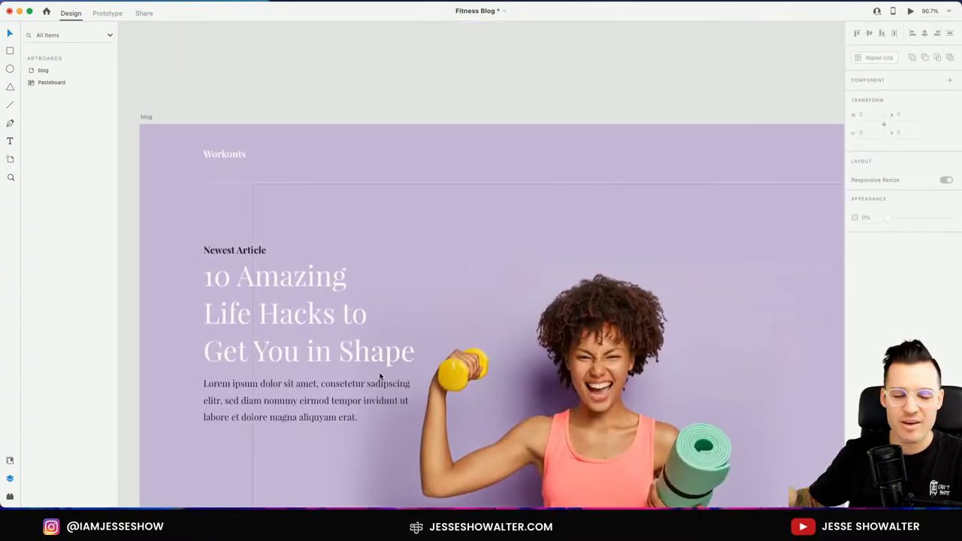
scroll(380, 376, "down", 2)
scroll(379, 376, "right", 1)
left_click(226, 147)
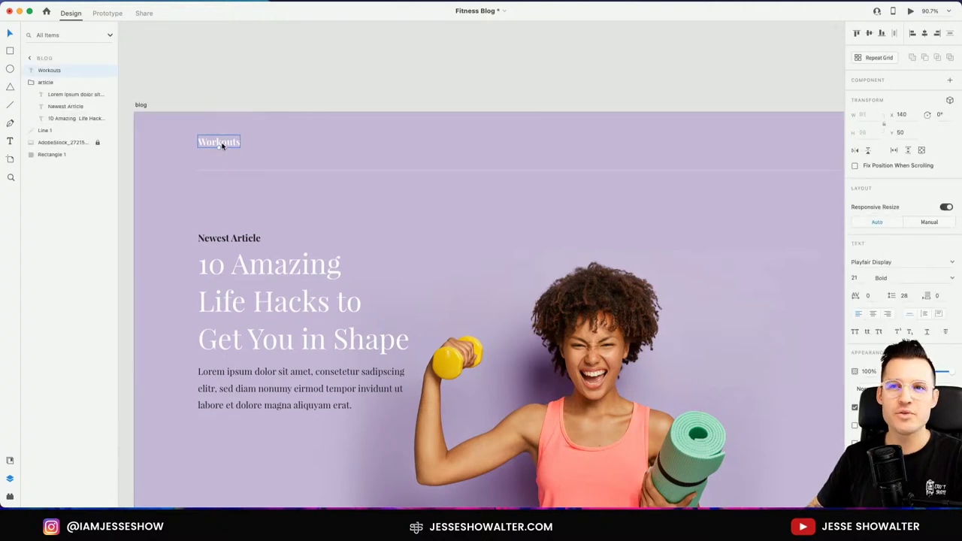
left_click_drag(222, 145, 337, 146)
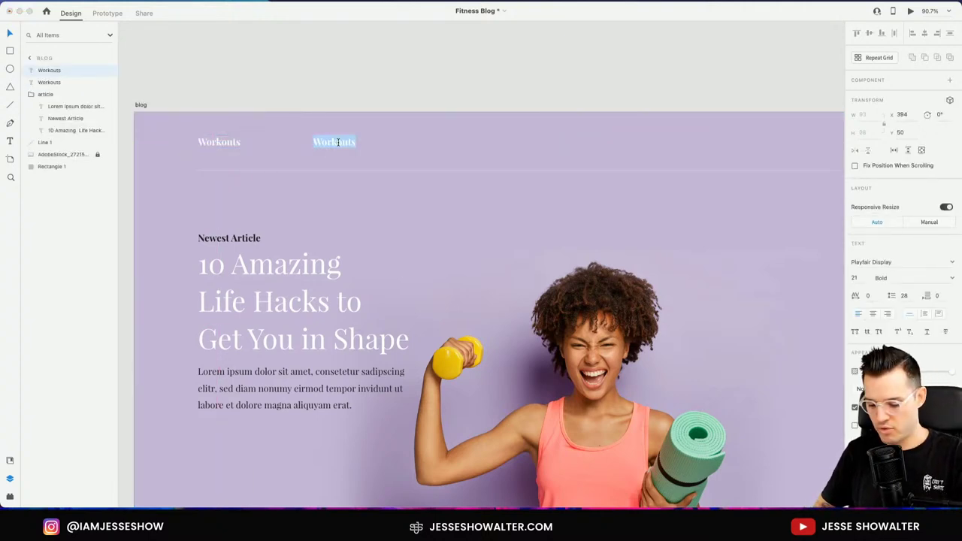
type("healthy Ea")
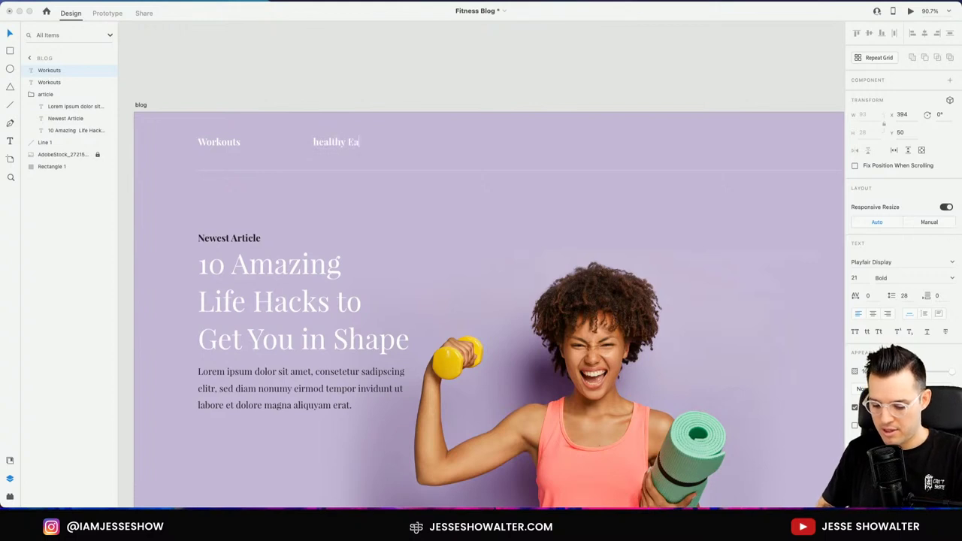
type("ting")
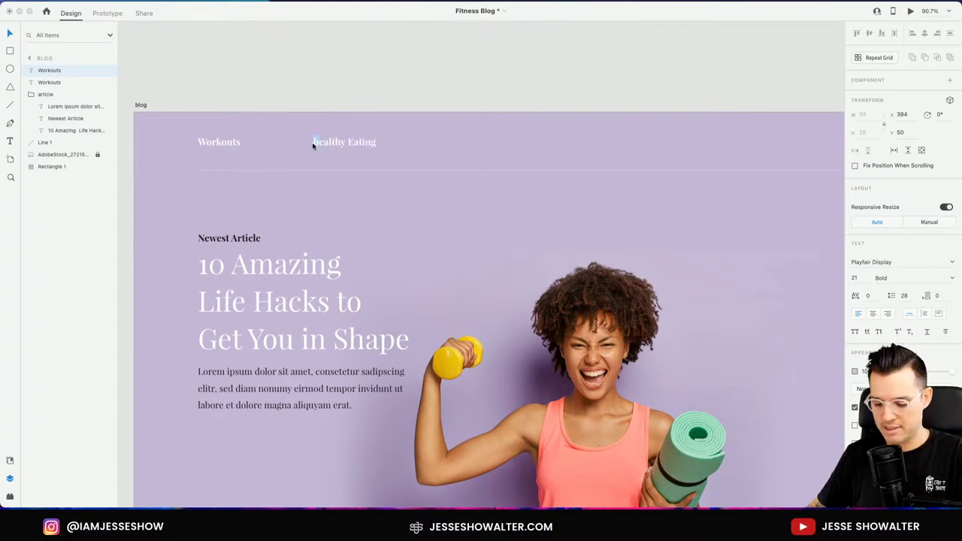
left_click(322, 95)
left_click_drag(344, 142, 343, 146)
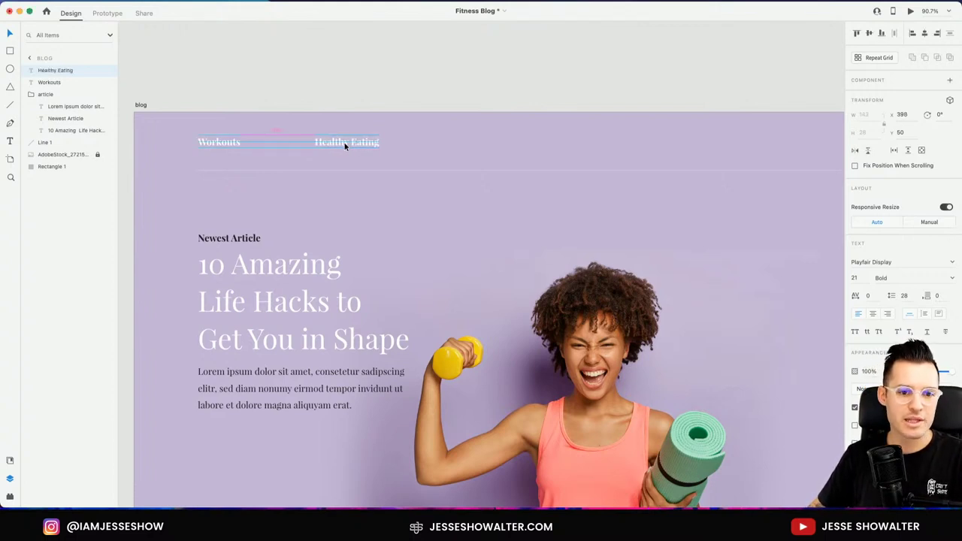
- Duplicate Healthy Eating further right as a 'Weight Training' nav link
scroll(470, 46, "right", 5)
scroll(470, 47, "down", 2)
scroll(470, 46, "down", 3)
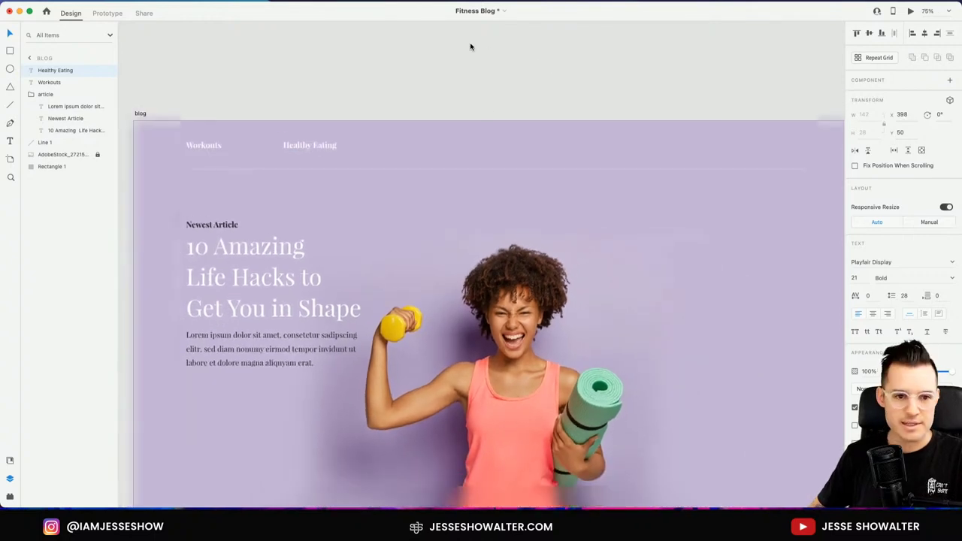
left_click_drag(296, 133, 410, 133)
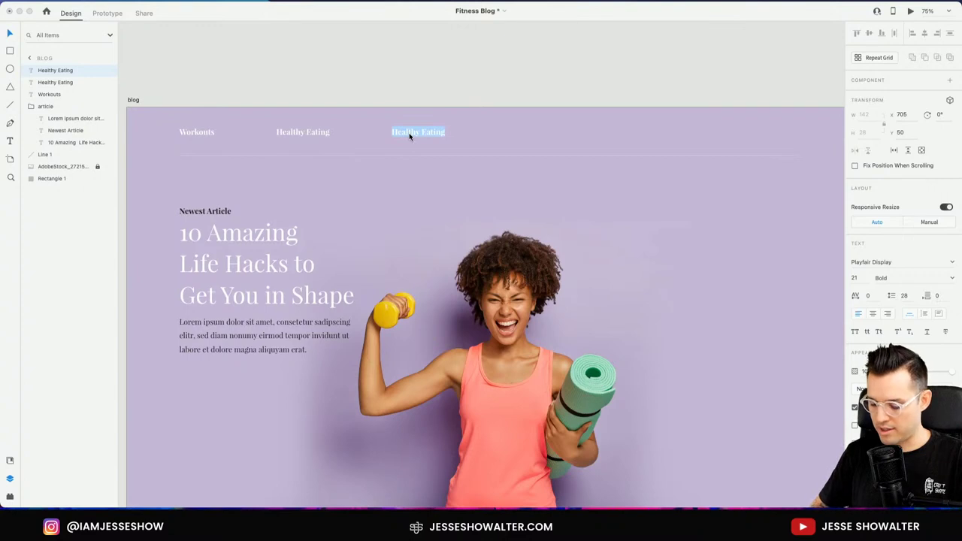
type("Weigh Training")
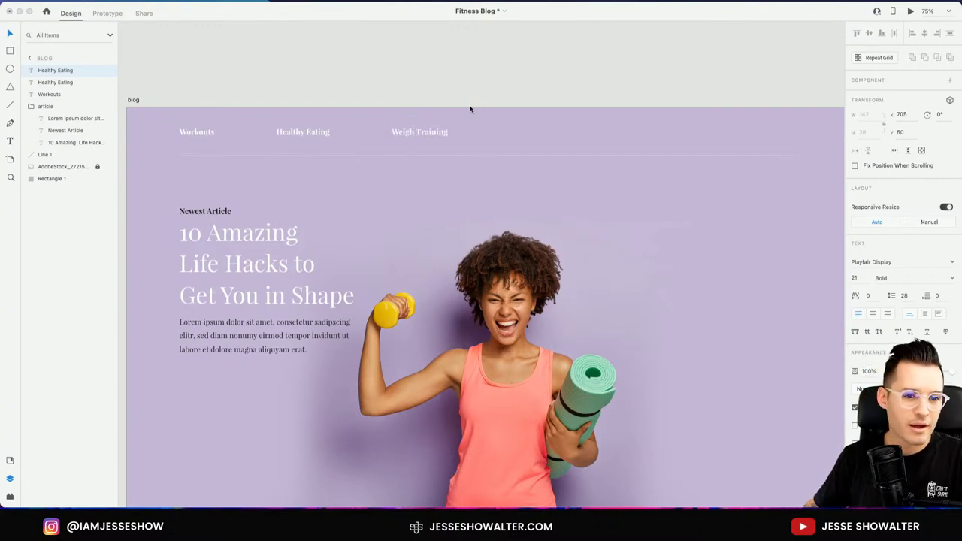
key("Escape")
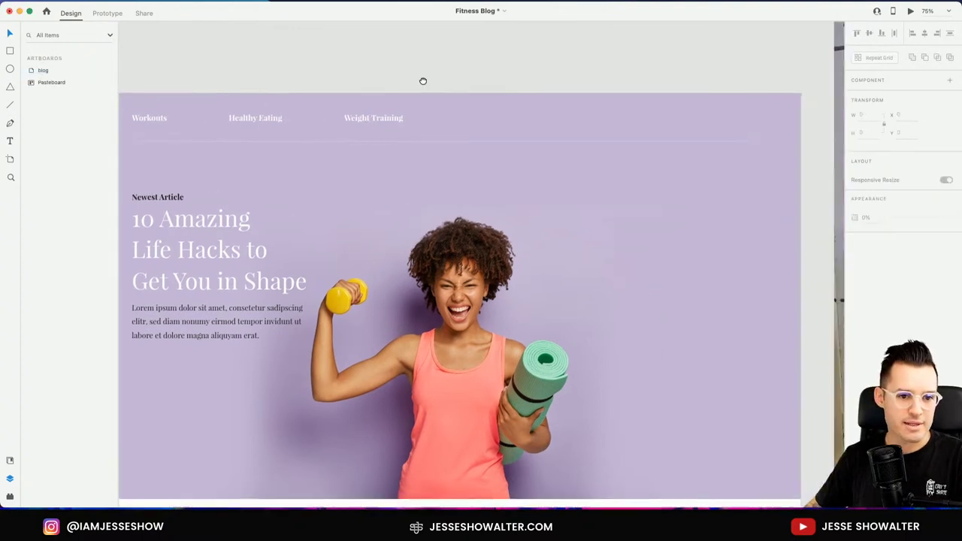
- Distribute Workouts, Healthy Eating and Weight Training evenly across the top
left_click(279, 117, "shift")
mouse_move(279, 114)
left_mouse_down()
mouse_move(247, 115)
mouse_move(265, 116)
left_mouse_up()
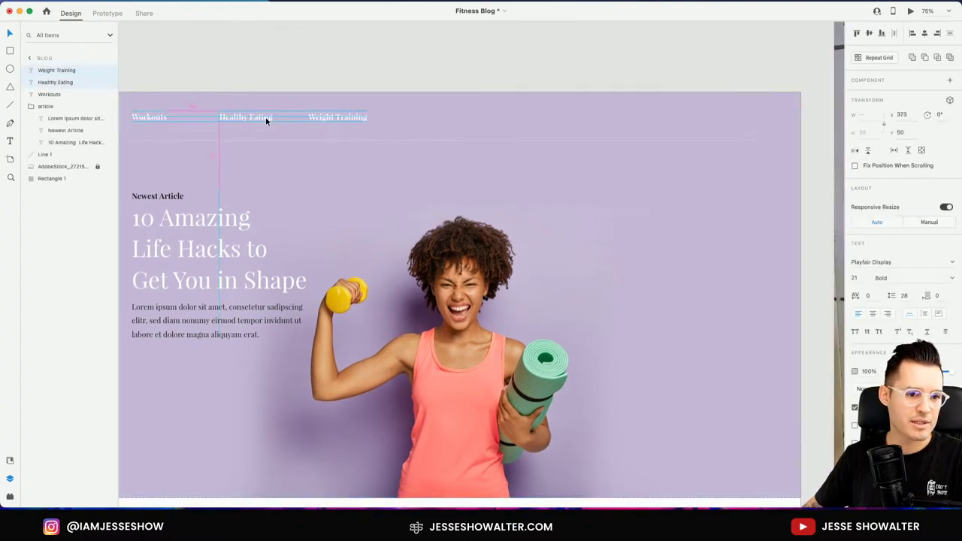
left_click(153, 117, "shift")
left_click(895, 32)
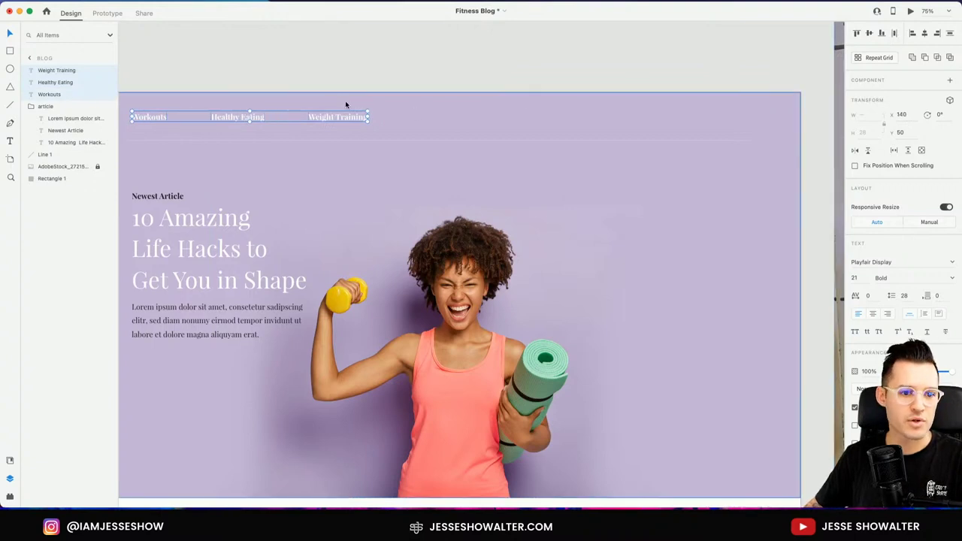
- Duplicate Weight Training and centre the copy horizontally on the artboard
left_click(340, 97)
left_click(335, 116)
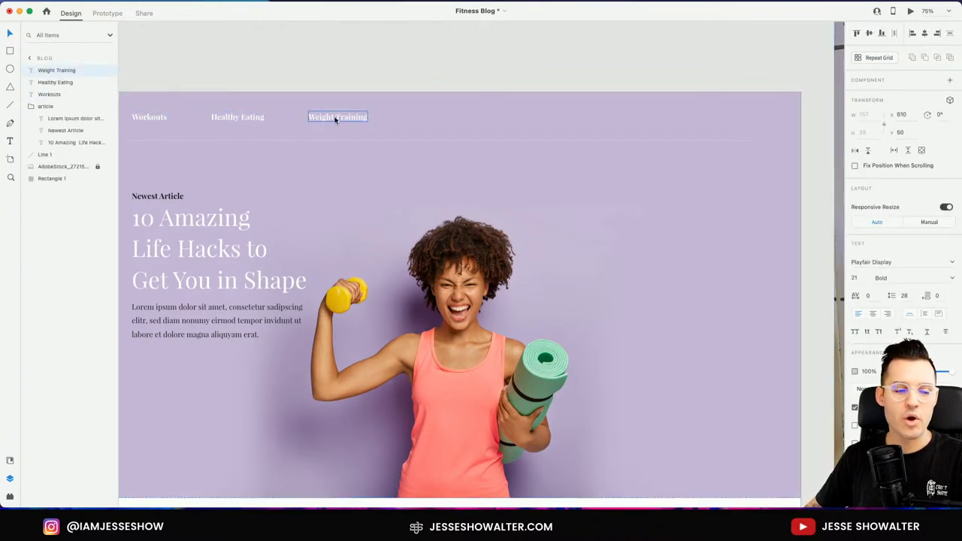
left_click_drag(334, 118, 469, 129)
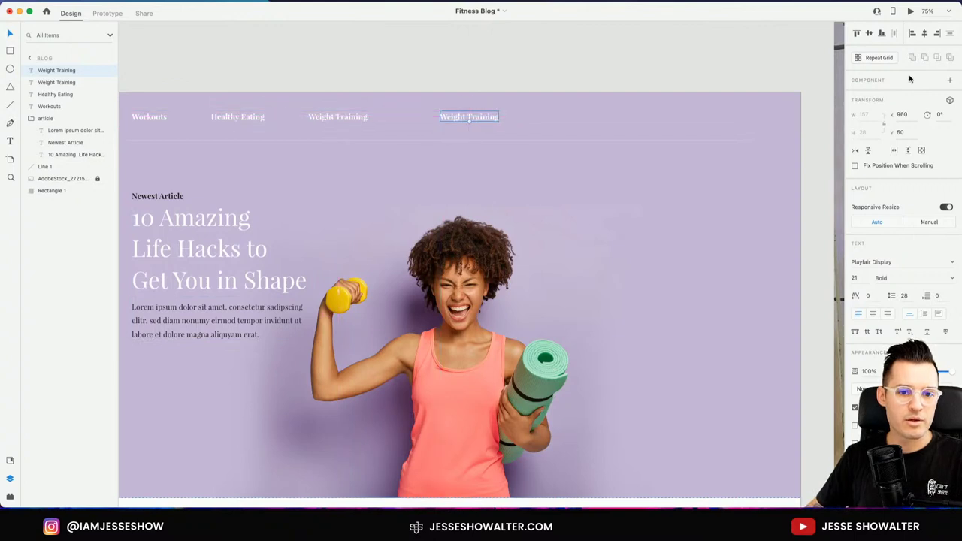
left_click(924, 33)
- Enlarge the copy to 40 pt and shorten the third nav link to 'Training'
left_click_drag(441, 122, 441, 131)
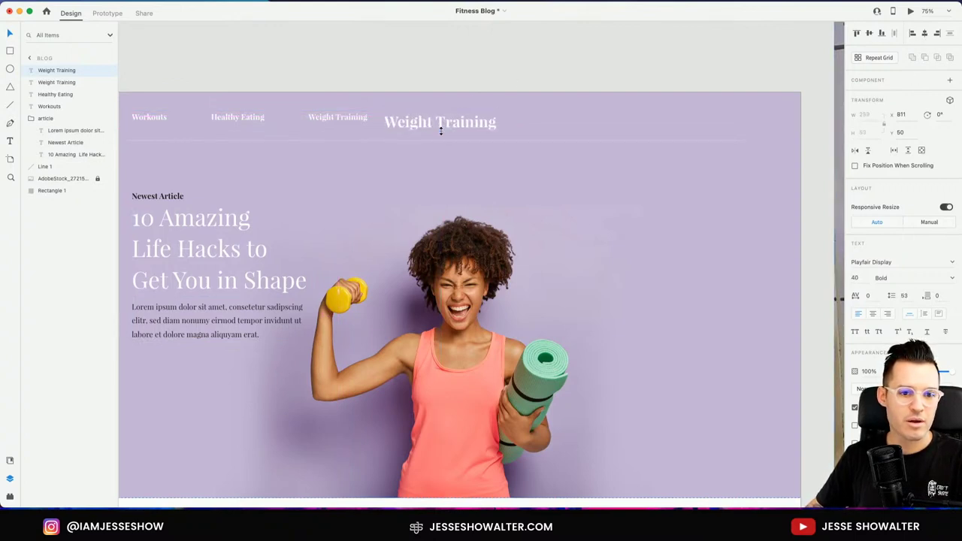
double_click(346, 118)
left_click_drag(331, 120, 305, 116)
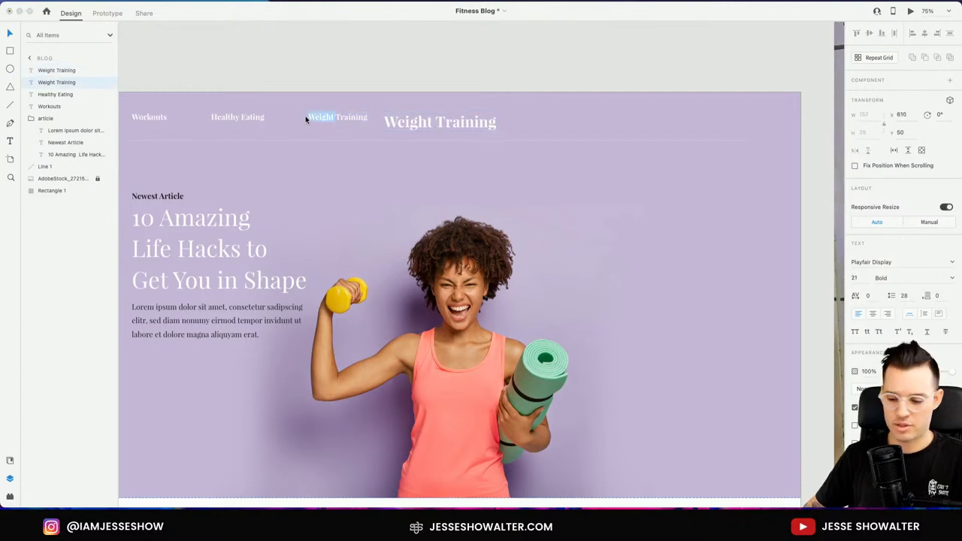
key("BackSpace")
key("Escape")
- Move the large copy up onto the nav row and retype it as 'Empowr'
left_click_drag(473, 127, 474, 122)
double_click(475, 120)
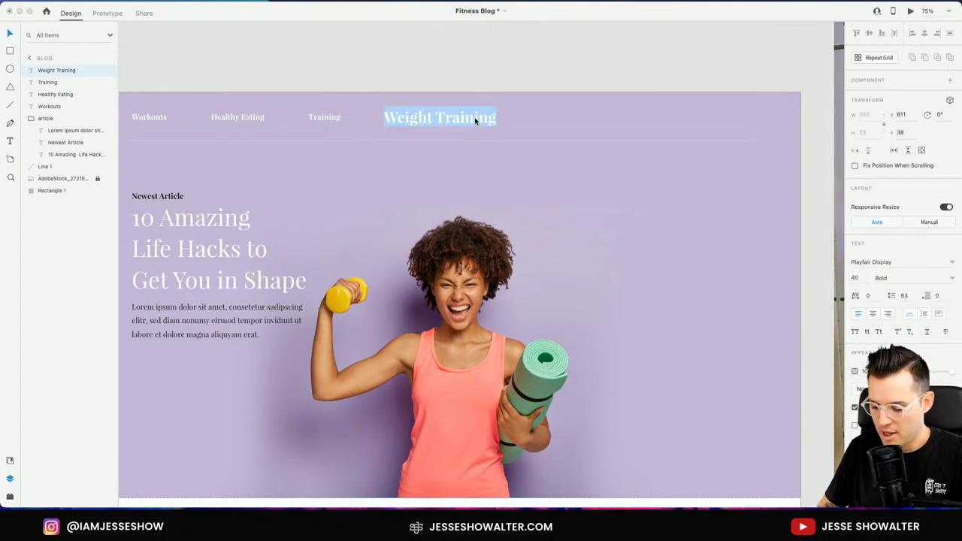
type("Empowe")
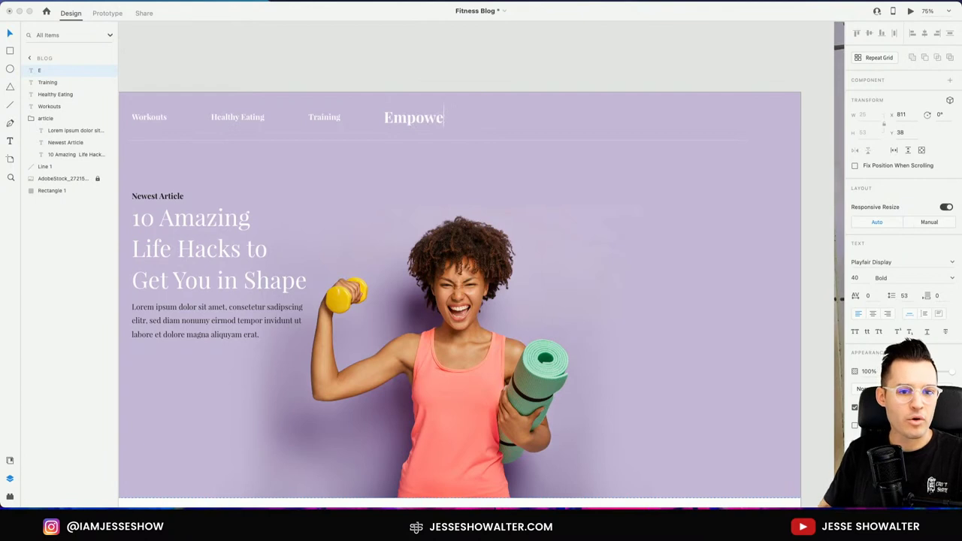
key("BackSpace")
type("r")
key("BackSpace")
type("er")
key("Escape")
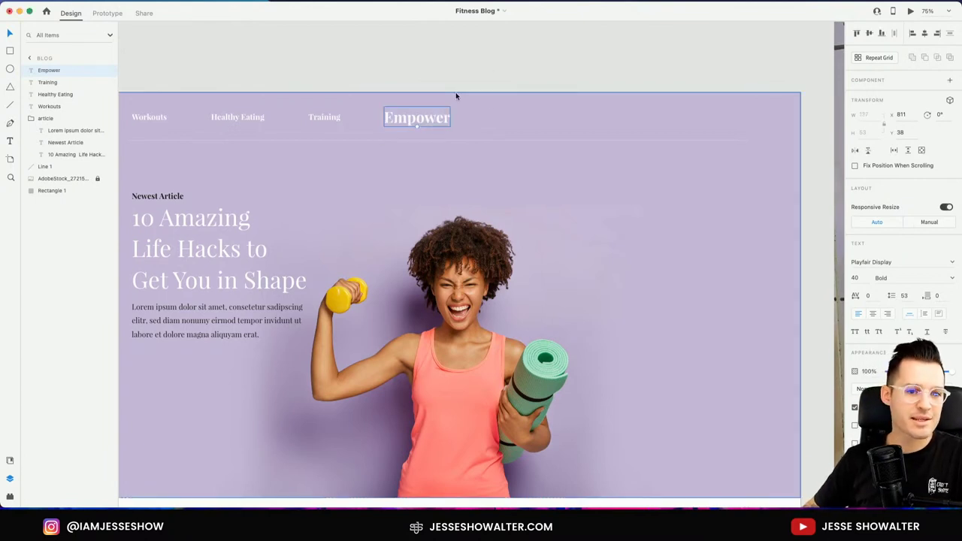
double_click(443, 118)
left_click(443, 123)
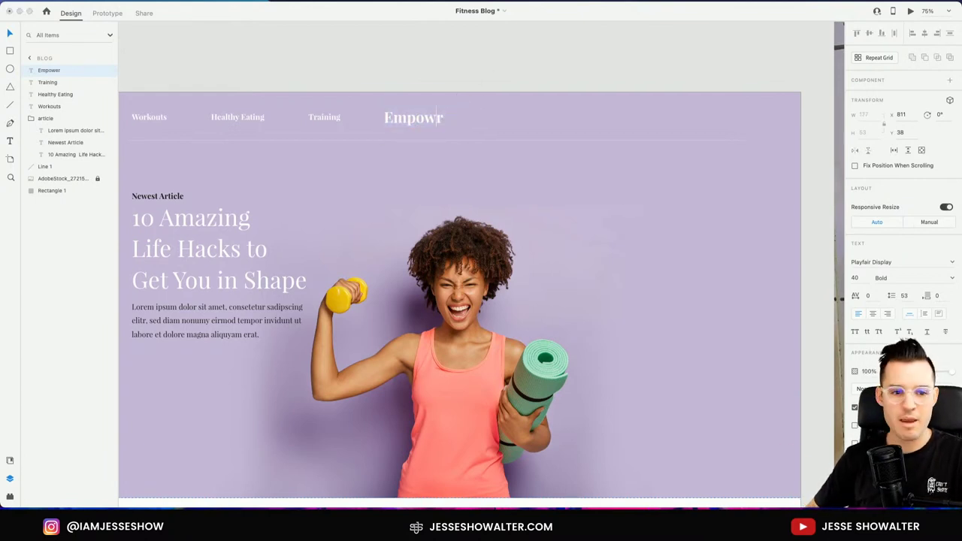
left_click(454, 86)
- Enlarge the Empowr logo to about 49 pt and line it up with the nav links
left_click(413, 124)
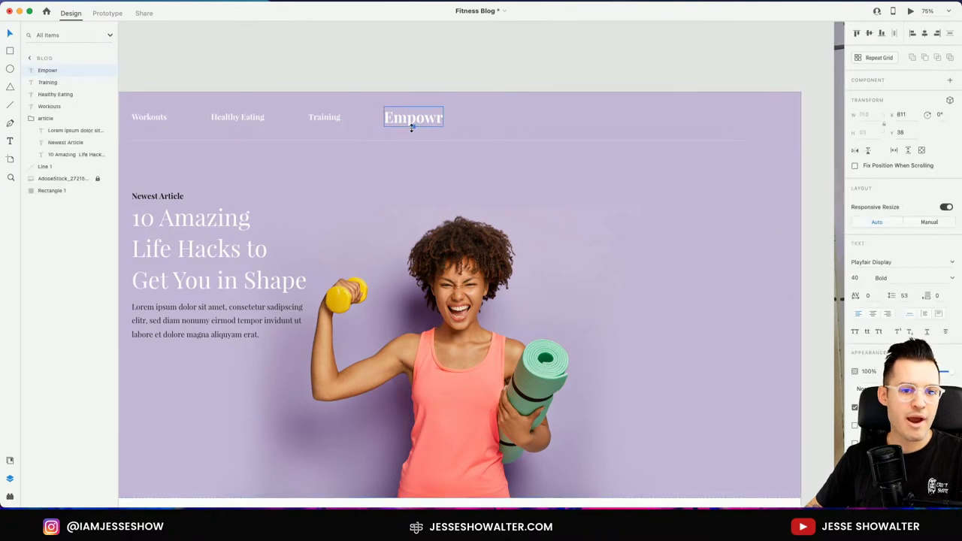
left_click_drag(412, 128, 412, 134)
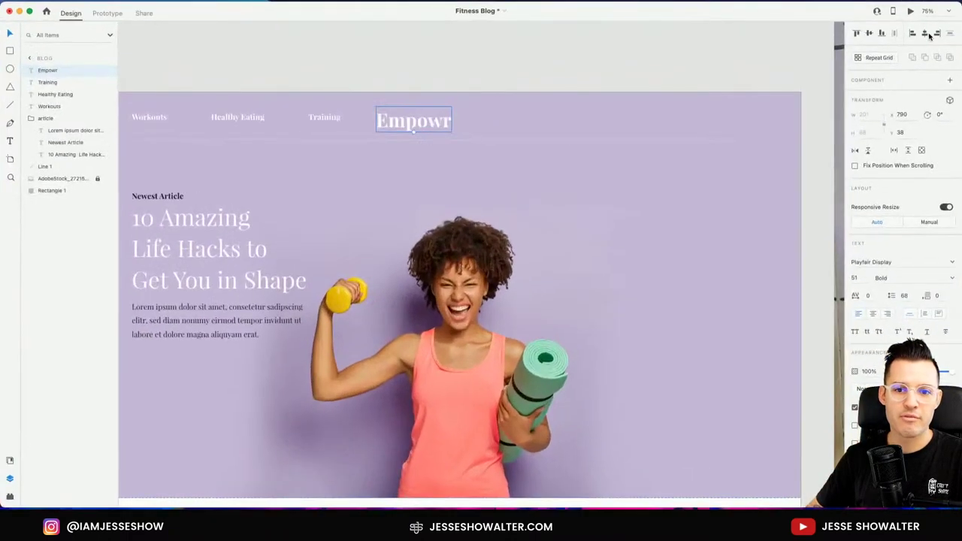
left_click(929, 36)
left_click_drag(458, 120, 460, 114)
left_click(466, 85)
scroll(519, 206, "down", 3)
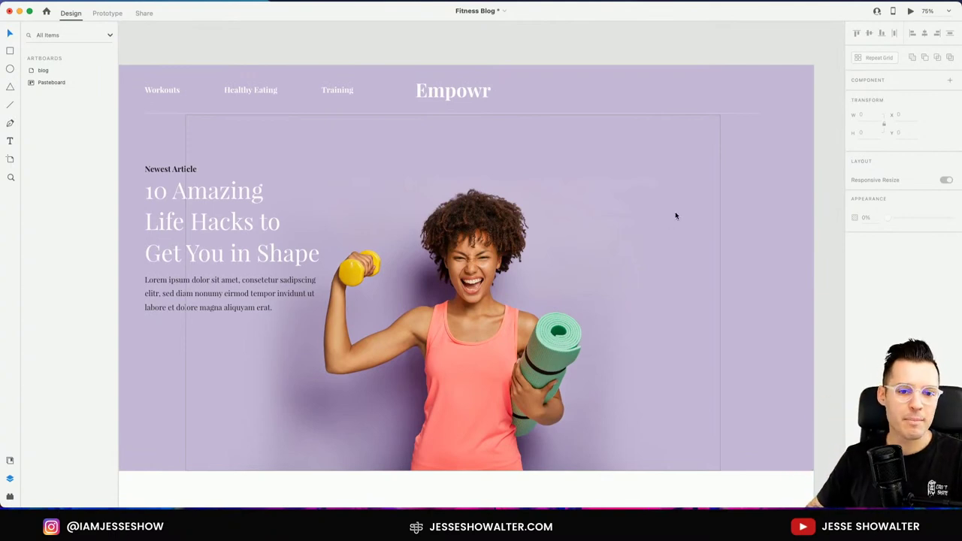
left_click(204, 127)
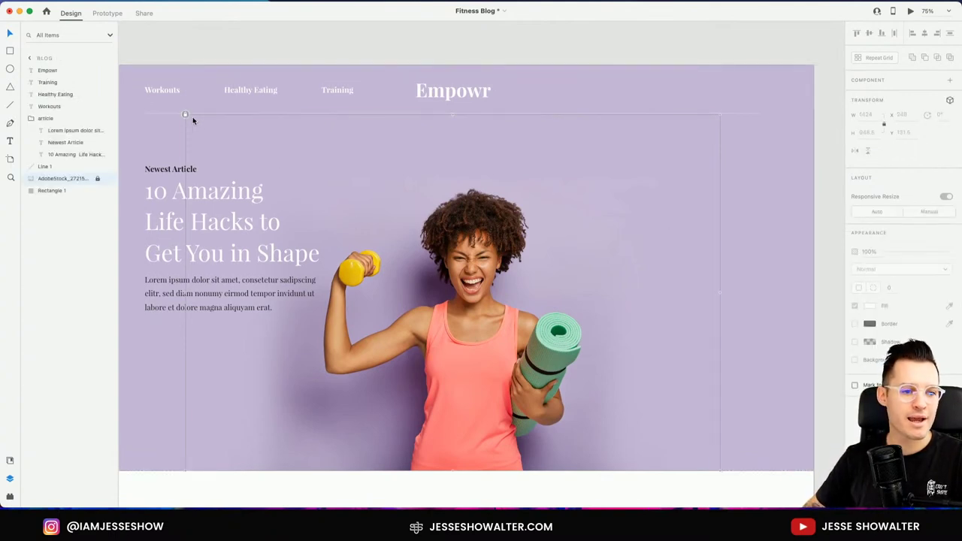
- Unlock the hero photo, enlarge it to about 1731 × 1154 and shift it right
left_click(186, 115)
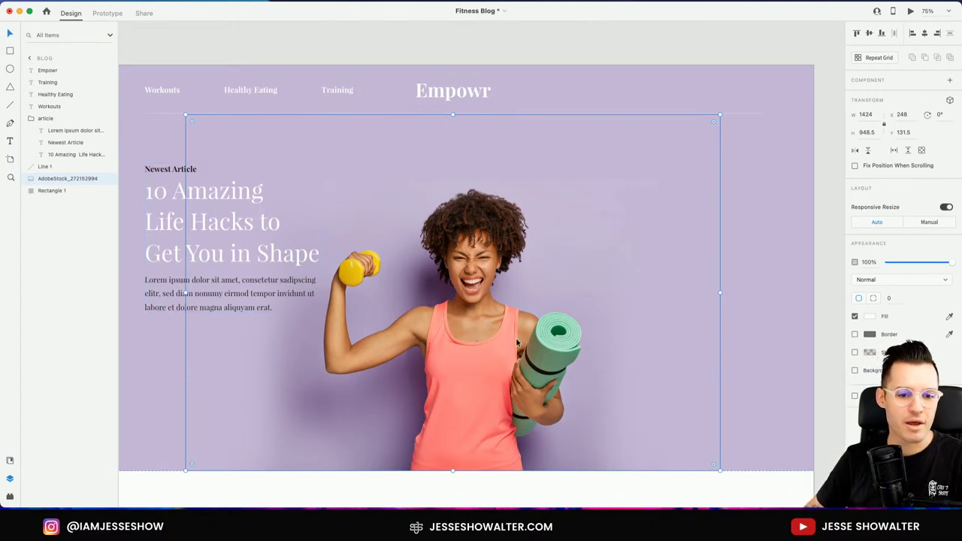
left_click_drag(517, 343, 617, 343)
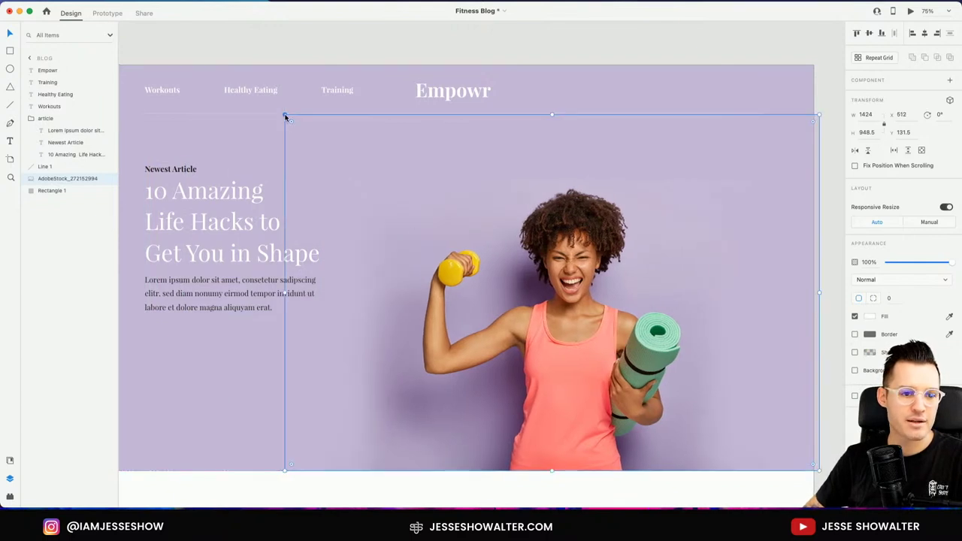
left_click_drag(285, 116, 169, 38)
left_click_drag(568, 351, 605, 351)
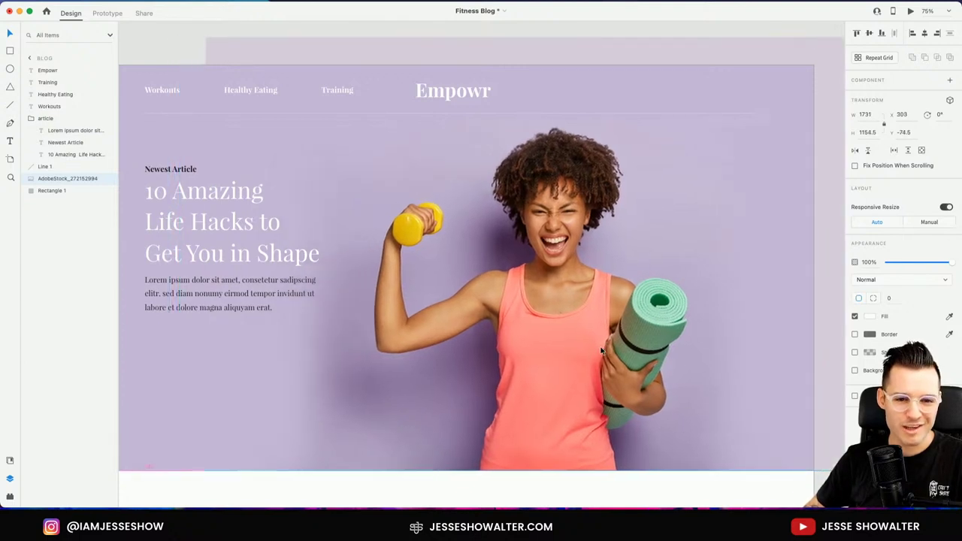
key("Escape")
- Nudge the article text group up slightly
left_click(213, 227)
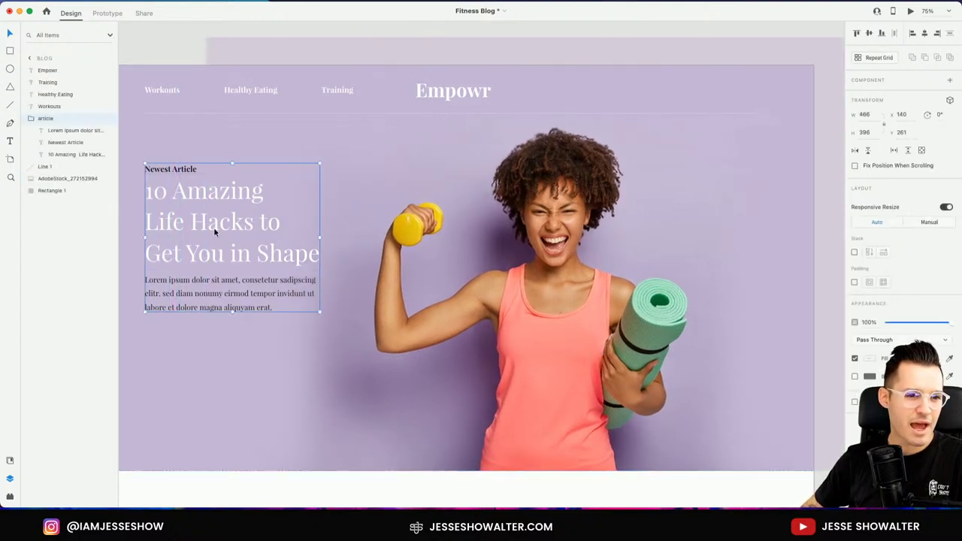
scroll(223, 236, "left", 5)
scroll(223, 236, "up", 1)
left_click_drag(272, 251, 273, 243)
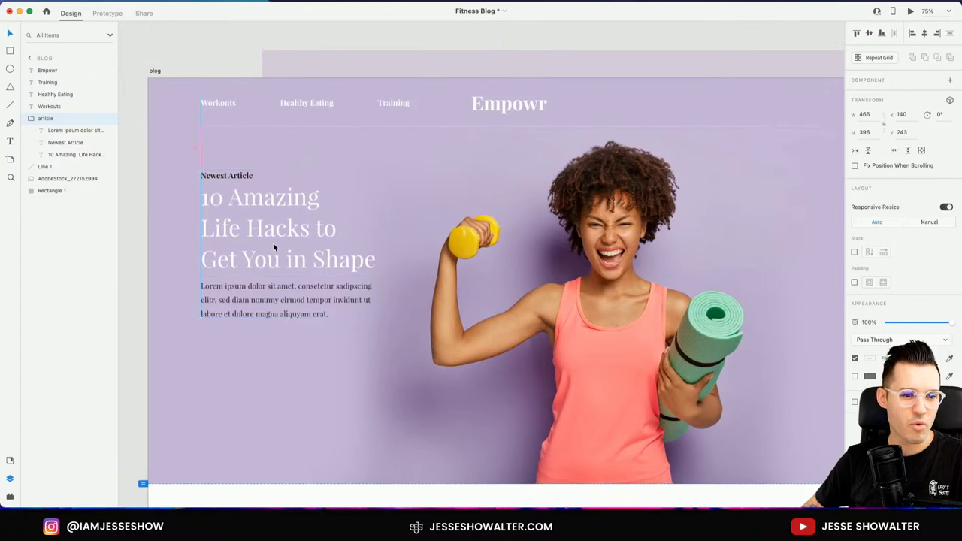
scroll(544, 333, "right", 5)
key("Escape")
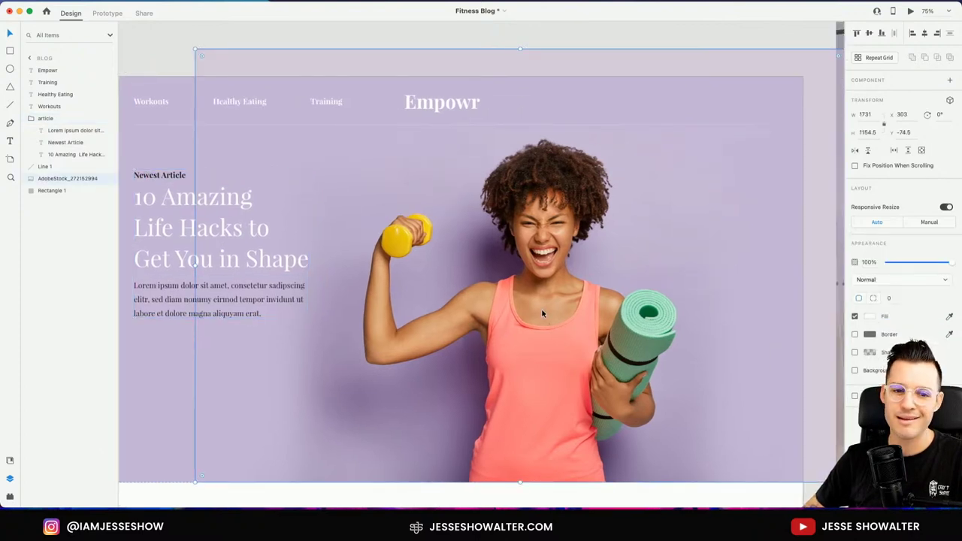
left_click(330, 101)
- Duplicate the Workouts, Healthy Eating and Training links to the right of the Empowr logo
left_click(221, 100, "shift")
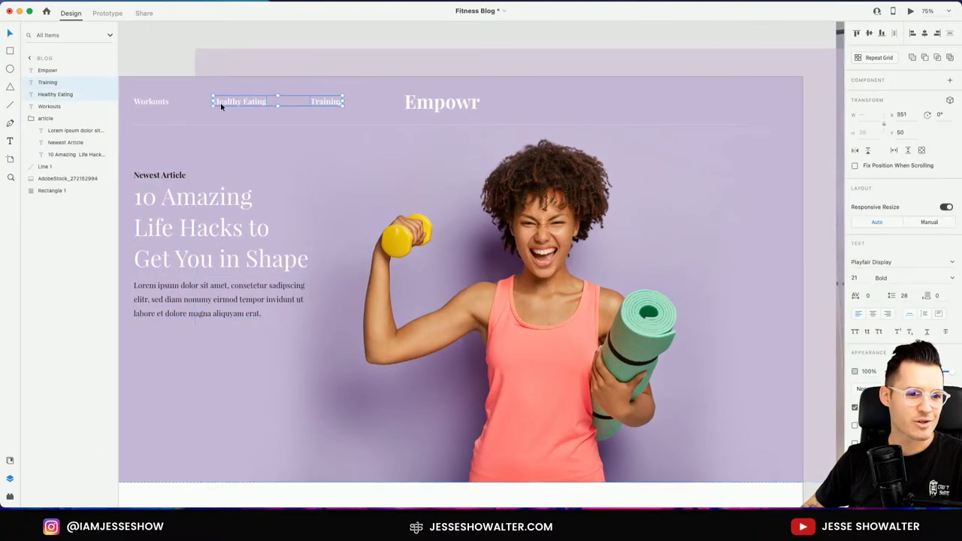
left_click(160, 105, "shift")
left_click_drag(233, 105, 648, 118)
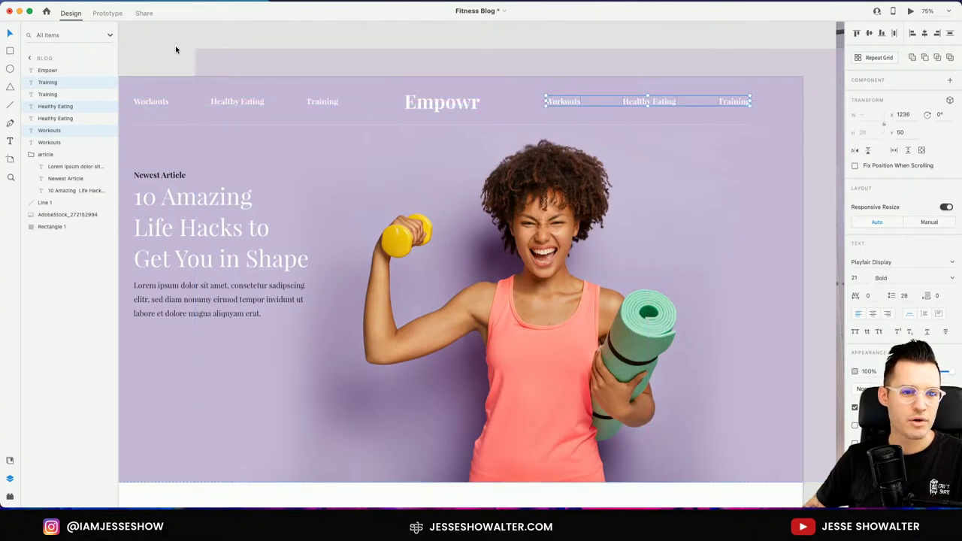
left_click(236, 47)
scroll(236, 47, "left", 3)
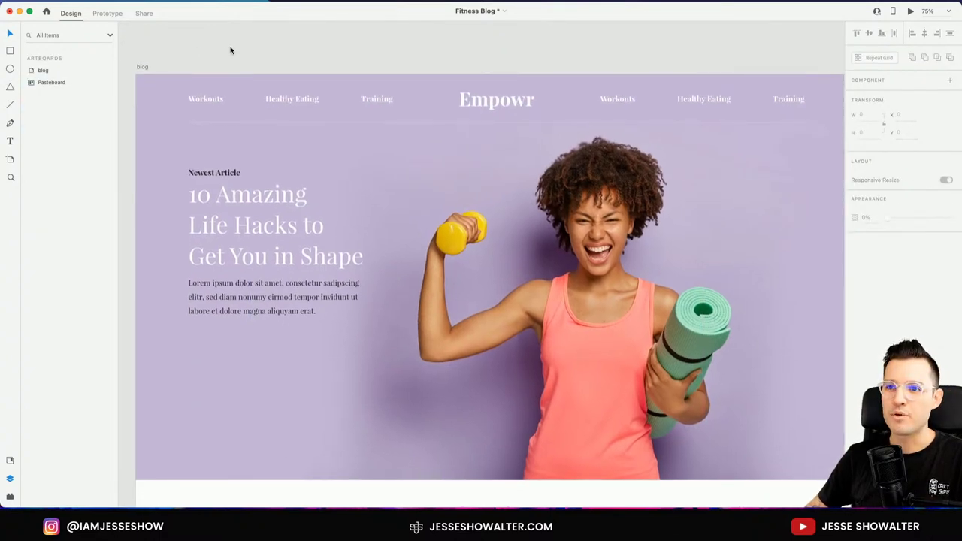
- Group all nav texts with the divider line and name the group 'nav'
left_click(215, 122)
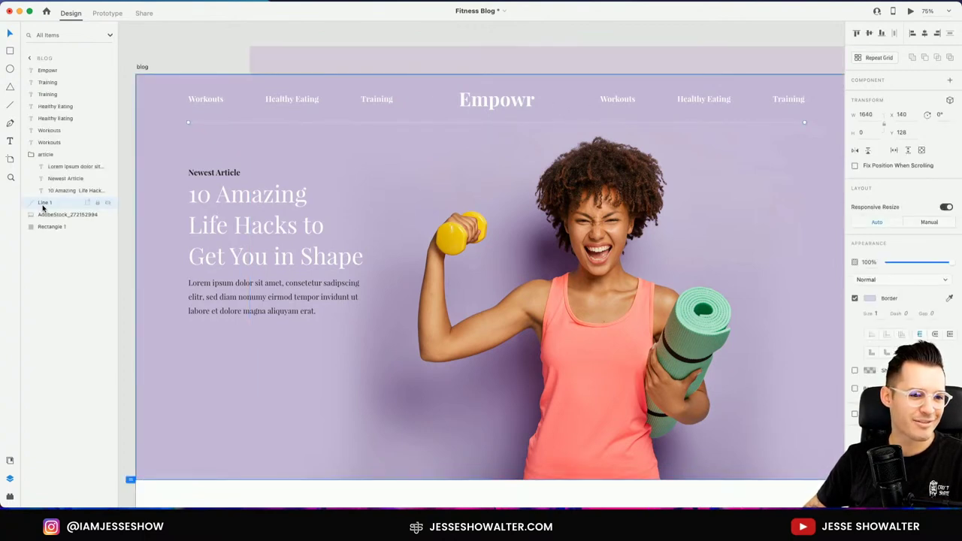
left_click_drag(43, 208, 50, 150)
left_click(54, 72, "shift")
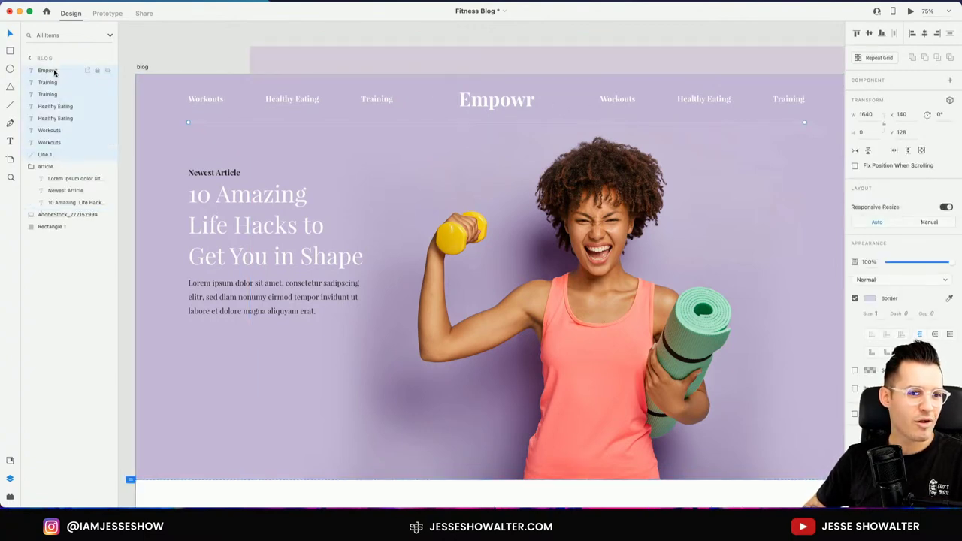
key("super+g")
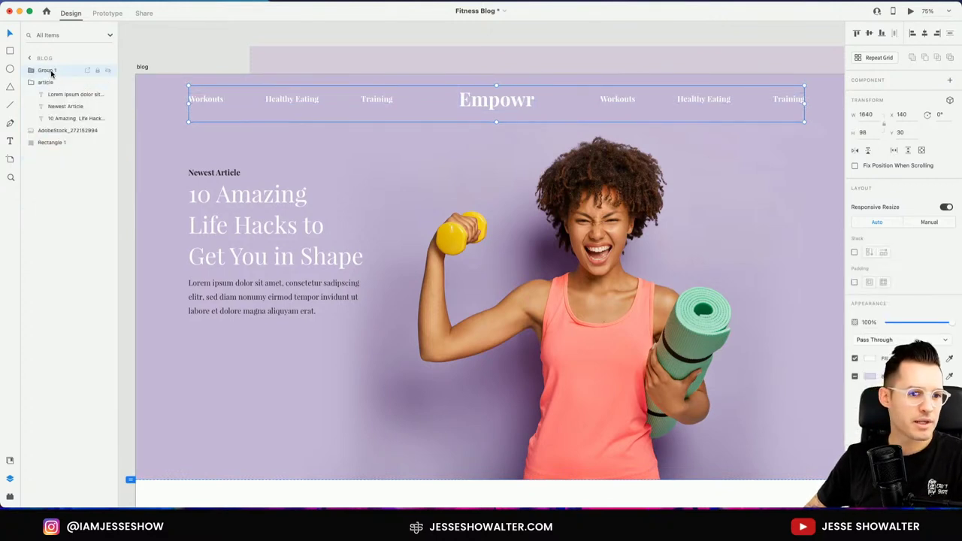
double_click(50, 70)
type("nav")
key("Return")
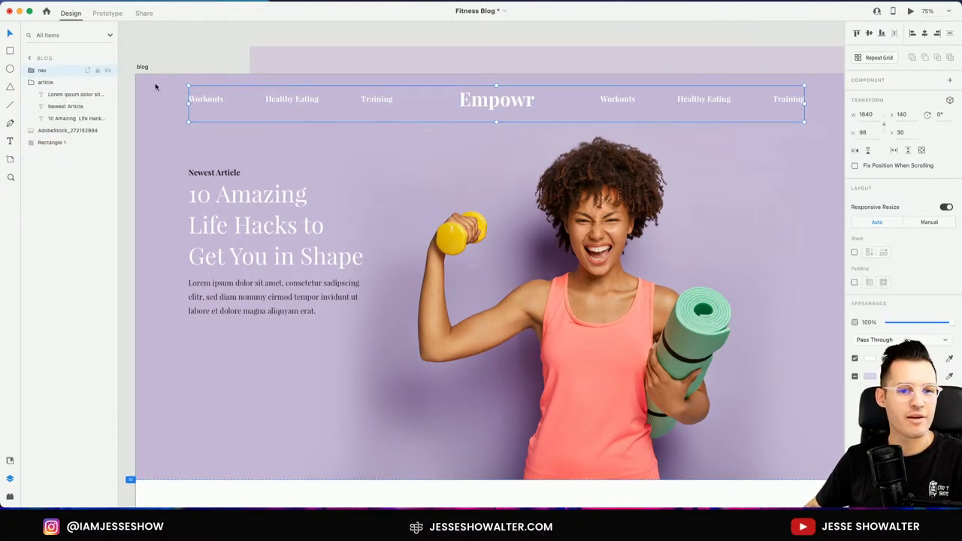
left_click(173, 50)
scroll(226, 188, "right", 1)
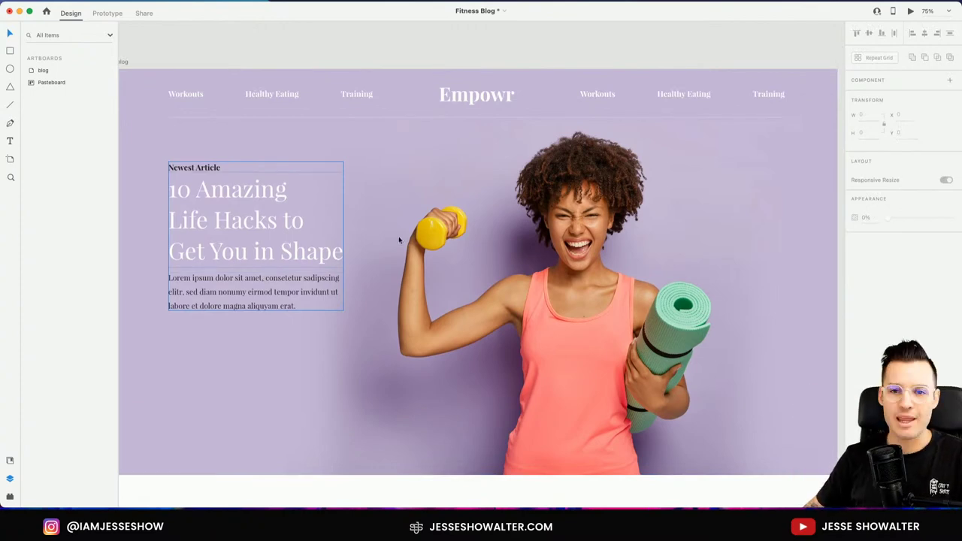
- Resize the hero photo to 1772 × 1181.5 and position it at X 338
scroll(398, 239, "right", 10)
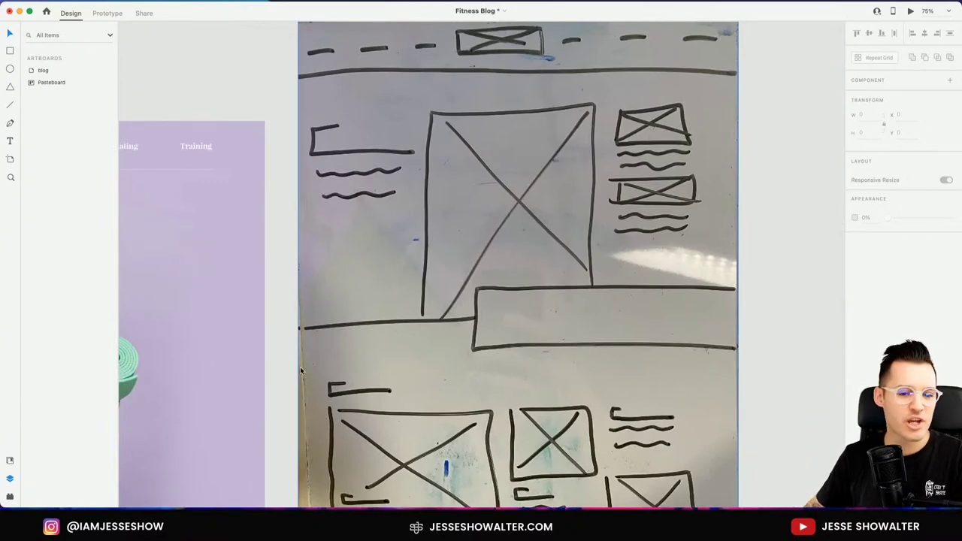
scroll(308, 317, "left", 10)
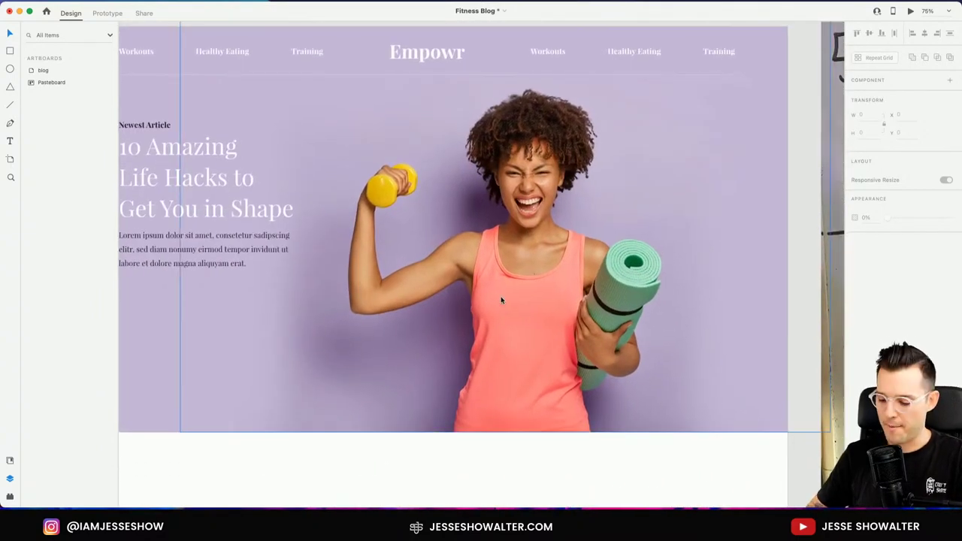
scroll(501, 300, "down", 3)
left_click(483, 261)
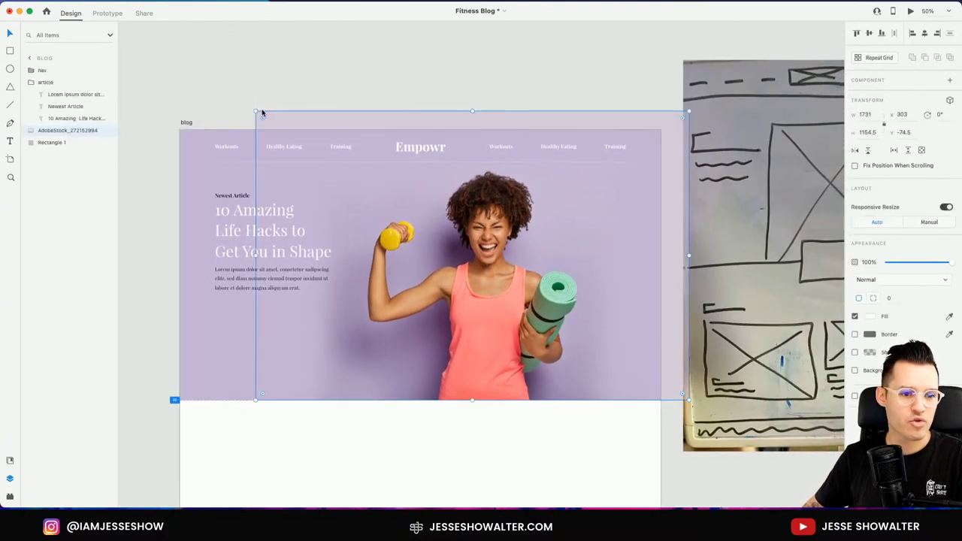
left_click_drag(256, 112, 230, 96)
left_click_drag(477, 259, 495, 261)
left_click_drag(55, 134, 56, 68)
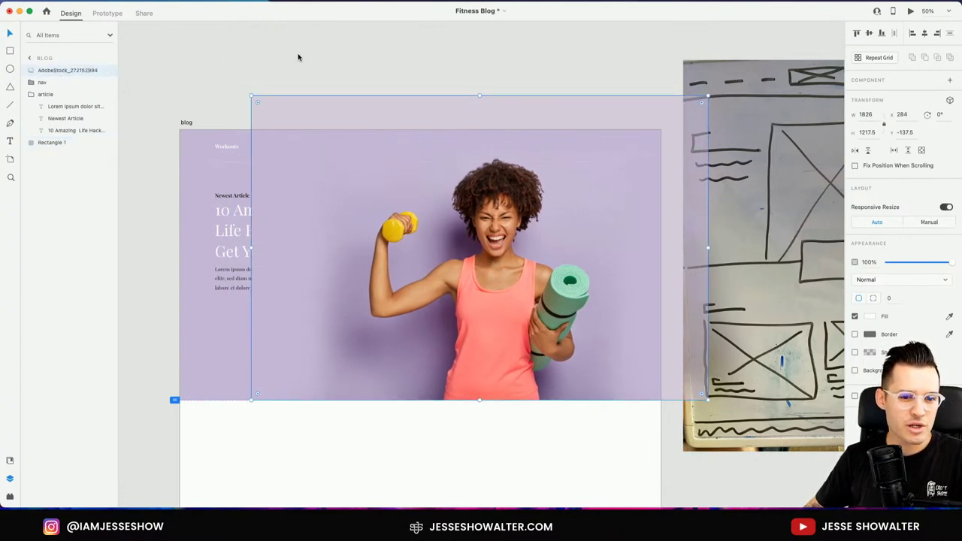
key("super+z")
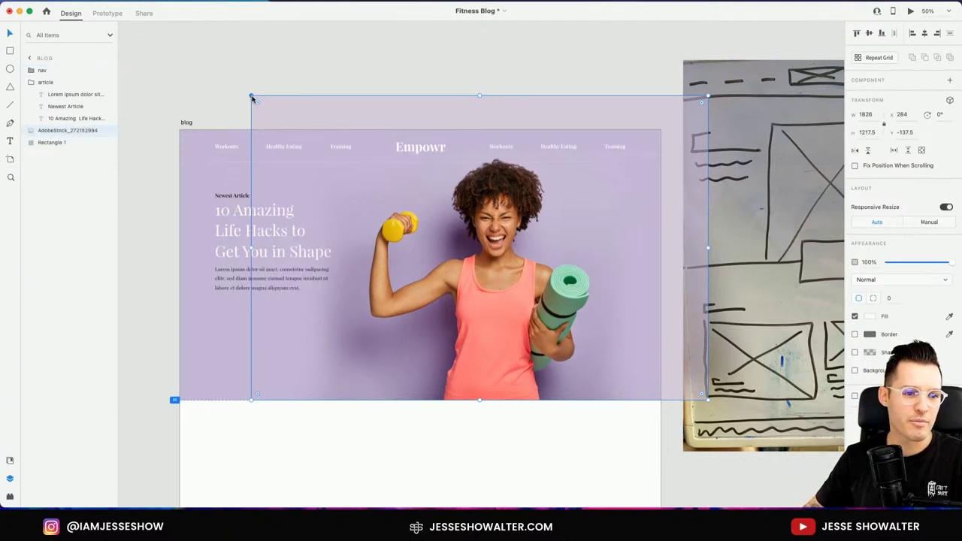
left_click_drag(252, 97, 258, 105)
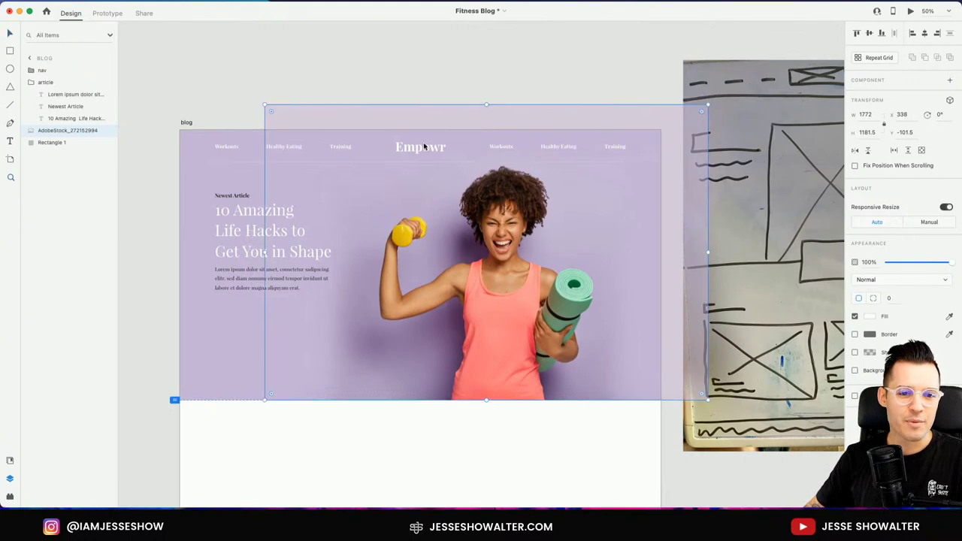
- Zoom in to check the photo against the nav, then select the article text group
left_click_drag(423, 140, 609, 239)
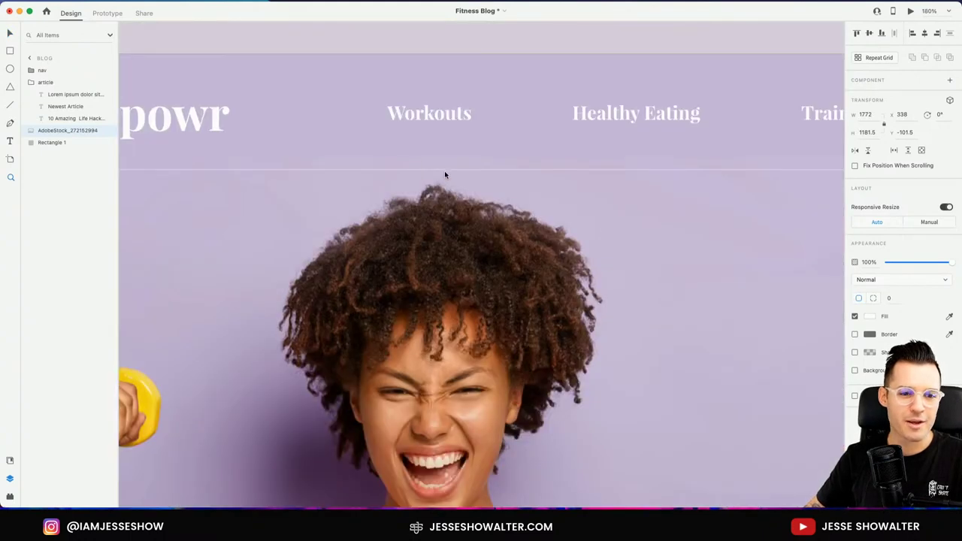
scroll(423, 182, "down", 10)
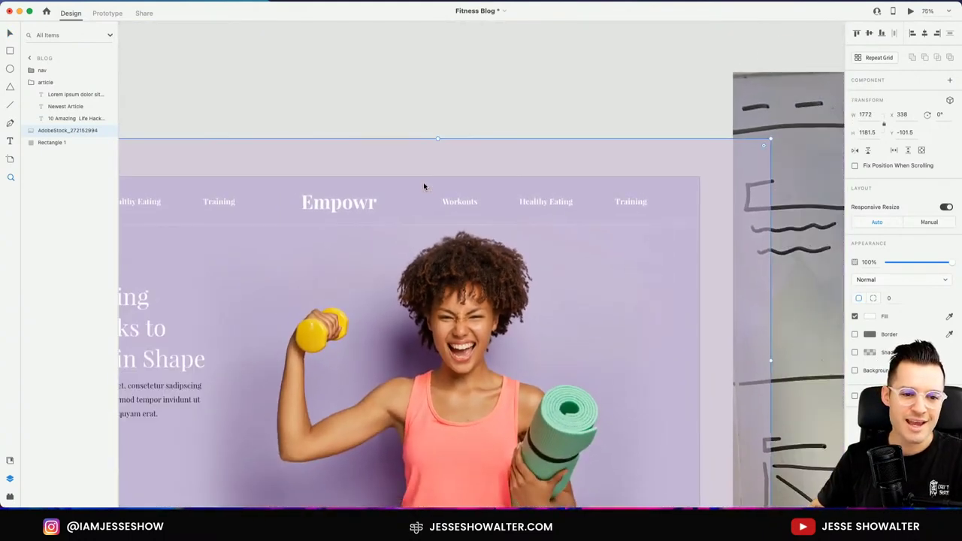
scroll(550, 243, "up", 3)
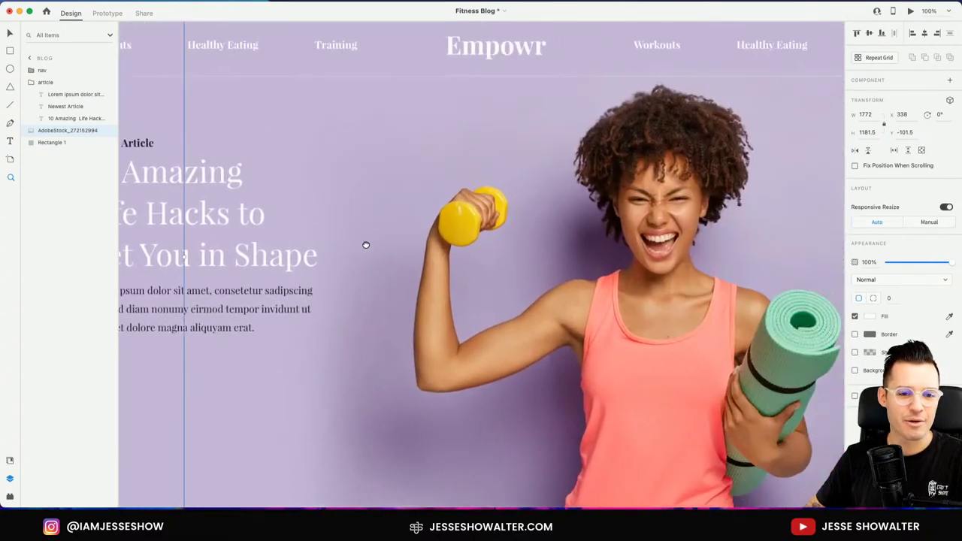
key("super+minus")
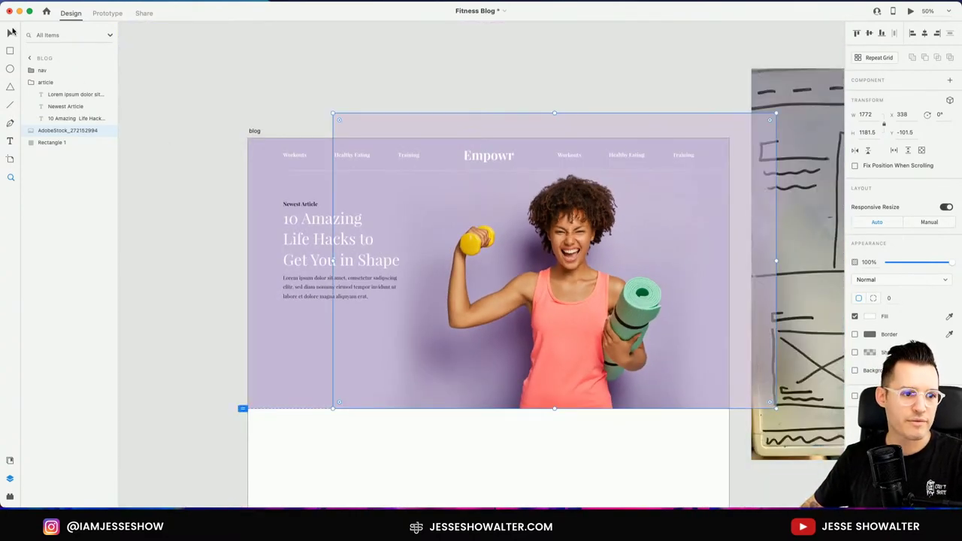
left_click(223, 256)
scroll(226, 225, "down", 3)
scroll(358, 238, "up", 1)
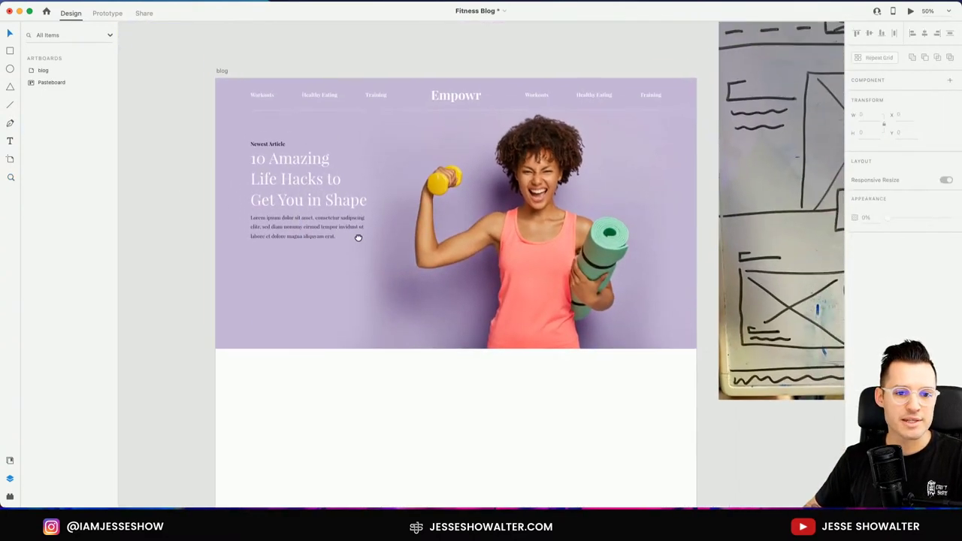
left_click(358, 237)
scroll(358, 238, "up", 2)
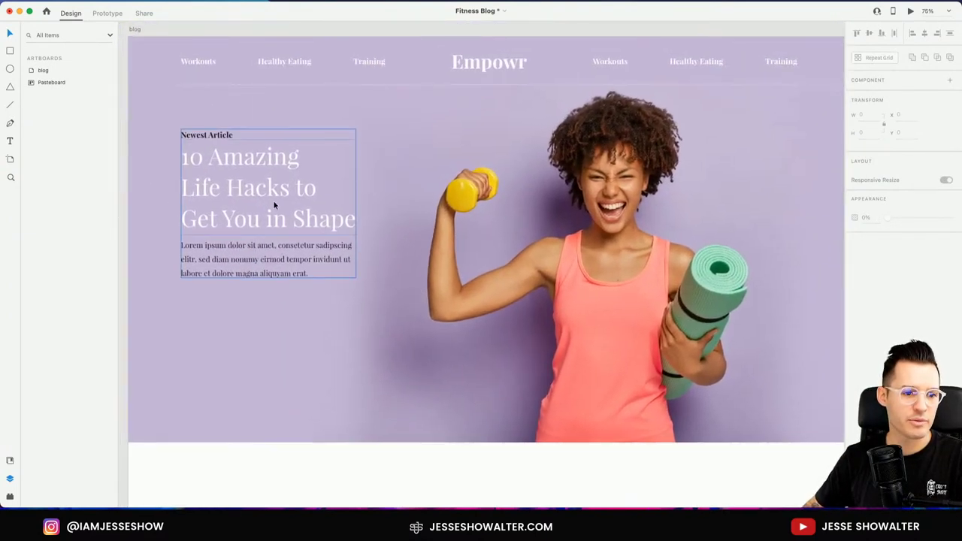
- Try enlarging the article text block, then undo the resize
left_click(274, 204)
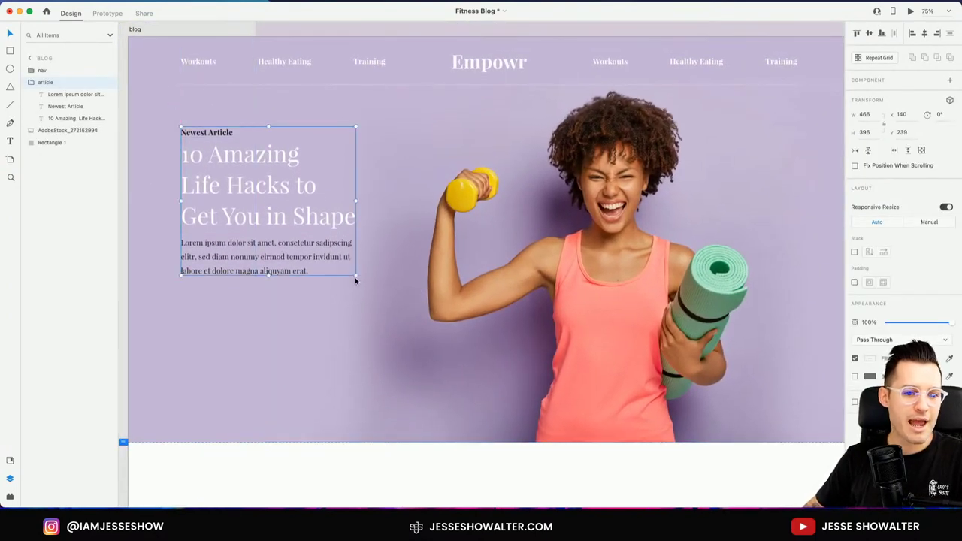
left_click_drag(356, 277, 364, 302)
left_click(60, 94)
left_click(62, 118, "shift")
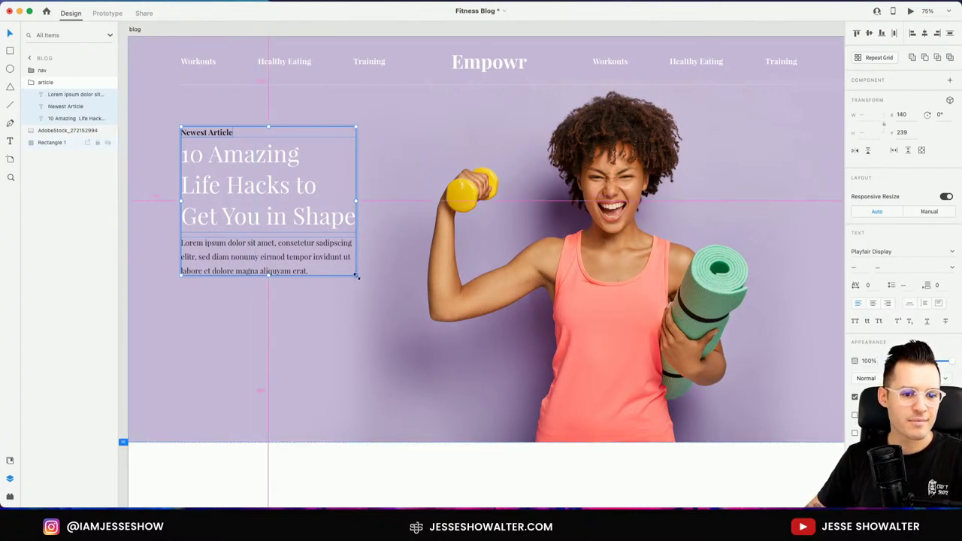
left_click_drag(357, 275, 369, 291)
key("super+z")
key("super+z")
key("super+z")
key("super+z")
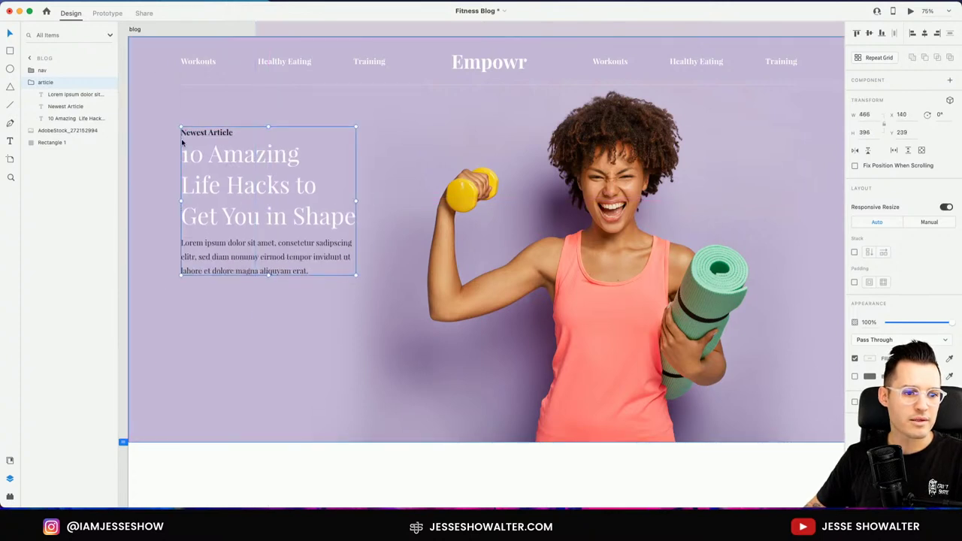
- Check the label, headline and body text, then scale the article group to about 571 × 486
double_click(199, 133)
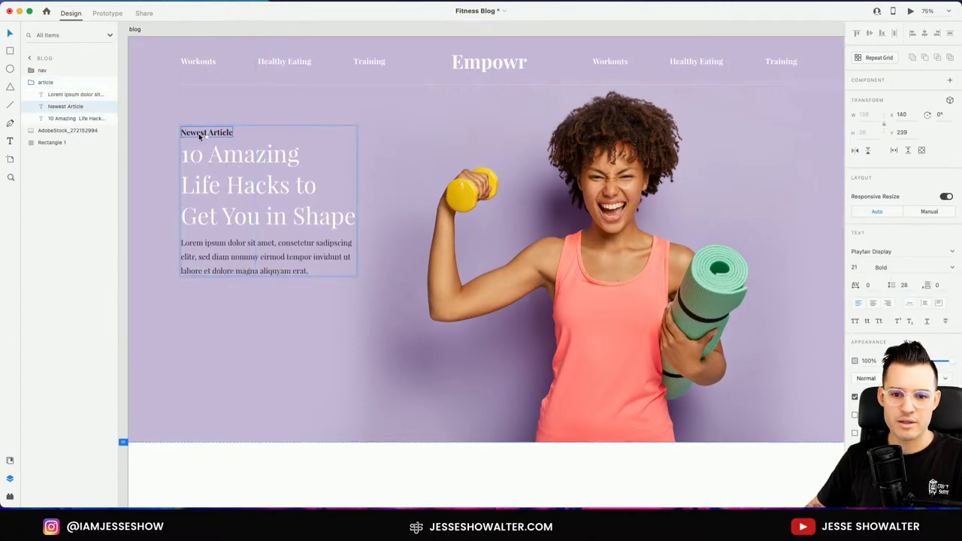
left_click(207, 164)
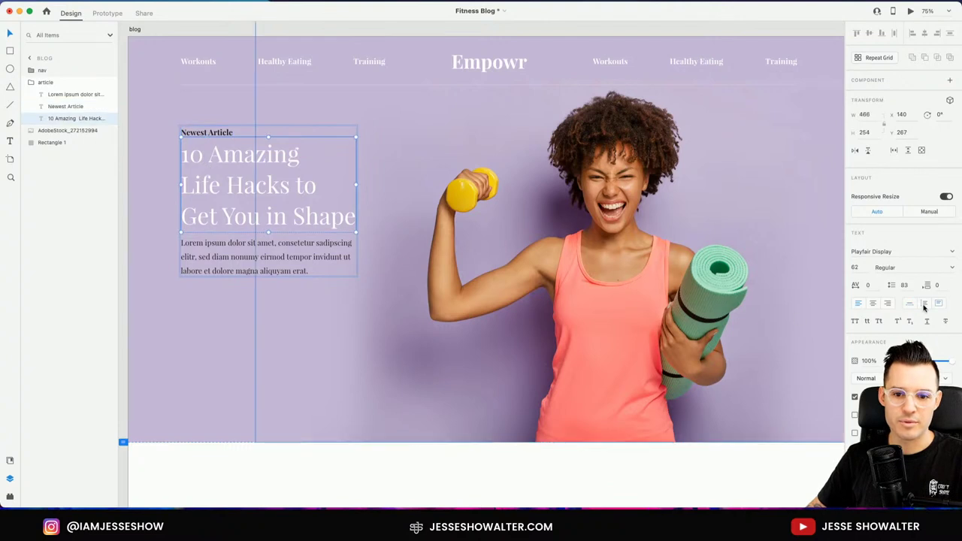
left_click(267, 245)
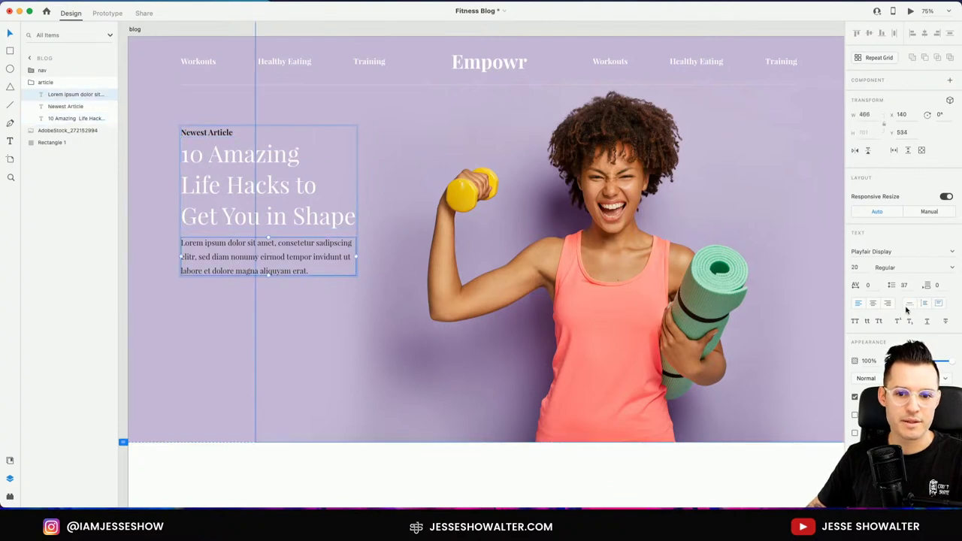
key("Escape")
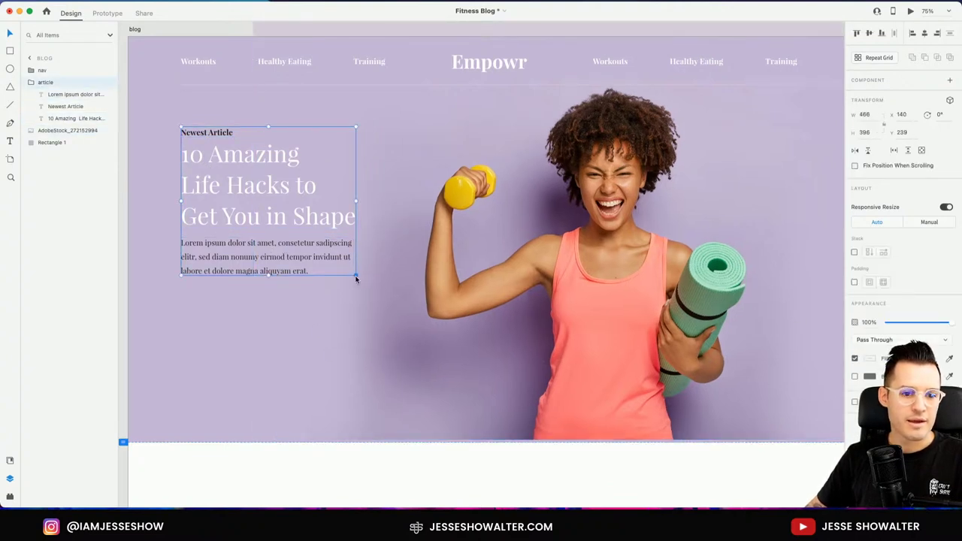
left_click_drag(356, 275, 392, 316)
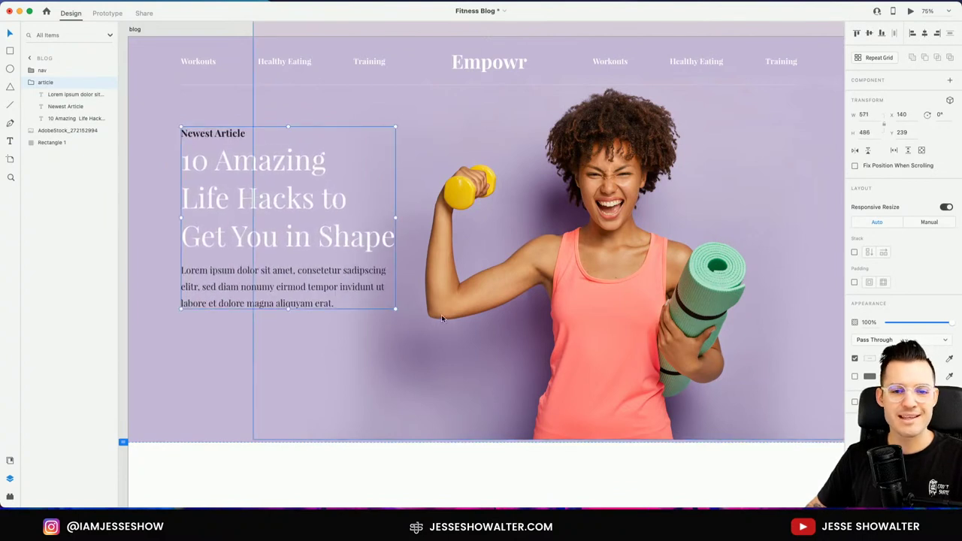
key("super+minus")
left_click(569, 431)
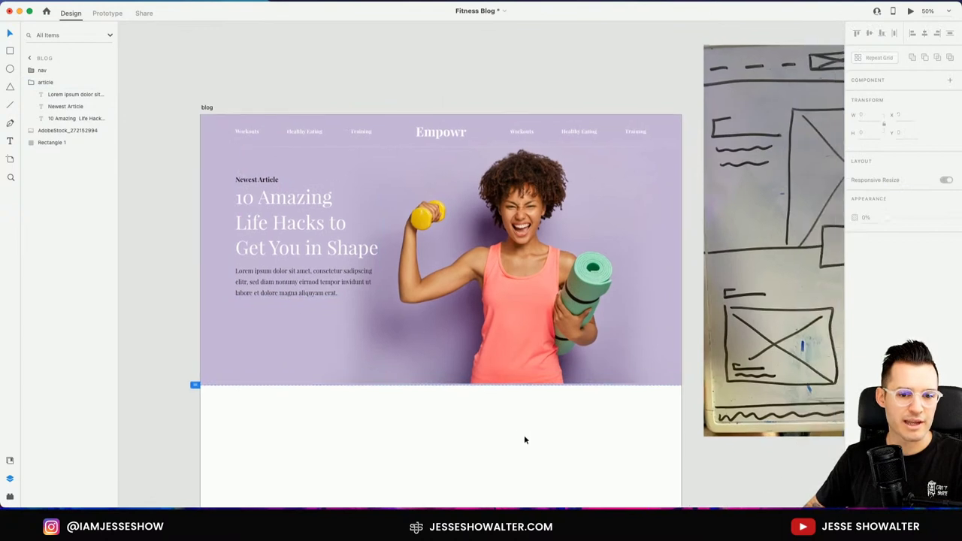
scroll(524, 434, "down", 1)
left_click(540, 323)
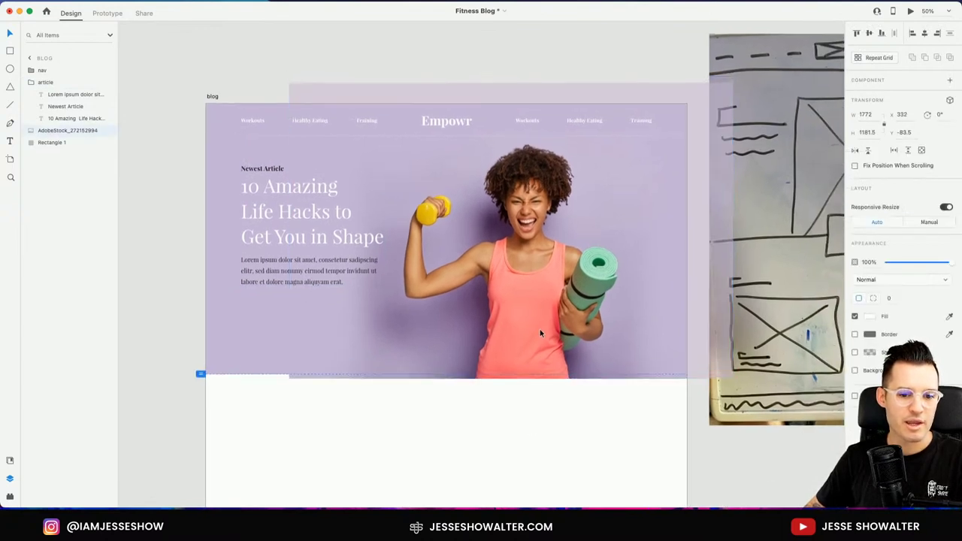
left_click_drag(540, 333, 538, 294)
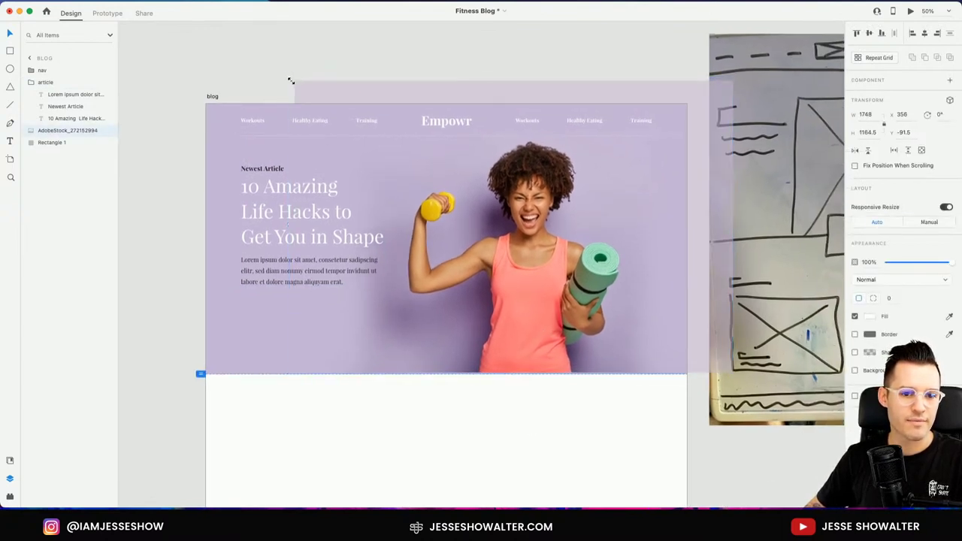
left_click(282, 226)
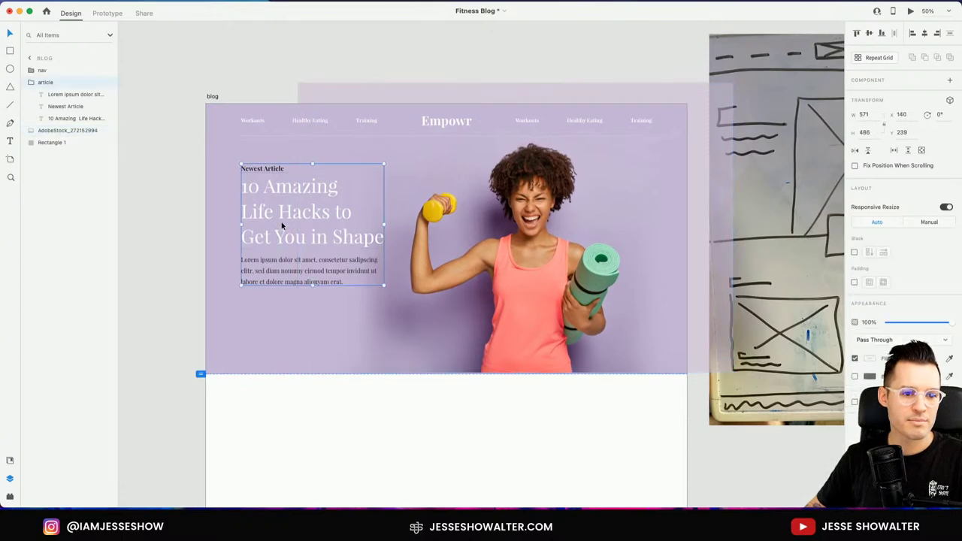
left_click(166, 265)
scroll(166, 265, "up", 5)
scroll(398, 267, "left", 5)
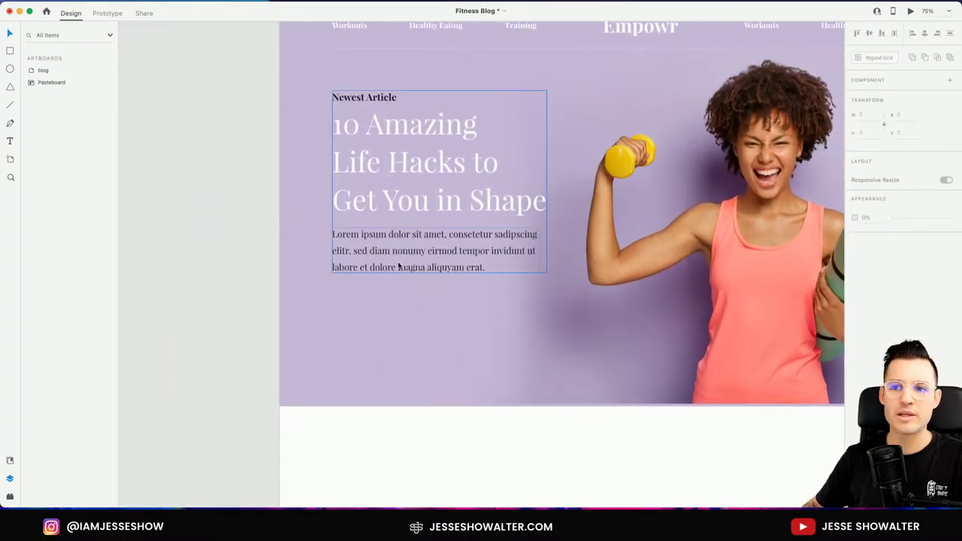
scroll(500, 326, "up", 5)
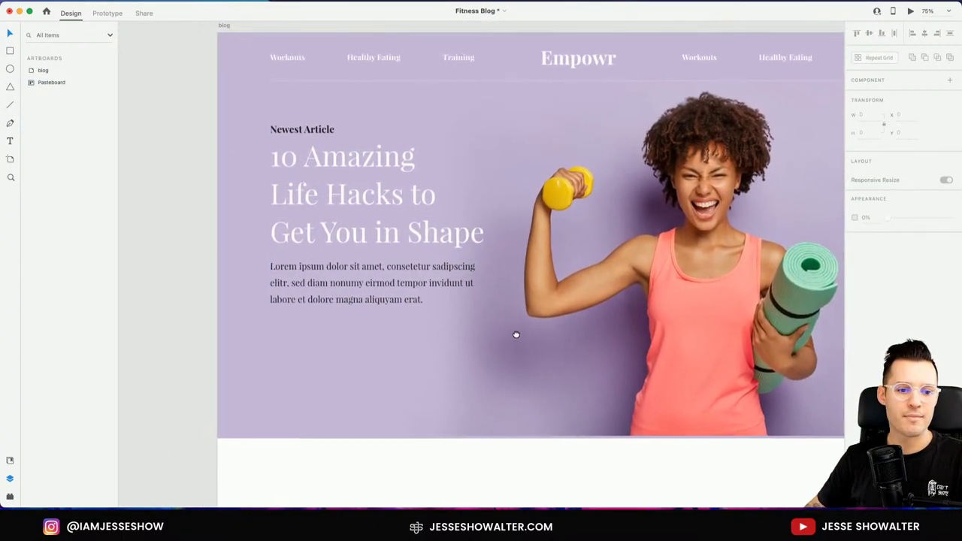
- Draw a 245 × 68 white rectangle beneath the Lorem ipsum paragraph and show the document colours
scroll(541, 336, "up", 3)
scroll(440, 329, "left", 3)
left_click(418, 313)
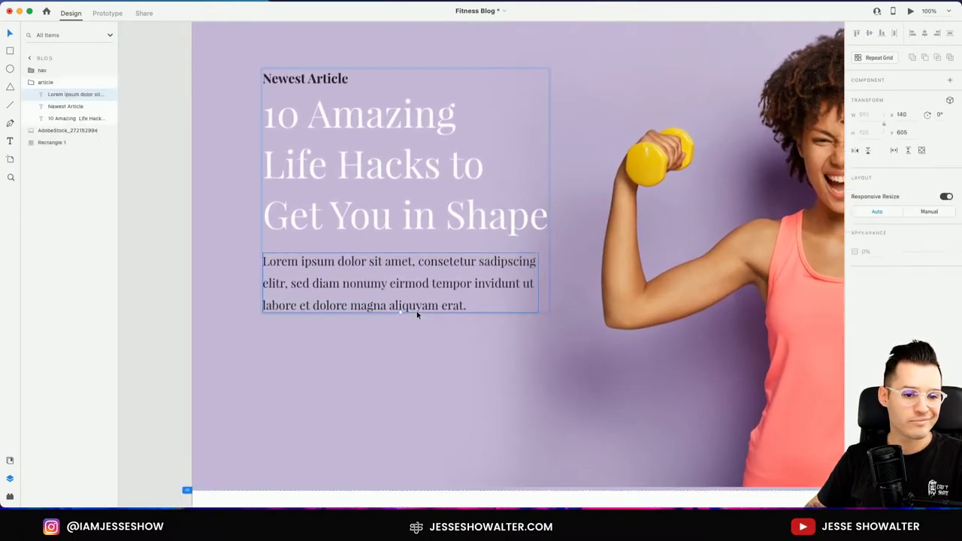
left_click(404, 384)
left_click(320, 290)
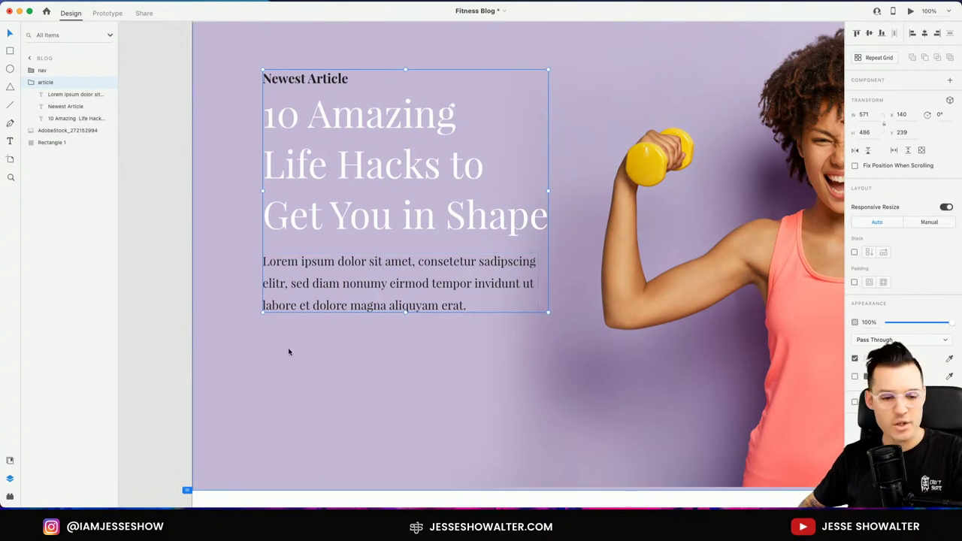
key("r")
left_click_drag(263, 327, 387, 362)
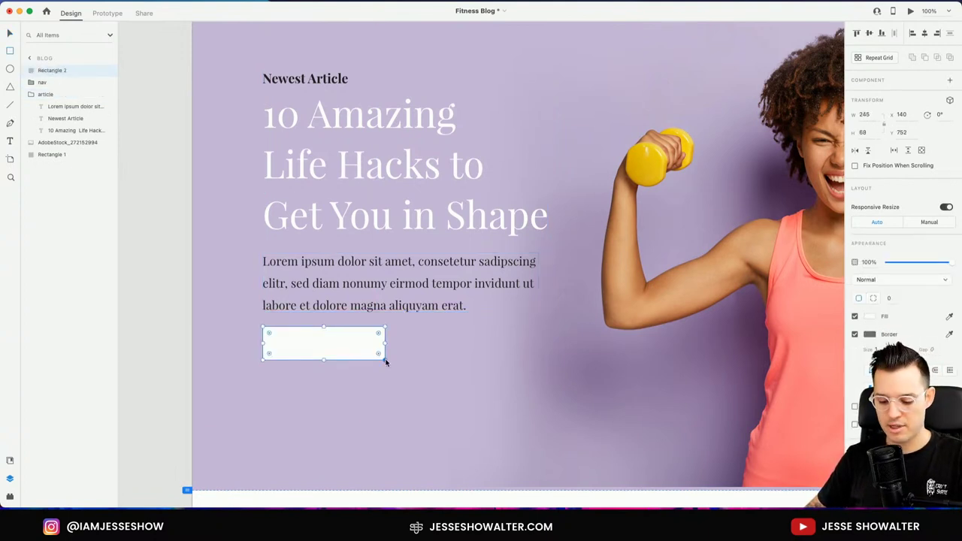
scroll(319, 360, "down", 2)
left_click_drag(318, 318, 315, 313)
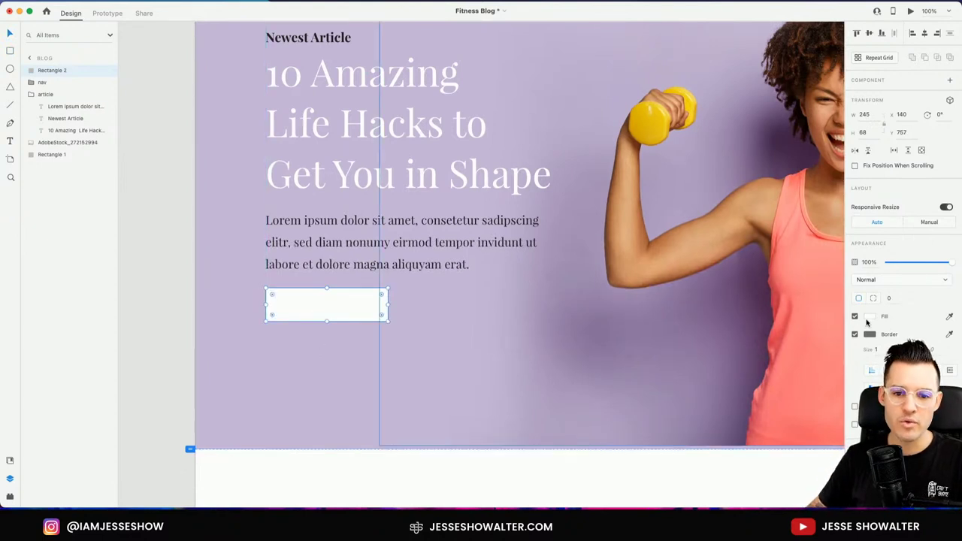
left_click(10, 460)
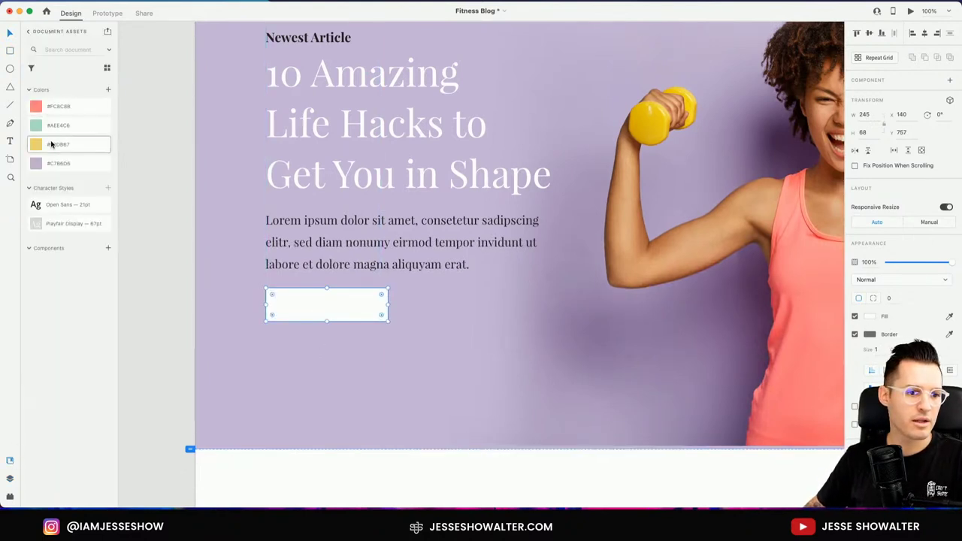
- Fill the rectangle with coral after trying yellow and mint green
left_click(51, 144)
left_click(61, 126)
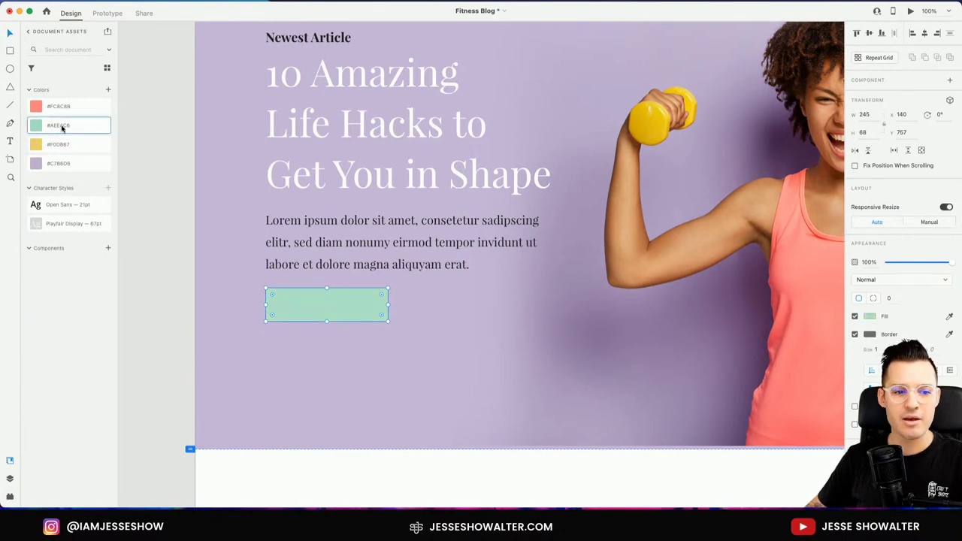
left_click(64, 110)
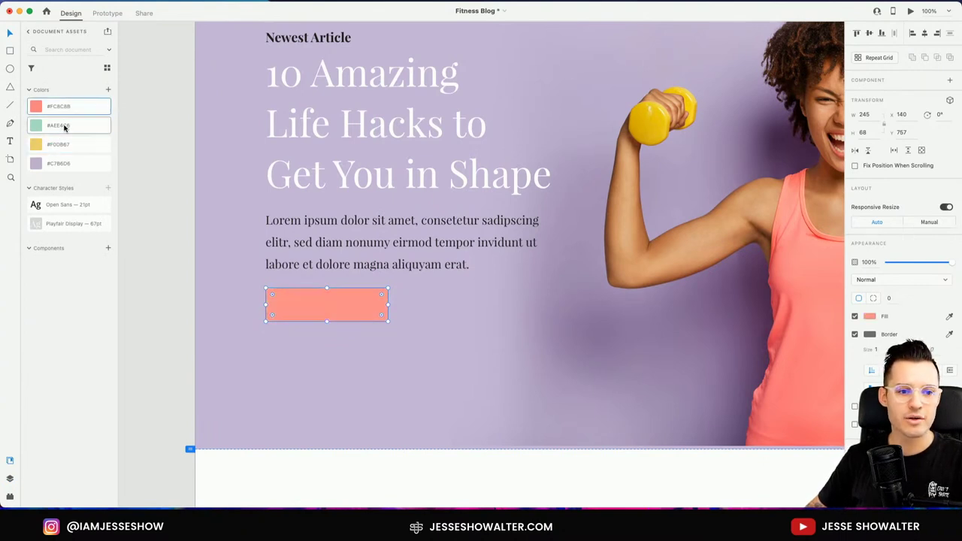
left_click(152, 174)
key("super+minus")
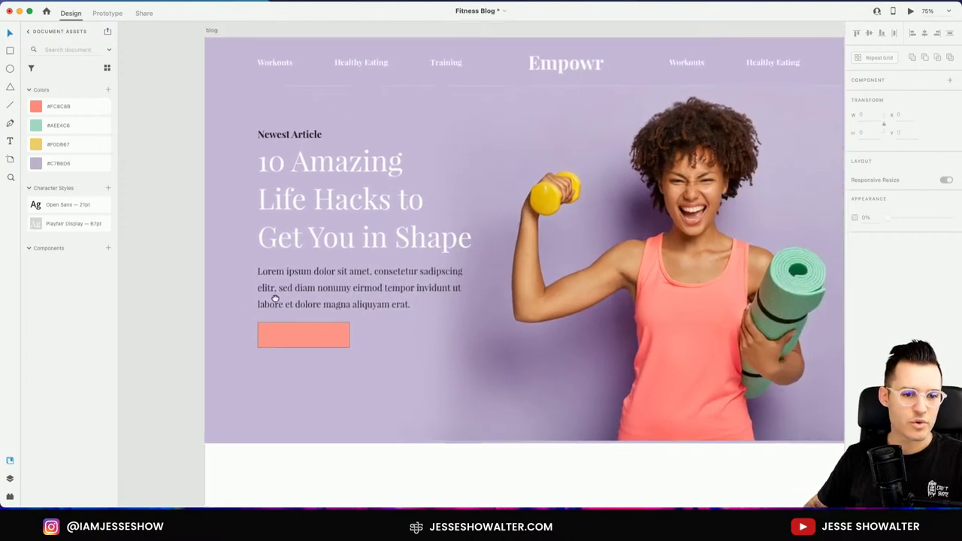
- Remove the rectangle's border and round its corners to 34 for a pill shape
left_click(303, 336)
left_click(855, 334)
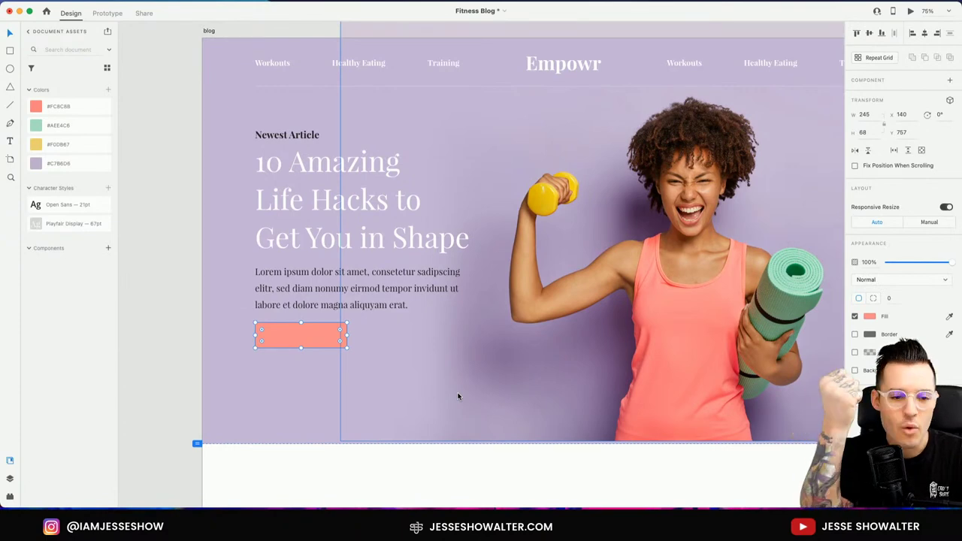
scroll(458, 397, "up", 5)
scroll(458, 398, "down", 3)
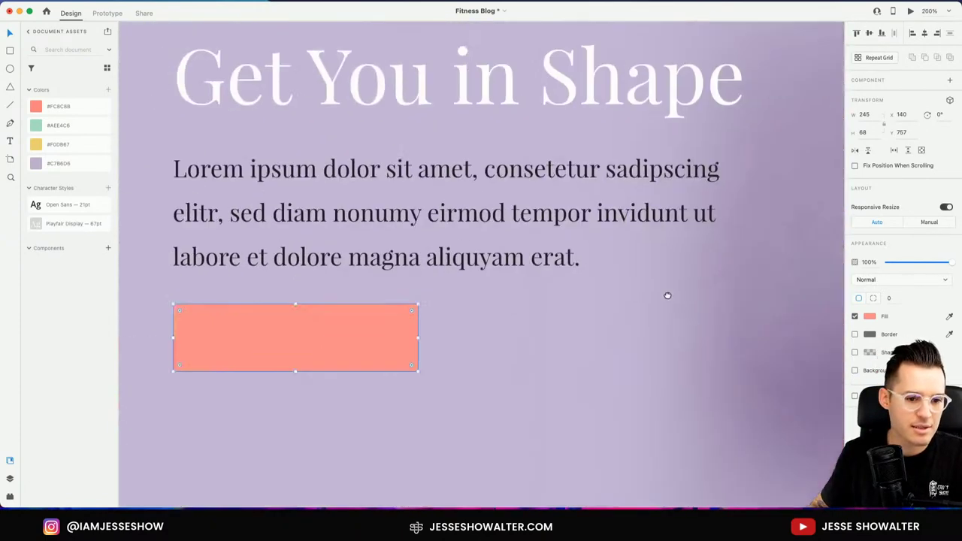
left_click_drag(436, 305, 286, 402)
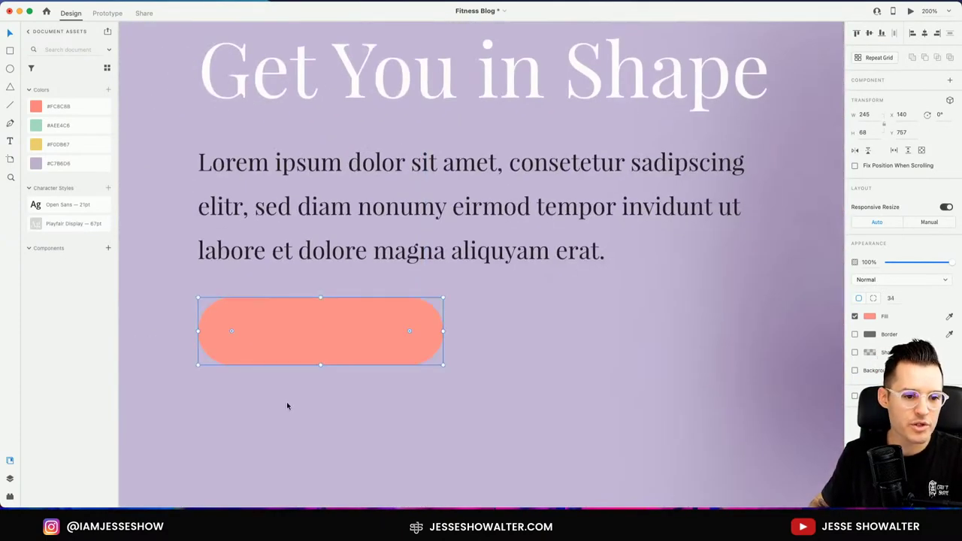
left_click(336, 73)
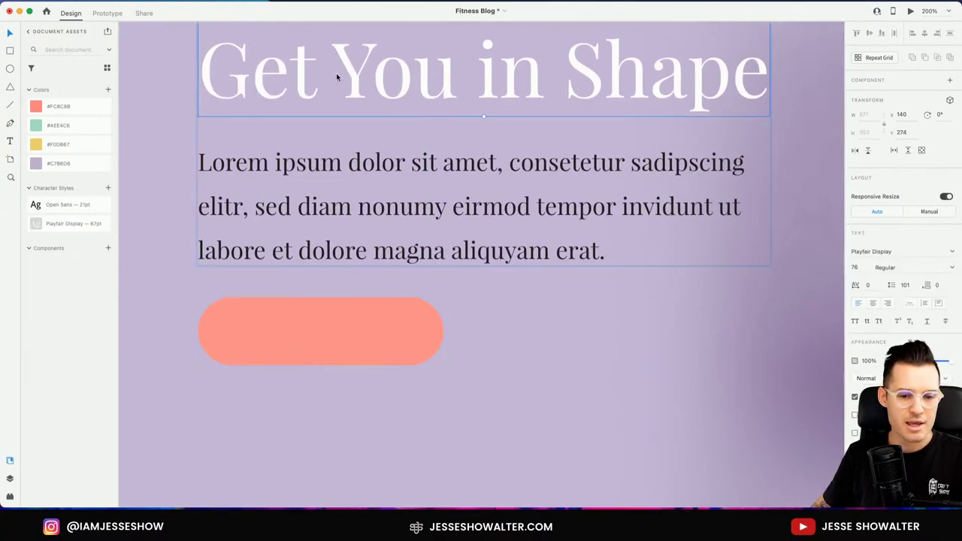
left_click(303, 354)
- Place the 'Read the article' label inside the pill
scroll(303, 354, "up", 5)
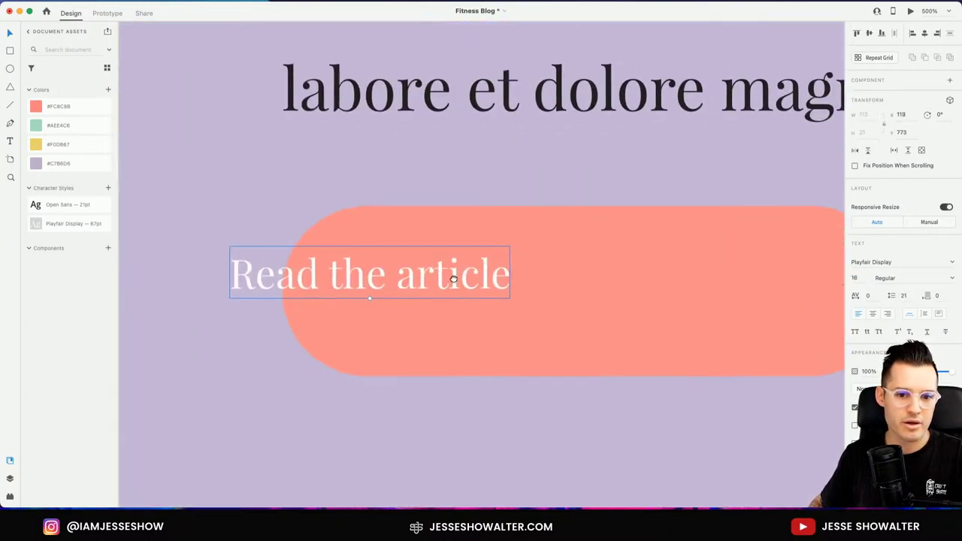
left_click_drag(453, 279, 687, 292)
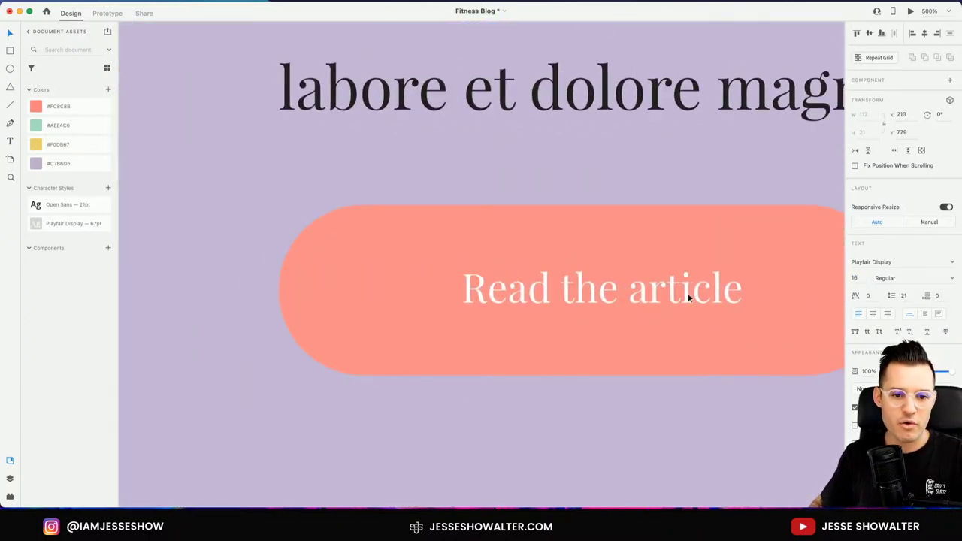
scroll(601, 295, "right", 2)
scroll(601, 295, "right", 3)
left_click_drag(466, 297, 443, 301)
- Compare mint green, coral and yellow fills, settling on yellow #F0DB67 for the pill
left_click(439, 225)
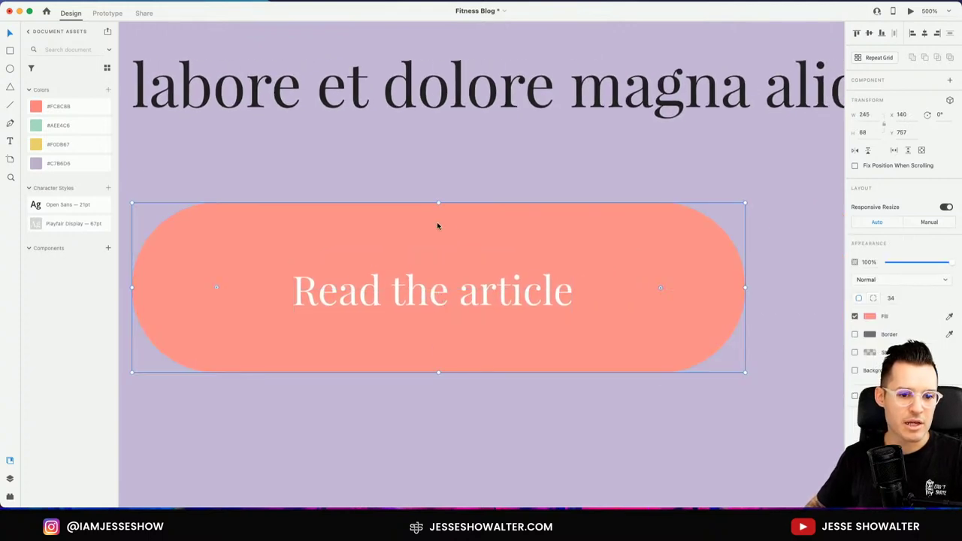
left_click(69, 126)
left_click(70, 145)
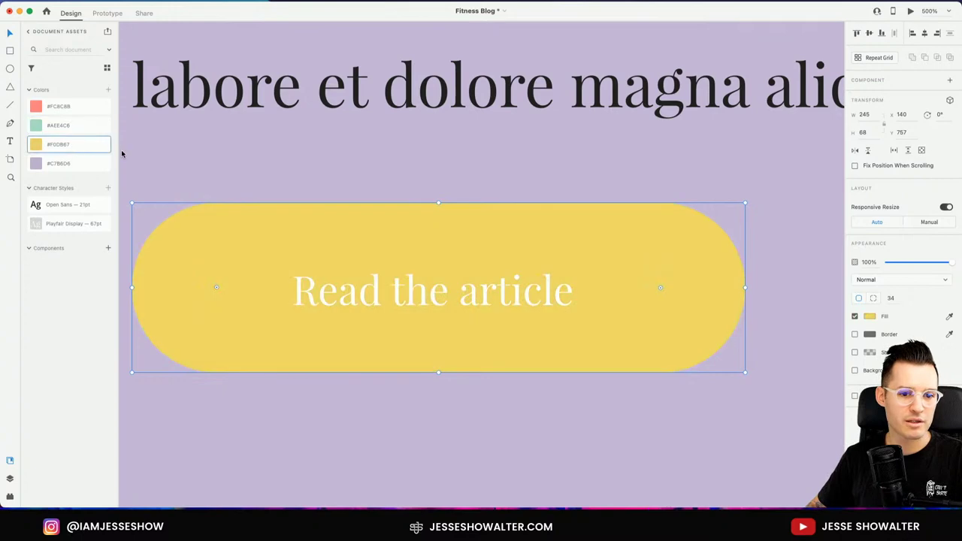
left_click(121, 153)
key("super+0")
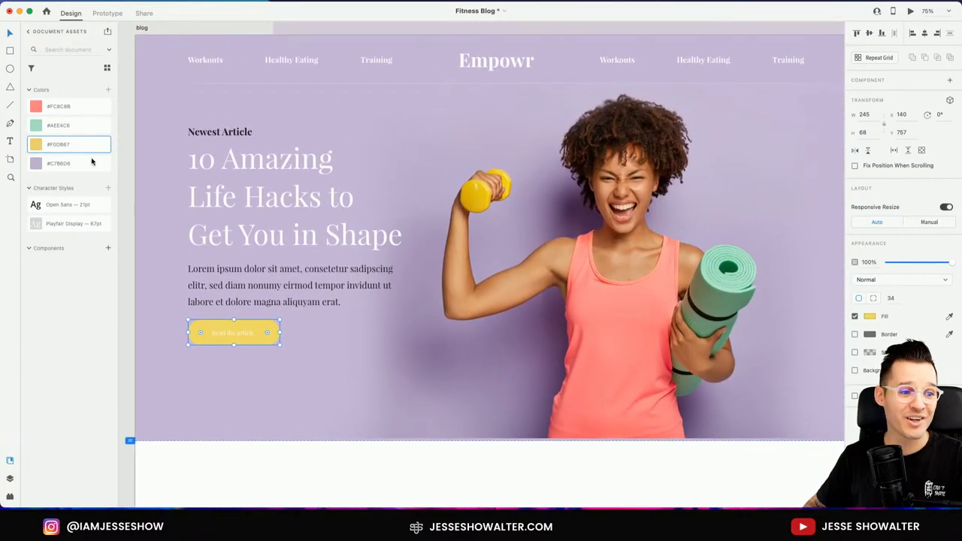
left_click(67, 126)
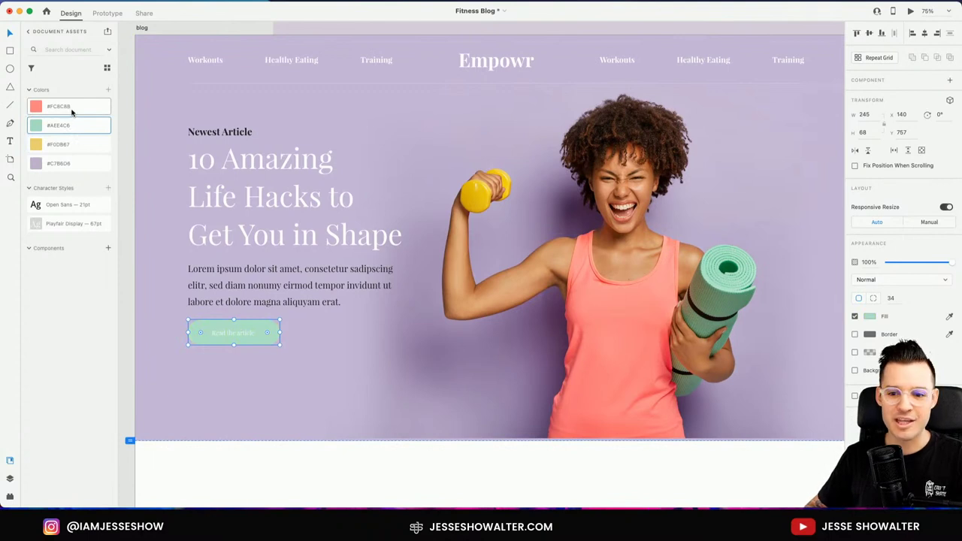
left_click(72, 112)
left_click(72, 126)
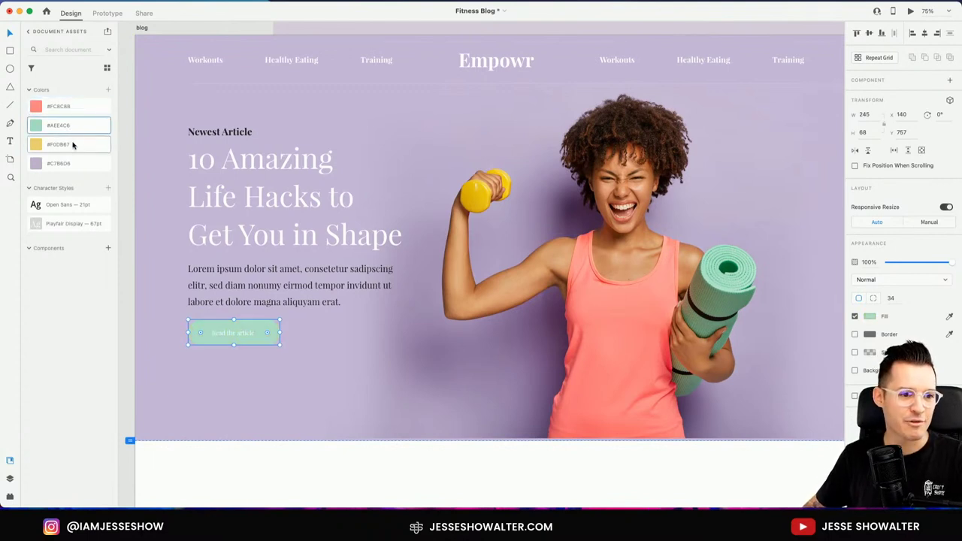
left_click(73, 146)
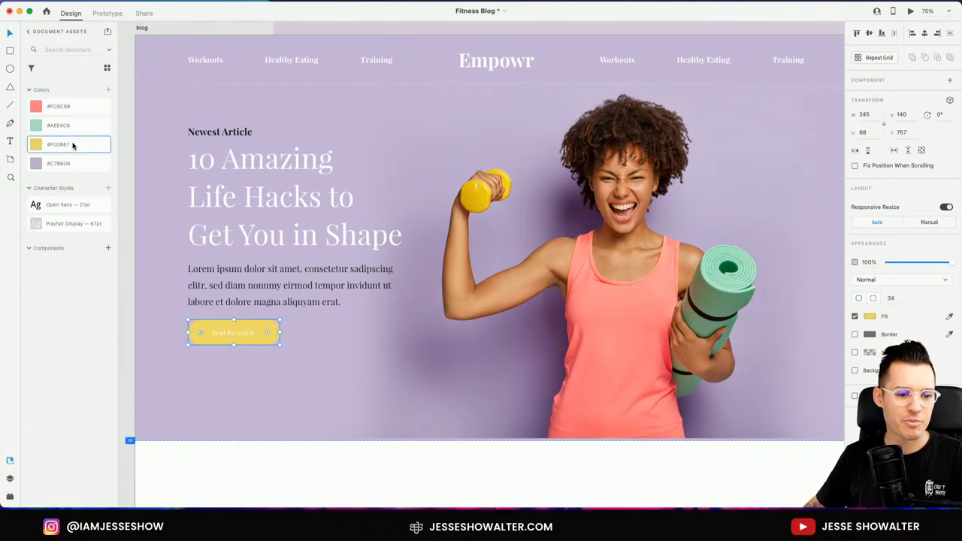
left_click(242, 391)
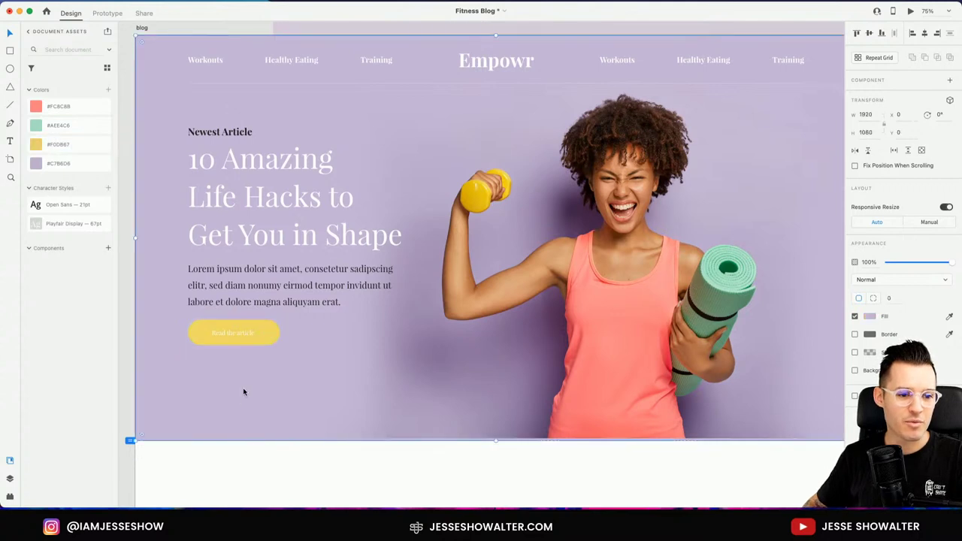
- Make the 'Read the article' label Black weight at size 21
double_click(243, 333)
left_click(949, 280)
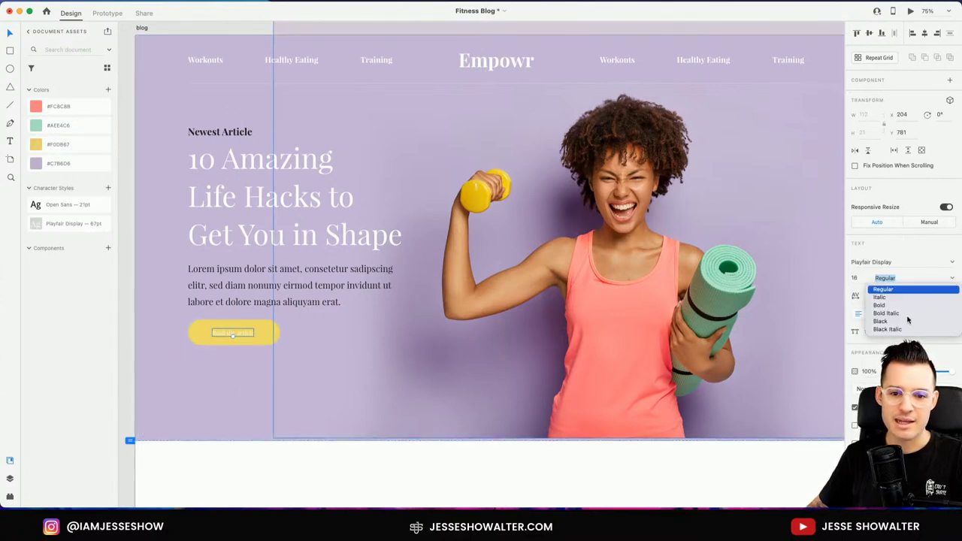
left_click(896, 321)
left_click(240, 375)
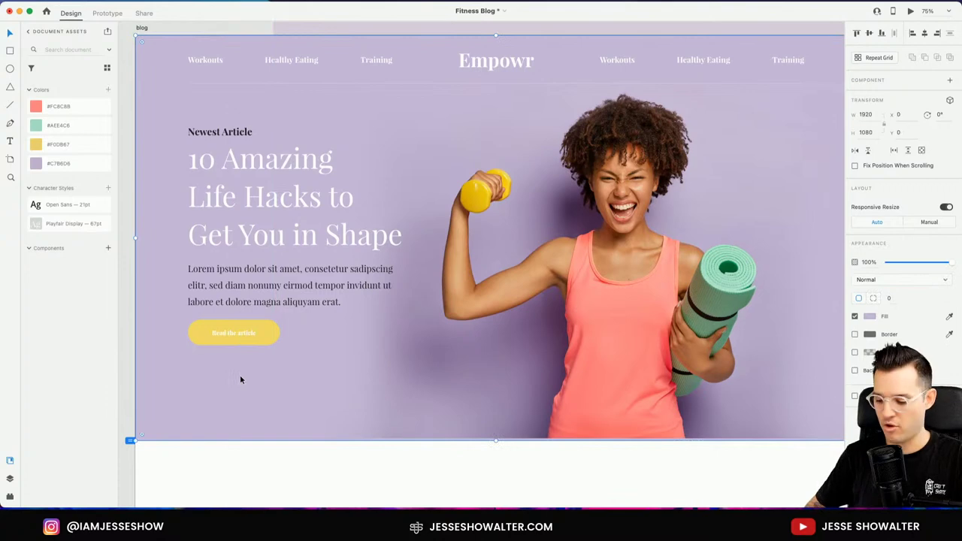
key("super+equal")
scroll(241, 379, "left", 10)
scroll(240, 379, "down", 3)
left_click(426, 307)
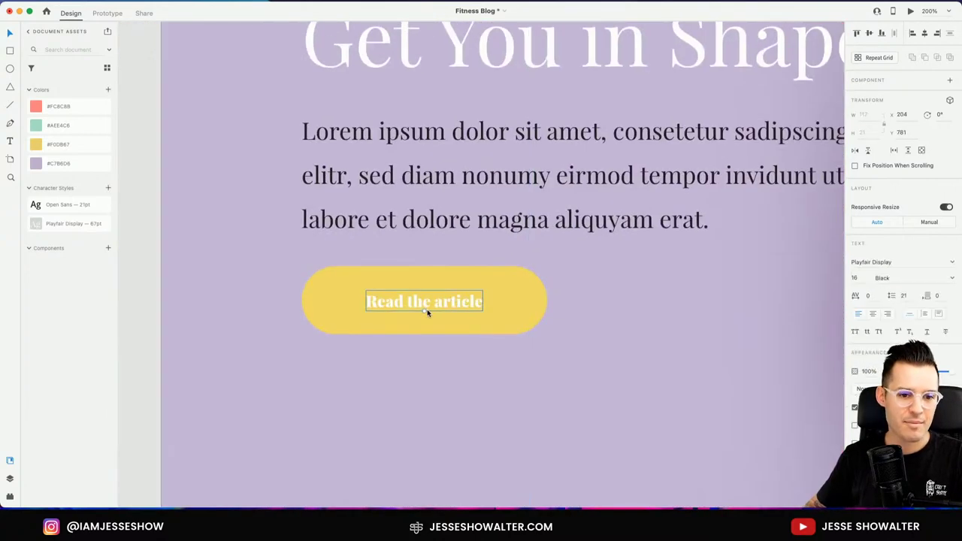
left_click_drag(424, 314, 428, 306)
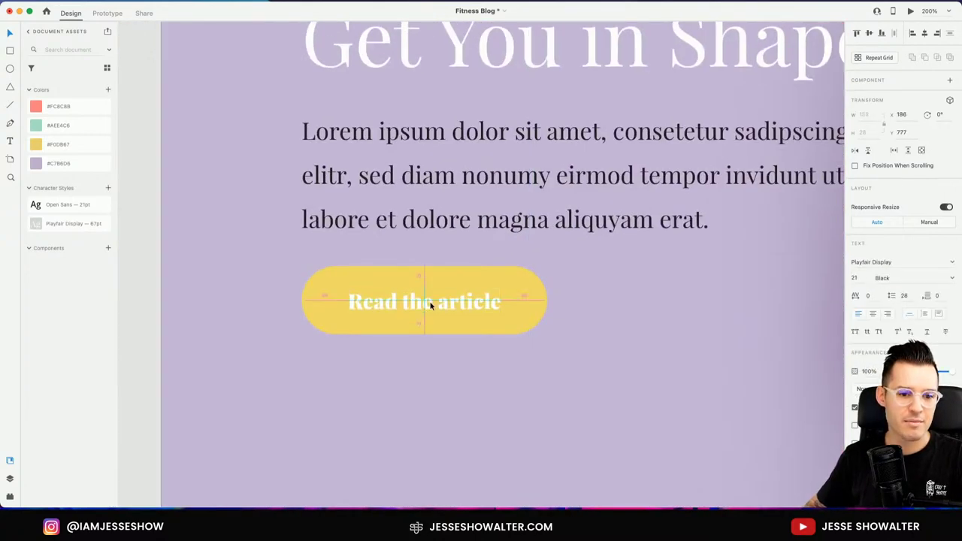
- Widen the yellow button and centre the label horizontally within it
left_click(539, 301)
left_click_drag(546, 301, 634, 300)
left_click_drag(382, 300, 430, 279)
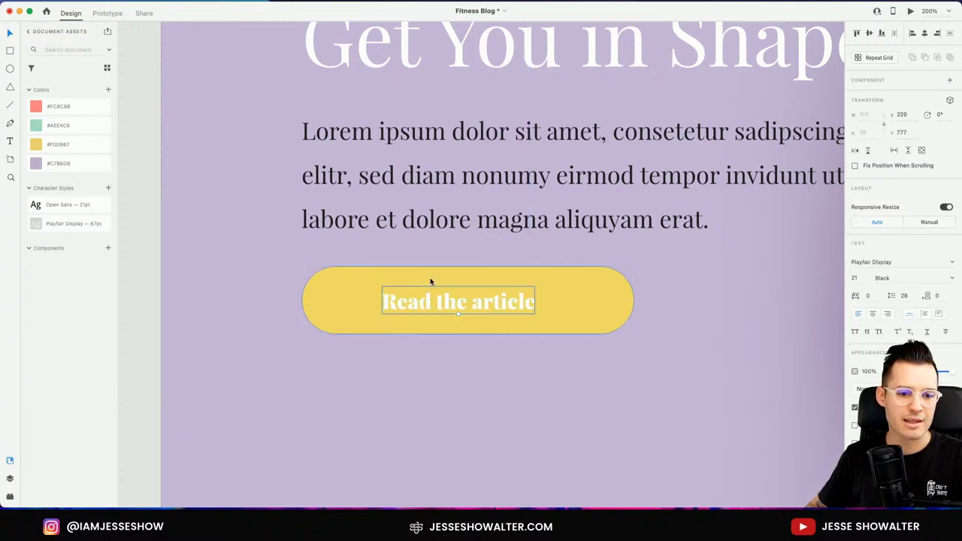
left_click(429, 279)
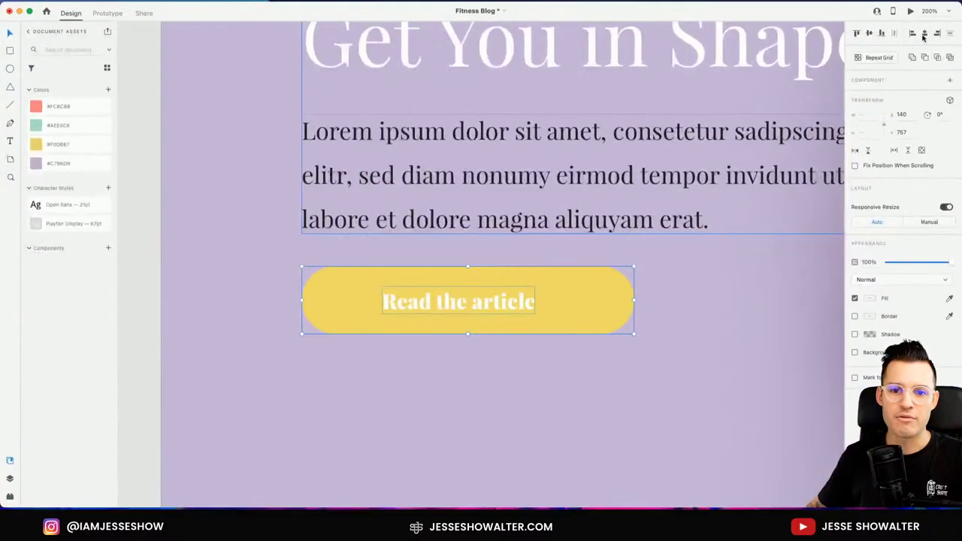
left_click(924, 33)
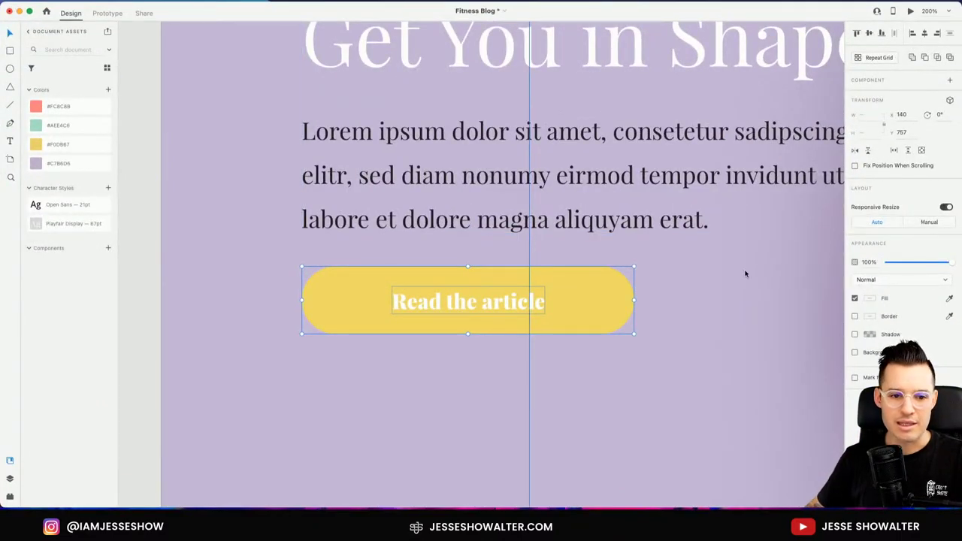
left_click(652, 352)
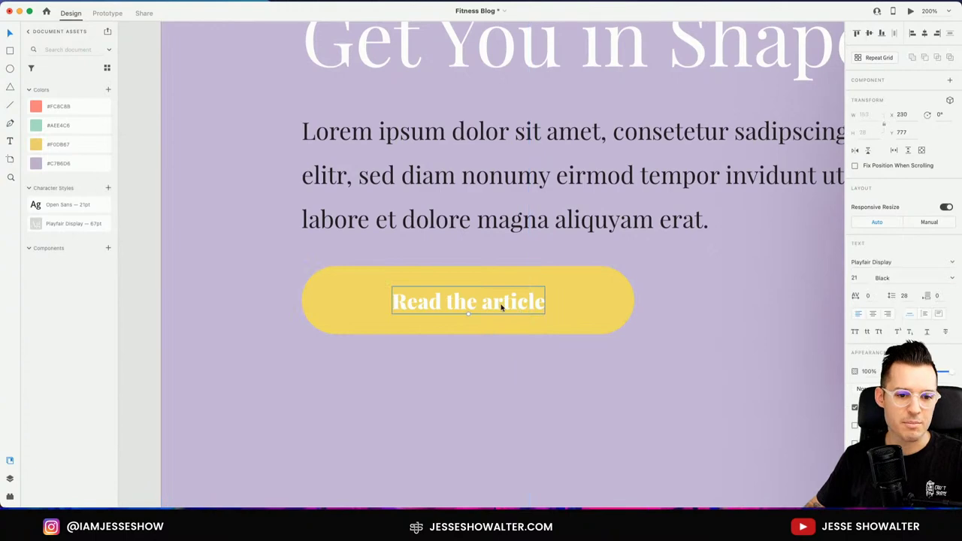
double_click(494, 302)
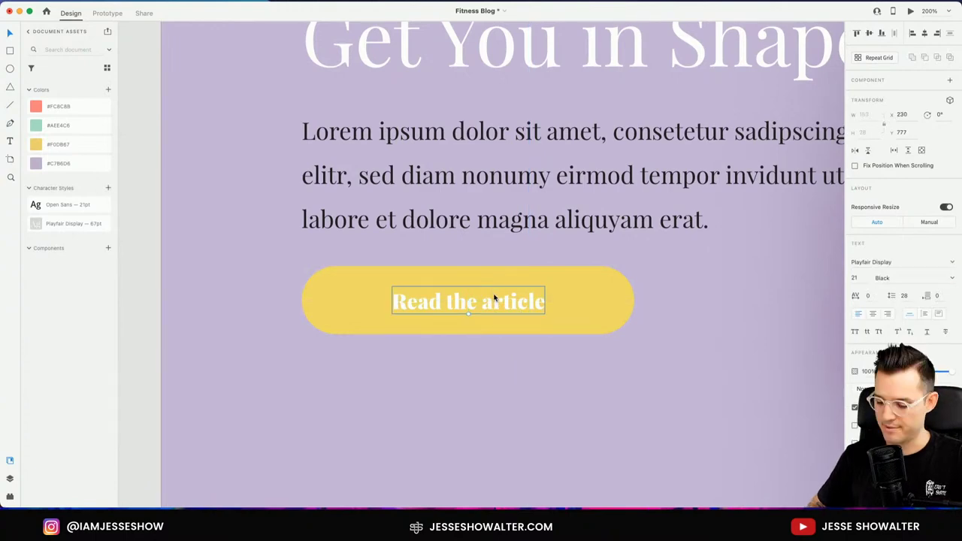
scroll(494, 299, "down", 5)
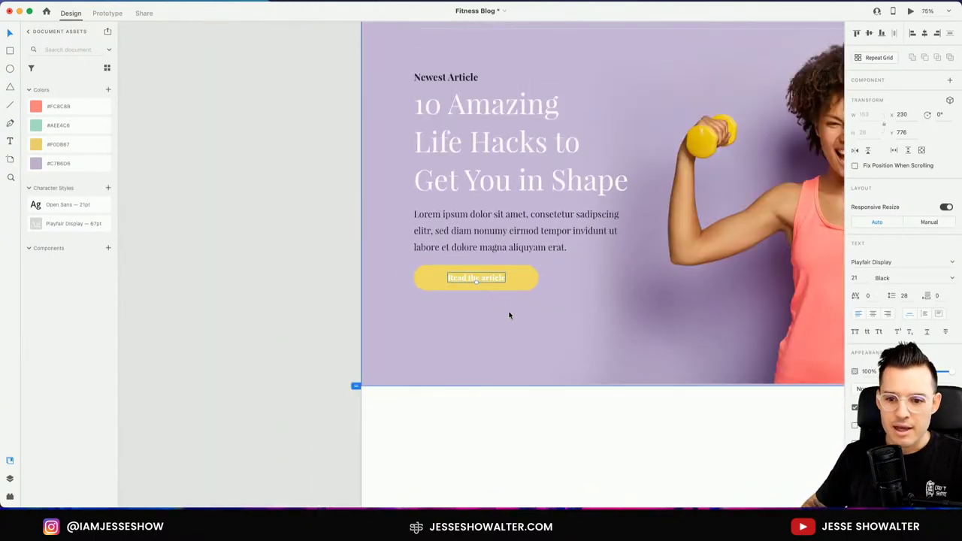
scroll(479, 354, "right", 5)
scroll(479, 354, "up", 2)
left_click(329, 349)
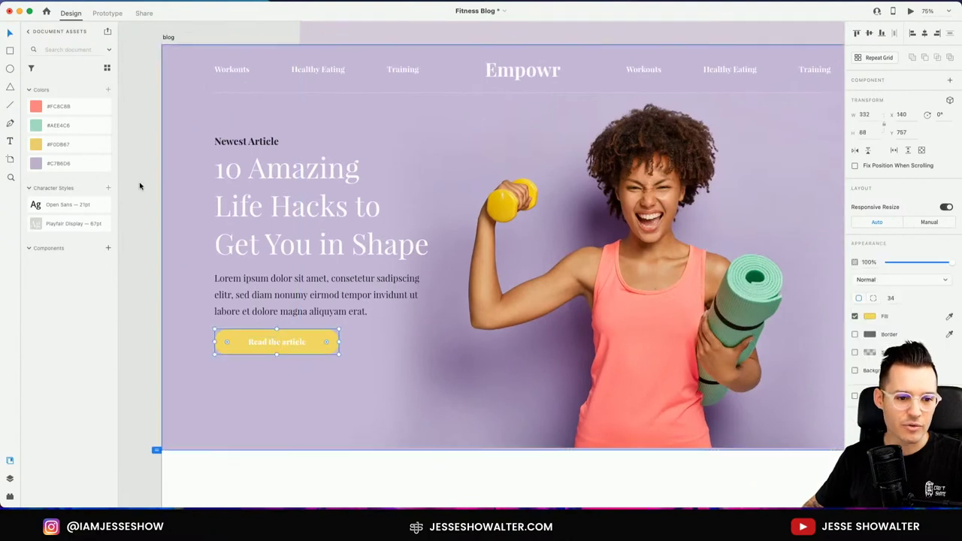
left_click(69, 126)
left_click(147, 254)
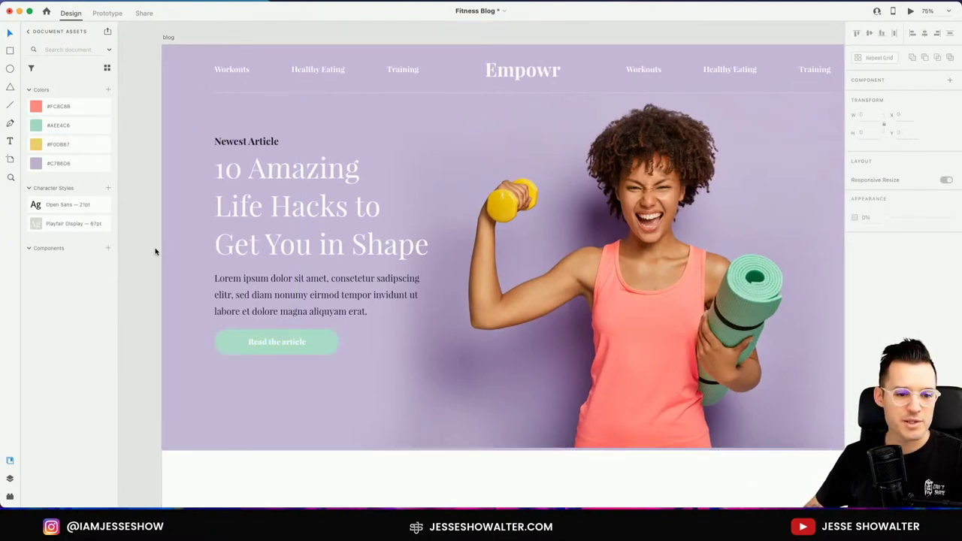
left_click(230, 339)
left_click(78, 111)
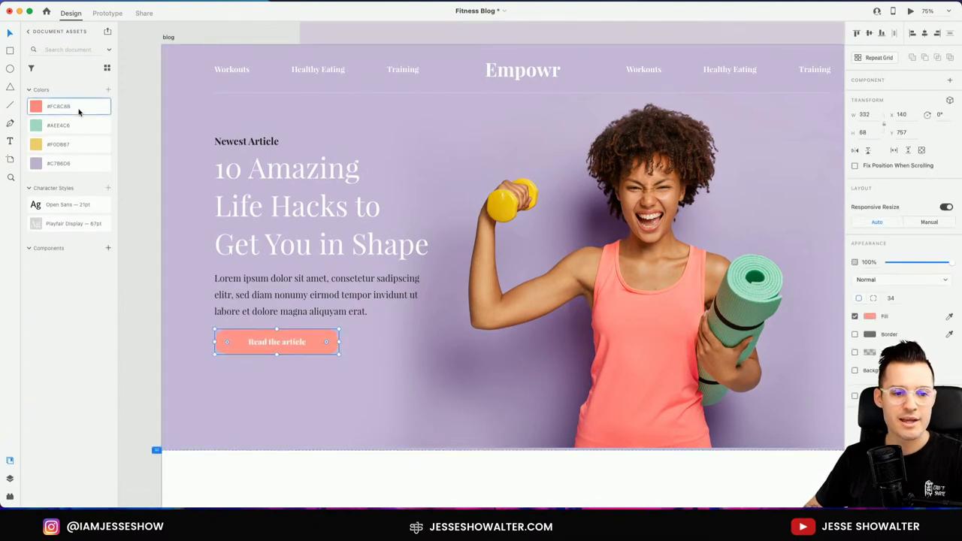
left_click(83, 152)
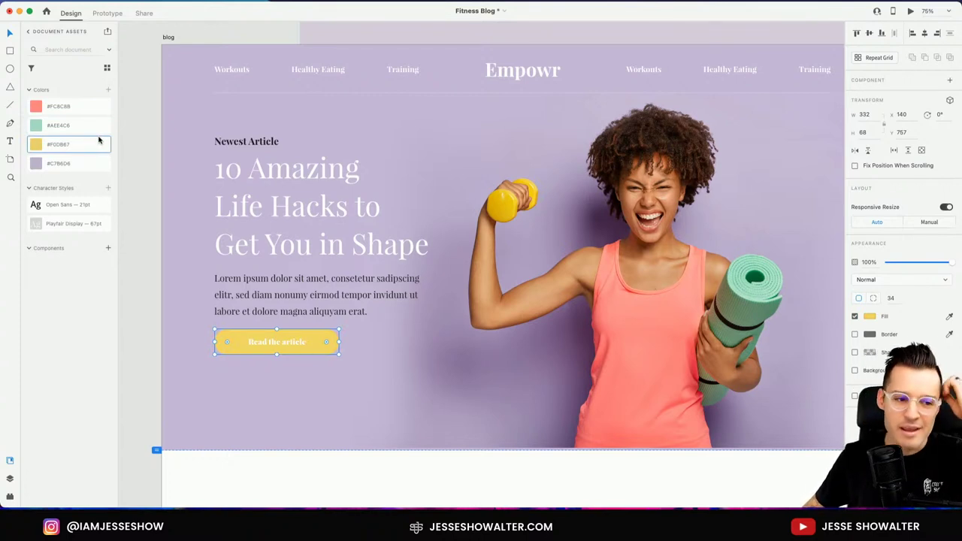
- Delete the extra button copy and bring the Read the article button to the middle of the view
double_click(274, 345)
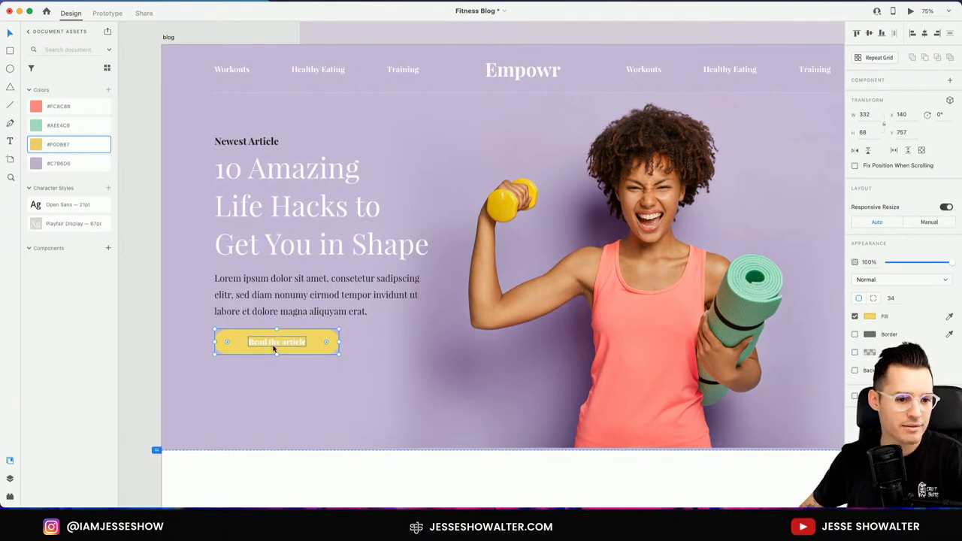
key("Escape")
scroll(316, 416, "down", 5)
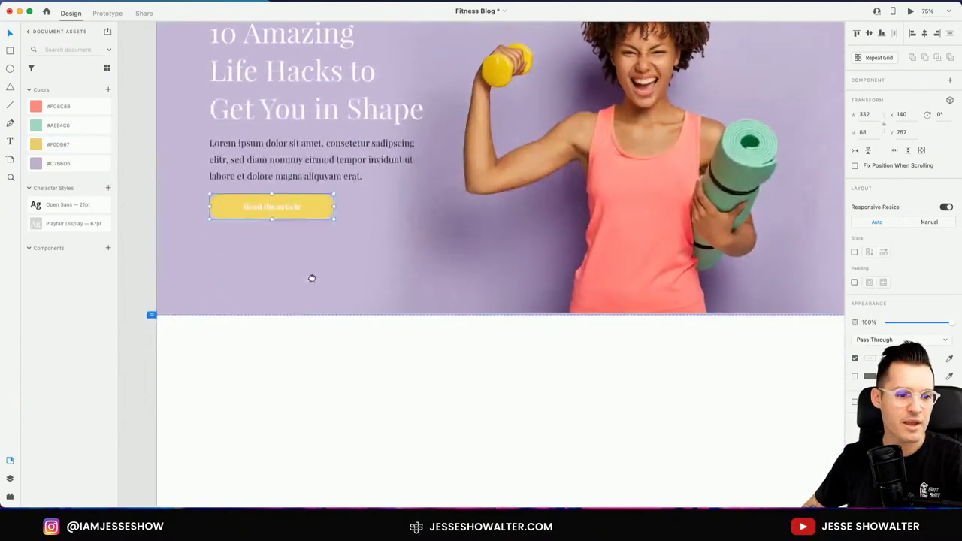
left_click_drag(289, 214, 296, 391)
left_click_drag(159, 442, 410, 171)
key("Delete")
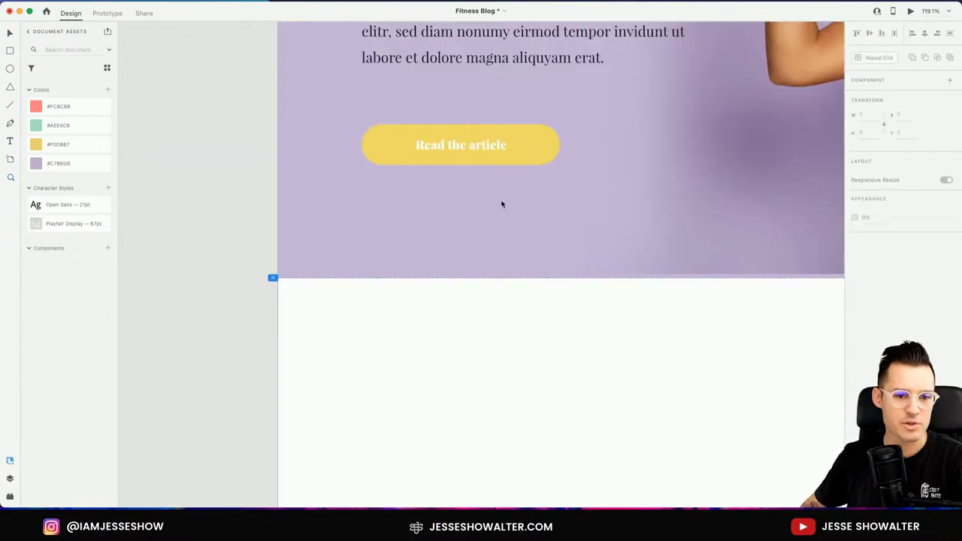
left_click(501, 148)
left_click(505, 145)
left_click_drag(507, 143, 424, 201)
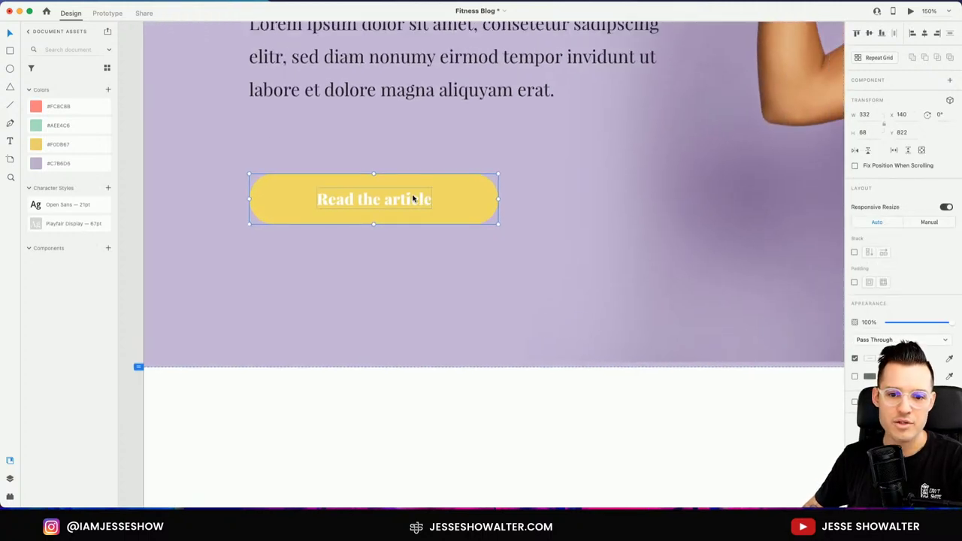
- Enable padding on the button and test it with a long label, then undo the label
left_click(854, 283)
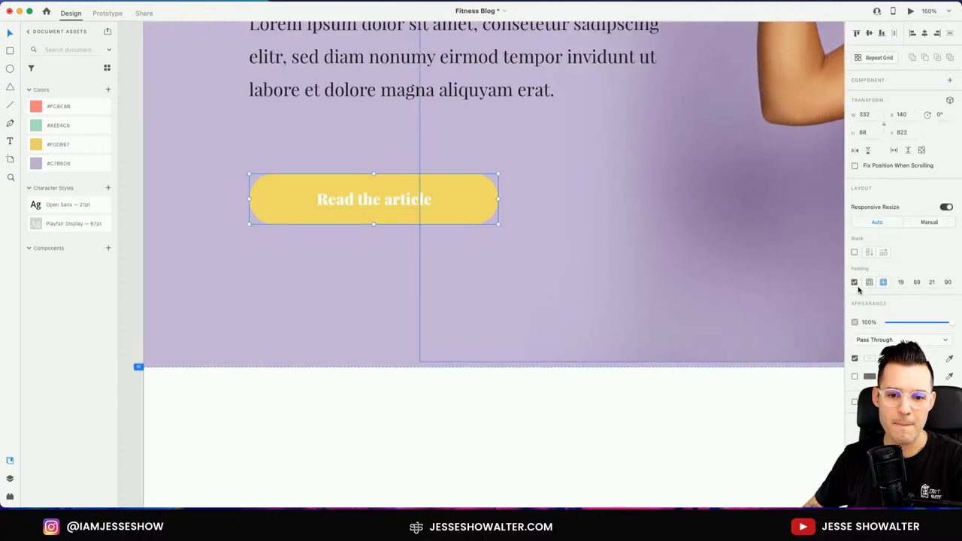
double_click(421, 200)
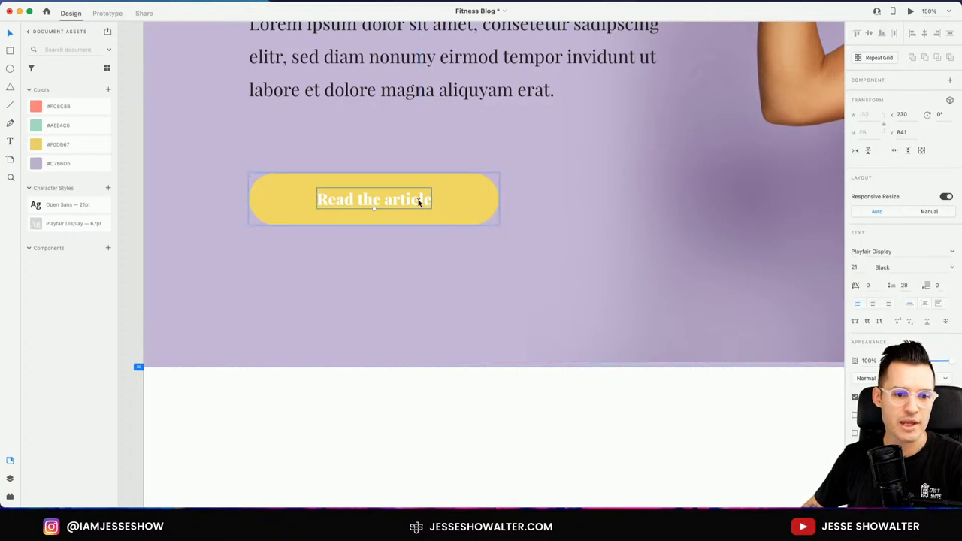
type("alkdjlkasjdklasjdlkjas")
key("super+z")
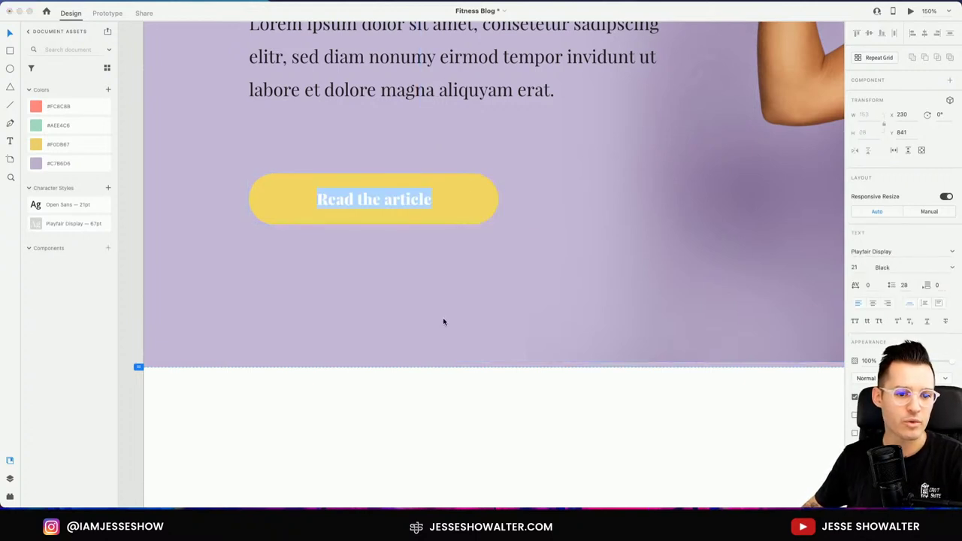
key("Escape")
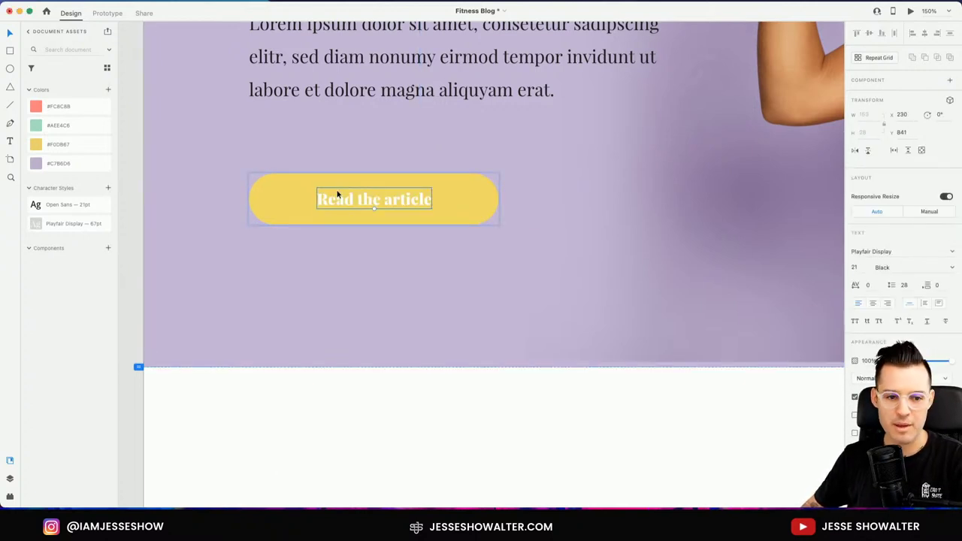
left_click(418, 379)
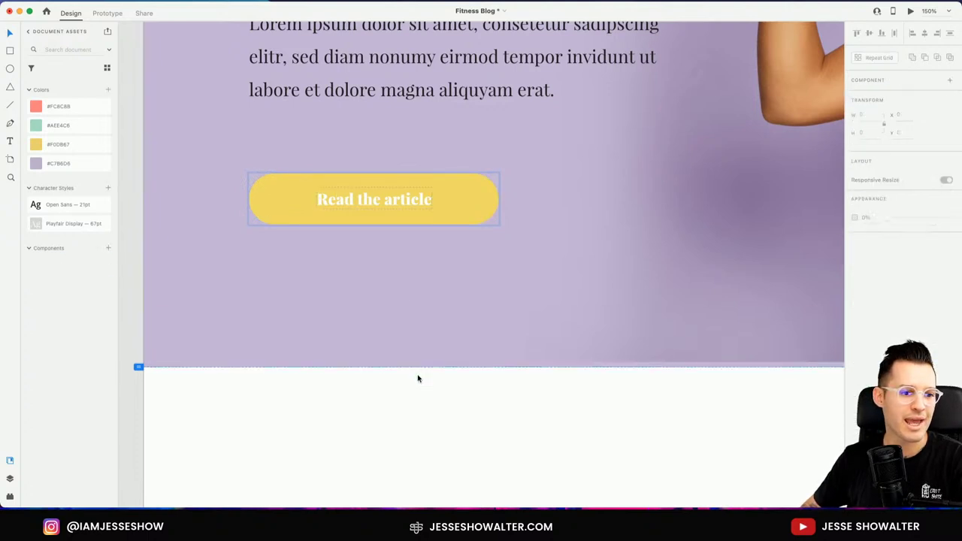
left_click(447, 201)
- Make the button a component named 'button' and copy it into the white section below
key("super+k")
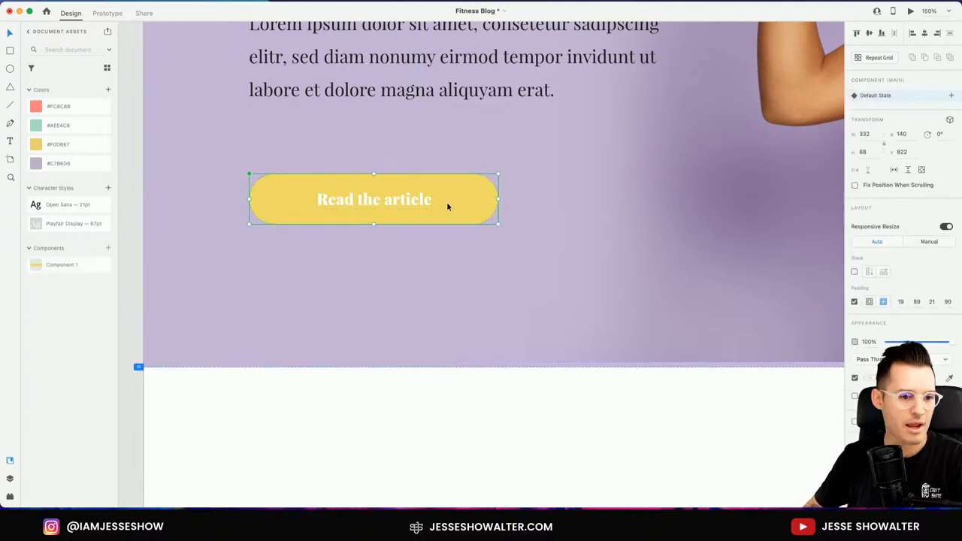
double_click(59, 268)
type("button")
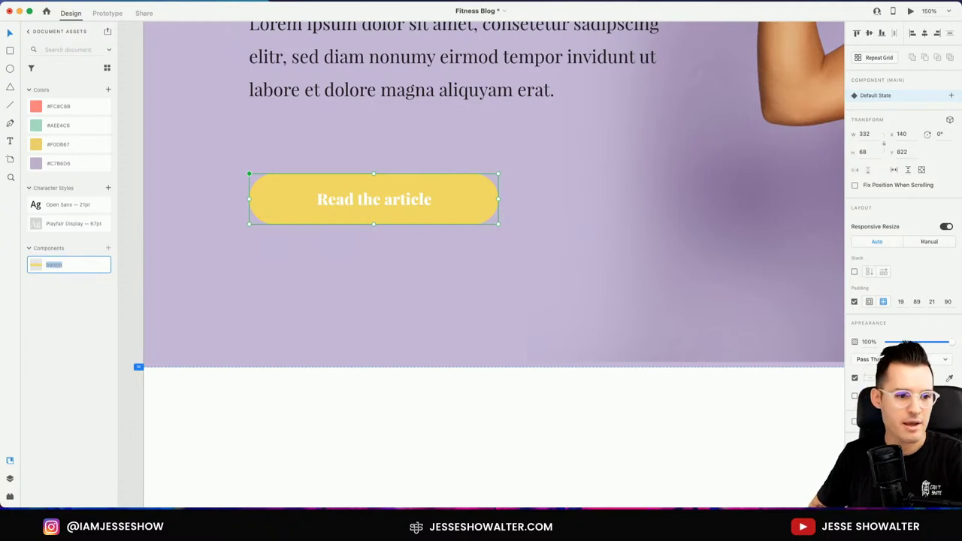
key("Return")
left_click_drag(340, 226, 358, 478)
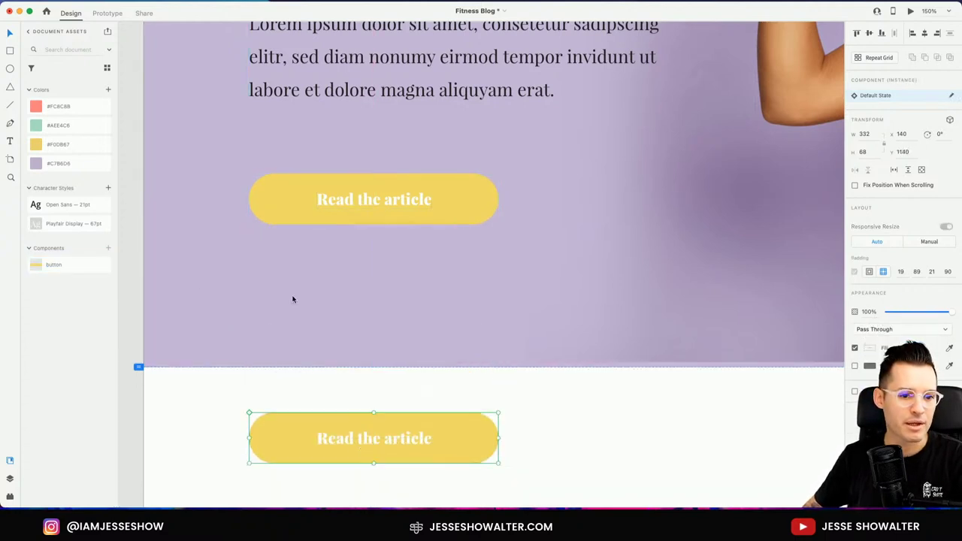
- Try coral, then yellow, on the button component, and nudge the lower button down
double_click(253, 188)
left_click(72, 107)
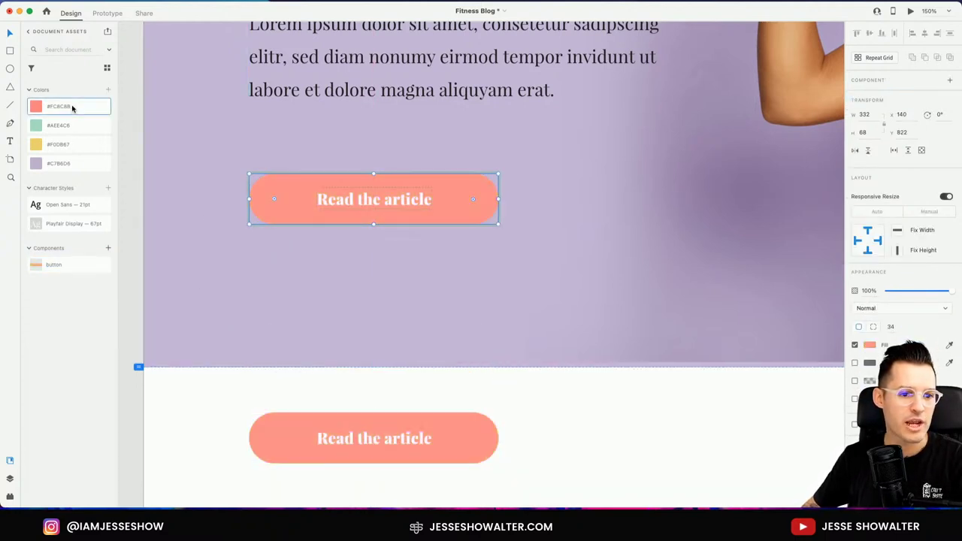
left_click(72, 146)
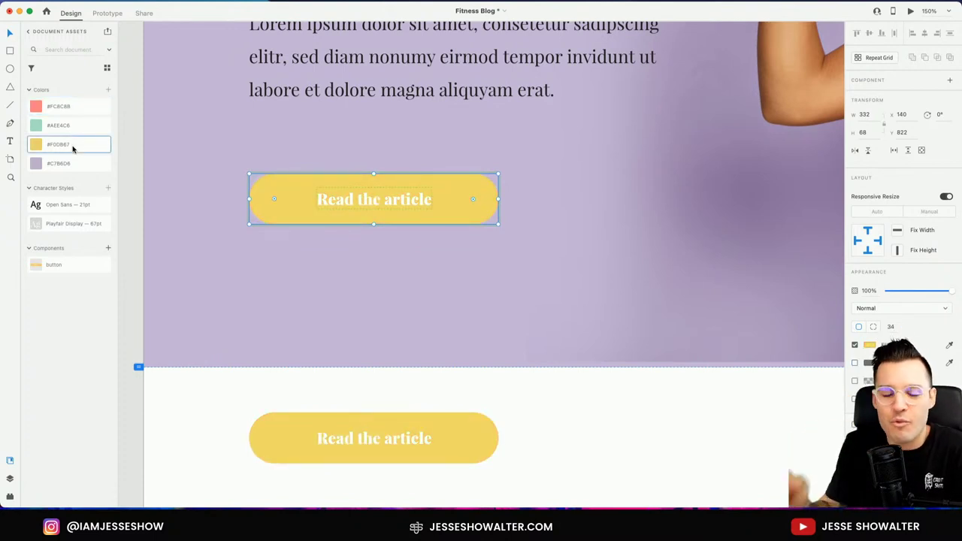
scroll(584, 371, "down", 3)
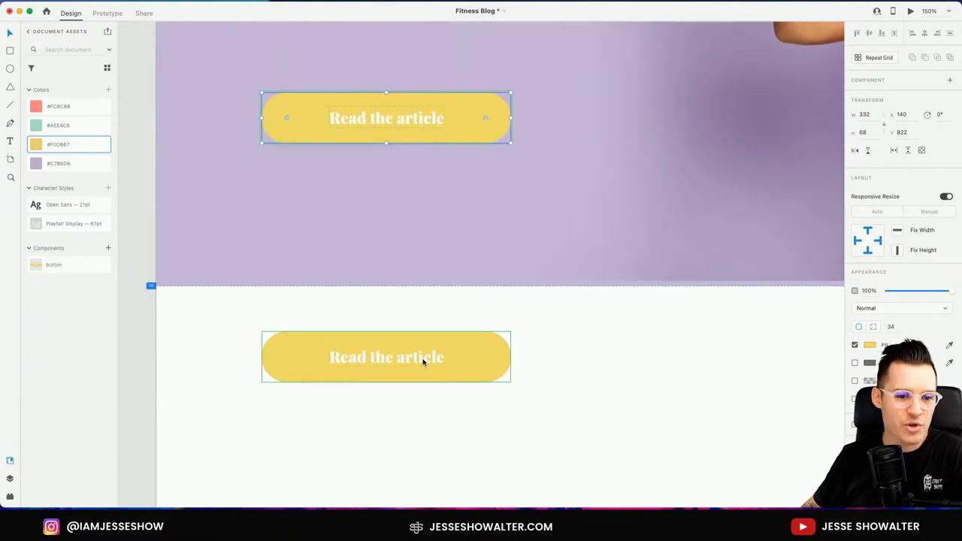
left_click(424, 379)
left_click_drag(424, 379, 426, 394)
left_click(600, 378)
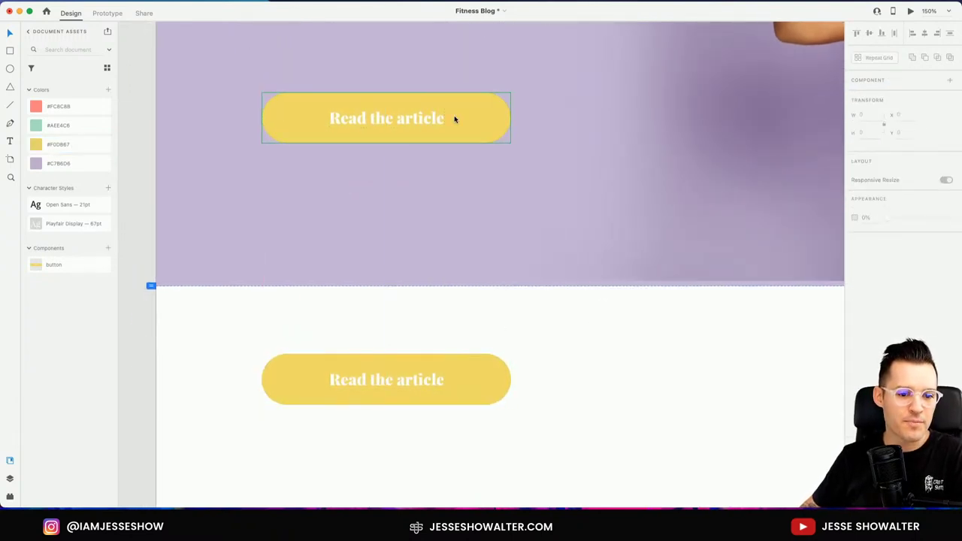
- Try mint green, yellow and coral swatches on both buttons through the component
double_click(490, 126)
left_click(75, 126)
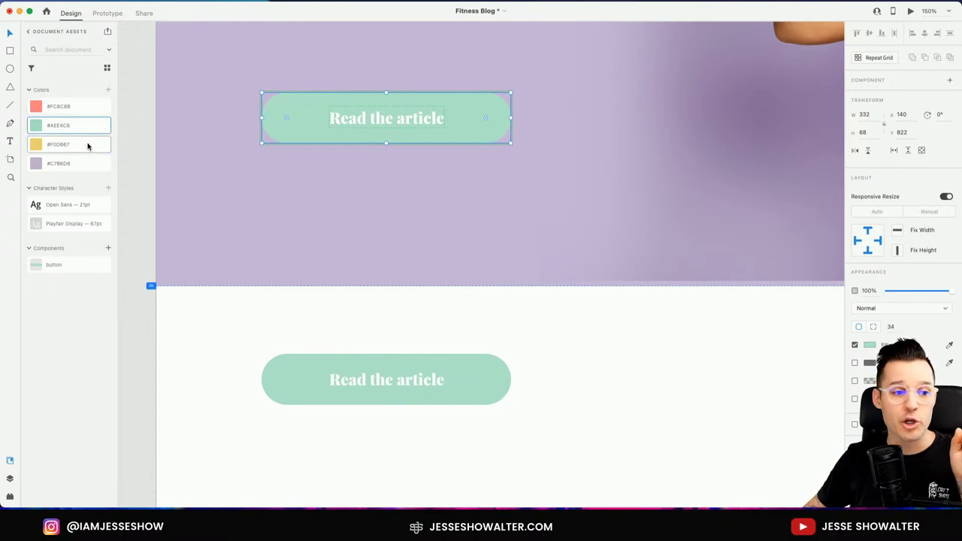
left_click(88, 146)
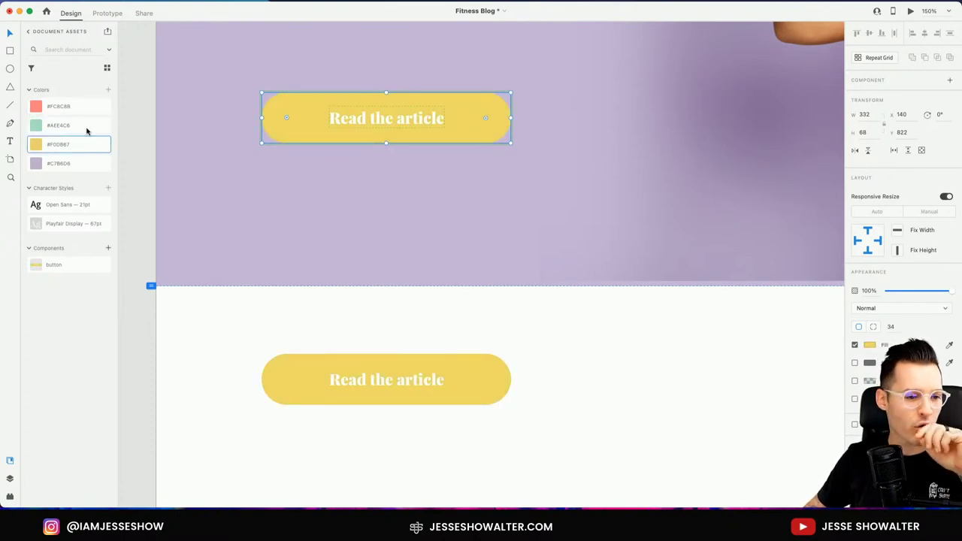
left_click(86, 112)
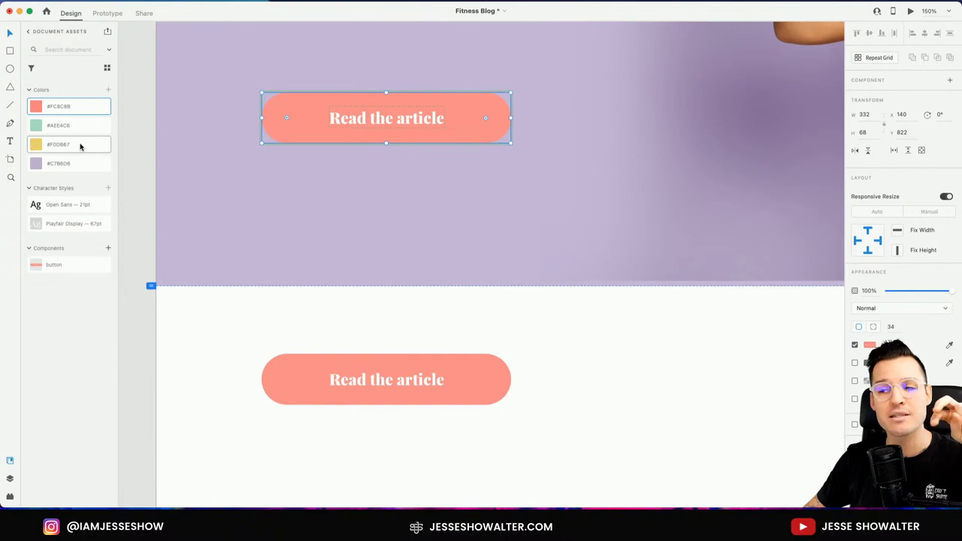
left_click(80, 146)
left_click(85, 126)
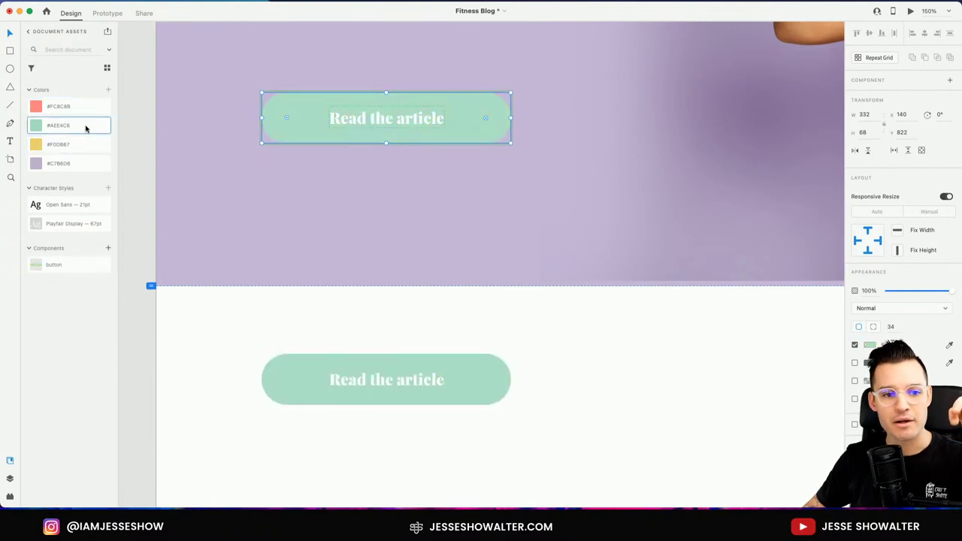
left_click(90, 110)
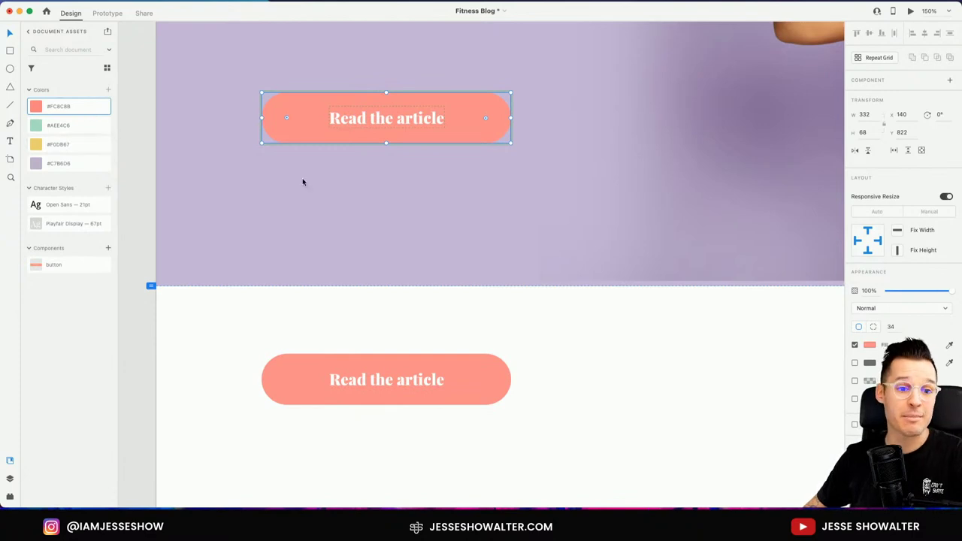
- Set the button fill to black #000000 and zoom out to the whole canvas
left_click(870, 344)
left_click_drag(789, 369, 704, 397)
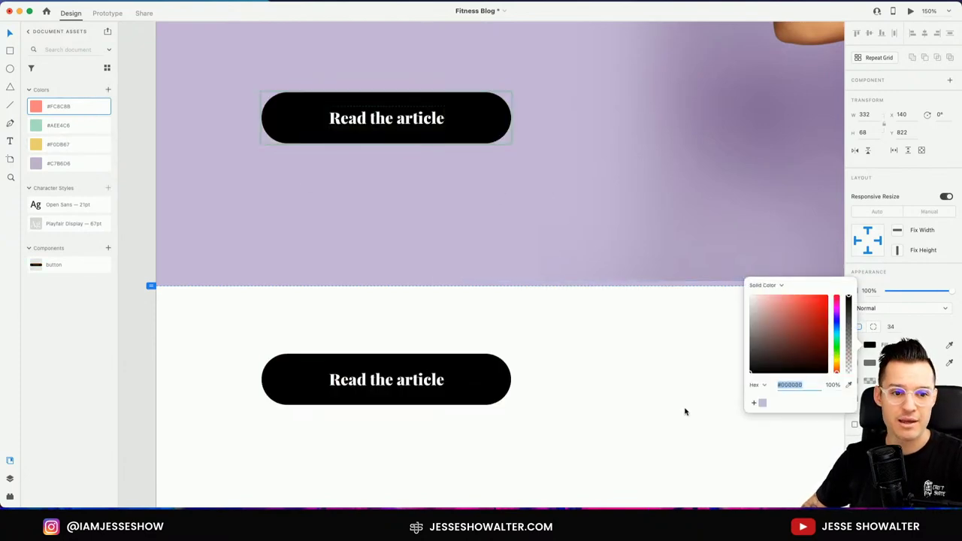
left_click(623, 389)
key("super+0")
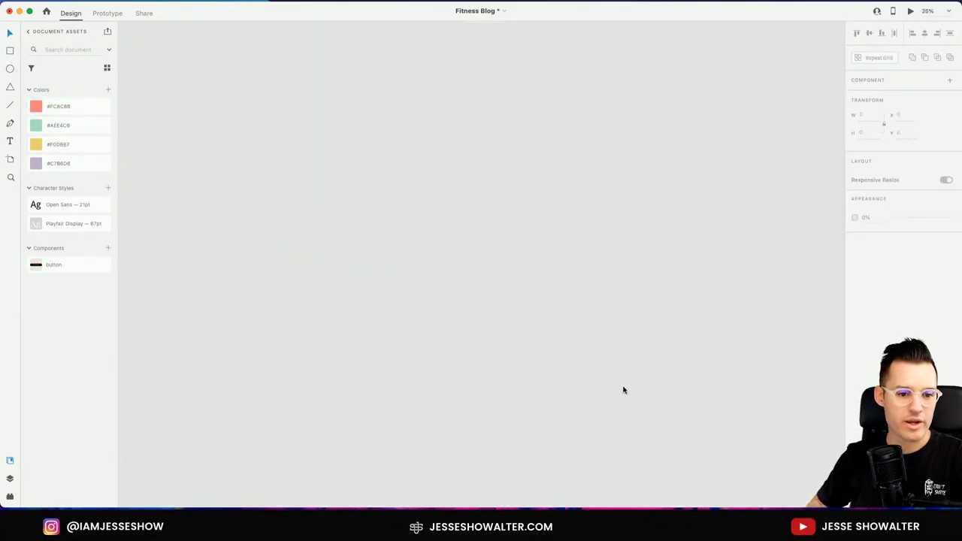
- Undo to the coral fill, then redo back to black on both buttons
scroll(436, 322, "left", 5)
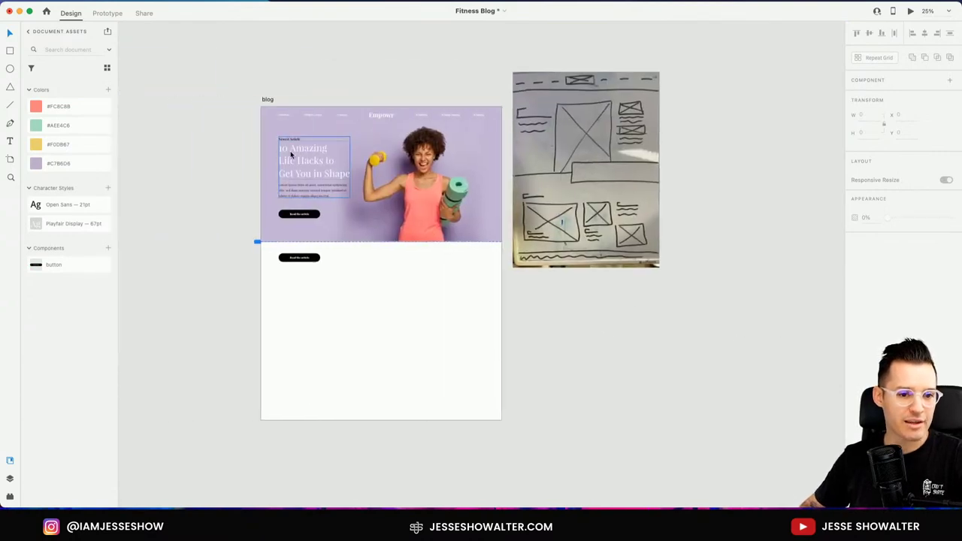
scroll(340, 154, "up", 5)
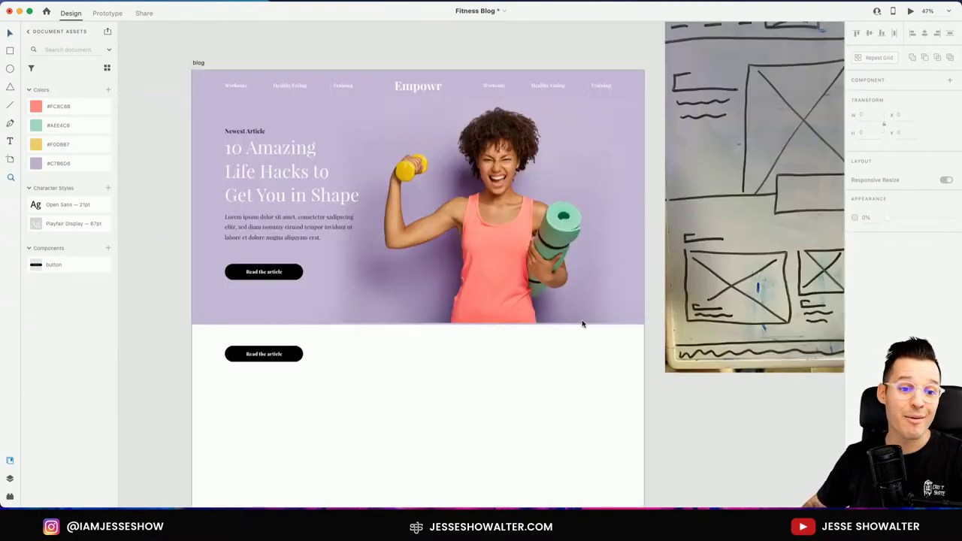
key("super+z")
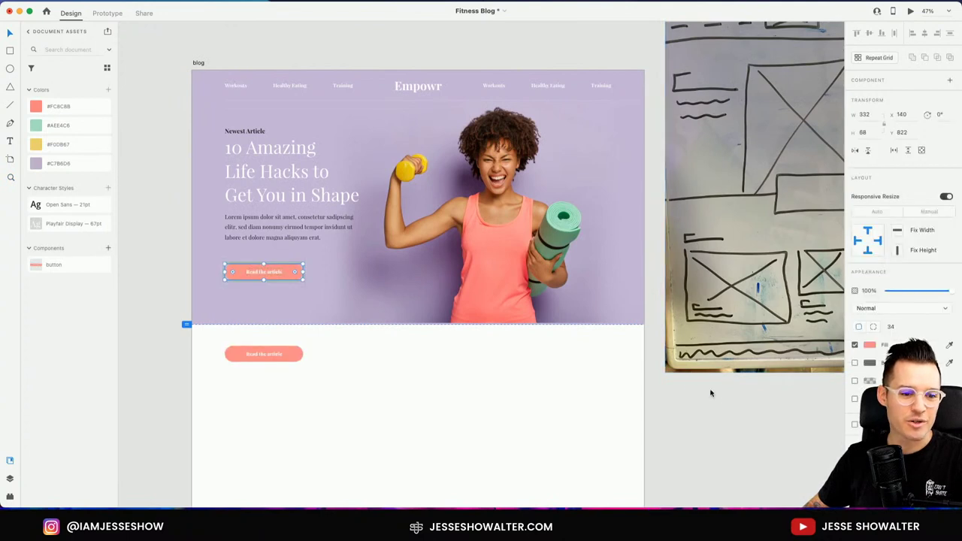
left_click(869, 345)
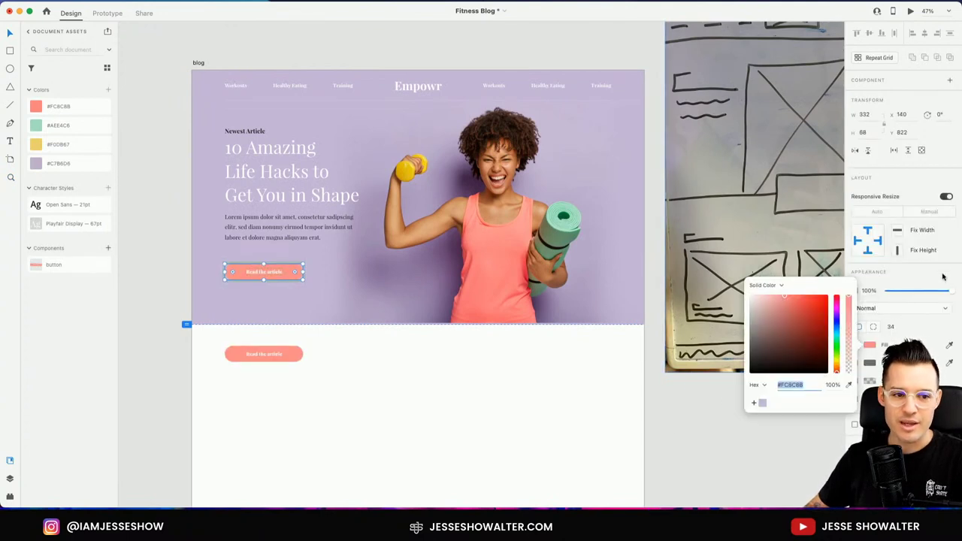
left_click(954, 330)
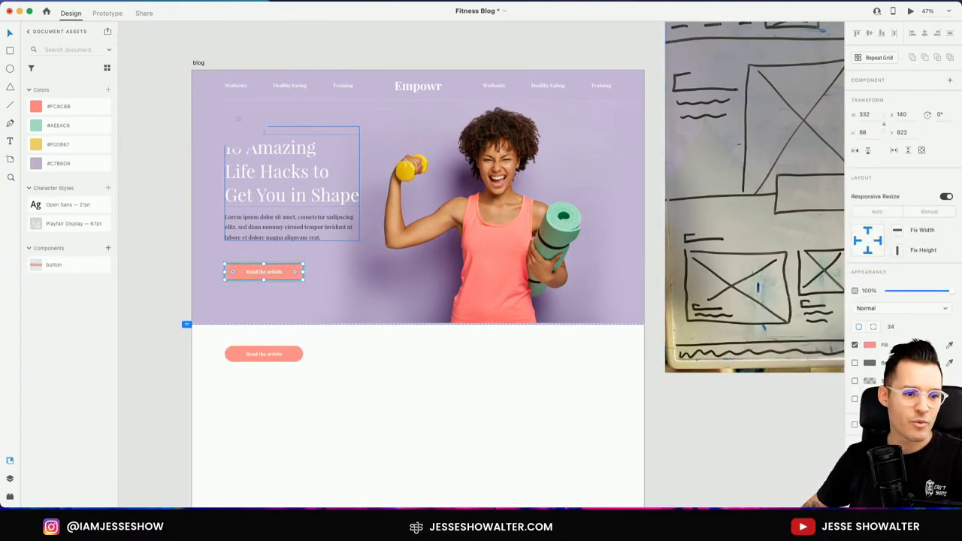
key("super+shift+z")
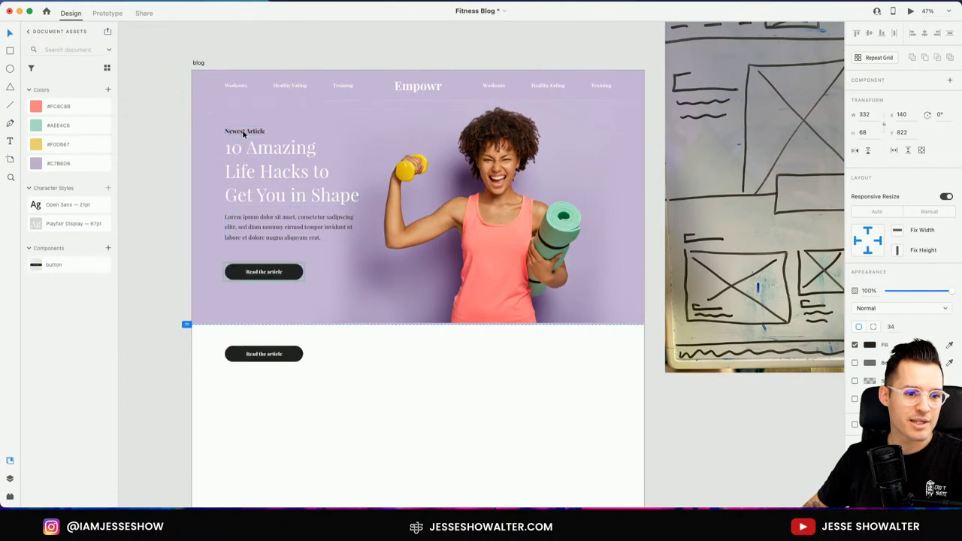
- Save the upper button's #212121 fill as a document colour
left_click(332, 386)
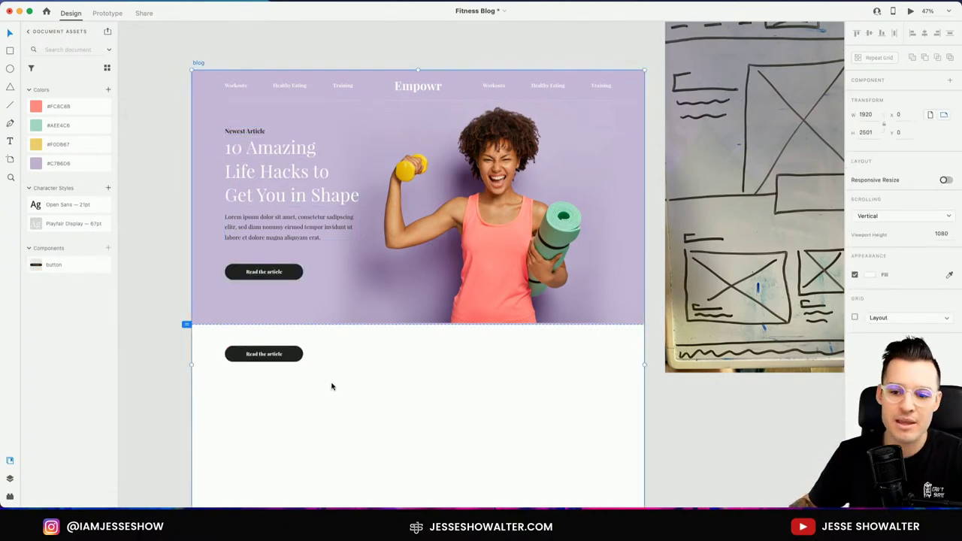
left_click(298, 275)
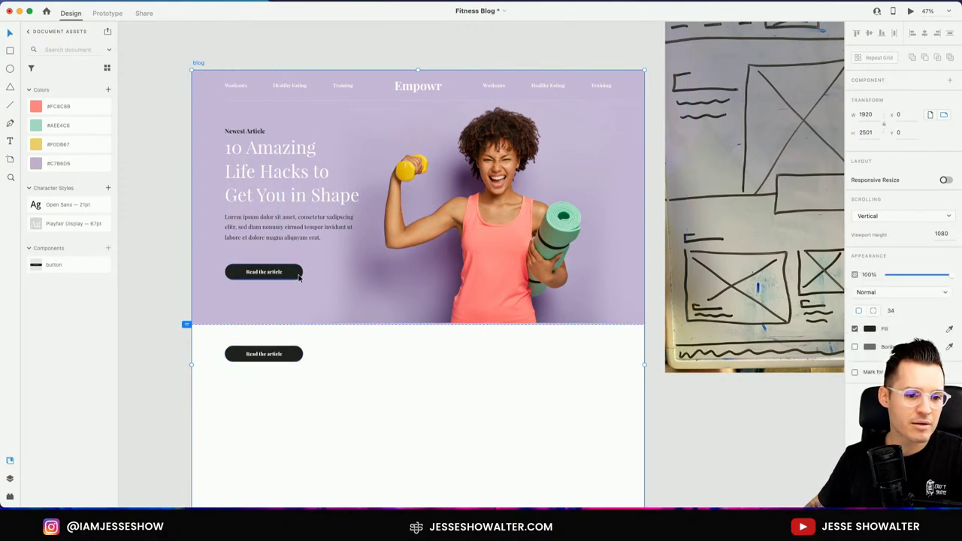
left_click(109, 89)
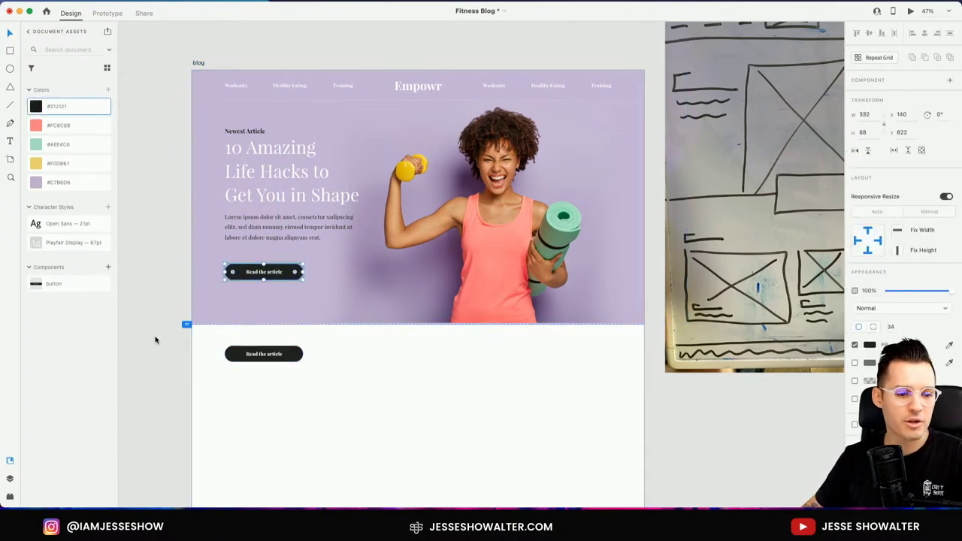
left_click_drag(155, 338, 301, 429)
- Try the #FC8C8B salmon colour on the upper button, then zoom out to the hero
scroll(425, 200, "up", 5)
scroll(235, 88, "up", 3)
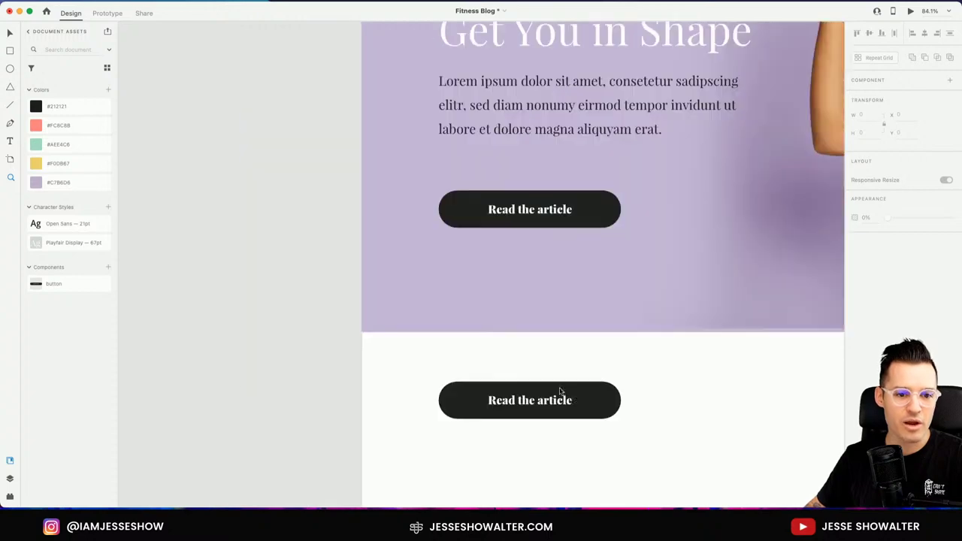
scroll(683, 341, "up", 5)
scroll(683, 342, "left", 5)
scroll(500, 307, "down", 5)
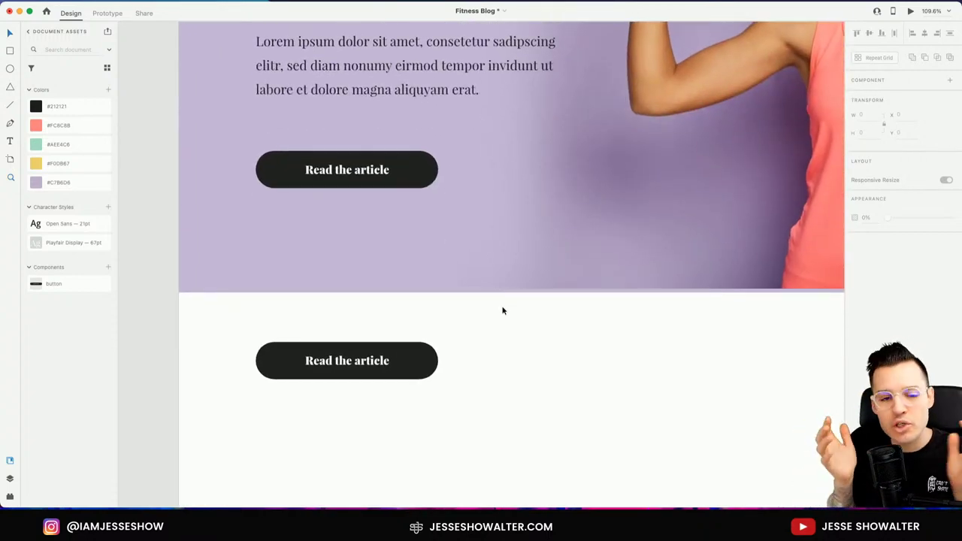
left_click(421, 174)
left_click(101, 124)
left_click(135, 193)
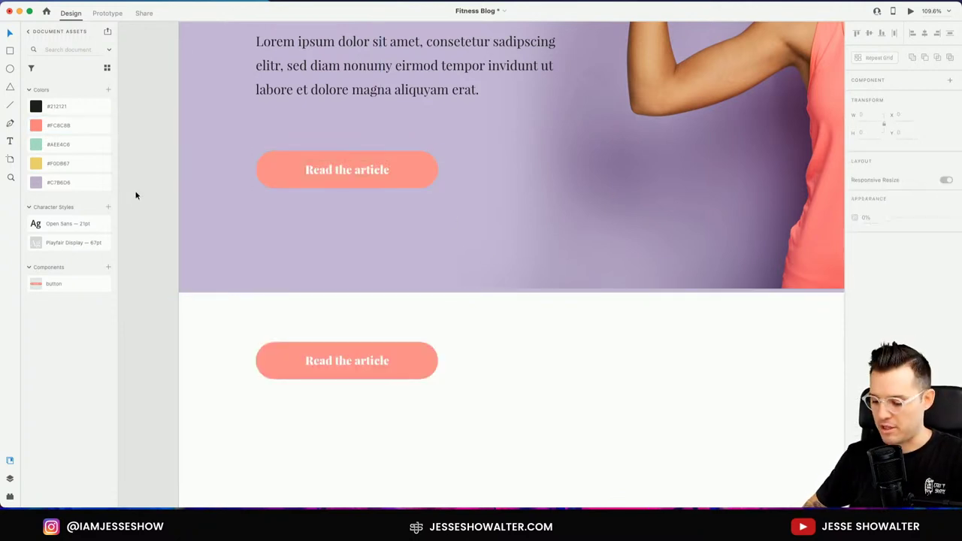
key("super+minus")
- Delete the duplicate button below the hero and move the button up toward the body text
scroll(361, 198, "up", 3)
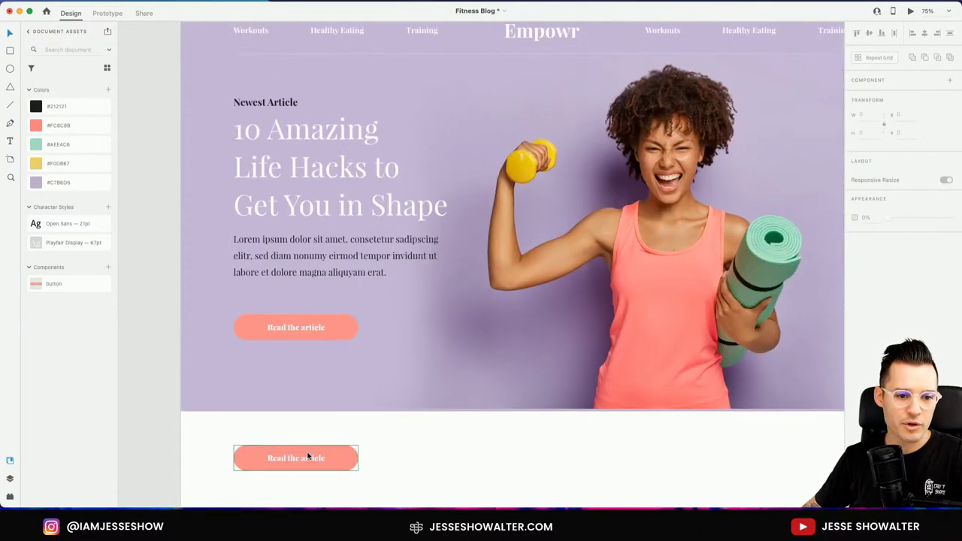
left_click(308, 462)
key("Delete")
scroll(309, 466, "up", 2)
left_click_drag(311, 359, 312, 338)
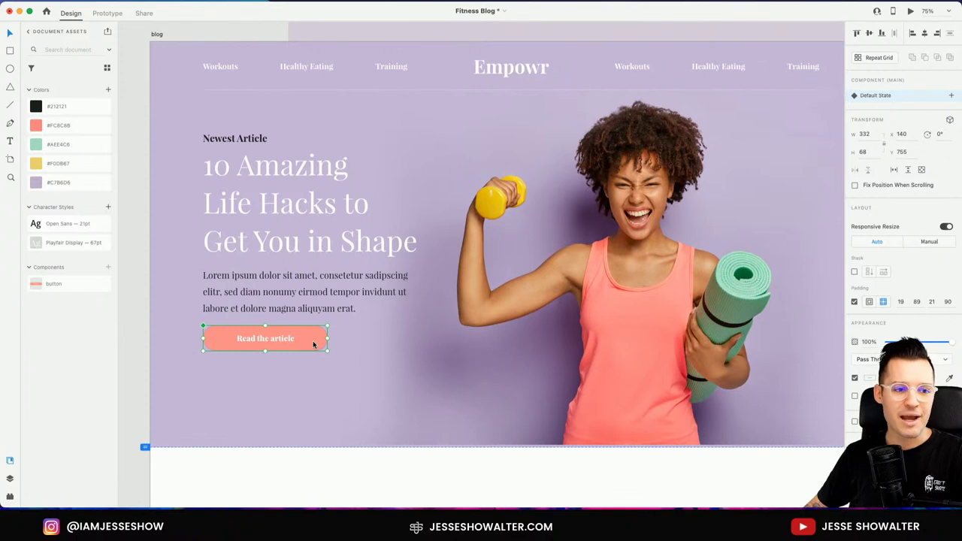
- Refill the button's rounded rectangle with dark #212121 after trying #AEE4C6 green
left_click(75, 148)
key("super+z")
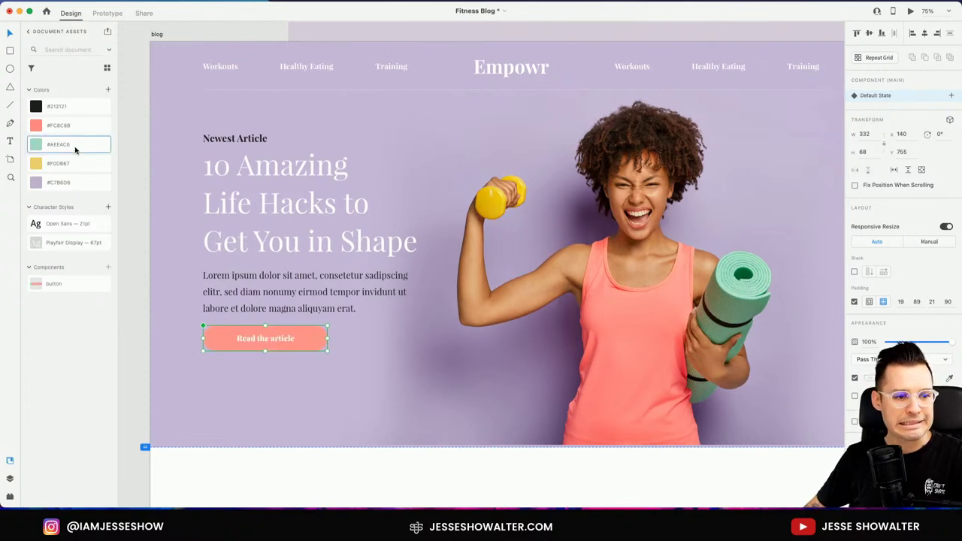
left_click(293, 406)
left_click(310, 340)
double_click(320, 345)
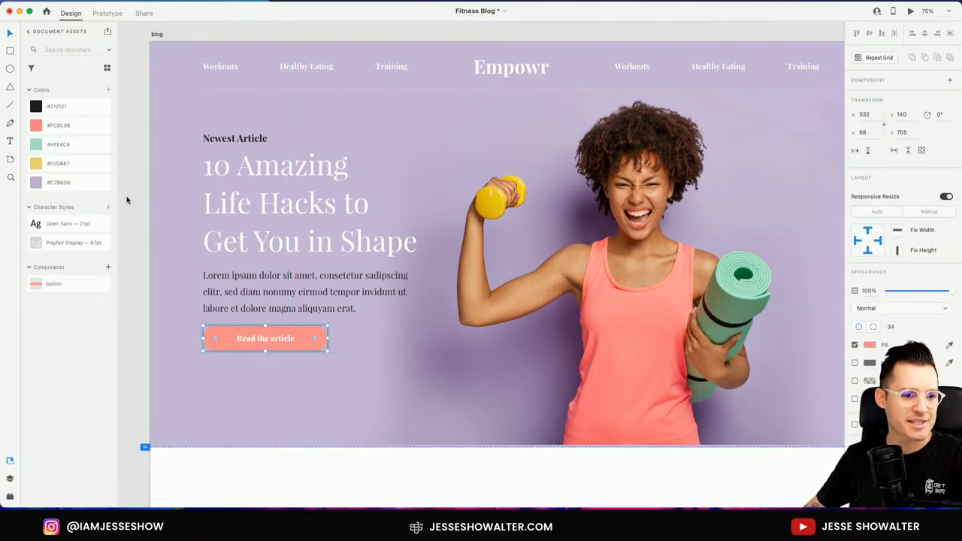
left_click(79, 149)
left_click(79, 106)
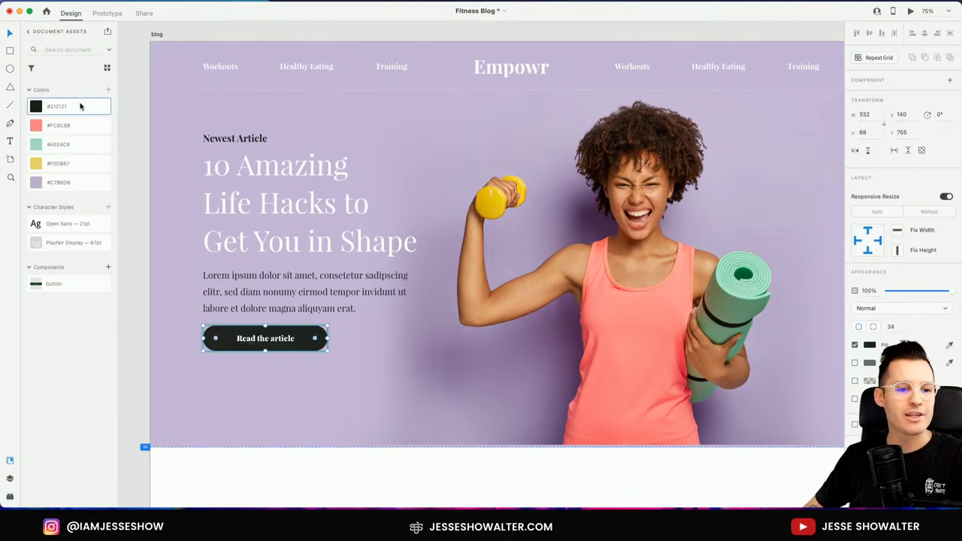
left_click(276, 466)
scroll(278, 466, "down", 1)
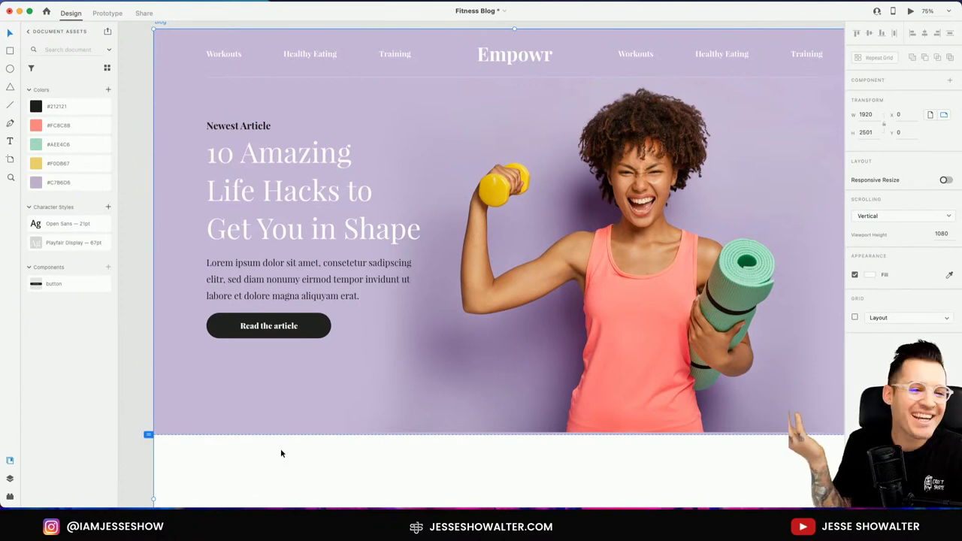
- Move the button layer into the article group and make the group a vertical stack
left_click(261, 328)
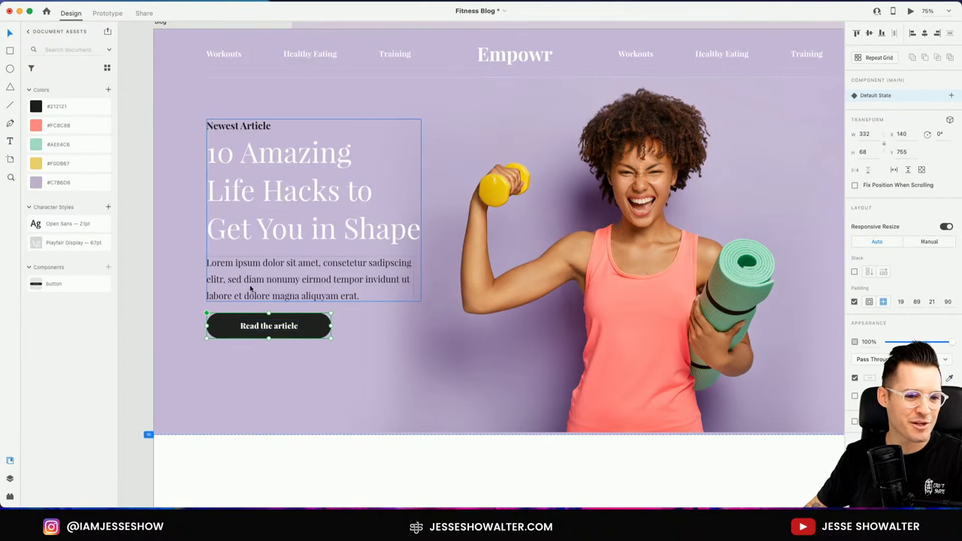
key("super+y")
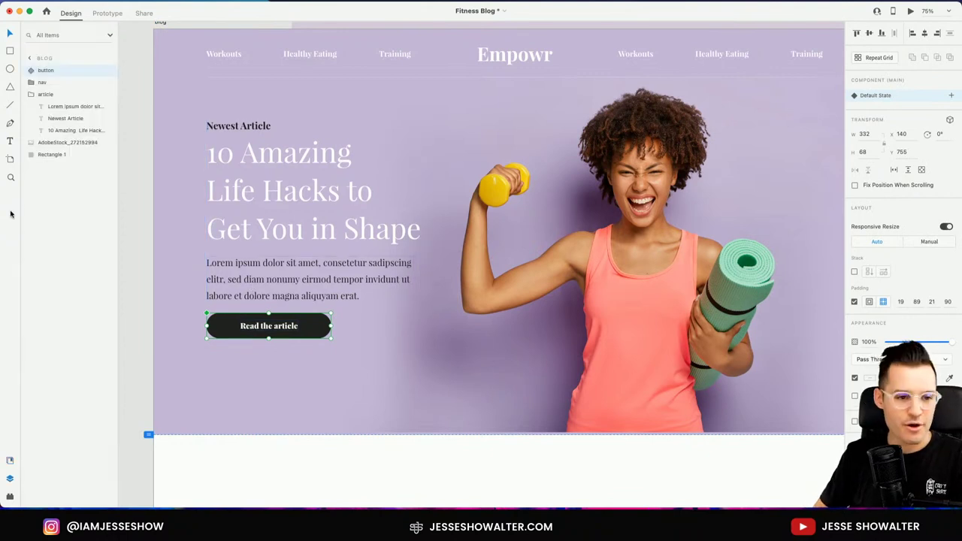
left_click_drag(48, 72, 43, 98)
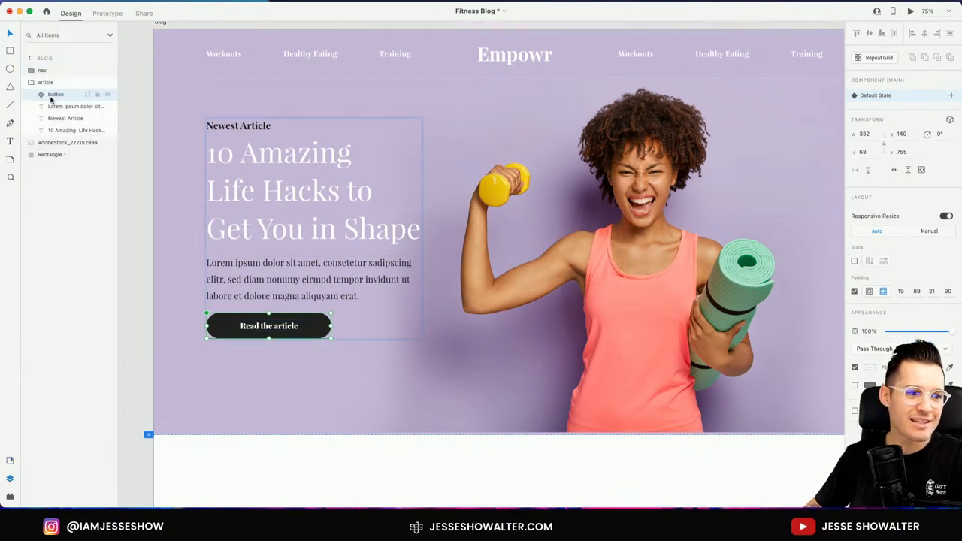
left_click(30, 84)
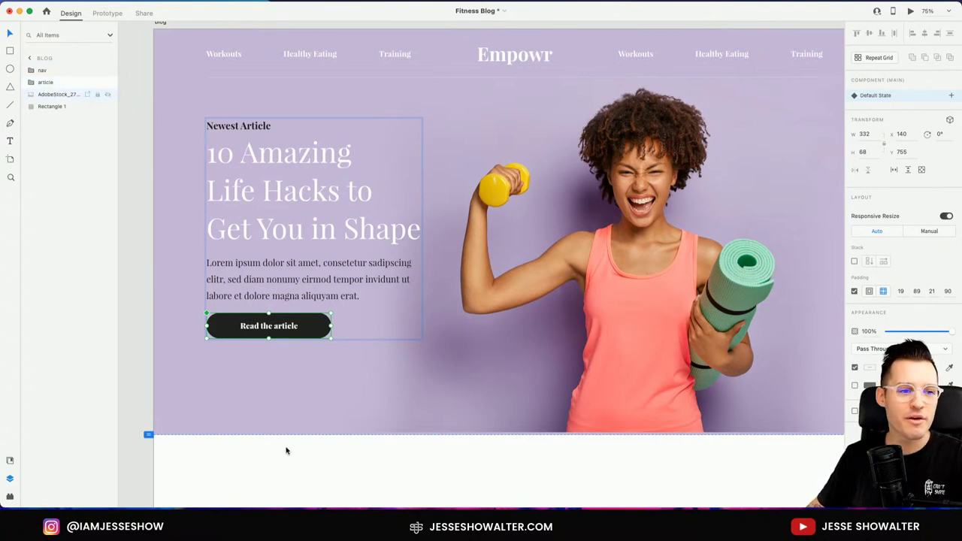
left_click(54, 84)
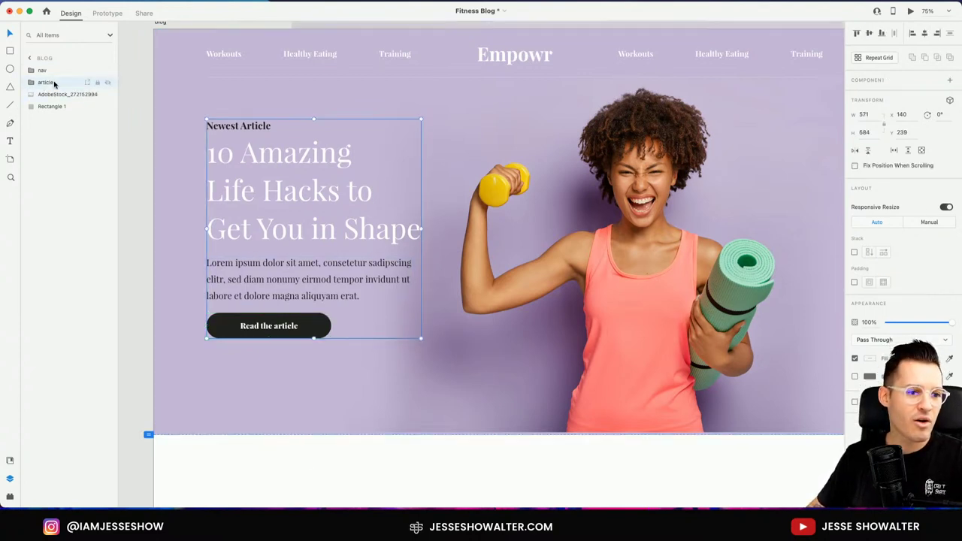
left_click(855, 252)
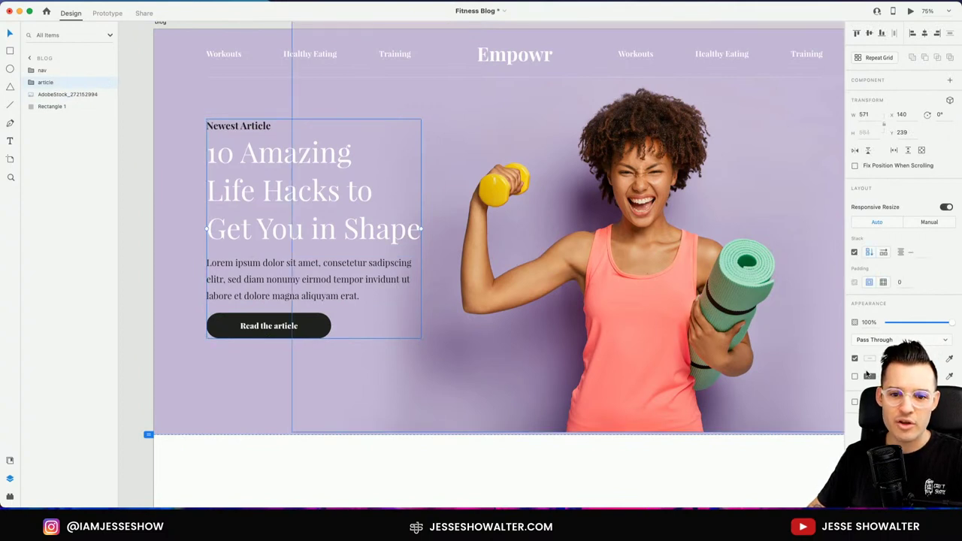
- Rearrange the body text and button within the article stack
double_click(262, 277)
left_click_drag(254, 278, 257, 249)
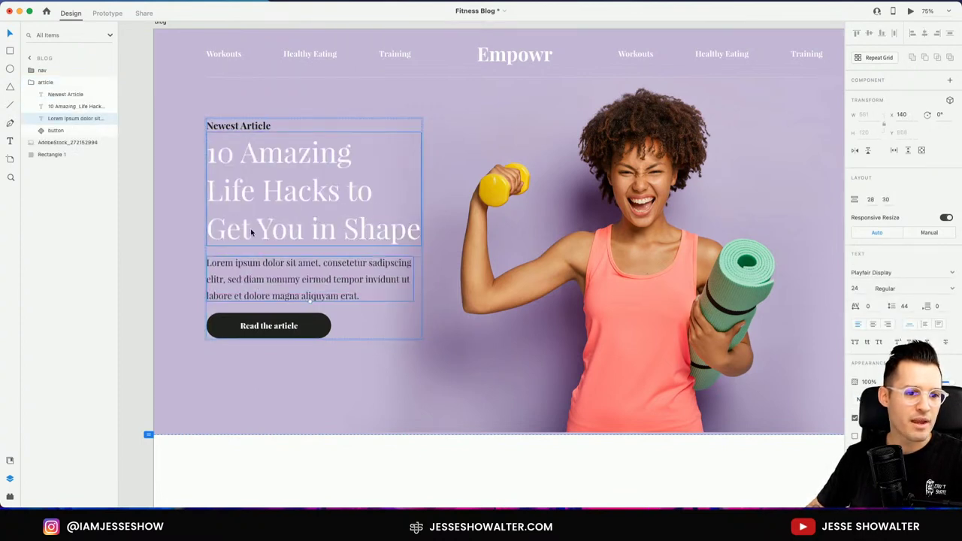
mouse_move(258, 323)
left_mouse_down()
mouse_move(257, 129)
mouse_move(267, 325)
left_mouse_up()
left_click_drag(270, 283, 276, 361)
left_click(299, 444)
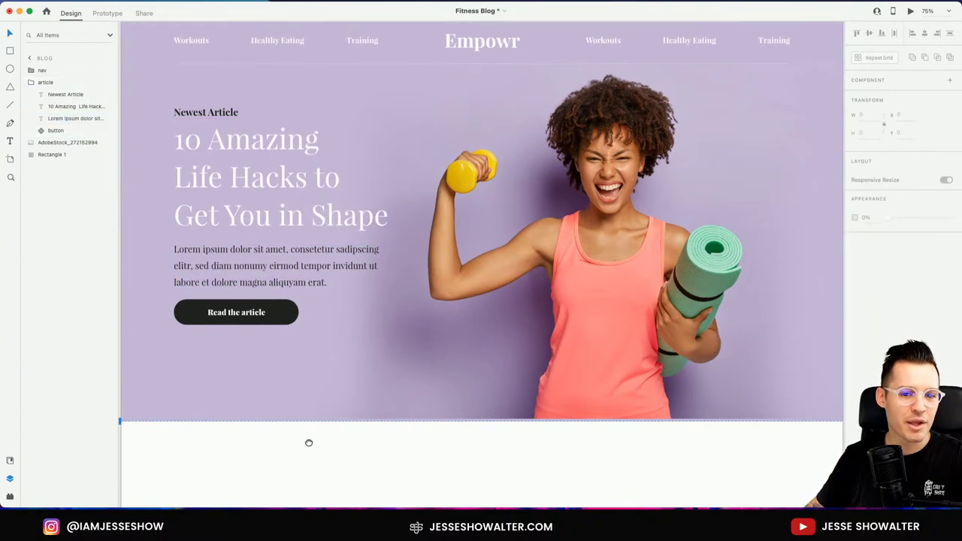
scroll(307, 444, "down", 3)
left_click_drag(316, 415, 314, 417)
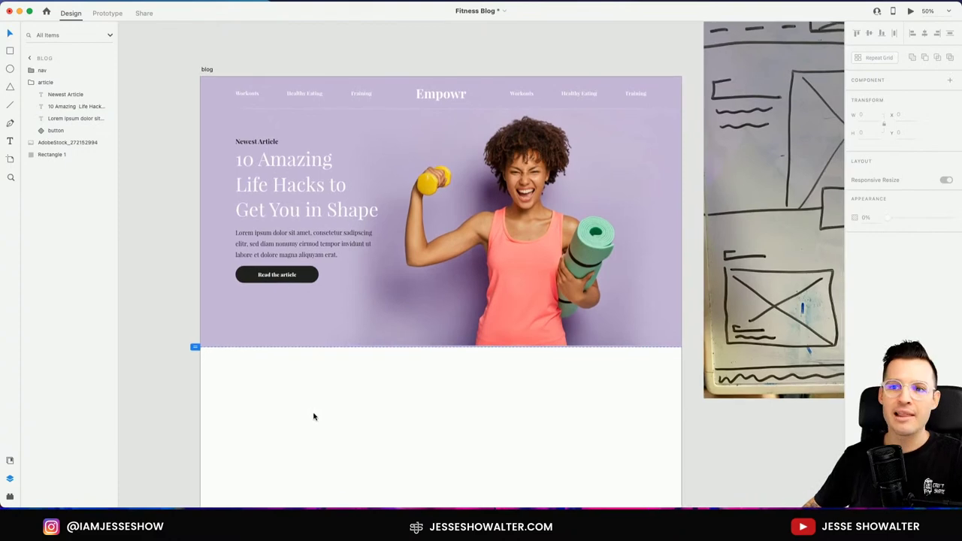
scroll(666, 322, "right", 5)
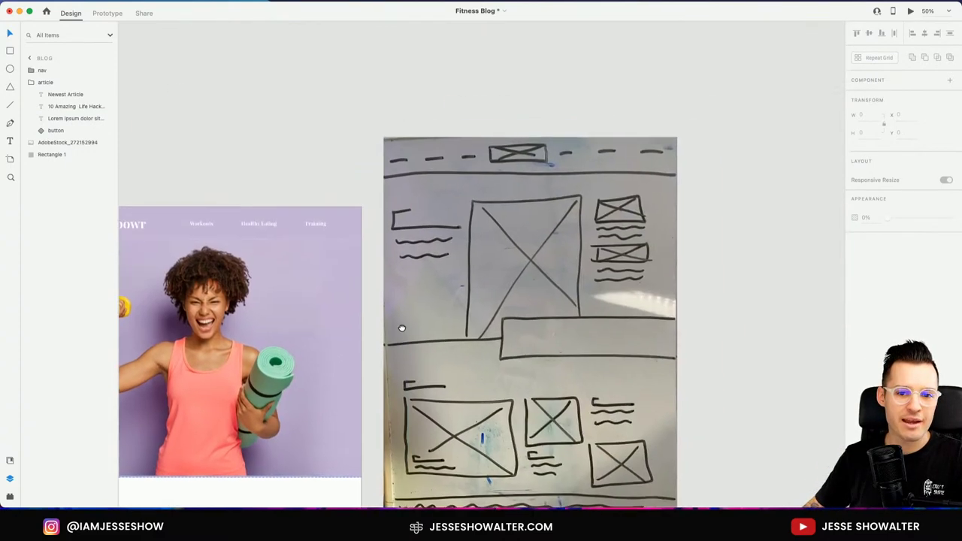
scroll(451, 322, "up", 5)
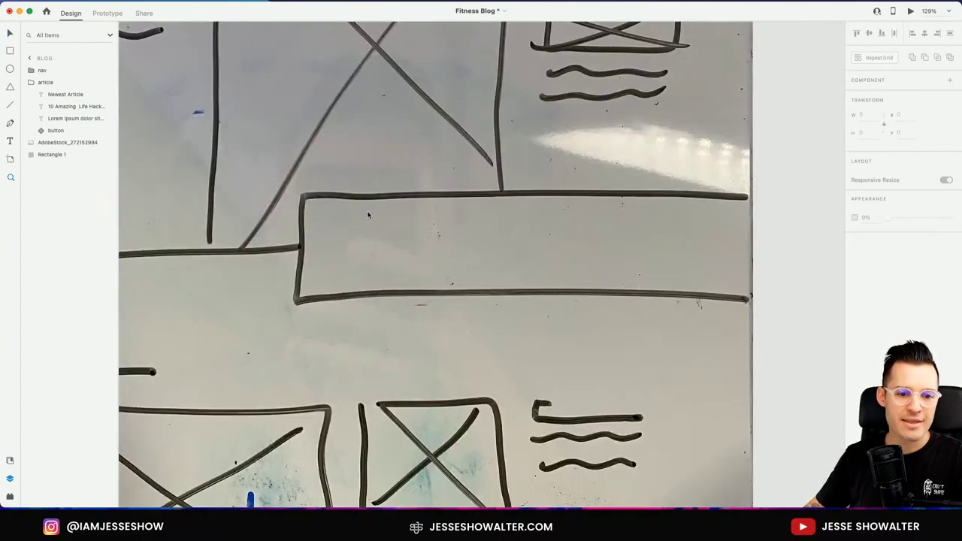
scroll(651, 293, "down", 5)
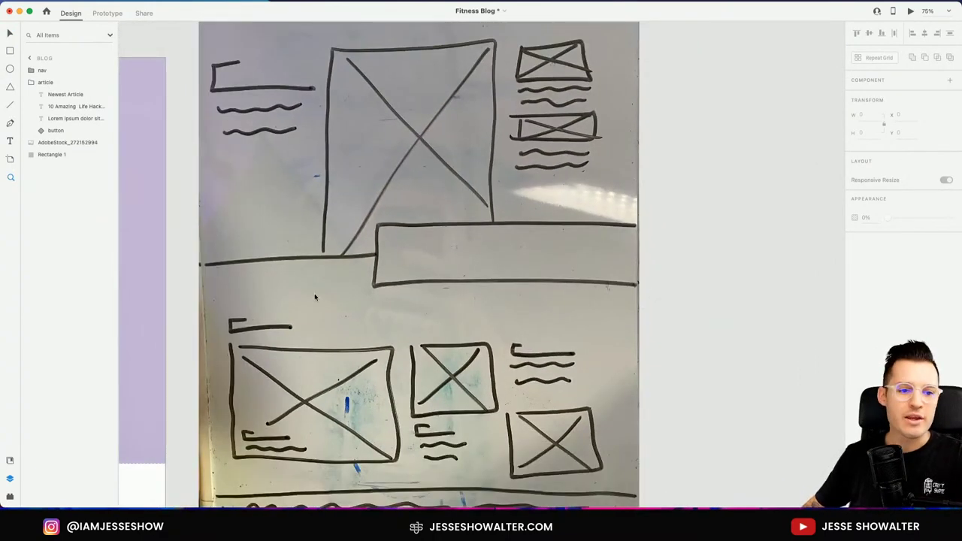
scroll(314, 293, "left", 10)
scroll(573, 331, "down", 2)
left_click_drag(573, 331, 596, 350)
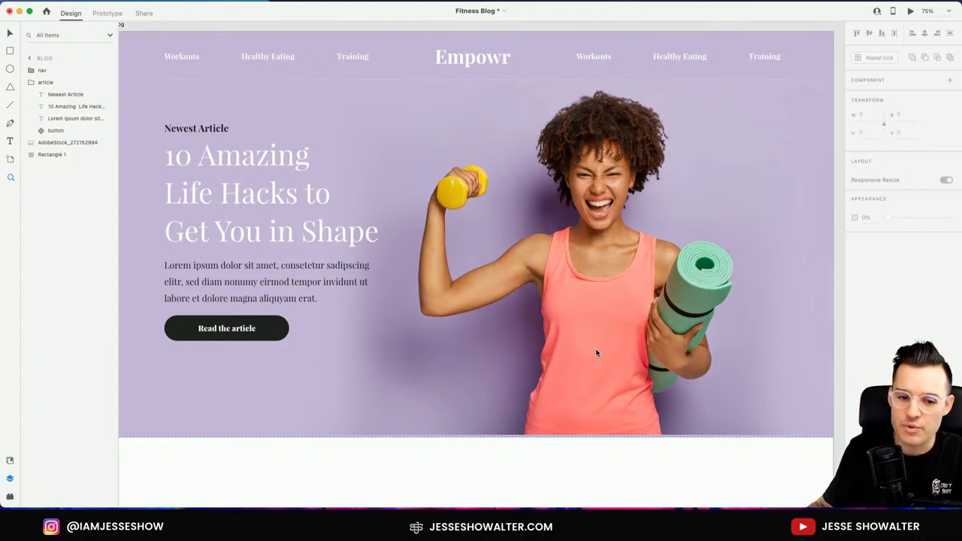
- Draw a borderless, drop-shadowed white card overlapping the hero's bottom edge
key("super+equal")
scroll(606, 475, "down", 2)
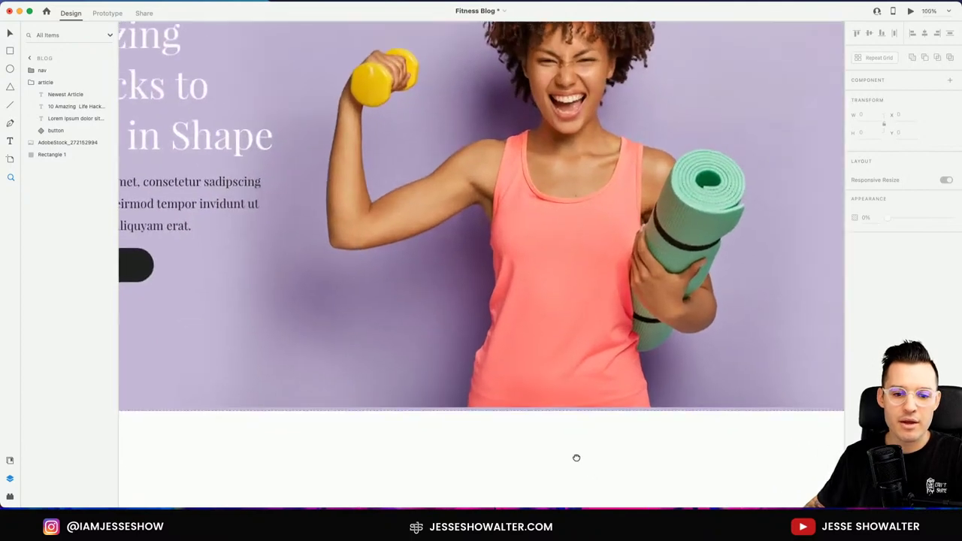
key("super+minus")
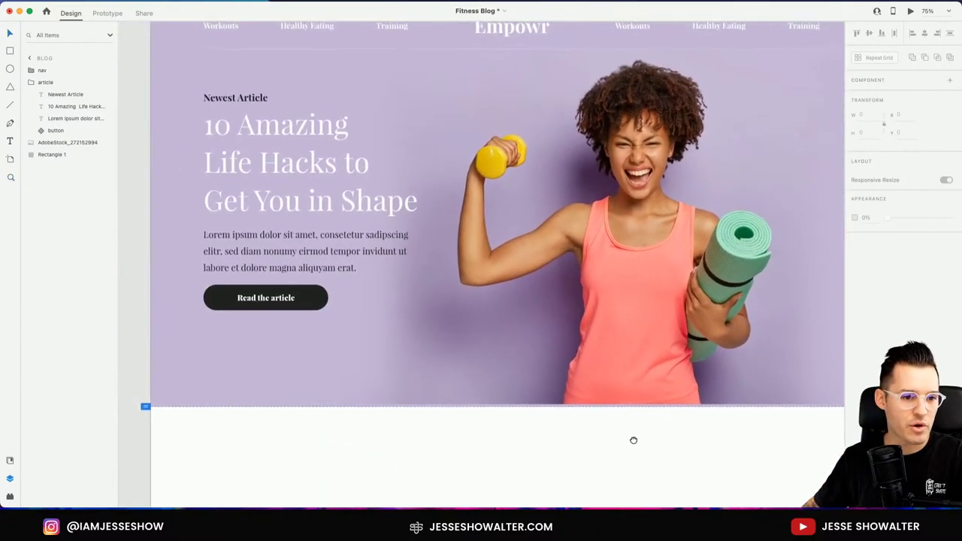
scroll(576, 405, "up", 2)
left_click_drag(575, 406, 499, 366)
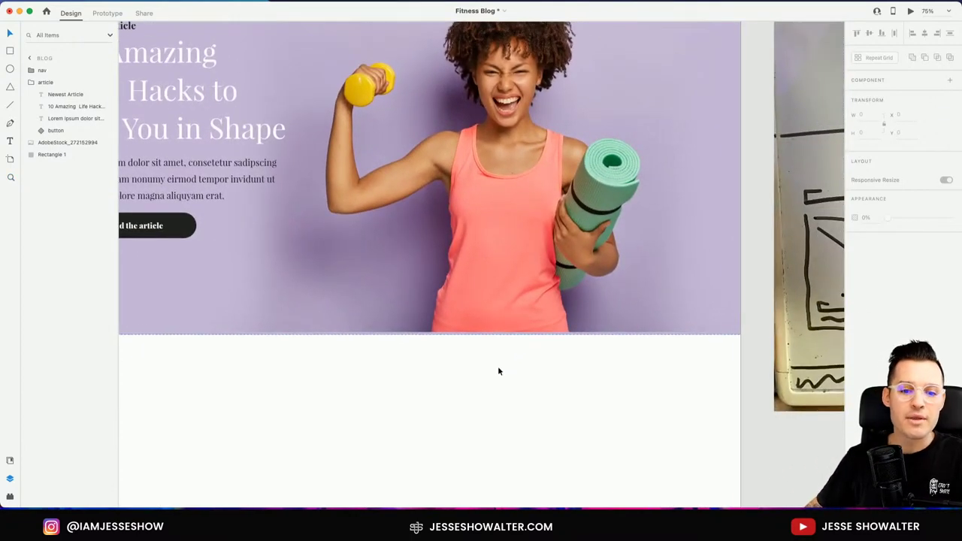
left_click(497, 366)
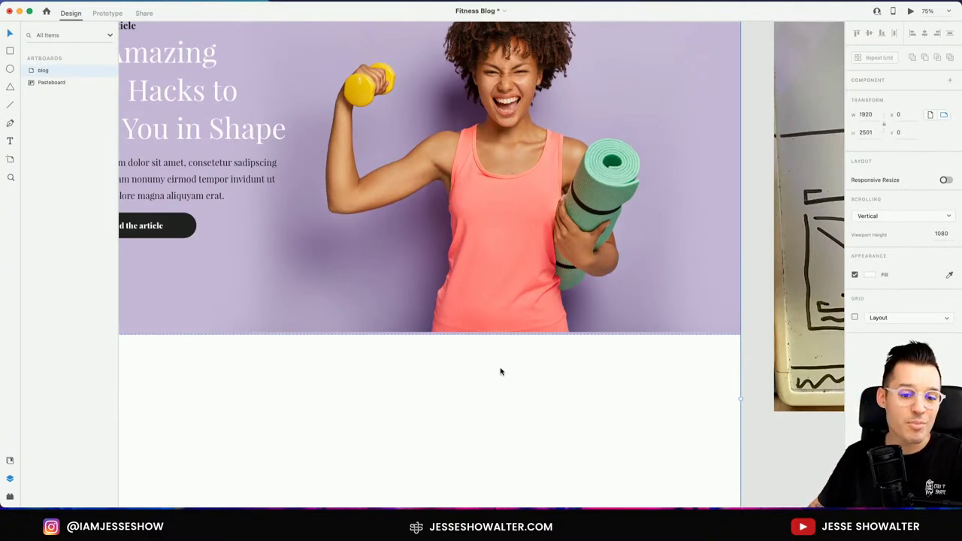
key("r")
mouse_move(741, 281)
left_mouse_down()
mouse_move(445, 368)
mouse_move(266, 370)
left_mouse_up()
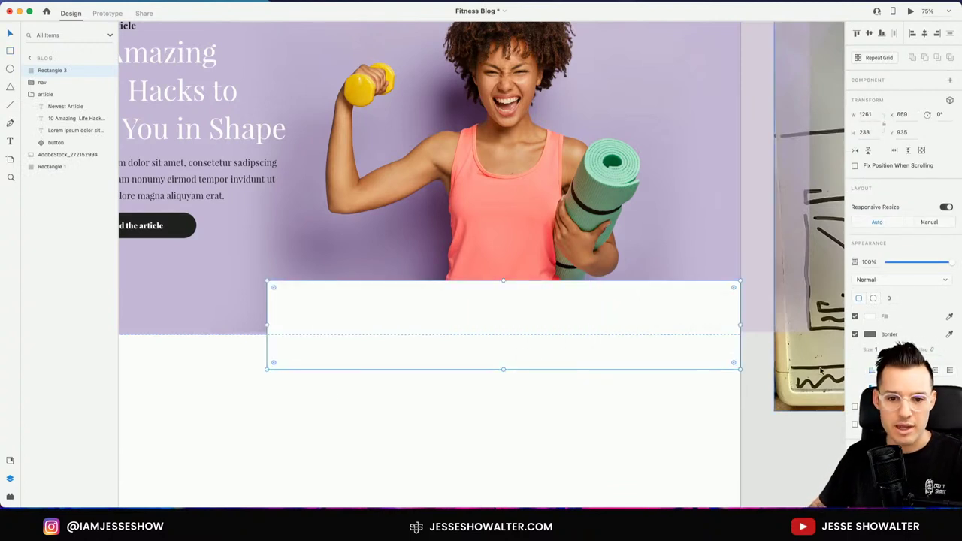
left_click(855, 334)
left_click(855, 352)
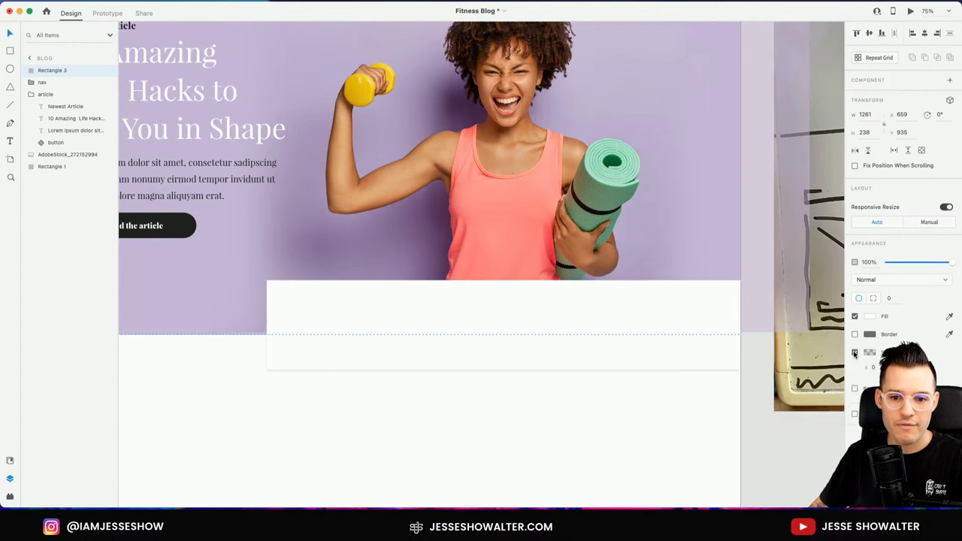
left_click(869, 352)
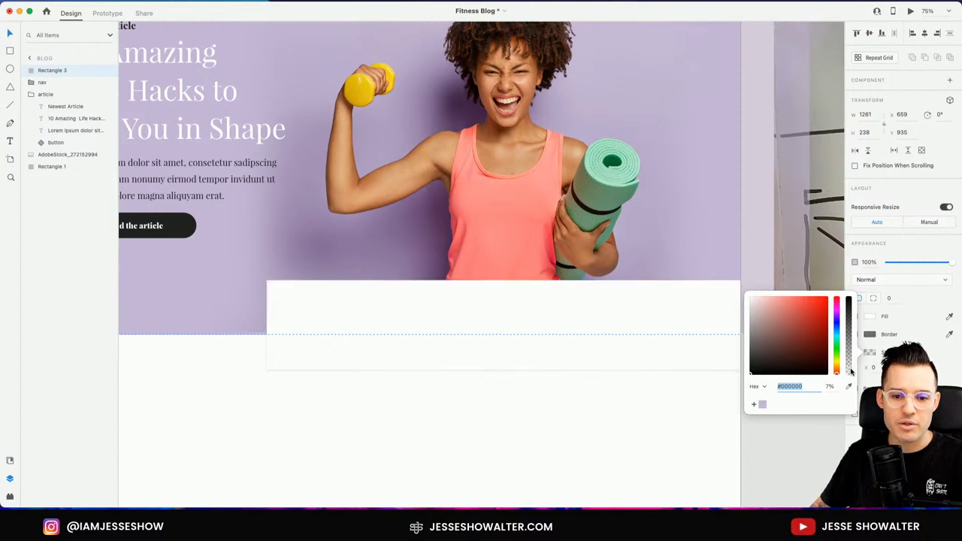
left_click(545, 432)
- Shorten the white card from 238 to 210 high by lowering its top edge
scroll(402, 415, "left", 4)
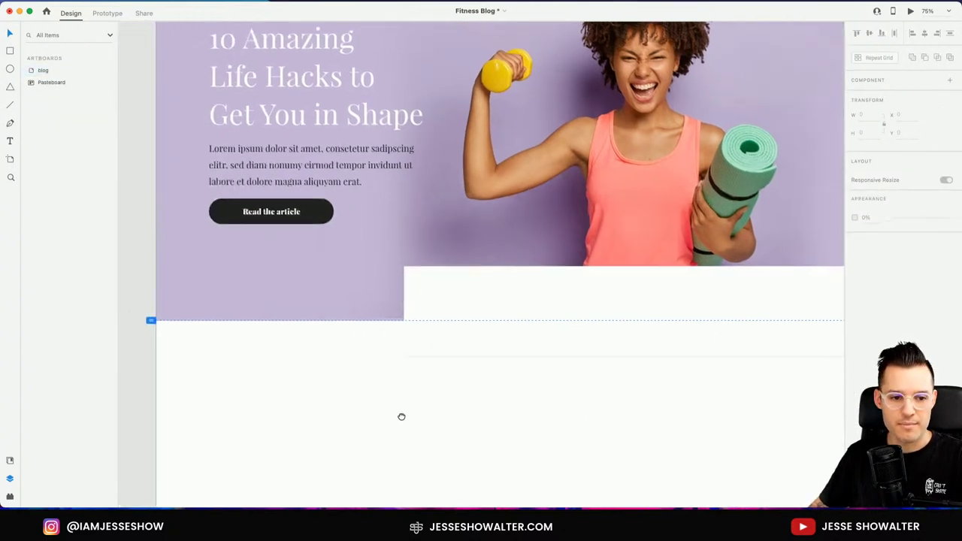
scroll(401, 414, "down", 2)
key("super+minus")
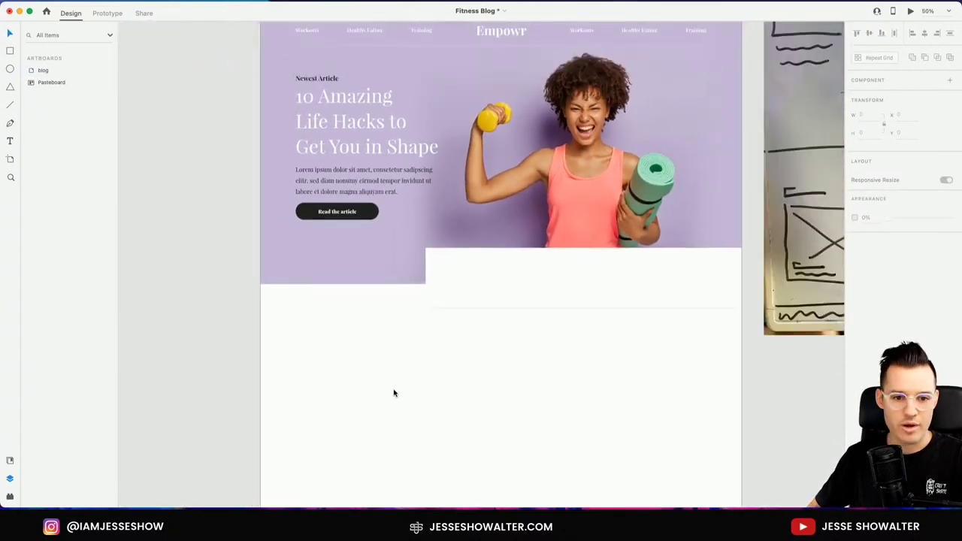
left_click(464, 277)
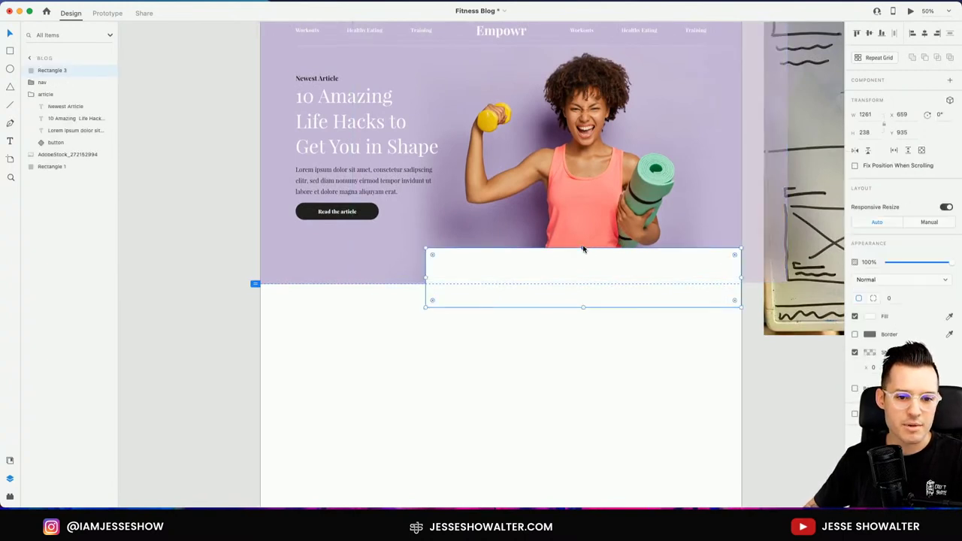
left_click_drag(582, 249, 584, 255)
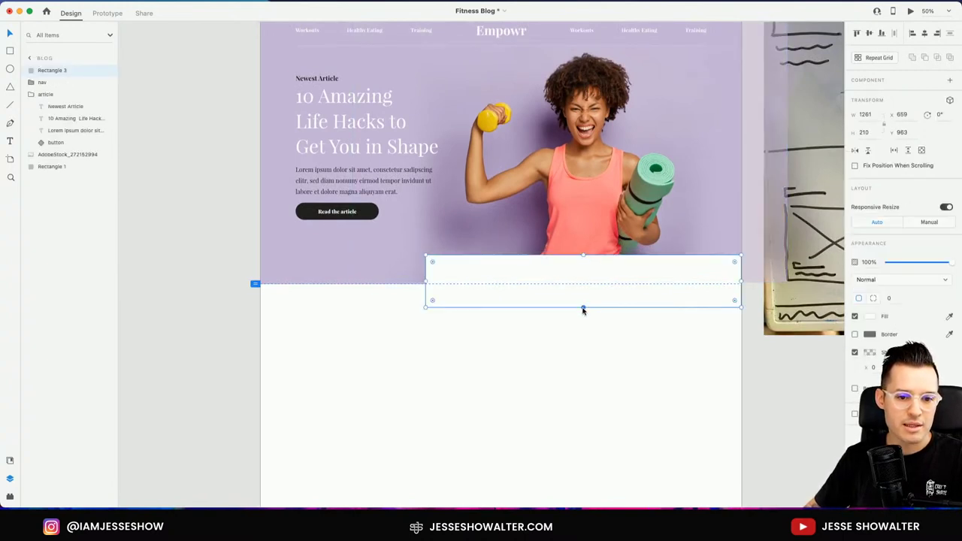
left_click_drag(582, 305, 575, 313)
left_click(536, 348)
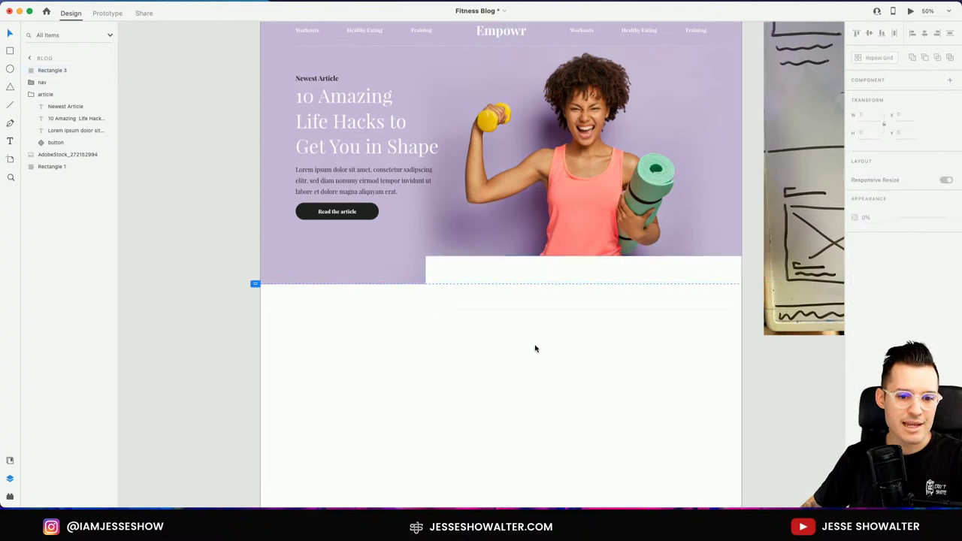
- Open a desktop preview of the blog artboard
scroll(526, 349, "up", 3)
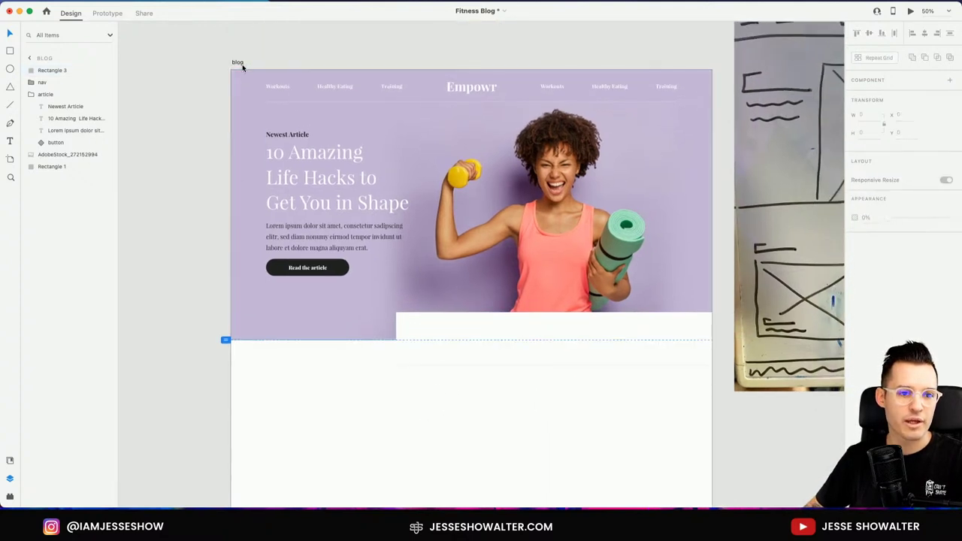
left_click(238, 61)
left_click(912, 12)
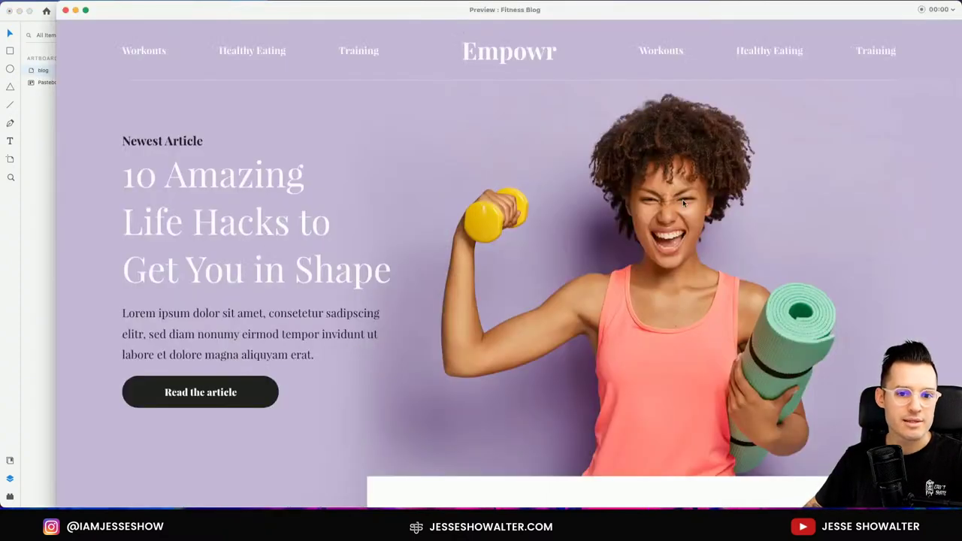
- Scroll through the preview to check the hero and overlapping white card
scroll(680, 198, "down", 3)
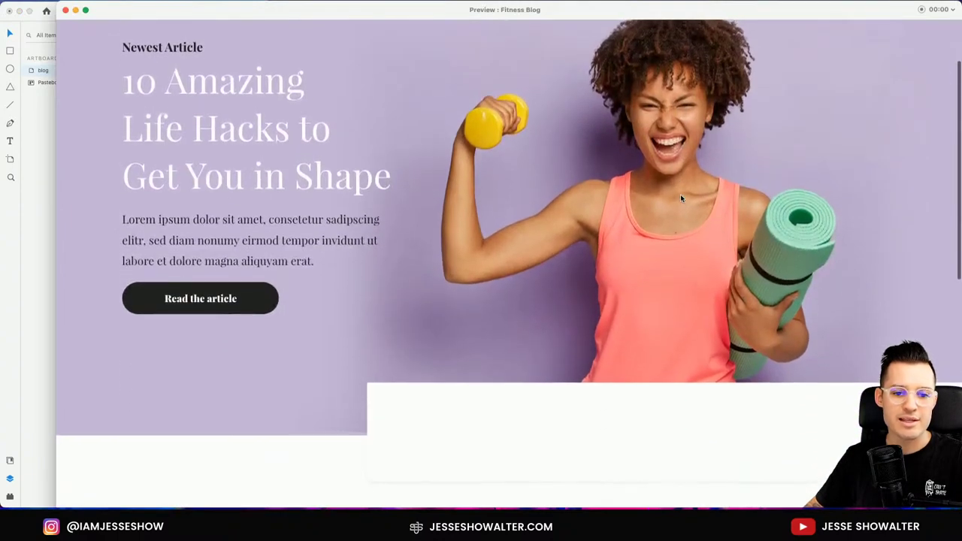
scroll(681, 197, "up", 3)
scroll(680, 198, "down", 3)
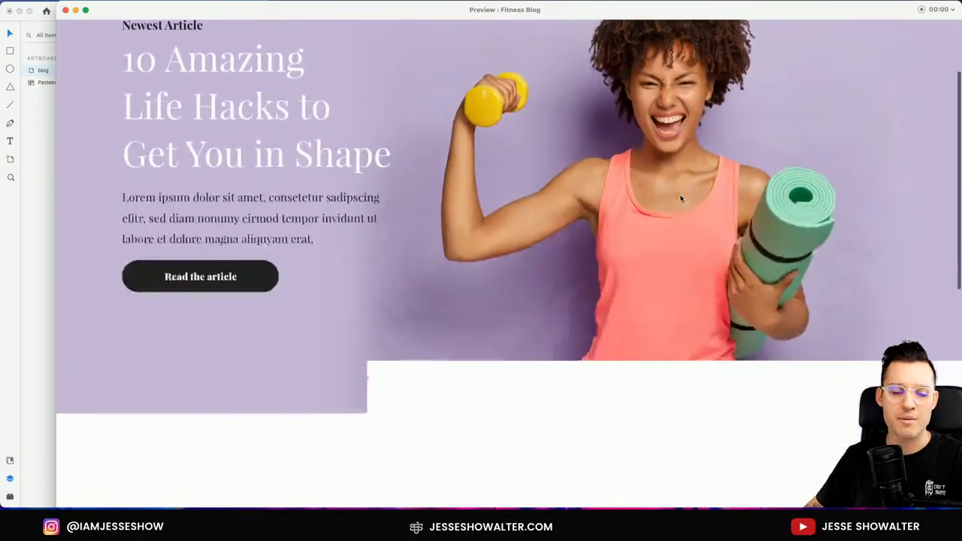
scroll(681, 198, "up", 3)
scroll(680, 198, "down", 3)
scroll(680, 198, "up", 3)
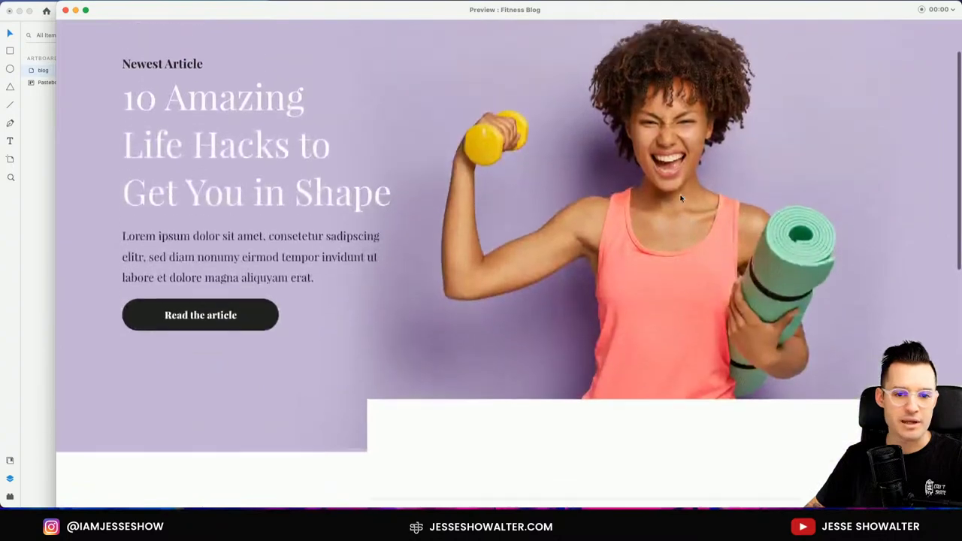
scroll(680, 197, "down", 3)
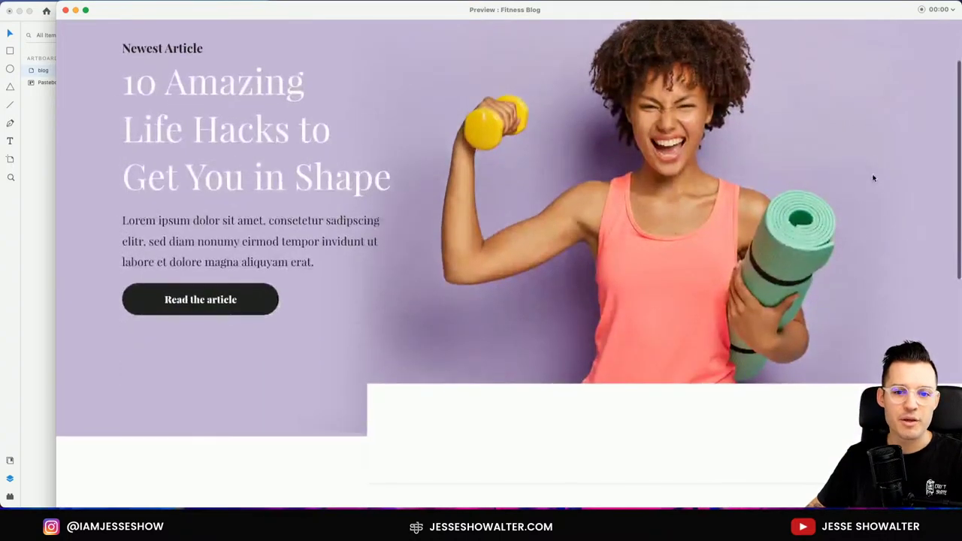
- Close the preview and zoom in on the white card in the hero
left_click(66, 10)
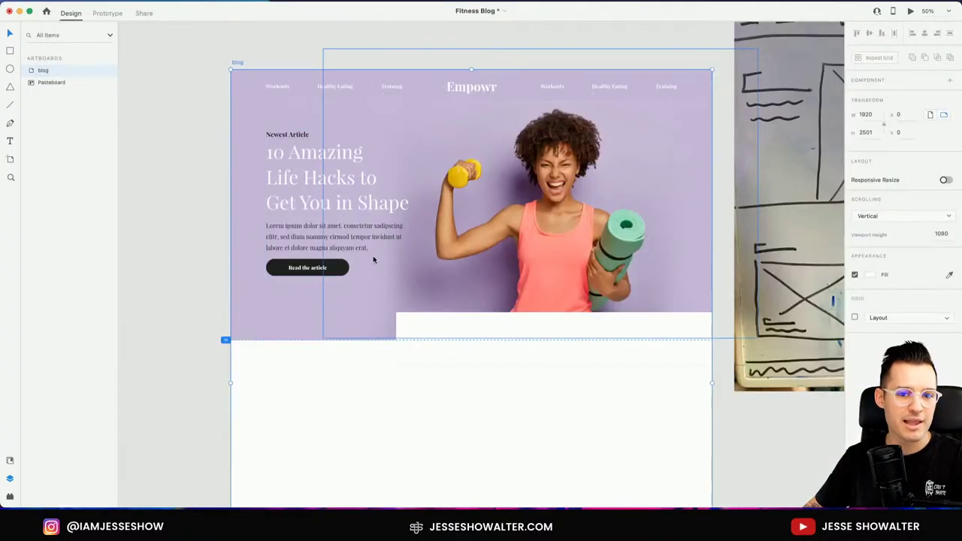
key("super+plus")
scroll(398, 311, "down", 3)
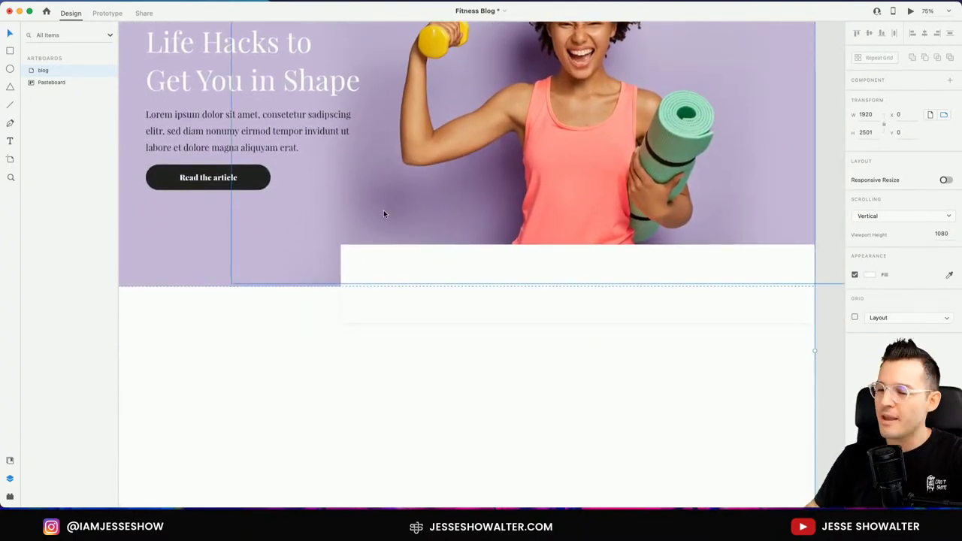
left_click(449, 333)
scroll(459, 388, "up", 2)
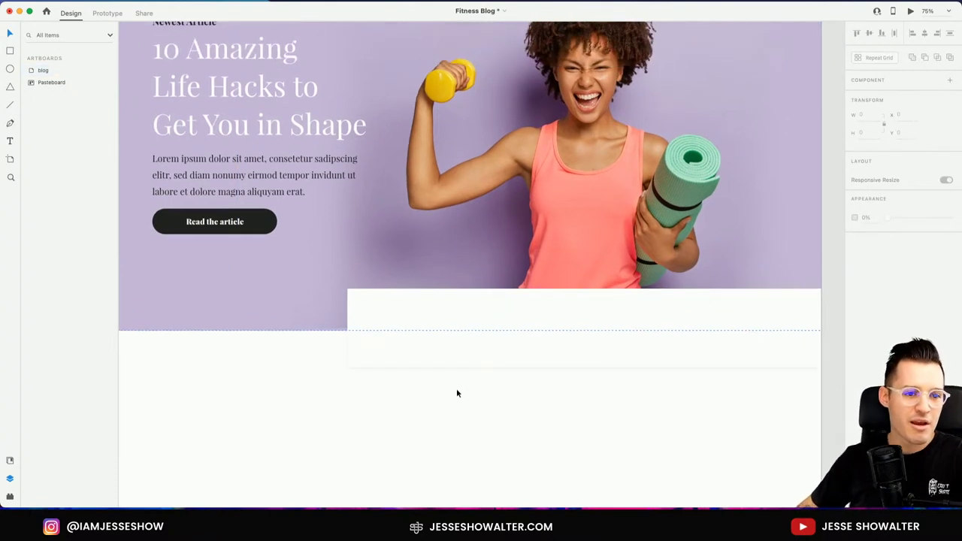
scroll(411, 423, "down", 1)
scroll(411, 424, "right", 1)
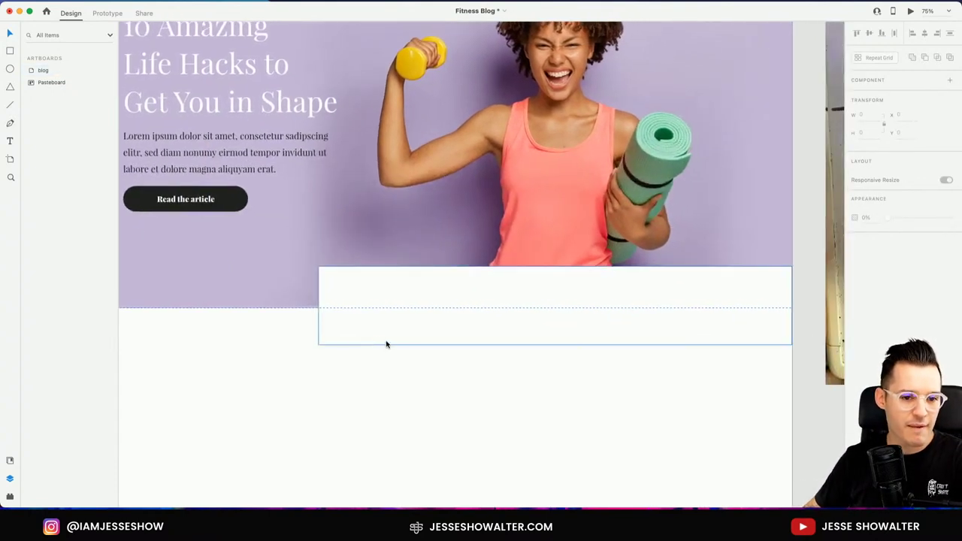
- Draw a small 232 × 147 rectangle at the card's left and remove its border
left_click(10, 51)
mouse_move(338, 280)
left_mouse_down()
mouse_move(426, 322)
mouse_move(425, 334)
left_mouse_up()
left_click_drag(385, 307, 383, 306)
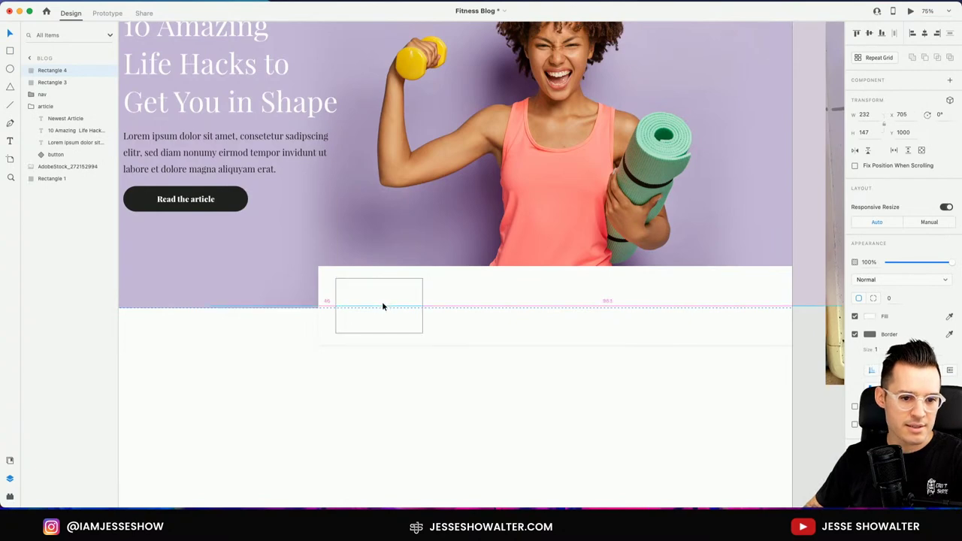
left_click(854, 334)
- Drag the gym photo from Finder into the thumbnail placeholder
key("super+Tab")
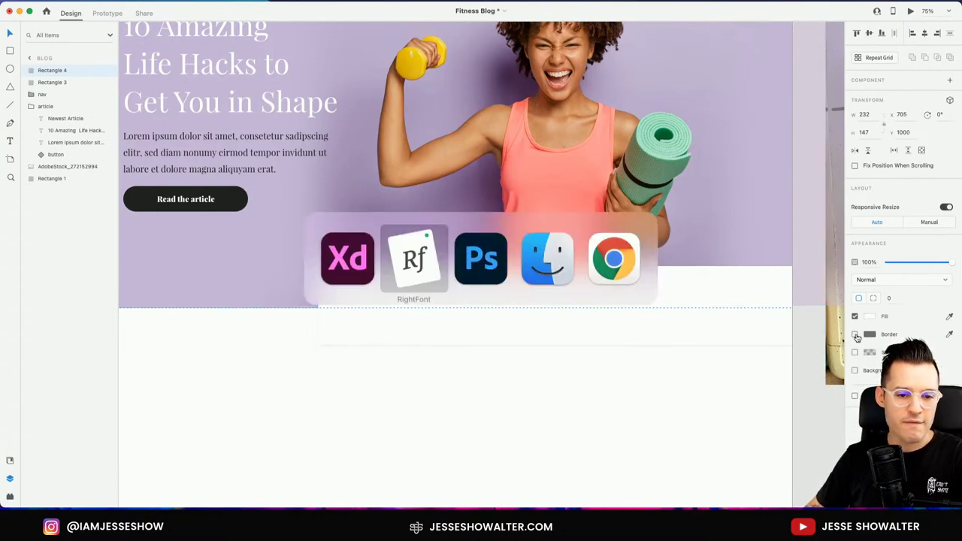
key("super+Tab")
key("super+Tab")
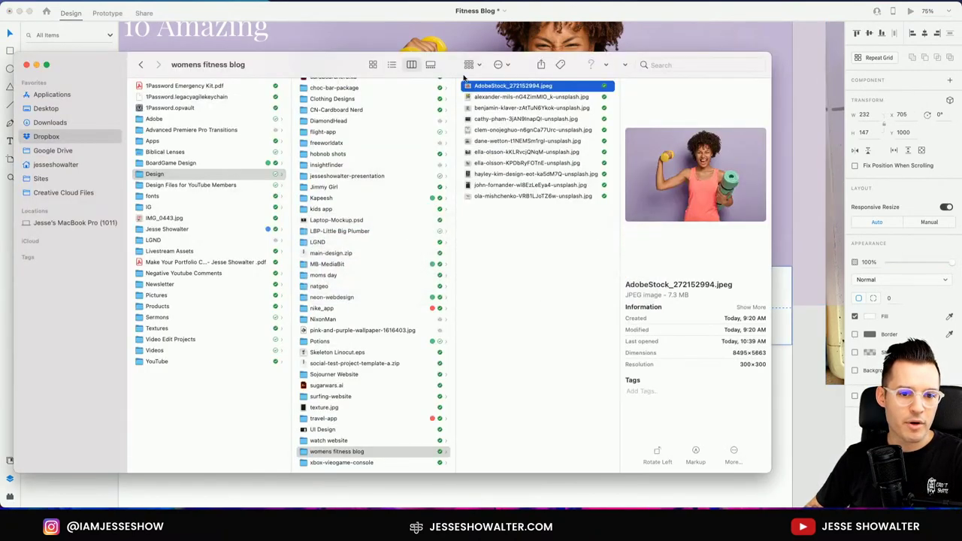
left_click_drag(448, 67, 517, 325)
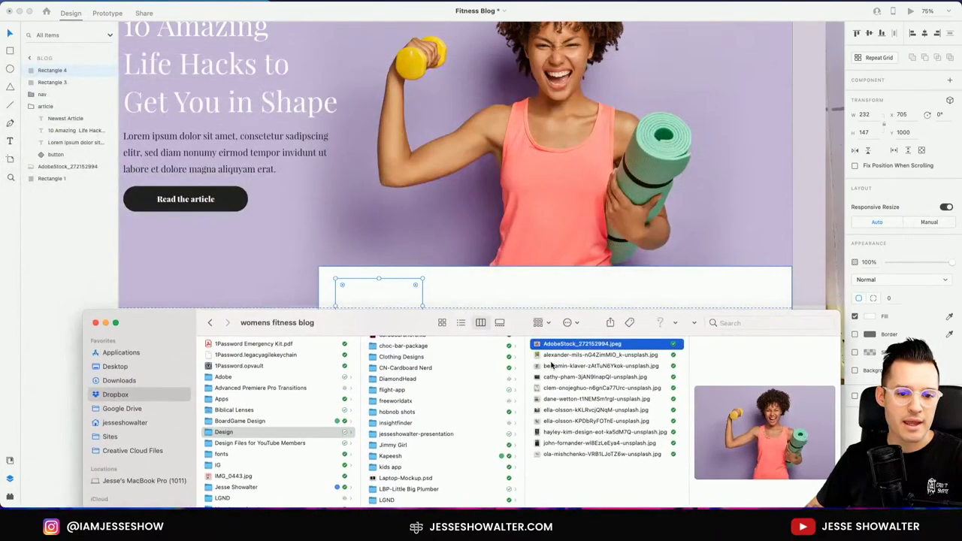
left_click(556, 366)
left_click_drag(560, 372, 396, 301)
left_click(396, 301)
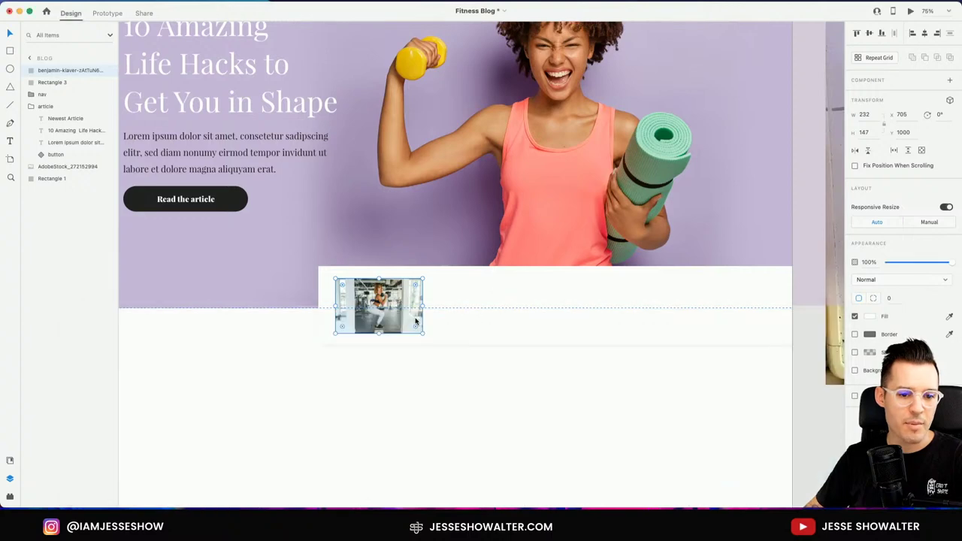
- Replace the thumbnail with the seated yoga photo (dane-wetton unsplash) from Finder
key("super+Tab")
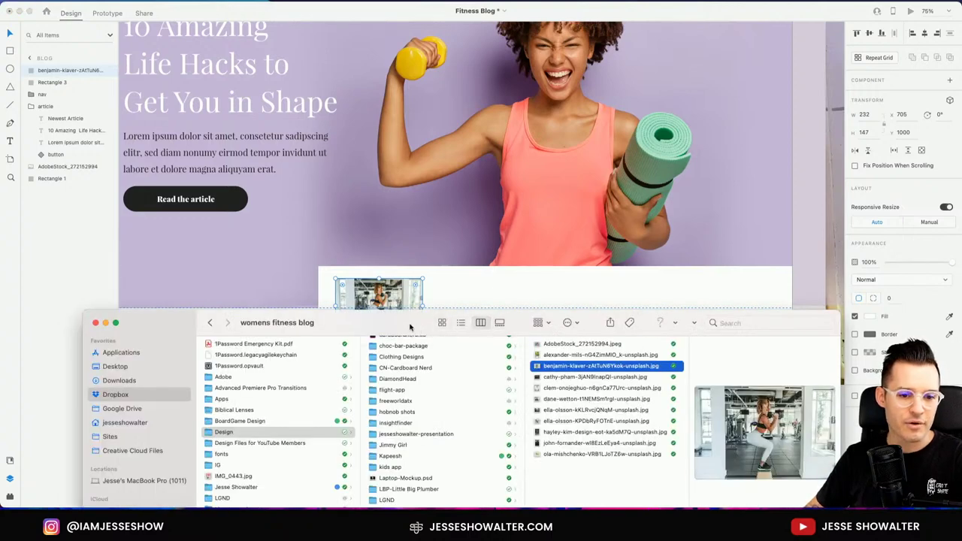
left_click_drag(446, 359, 447, 423)
left_click_drag(560, 458, 384, 314)
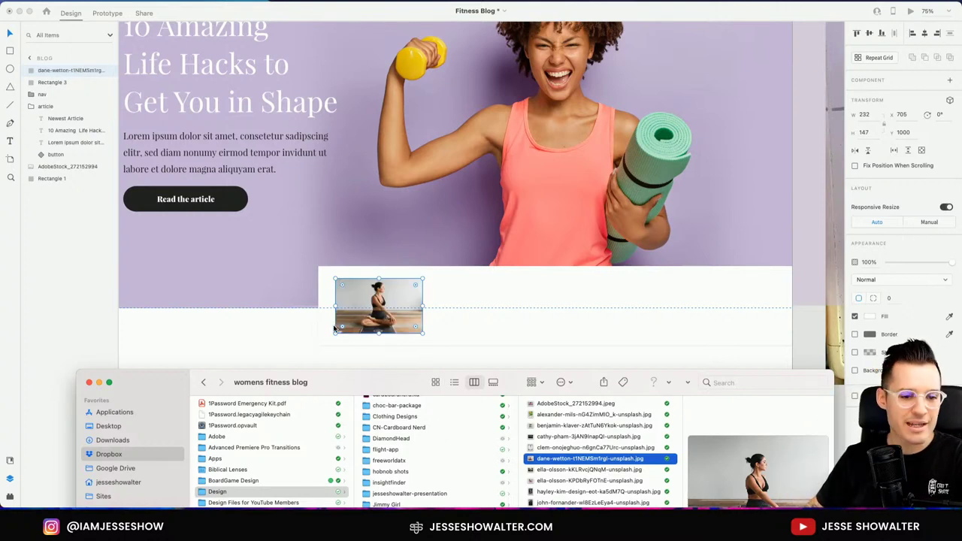
left_click(238, 66)
- Copy the hero headline and Lorem ipsum text and paste them into the white card
double_click(201, 68)
scroll(200, 65, "up", 3)
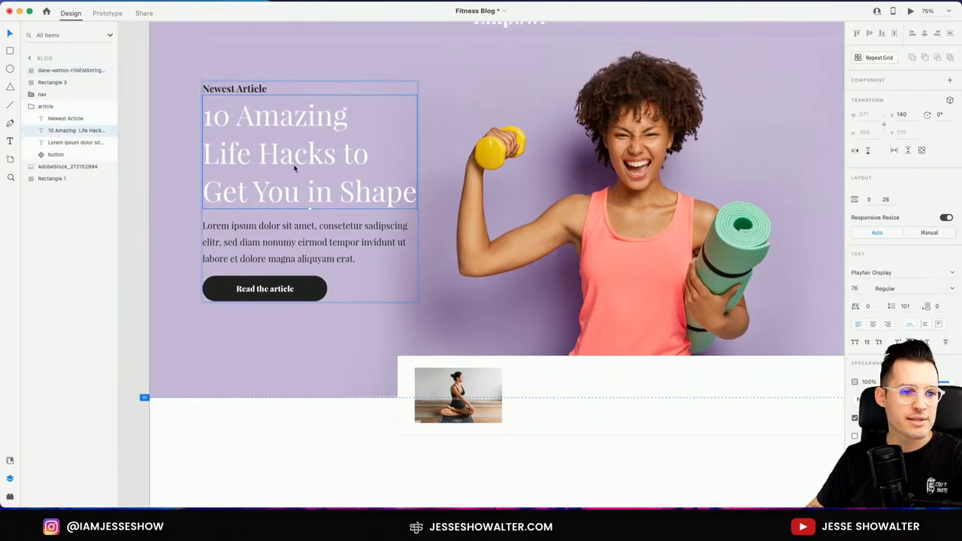
left_click(293, 241, "shift")
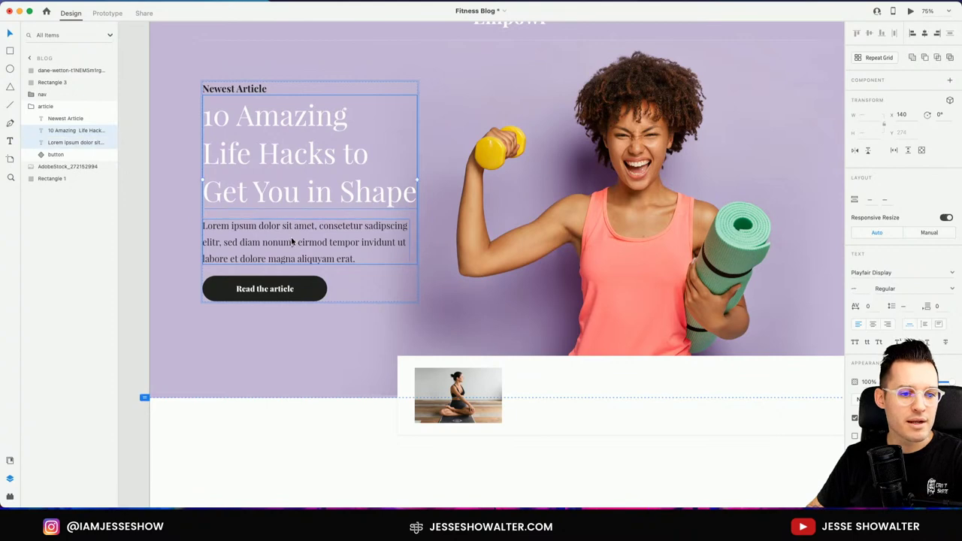
left_click(578, 376)
scroll(498, 311, "up", 5)
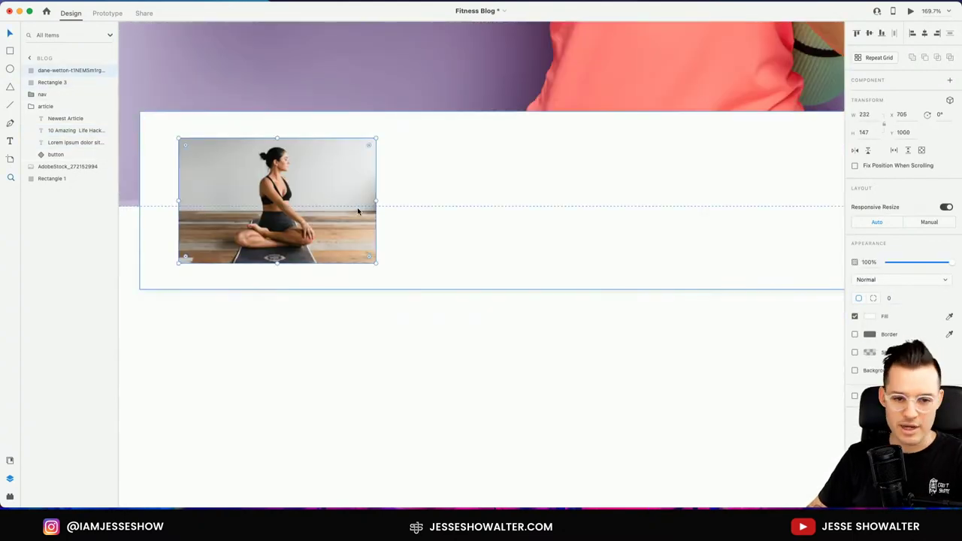
key("super+v")
- Shrink the pasted text to fit beside the thumbnail and color it #212121 from Document Assets
left_click_drag(237, 74, 351, 162)
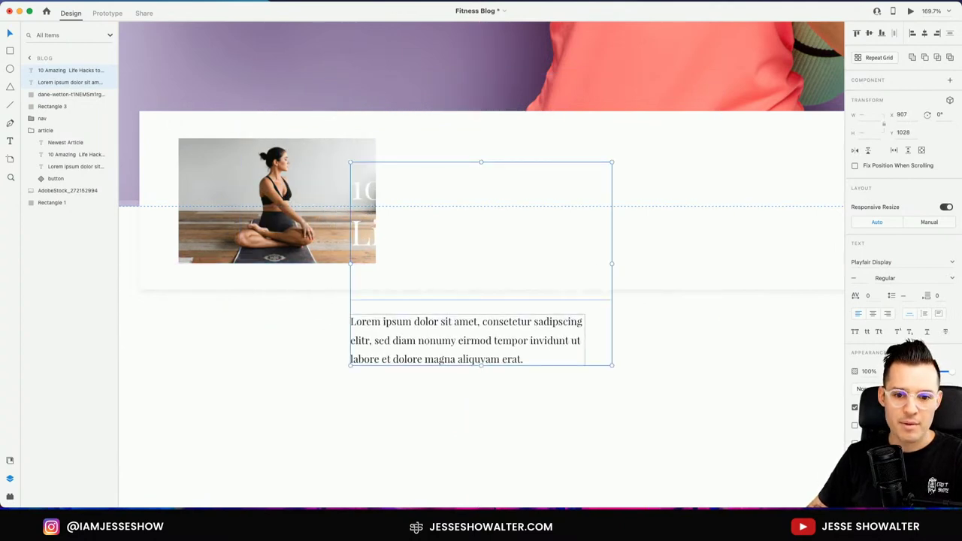
left_click(870, 407)
left_click(10, 460)
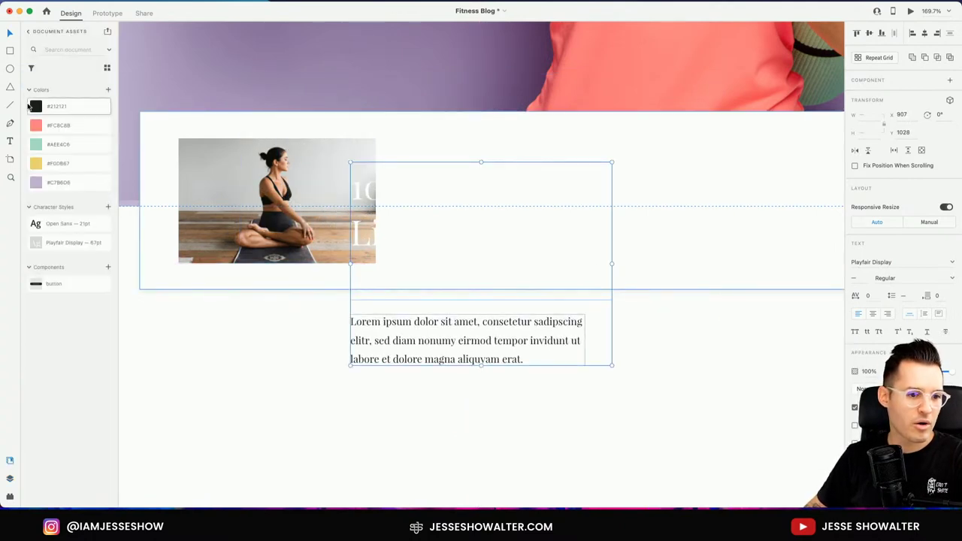
left_click(53, 106)
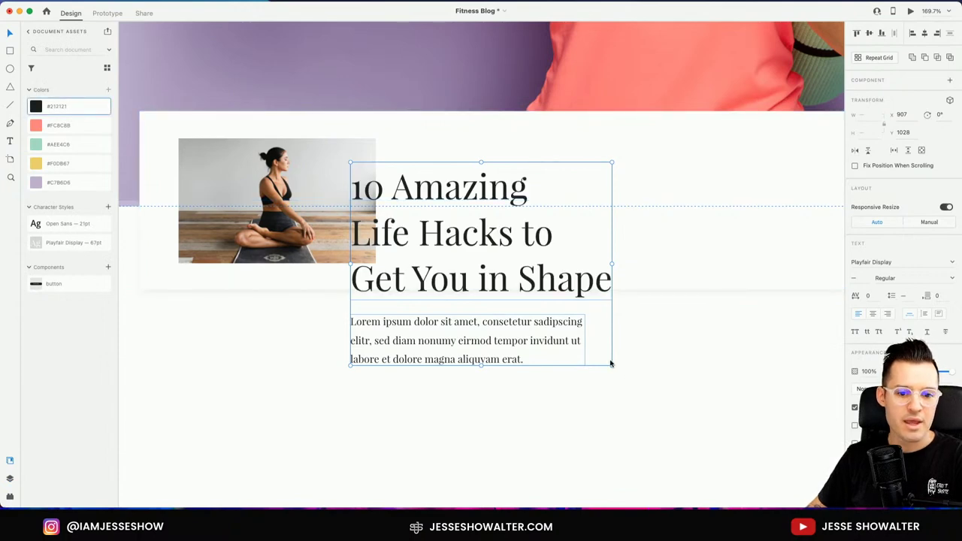
left_click_drag(612, 367, 573, 337)
double_click(442, 316)
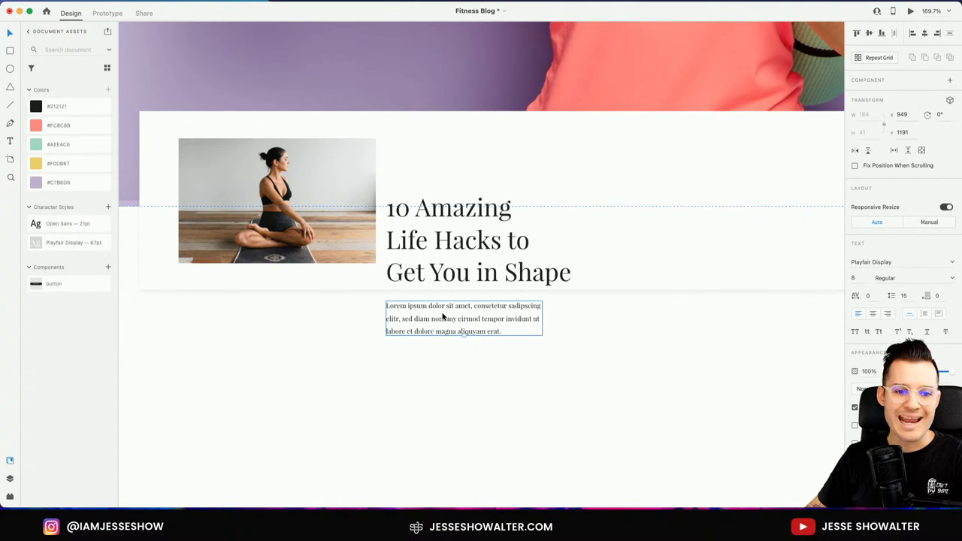
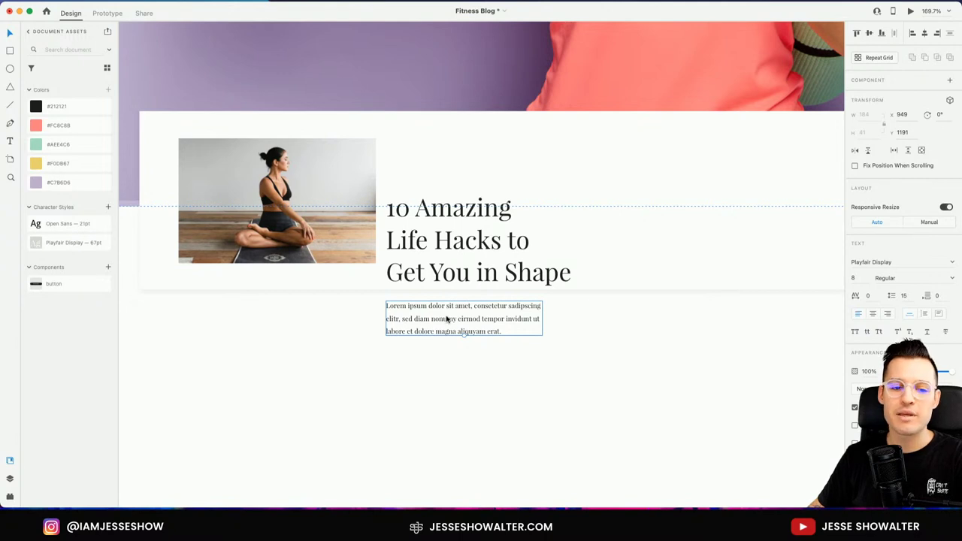
- Resize the heading and paragraph together and retitle the heading 'Yoga for noobs'
left_click(453, 272)
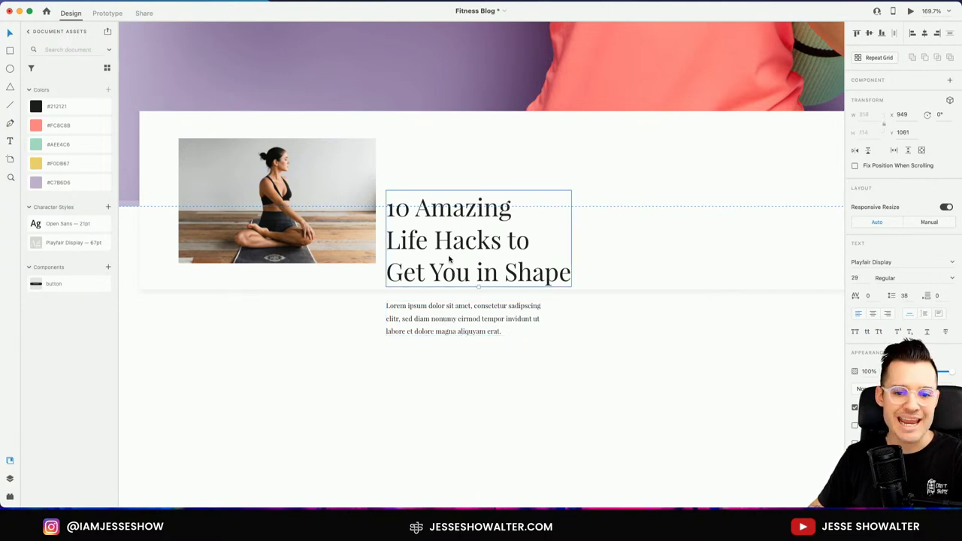
left_click(453, 327, "shift")
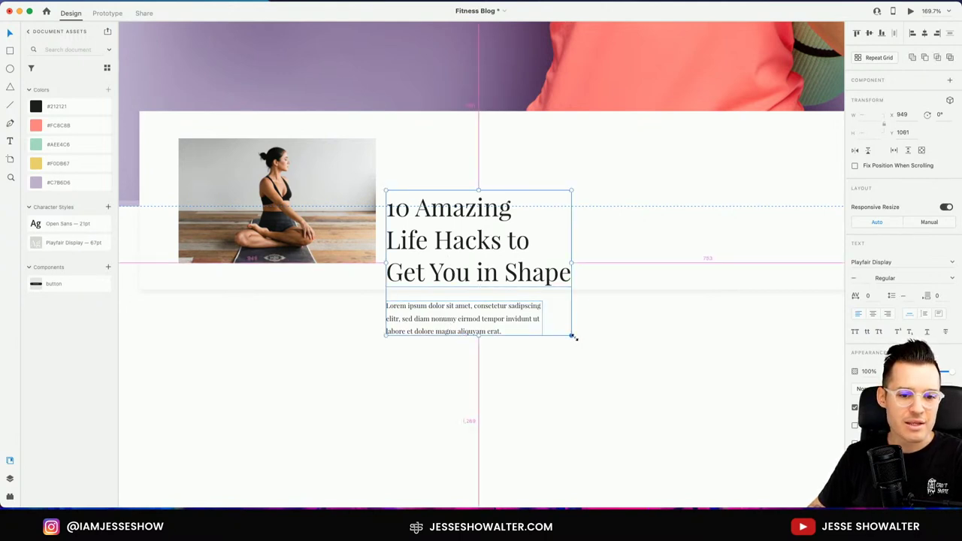
left_click_drag(573, 335, 578, 337)
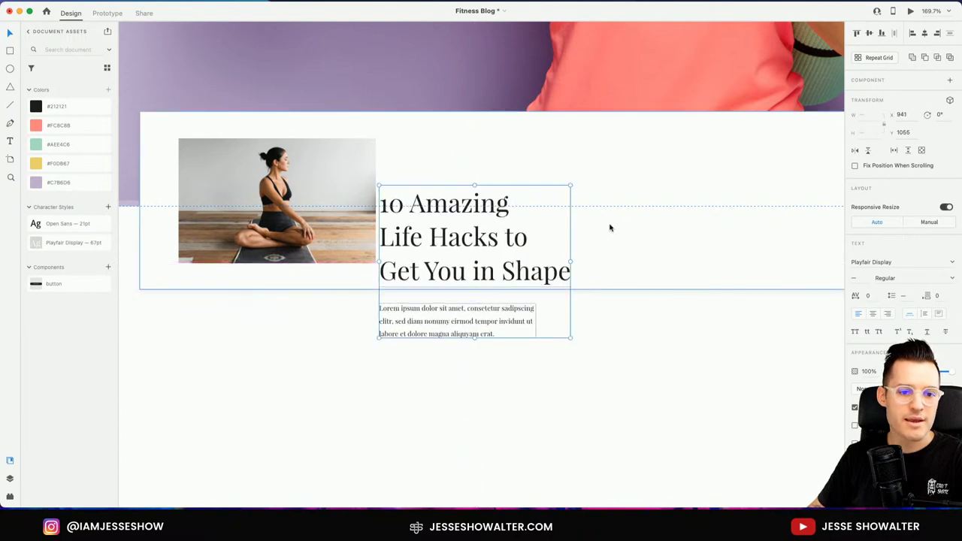
left_click(457, 226)
double_click(456, 220)
type("Yo")
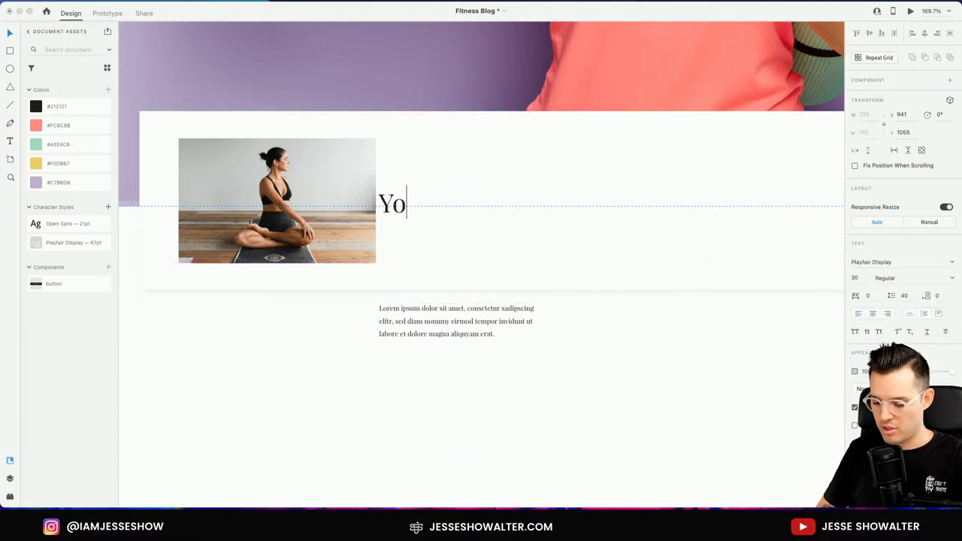
type("ga for ne")
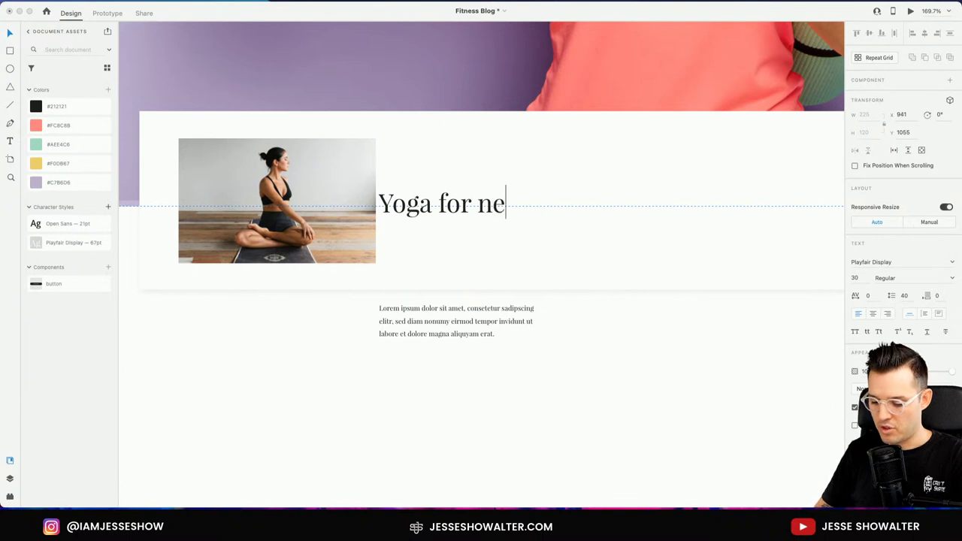
key("BackSpace")
type("oobs")
key("Escape")
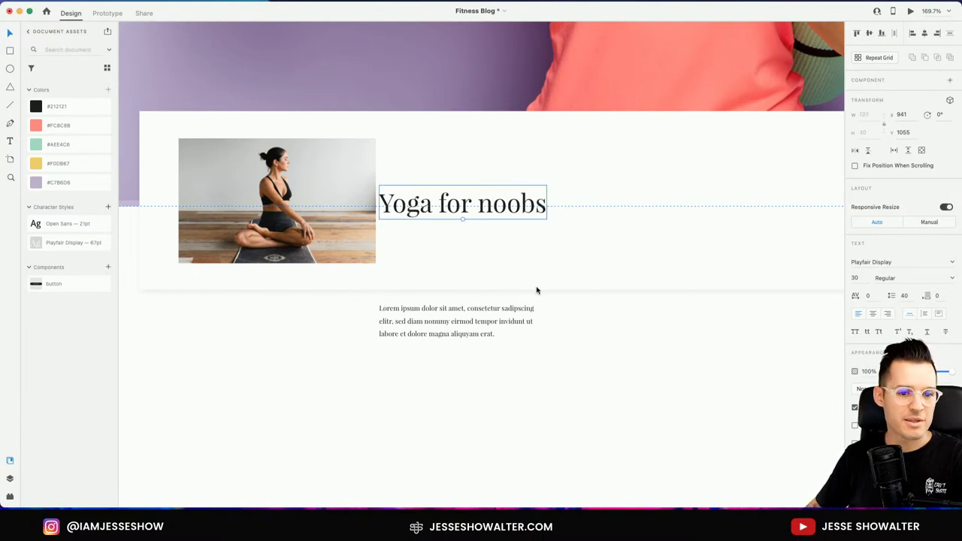
- Shift the text right and make the paragraph Open Sans, size 10, in grey
left_click(418, 304, "shift")
left_click_drag(418, 304, 435, 302)
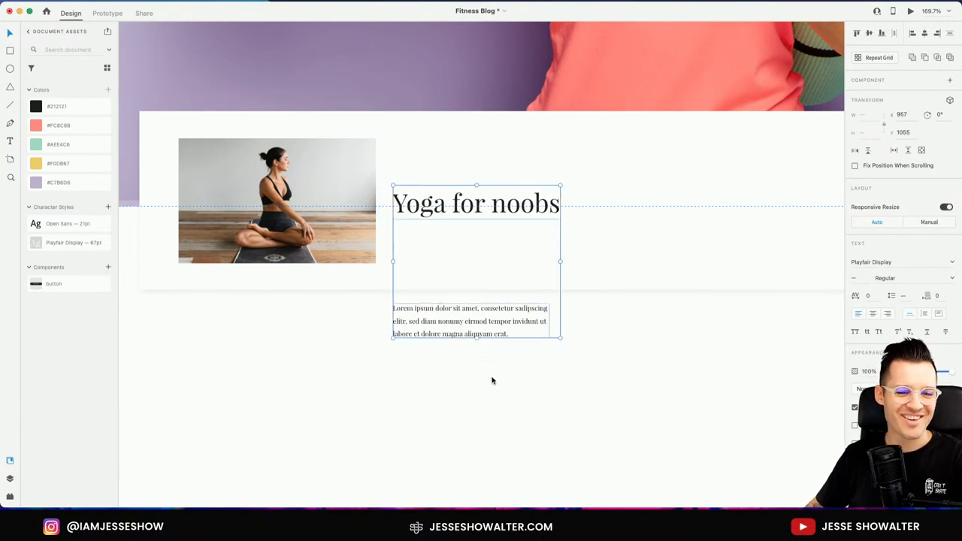
left_click(468, 331)
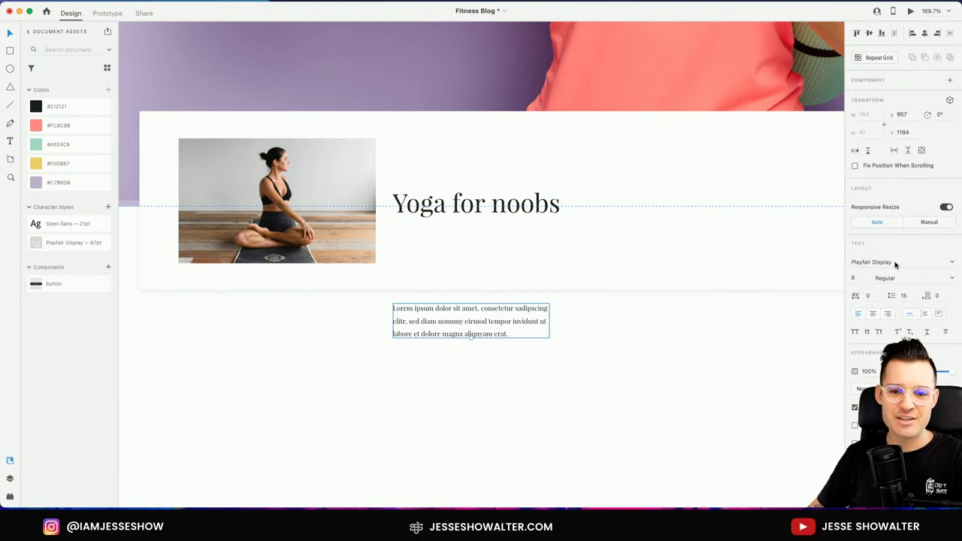
left_click(63, 227)
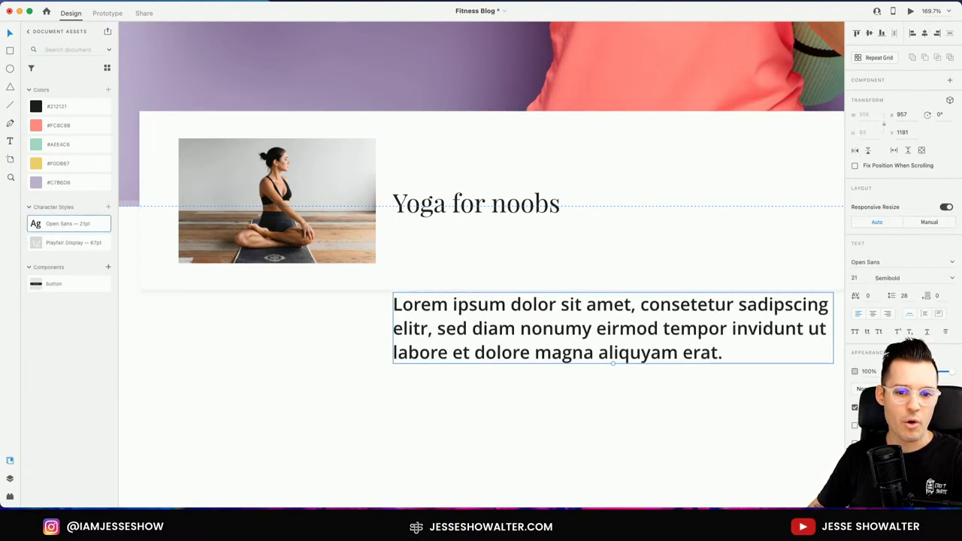
left_click(854, 278)
type("11")
key("Return")
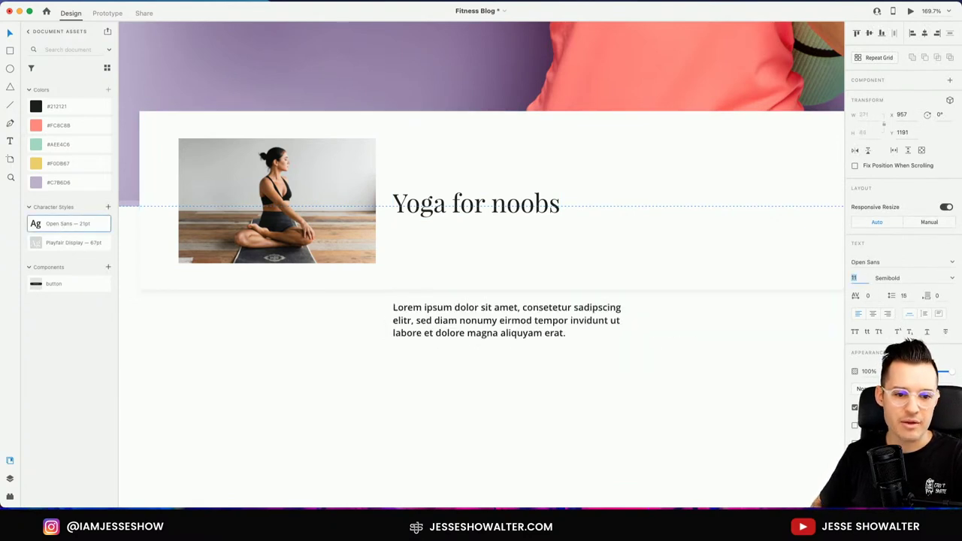
key("Down")
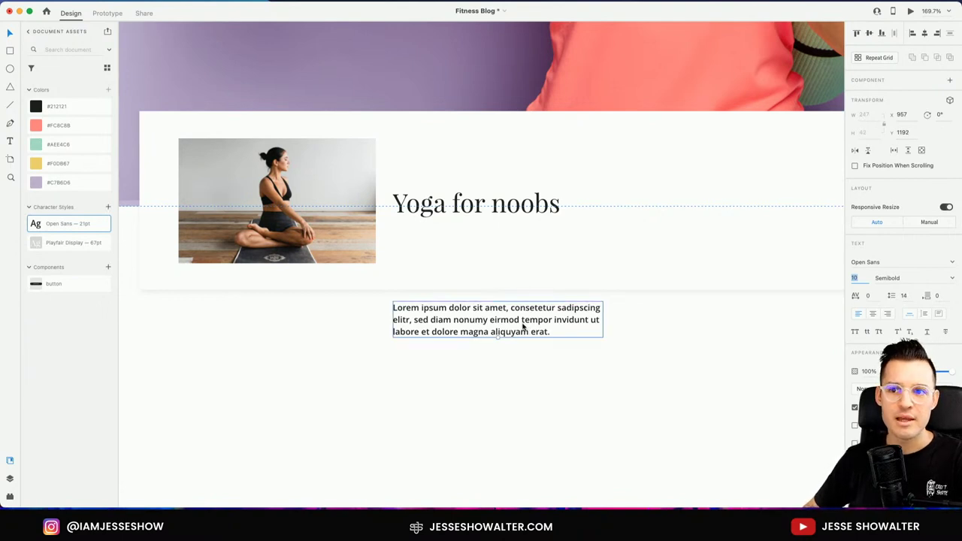
left_click(866, 407)
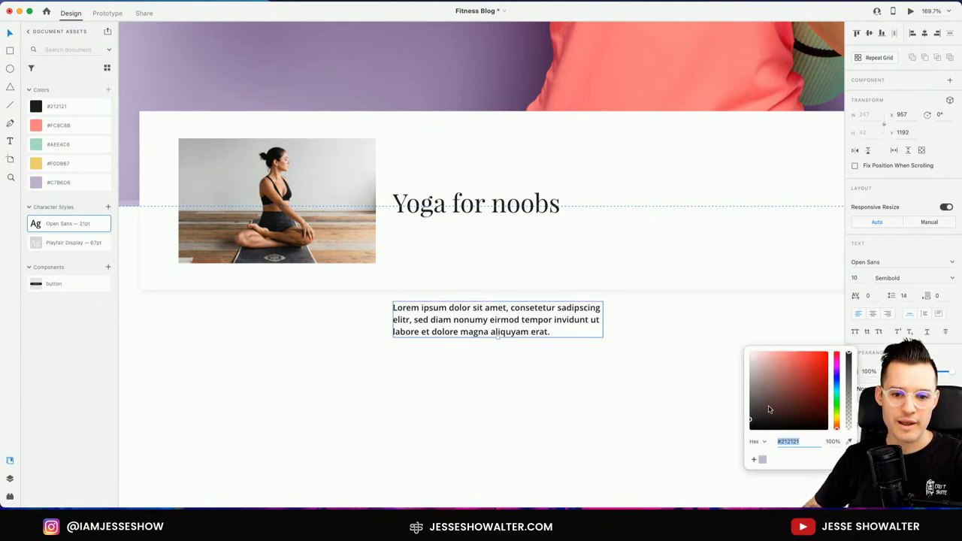
left_click_drag(759, 416, 743, 393)
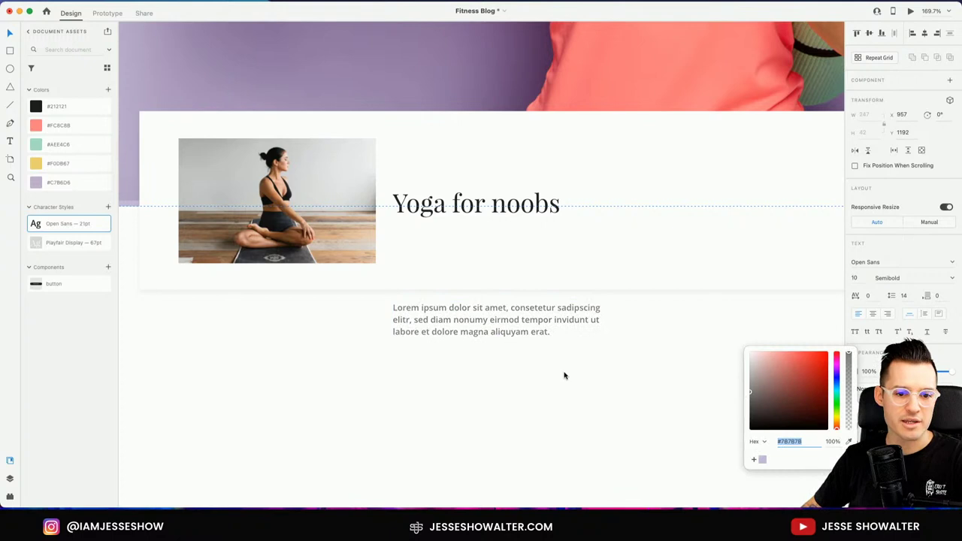
left_click(496, 326)
- Trim the paragraph under the heading, set 20 line spacing, and raise both level with the photo
left_click_drag(496, 327, 492, 249)
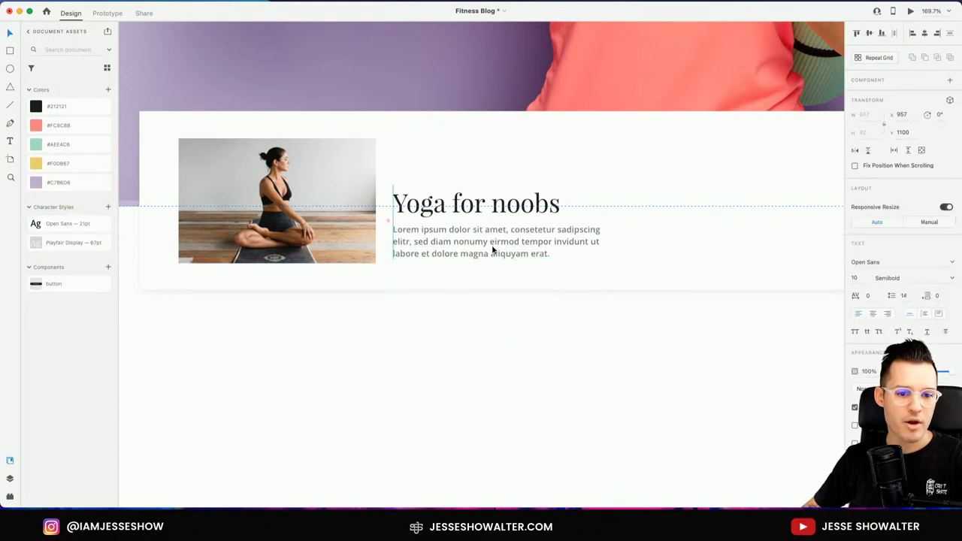
double_click(567, 238)
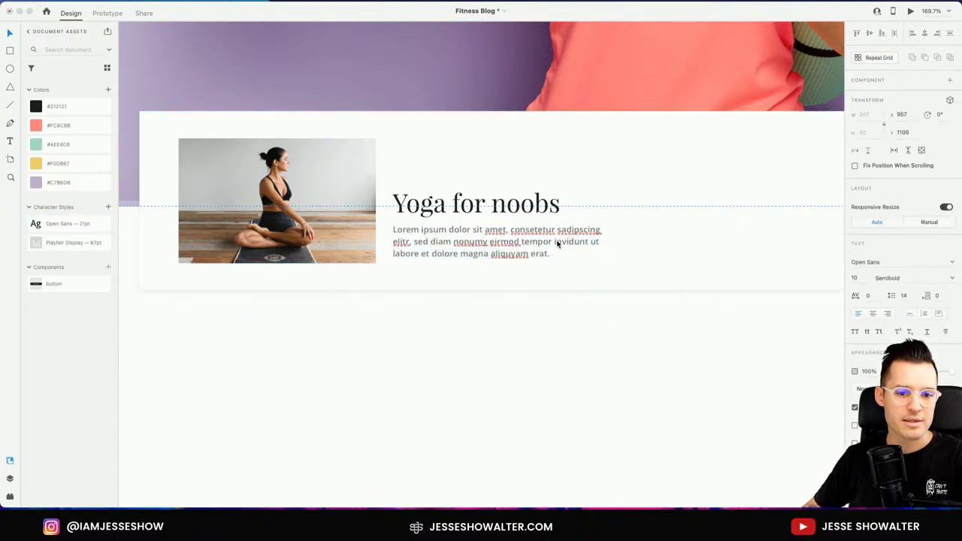
left_click_drag(557, 243, 609, 282)
key("BackSpace")
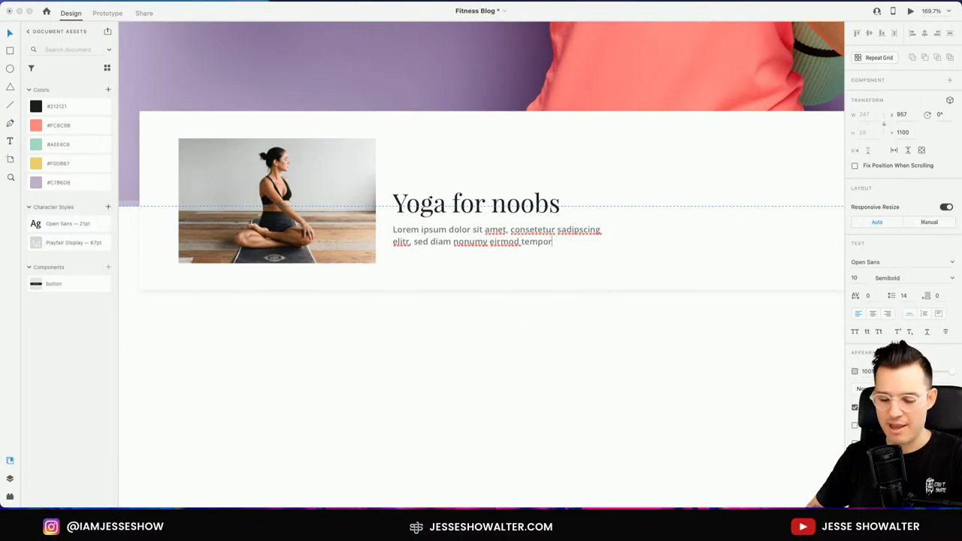
key("Escape")
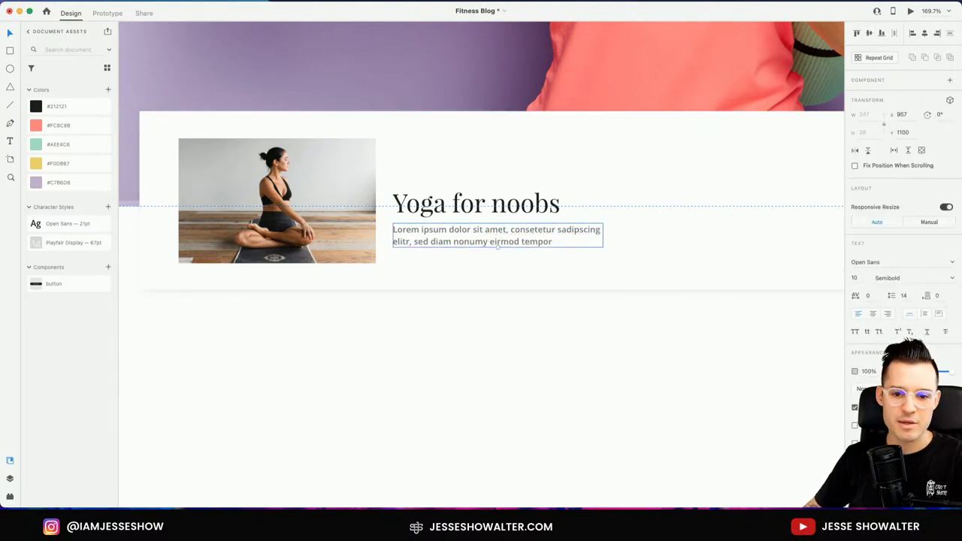
left_click(904, 295)
key("Up")
key("Up")
key("Up")
key("Up")
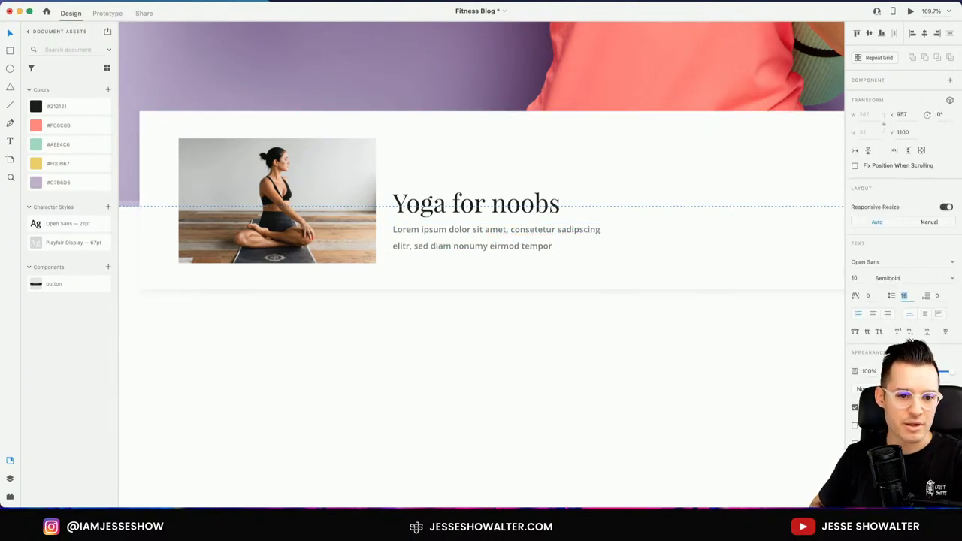
key("Up")
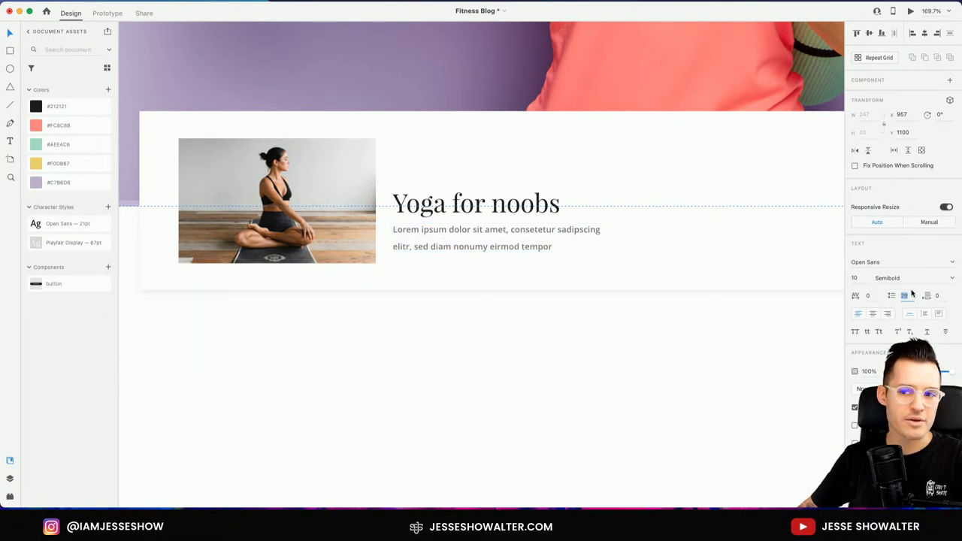
left_click_drag(472, 204, 476, 153)
- Shift the photo-and-text group right and lower the Yoga for noobs text slightly beside the photo
left_click(476, 154)
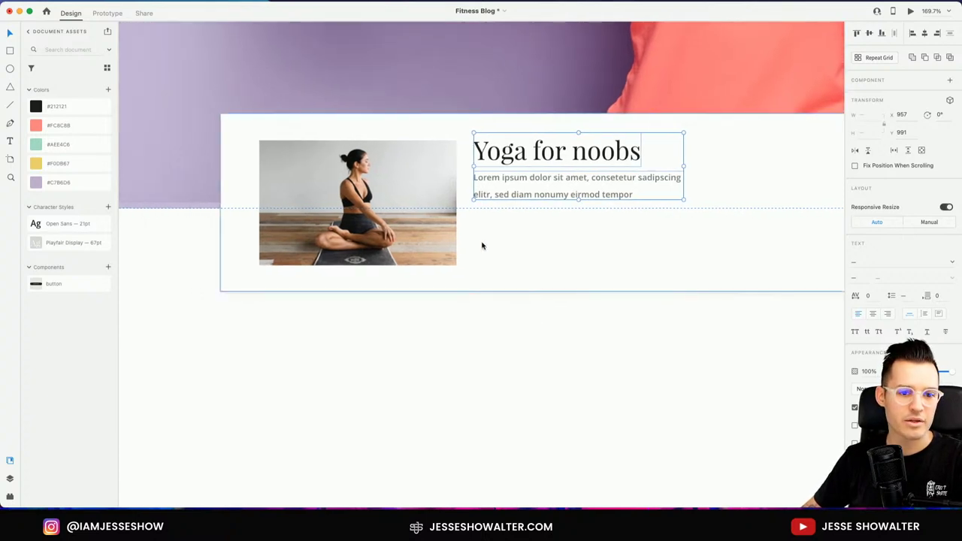
left_click_drag(430, 198, 451, 202)
left_click(576, 345)
left_click_drag(569, 154, 569, 158)
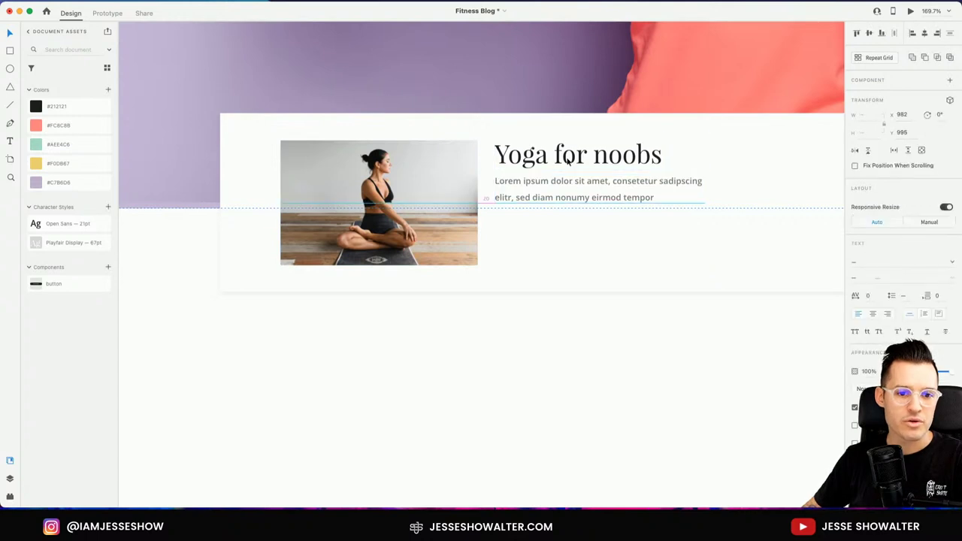
left_click(475, 205)
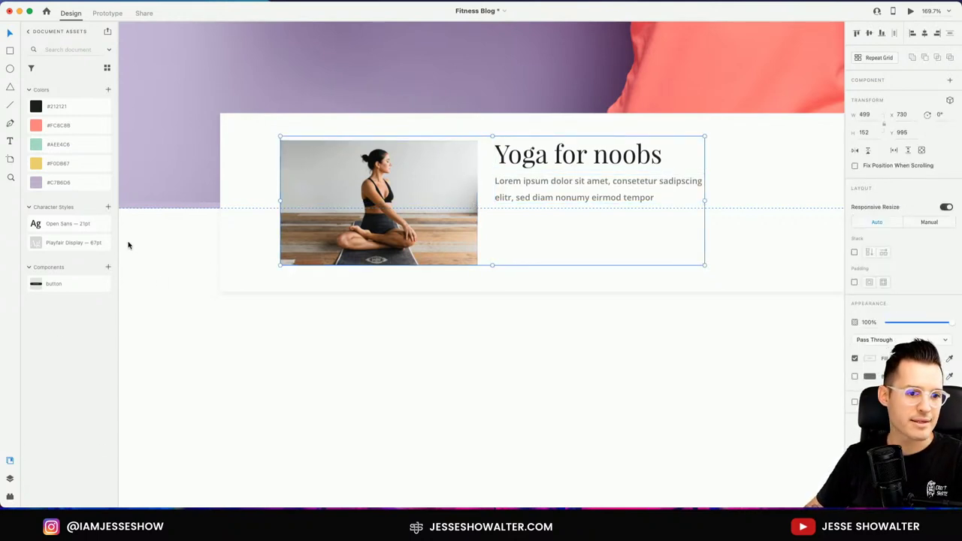
double_click(571, 156)
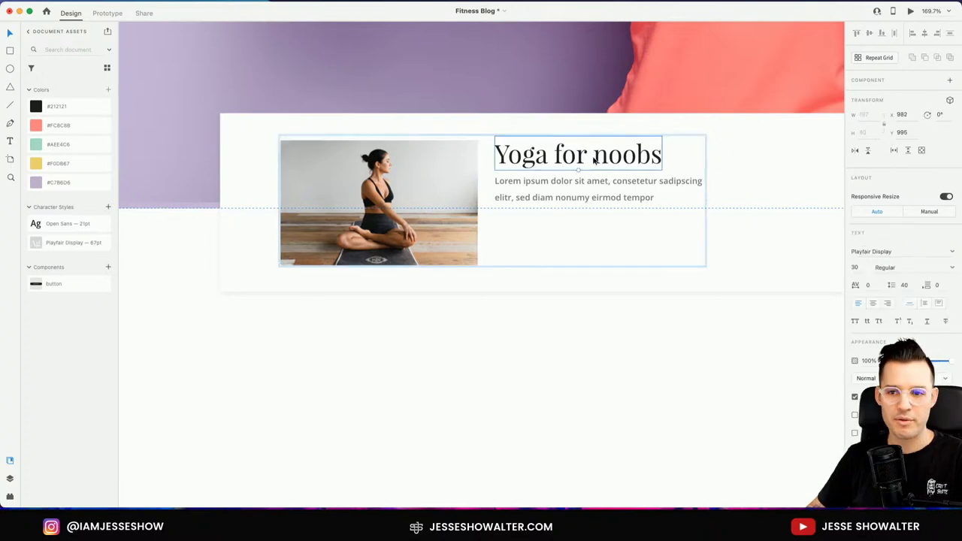
left_click(606, 196)
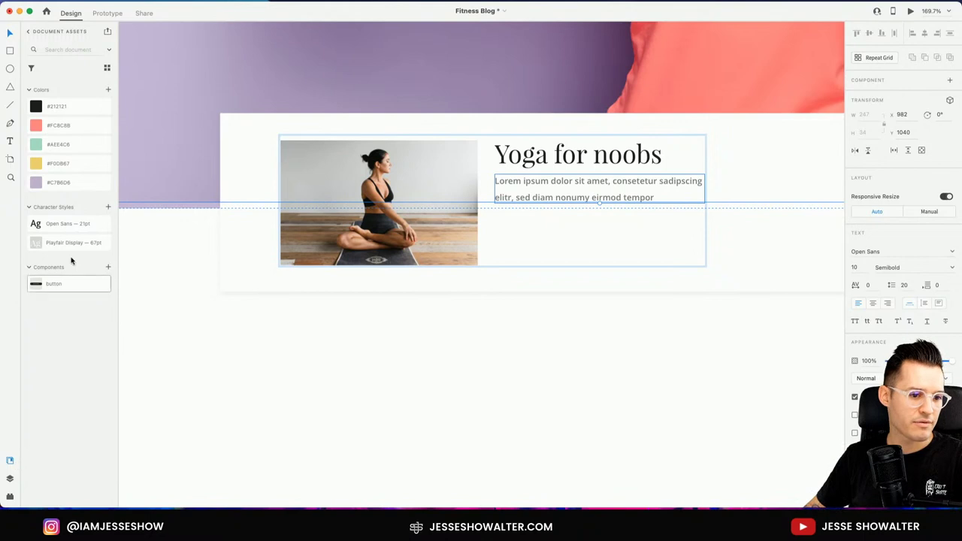
left_click_drag(60, 224, 245, 352)
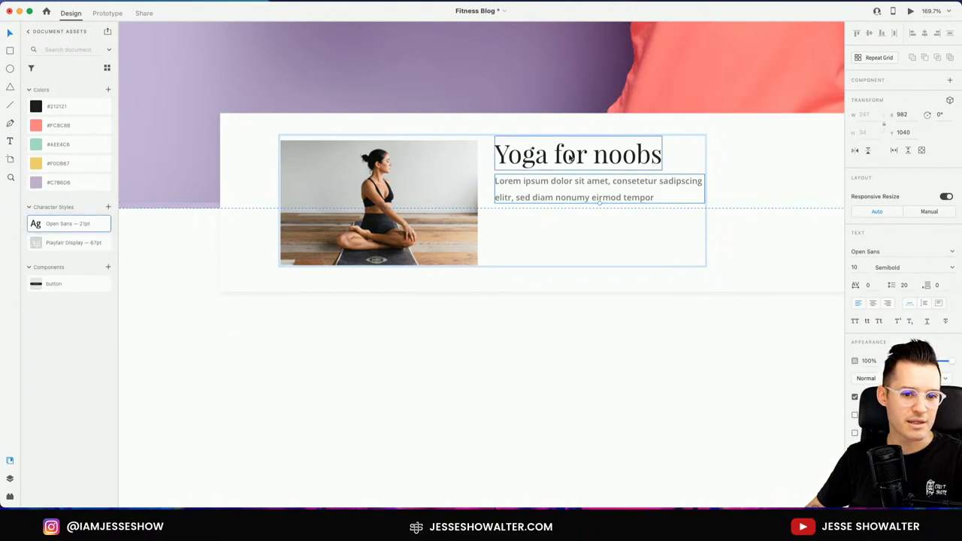
key("Escape")
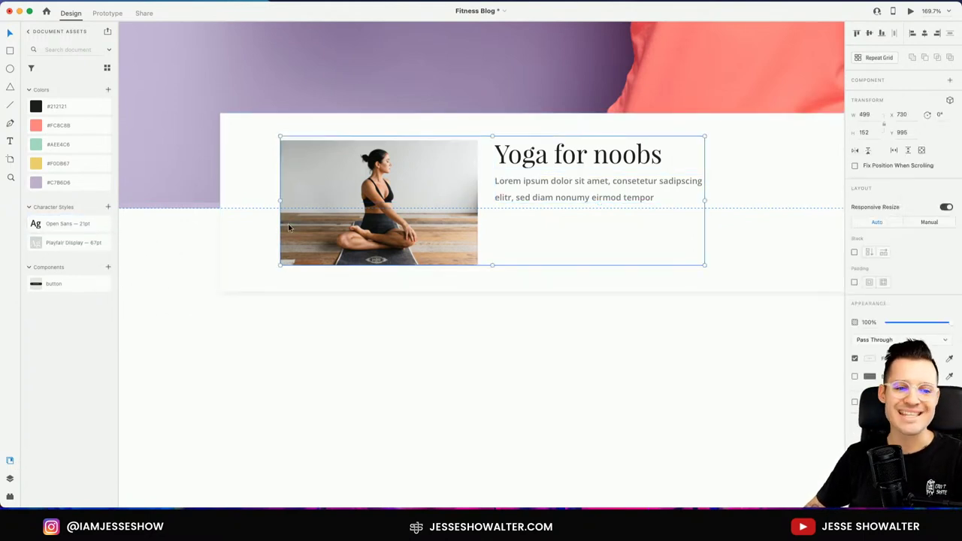
- Duplicate the heading, rotate the copy to -90° and place it beside the card image
double_click(524, 167)
left_click_drag(524, 167, 194, 198)
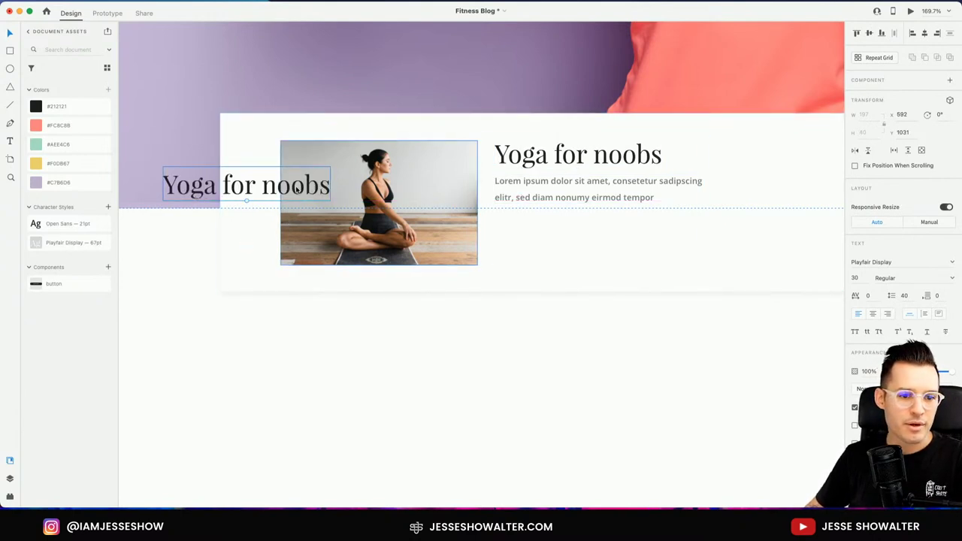
left_click_drag(316, 197, 374, 385)
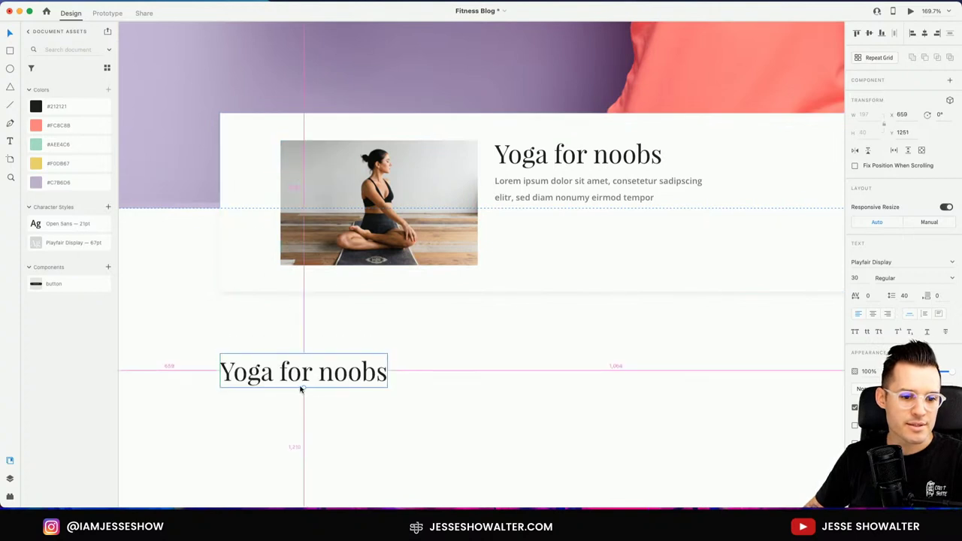
left_click_drag(304, 391, 350, 396)
key("ctrl+z")
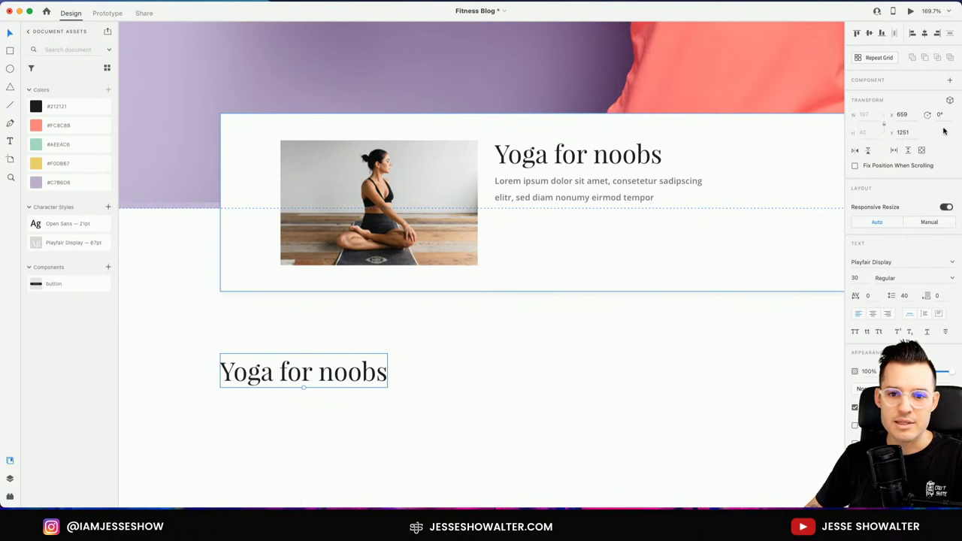
type("9")
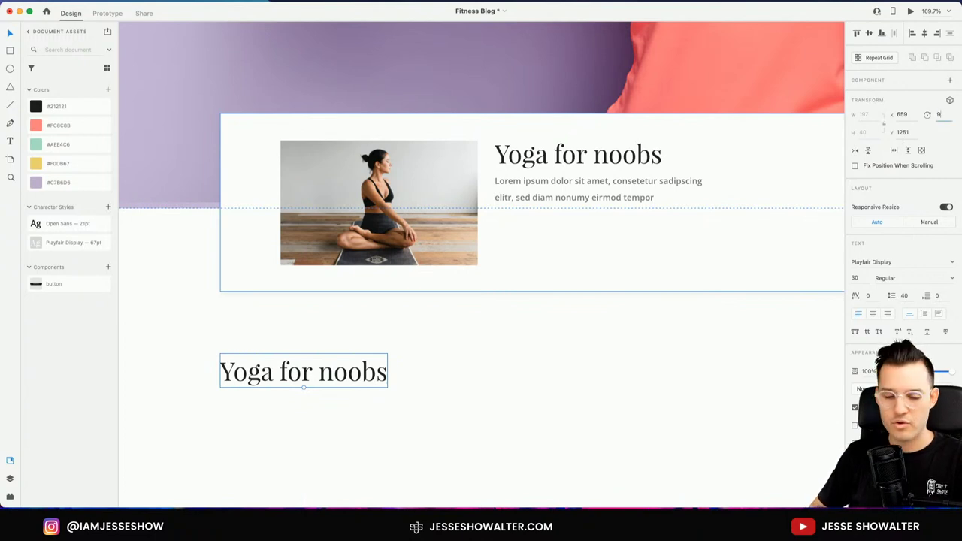
type("0")
key("Return")
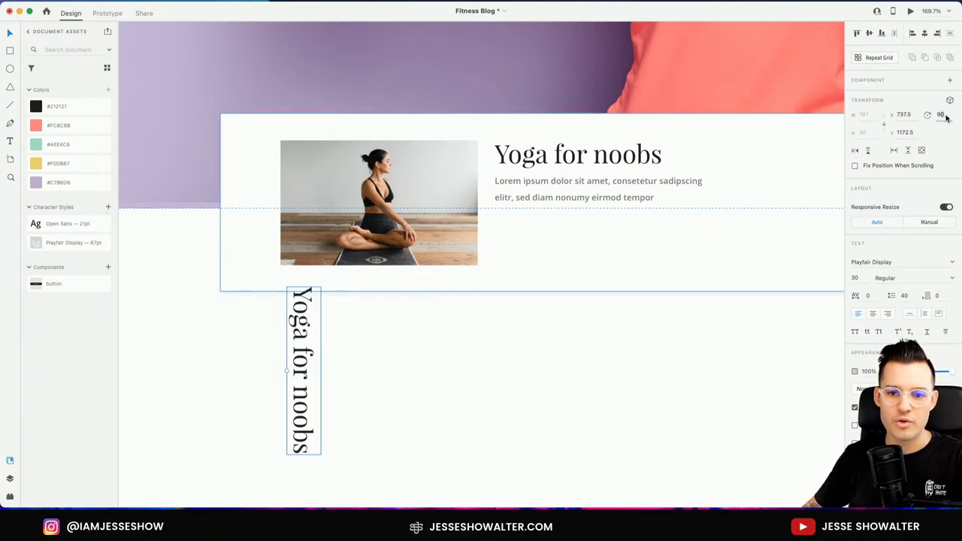
type("-90")
key("Return")
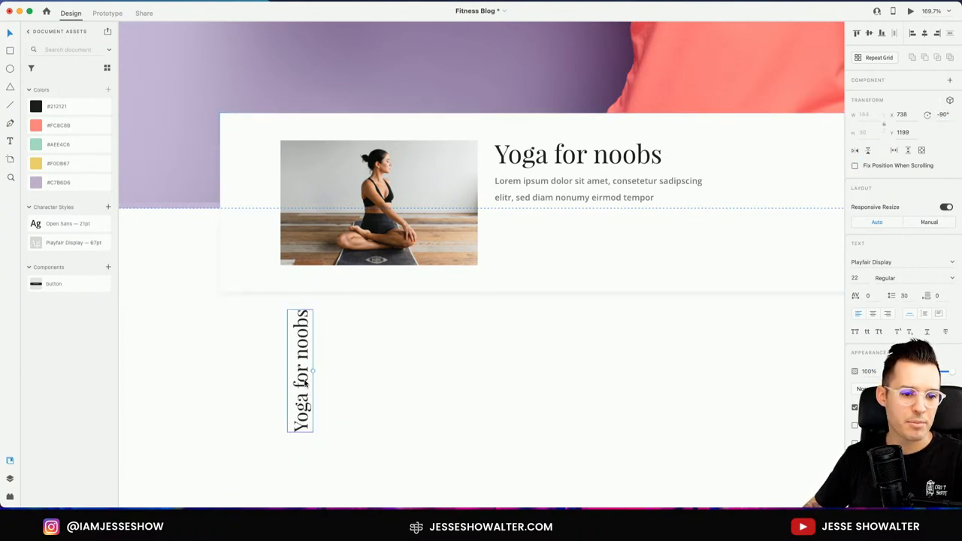
left_click_drag(304, 372, 251, 213)
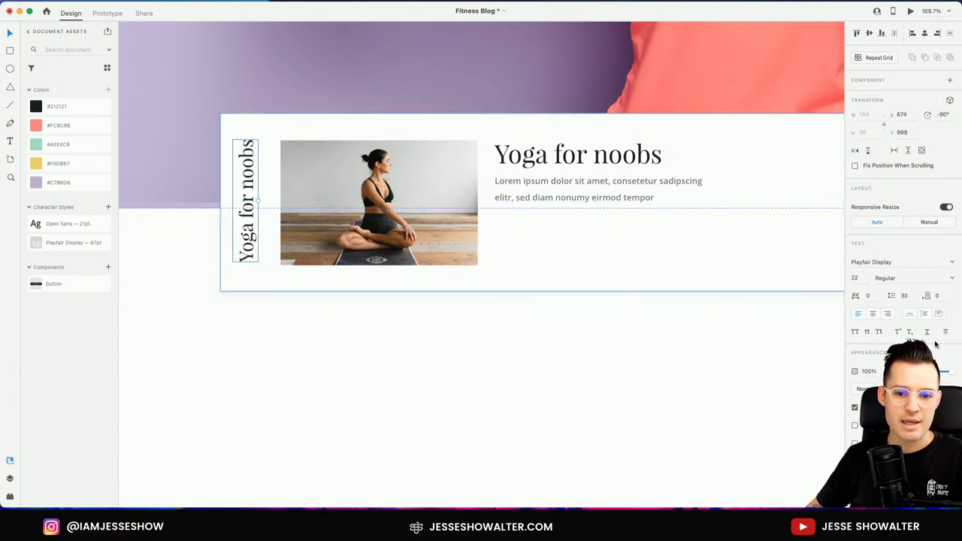
- Set the vertical label to Open Sans, retype it as 'Trending Articles' and position it along the edge
left_click(898, 262)
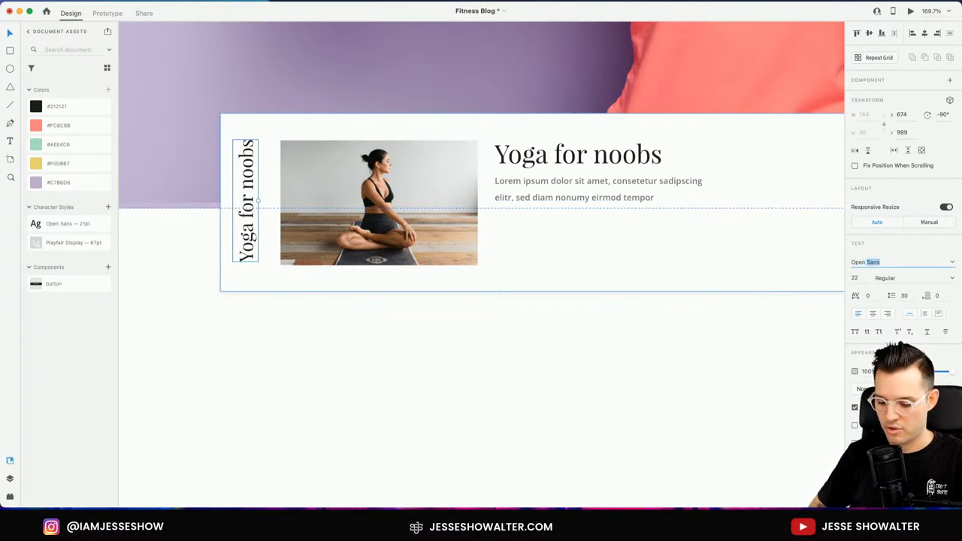
key("Return")
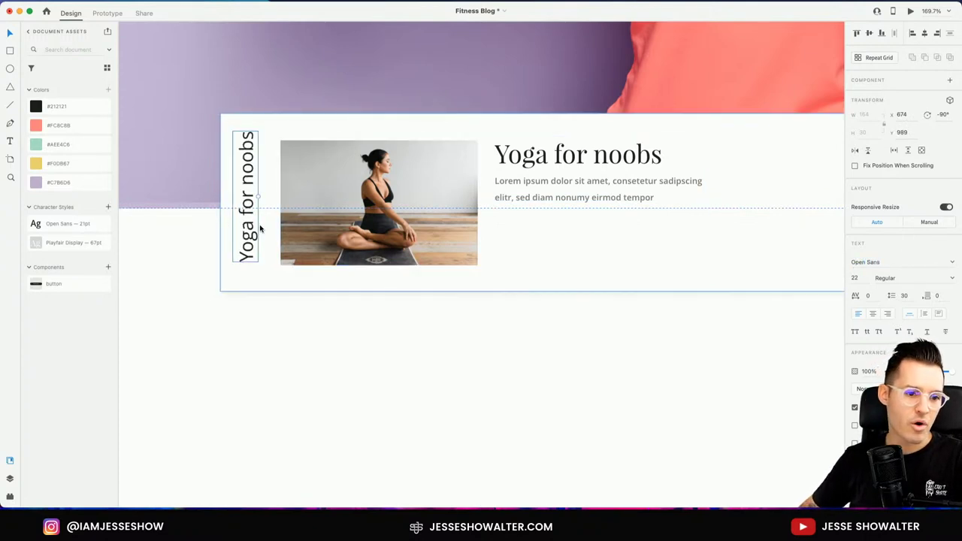
left_click_drag(253, 230, 254, 239)
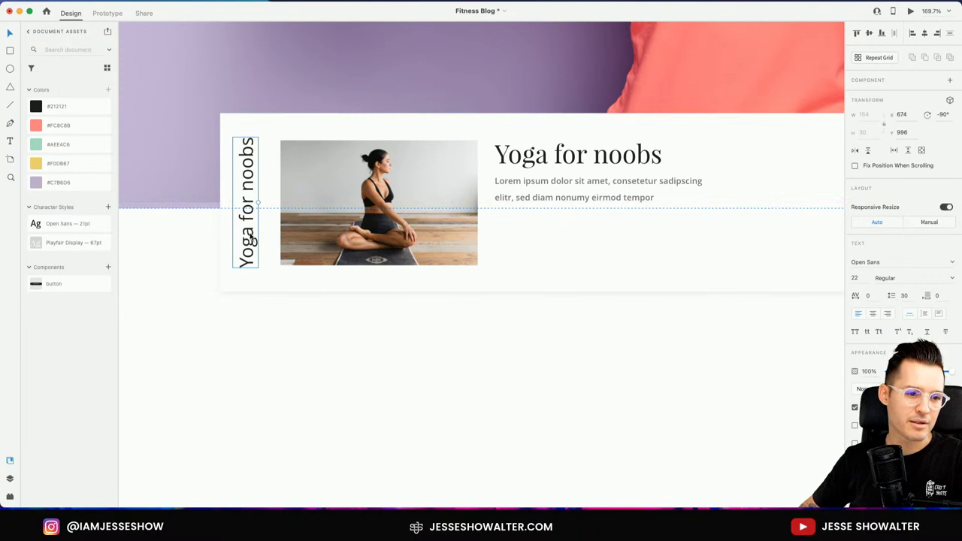
double_click(548, 194)
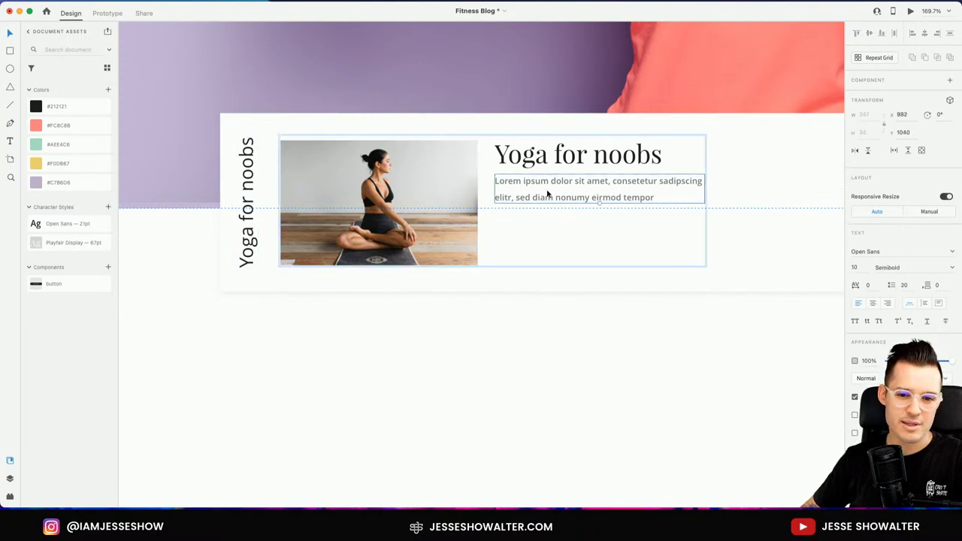
left_click(251, 188)
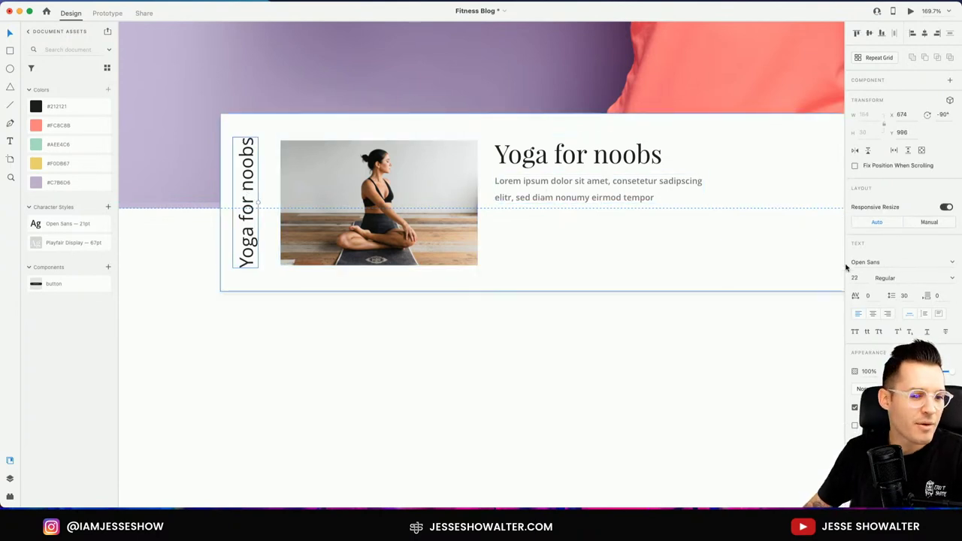
double_click(251, 235)
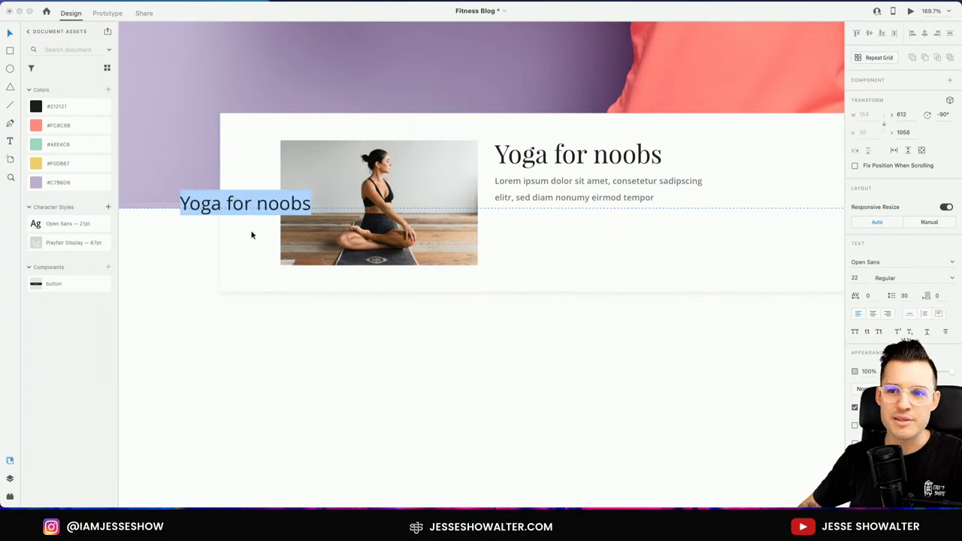
type("Trending")
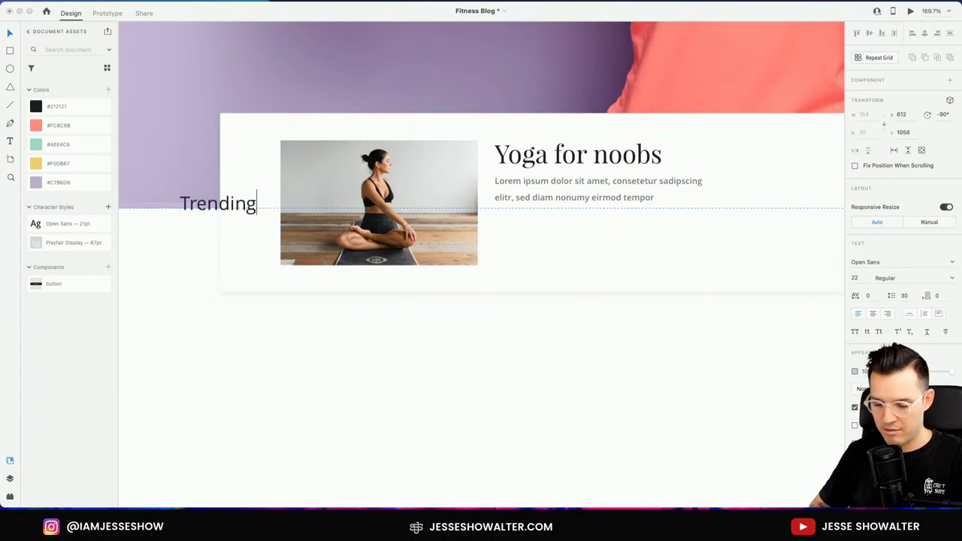
key("Escape")
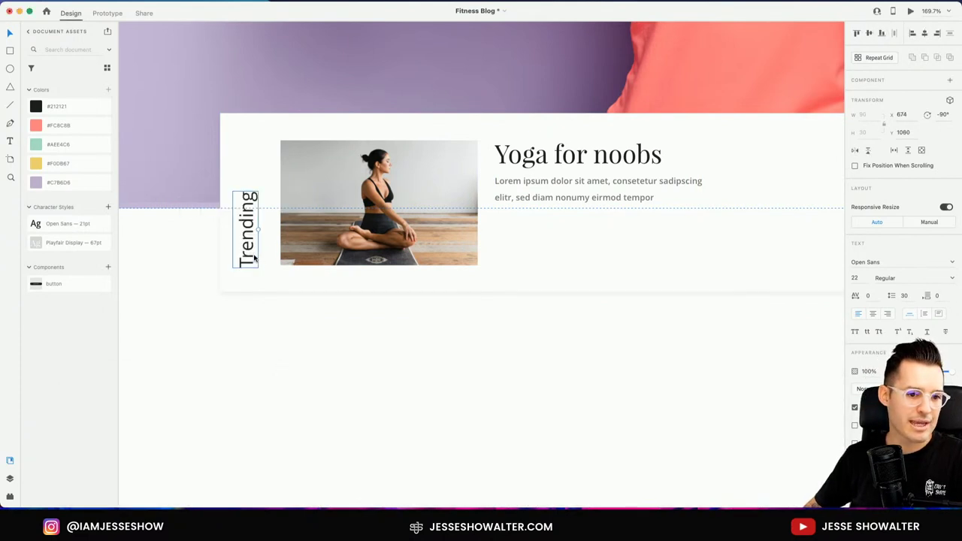
double_click(252, 251)
key("Right")
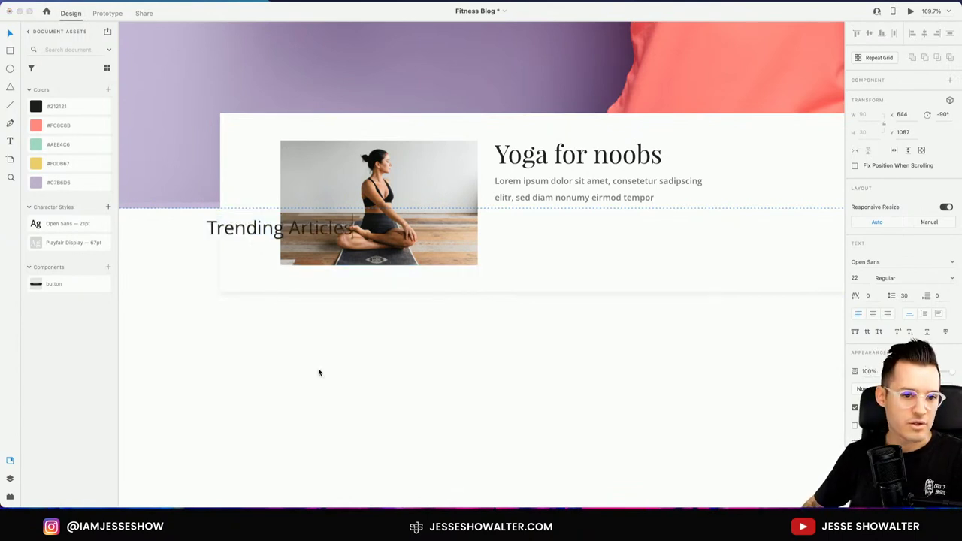
type("Articles")
key("Escape")
left_click_drag(253, 229, 252, 241)
- Duplicate the yoga card group to the right of the original
left_click(571, 356)
left_click_drag(571, 356, 475, 391)
left_click(305, 205)
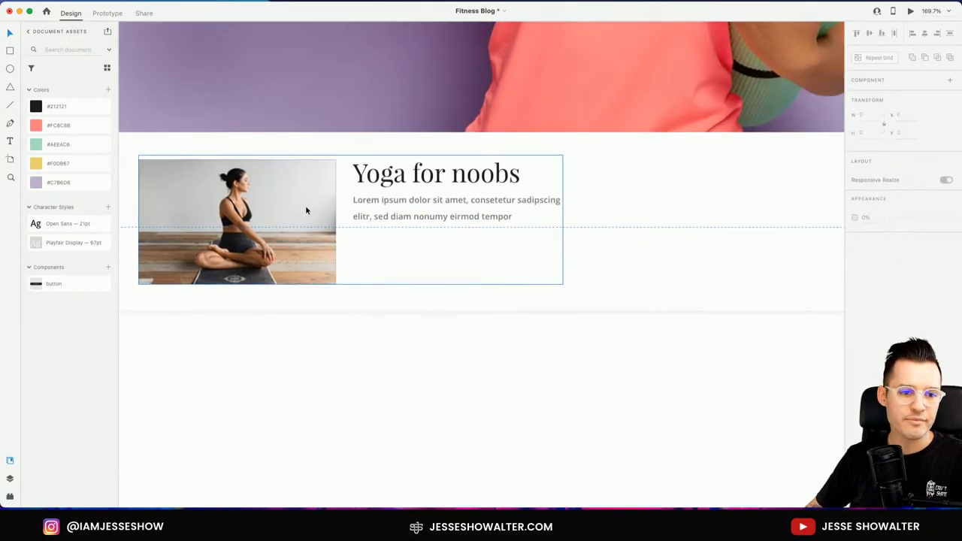
key("super+1")
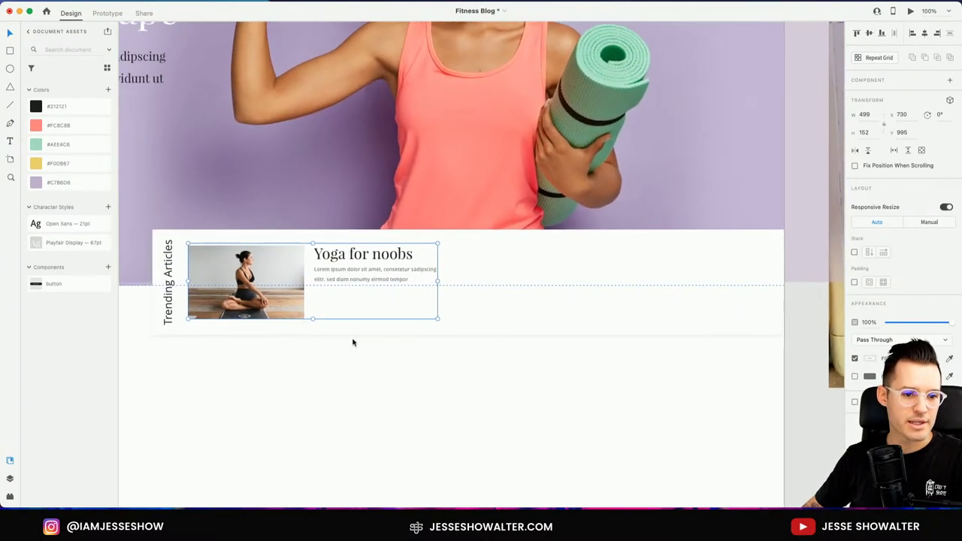
left_click_drag(260, 288, 551, 289)
key("super+minus")
- Show the layout grid, align the second card to its columns and select its image
key("super+shift+apostrophe")
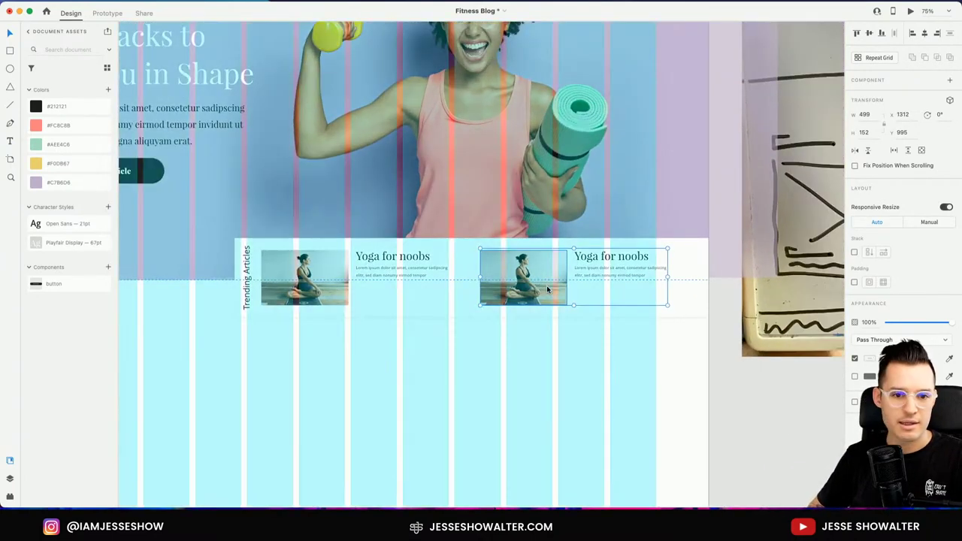
left_click_drag(530, 272, 522, 275)
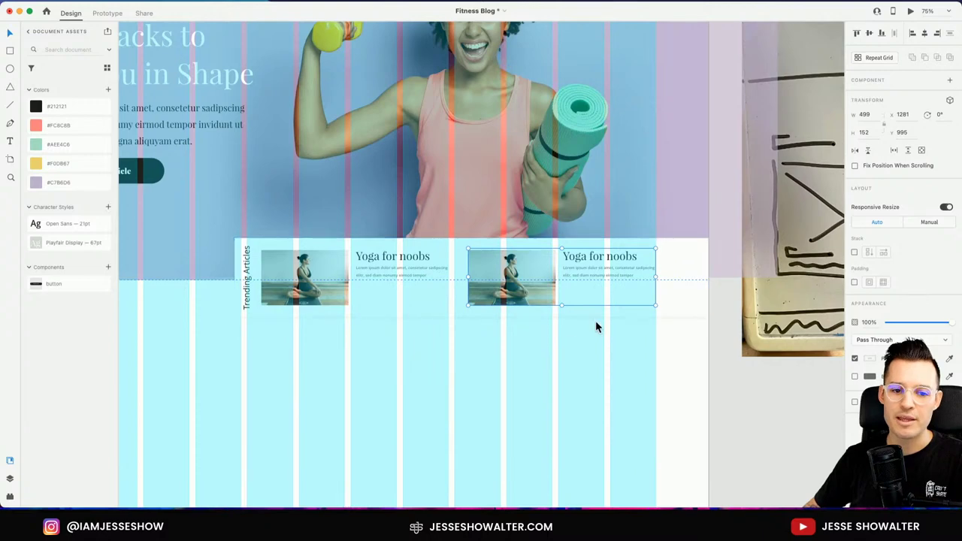
key("super+equal")
left_click_drag(343, 307, 409, 309)
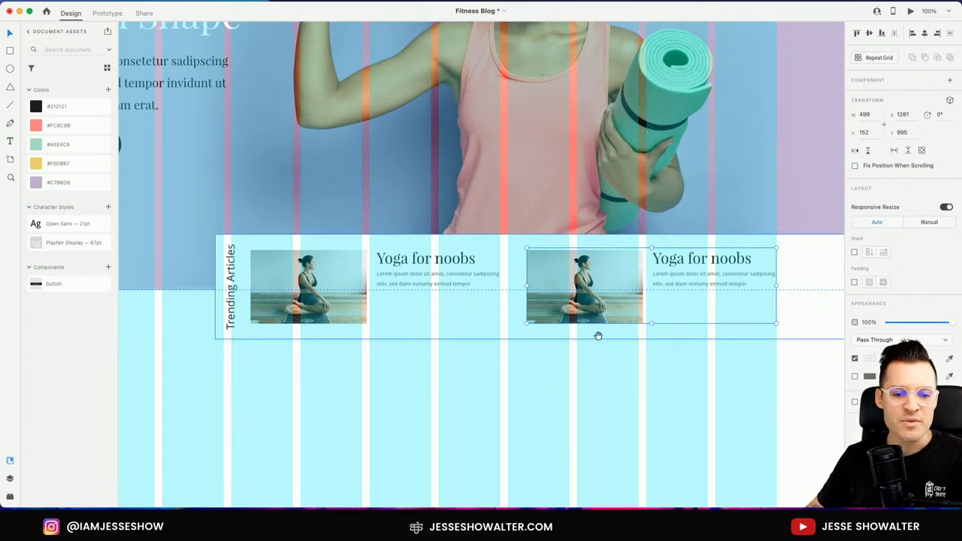
left_click_drag(597, 336, 487, 340)
double_click(504, 278)
key("super+Tab")
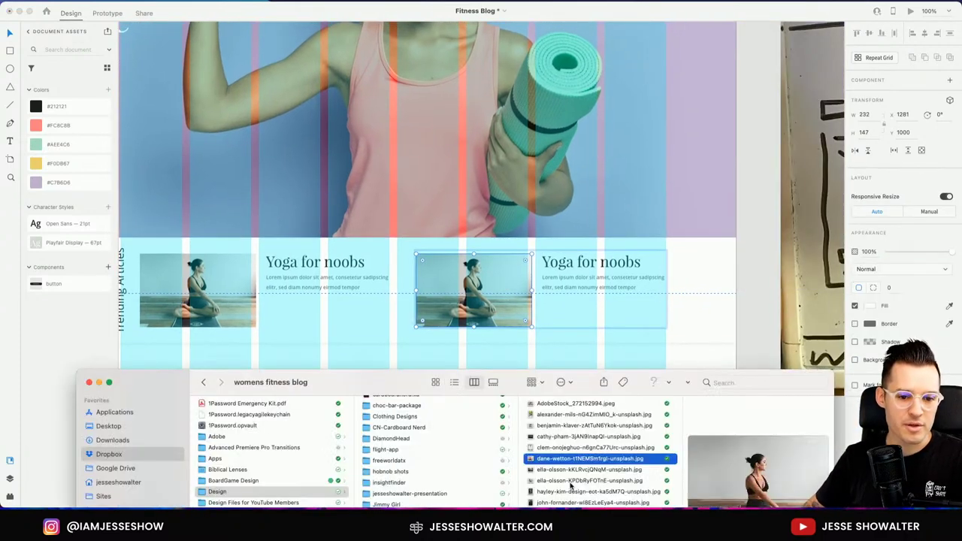
- Drop the food photo into the second card and retitle it '5 minute meals'
left_click_drag(570, 484, 488, 299)
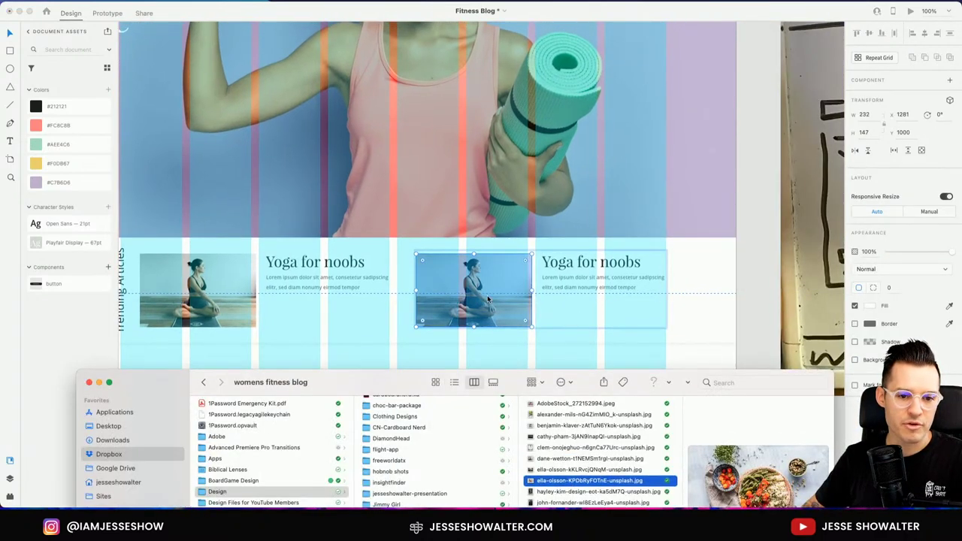
double_click(608, 263)
type("5 m")
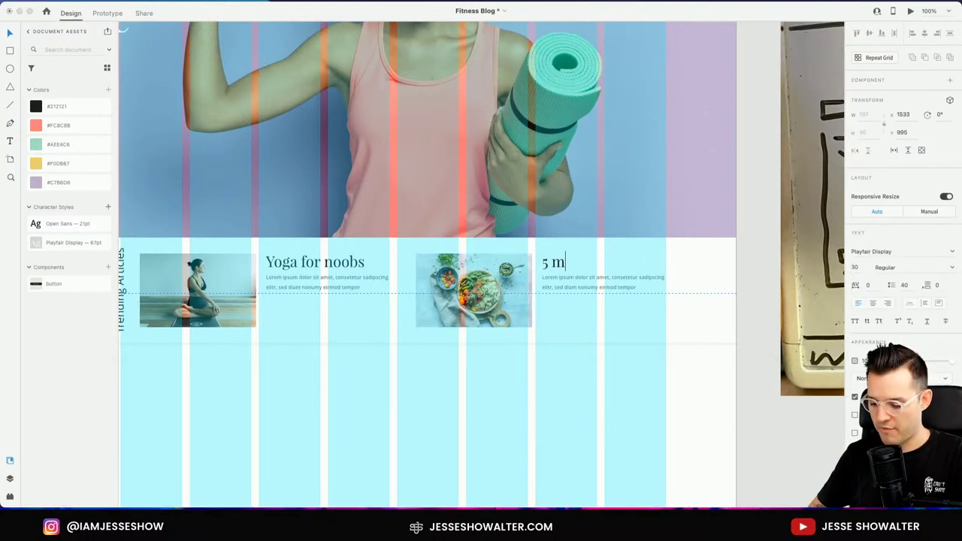
type("inute mneals")
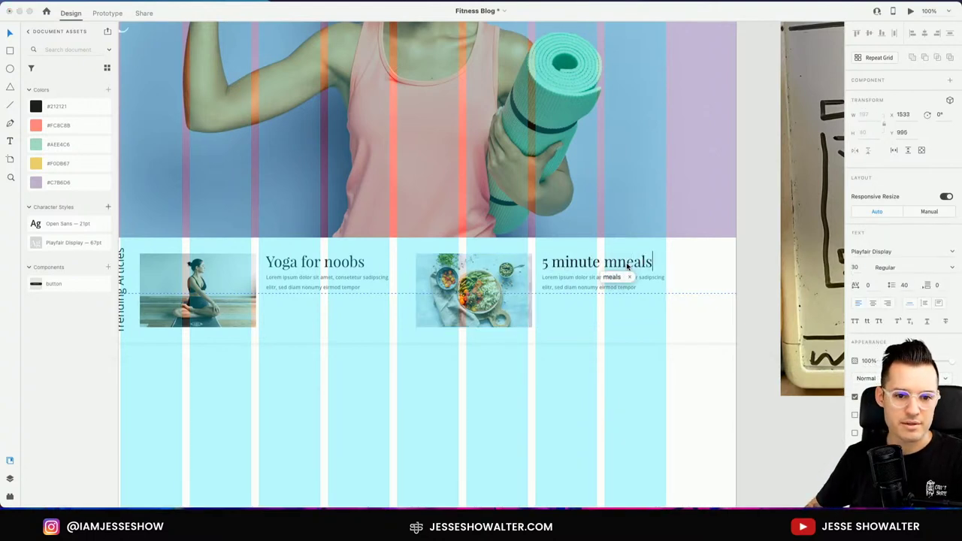
left_click(614, 277)
key("Escape")
- Hide the layout grid and review the whole page in preview
left_click(720, 409)
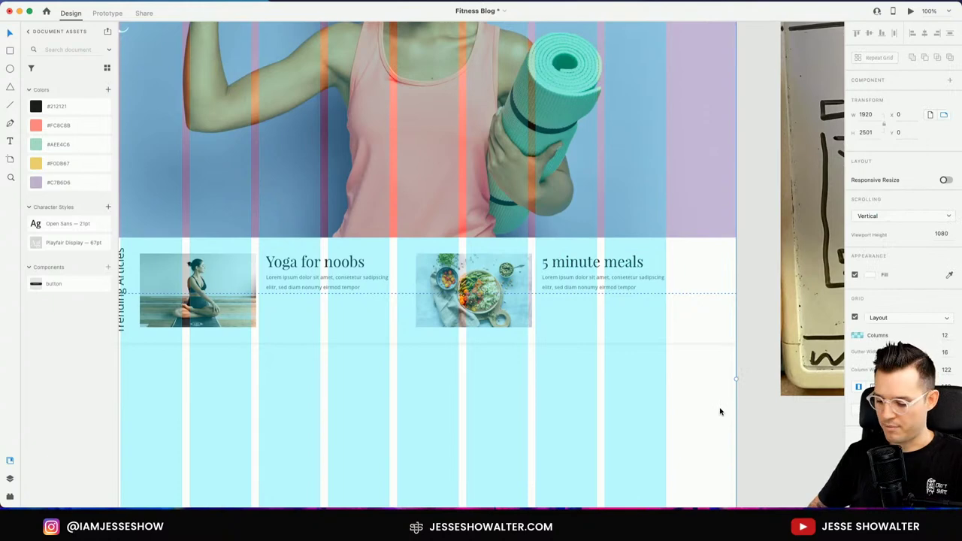
key("super+shift+apostrophe")
key("Escape")
key("super+minus")
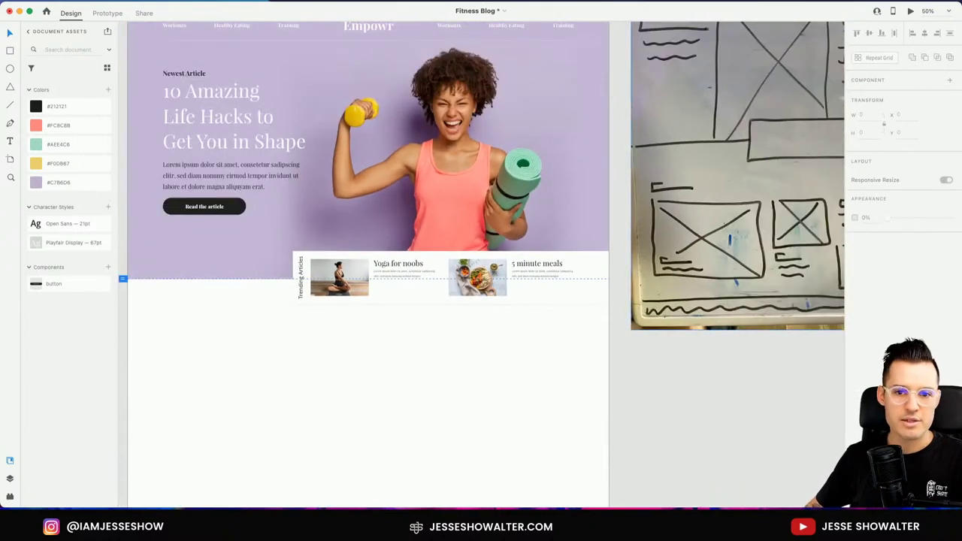
left_click(911, 13)
scroll(670, 318, "down", 3)
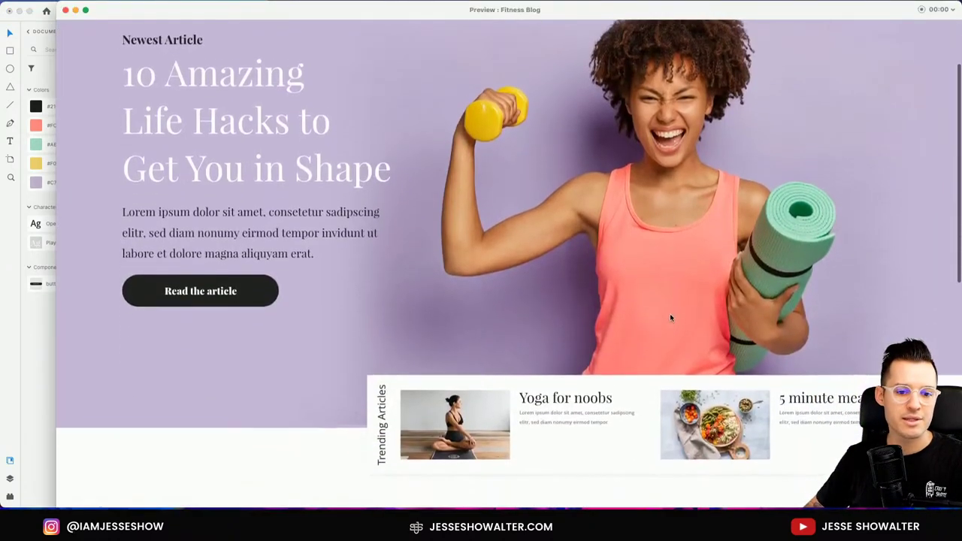
scroll(669, 313, "down", 1)
scroll(539, 399, "up", 1)
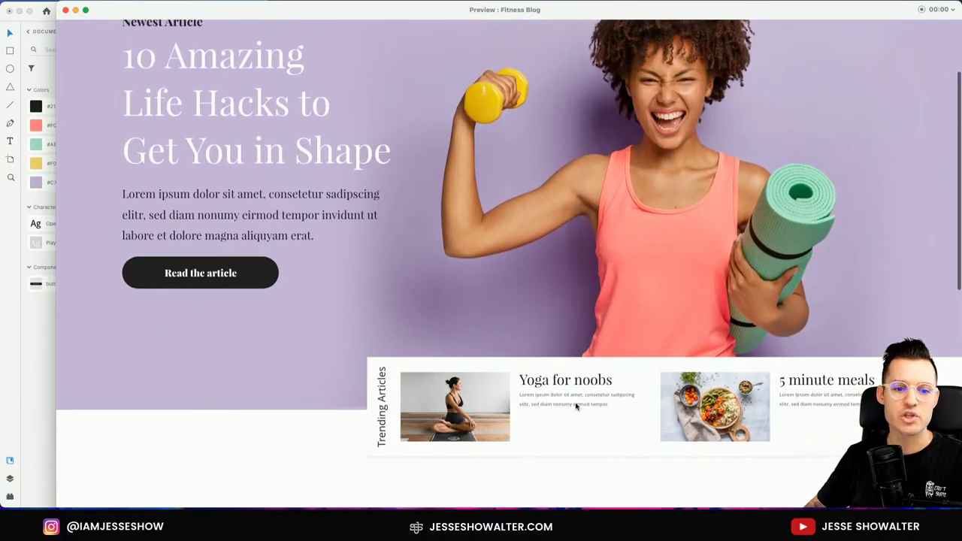
left_click(65, 11)
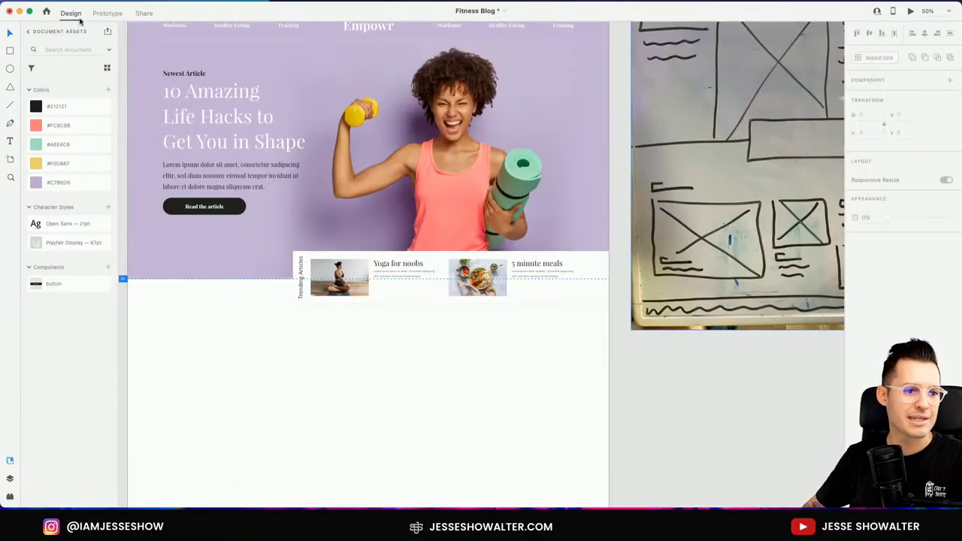
scroll(442, 308, "up", 5)
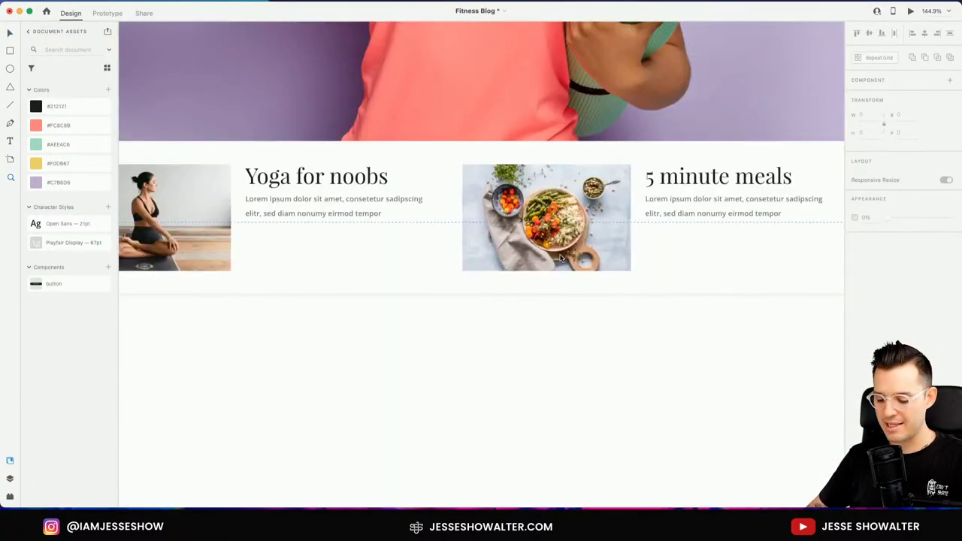
scroll(560, 258, "up", 2)
scroll(560, 258, "left", 2)
- Give the card body text size 15, Regular weight and 28 line spacing, then preview
left_click(403, 269)
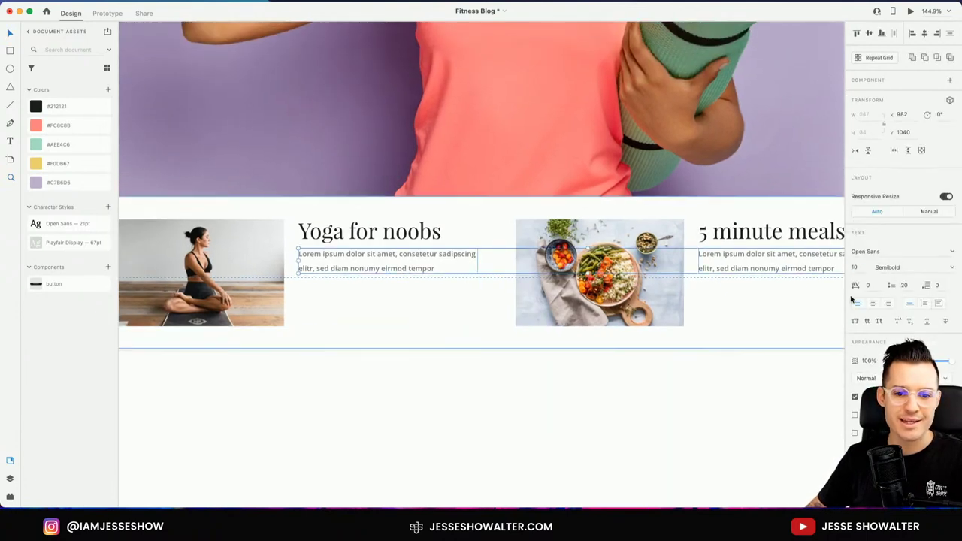
type("14")
key("Return")
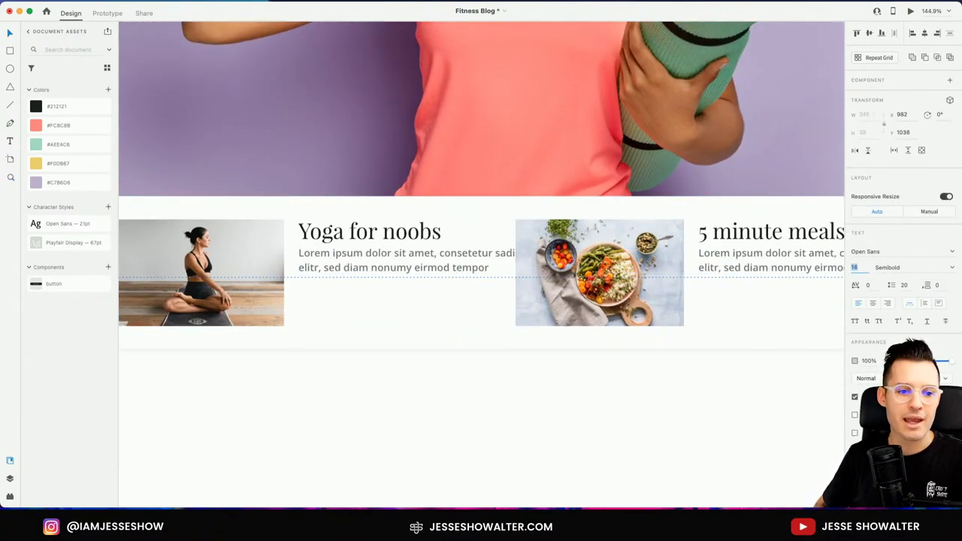
key("super+z")
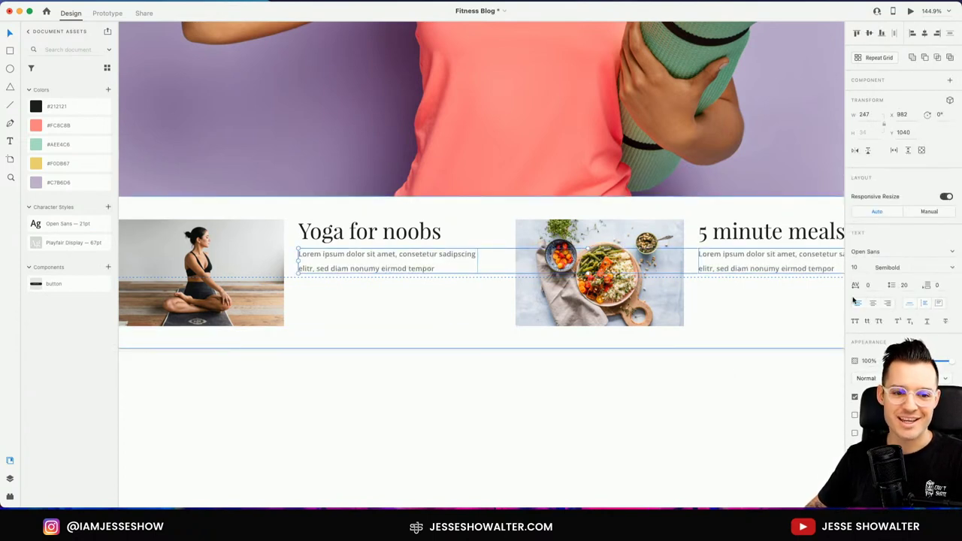
type("14")
key("Return")
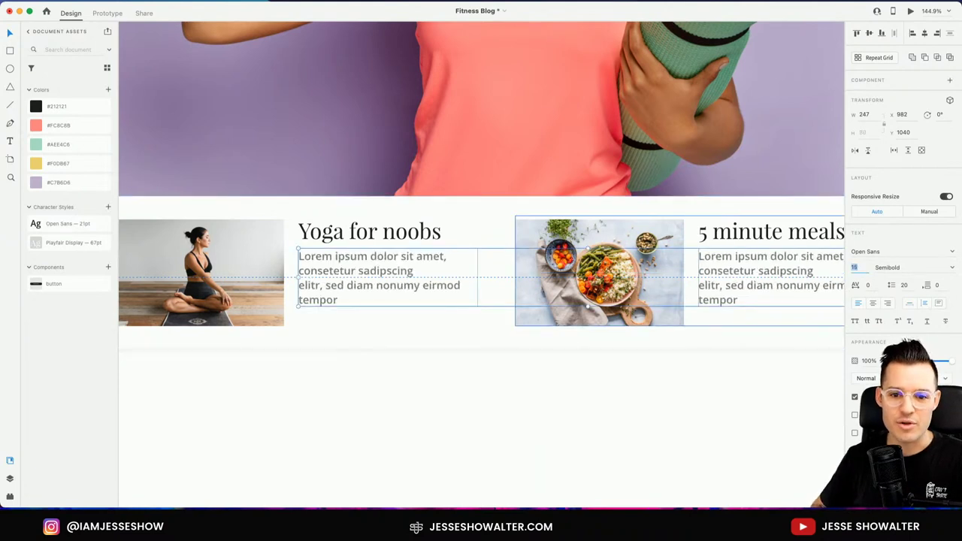
left_click(950, 268)
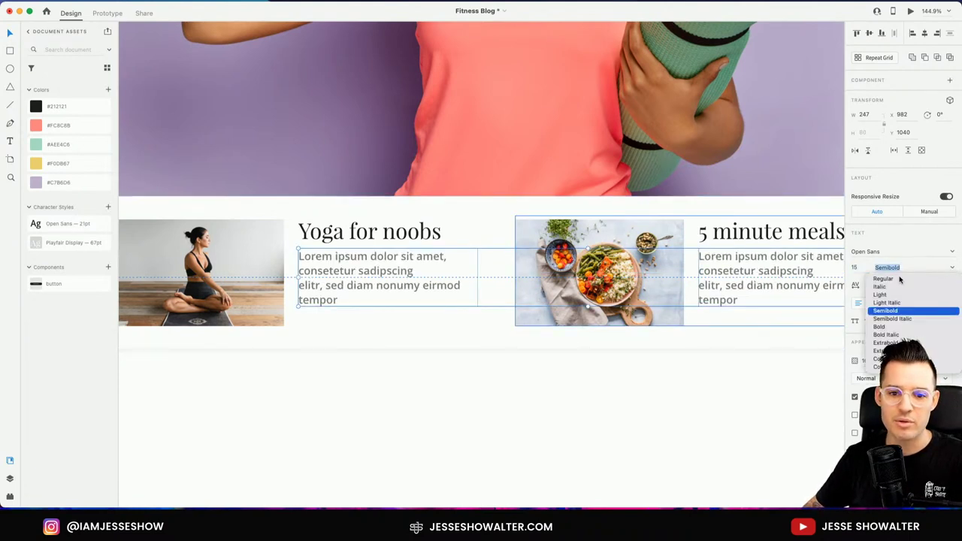
left_click(900, 280)
left_click(905, 286)
type("23")
key("Return")
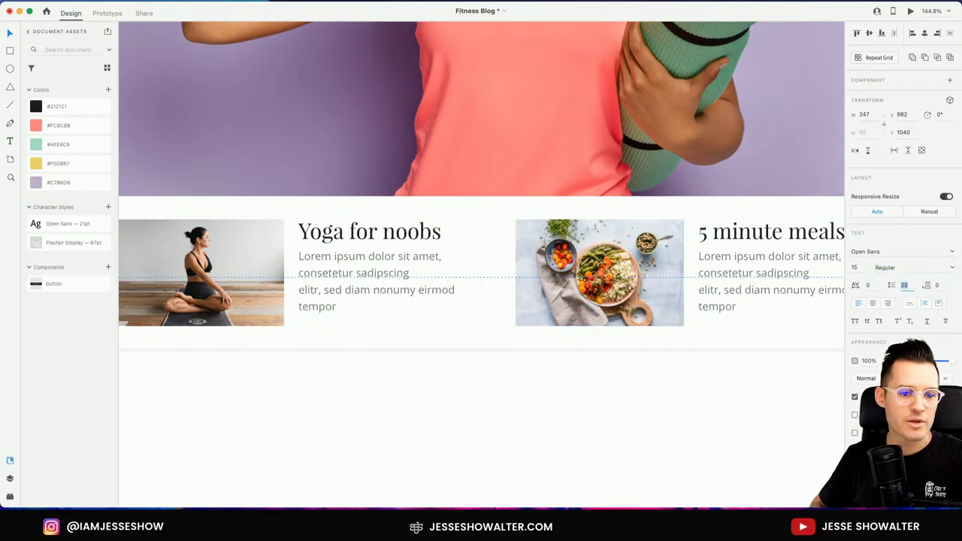
key("Up")
key("Up")
key("Up")
key("Up")
key("Up")
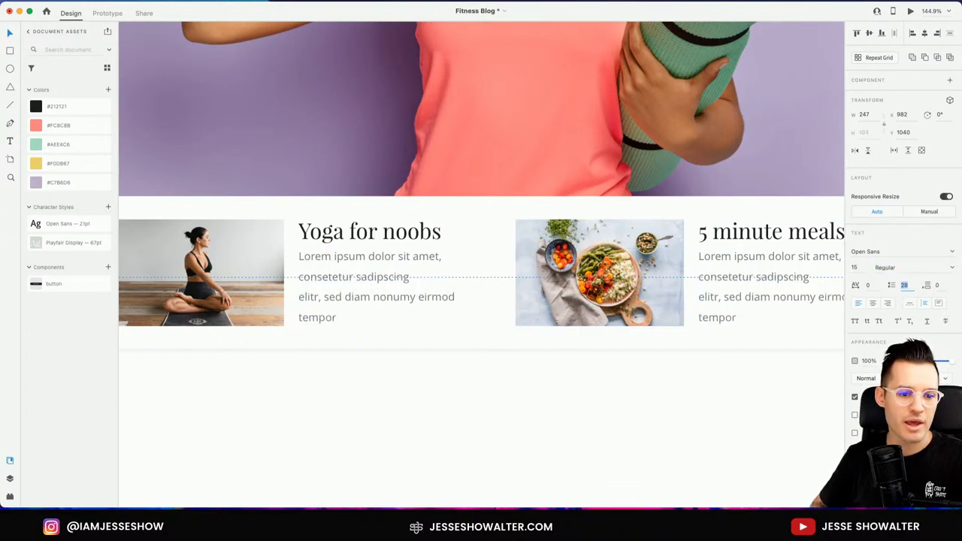
left_click(910, 11)
scroll(741, 267, "down", 3)
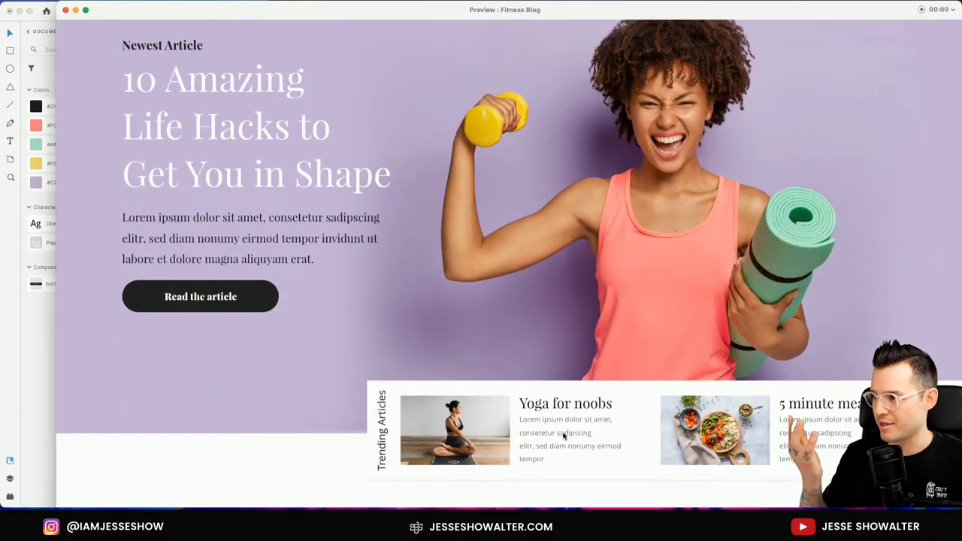
- Cut 'nonumy eirmod tempor' onward from both the Yoga and 5 minute meals descriptions
left_click(65, 10)
triple_click(365, 303)
left_click(372, 298)
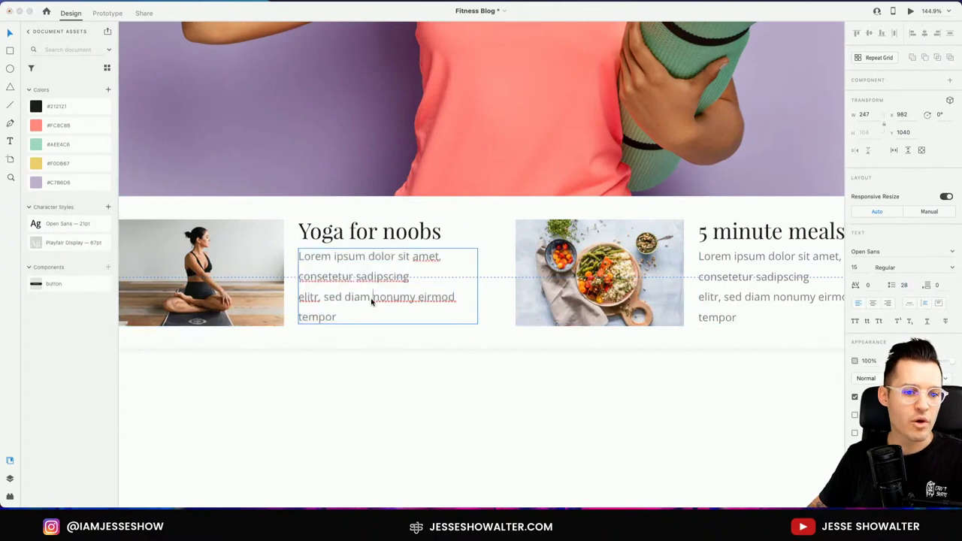
left_click_drag(371, 302, 423, 323)
key("ctrl+x")
triple_click(762, 296)
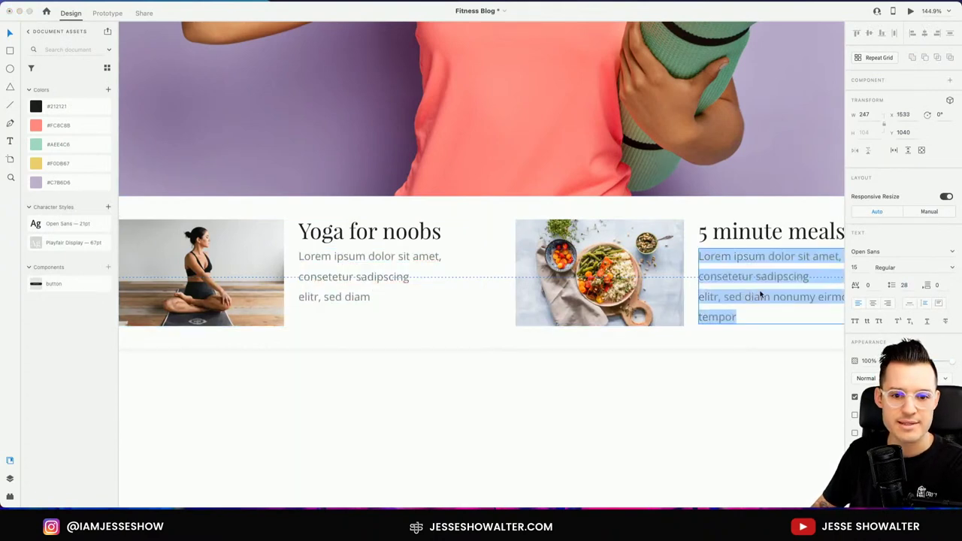
left_click_drag(772, 297, 810, 324)
key("BackSpace")
key("Escape")
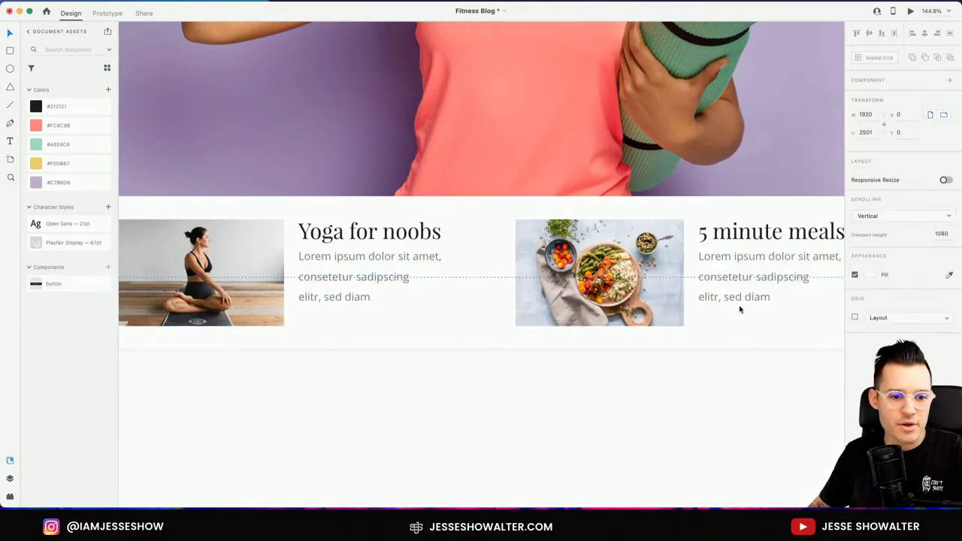
- Preview the shortened descriptions, then zoom out and save Fitness Blog
left_click(910, 11)
scroll(646, 240, "down", 3)
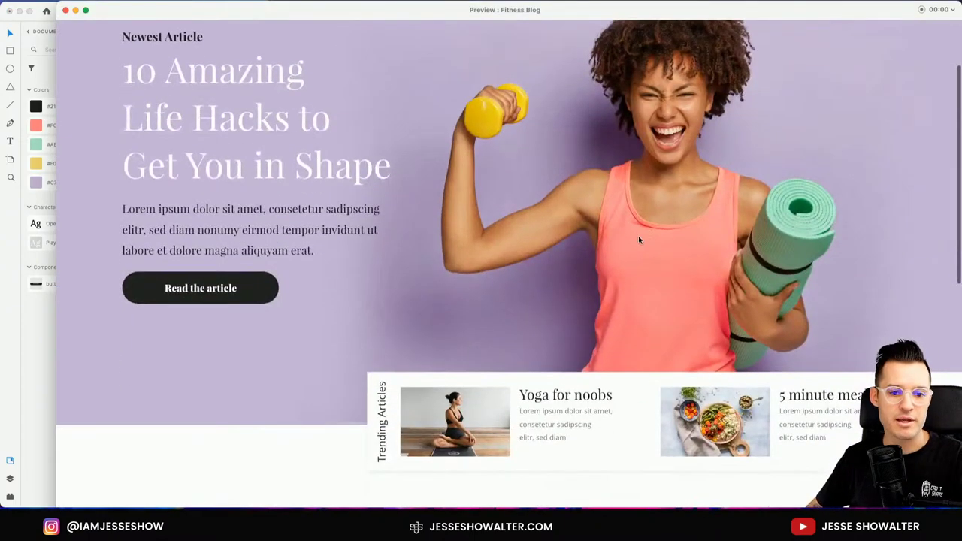
scroll(633, 248, "up", 3)
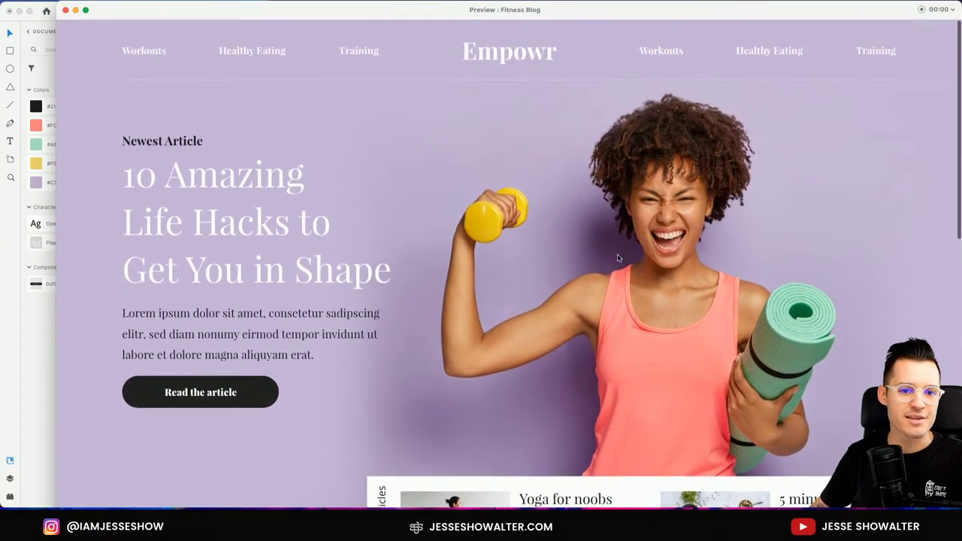
scroll(602, 258, "down", 4)
left_click(65, 10)
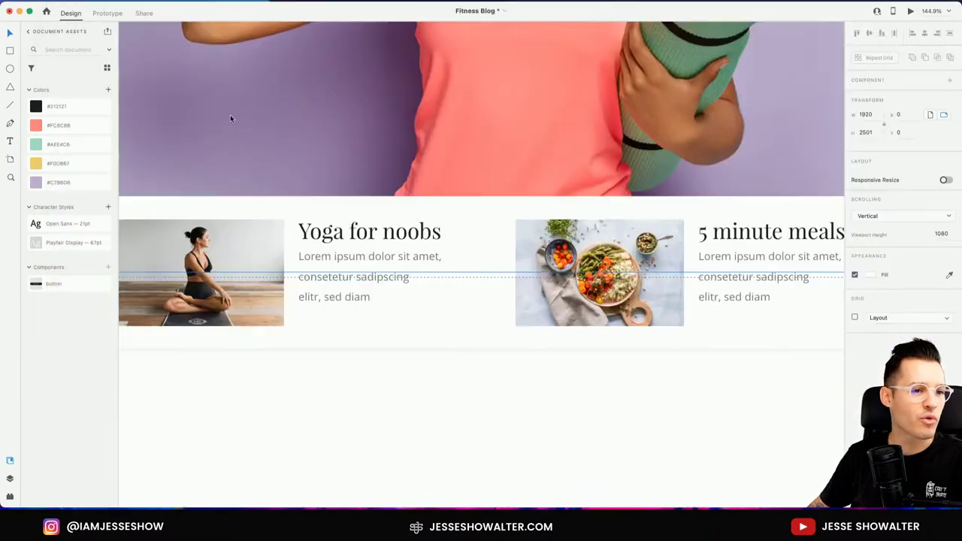
key("super+0")
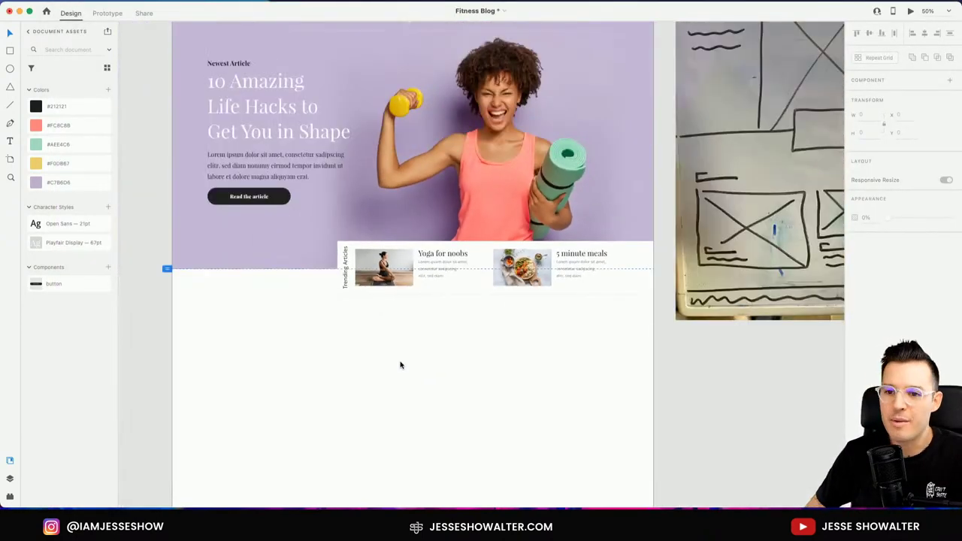
scroll(400, 365, "up", 4)
key("super+s")
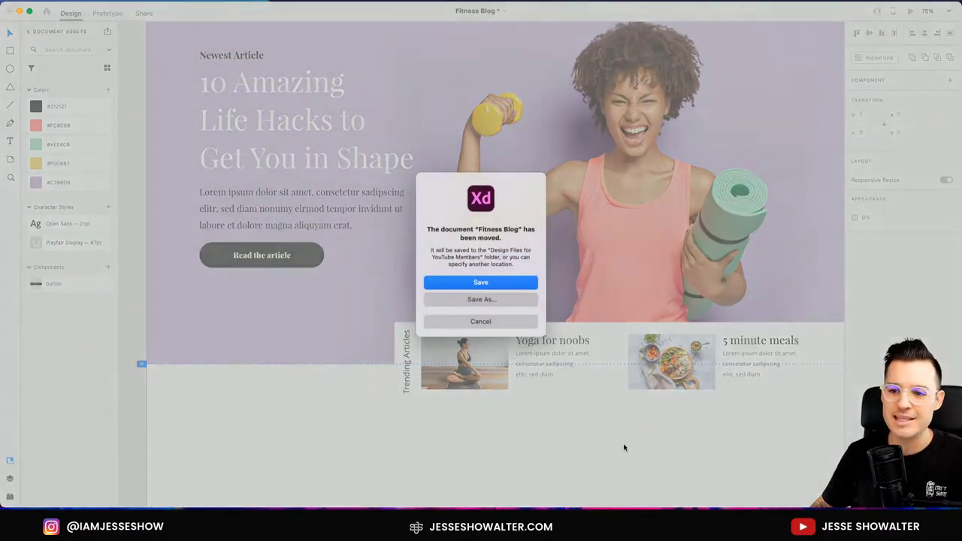
- Confirm saving Fitness Blog in its current folder from the 'document has been moved' dialog
left_click(486, 281)
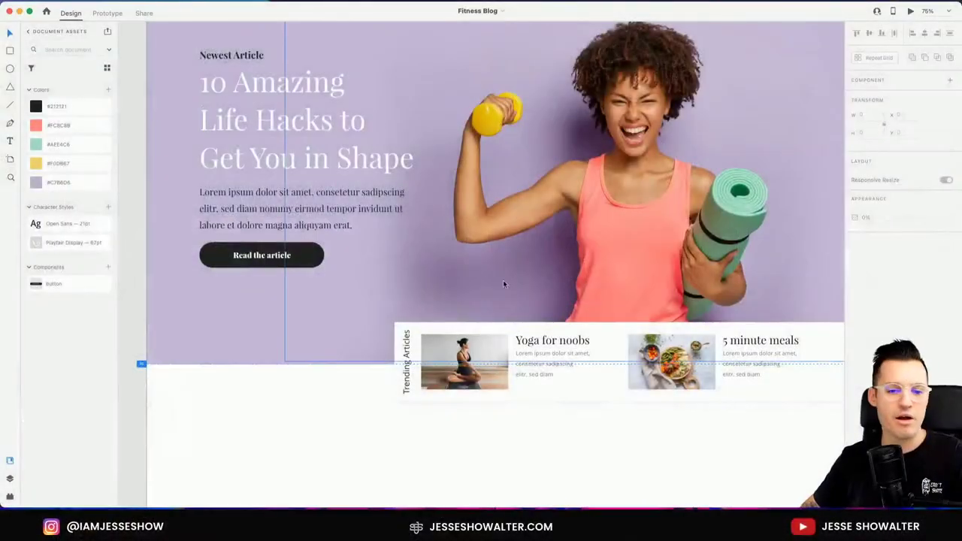
- Rename the Trending Articles group to 'asymetrical' in the Layers panel
scroll(368, 388, "down", 5)
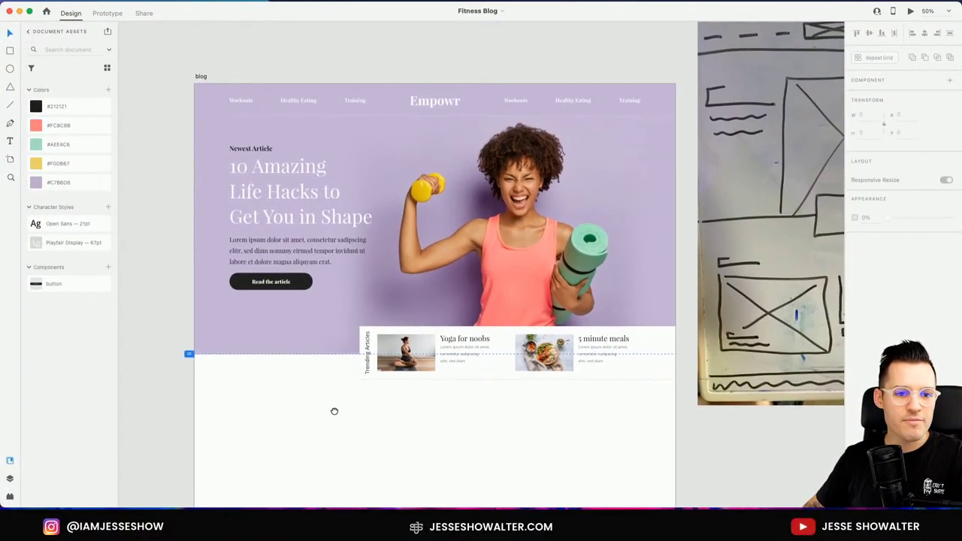
left_click_drag(333, 409, 322, 406)
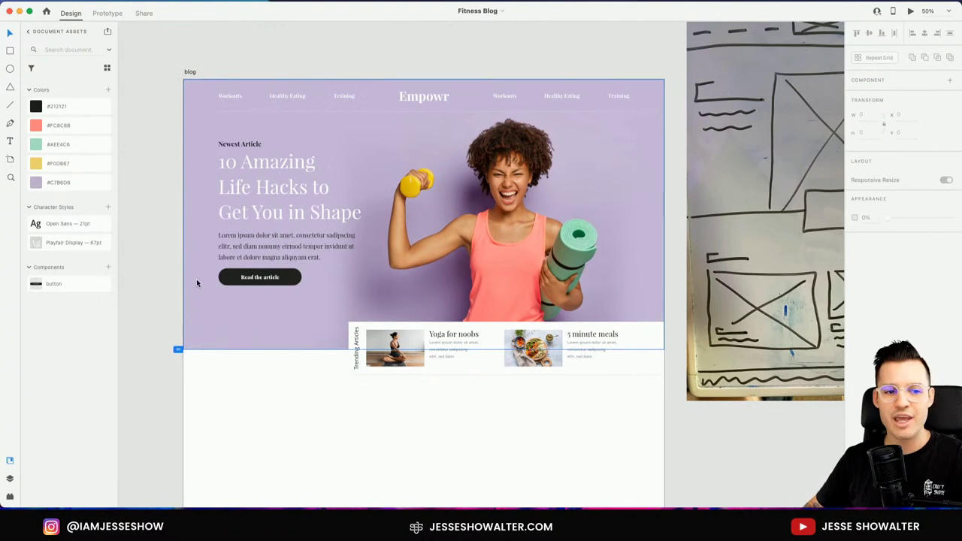
scroll(184, 316, "down", 3)
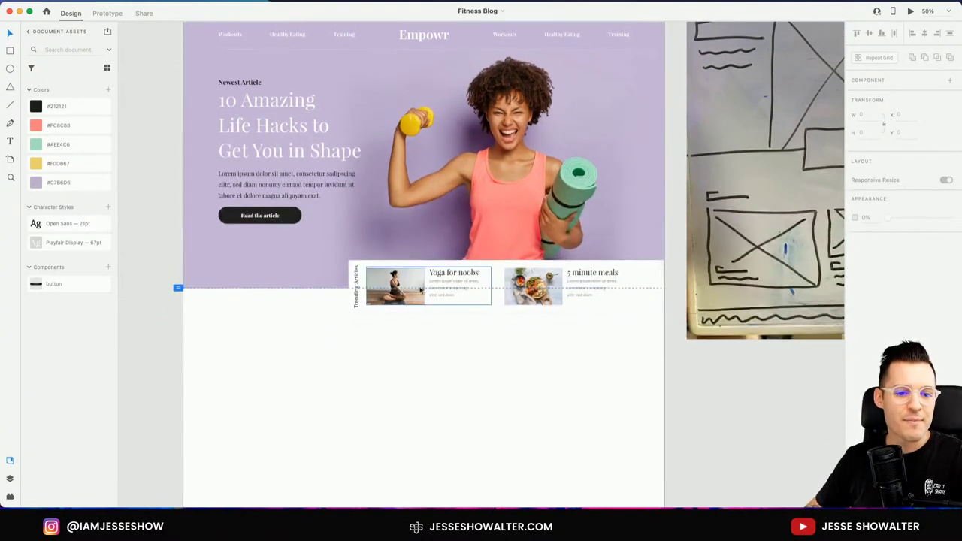
left_click(383, 299)
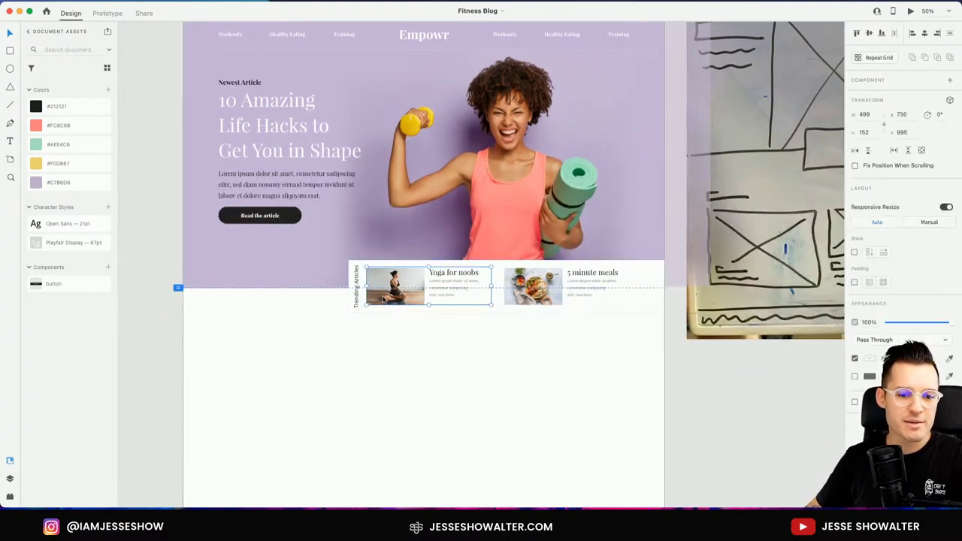
left_click(653, 304)
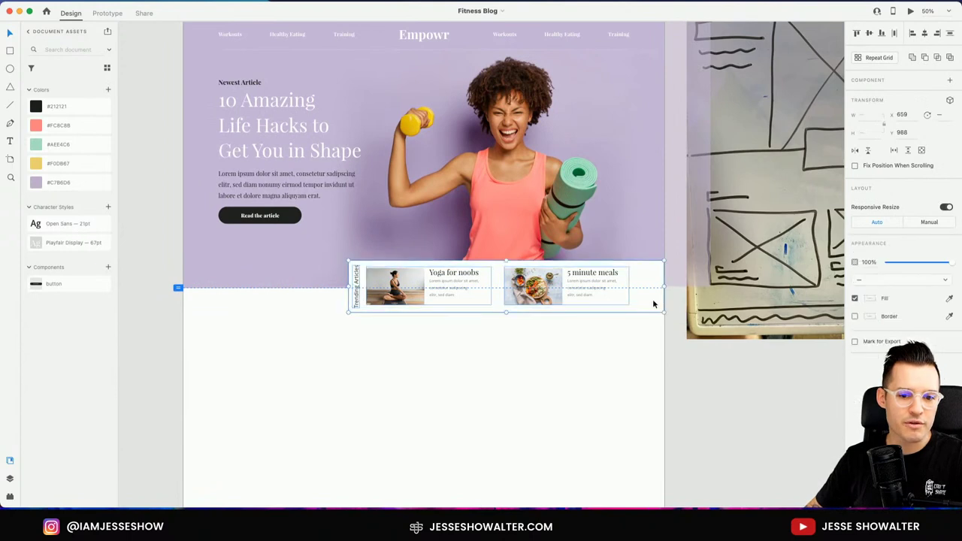
key("super+y")
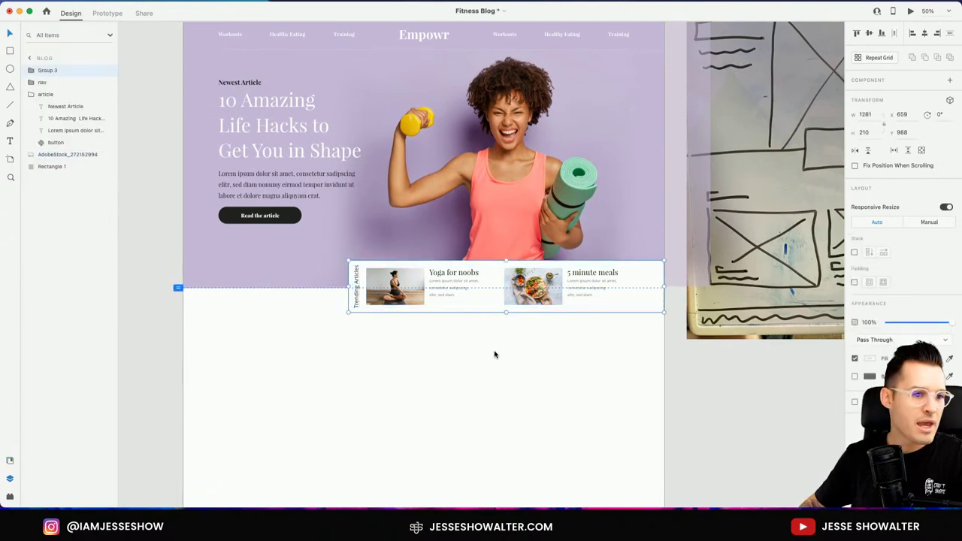
double_click(49, 70)
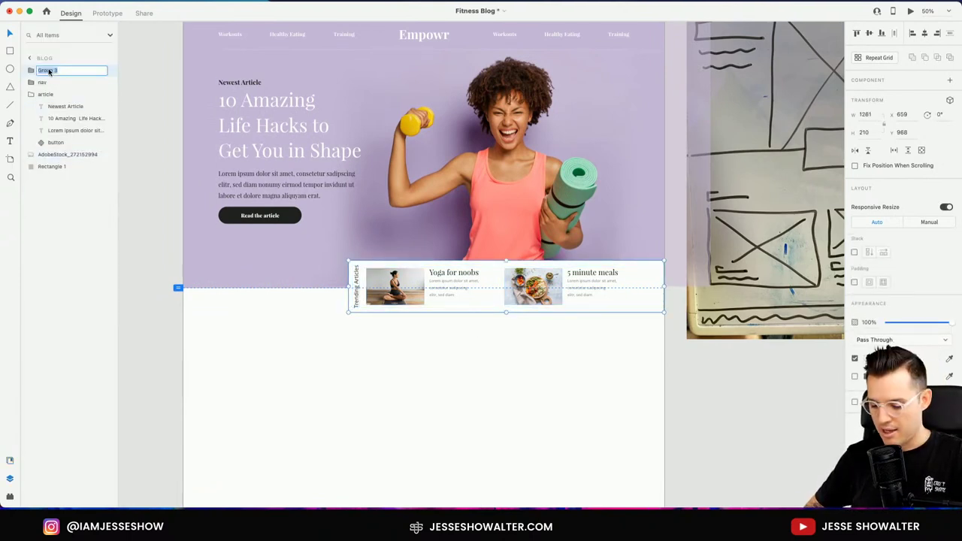
type("trical")
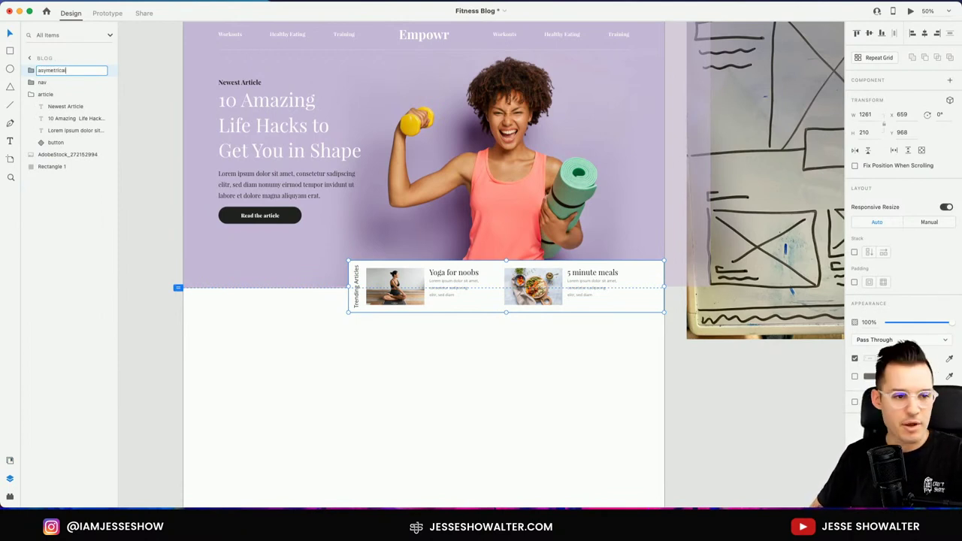
key("Return")
left_click(23, 94)
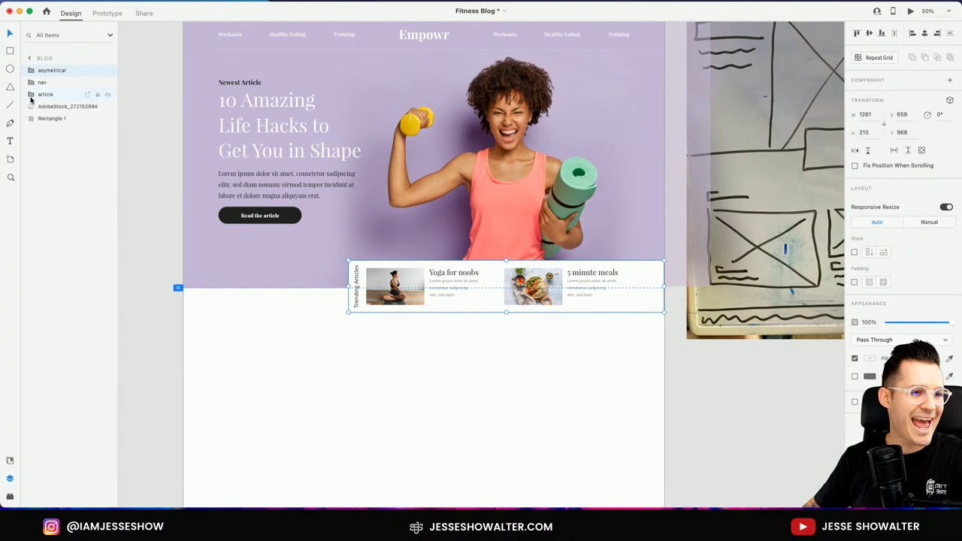
- Group the hero photo with its background rectangle and name the group 'hero'
left_click(275, 423)
left_click_drag(275, 423, 272, 378)
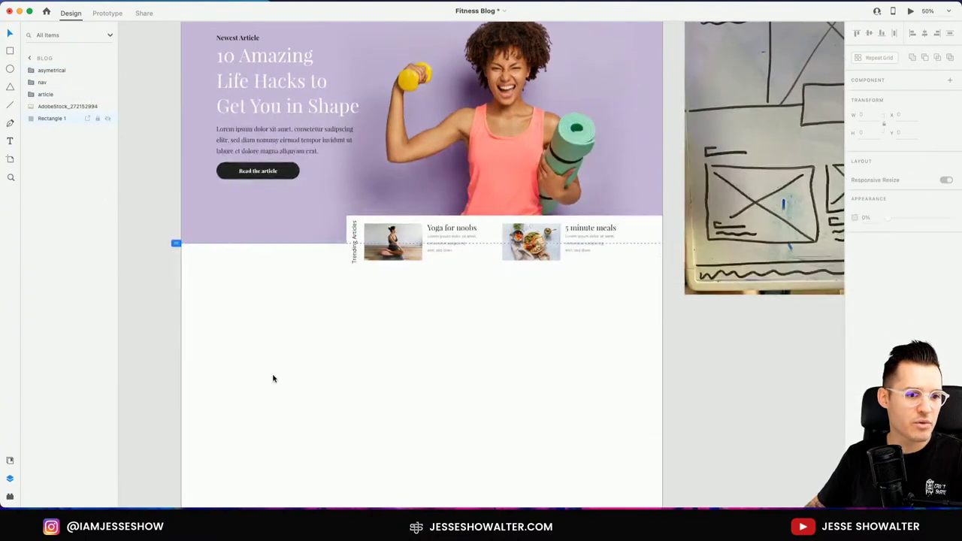
left_click(47, 120)
key("super+g")
double_click(48, 105)
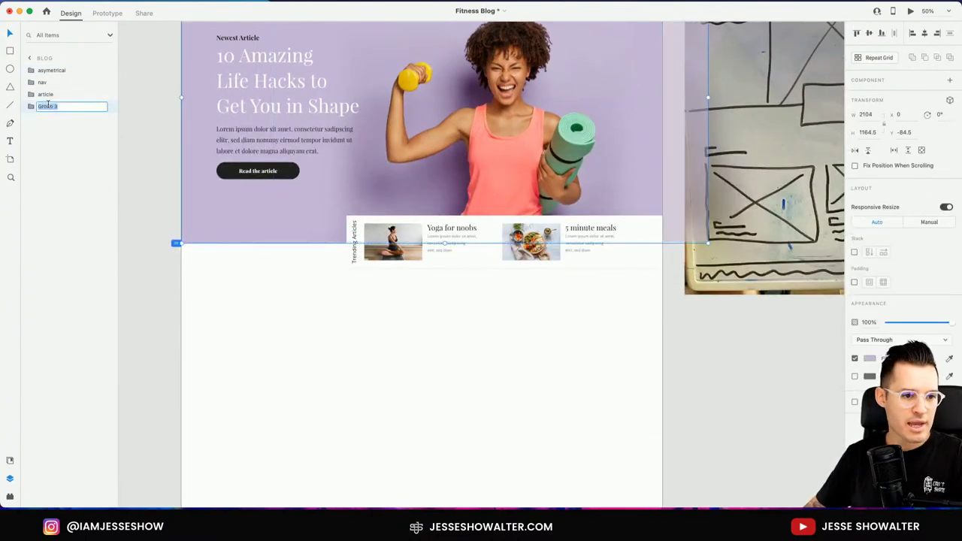
key("Return")
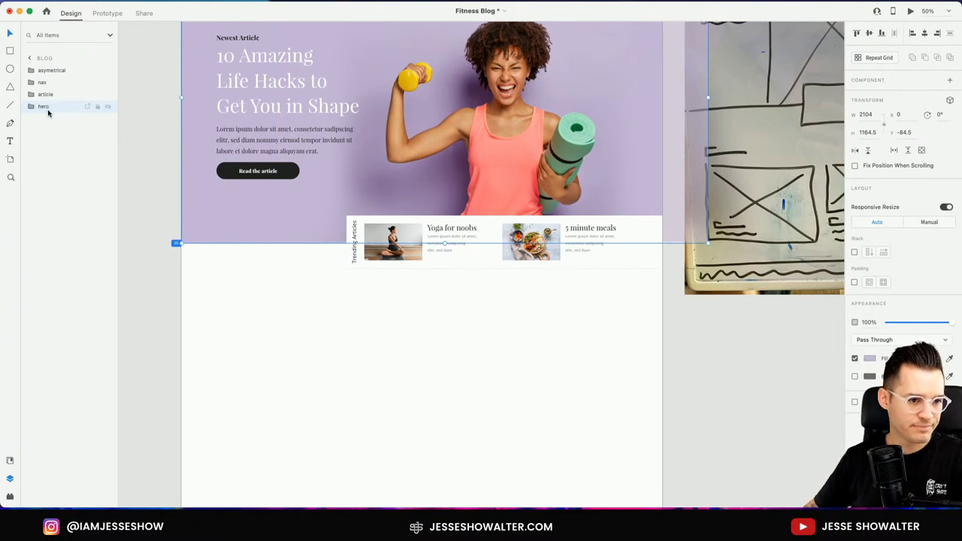
- Lock the hero, article and nav groups in the Layers panel
left_click(97, 107)
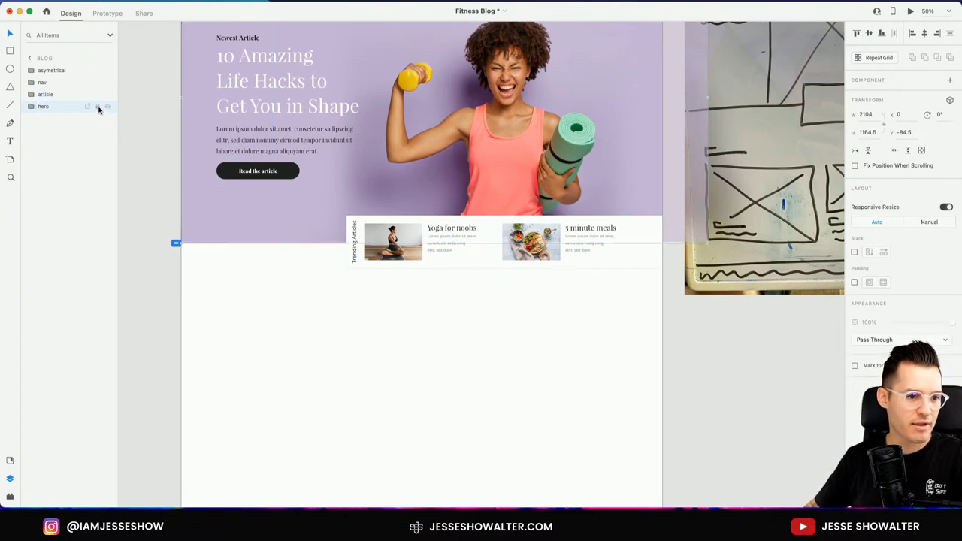
left_click(97, 96)
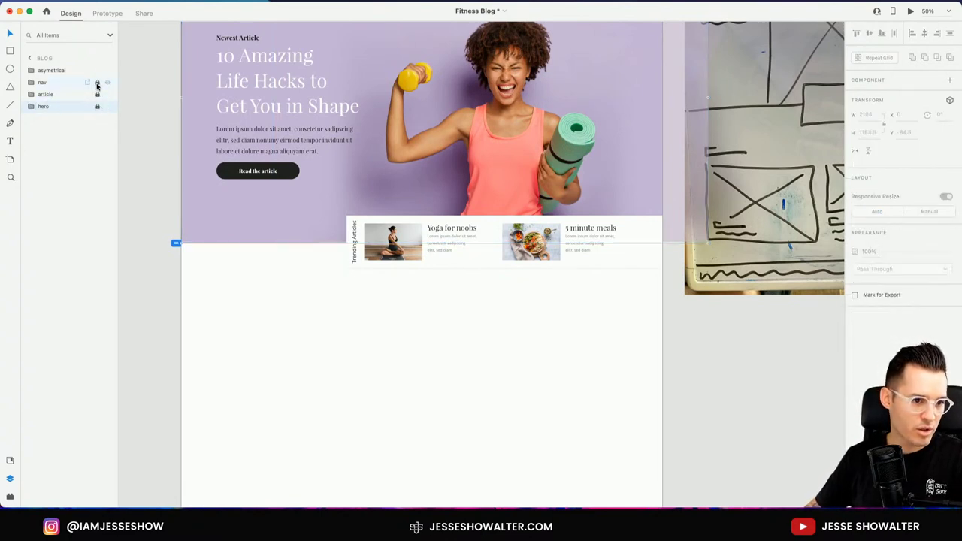
left_click(97, 82)
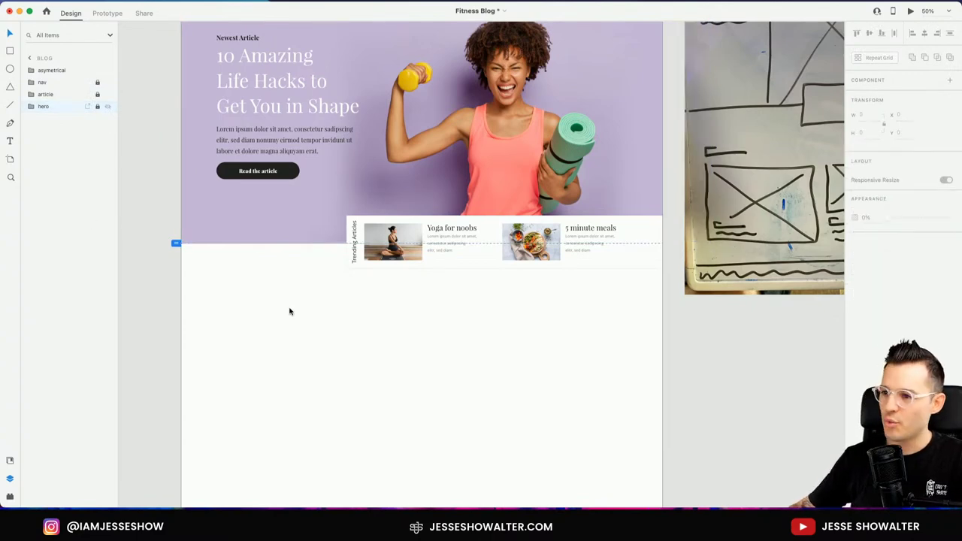
left_click_drag(298, 335, 324, 358)
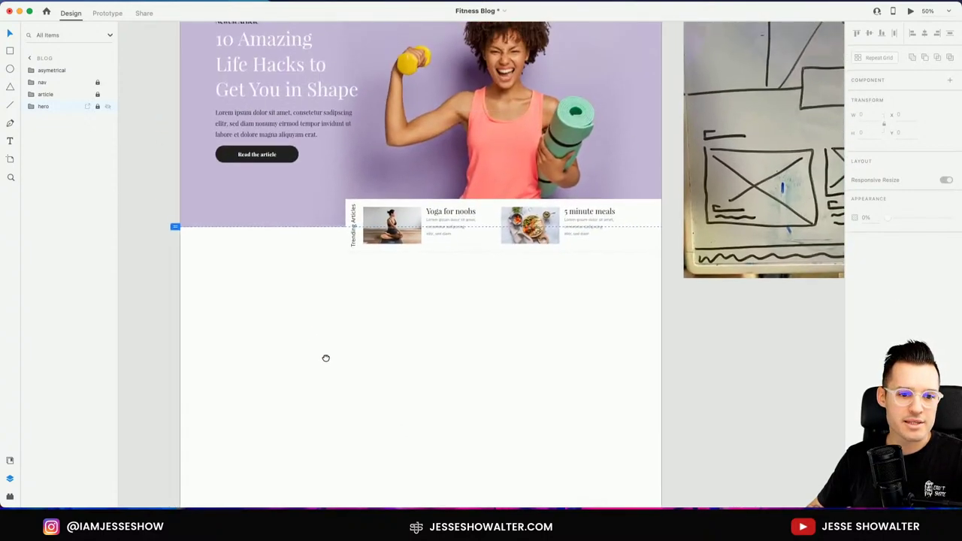
- Show the layout grid and draw a large rectangle below the hero across the left columns
double_click(437, 215)
left_click(318, 369)
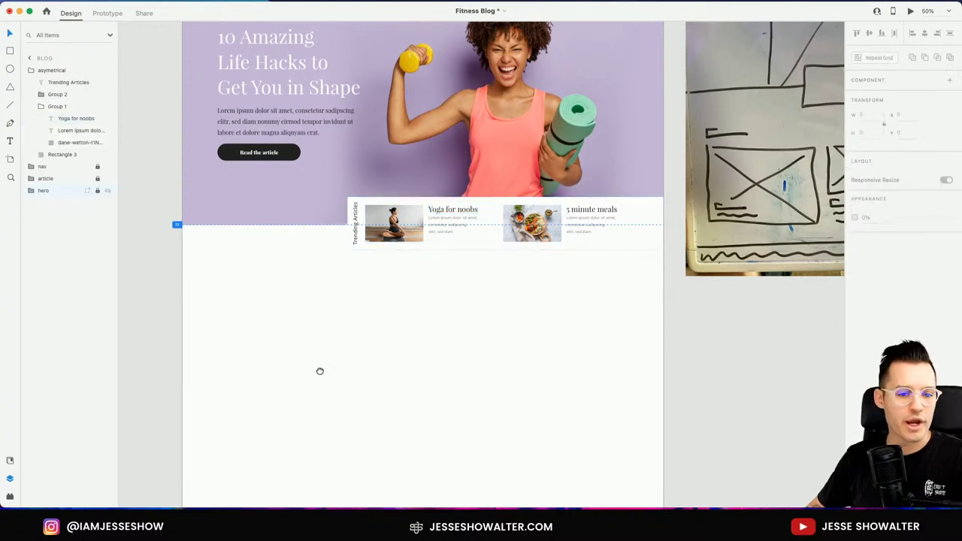
scroll(322, 366, "left", 1)
key("super+shift+apostrophe")
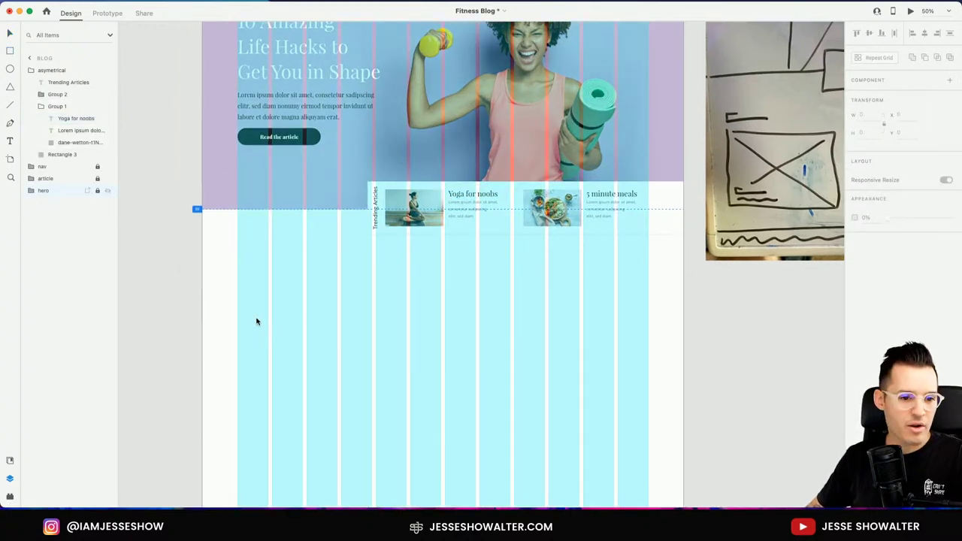
key("r")
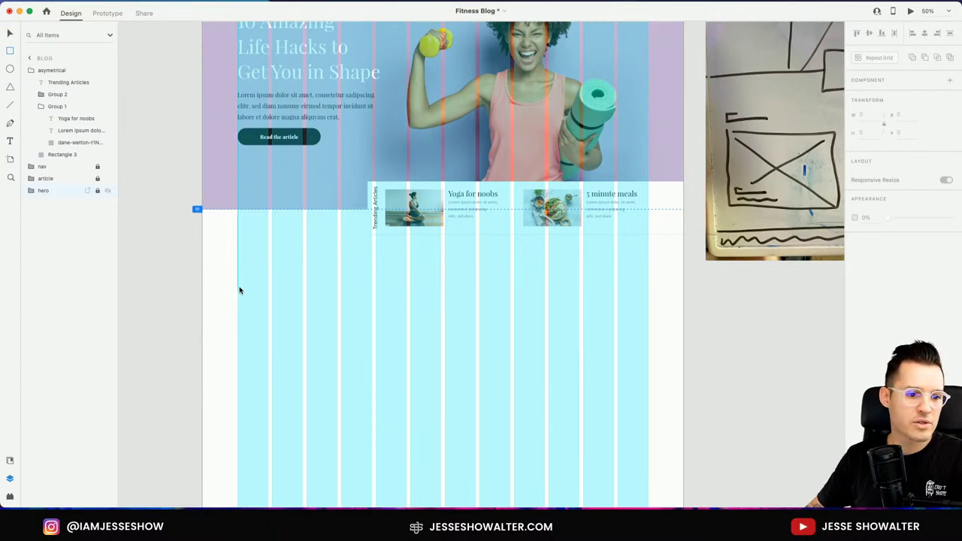
mouse_move(239, 290)
left_mouse_down()
mouse_move(388, 427)
mouse_move(439, 457)
left_mouse_up()
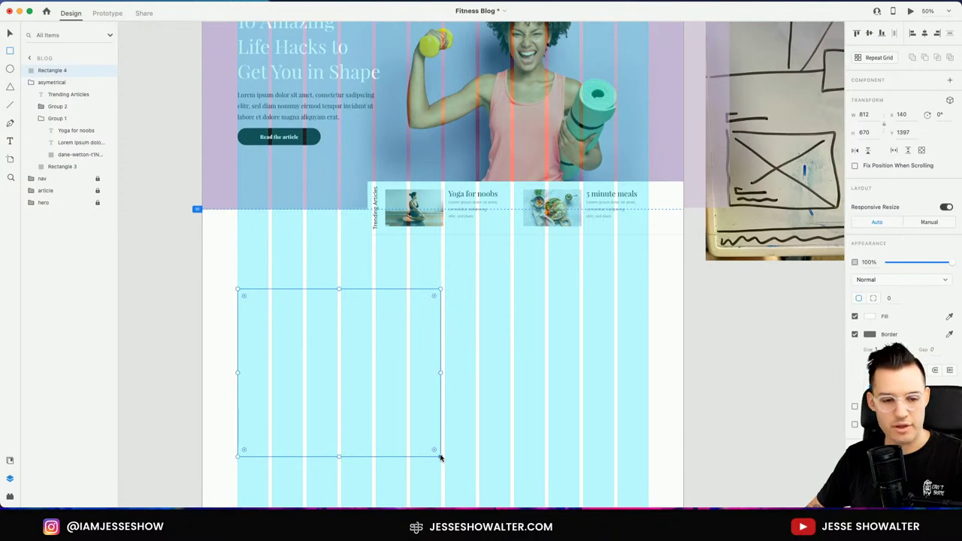
- Paste the Yoga for noobs heading above the rectangle and set it to Open Sans Semibold
key("cmd+v")
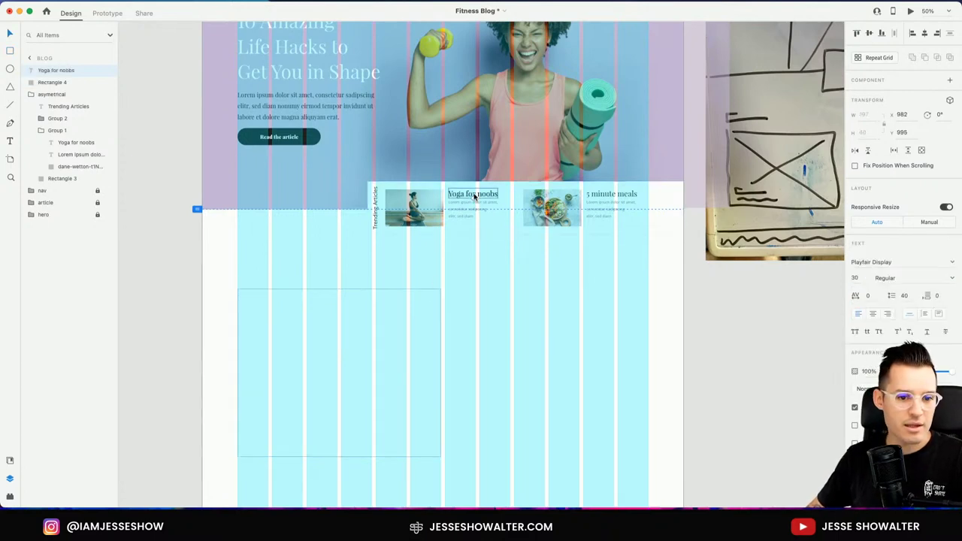
key("Down")
key("Down")
key("Down")
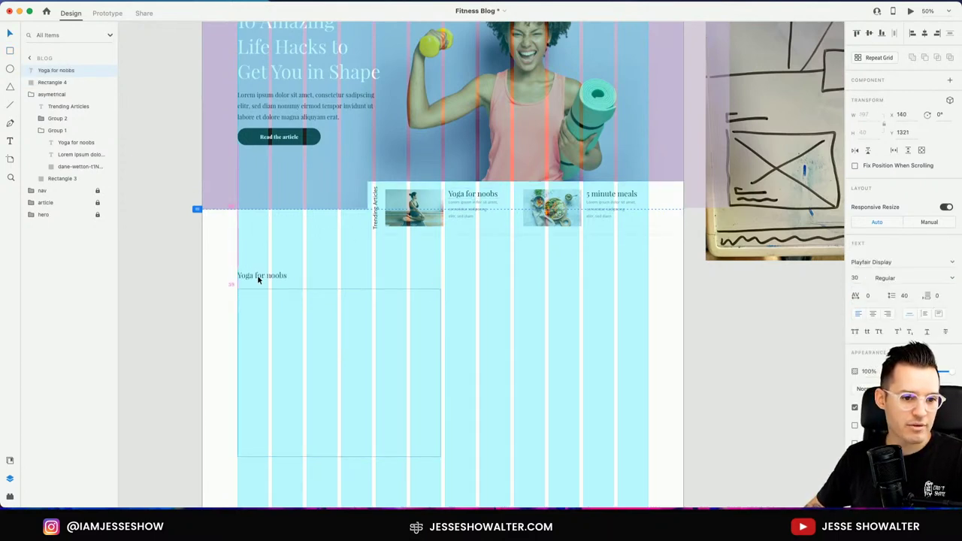
left_click(892, 263)
type("Open Sans")
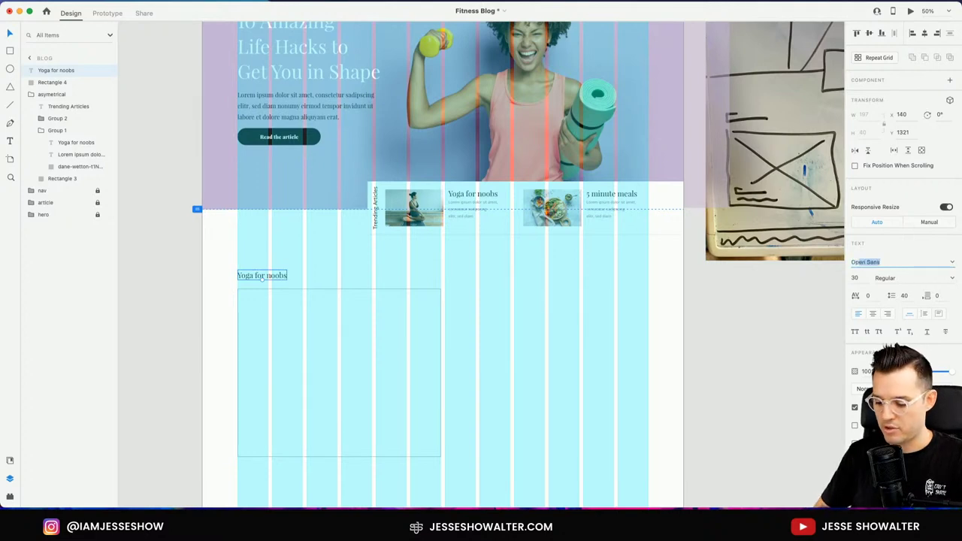
key("Return")
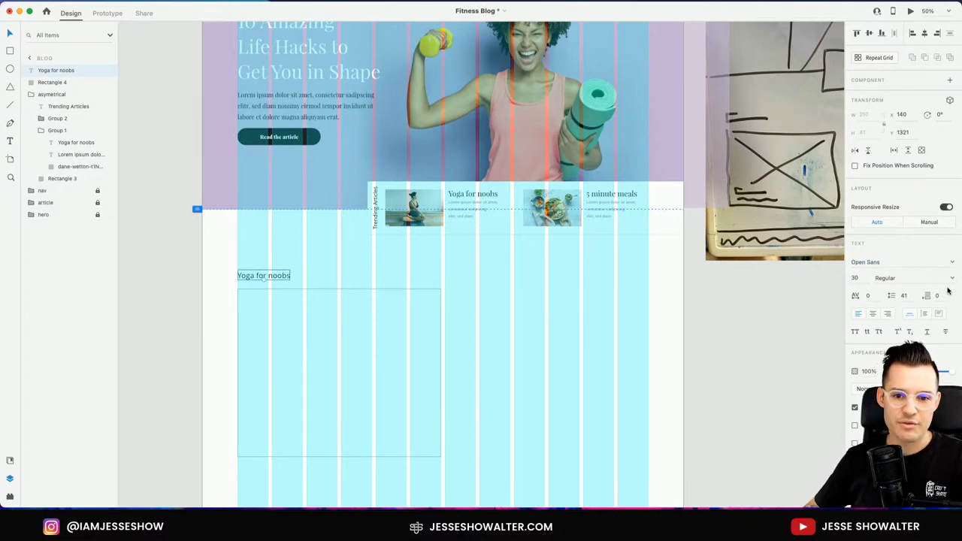
left_click(952, 278)
left_click(883, 318)
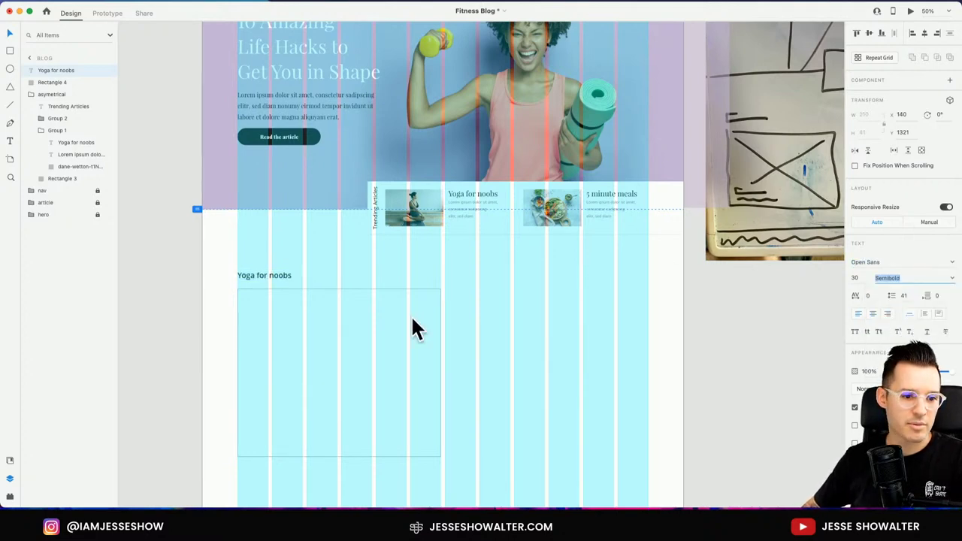
key("Return")
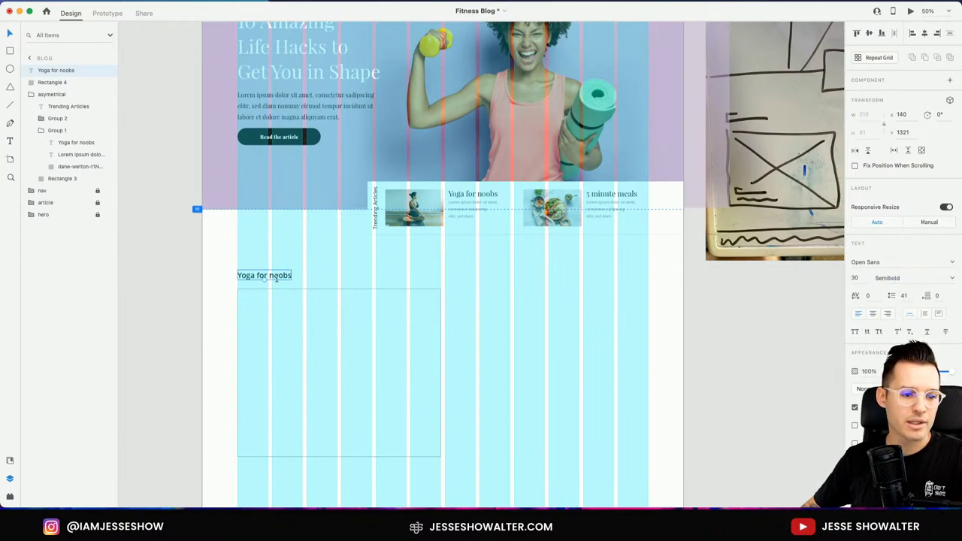
- Retype the heading as 'Latest Articles', correcting the 'Ltest' typo
double_click(276, 278)
type("Latest Articles")
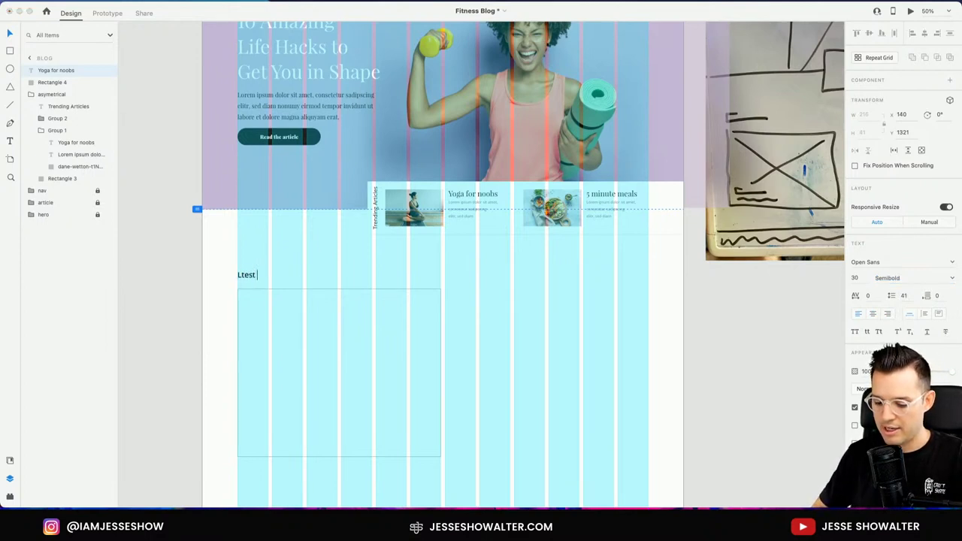
double_click(250, 278)
right_click(249, 279)
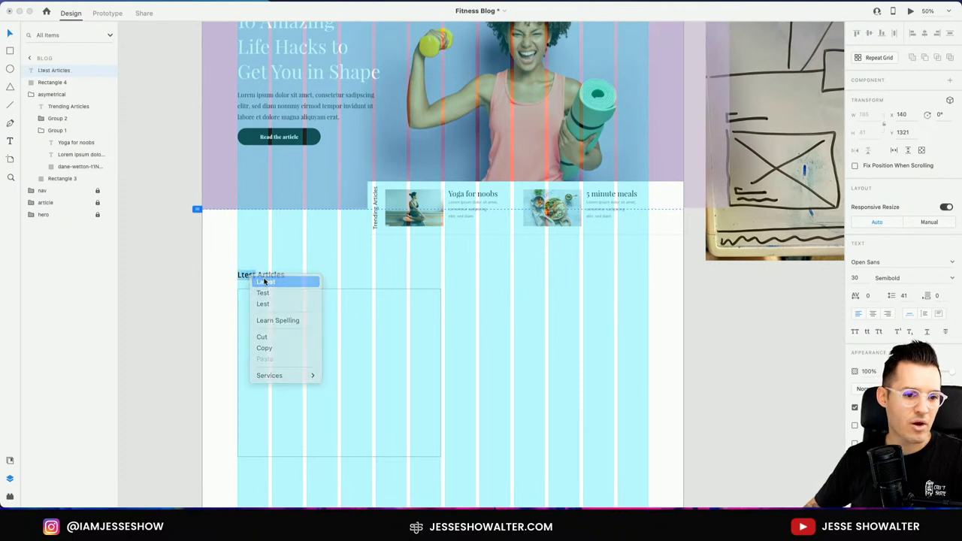
left_click(258, 281)
left_click(328, 312)
- Drop the john-fornander photo from Finder into the rectangle and hide the layout grid
key("super+Tab")
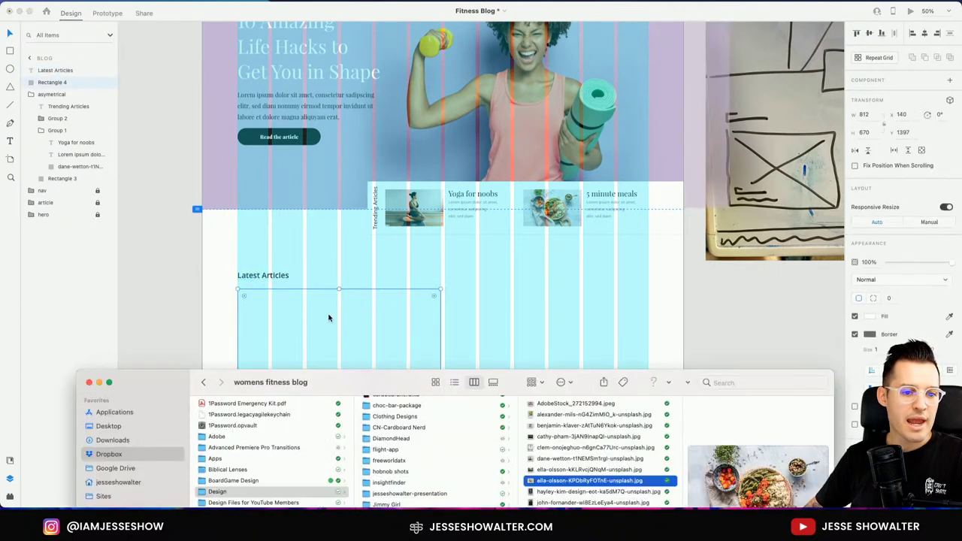
left_click(601, 502)
left_click_drag(601, 503, 360, 331)
key("super+Tab")
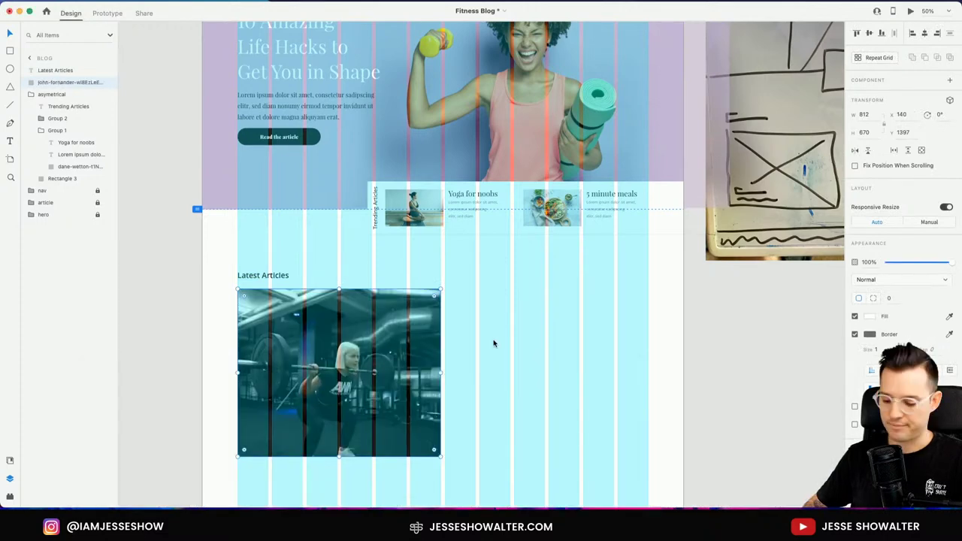
key("super+shift+apostrophe")
scroll(445, 339, "down", 2)
- Replace the rectangle's photo with the hayley-kim gym photo
key("super+Tab")
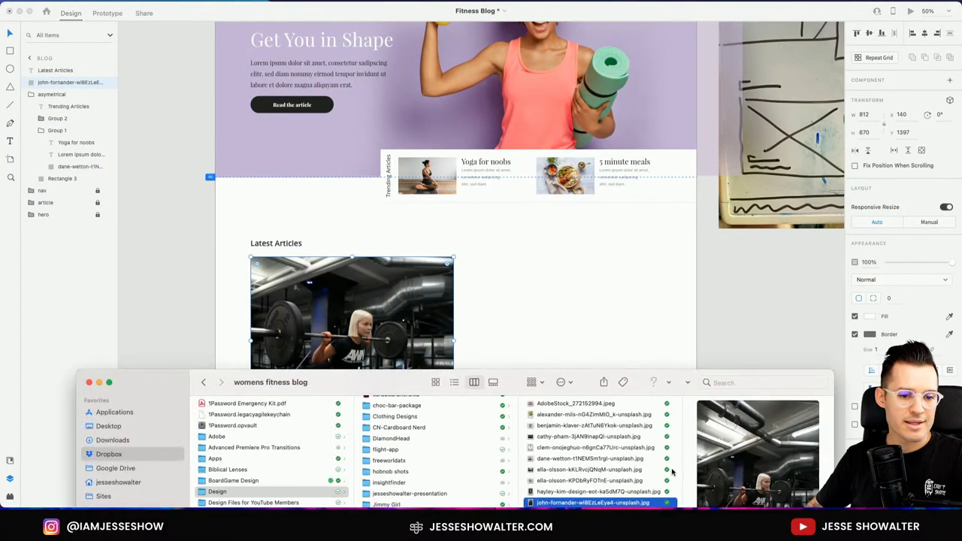
key("Down")
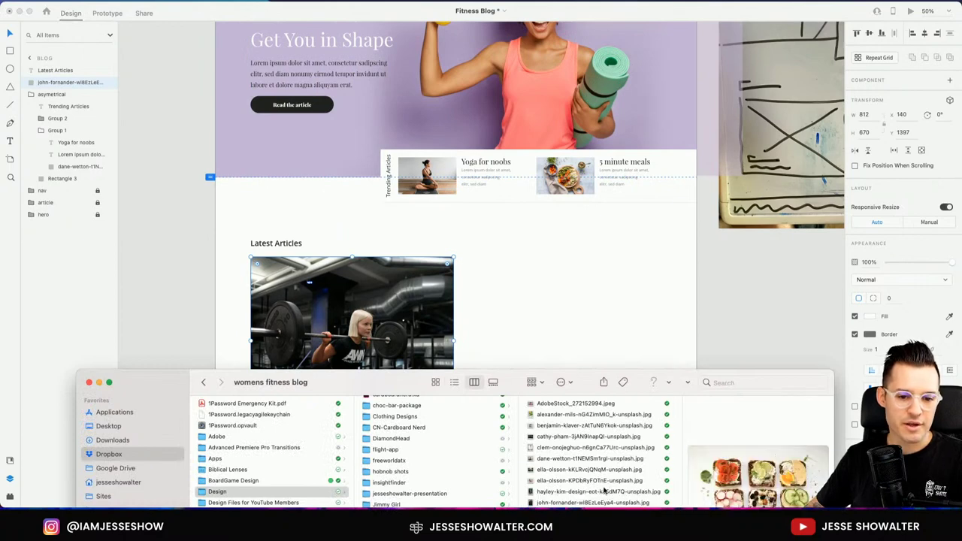
left_click(603, 490)
left_click_drag(593, 498, 353, 316)
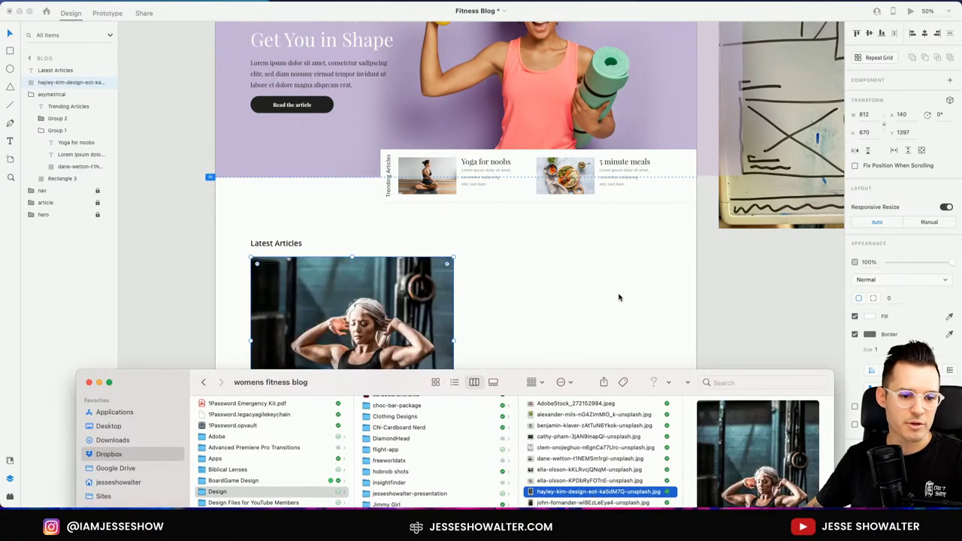
key("super+Tab")
key("super+equal")
key("super+equal")
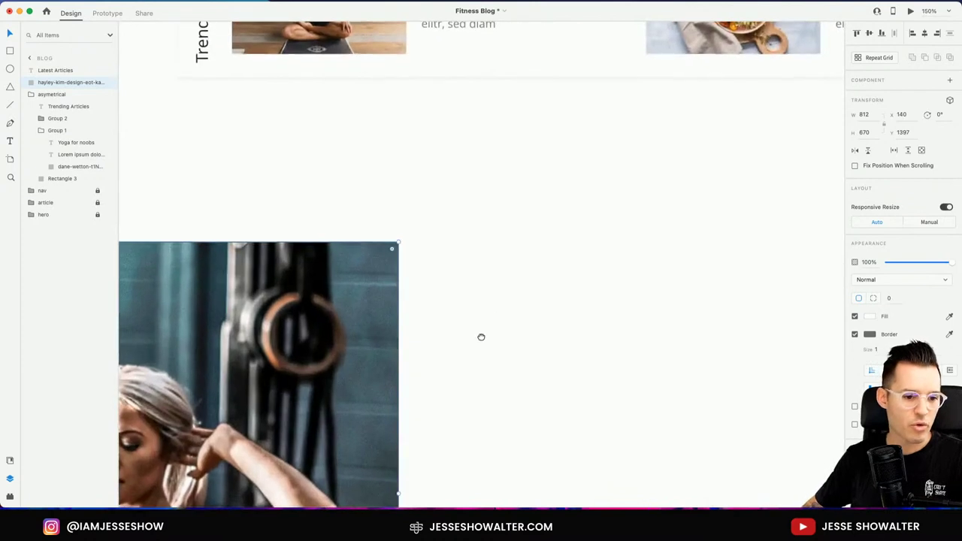
key("super+minus")
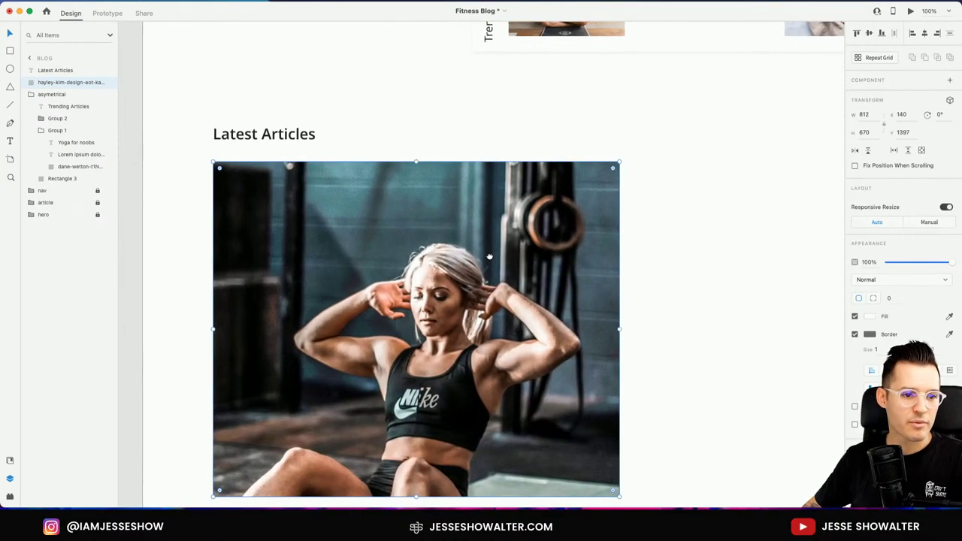
- Shift the gym photo upward inside its rectangle mask
left_click(267, 140)
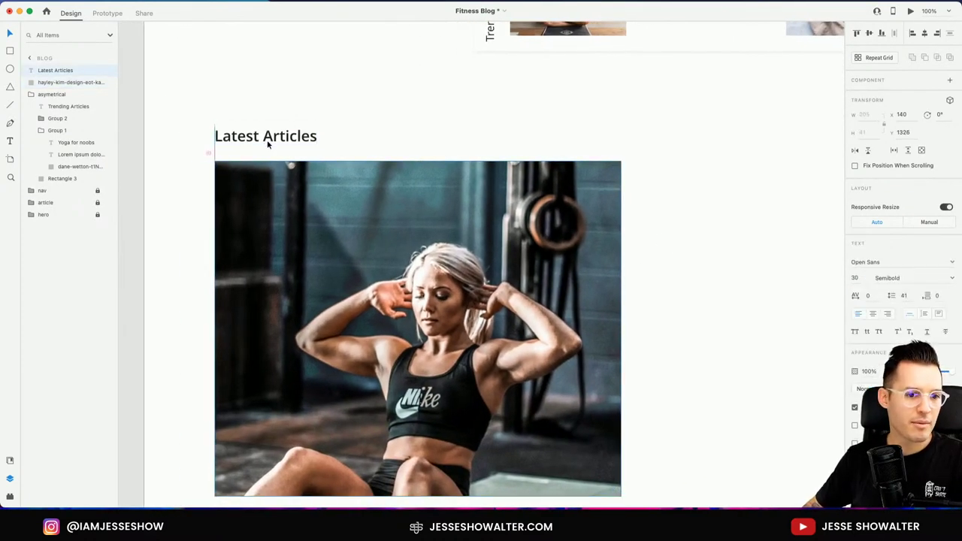
scroll(301, 144, "down", 2)
scroll(301, 144, "down", 2)
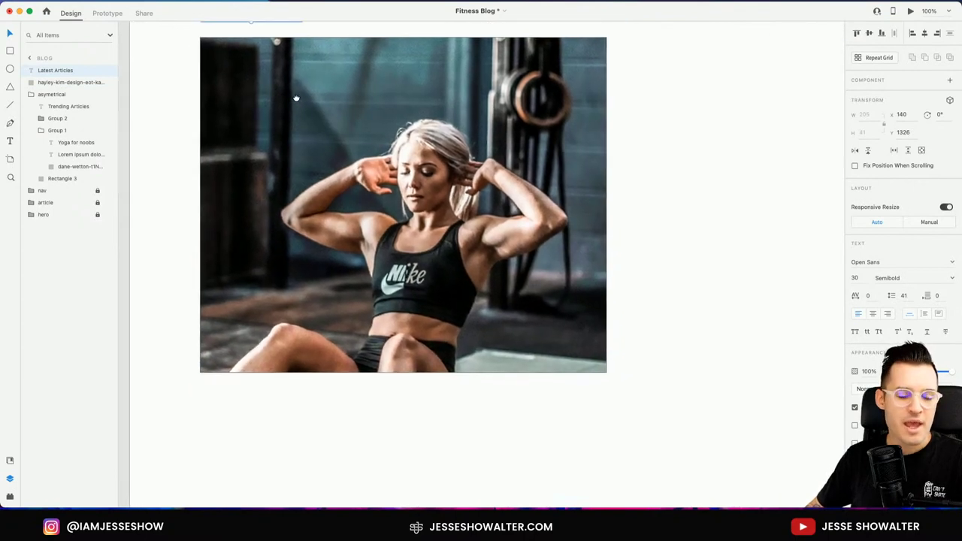
scroll(379, 174, "up", 2)
double_click(377, 211)
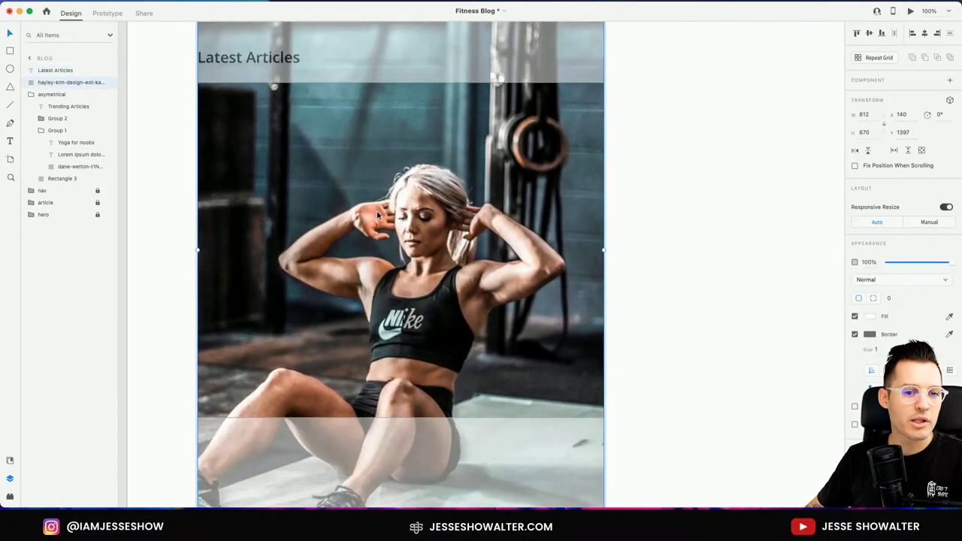
left_click_drag(409, 282, 412, 230)
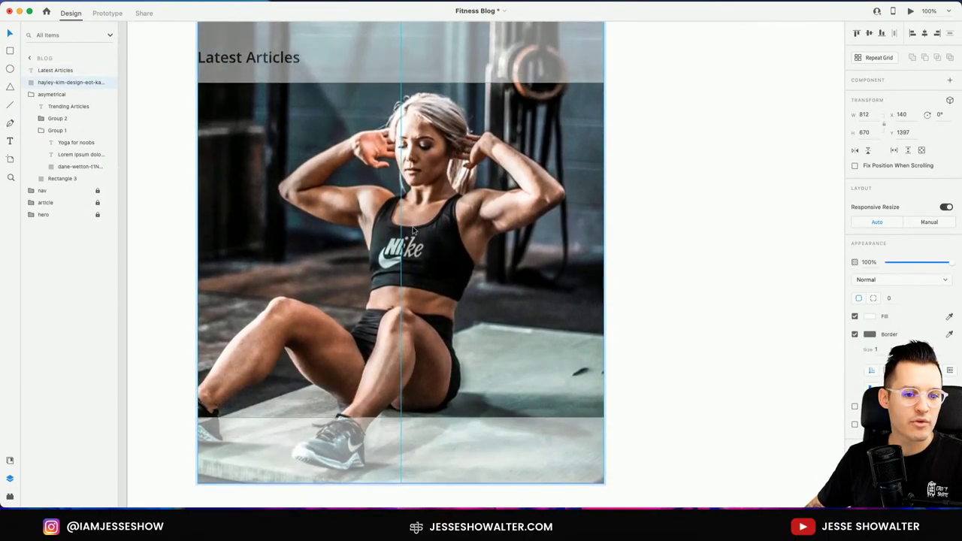
left_click(684, 290)
- Remove the gym photo's border and duplicate it in place
scroll(685, 291, "up", 2)
scroll(658, 283, "down", 1)
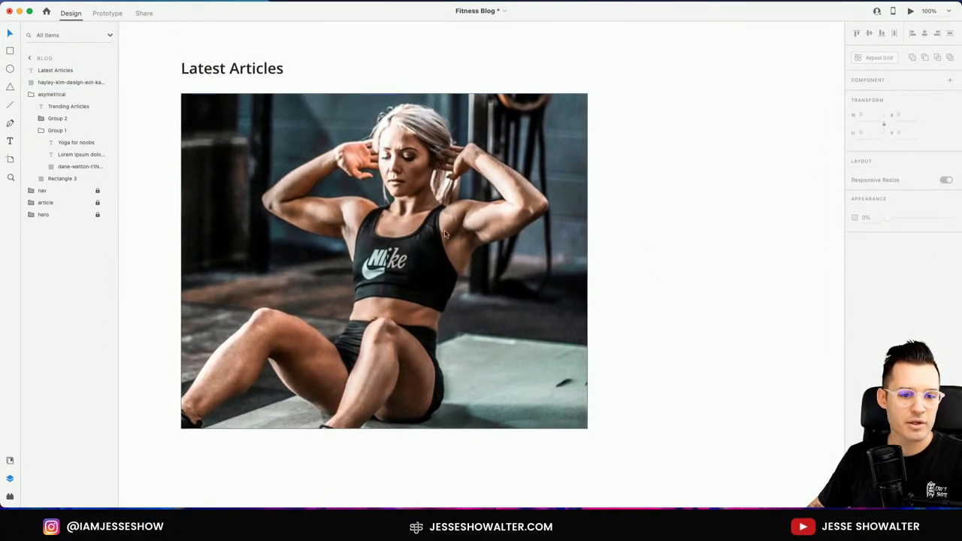
left_click(403, 224)
left_click(855, 334)
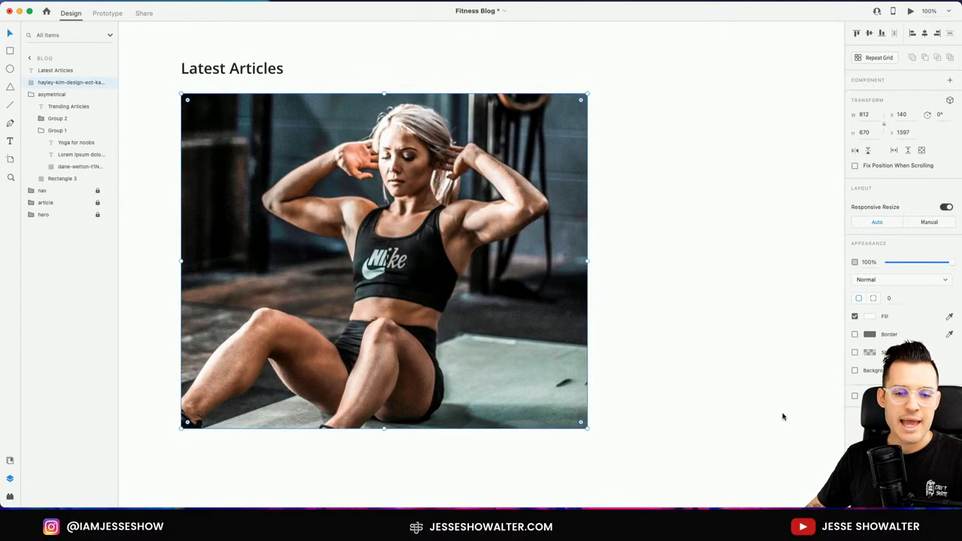
key("super+d")
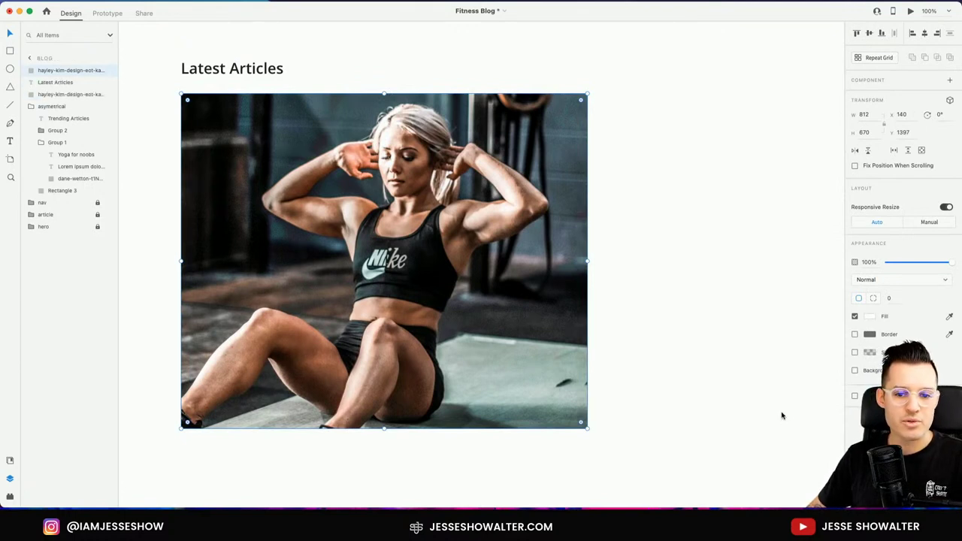
- Give the duplicate a linear gradient fill with both stops #000000, the top stop at 0% alpha
left_click(870, 317)
left_click(766, 258)
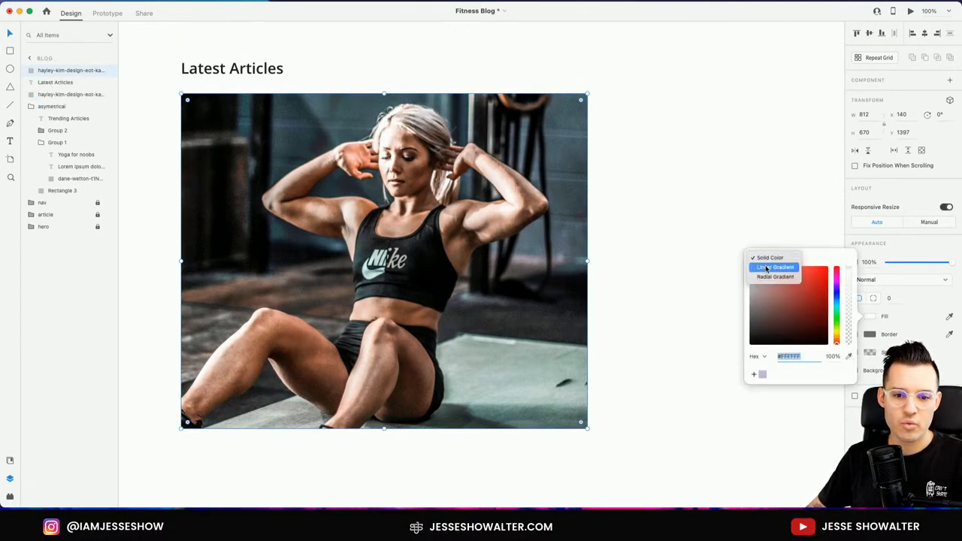
left_click(766, 268)
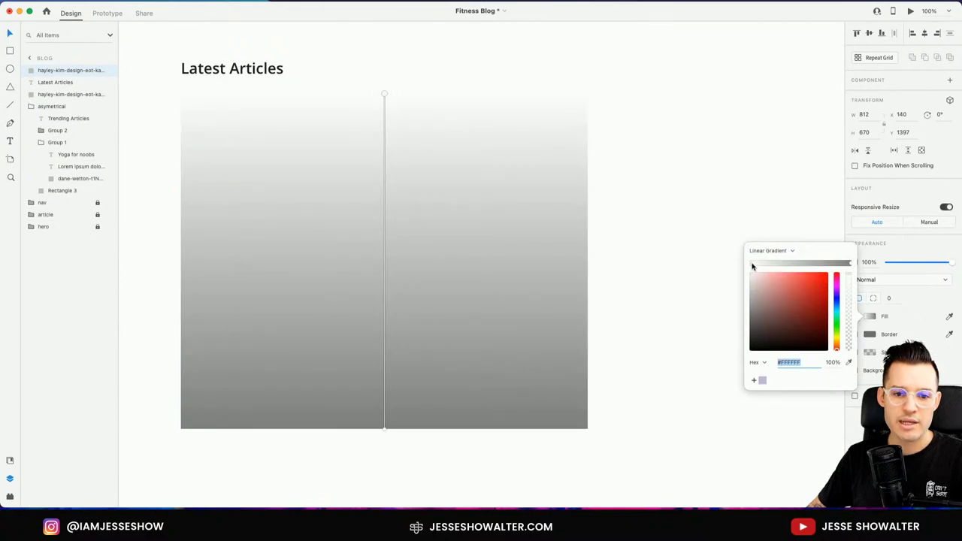
left_click_drag(763, 319, 750, 349)
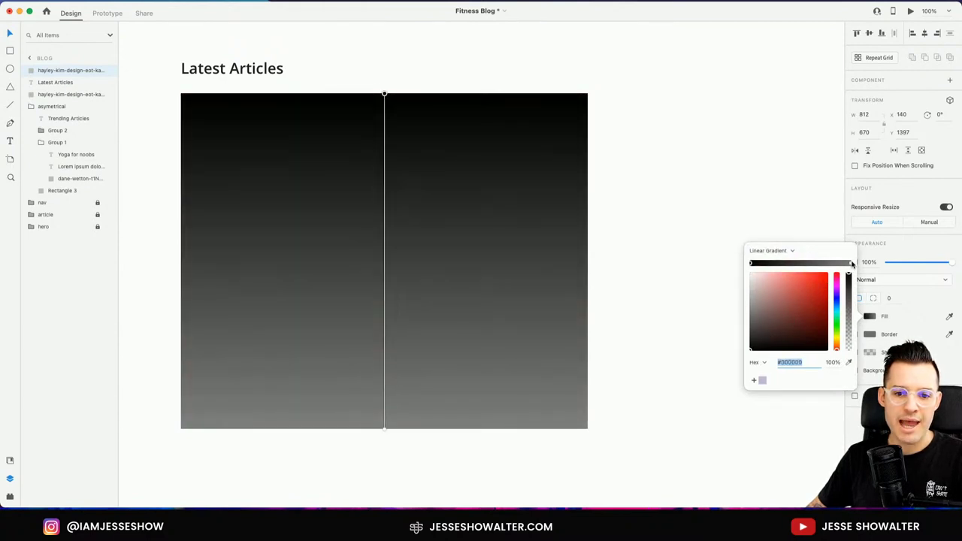
left_click(725, 348)
left_click(470, 298)
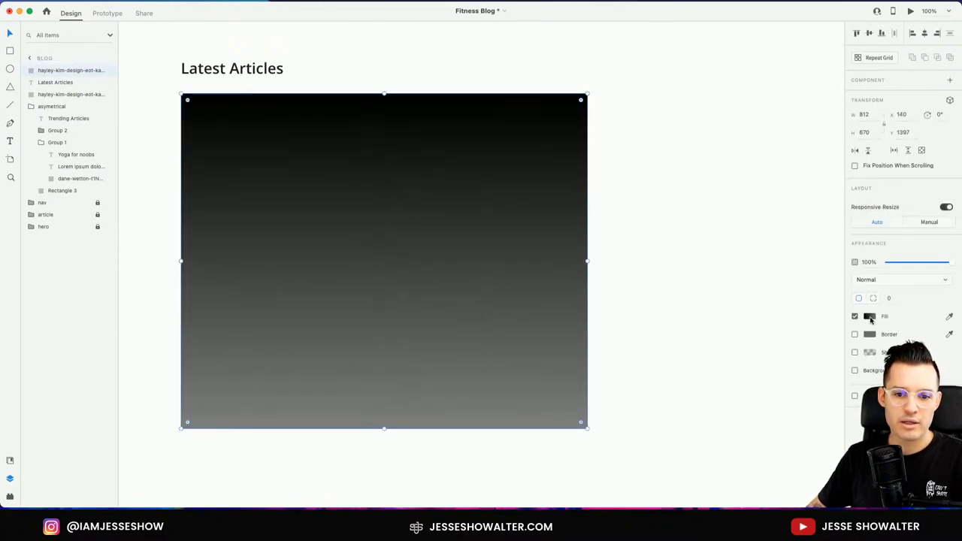
left_click(869, 316)
left_click(849, 263)
left_click(748, 350)
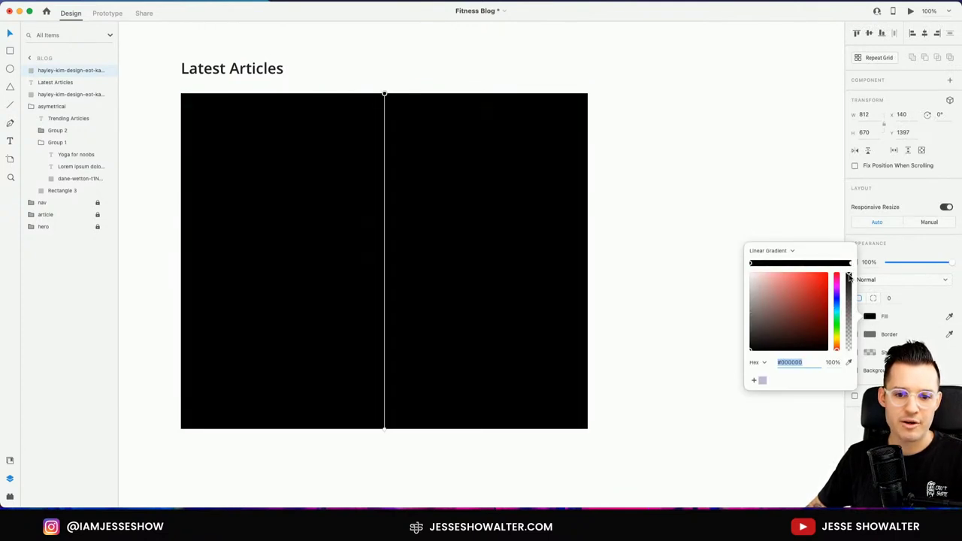
left_click_drag(850, 278, 852, 382)
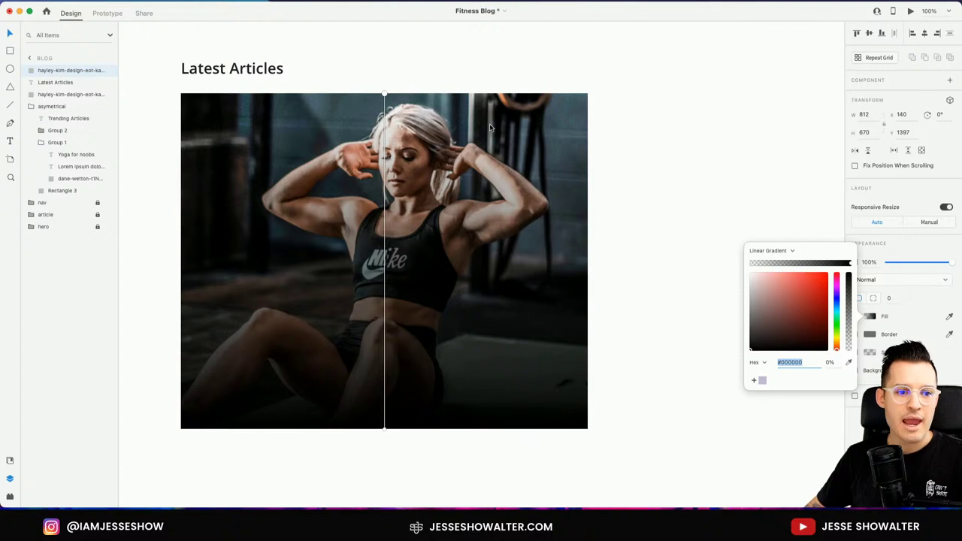
left_click(751, 164)
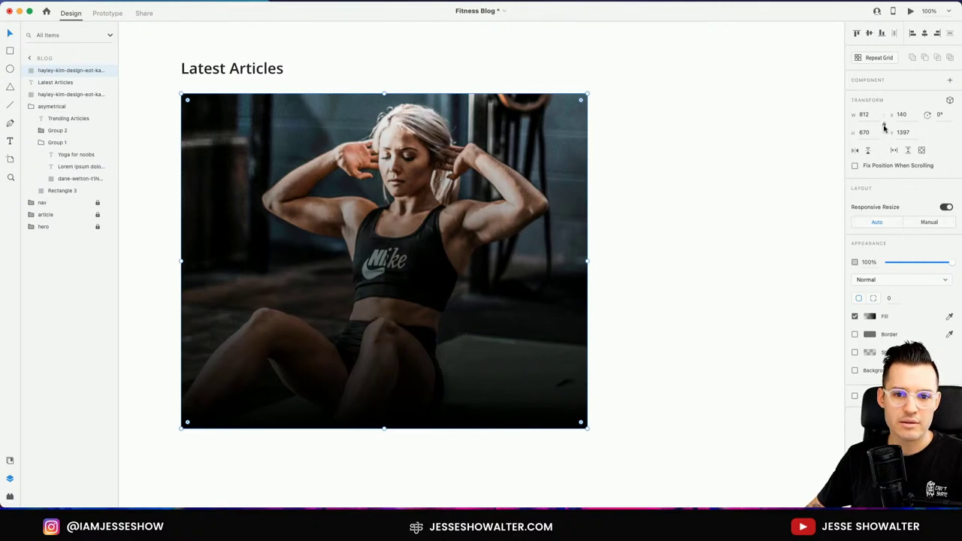
- Resize the gradient overlay to 812×479, spanning the photo's full width over its lower part
left_click_drag(386, 97, 384, 192)
left_click_drag(528, 310, 587, 313)
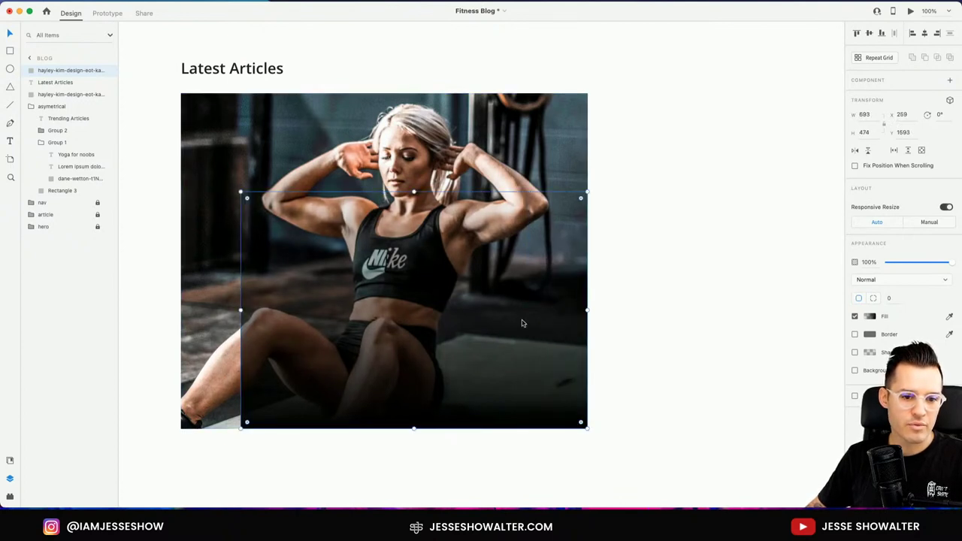
left_click_drag(241, 310, 181, 312)
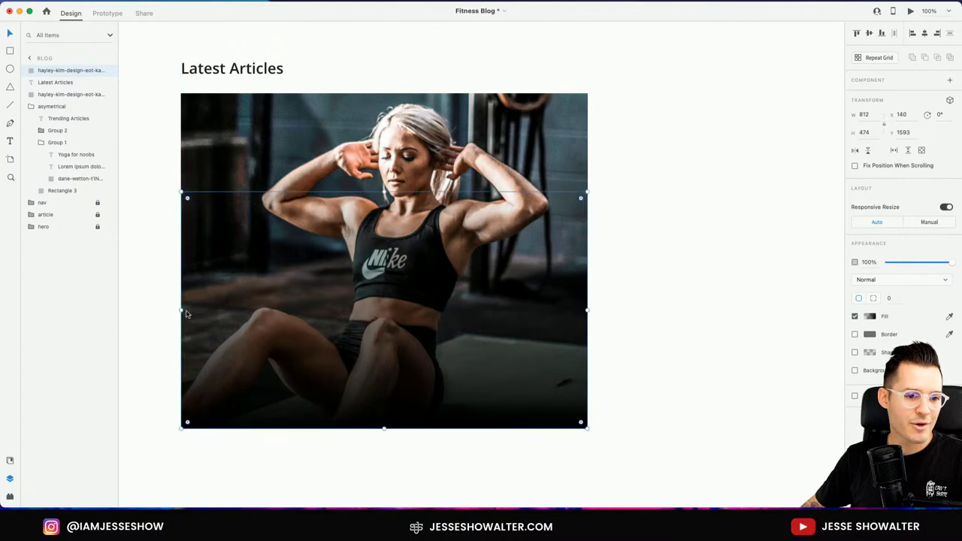
left_click_drag(384, 194, 385, 189)
- Paste the card heading and description onto the Latest Articles photo and make the text white
left_click(644, 178)
scroll(490, 399, "up", 8)
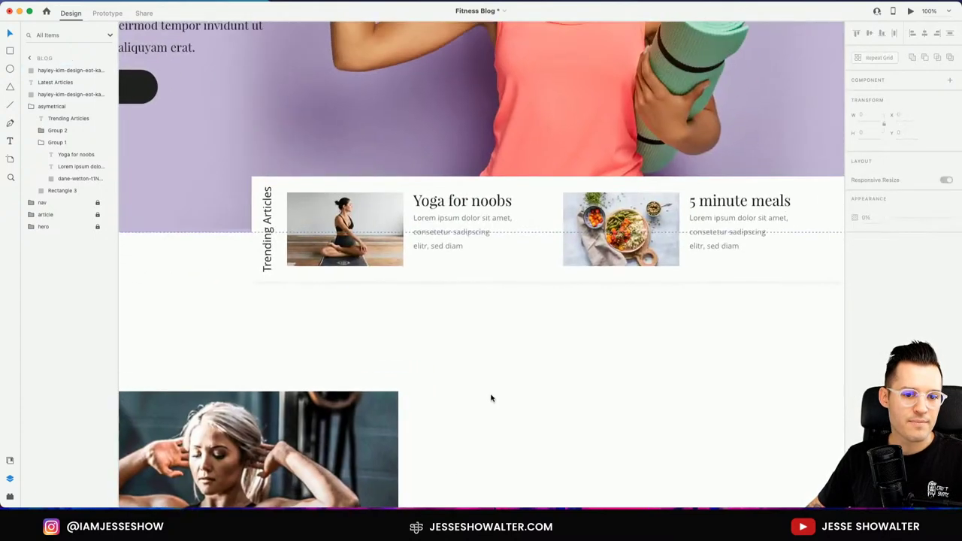
scroll(491, 399, "up", 3)
scroll(490, 399, "left", 4)
scroll(645, 429, "right", 3)
scroll(644, 430, "down", 2)
left_click(562, 229)
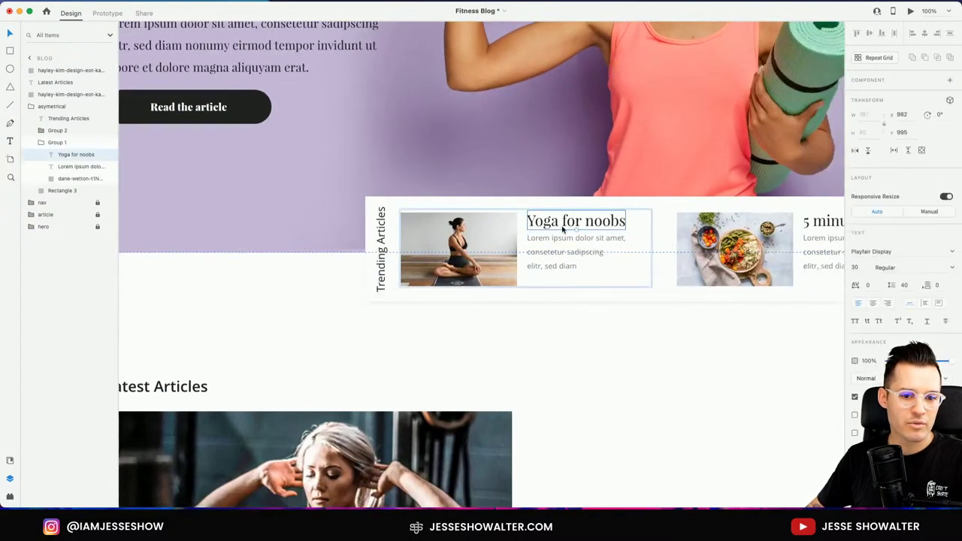
left_click(595, 415)
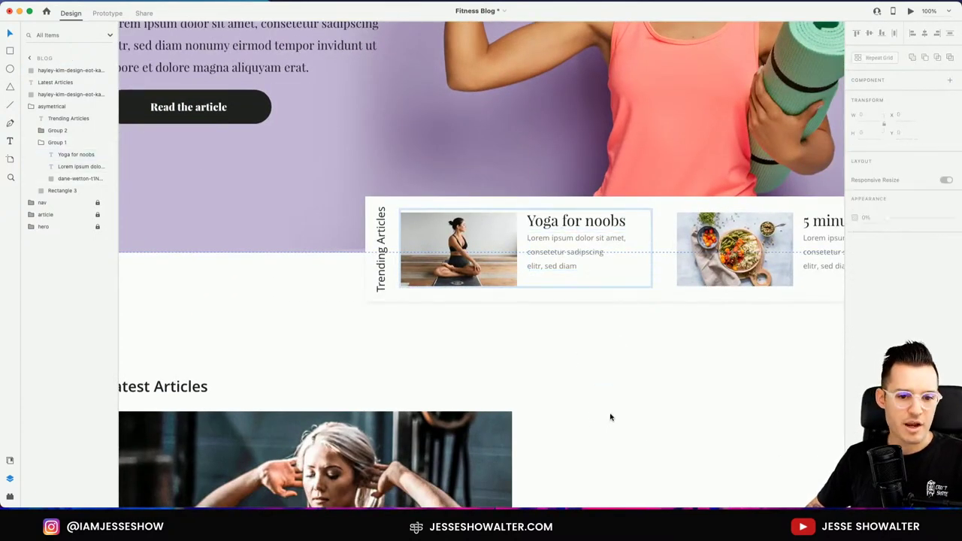
scroll(611, 417, "down", 8)
scroll(610, 417, "left", 3)
left_click(404, 248)
scroll(399, 251, "up", 3)
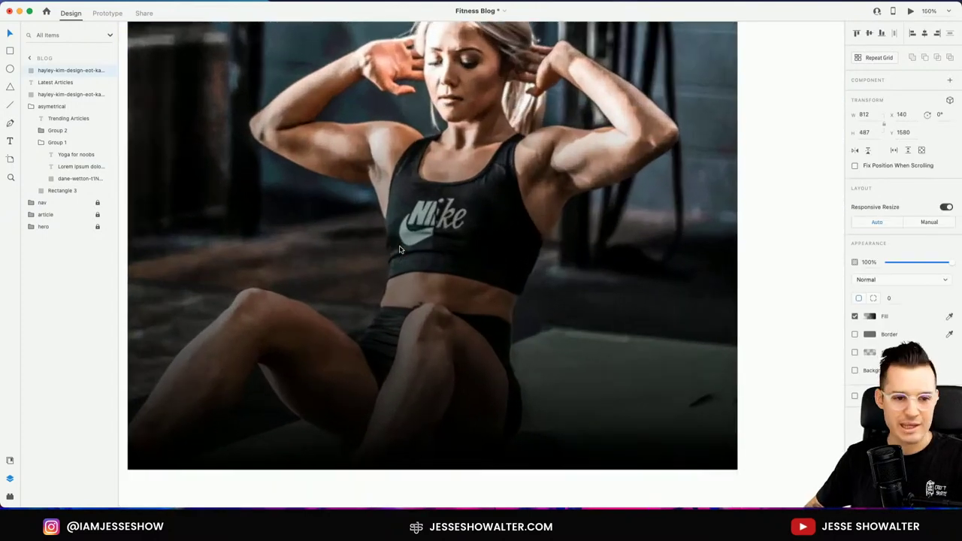
scroll(399, 250, "left", 2)
key("super+v")
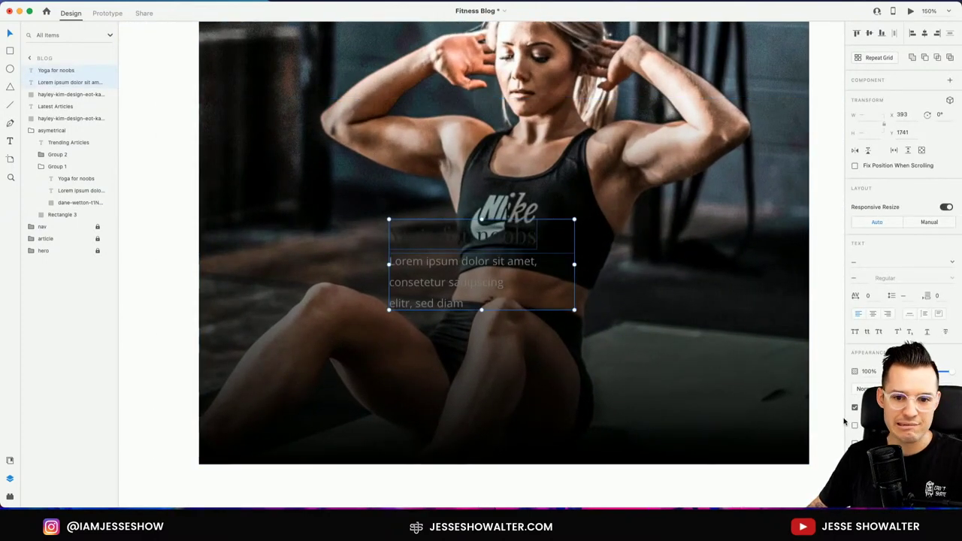
left_click(872, 406)
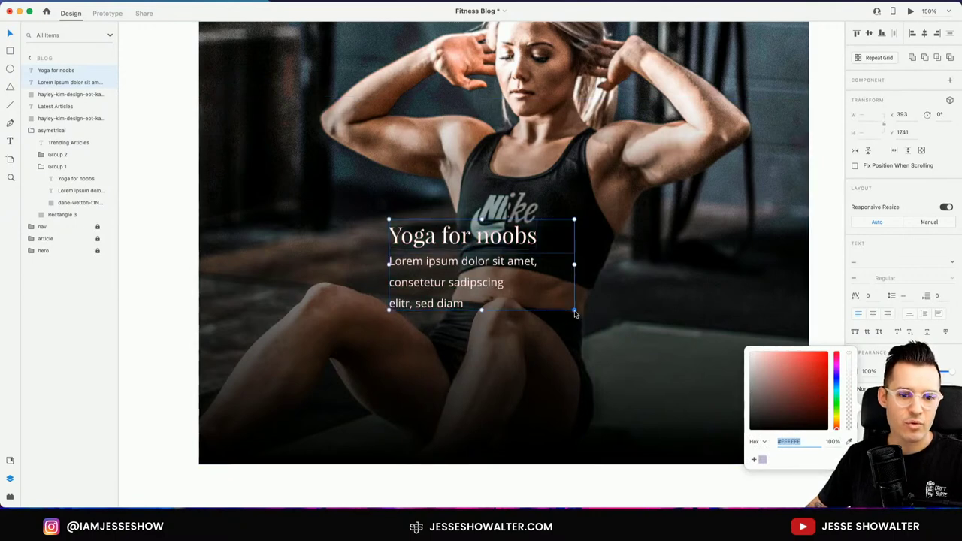
- Enlarge the heading and description block and move it to the photo's bottom-left
left_click_drag(577, 312, 621, 350)
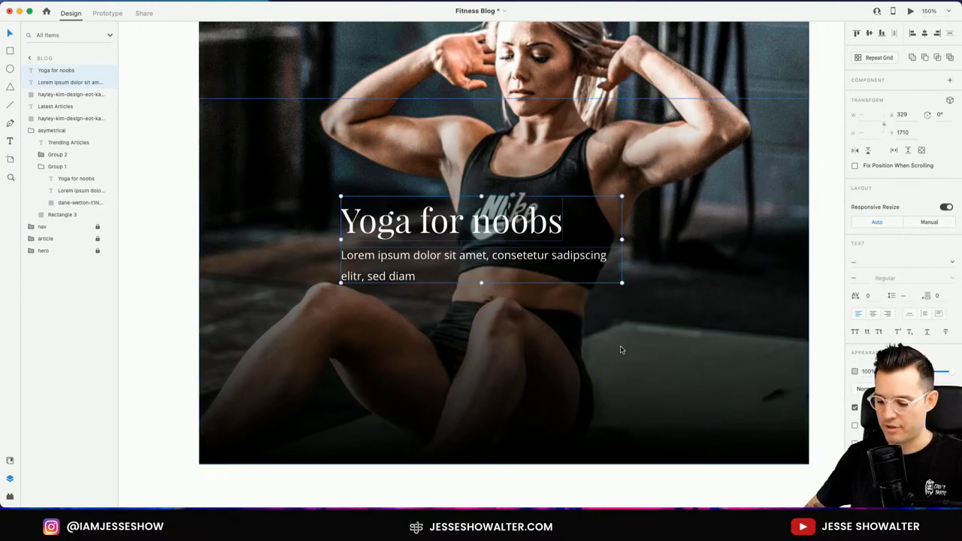
scroll(621, 350, "down", 5)
scroll(620, 348, "up", 2)
scroll(584, 357, "right", 2)
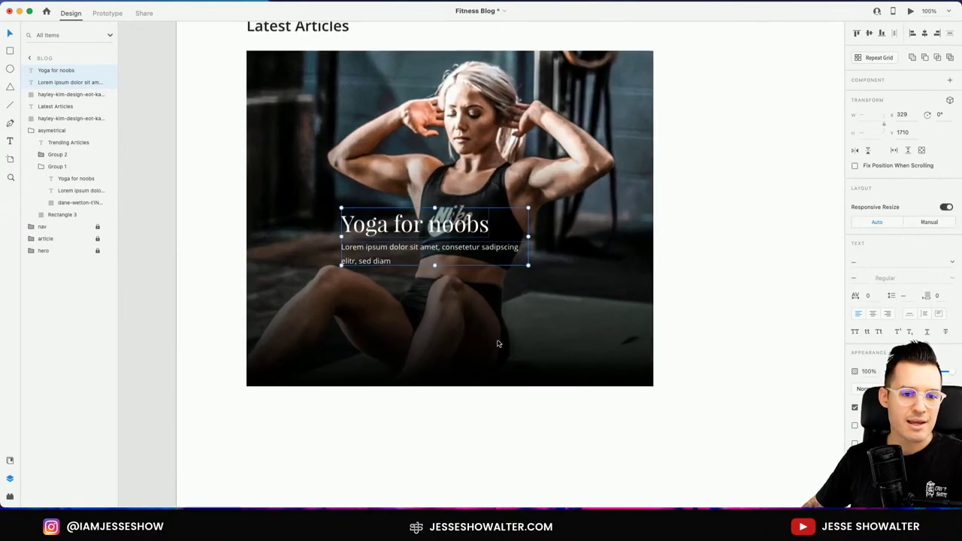
left_click_drag(400, 234, 327, 321)
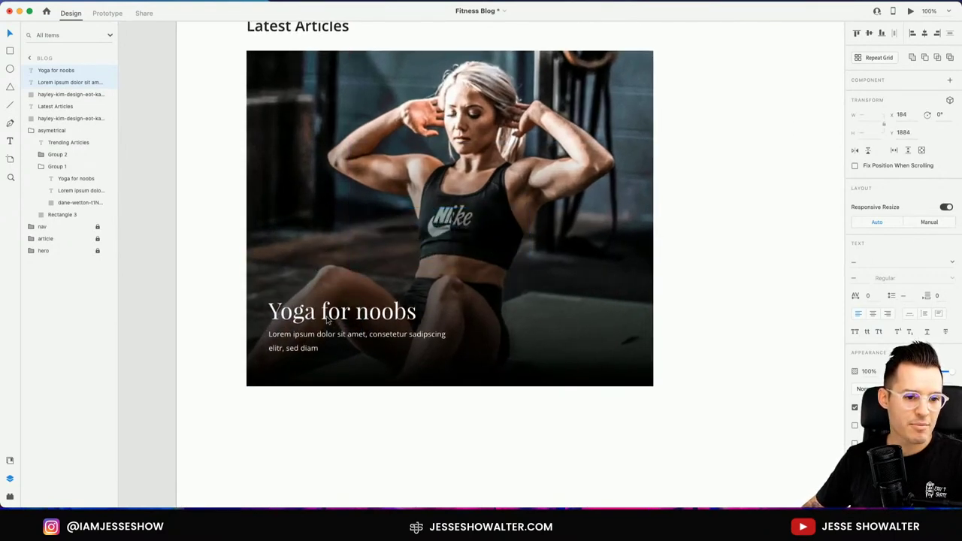
- Rewrite the heading as 'Ab workouts that really "work"'
left_click(383, 406)
left_click(319, 320)
double_click(318, 319)
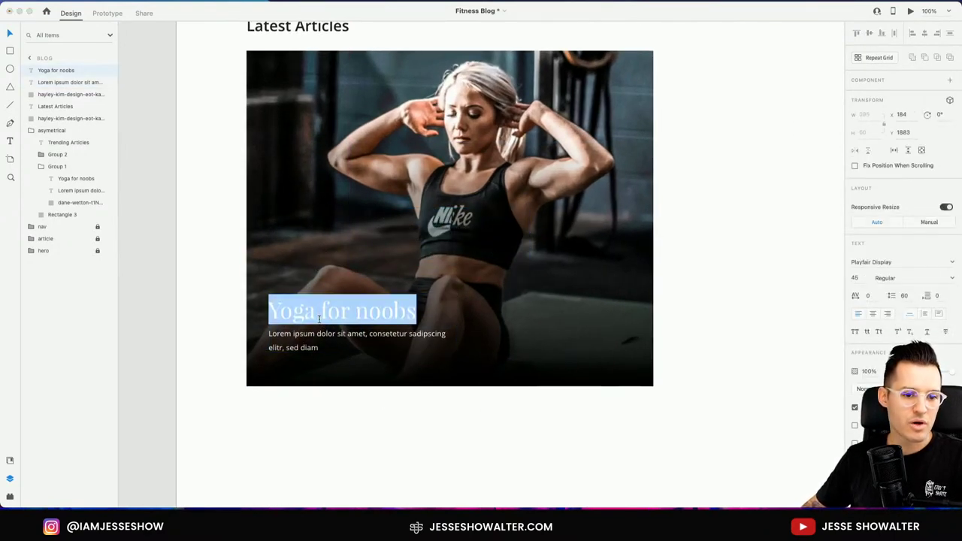
type("ab worko")
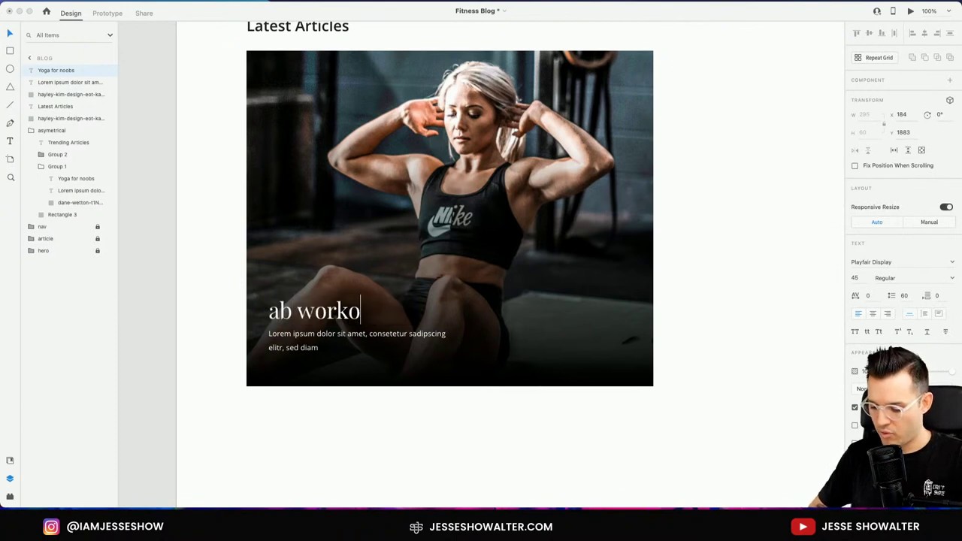
type("uts that re")
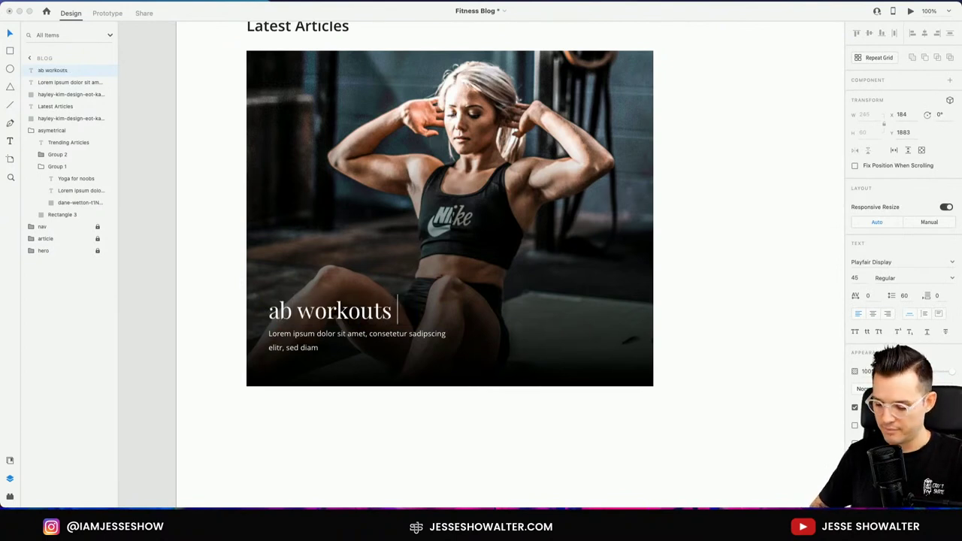
type("ally :\"\":")
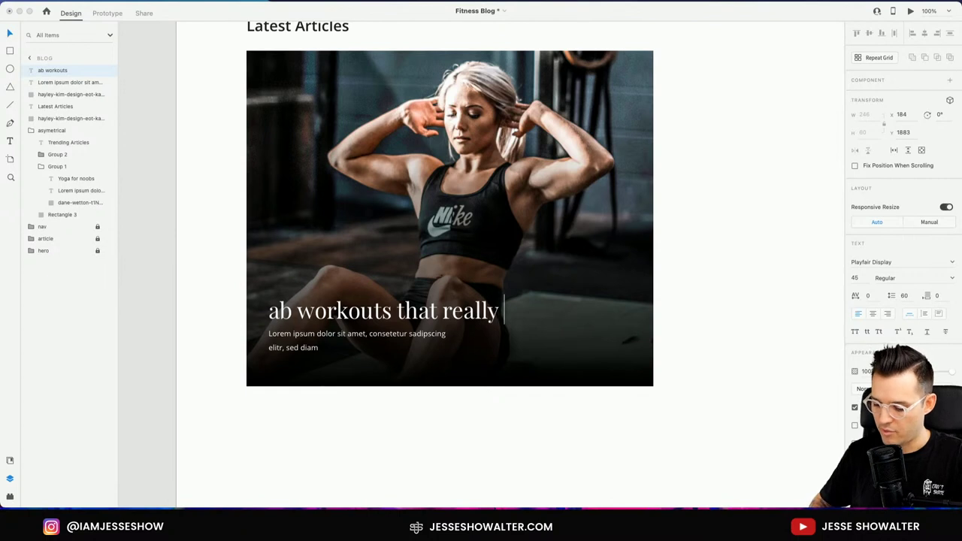
key("BackSpace")
key("BackSpace")
key("BackSpace")
key("BackSpace")
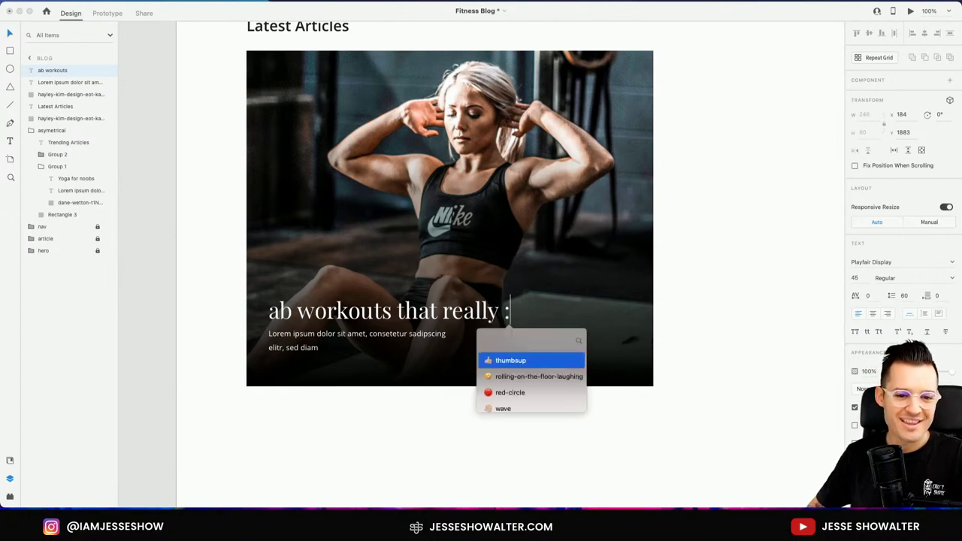
type("\"\"")
key("Left")
type("work")
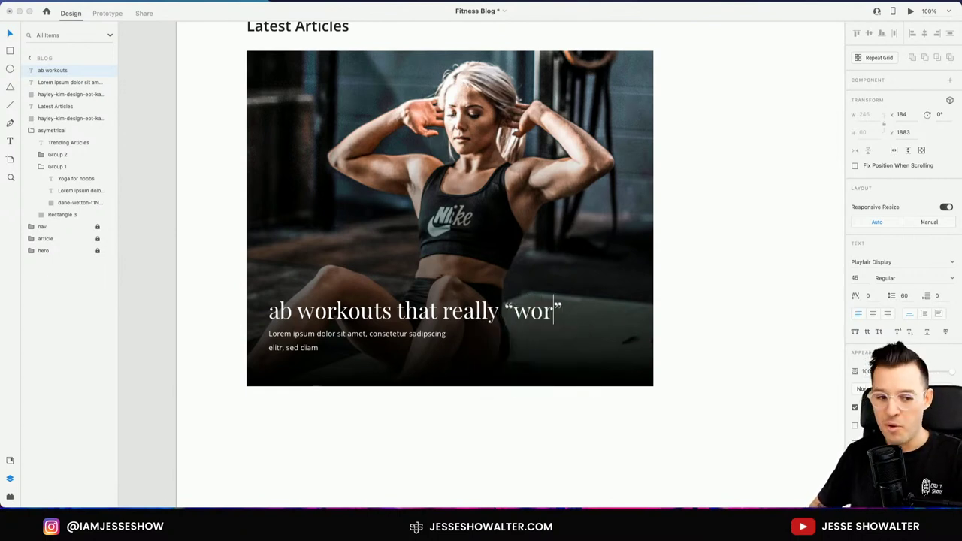
left_click(347, 414)
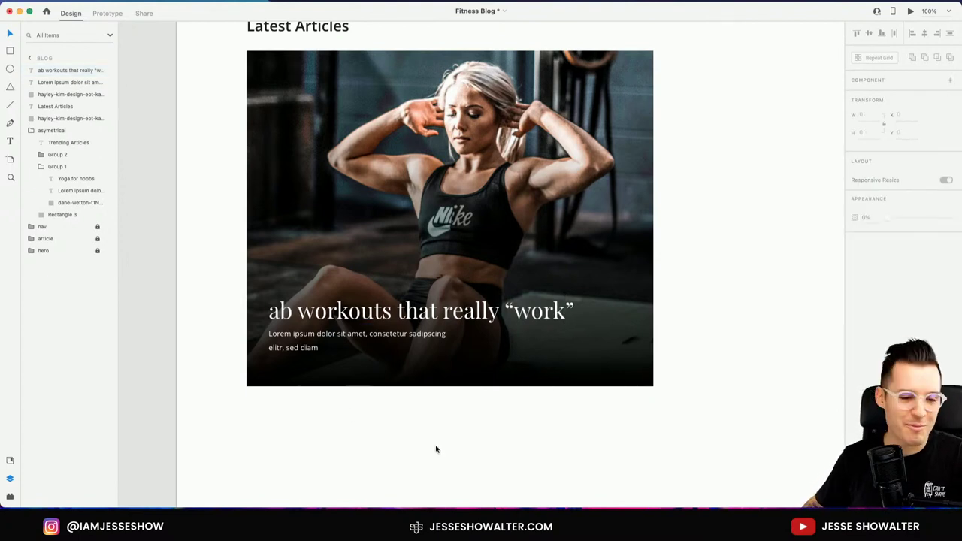
double_click(280, 313)
left_click(280, 313)
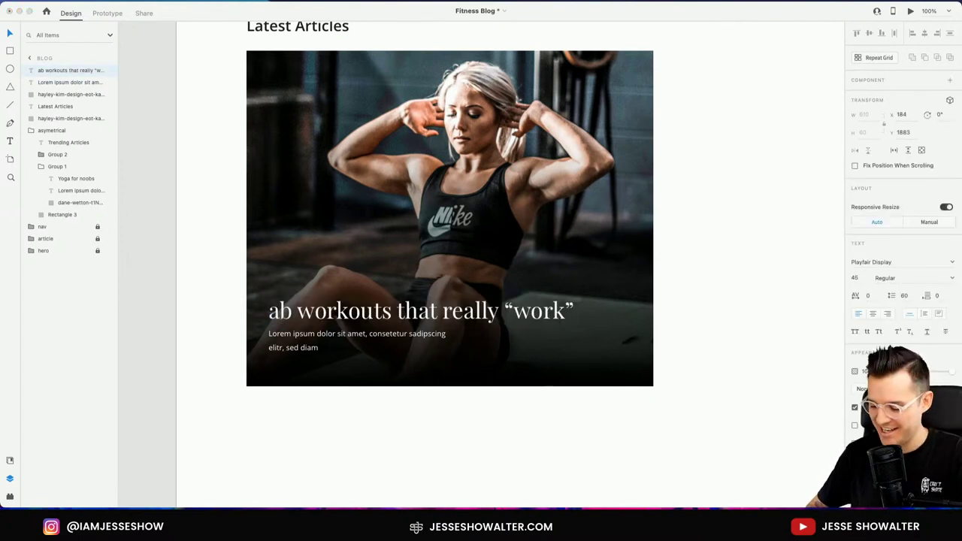
key("BackSpace")
type("A")
left_click(357, 420)
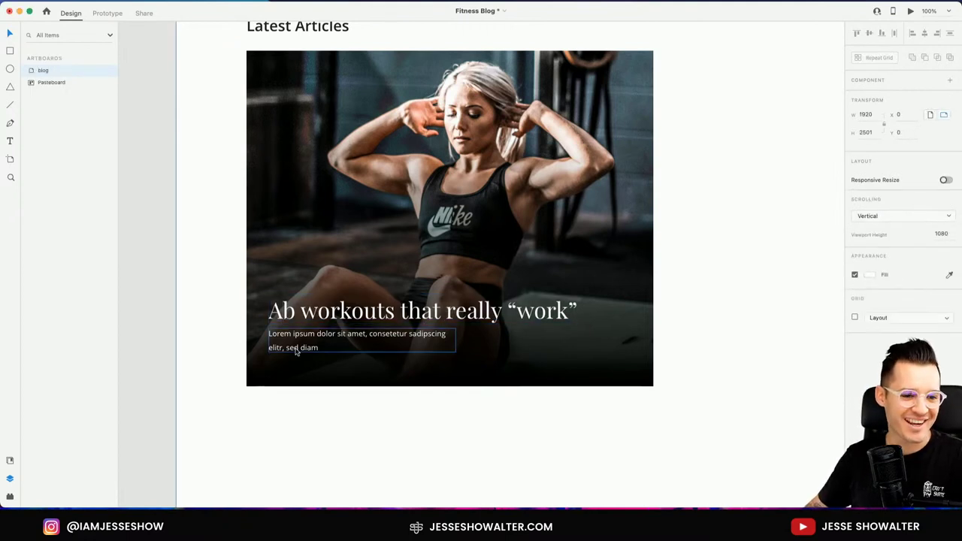
- Widen the Lorem ipsum description and remove its line break so it flows as two lines
left_click(454, 344)
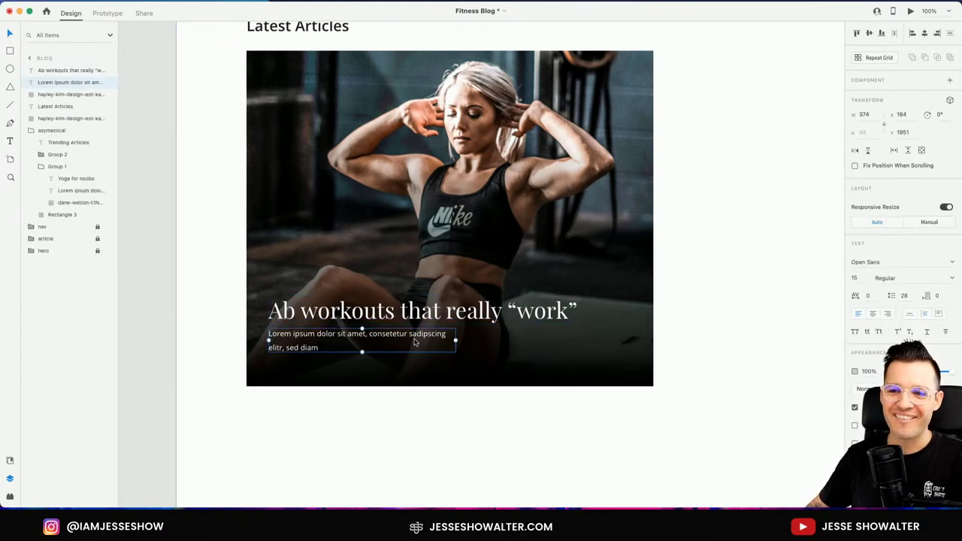
double_click(414, 342)
key("super+c")
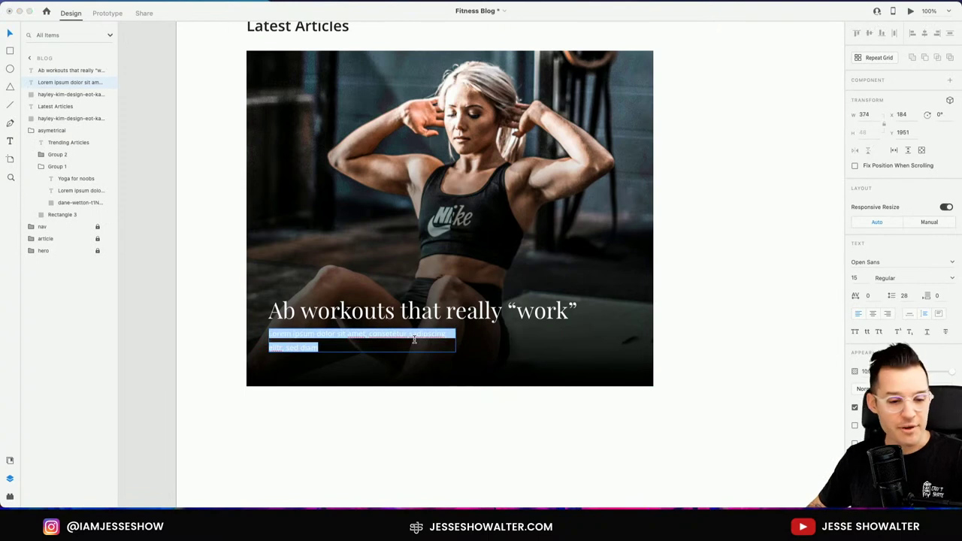
key("Escape")
left_click_drag(455, 343, 568, 340)
double_click(420, 342)
type("Lorem ipsum dolor sit amet, consetetur sadipscing Lorem ipsum dolor sit amet, consetetur sadipscing elitr, sed diam")
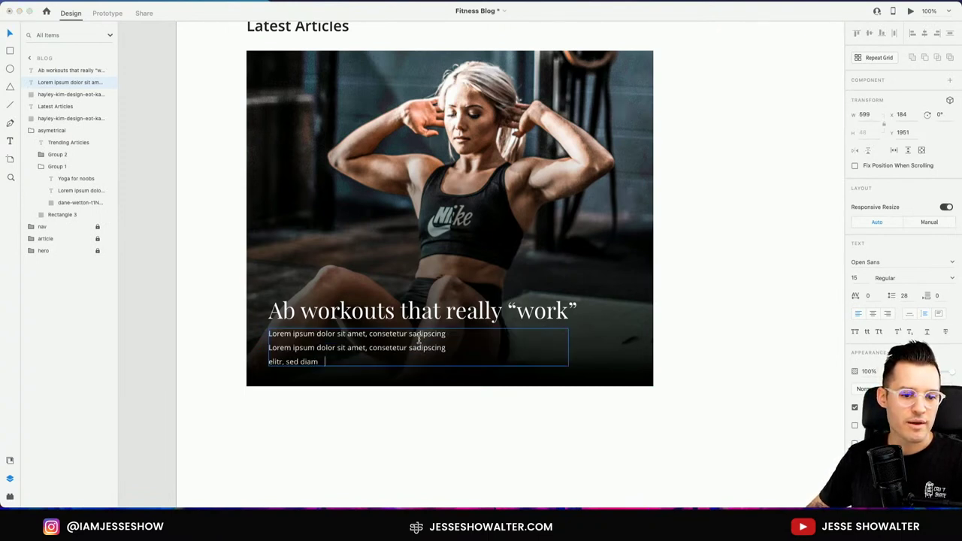
key("super+z")
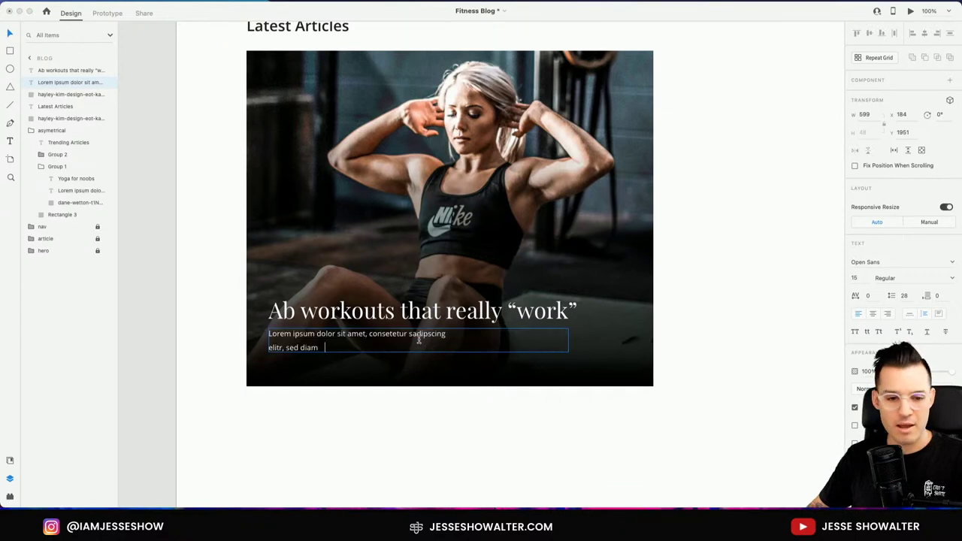
key("super+v")
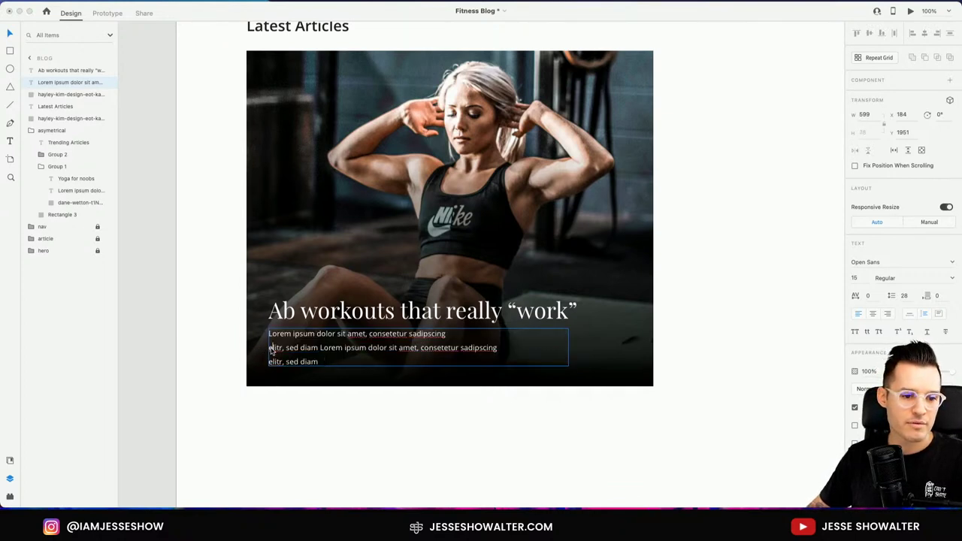
key("BackSpace")
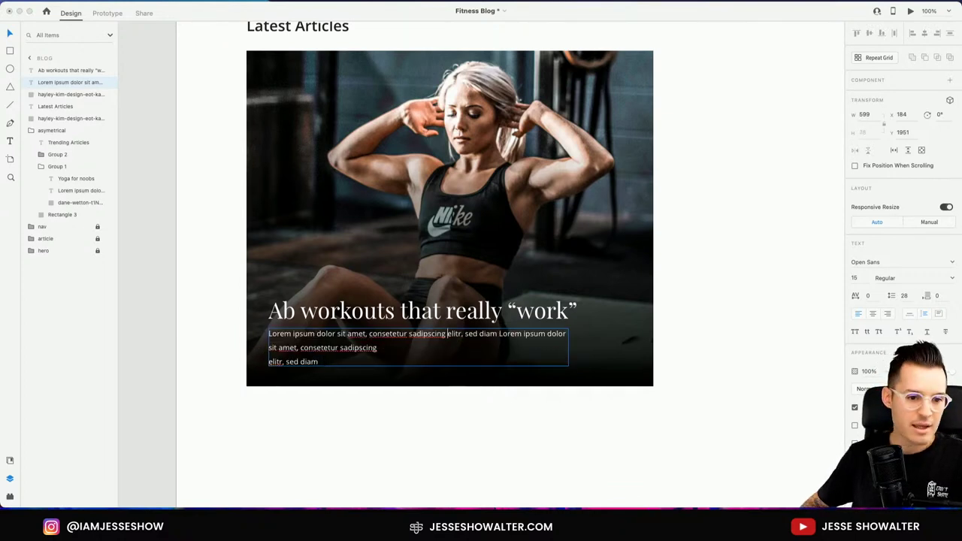
left_click(270, 364)
key("BackSpace")
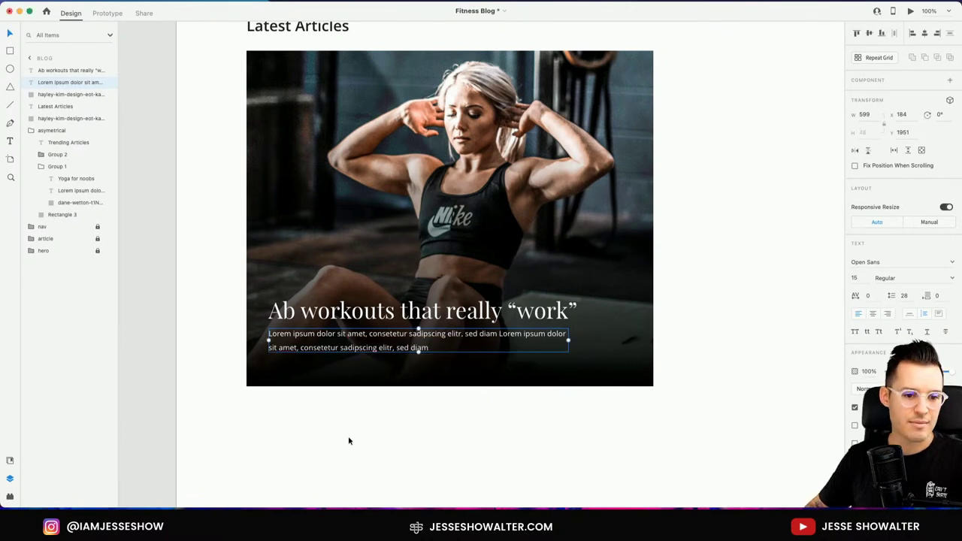
left_click(348, 436)
- Move the heading and body text down together by about 12 px
left_click(345, 342)
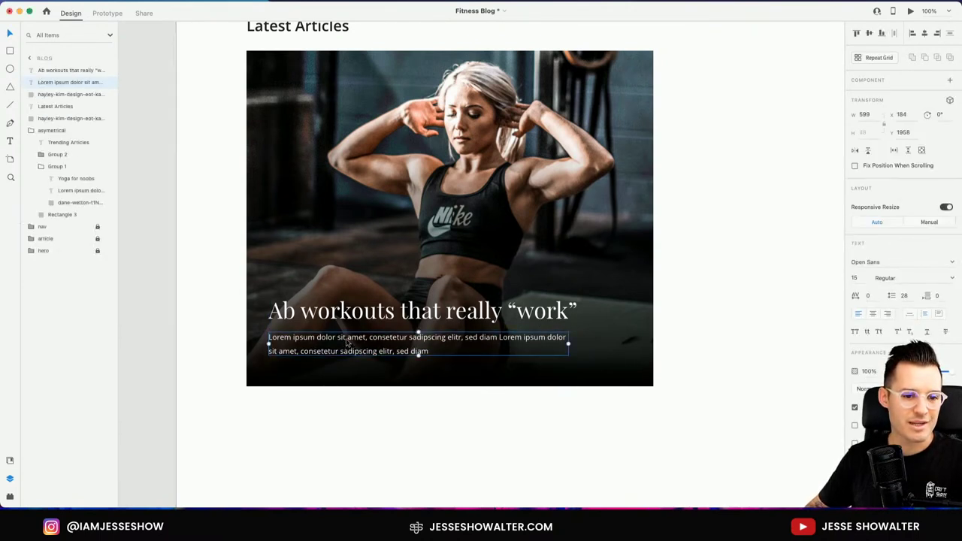
left_click(343, 320, "shift")
left_click_drag(343, 322, 342, 331)
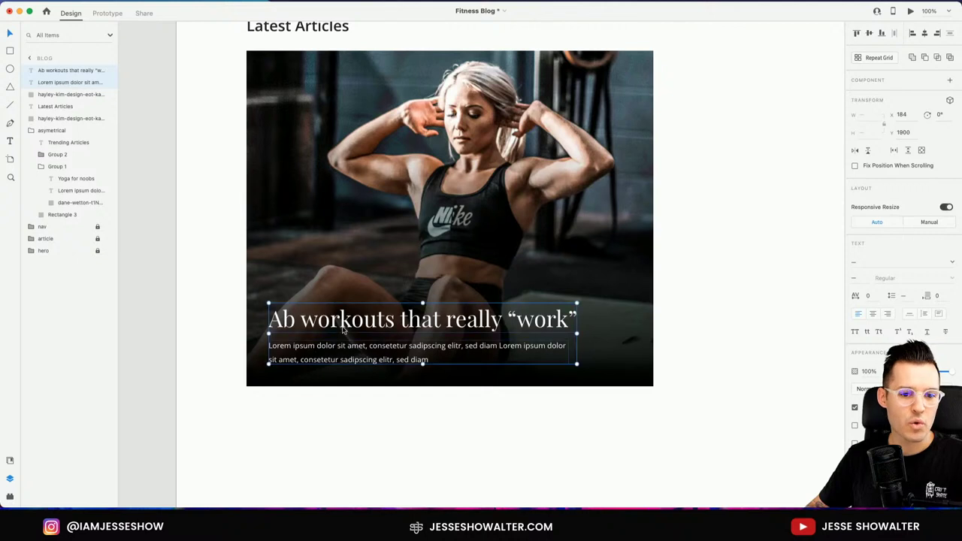
left_click(479, 461)
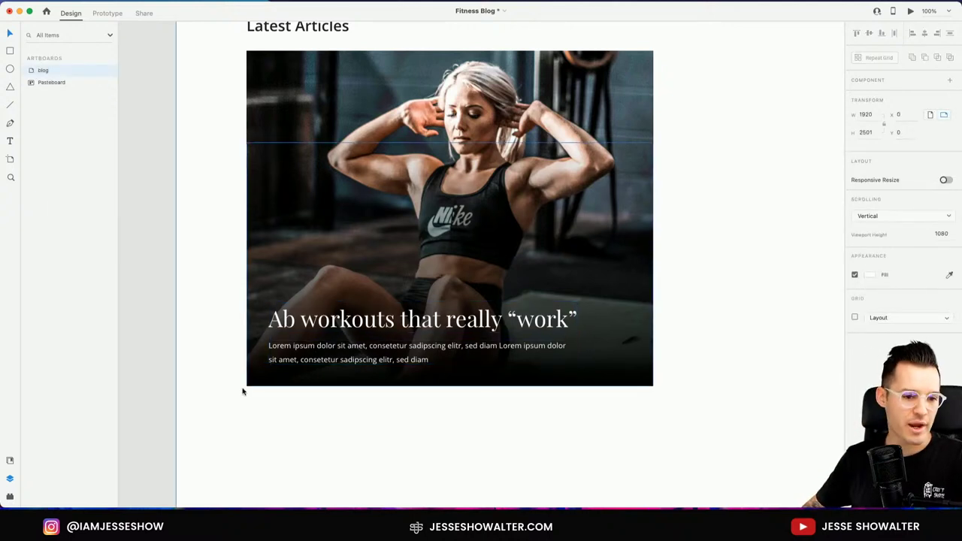
- Group the Ab workouts card's photo, heading and text and name the group 'article'
left_click_drag(203, 406, 470, 179)
key("super+g")
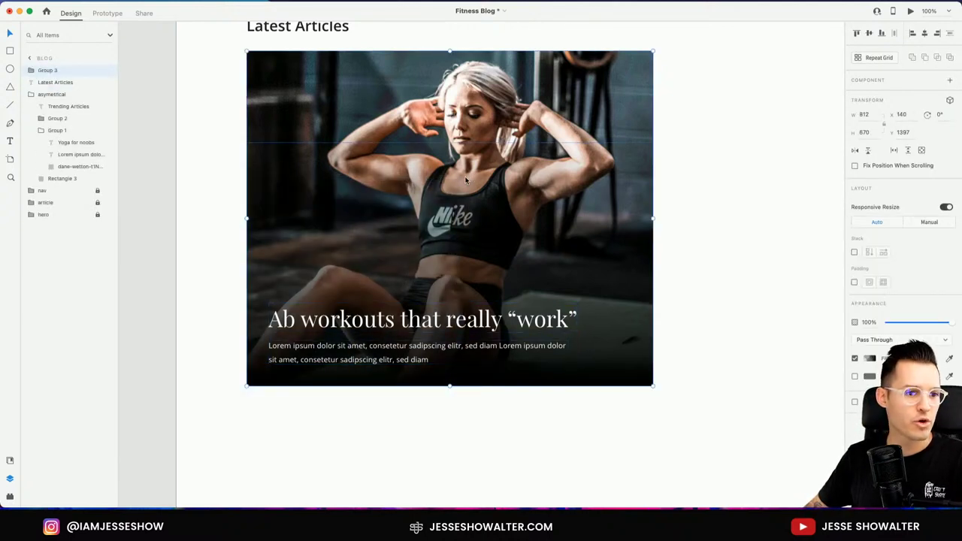
double_click(46, 70)
type("art")
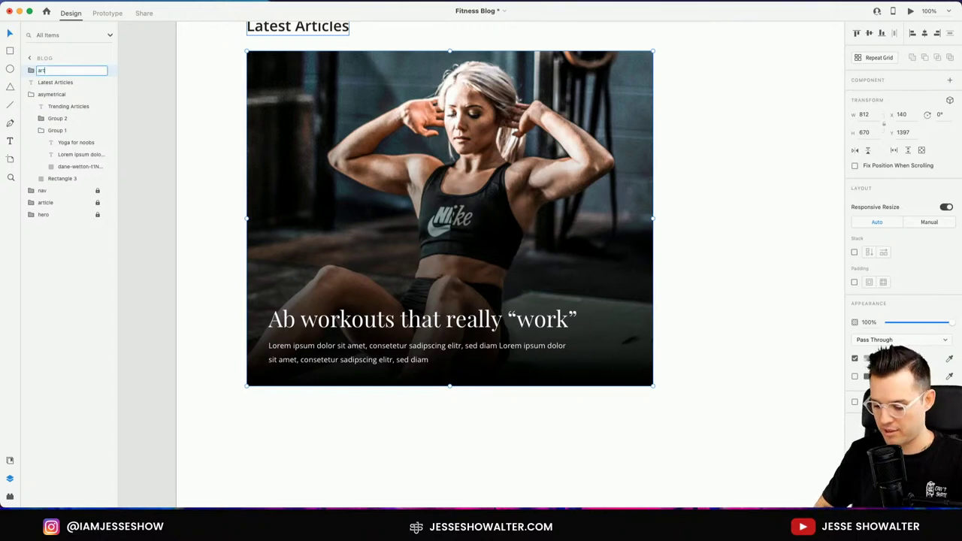
type("icle")
key("Return")
- Survey the page zoomed out, then return to 100% and test stretching the article card
key("super+minus")
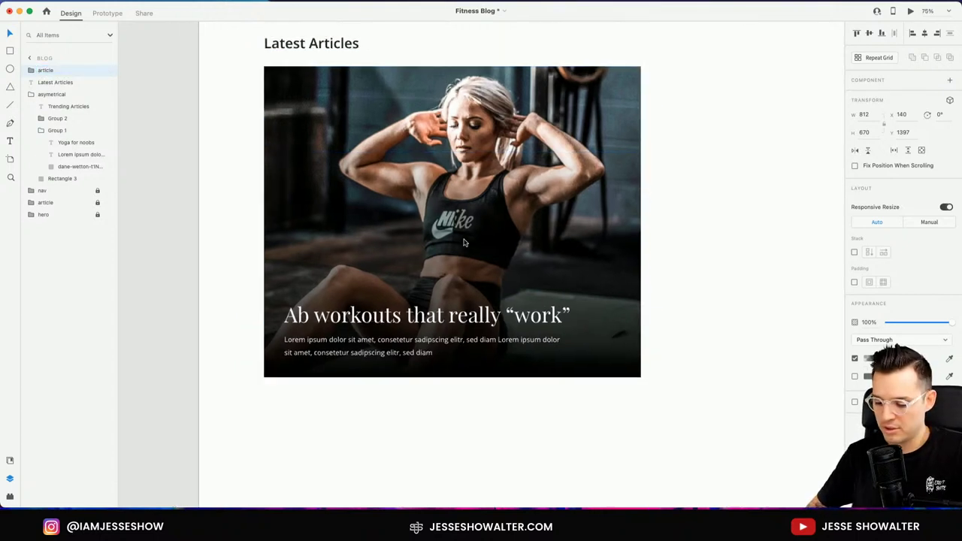
left_click_drag(710, 286, 603, 276)
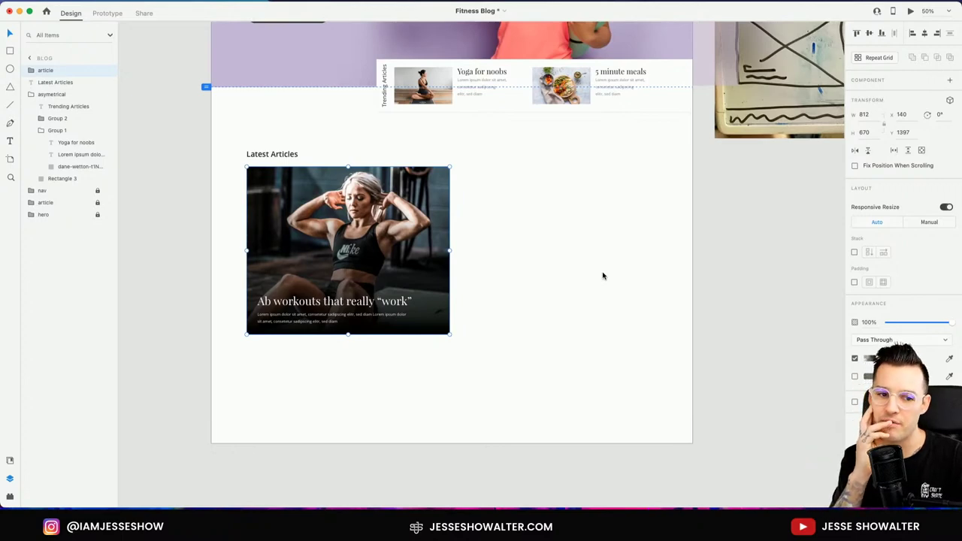
left_click_drag(750, 270, 474, 466)
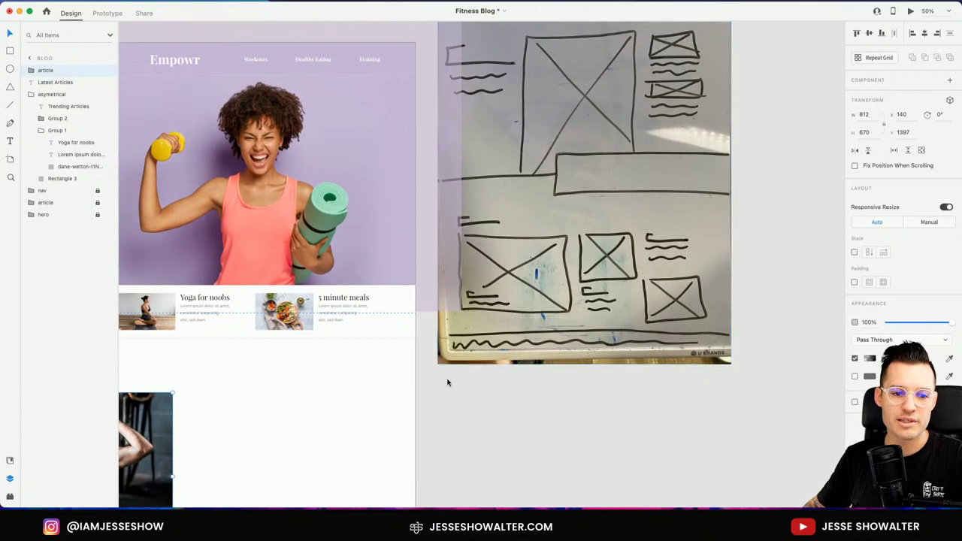
scroll(705, 279, "up", 3)
left_click_drag(704, 279, 742, 256)
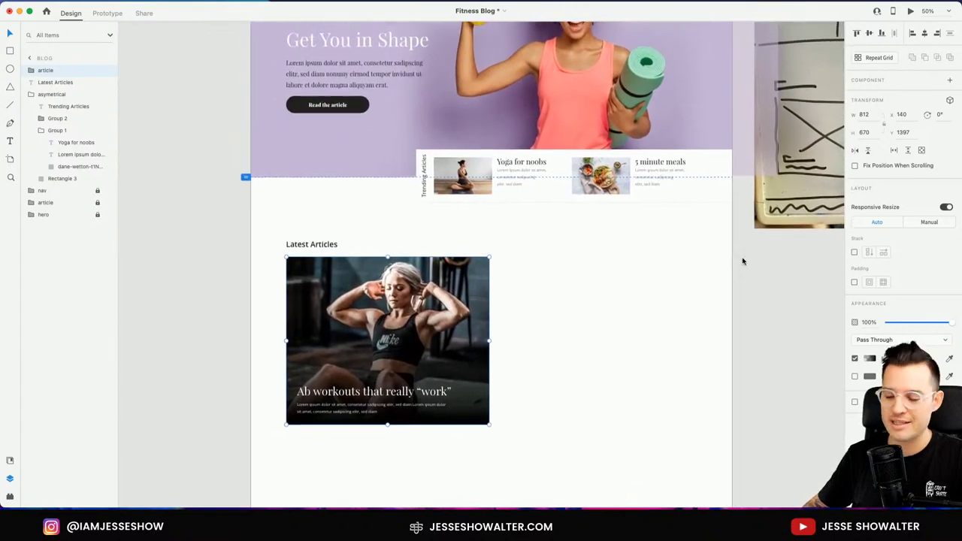
key("super+1")
left_click_drag(559, 305, 630, 205)
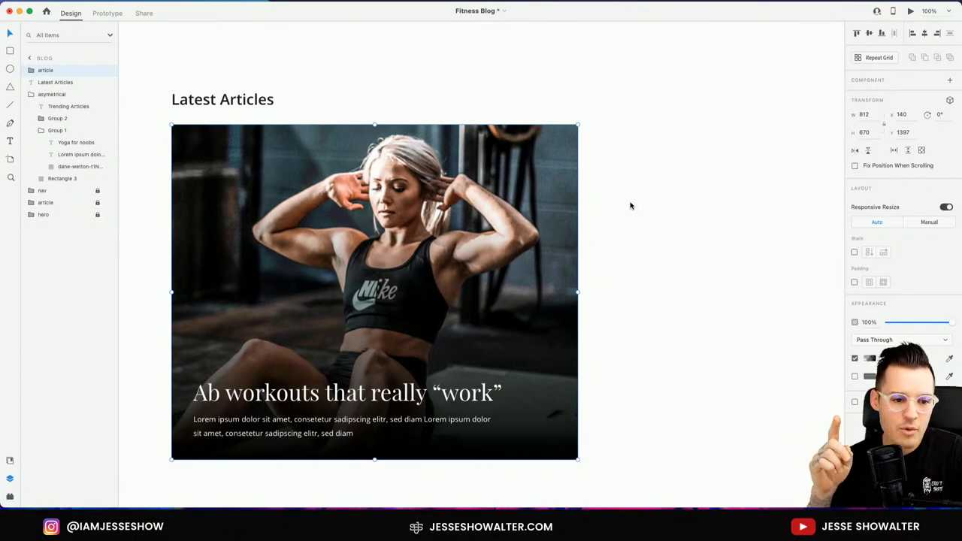
scroll(630, 206, "down", 2)
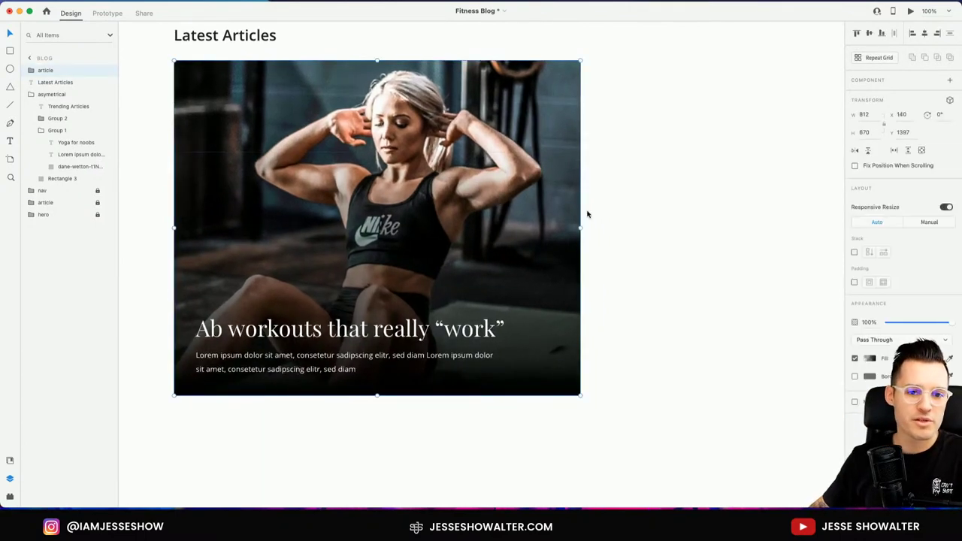
left_click_drag(579, 229, 549, 279)
scroll(581, 246, "down", 5)
scroll(580, 247, "up", 1)
- Set the article group's Responsive Resize to Manual
left_click(586, 247)
left_click(378, 270)
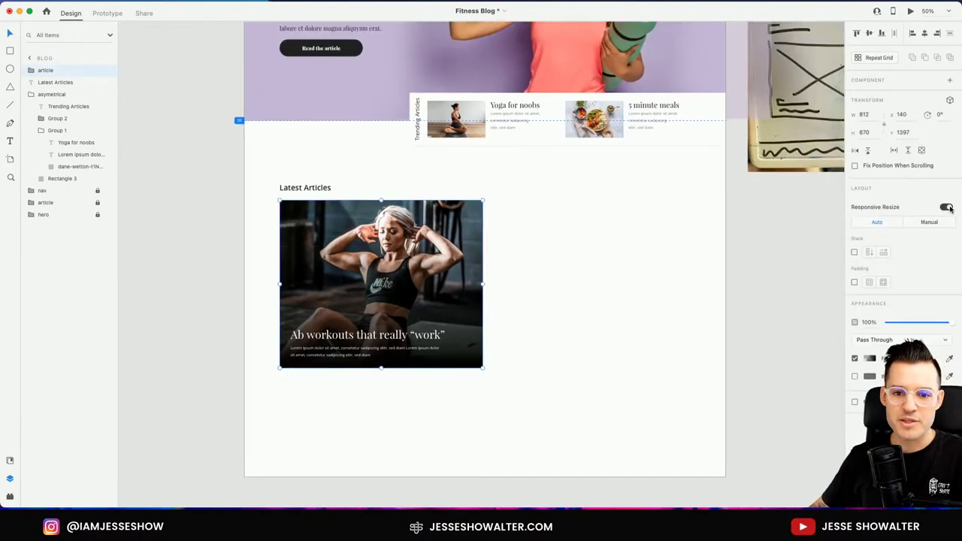
left_click(936, 223)
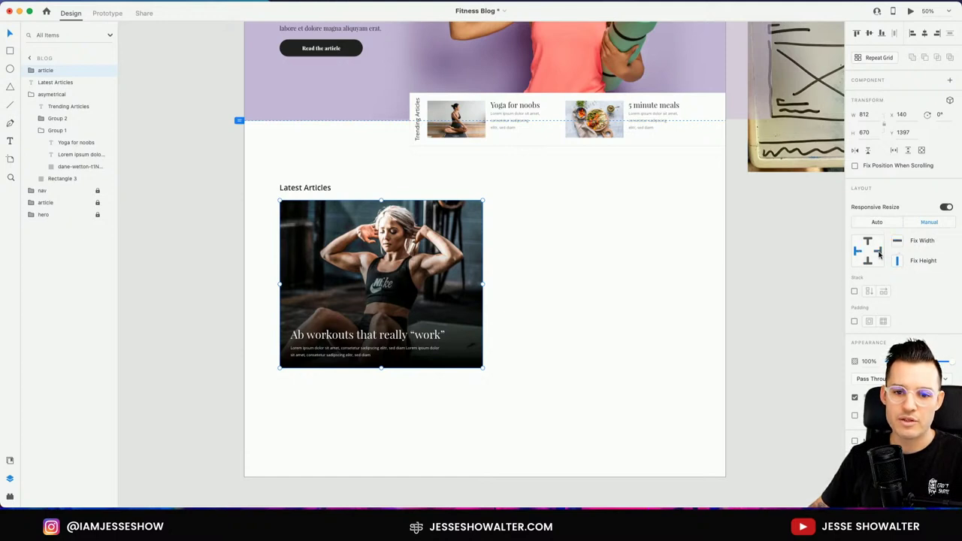
left_click(746, 295)
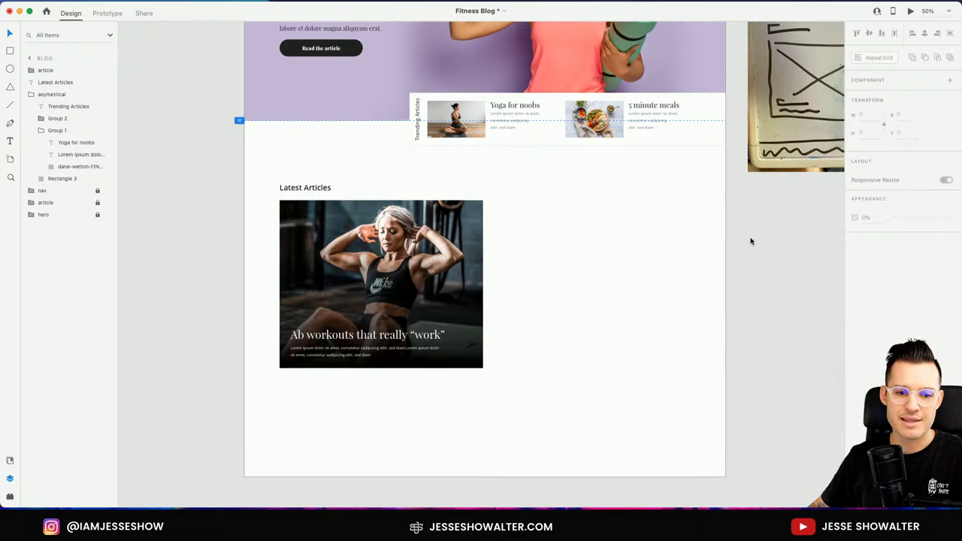
- Test widening the blog artboard, undo it, and zoom in on the Ab workouts card
scroll(750, 241, "down", 5)
left_click(714, 218)
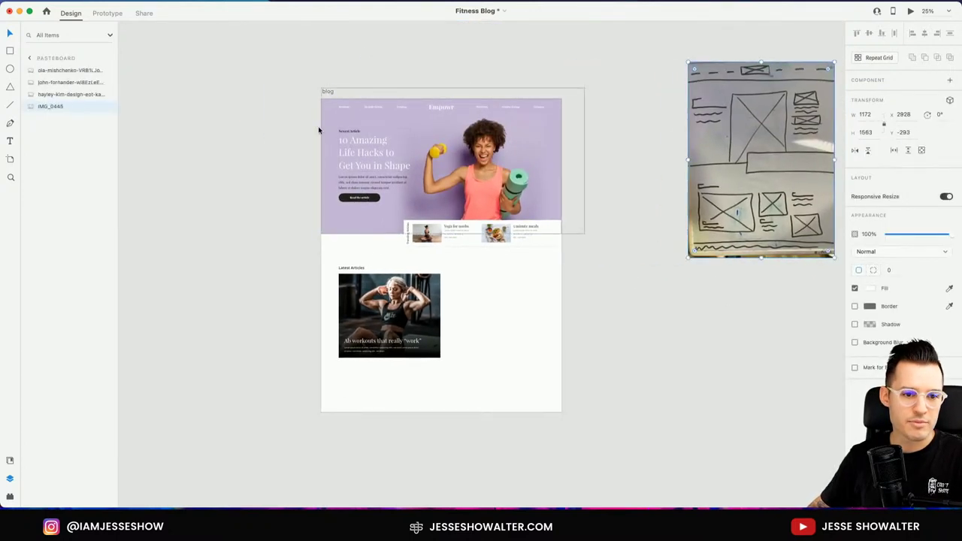
left_click(327, 91)
left_click_drag(563, 257, 639, 258)
key("super+z")
left_click(591, 312)
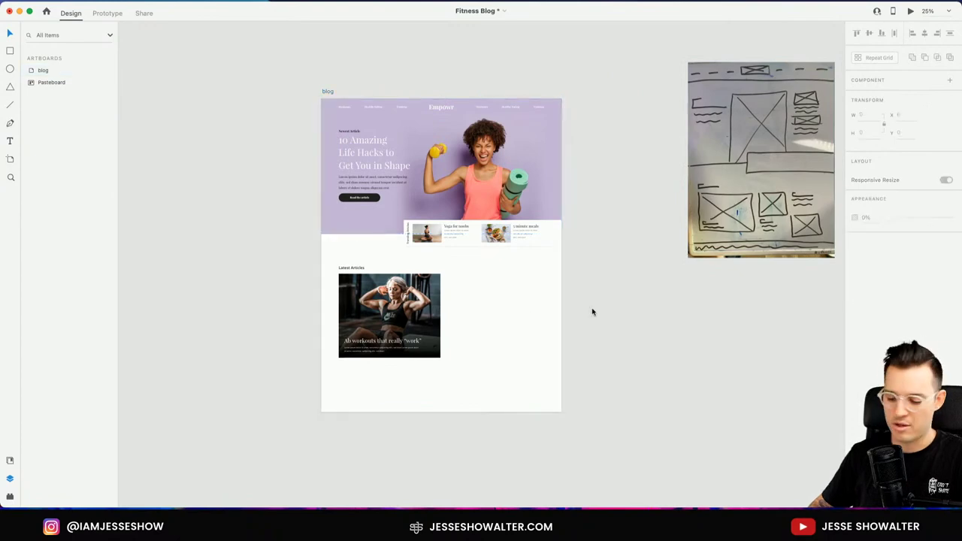
key("super+equal")
scroll(590, 290, "down", 2)
left_click(312, 292)
key("super+equal")
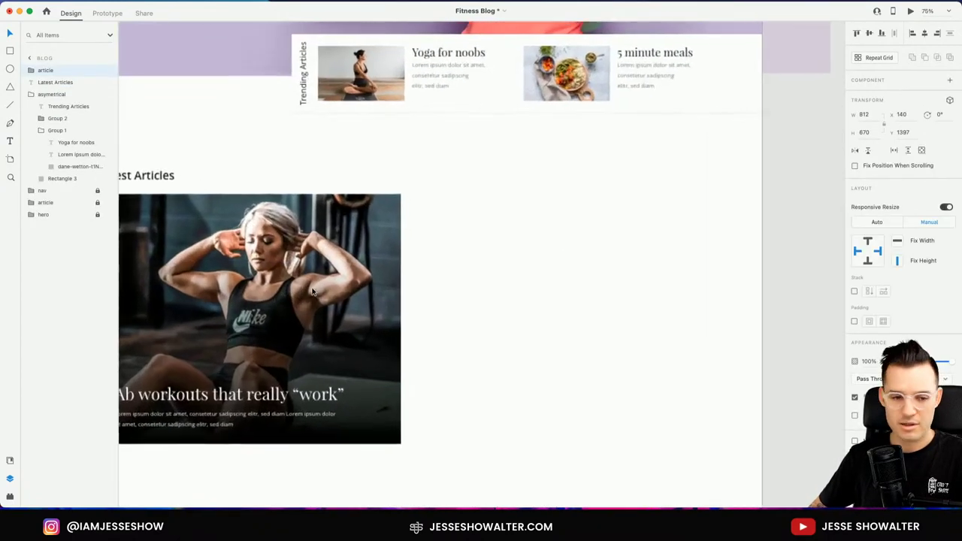
scroll(450, 241, "left", 2)
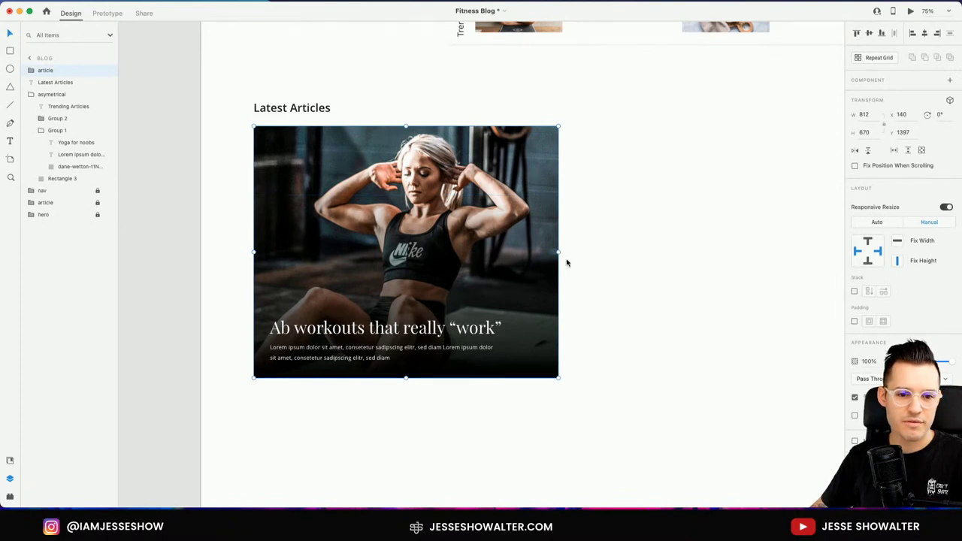
- Group the card's heading and body text and set that group to Manual resizing
left_click_drag(559, 254, 709, 262)
key("super+z")
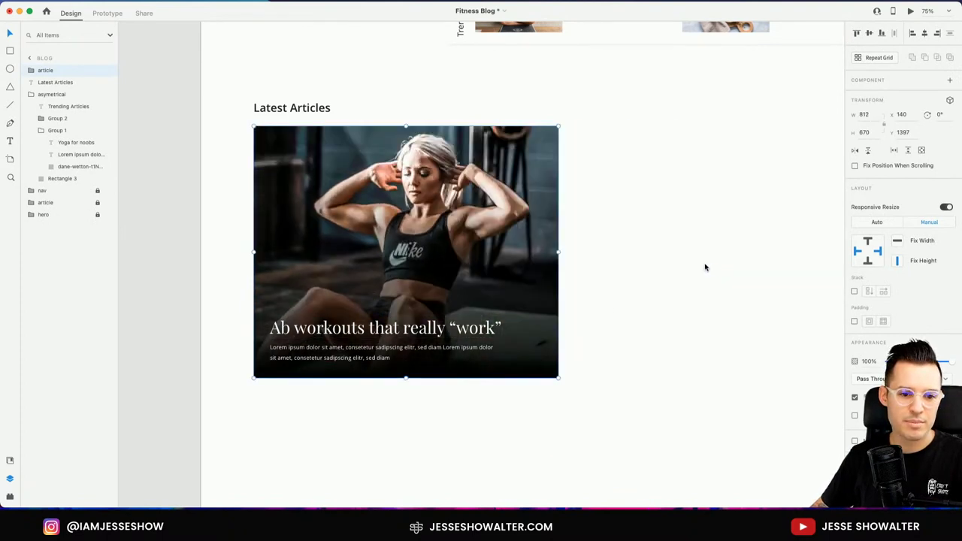
double_click(362, 330)
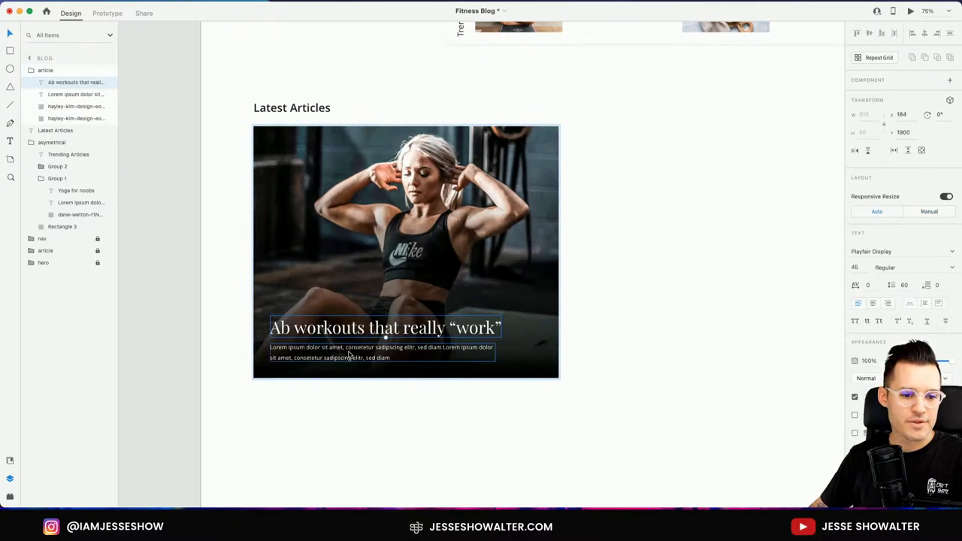
left_click(349, 352, "shift")
key("super+g")
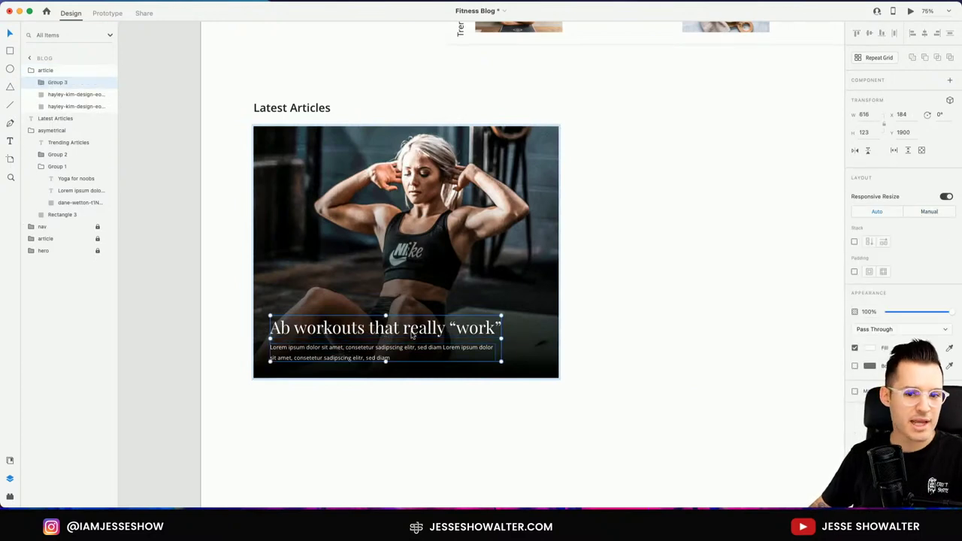
left_click(925, 213)
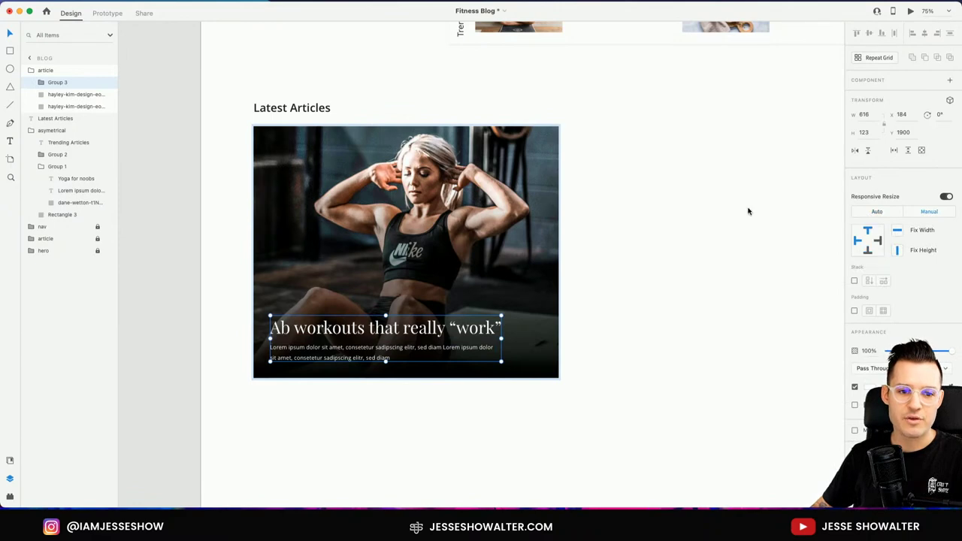
key("Escape")
- Stretch-test the article card to check how the text reflows, undoing each change
left_click_drag(559, 380, 709, 444)
key("super+z")
double_click(526, 353)
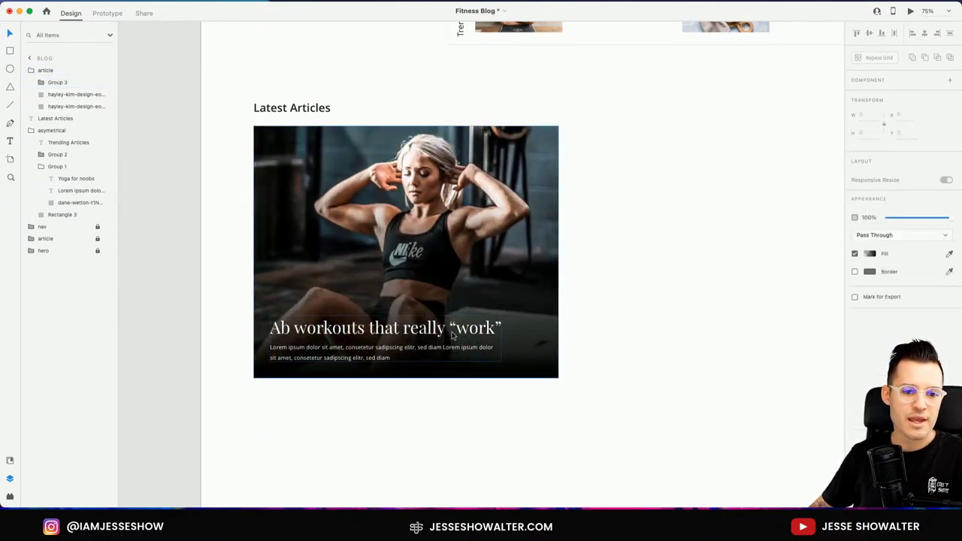
key("Escape")
double_click(454, 336)
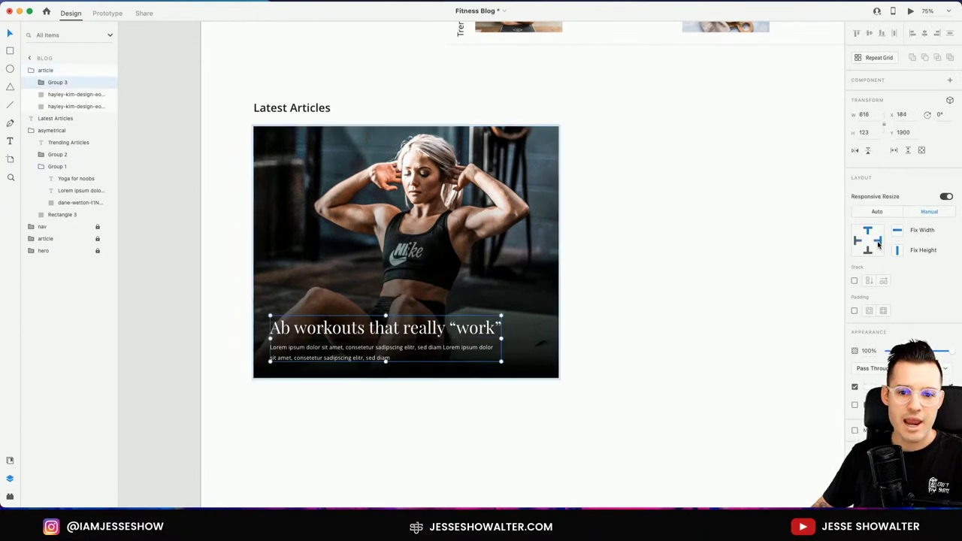
left_click(625, 292)
left_click(556, 316)
left_click_drag(559, 253, 763, 255)
key("super+z")
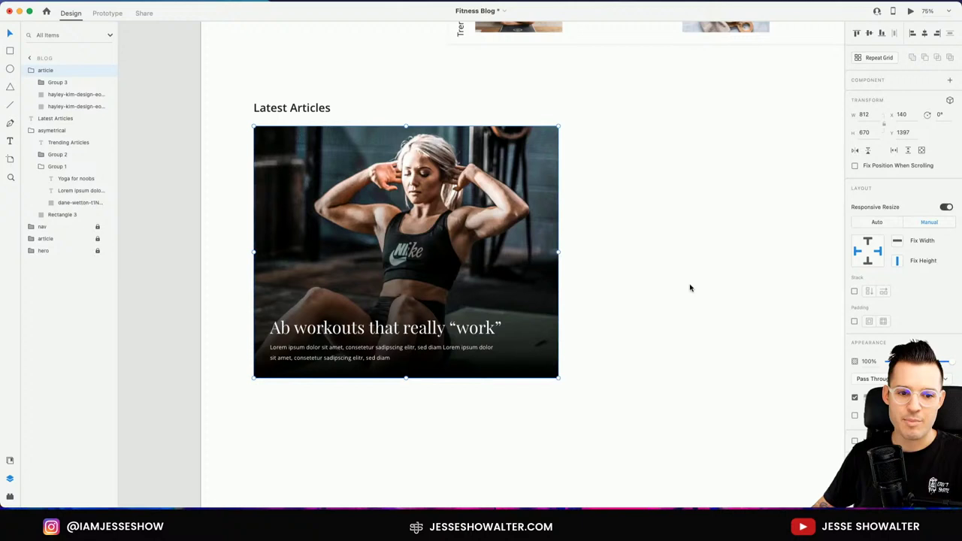
- Pin the heading-and-text group to the card's bottom and verify it with a test resize
double_click(453, 328)
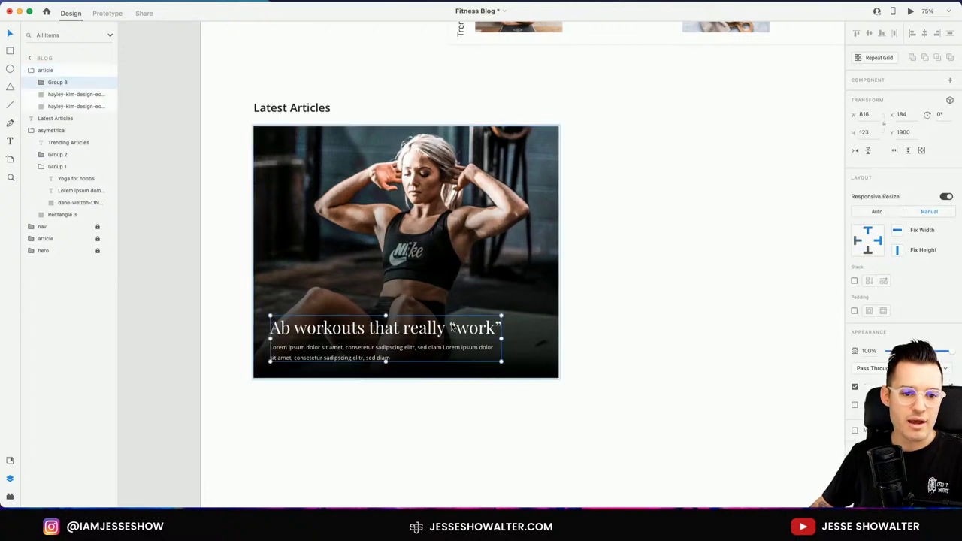
left_click(867, 252)
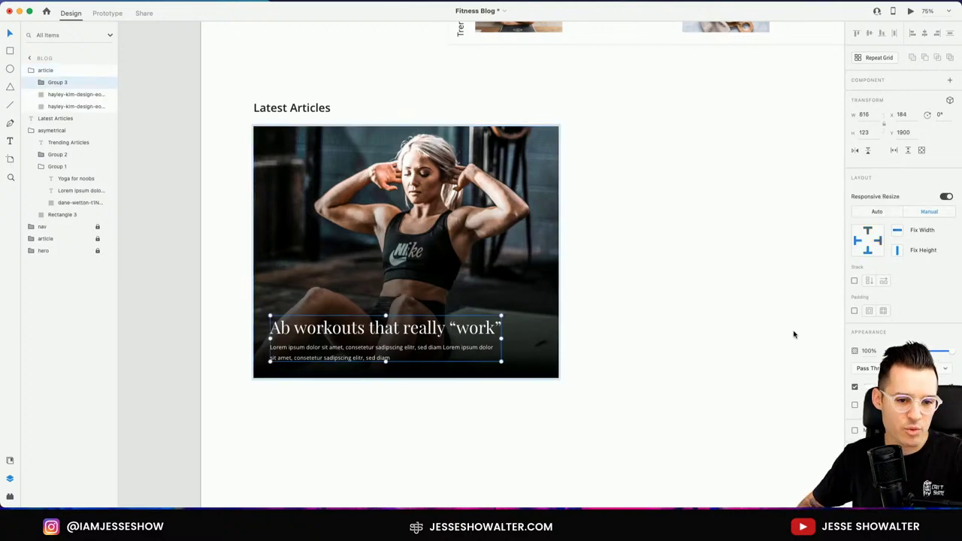
key("Escape")
left_click_drag(559, 379, 647, 480)
key("ctrl+z")
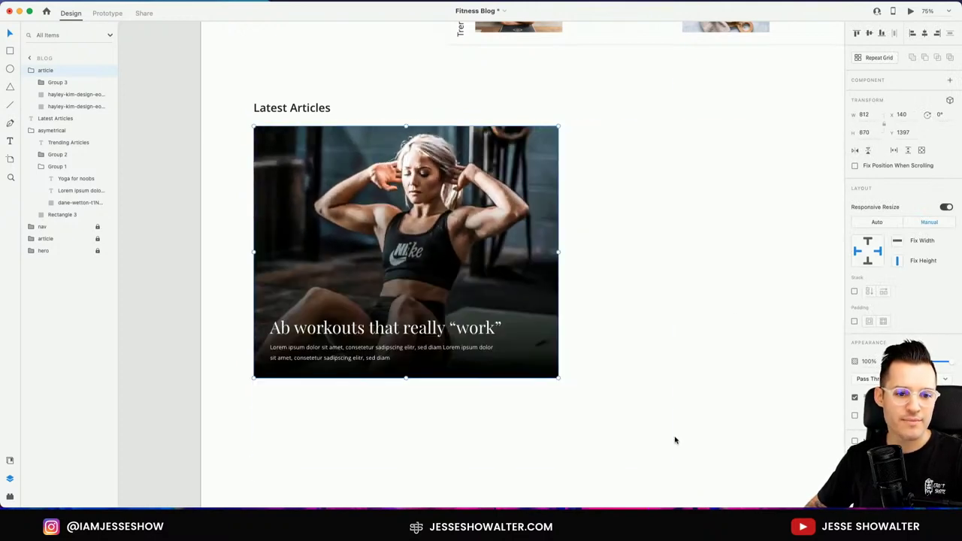
left_click(729, 200)
- Widen the blog artboard to test responsive reflow, then restore its width
key("super+minus")
key("super+minus")
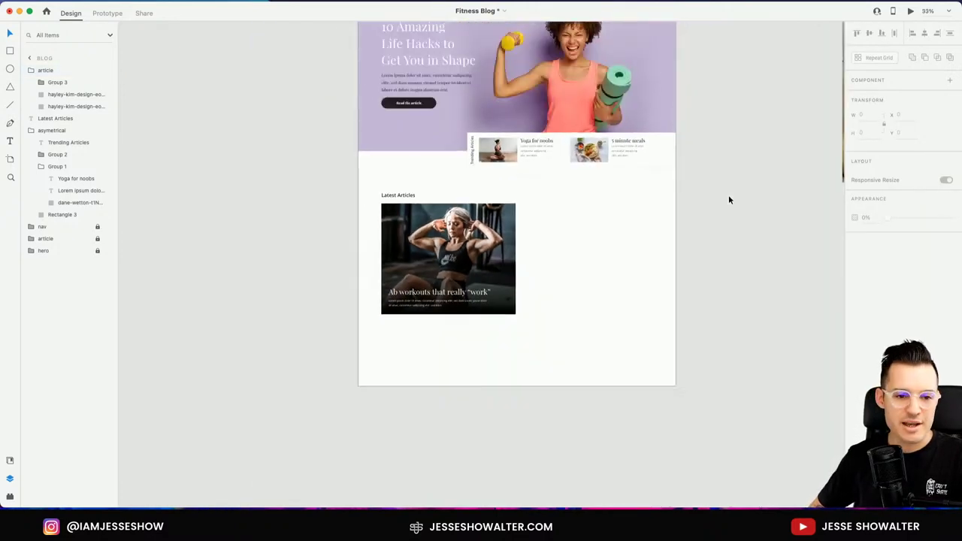
scroll(677, 248, "up", 4)
scroll(676, 249, "right", 2)
left_click(288, 93)
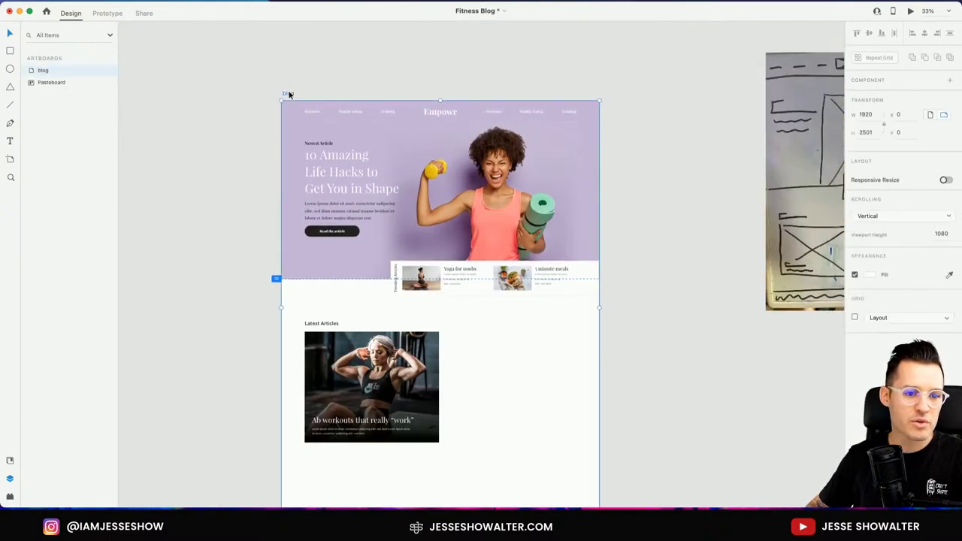
left_click(682, 324)
scroll(682, 324, "down", 3)
scroll(635, 264, "up", 1)
left_click(256, 40)
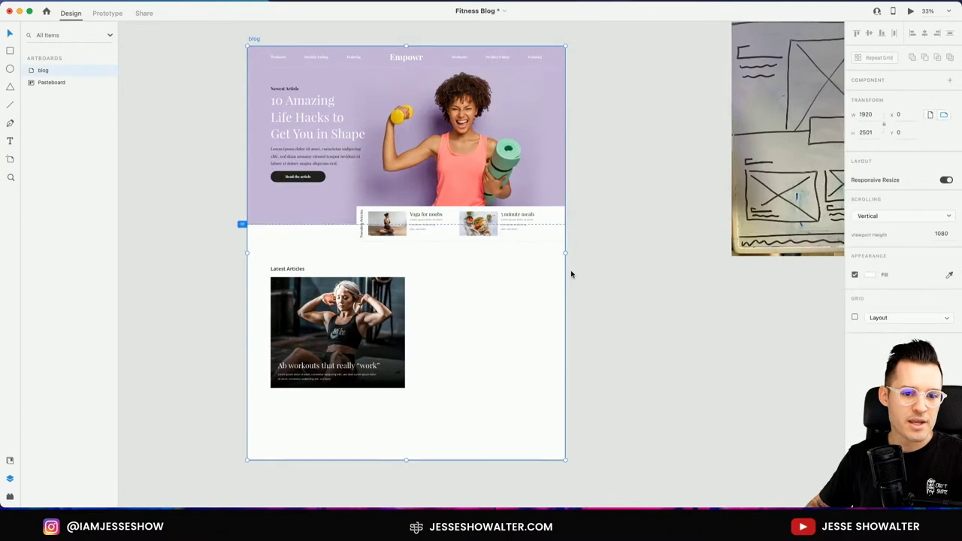
left_click_drag(565, 255, 565, 316)
left_click(580, 336)
- Zoom in on the Ab workouts card and show the layout grid columns
left_click_drag(253, 403, 594, 267)
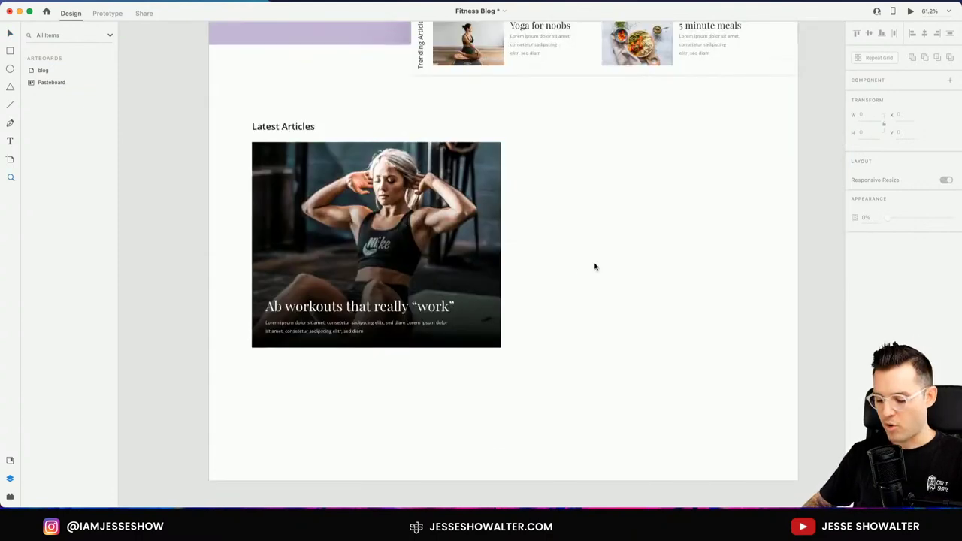
scroll(576, 251, "up", 1)
left_click_drag(226, 133, 686, 399)
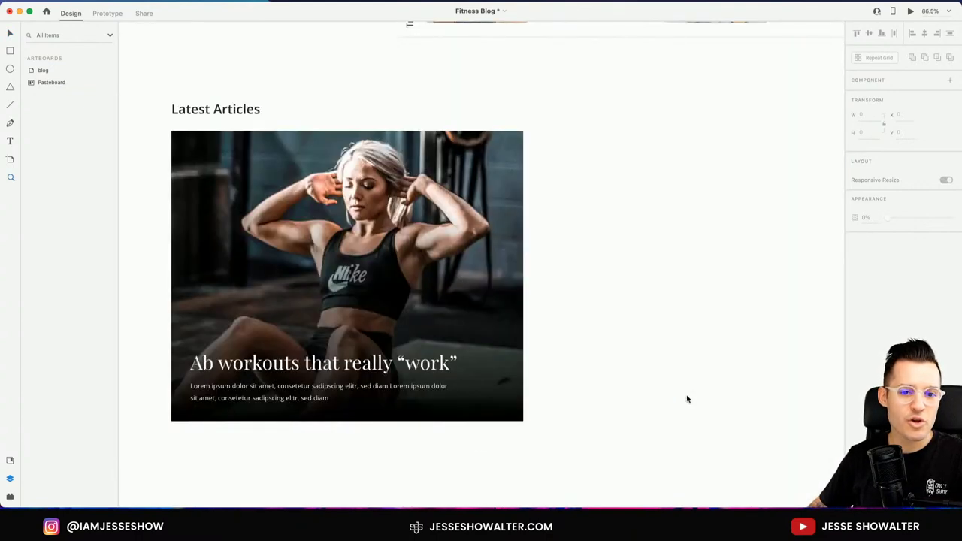
scroll(657, 364, "right", 2)
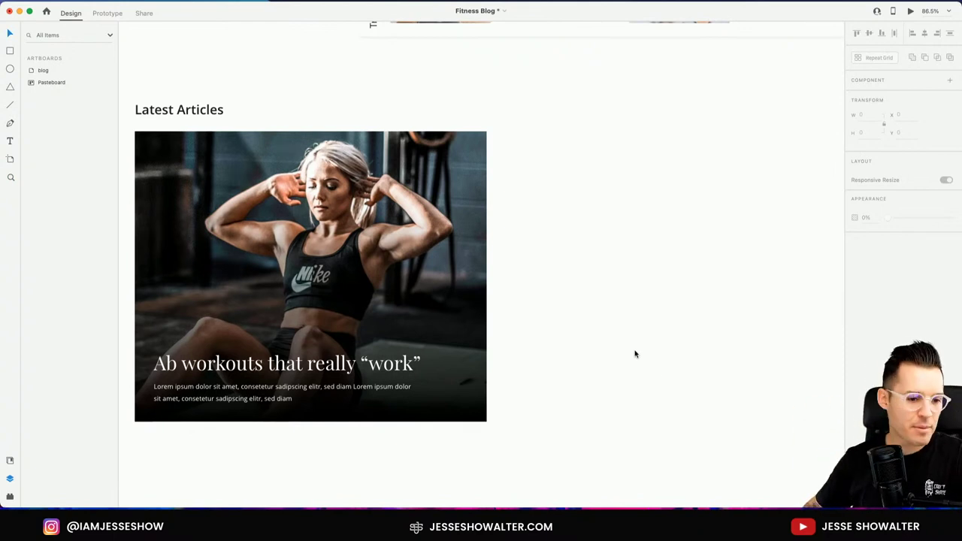
scroll(634, 354, "down", 1)
left_click(278, 382)
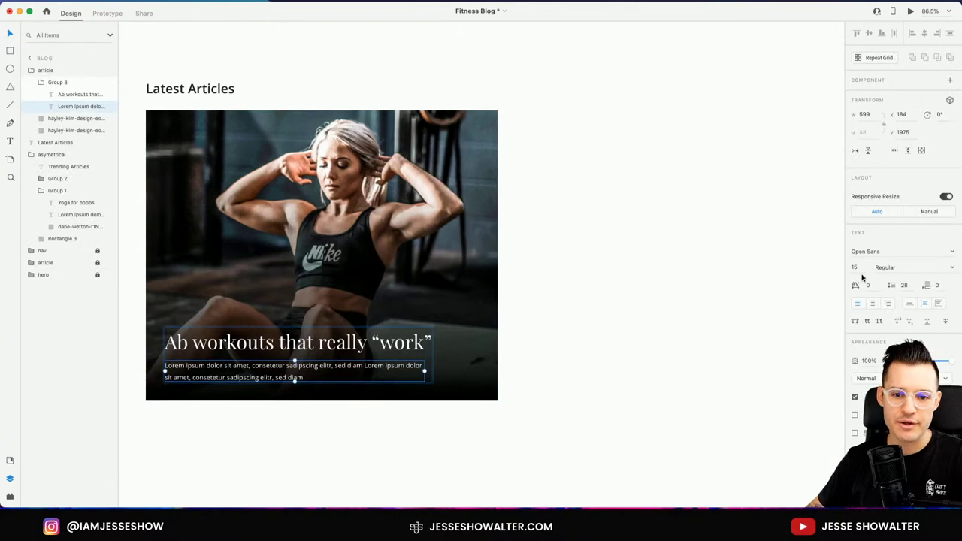
left_click(611, 285)
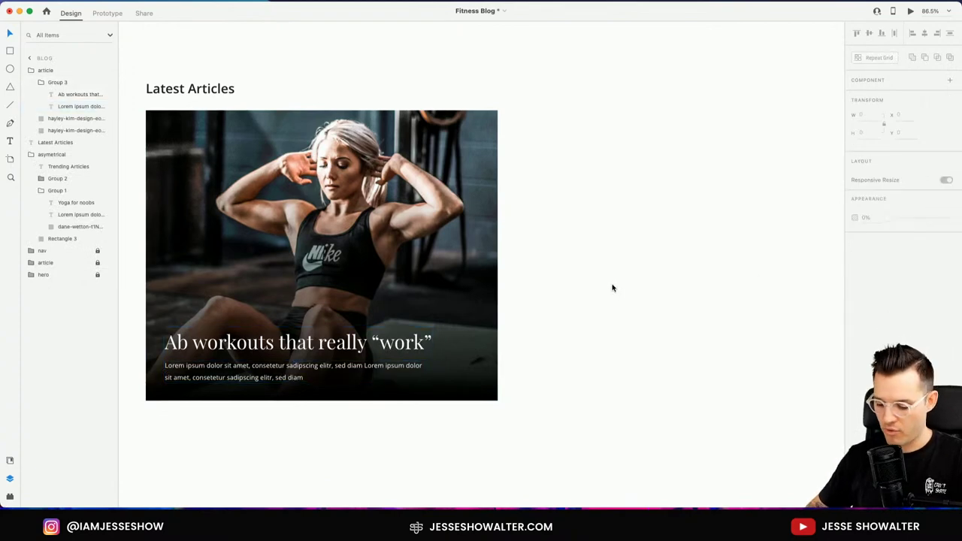
key("super+shift+apostrophe")
scroll(614, 285, "right", 5)
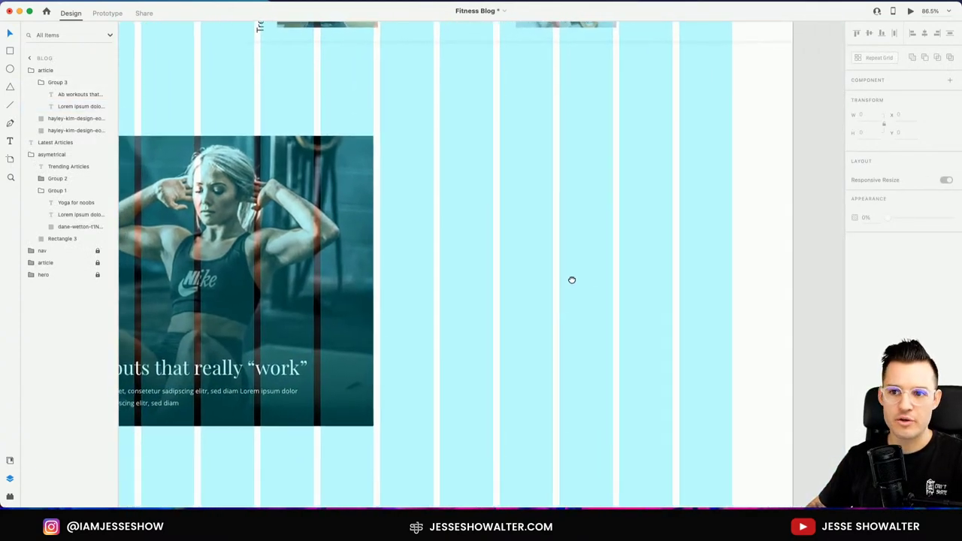
- Widen the Ab workouts card photo to 950 px
mouse_move(571, 280)
left_mouse_down()
mouse_move(732, 268)
mouse_move(533, 279)
mouse_move(581, 284)
left_mouse_up()
left_click(487, 286)
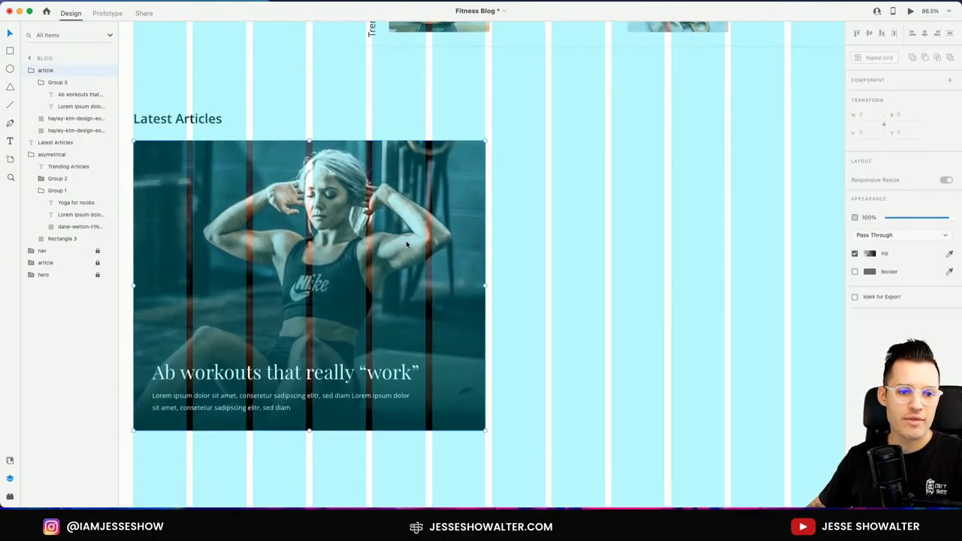
left_click_drag(488, 286, 543, 286)
left_click_drag(613, 245, 518, 245)
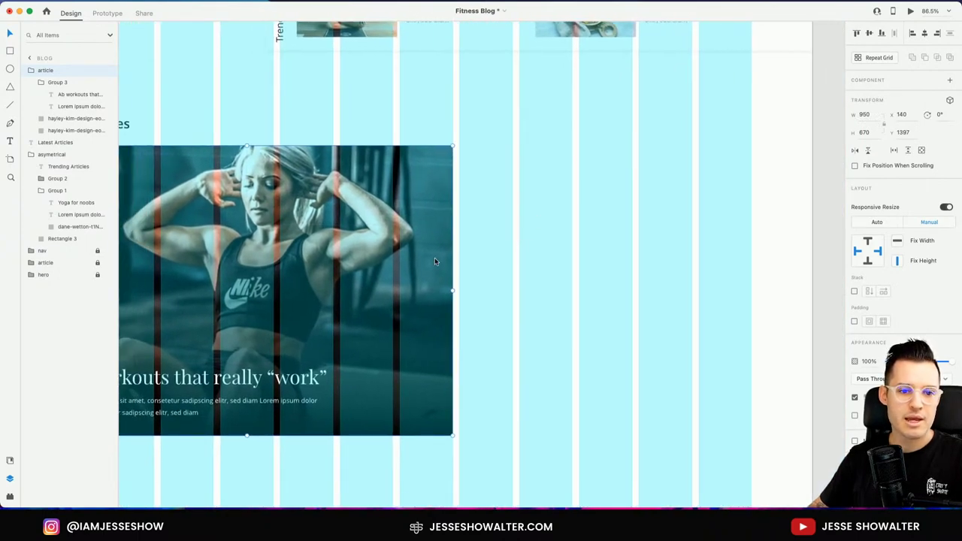
left_click_drag(455, 289, 554, 268)
- Paste a copy of the photo to the right and shrink it to a 260×303 thumbnail
left_click(476, 191)
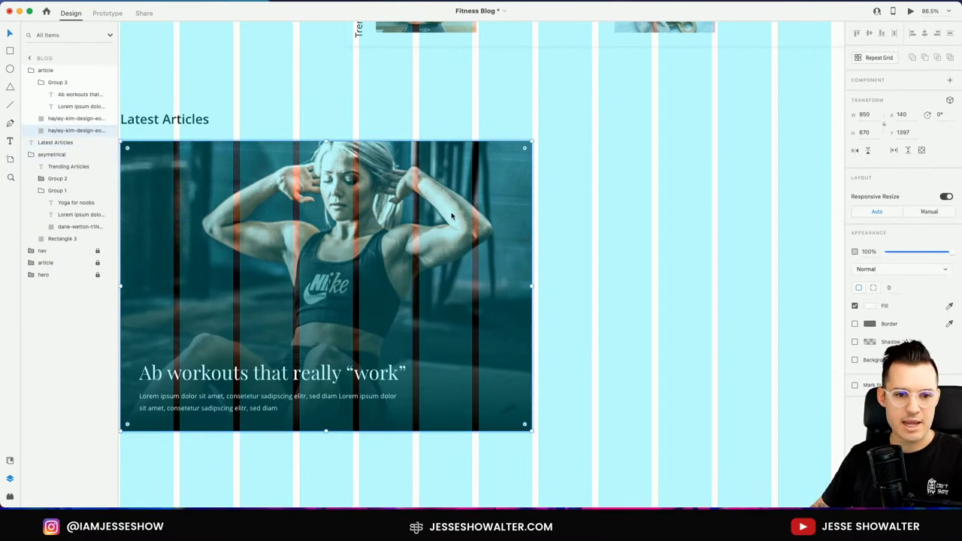
left_click(618, 217)
left_click_drag(618, 217, 663, 245)
key("super+v")
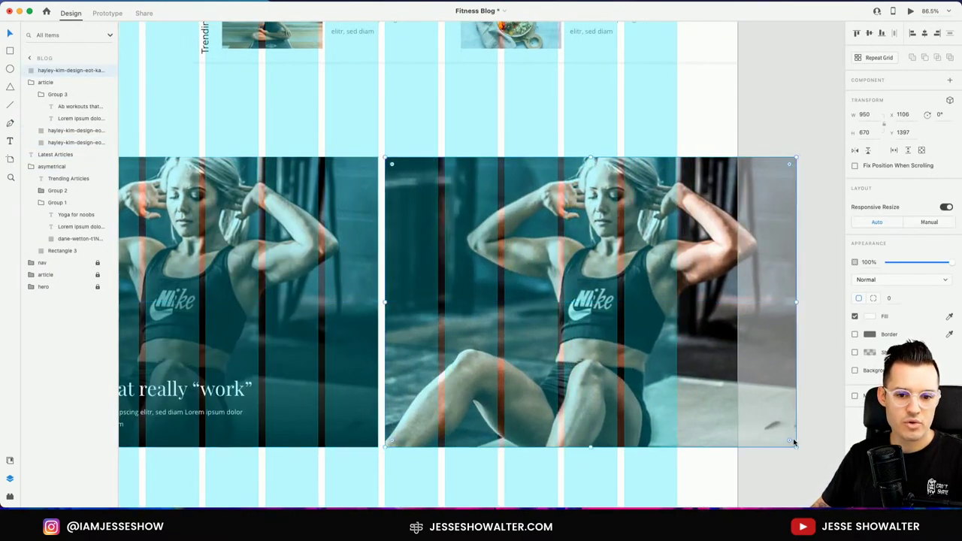
left_click_drag(796, 448, 498, 288)
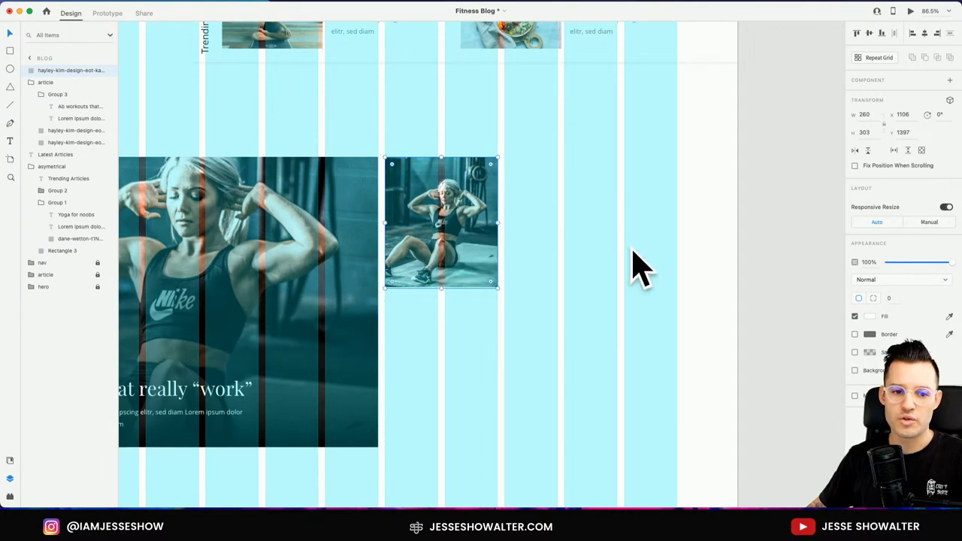
- Drop the ella-olsson food bowl photo into the thumbnail and place a copy lower right
key("super+Tab")
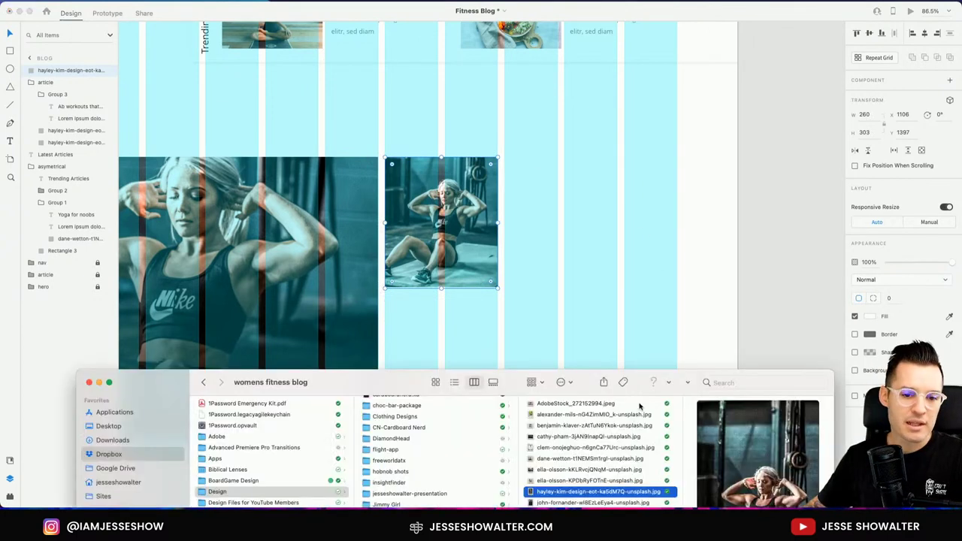
left_click(593, 483)
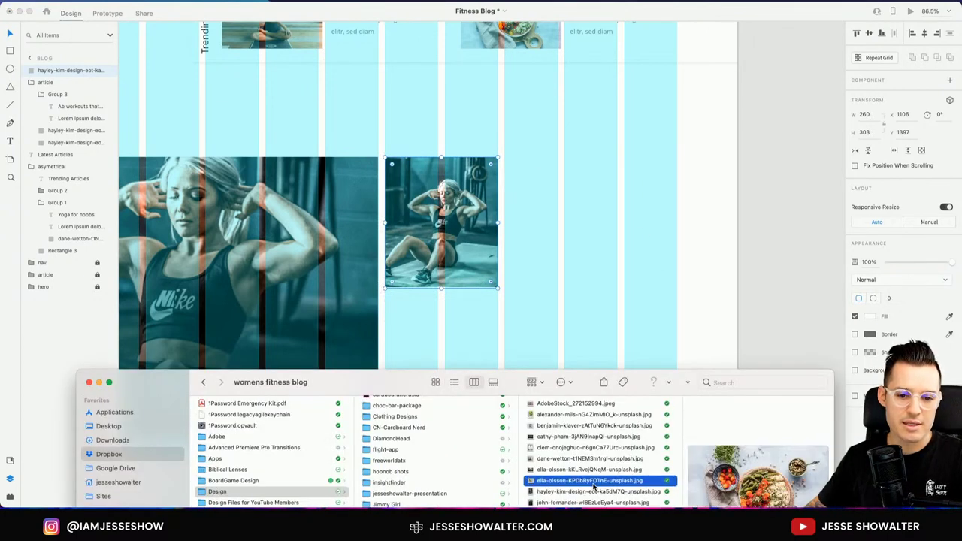
left_click_drag(593, 483, 440, 223)
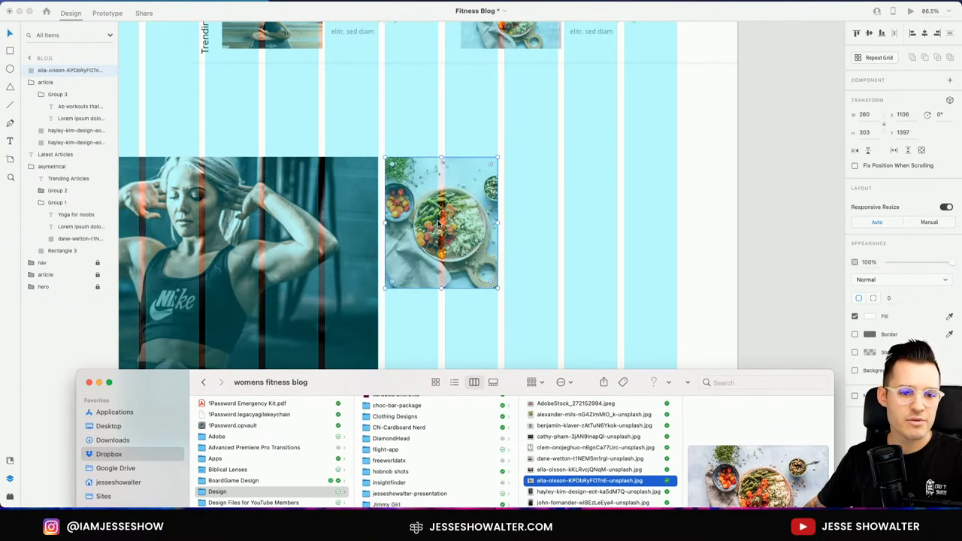
left_click(545, 257)
scroll(537, 258, "down", 2)
left_click_drag(412, 178, 595, 340)
- Fill the copied thumbnail with the cathy-pham gym workout photo
key("super+Tab")
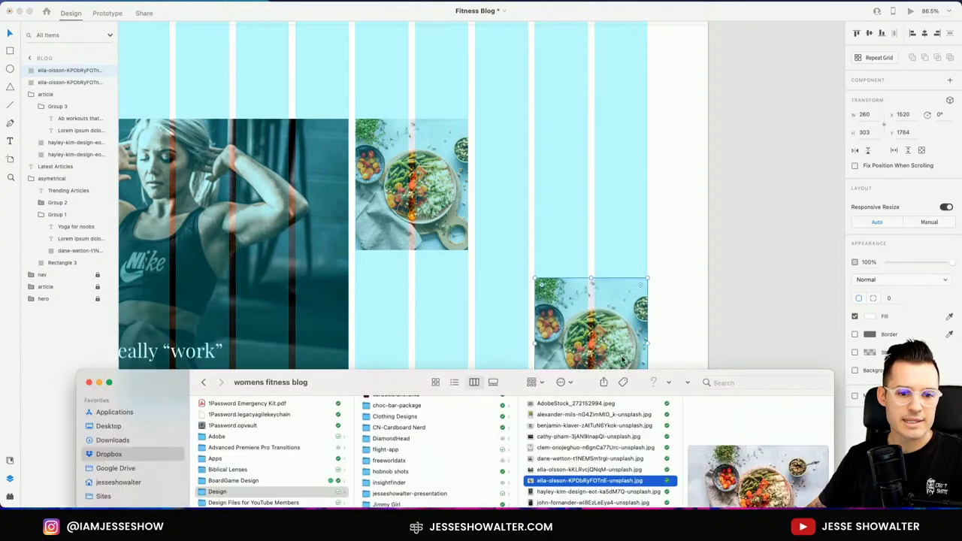
left_click(588, 492)
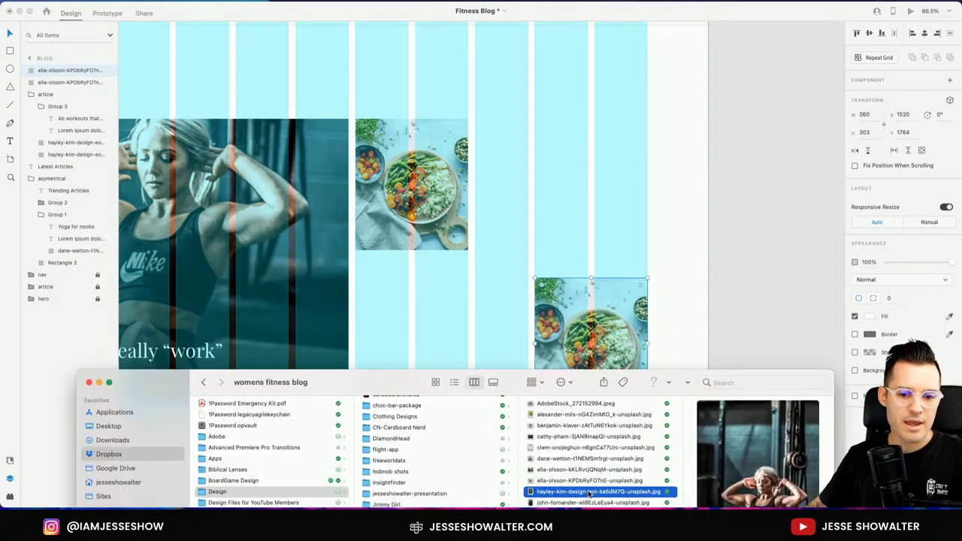
left_click(588, 447)
left_click_drag(587, 436, 588, 322)
left_click_drag(609, 203, 608, 203)
left_click(590, 200)
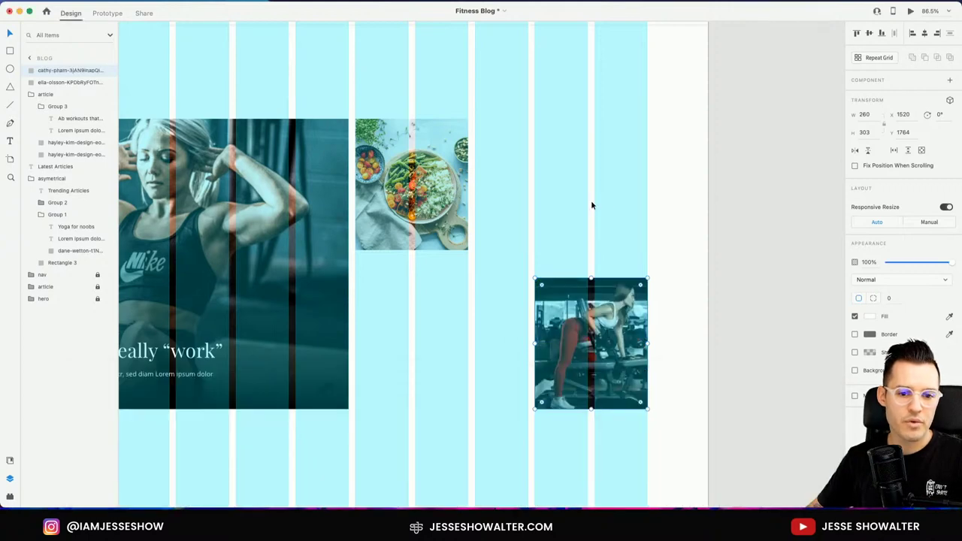
left_click(591, 200)
scroll(599, 205, "left", 8)
scroll(598, 206, "up", 10)
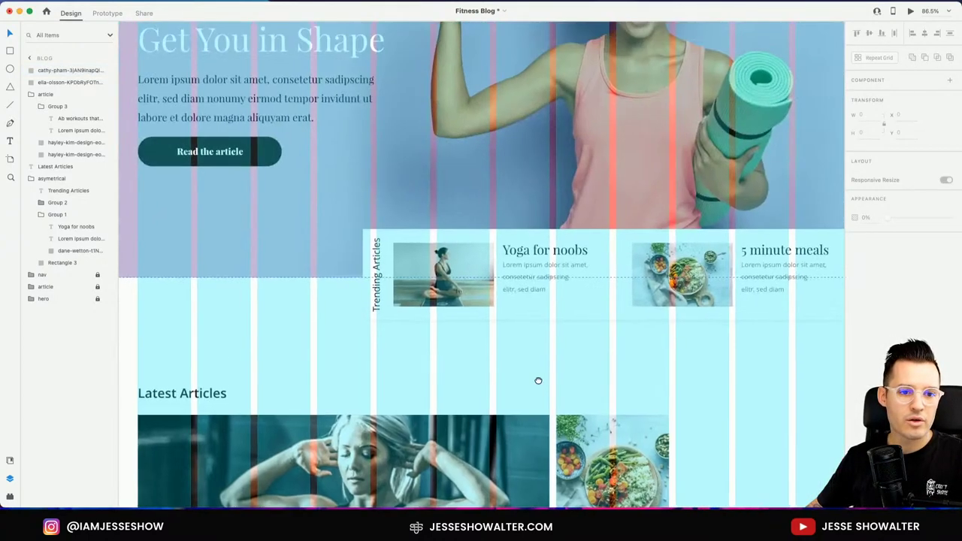
- Select the Yoga for noobs heading and its Lorem text in the Trending Articles card
left_click(532, 278)
double_click(532, 278)
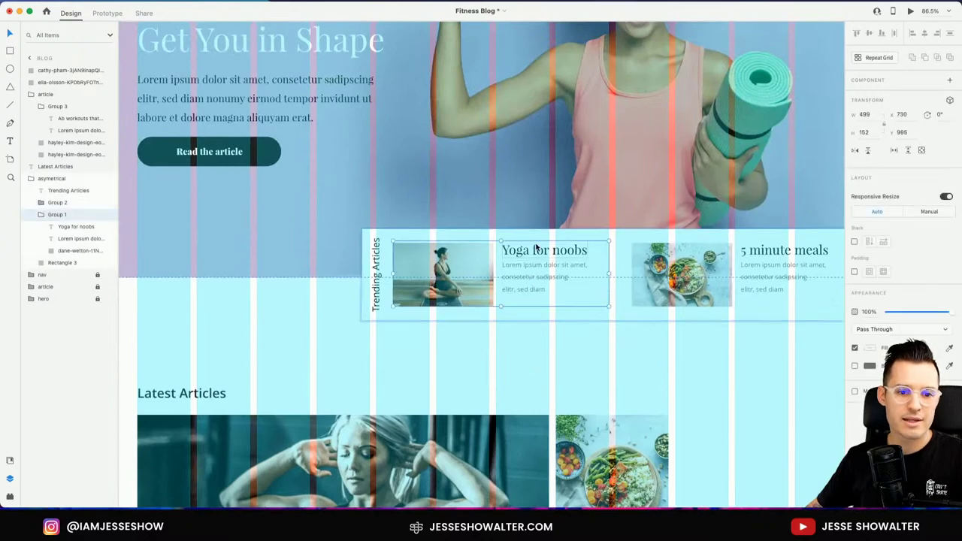
double_click(537, 249)
left_click(531, 264, "shift")
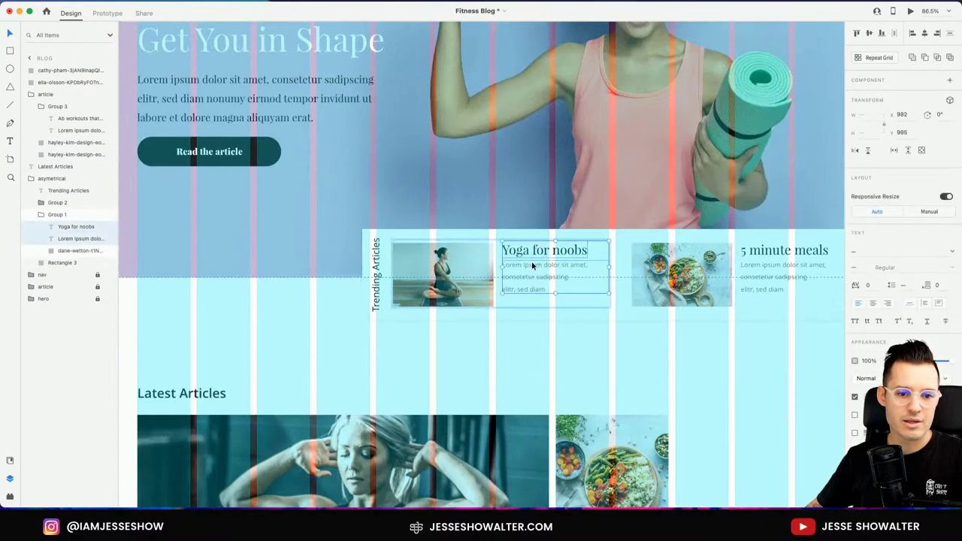
left_click(670, 403)
scroll(671, 404, "down", 5)
scroll(670, 404, "right", 5)
- Paste the Yoga for noobs heading and text beside the food bowl photo and scale them larger
left_click_drag(376, 222, 714, 421)
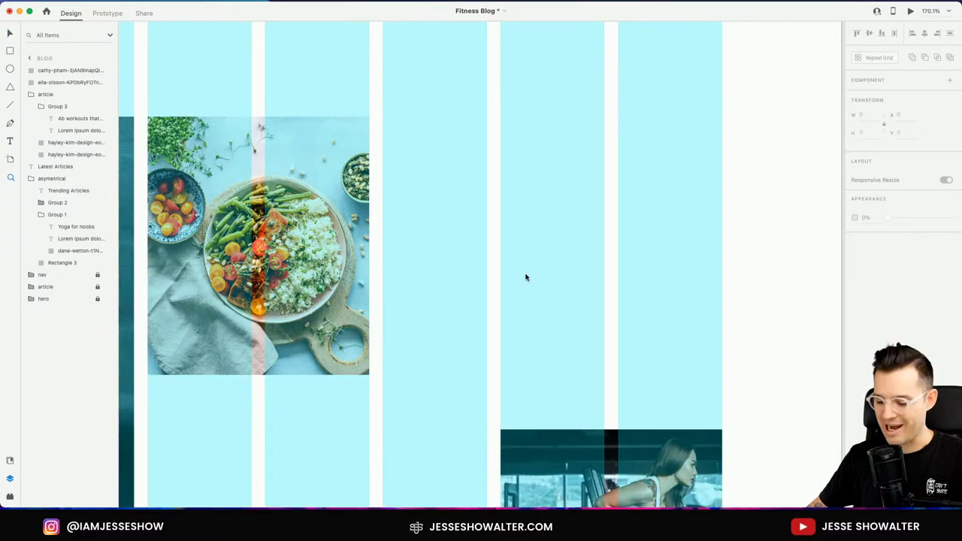
left_click(337, 235)
type("Yoga for noobs Lorem ipsum dolor sit amet, consetetur sadipscing elitr, sed diam")
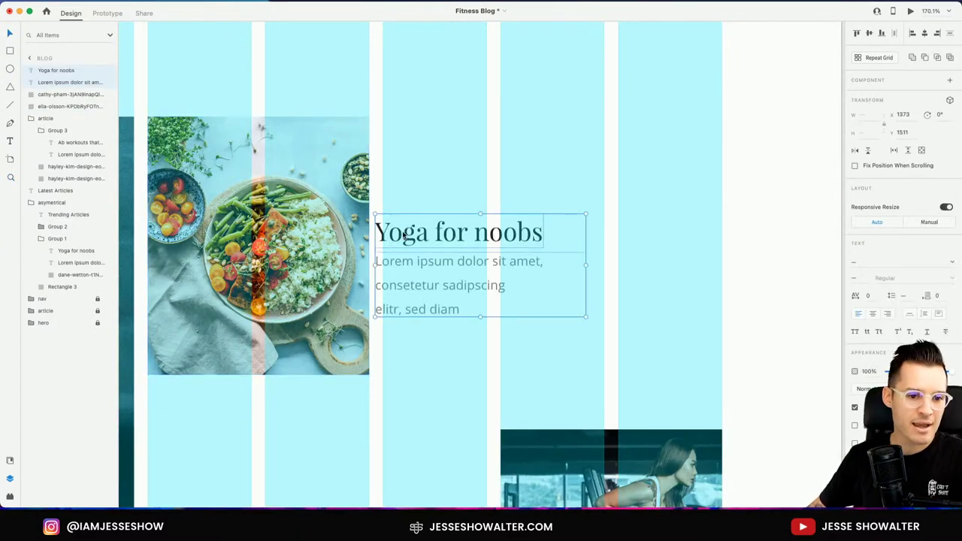
left_click_drag(404, 235, 416, 134)
left_click_drag(594, 216, 722, 294)
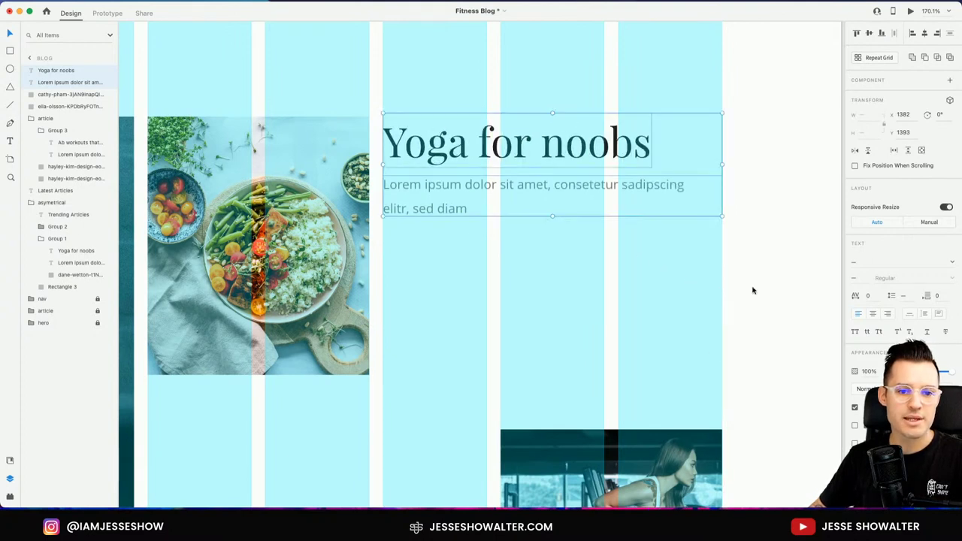
left_click(733, 283)
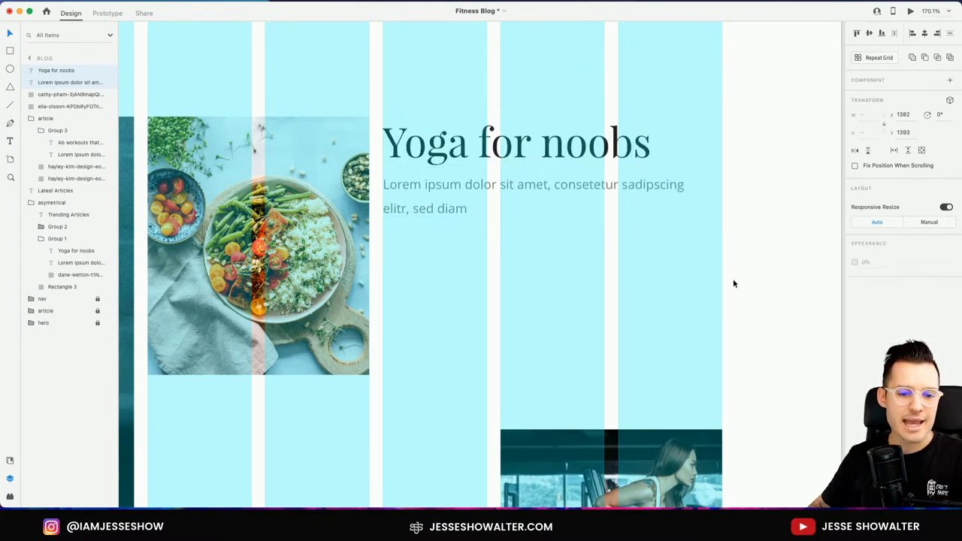
- Change the line under the heading to the Aug 25, 2020 date followed by the author's name
left_click(414, 205)
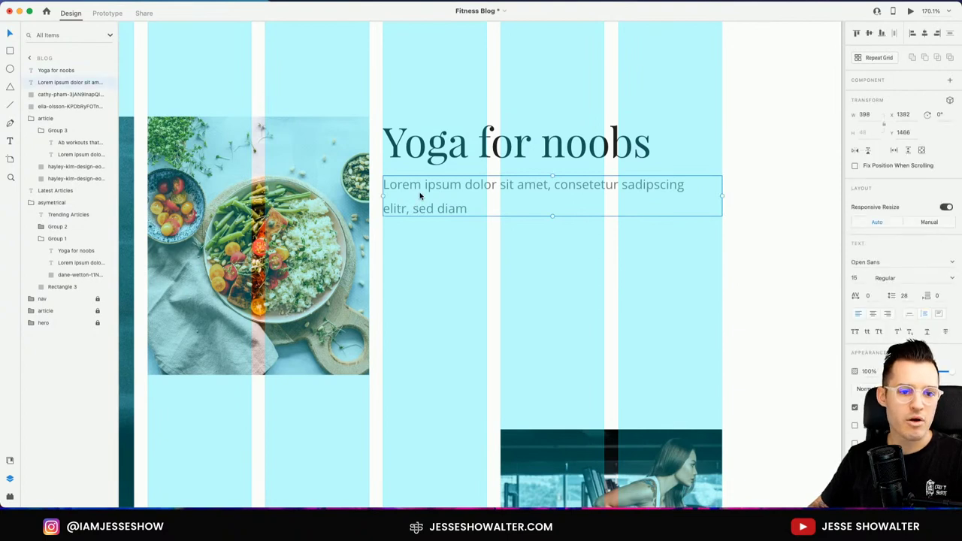
double_click(421, 191)
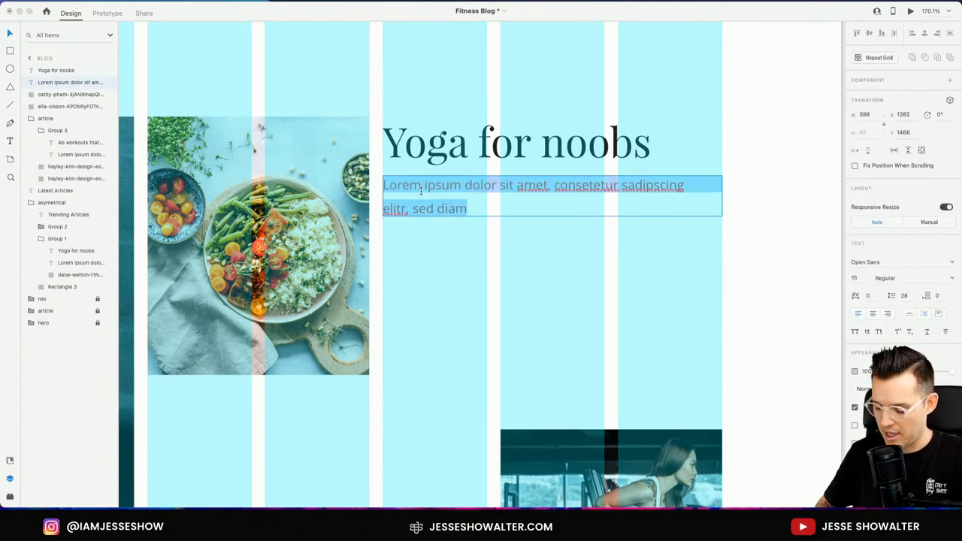
type("Aug 25")
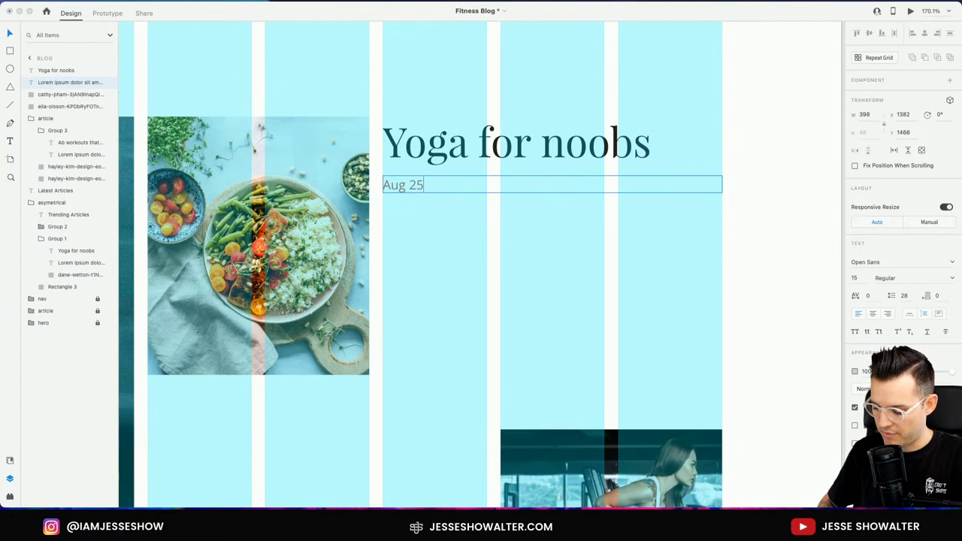
key("Escape")
type(", 202")
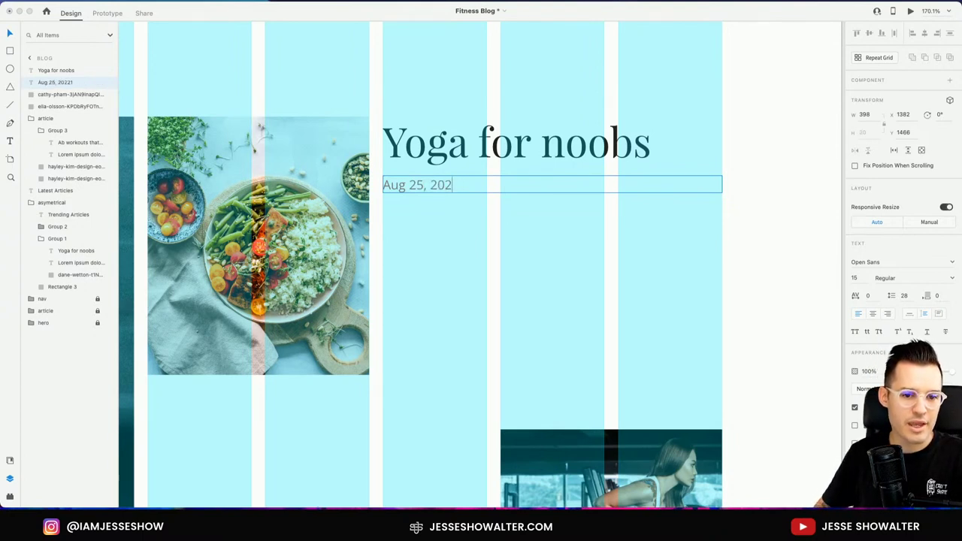
type("20 —")
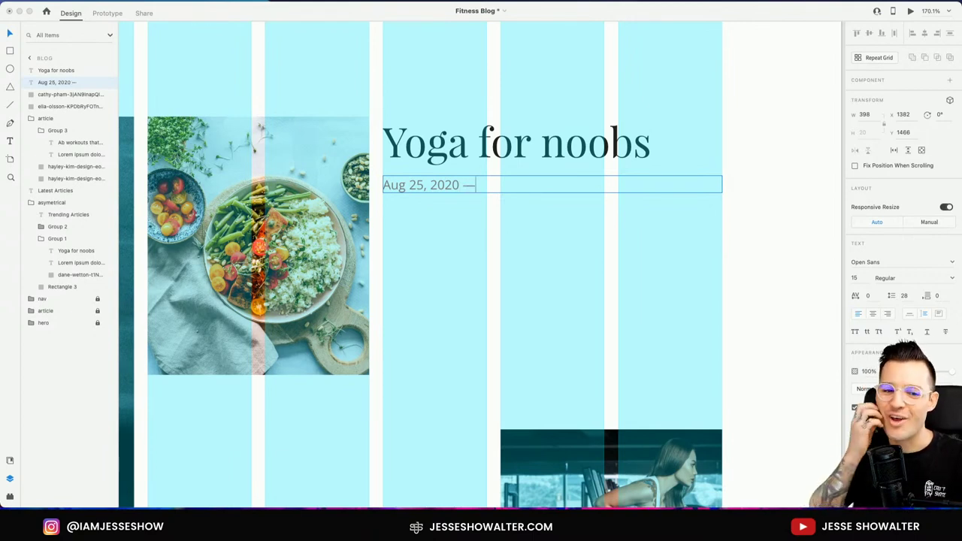
type("Samanth")
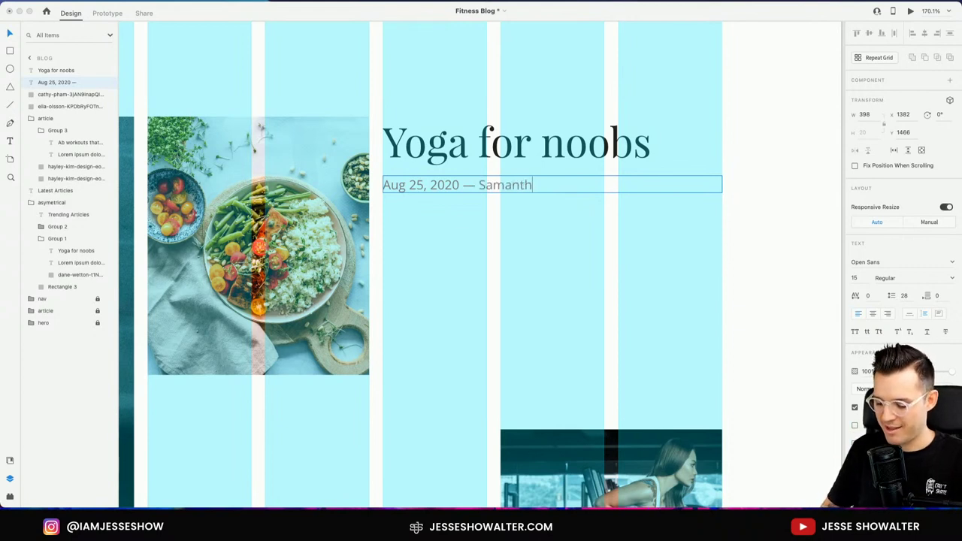
type("a Treehouse")
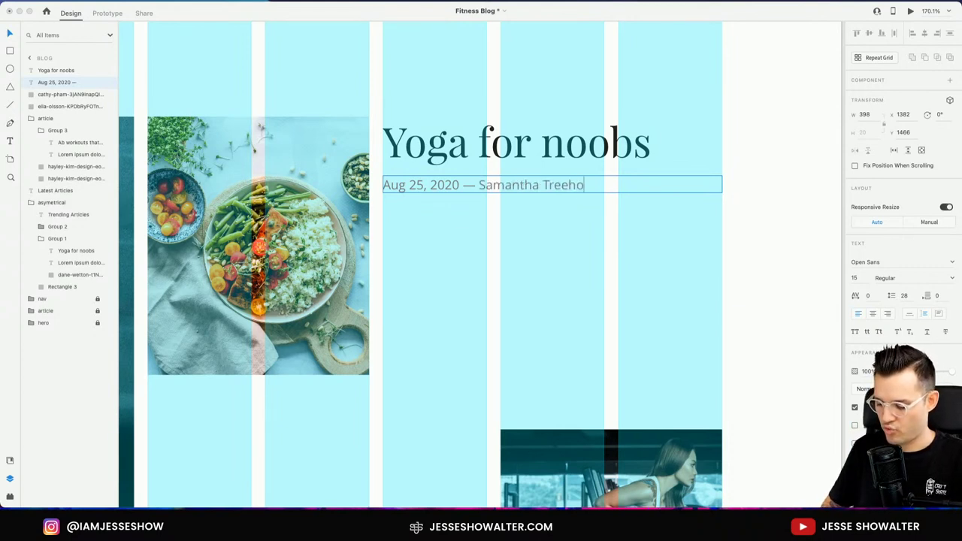
left_click(778, 260)
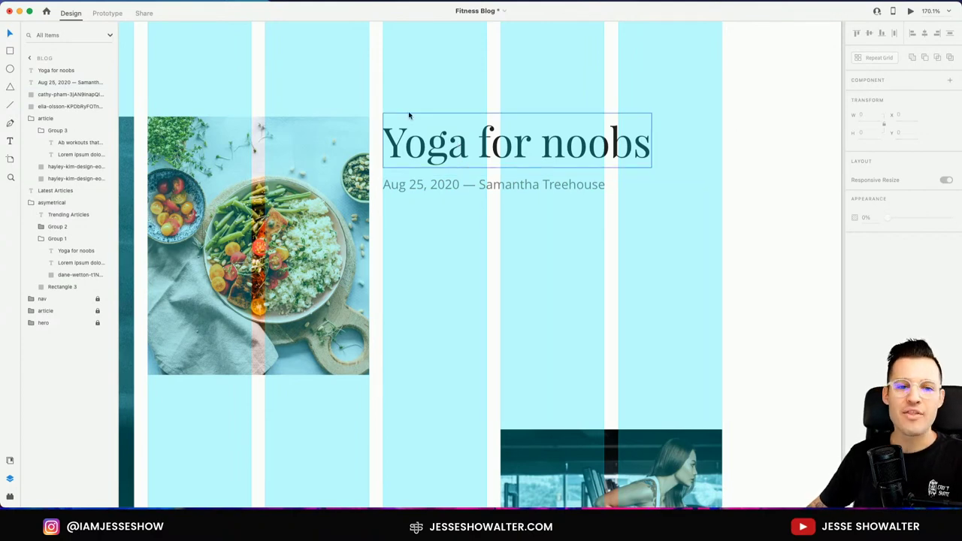
- Unlock the article group and select the hero's Lorem ipsum paragraph to copy it
scroll(410, 115, "up", 10)
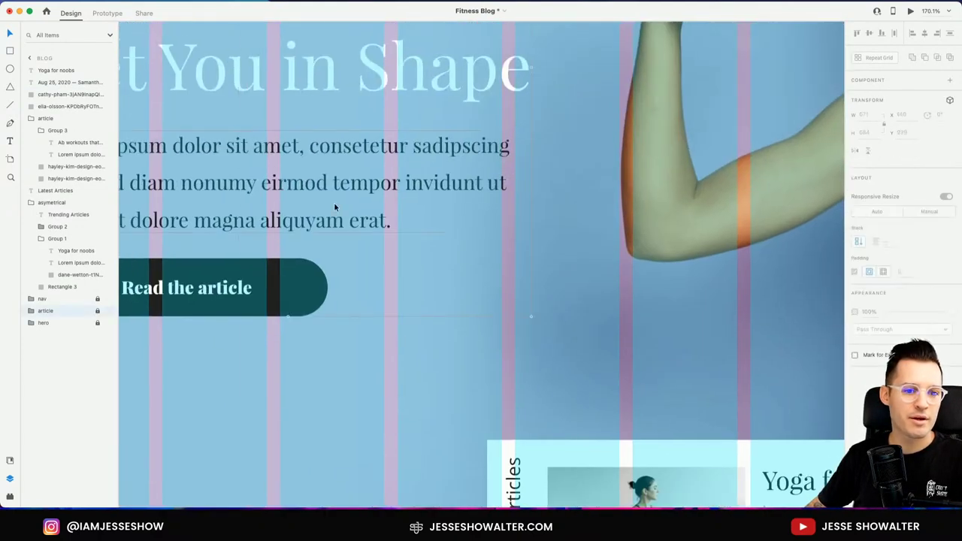
scroll(333, 203, "left", 5)
left_click(291, 185)
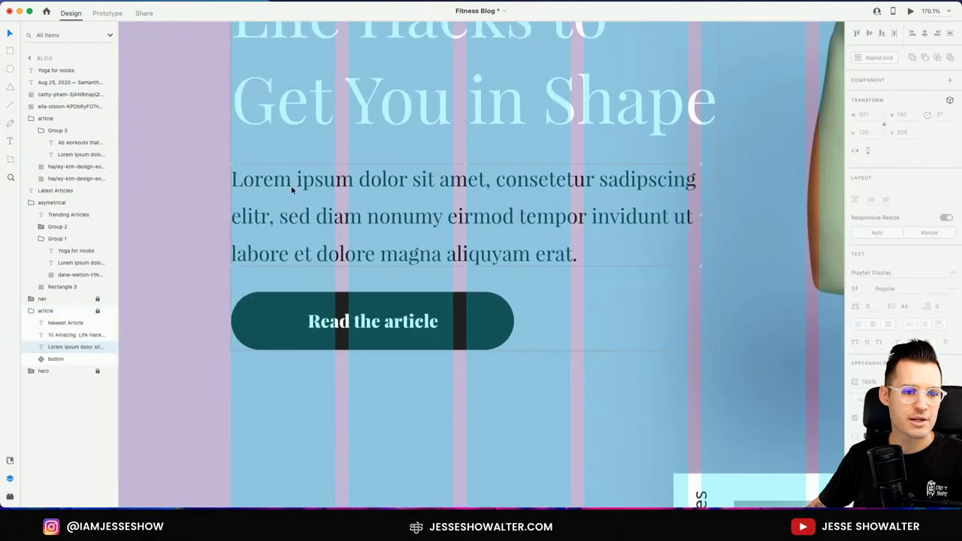
left_click(98, 311)
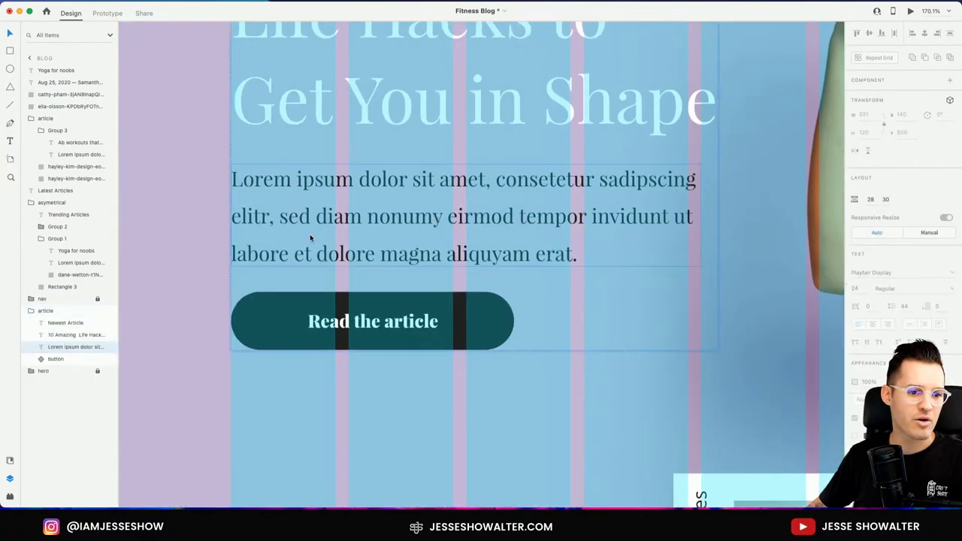
left_click(260, 214)
scroll(362, 238, "down", 10)
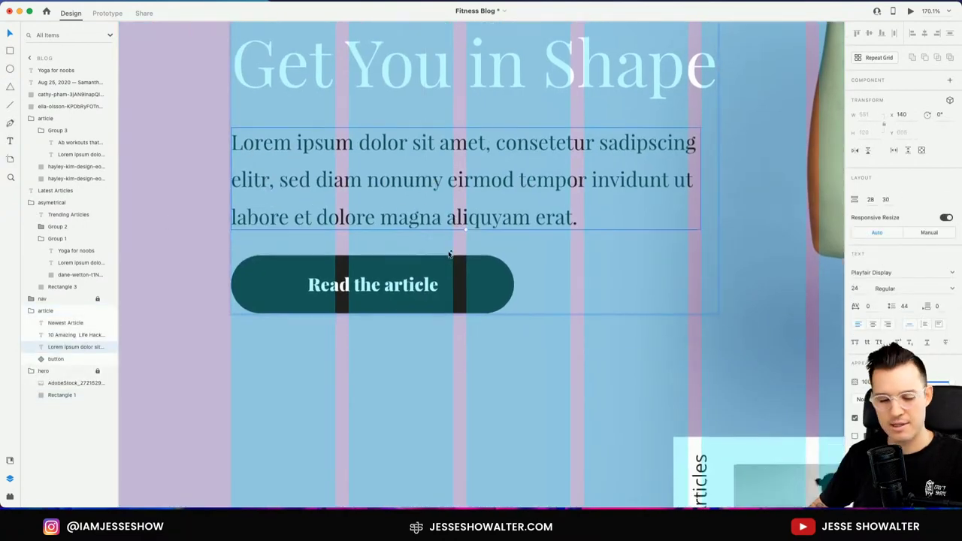
scroll(353, 188, "right", 10)
- Paste the paragraph under the Yoga for noobs byline and narrow it to 398 wide, four lines
left_click(360, 180)
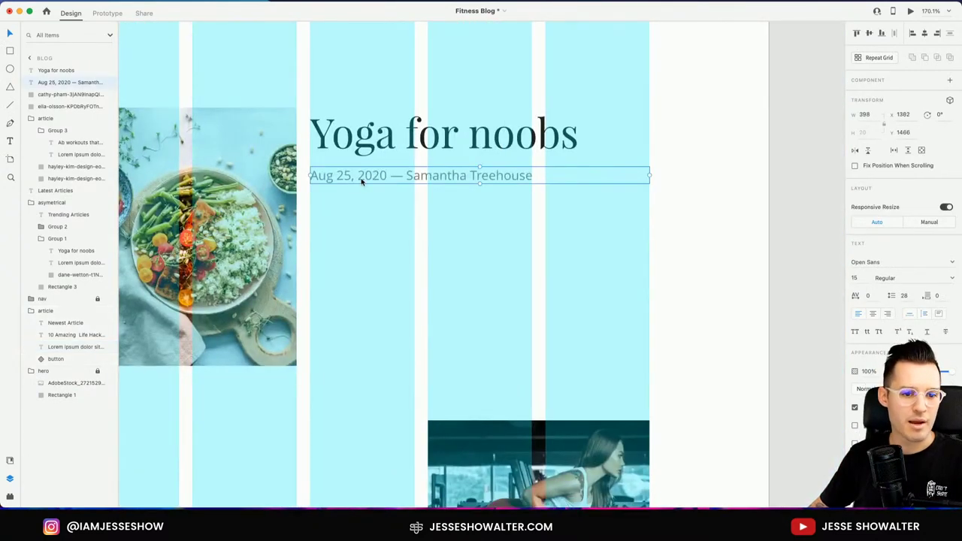
type("Lorem ipsum dolor sit amet, consetetur sadipscing elitr, sed diam nonumy eirmod tempor invidunt ut labore et dolore magna aliquyam erat.")
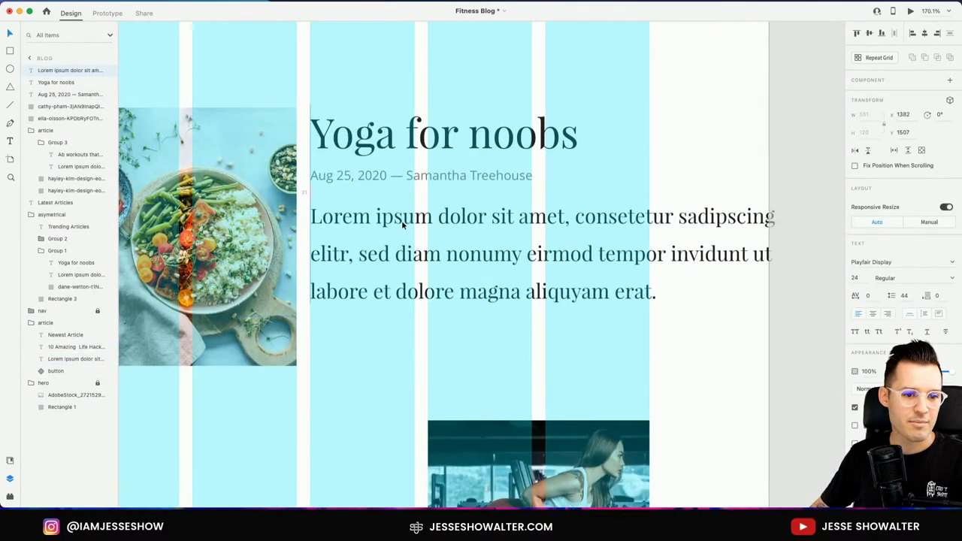
left_click(926, 314)
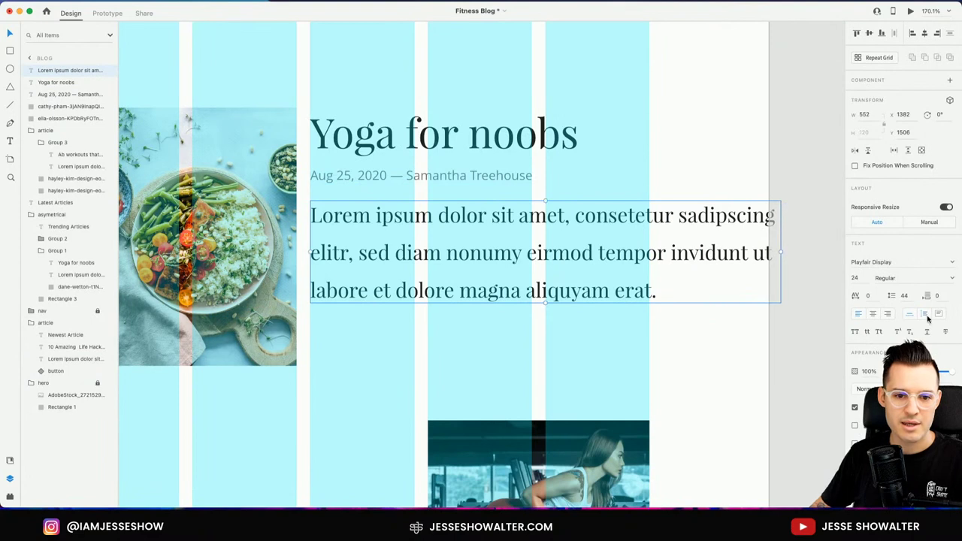
left_click_drag(780, 303, 649, 367)
left_click(698, 298)
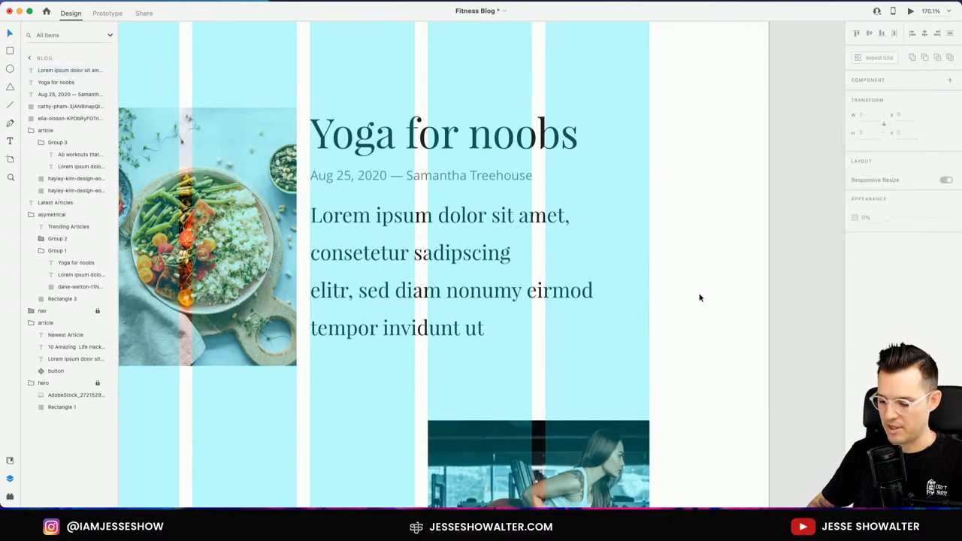
key("super+1")
- Group the Yoga for noobs title, date and paragraph, and copy the group beside the lower gym photo
left_click(624, 239)
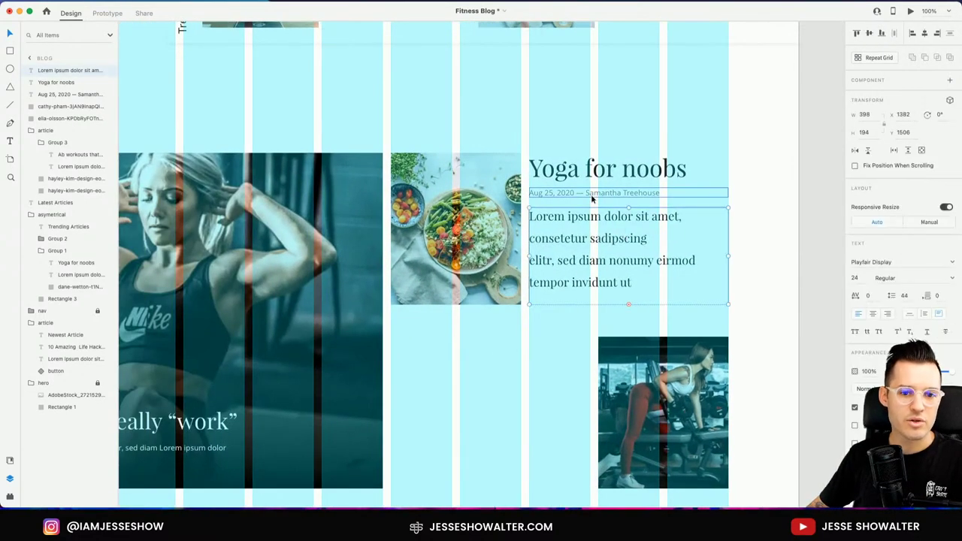
left_click(591, 194, "shift")
left_click(591, 178, "shift")
key("super+g")
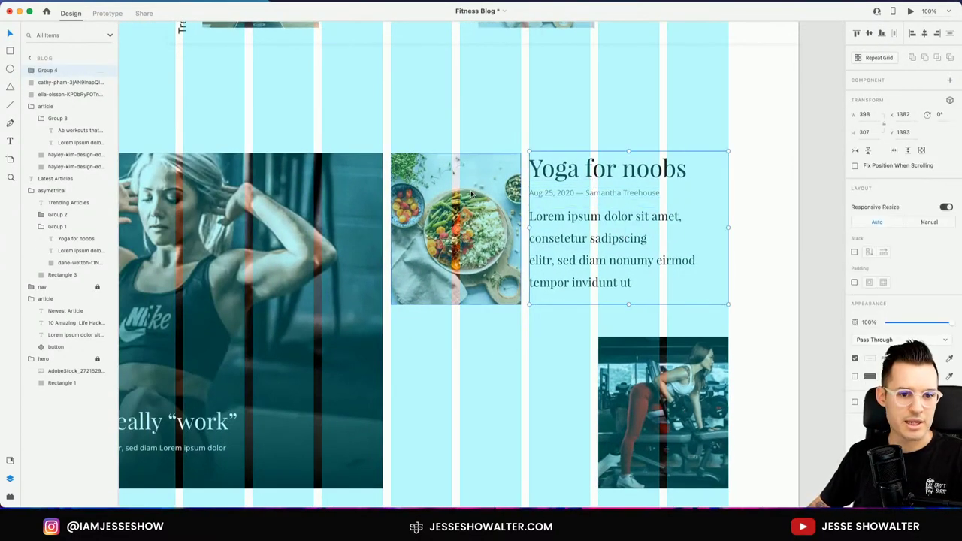
left_click_drag(584, 219, 448, 398)
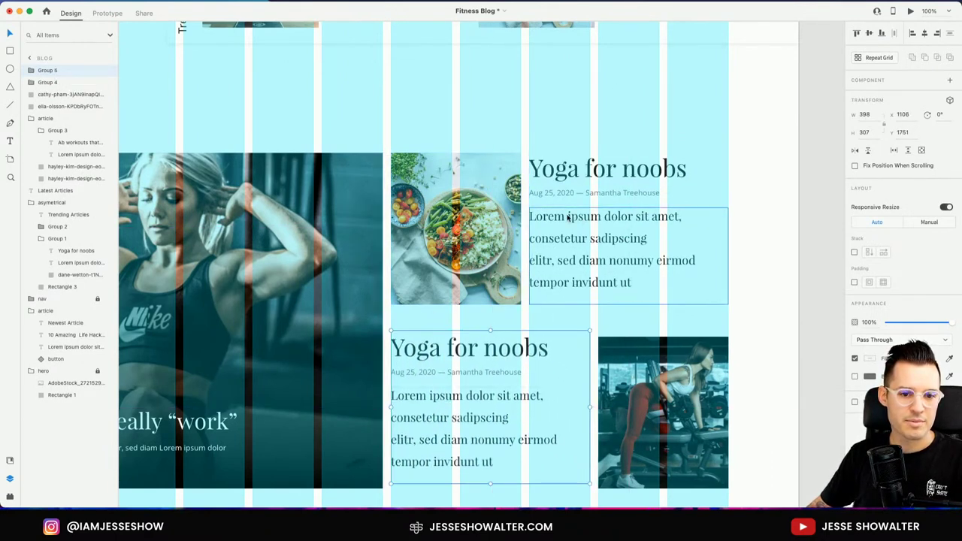
- Retitle the upper card 'Keto revealed' and the copied card 'Tricep Day', then hide the layout grid
double_click(581, 174)
double_click(581, 174)
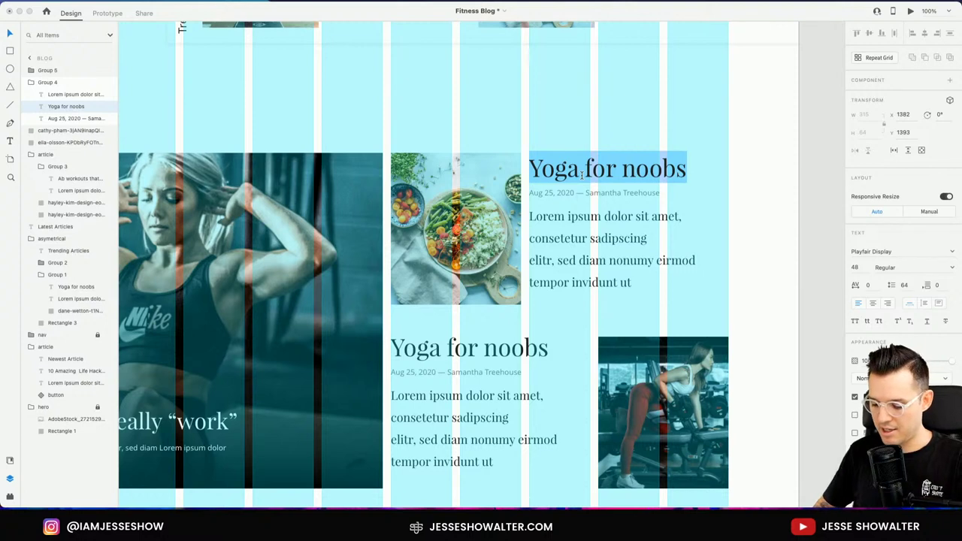
type("Keto")
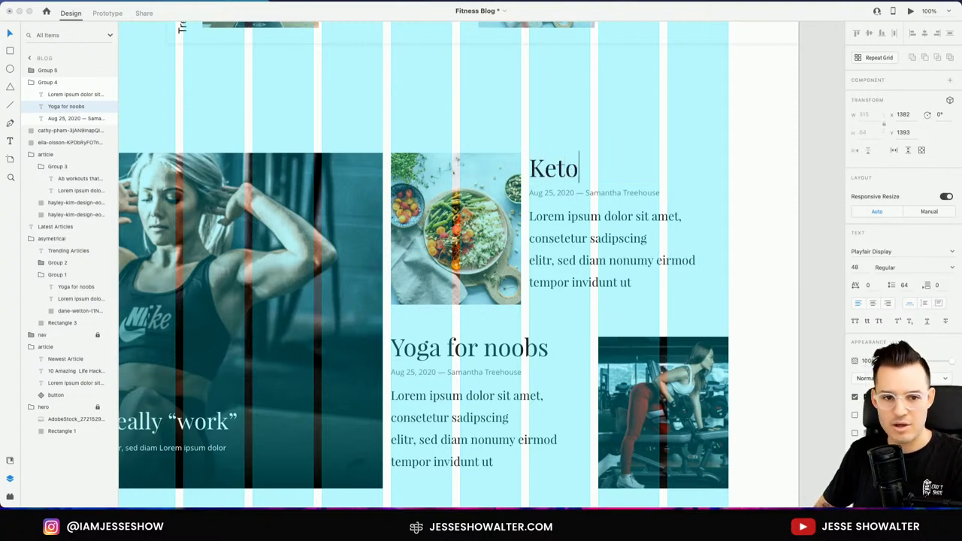
type(" revealed")
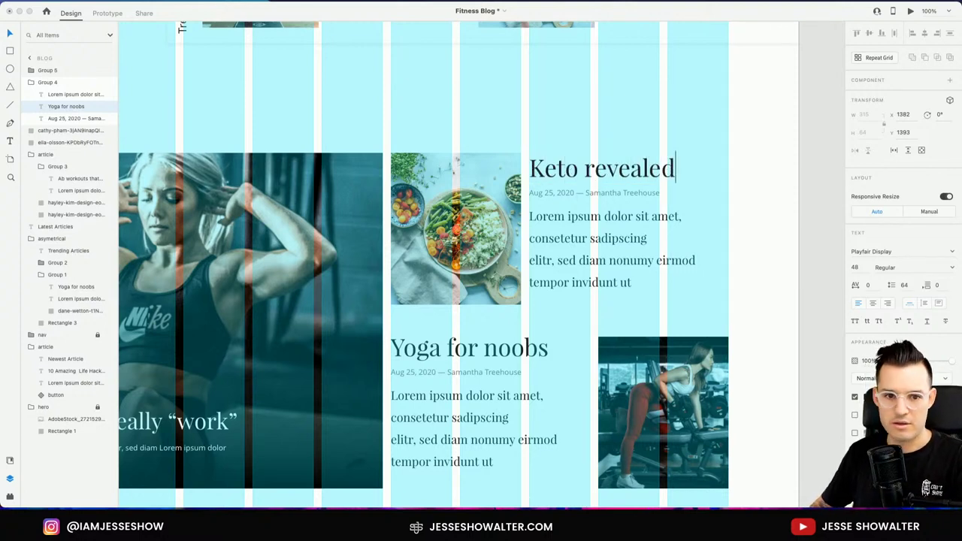
key("Escape")
double_click(520, 351)
double_click(520, 351)
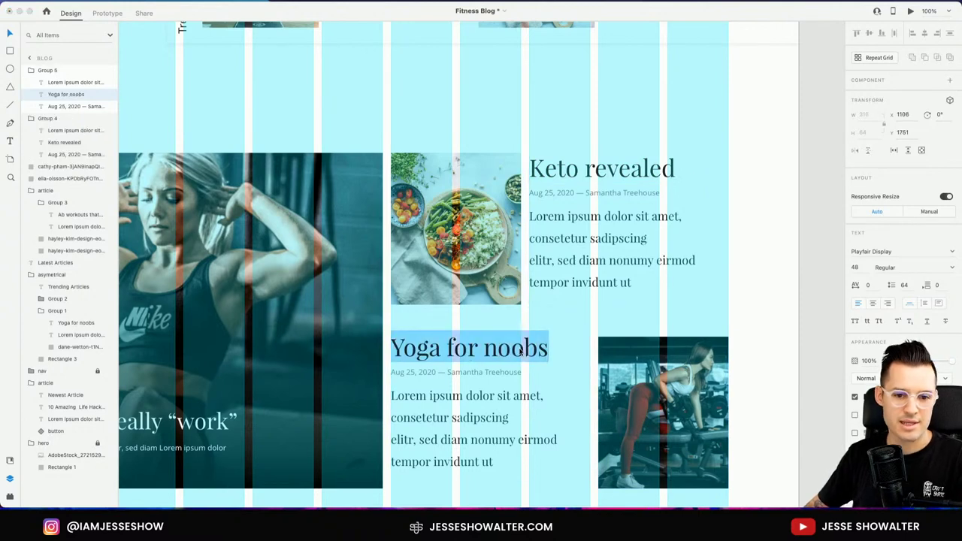
type("Tricep ")
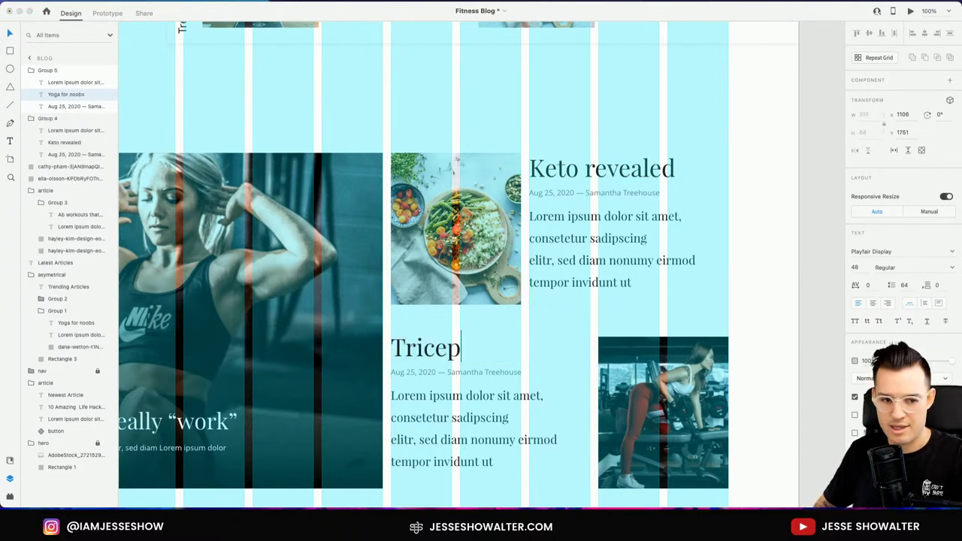
type("Day")
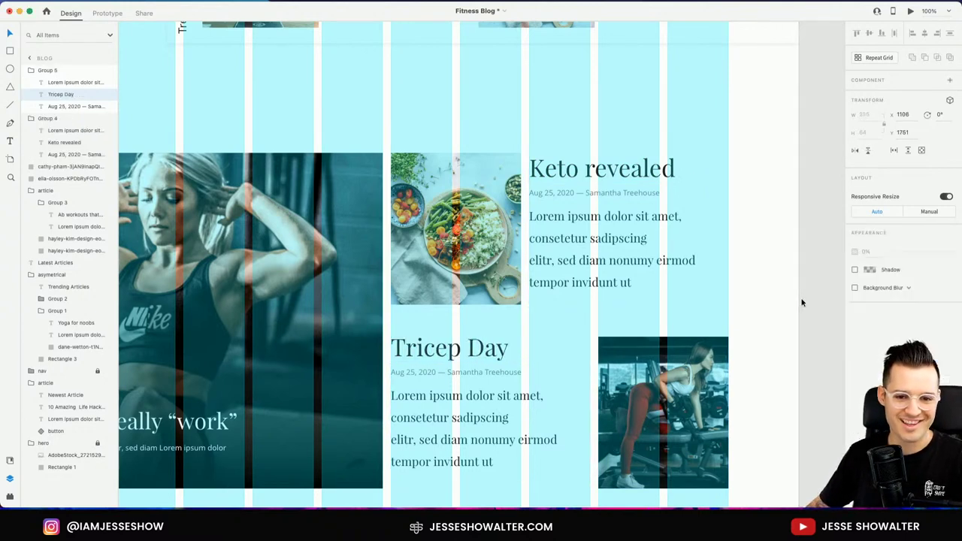
left_click(802, 302)
key("super+shift+apostrophe")
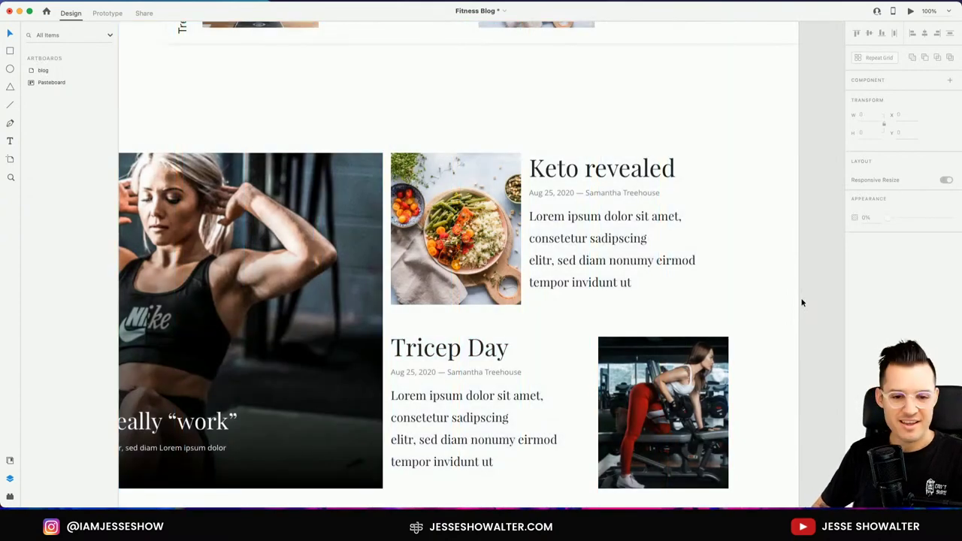
- Zoom to 75% on the Latest Articles section and show the layout grid again
key("super+minus")
key("super+minus")
key("super+equal")
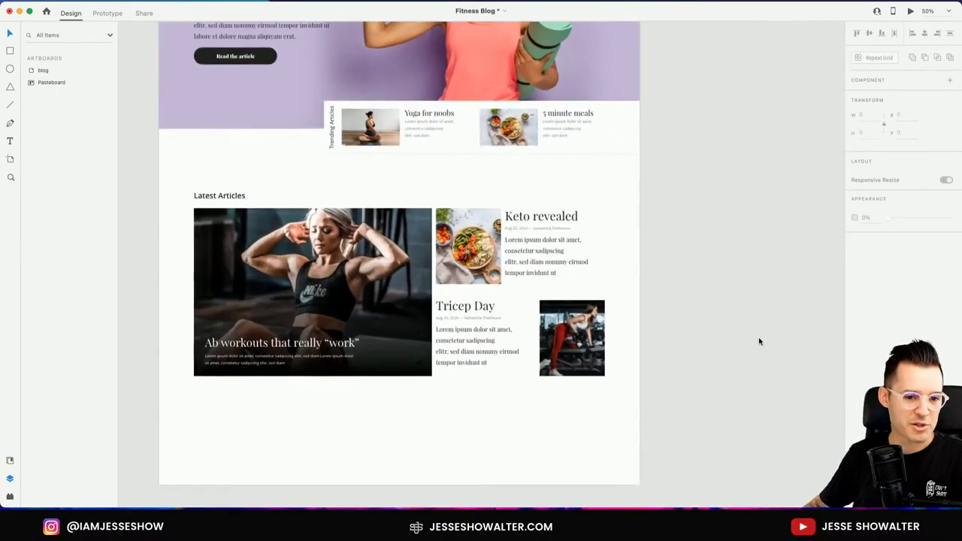
key("super+equal")
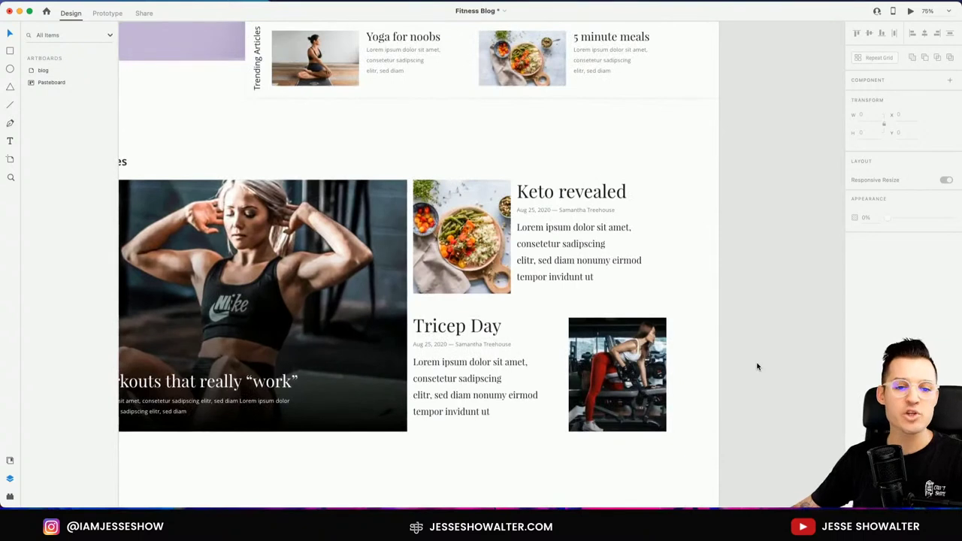
scroll(774, 316, "left", 3)
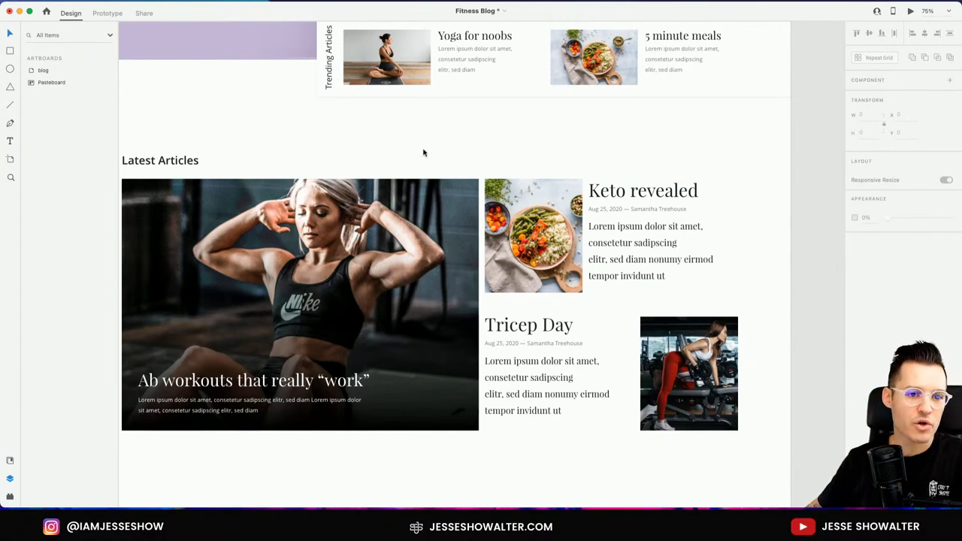
left_click_drag(423, 150, 483, 134)
key("super+shift+apostrophe")
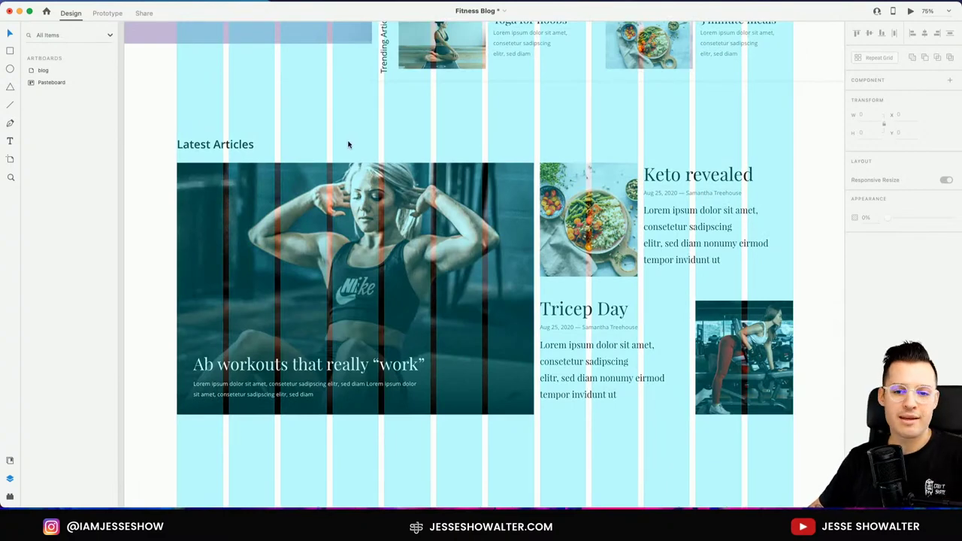
- Set the blog artboard's layout grid gutter width to 40, making columns 100 wide
scroll(352, 144, "up", 10)
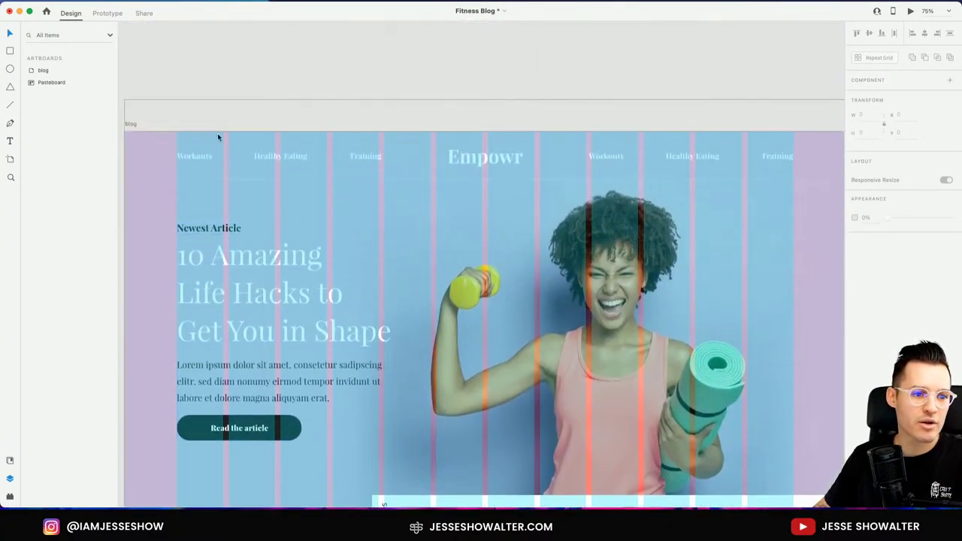
left_click(137, 127)
scroll(400, 183, "down", 10)
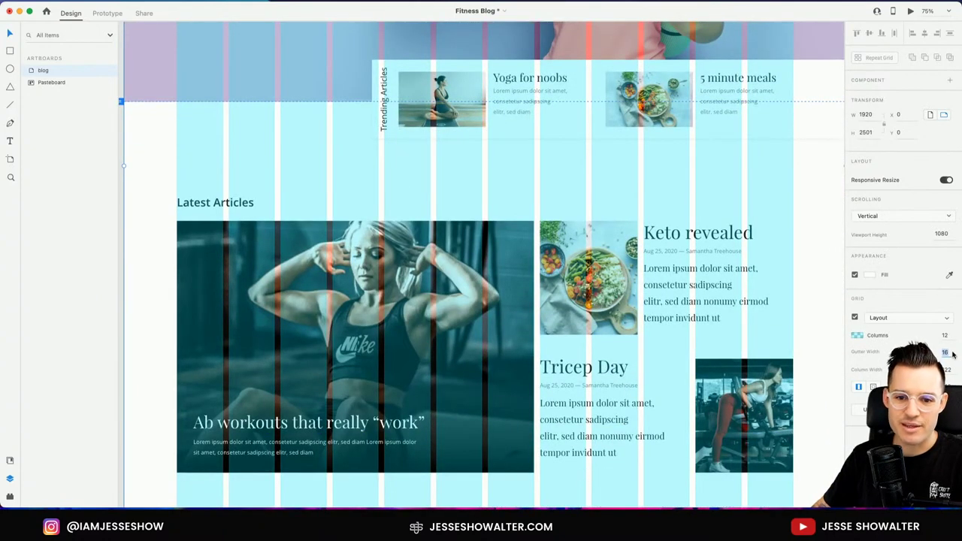
type("40")
key("Return")
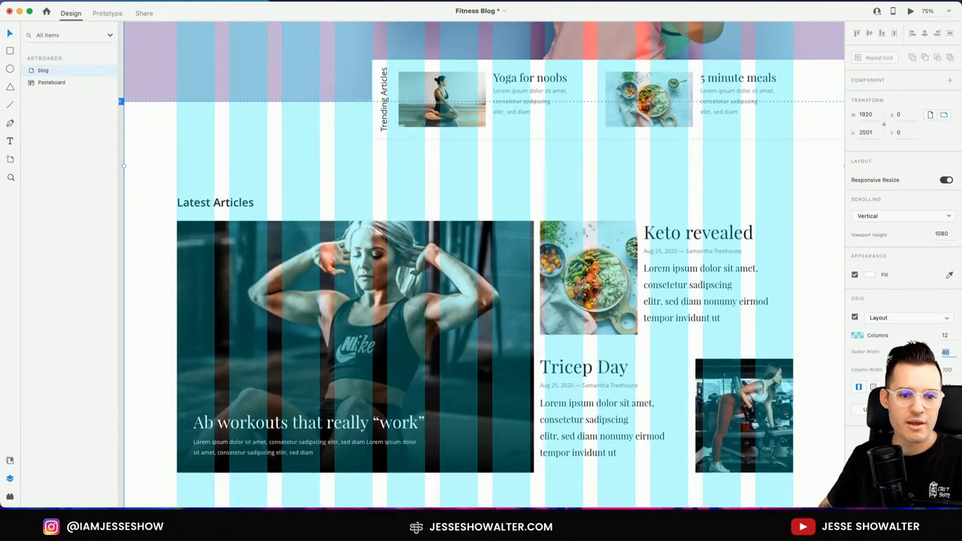
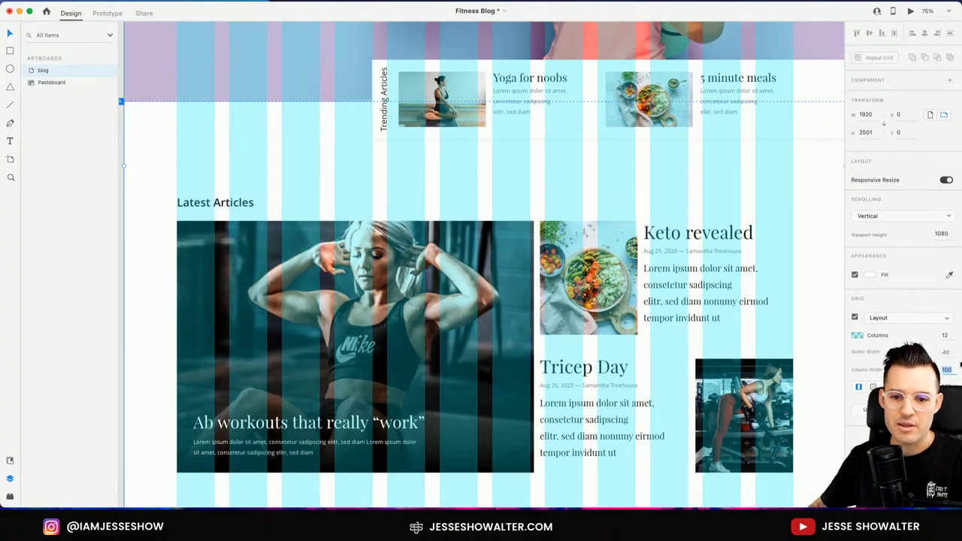
- Set the blog artboard's grid column width to 90, keeping the 51-wide gutters
type("89")
key("Return")
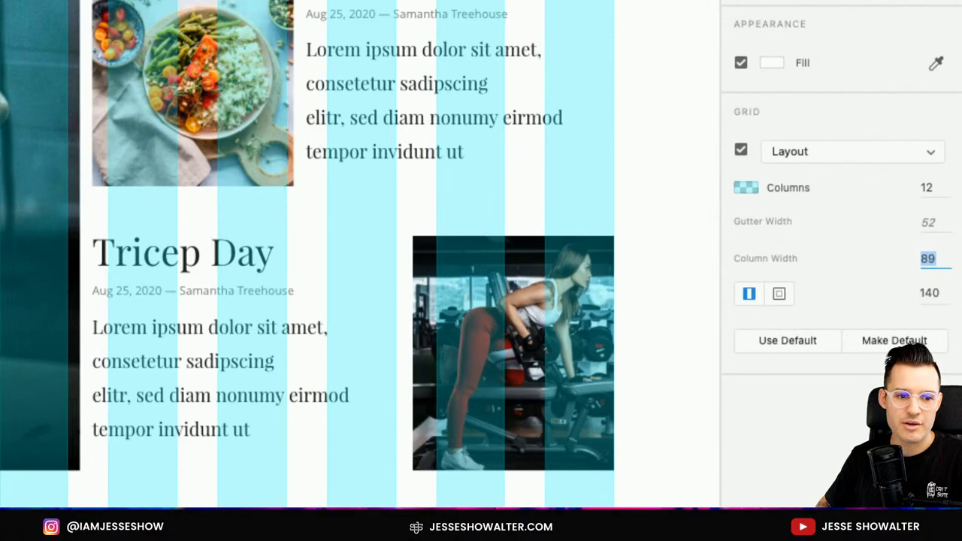
key("Up")
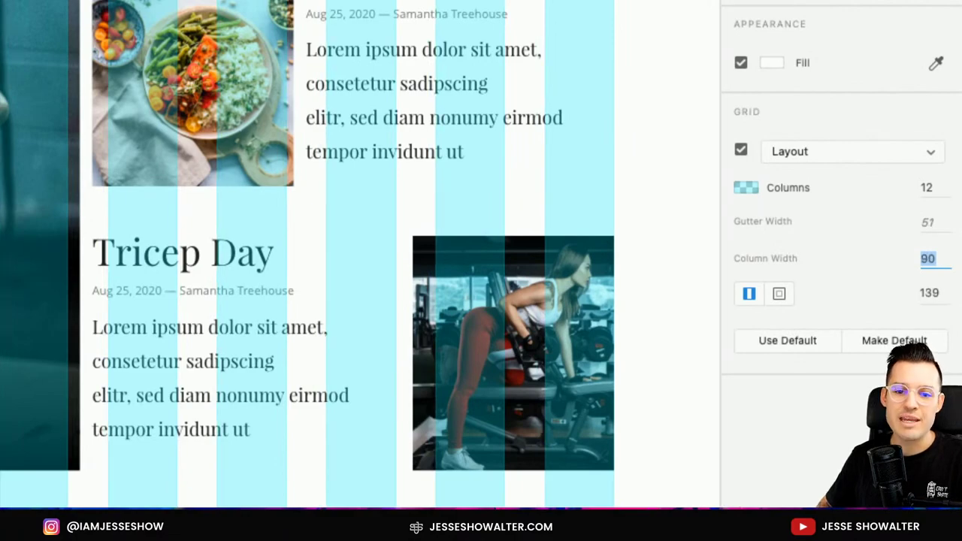
scroll(357, 255, "down", 5)
scroll(357, 255, "up", 5)
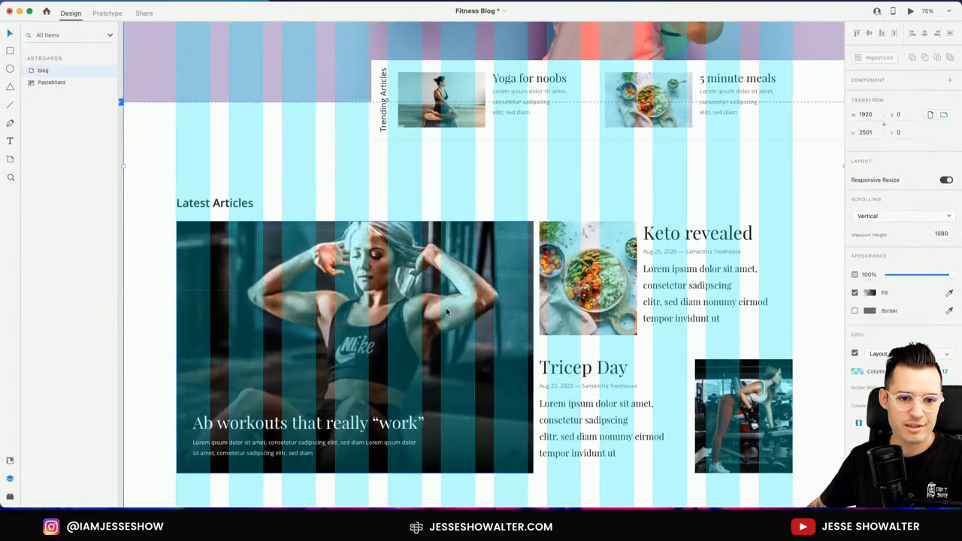
- Narrow the Ab workouts image and shift the Keto image and text onto grid columns
left_click(446, 308)
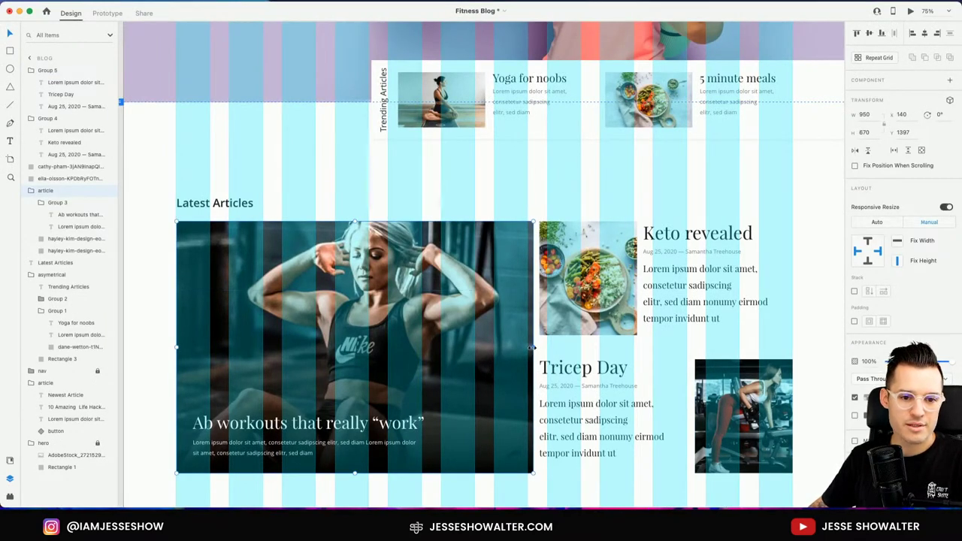
left_click_drag(531, 347, 495, 348)
left_click(594, 289)
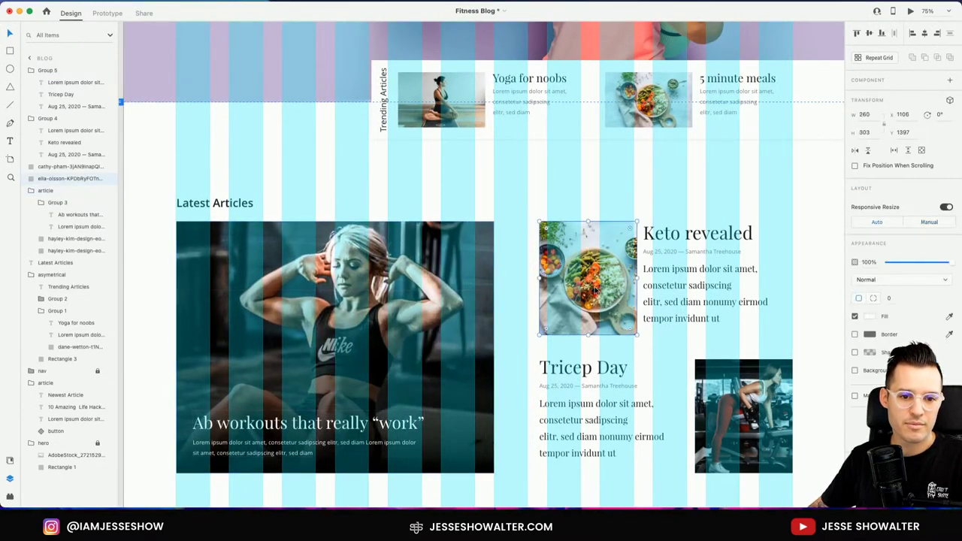
left_click_drag(595, 288, 583, 290)
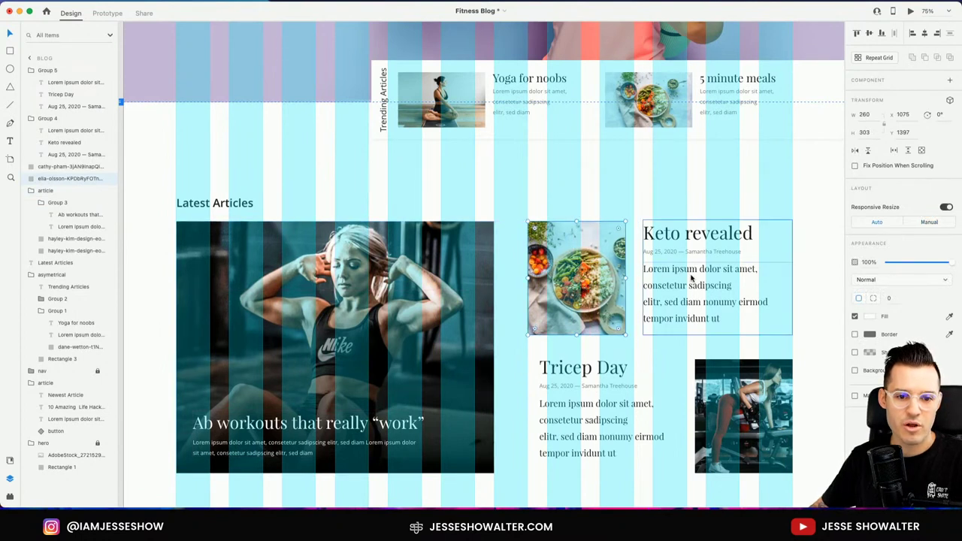
left_click_drag(682, 277, 690, 277)
- Align the Tricep Day text, resize the Keto image, and widen the gym photo to 282
left_click(617, 380)
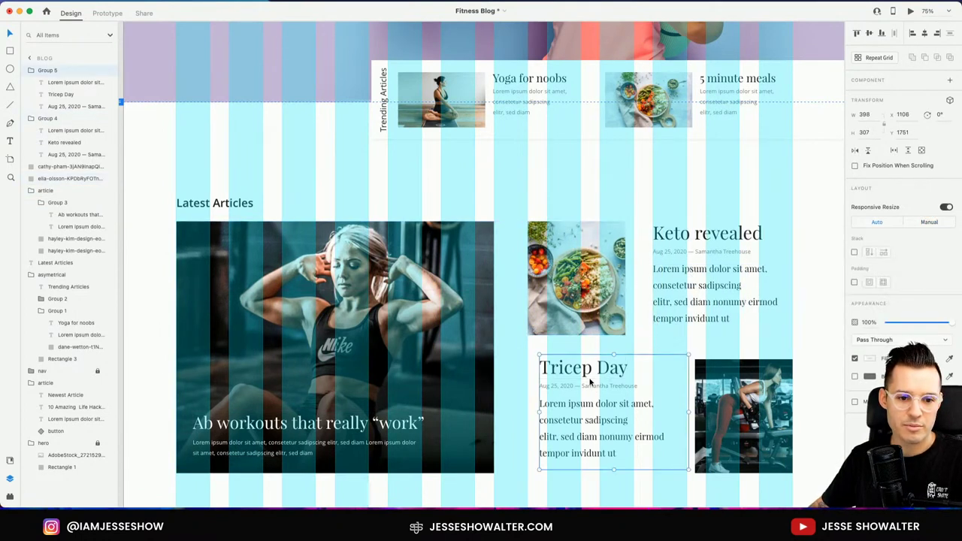
left_click_drag(588, 378, 577, 377)
left_click(621, 283)
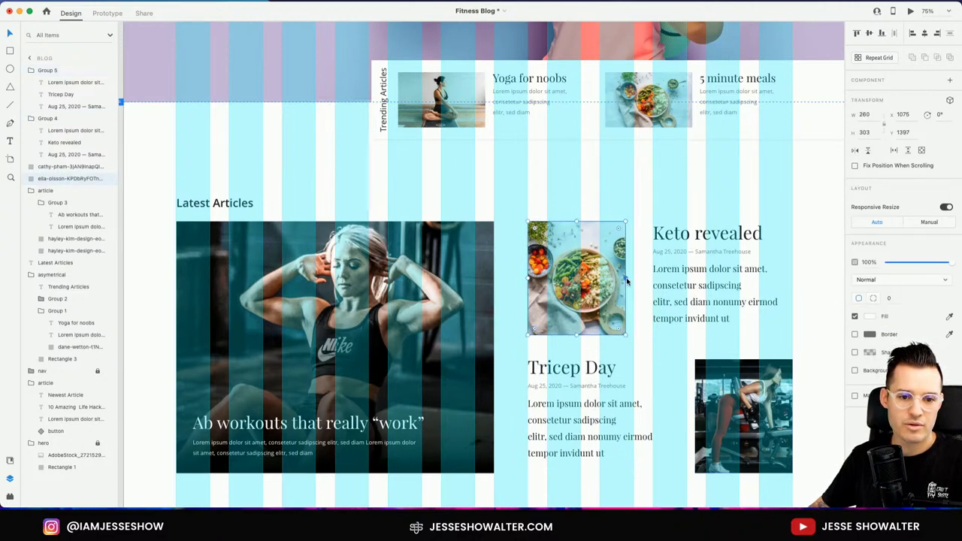
left_click_drag(629, 278, 636, 280)
left_click(704, 404)
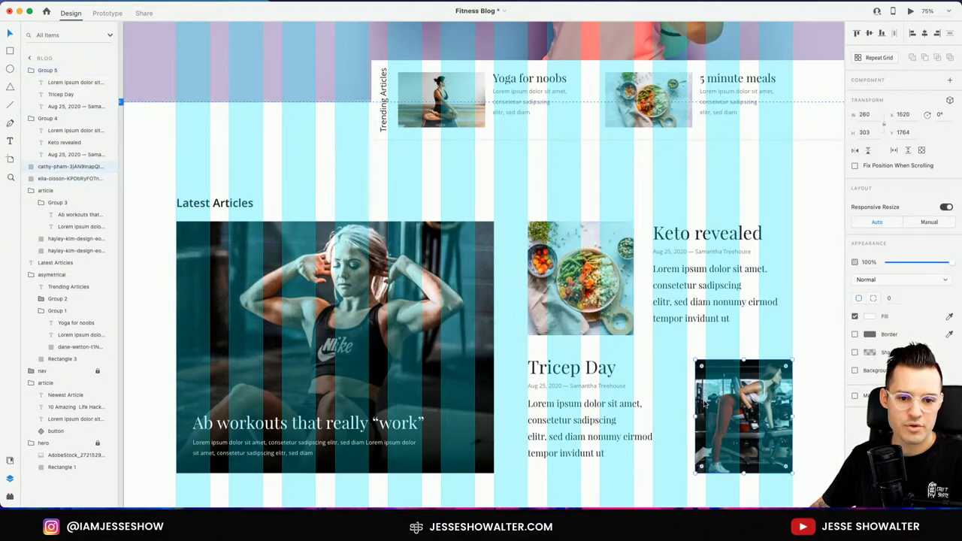
left_click_drag(695, 417, 687, 417)
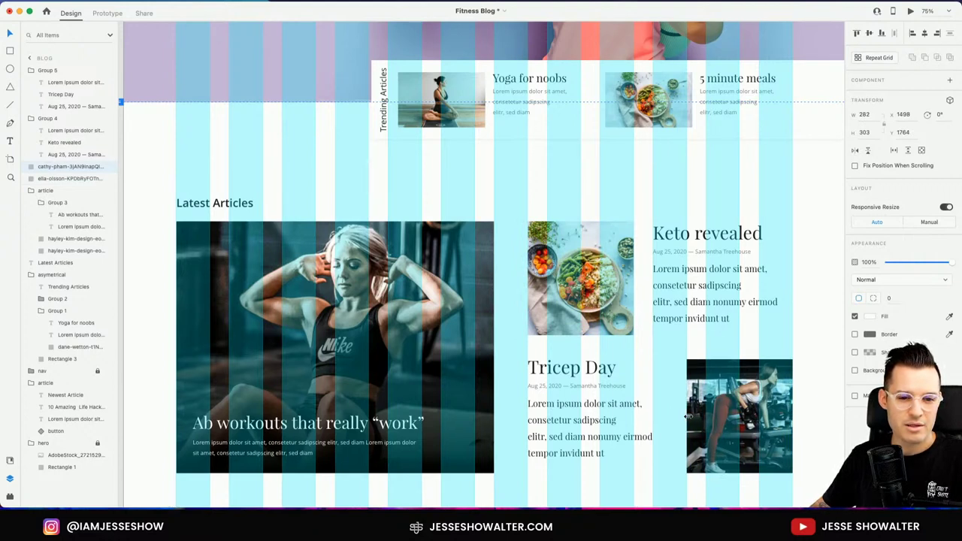
- Hide the layout grid to preview the cards, then show it again
key("super+shift+apostrophe")
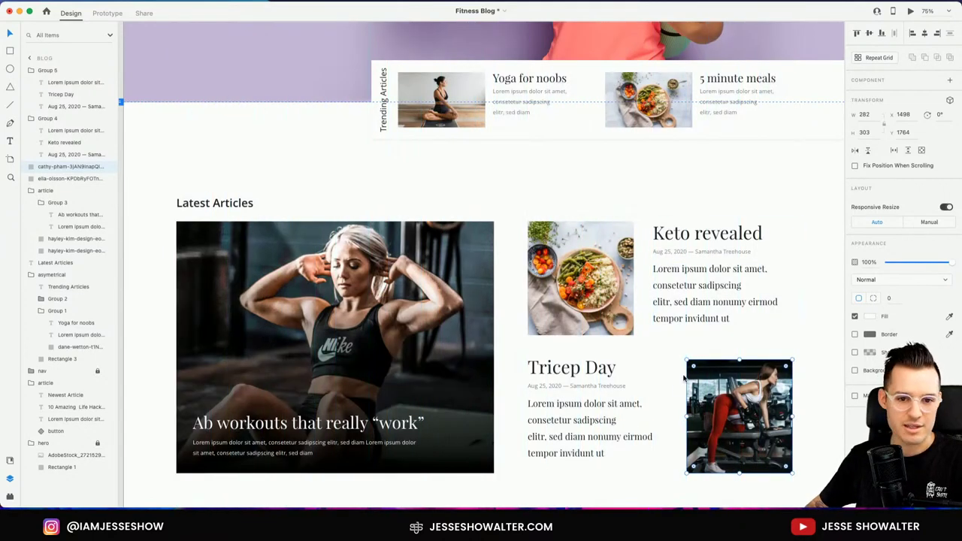
left_click(800, 387)
scroll(782, 339, "down", 5)
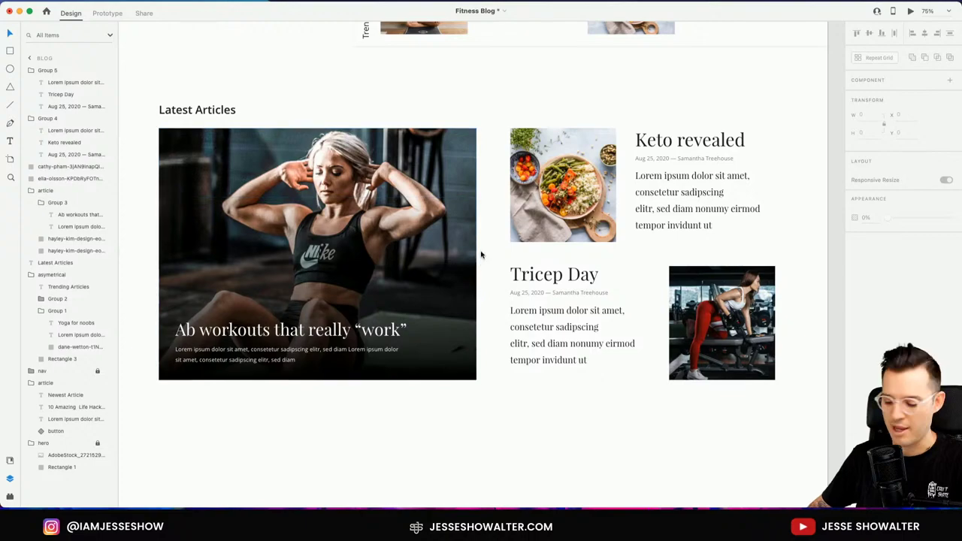
key("super+shift+apostrophe")
scroll(306, 78, "up", 10)
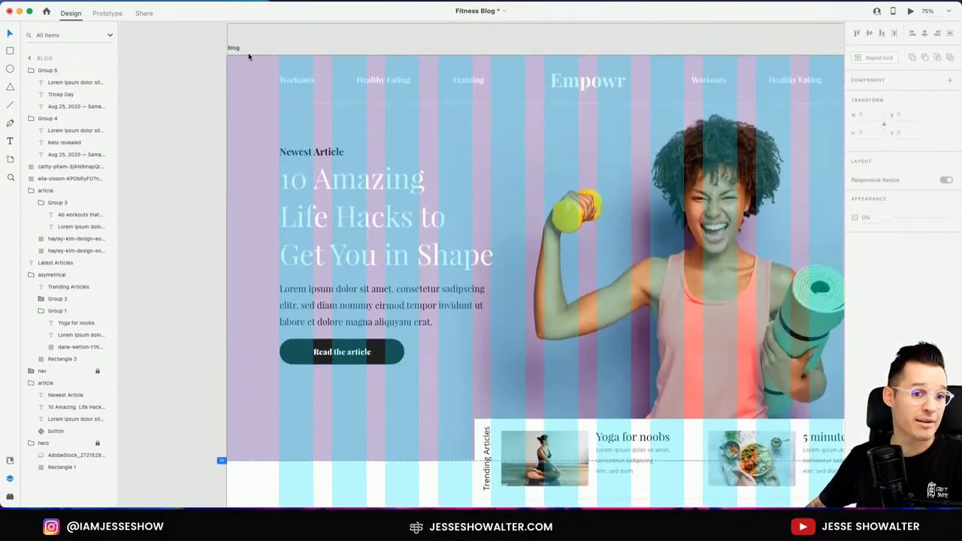
- Reduce the blog grid's gutter width from 51 to 35 and toggle the grid off and on
left_click(249, 54)
scroll(591, 273, "down", 10)
scroll(590, 273, "right", 5)
scroll(590, 273, "up", 2)
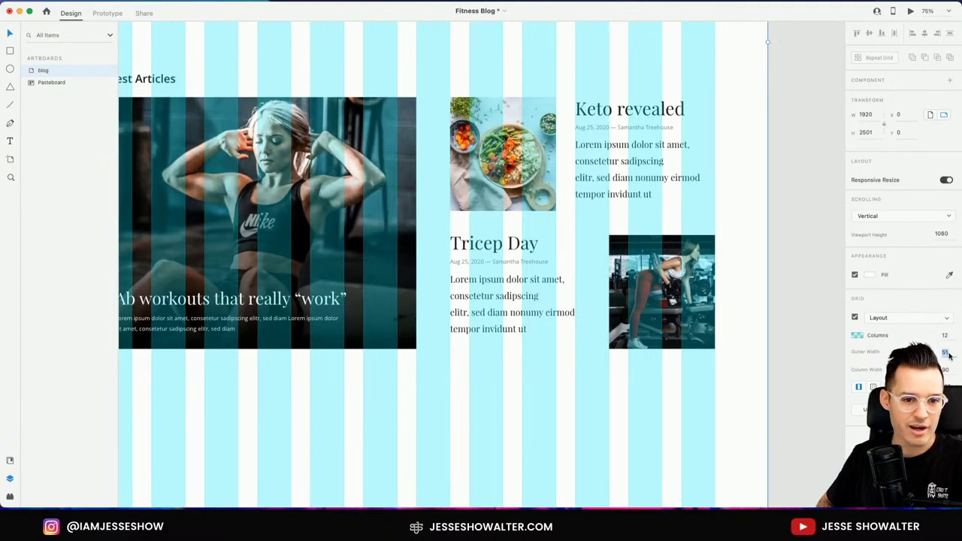
key("Down")
key("Down")
key("Down")
key("Down")
key("Down")
key("Down")
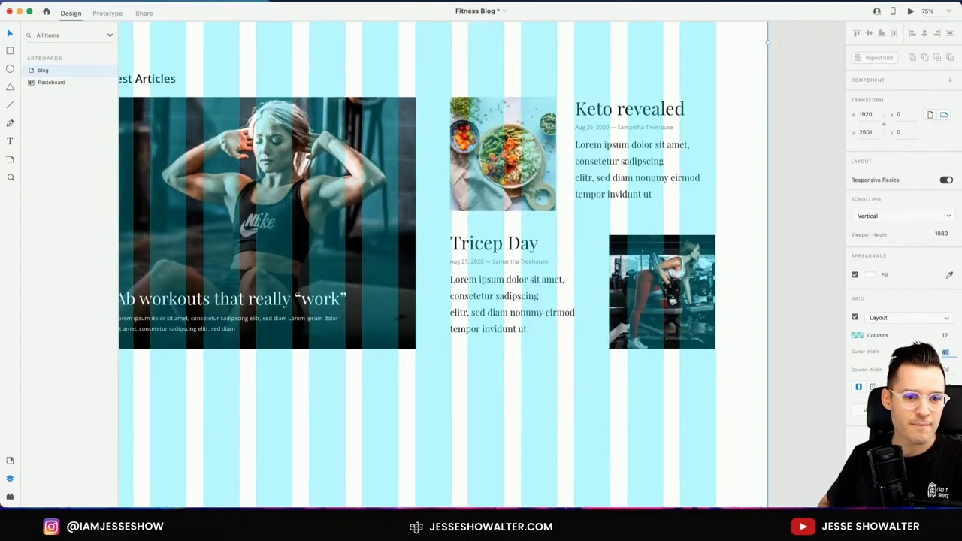
key("Down")
key("Down")
key("Down")
key("Down")
key("Down")
key("Down")
key("Down")
key("Down")
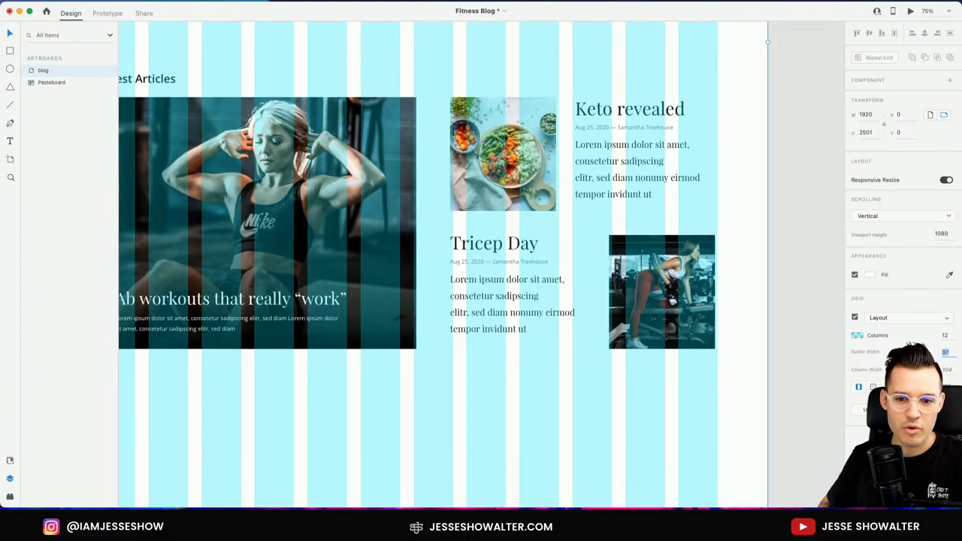
key("Down")
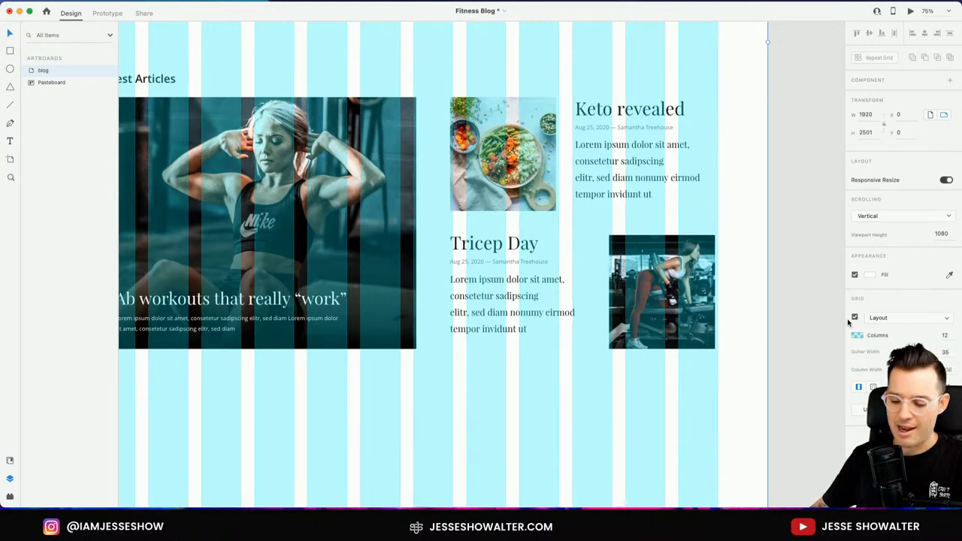
left_click(855, 318)
left_click(855, 317)
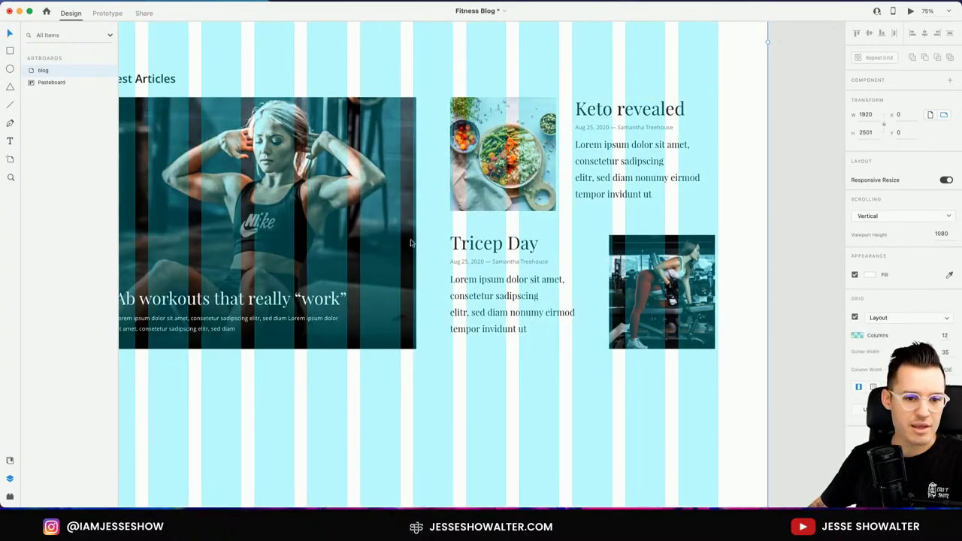
left_click(393, 302)
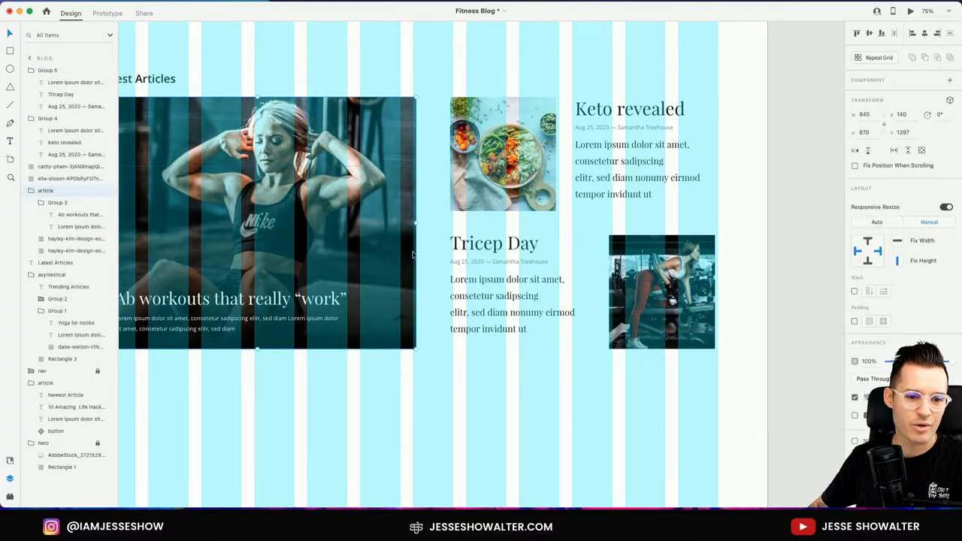
- Narrow the Ab workouts image and align the Keto and Tricep images at 388 wide
left_click_drag(416, 227, 401, 221)
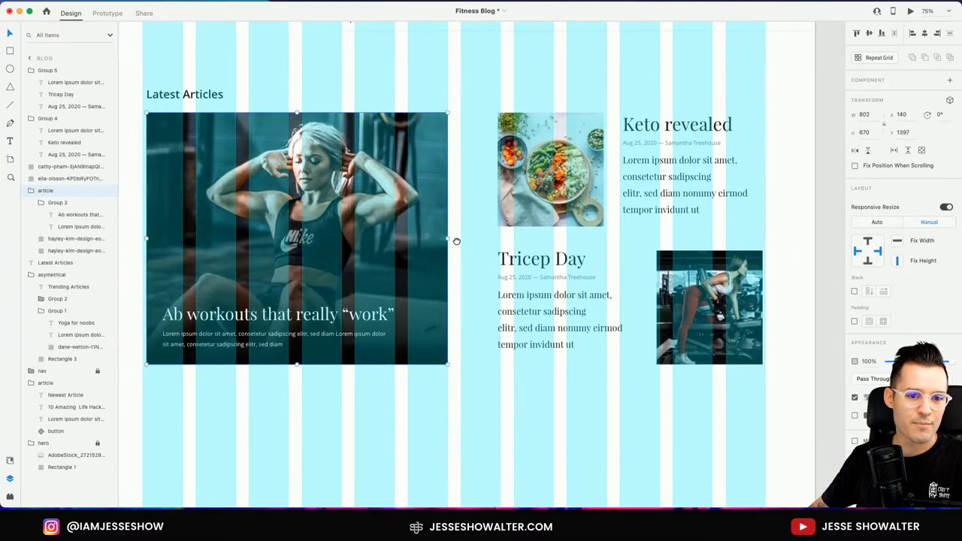
scroll(455, 240, "left", 3)
left_click_drag(518, 180, 483, 175)
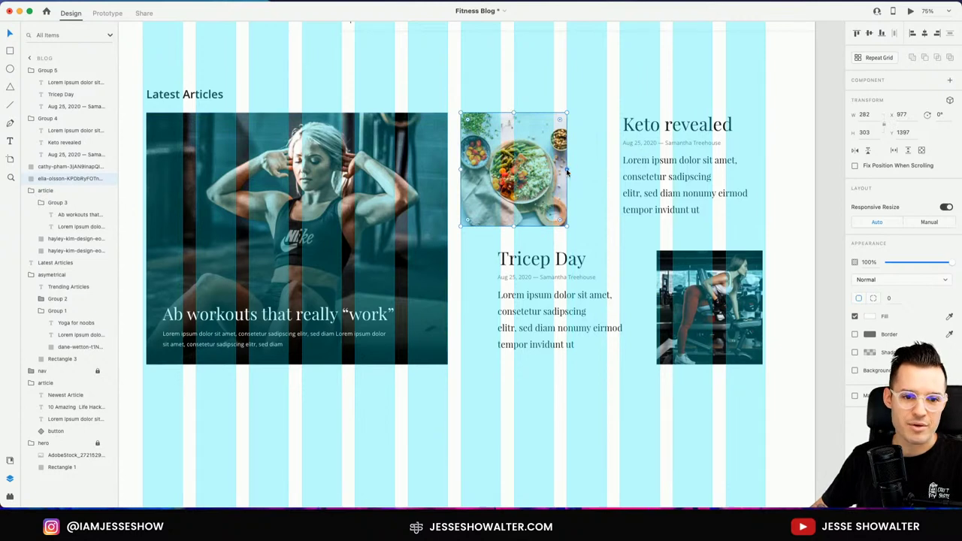
left_click_drag(567, 172, 607, 170)
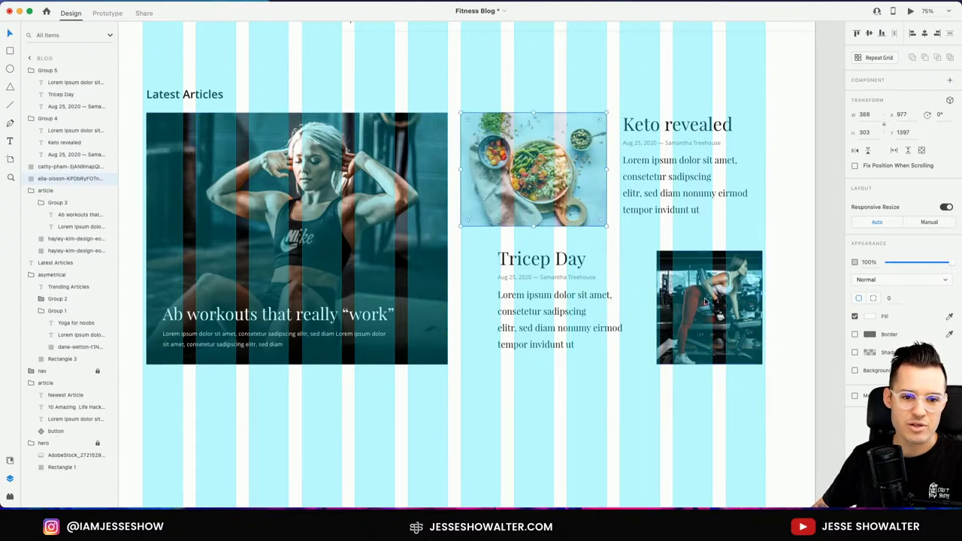
left_click_drag(705, 300, 608, 308)
left_click_drag(632, 422, 658, 295)
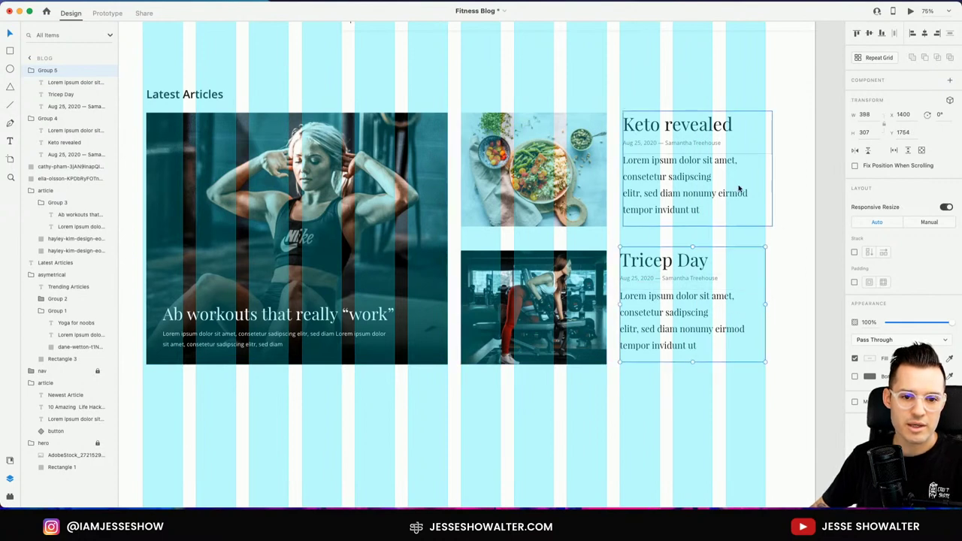
left_click_drag(737, 183, 729, 181)
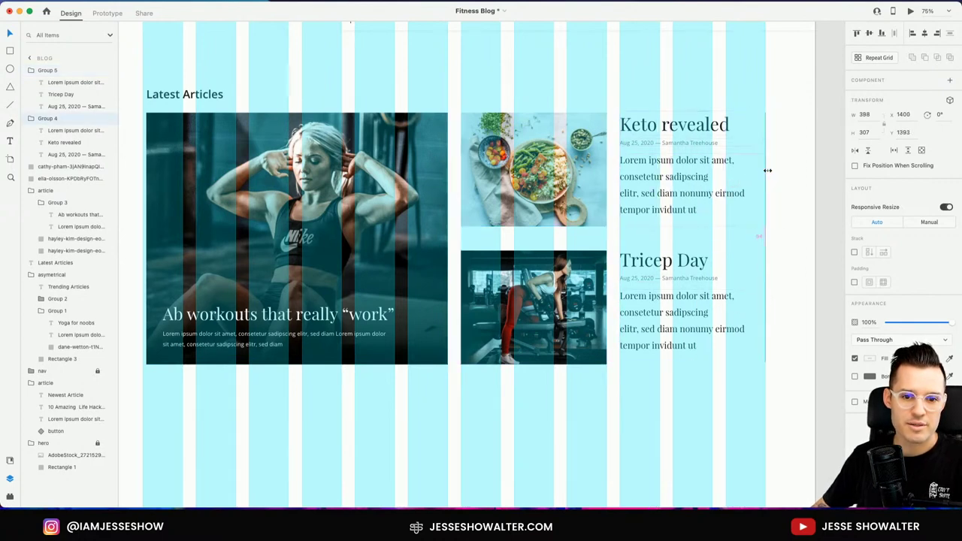
- Swap the Tricep Day card so its text sits left and the gym photo right
left_click(563, 328)
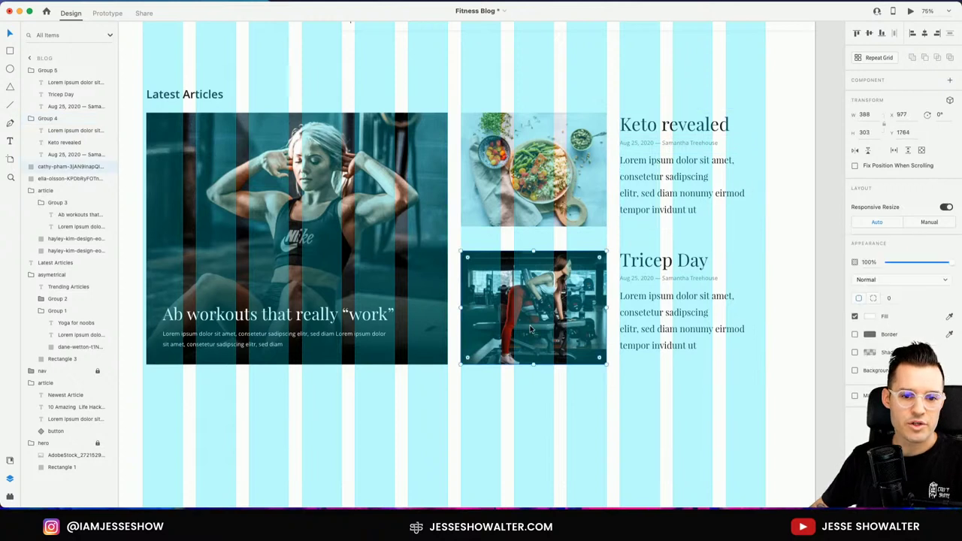
left_click_drag(530, 329, 693, 329)
key("super+z")
left_click(686, 336, "shift")
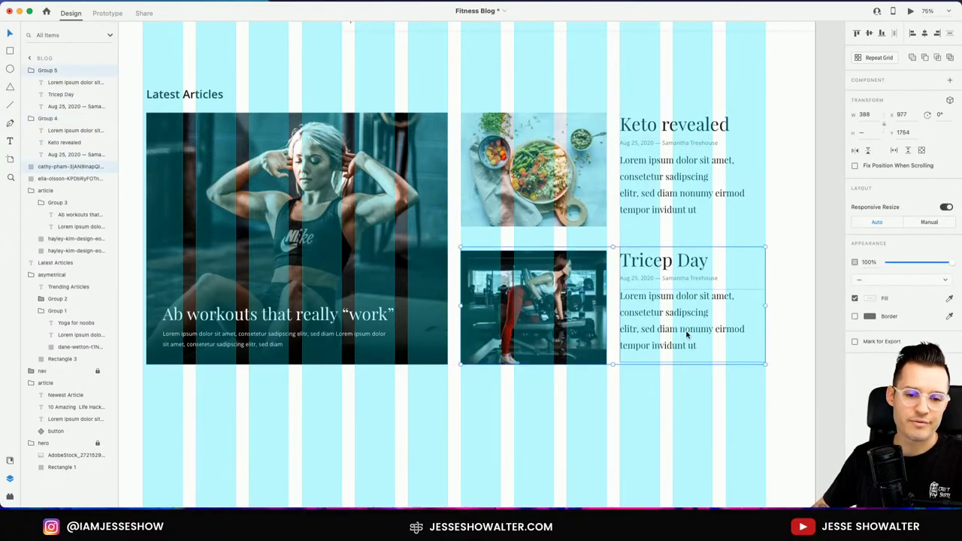
left_click_drag(654, 322, 496, 323)
left_click_drag(580, 340, 654, 348)
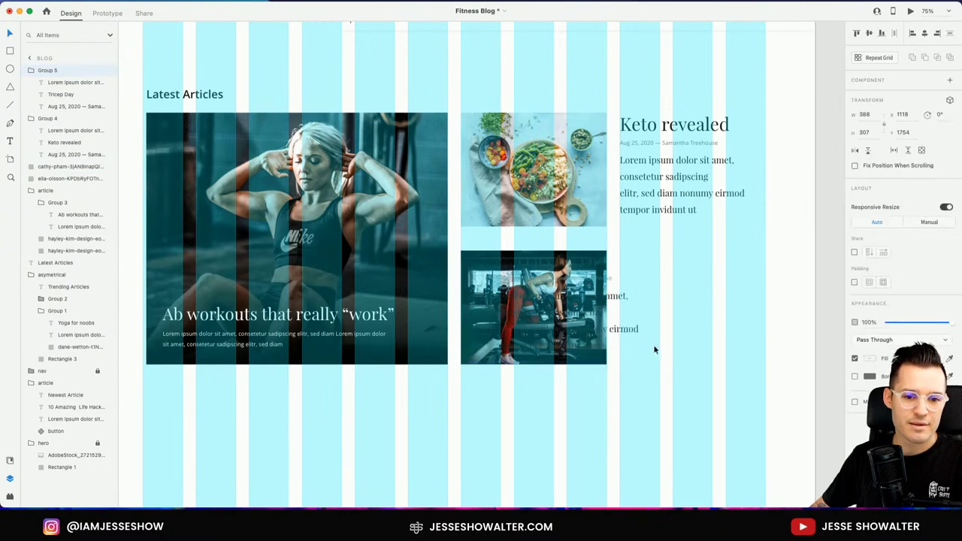
left_click_drag(499, 325, 659, 324)
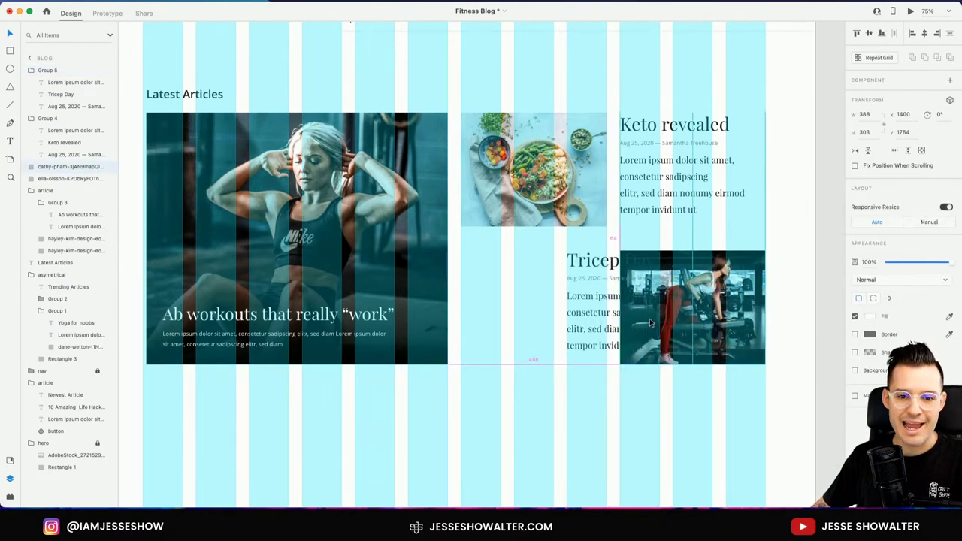
left_click_drag(594, 318, 527, 329)
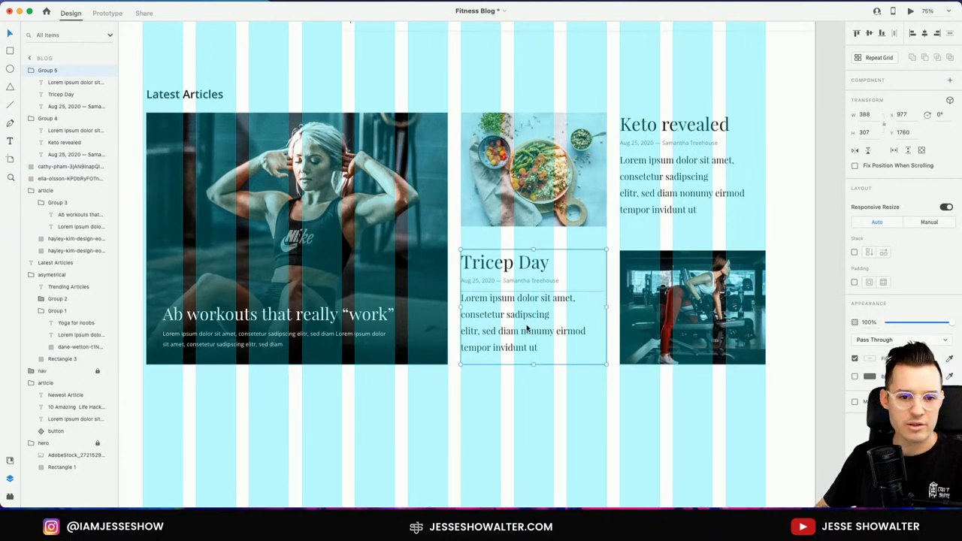
key("super+shift+apostrophe")
- Select the Tricep Day article block
left_click(581, 411)
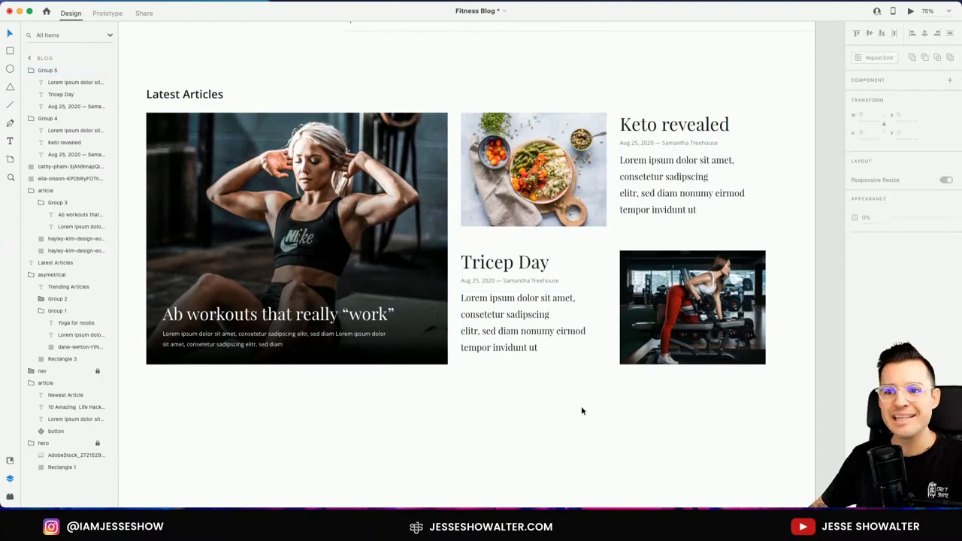
scroll(581, 412, "left", 3)
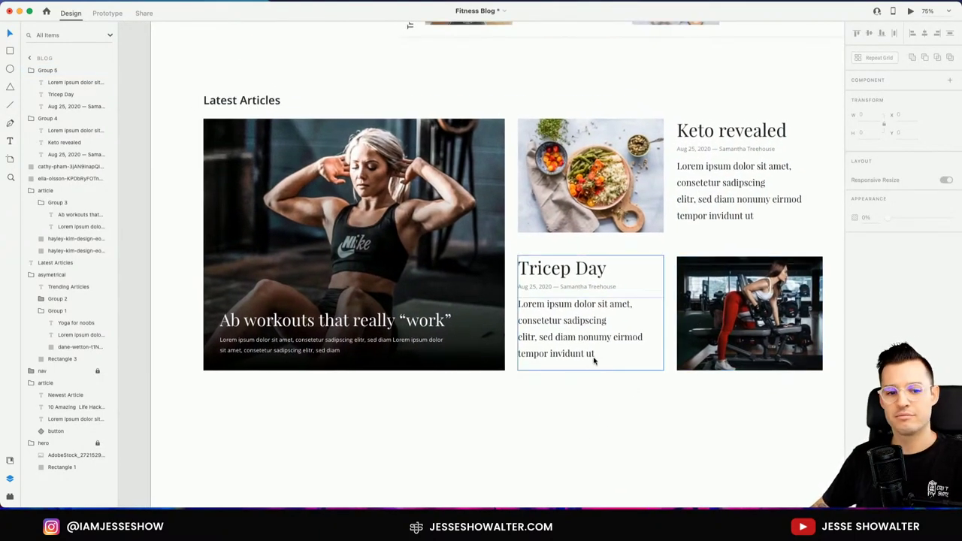
mouse_move(573, 339)
left_mouse_down()
mouse_move(574, 351)
mouse_move(575, 341)
left_mouse_up()
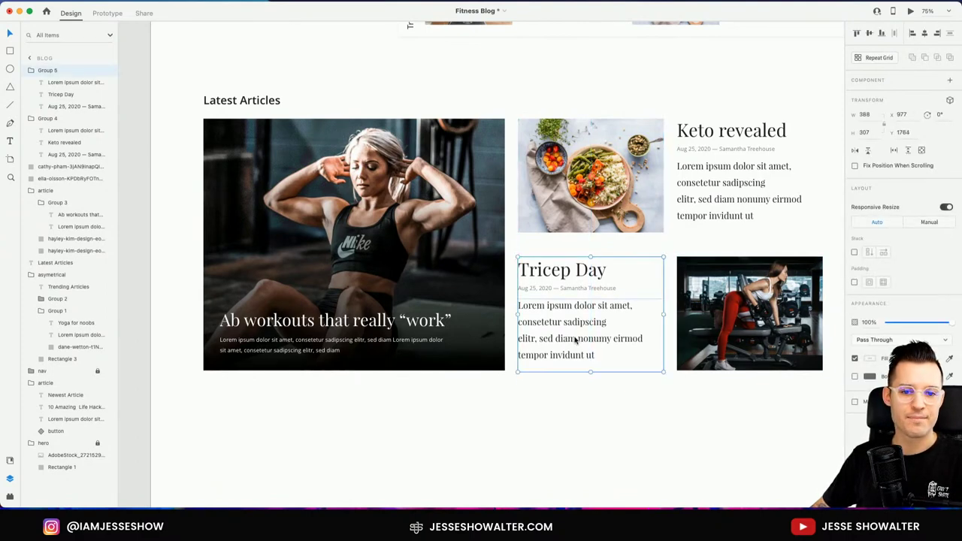
scroll(583, 344, "down", 5)
scroll(579, 343, "up", 3)
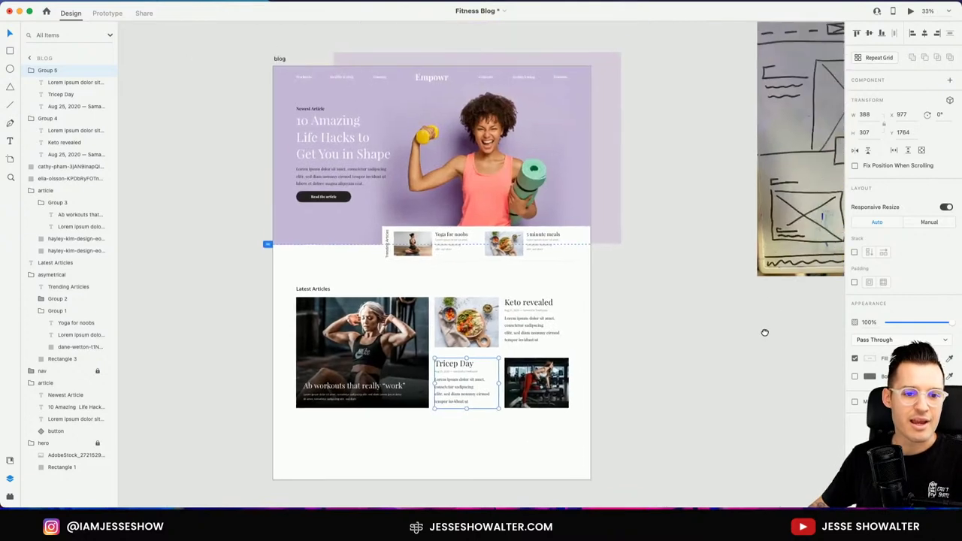
- Try different heights for the blog artboard, undoing the last change
left_click(279, 60)
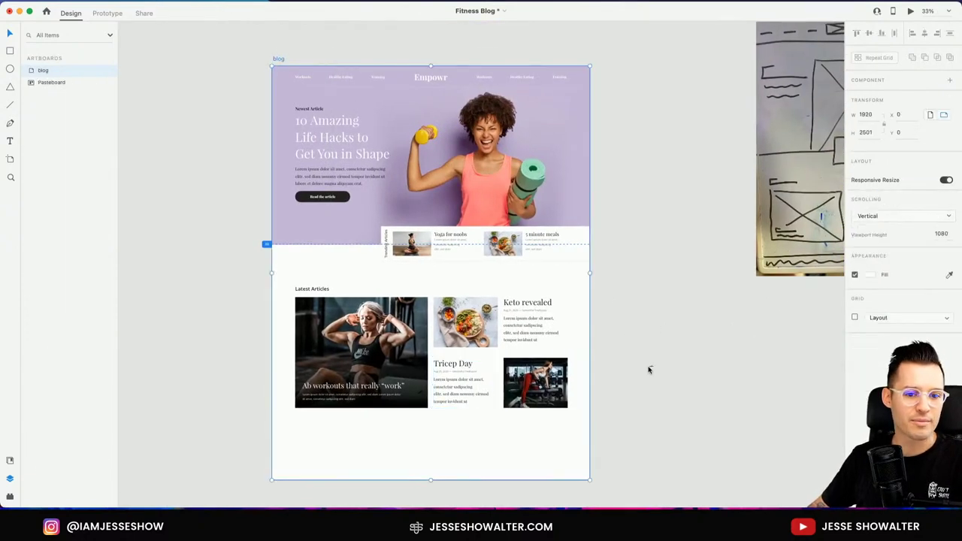
scroll(648, 368, "down", 5)
mouse_move(439, 328)
left_mouse_down()
mouse_move(454, 456)
mouse_move(455, 328)
left_mouse_up()
left_click_drag(669, 286, 667, 303)
scroll(653, 377, "up", 4)
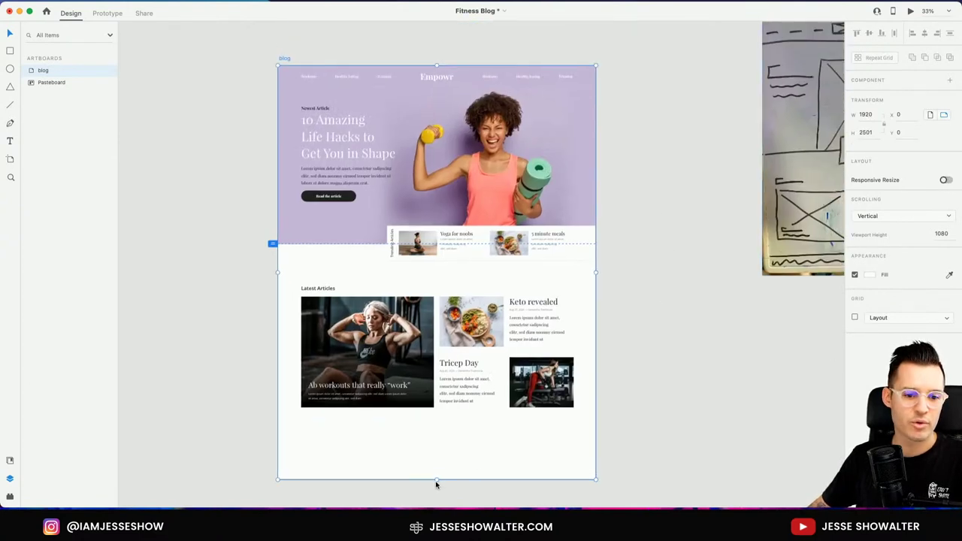
left_click_drag(436, 480, 456, 486)
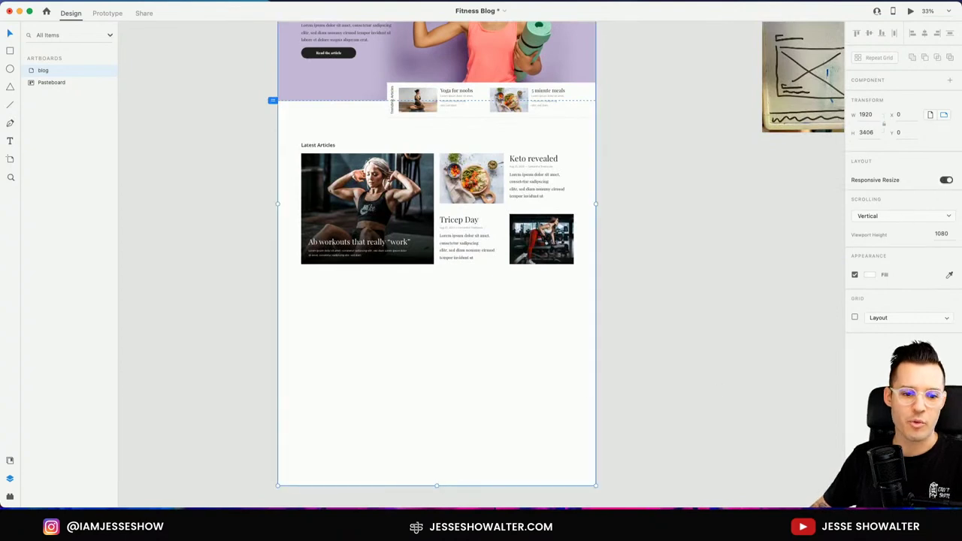
left_click_drag(437, 485, 457, 366)
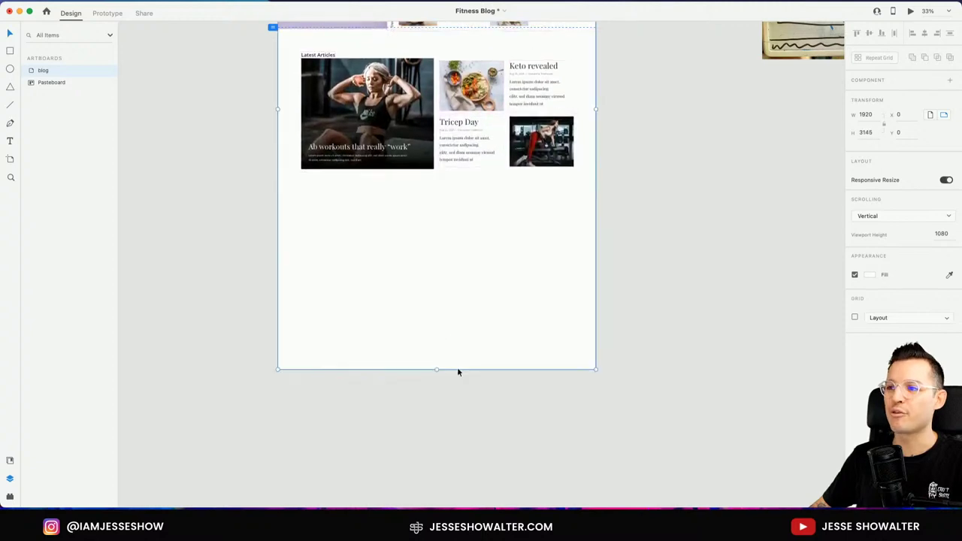
key("super+z")
scroll(662, 343, "up", 4)
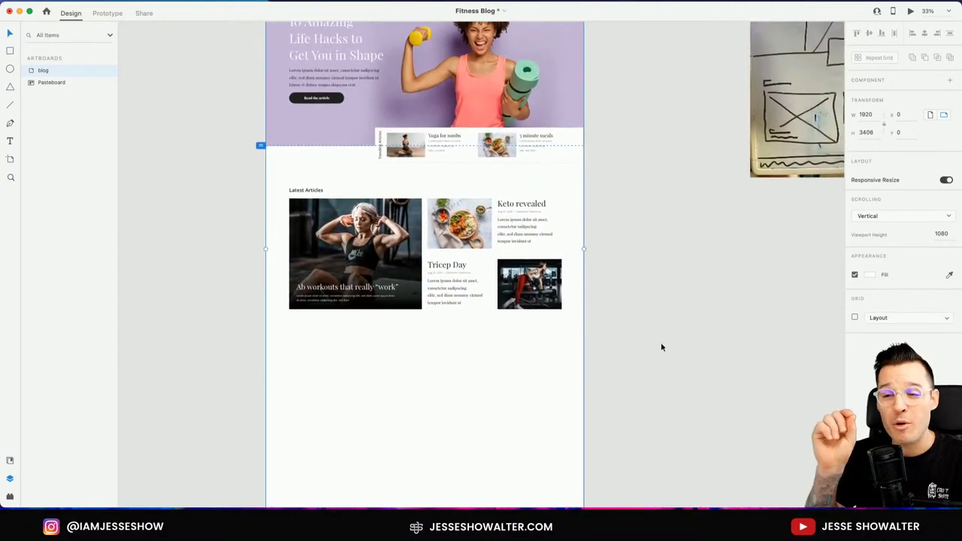
- Resize the blog artboard to 2872 pixels tall
left_click(653, 345)
scroll(650, 330, "down", 2)
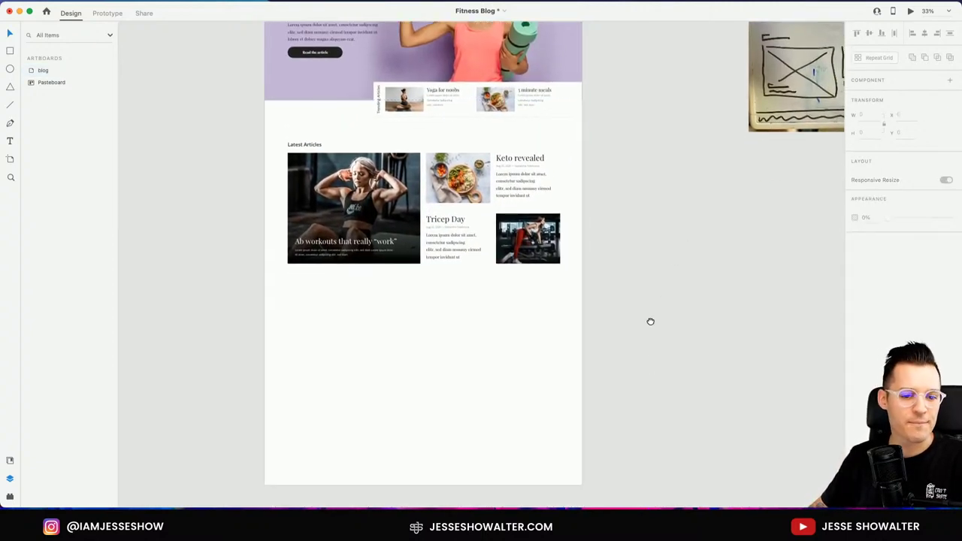
scroll(319, 91, "up", 5)
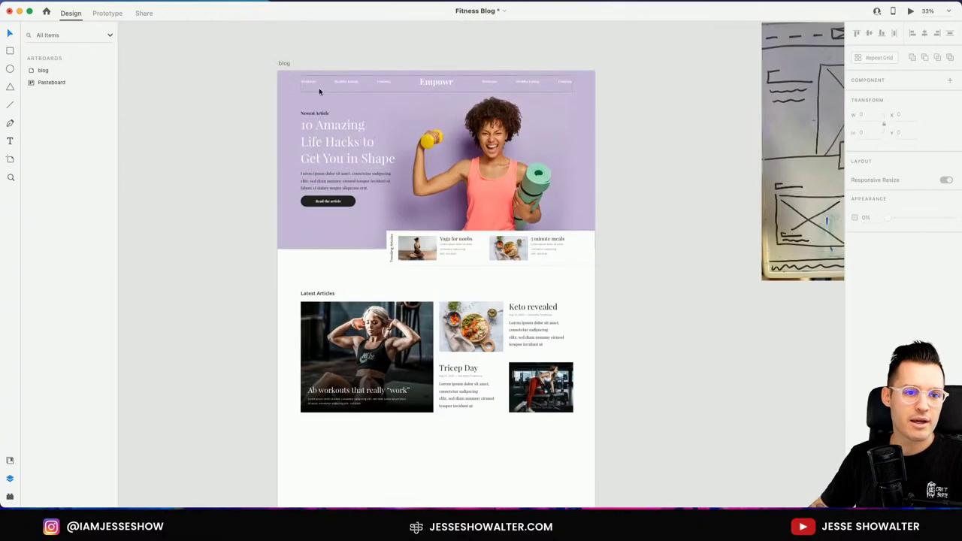
left_click(284, 63)
scroll(593, 305, "down", 3)
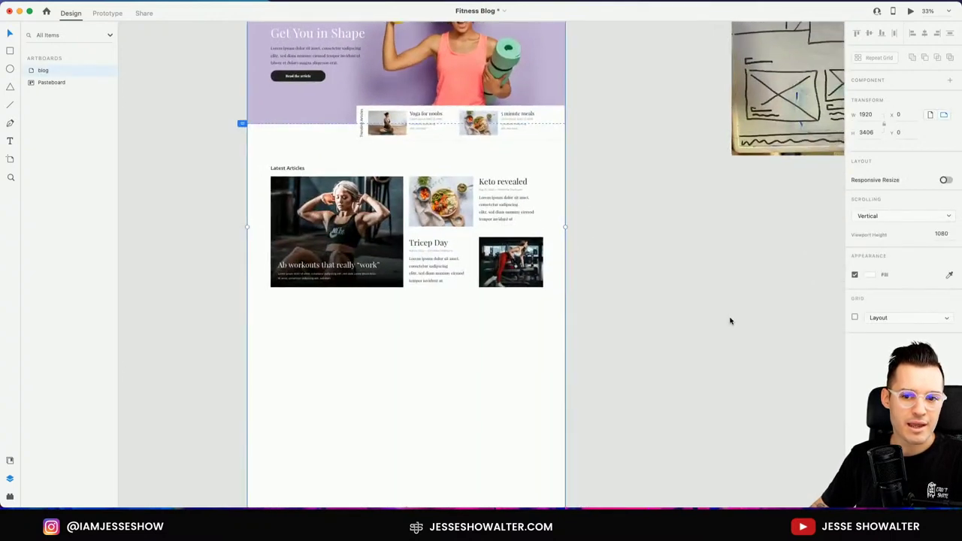
scroll(361, 485, "down", 2)
left_click_drag(404, 466, 411, 377)
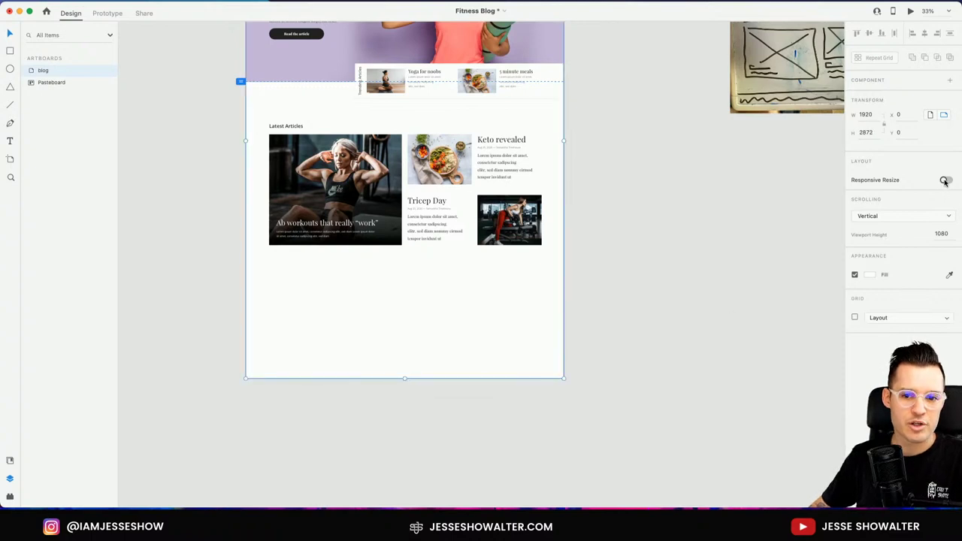
left_click(719, 245)
left_click_drag(719, 245, 700, 407)
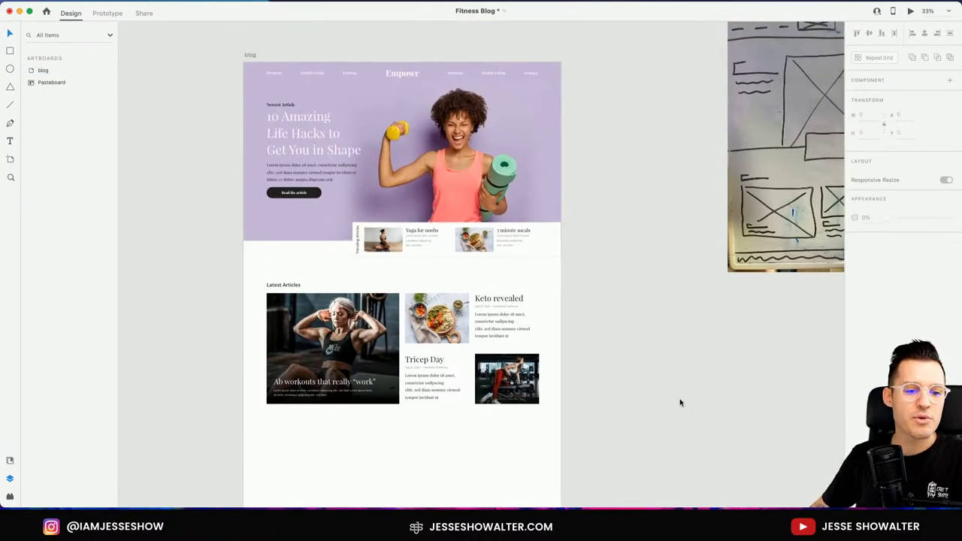
scroll(677, 397, "down", 2)
scroll(276, 294, "down", 3)
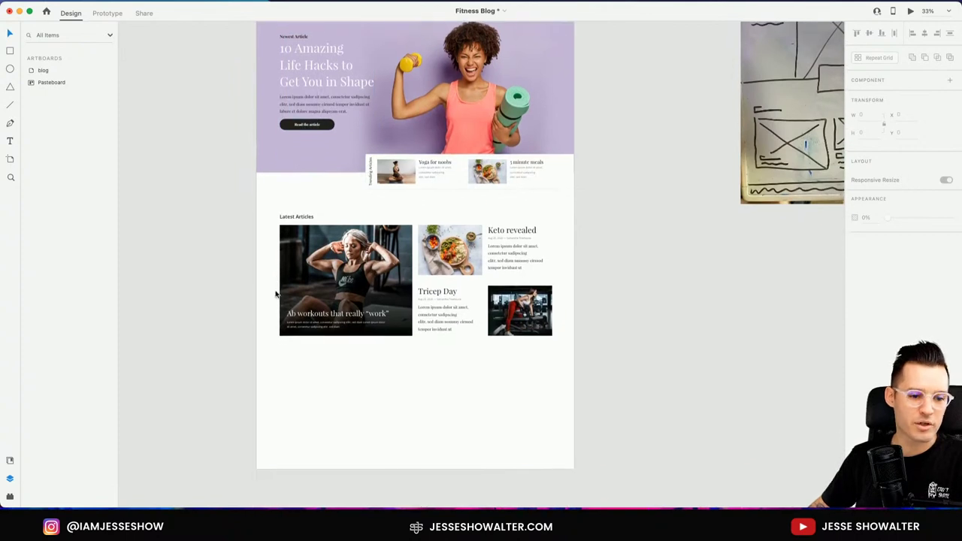
- Draw a borderless full-width footer rectangle filled with dark #212121
left_click(260, 472)
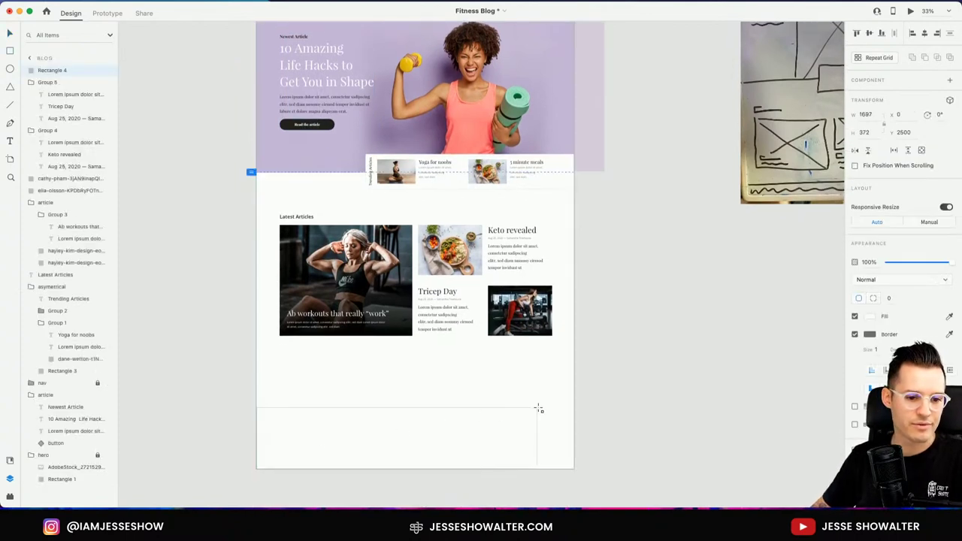
left_click_drag(539, 408, 575, 386)
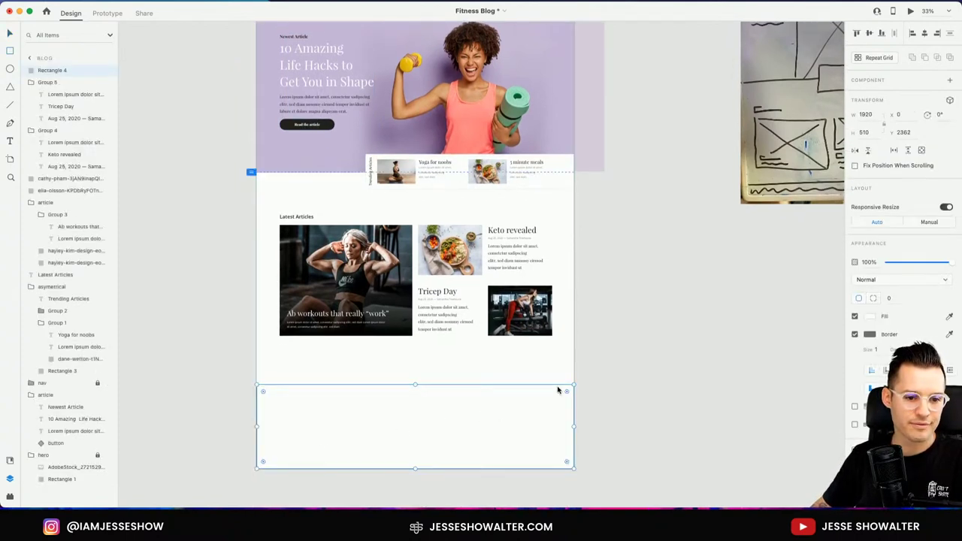
left_click(855, 334)
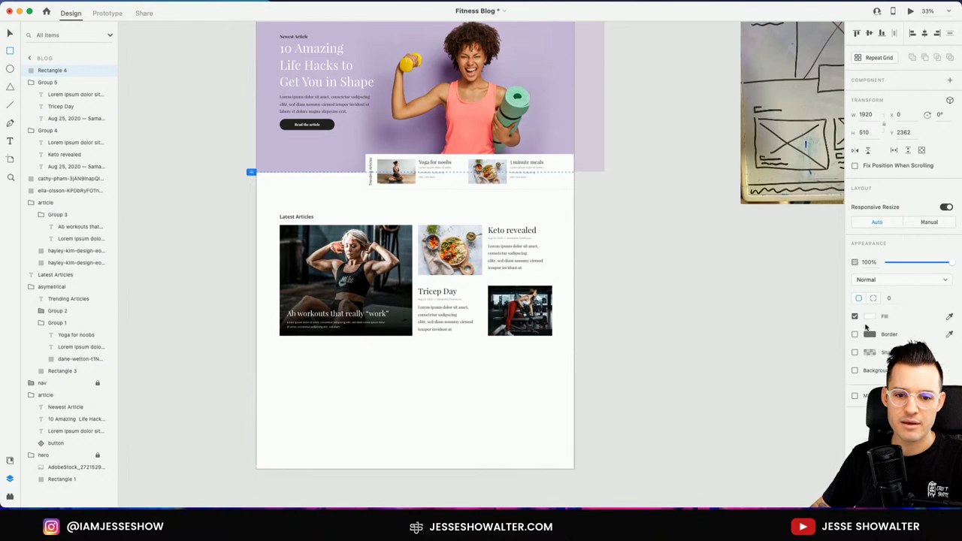
left_click(10, 460)
left_click(83, 106)
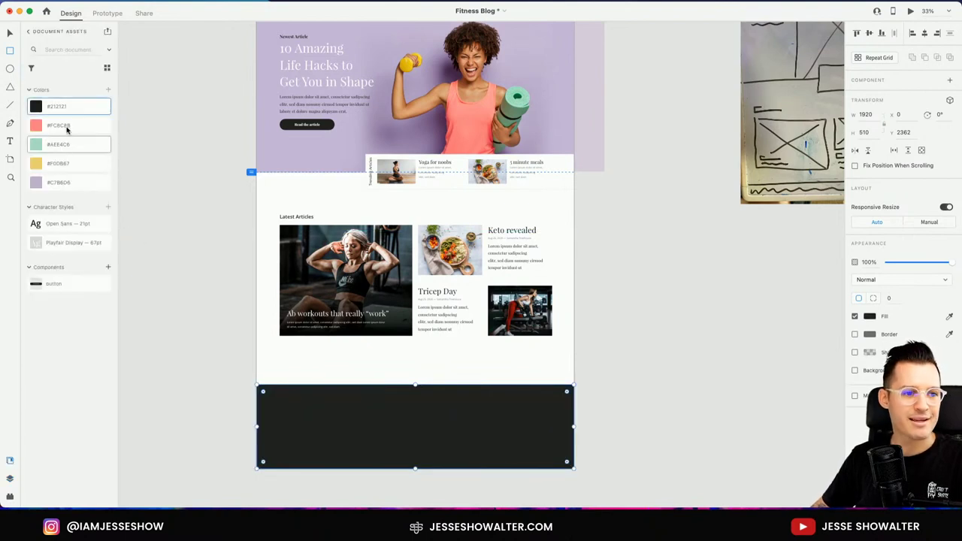
left_click(69, 126)
left_click(69, 145)
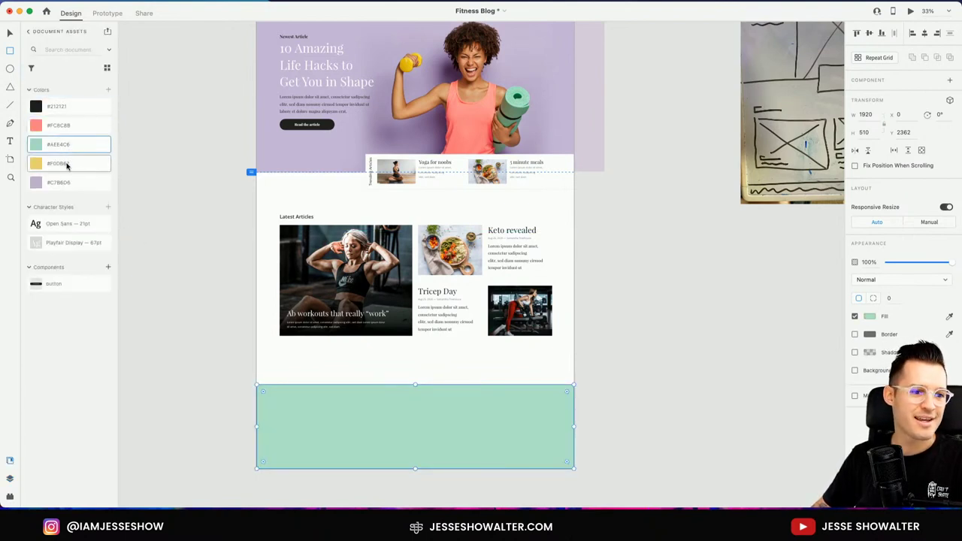
left_click(68, 183)
left_click(68, 106)
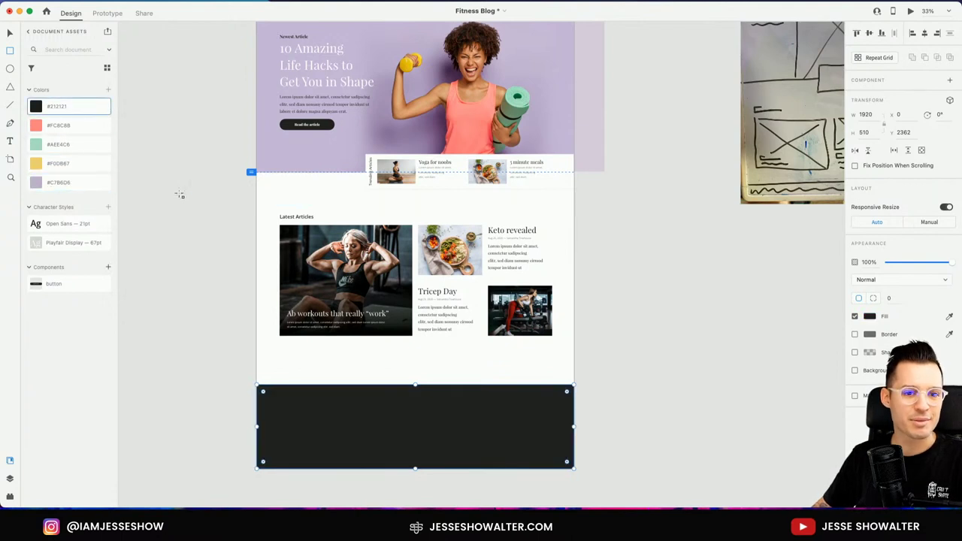
- Turn off Responsive Resize for the blog artboard and select the footer rectangle
scroll(174, 255, "up", 3)
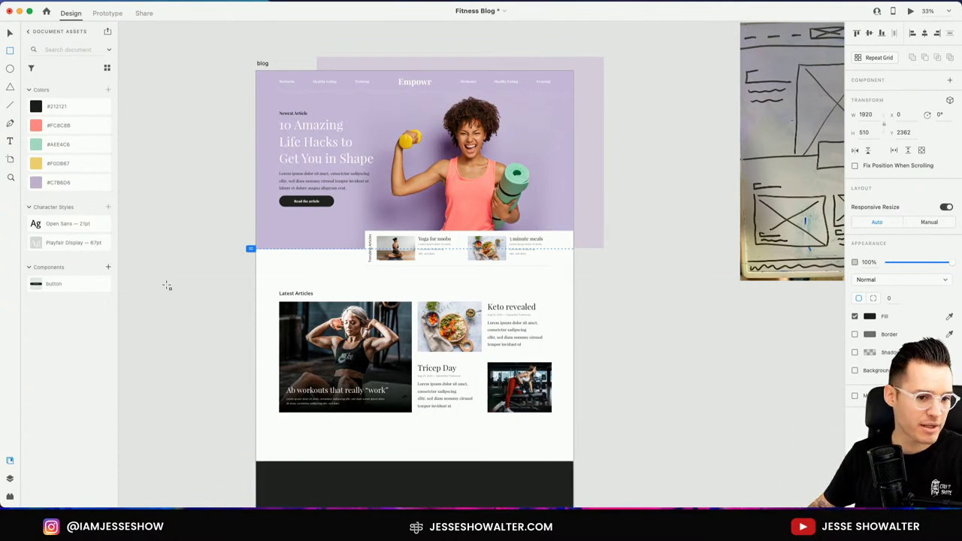
scroll(169, 272, "down", 3)
scroll(189, 219, "up", 2)
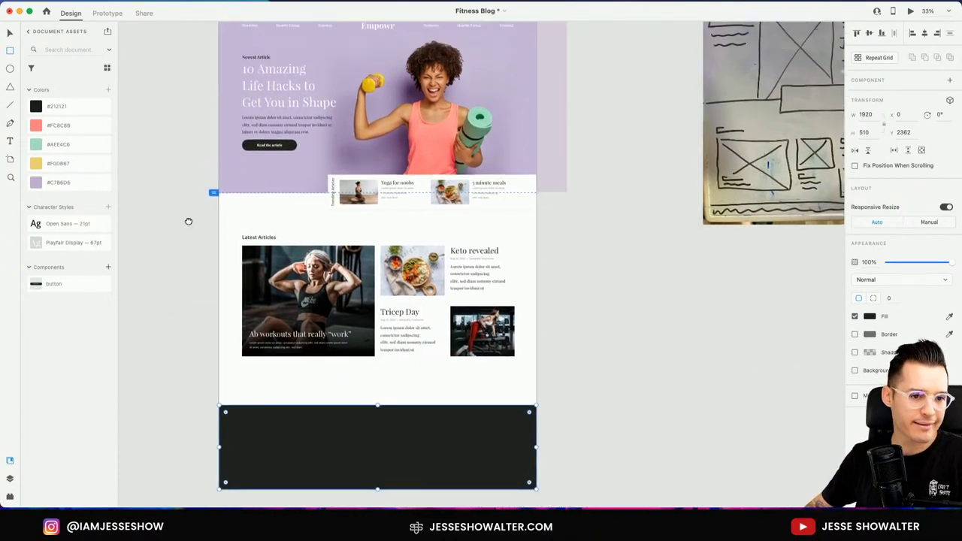
left_click(224, 26)
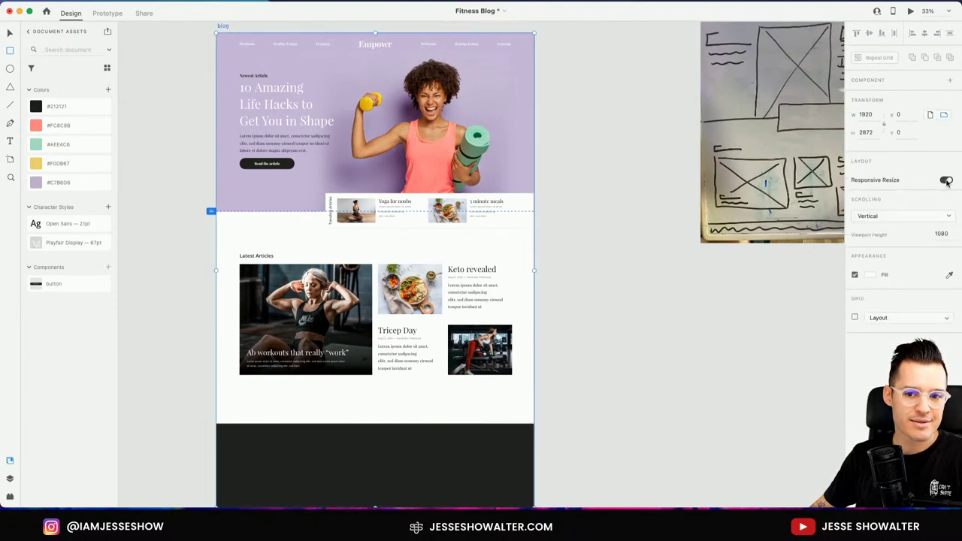
left_click(408, 436)
left_click(440, 429)
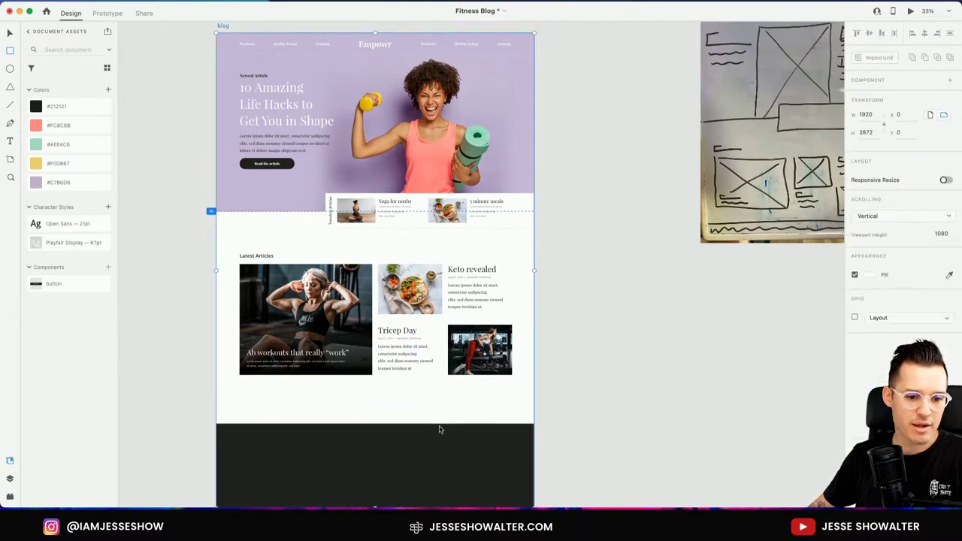
left_click(429, 436)
left_click(430, 428)
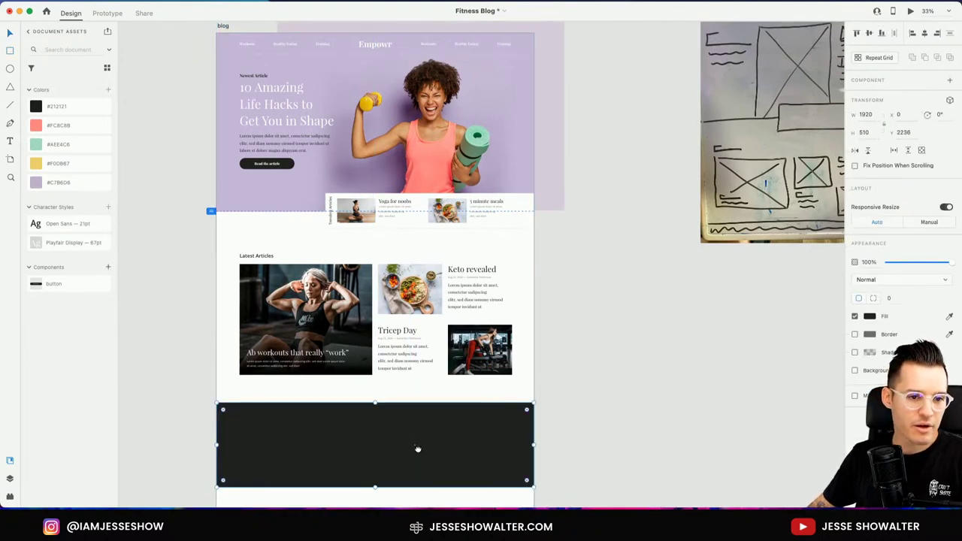
scroll(346, 271, "left", 1)
- Shorten the blog artboard so it ends at the dark footer
left_click(231, 25)
scroll(398, 440, "down", 3)
scroll(398, 440, "left", 1)
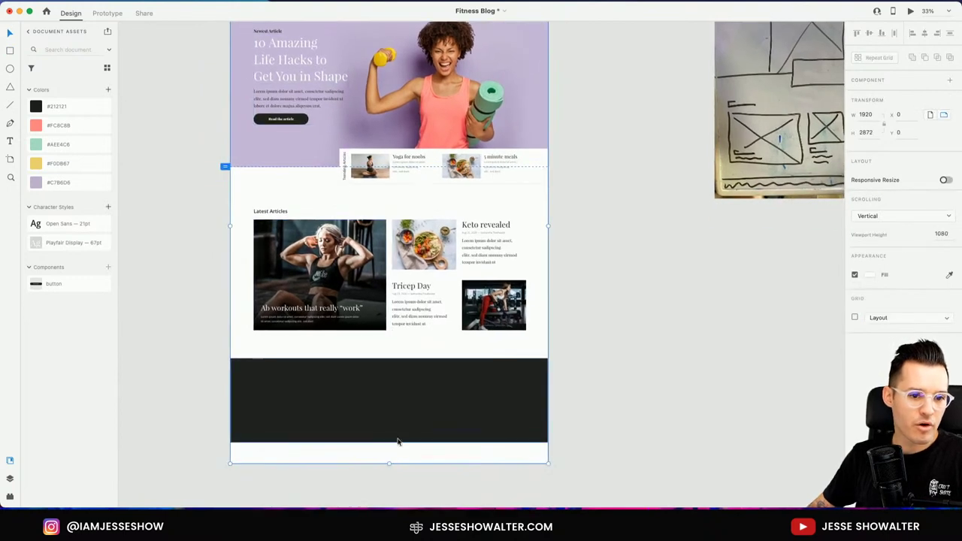
left_click_drag(389, 461, 391, 442)
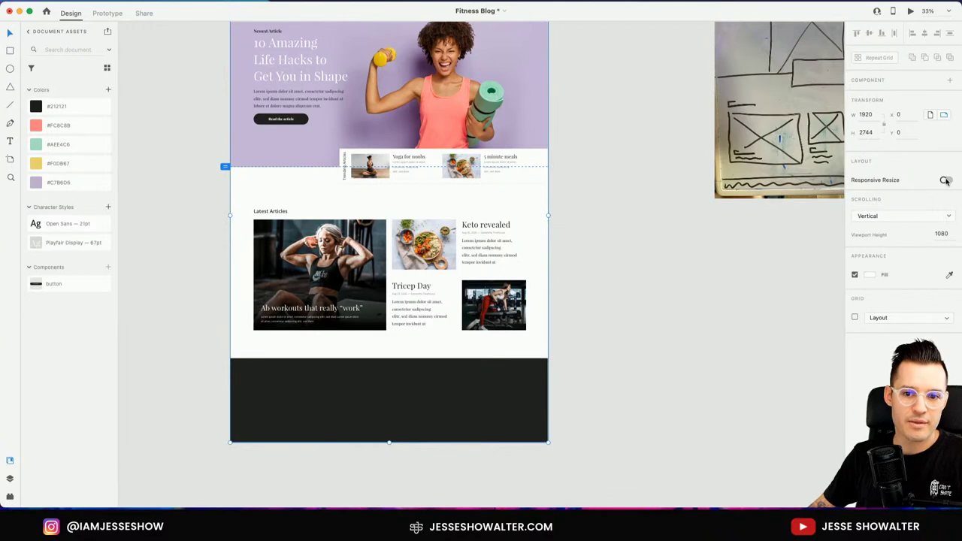
scroll(719, 298, "left", 2)
scroll(453, 328, "down", 5)
scroll(300, 310, "up", 5)
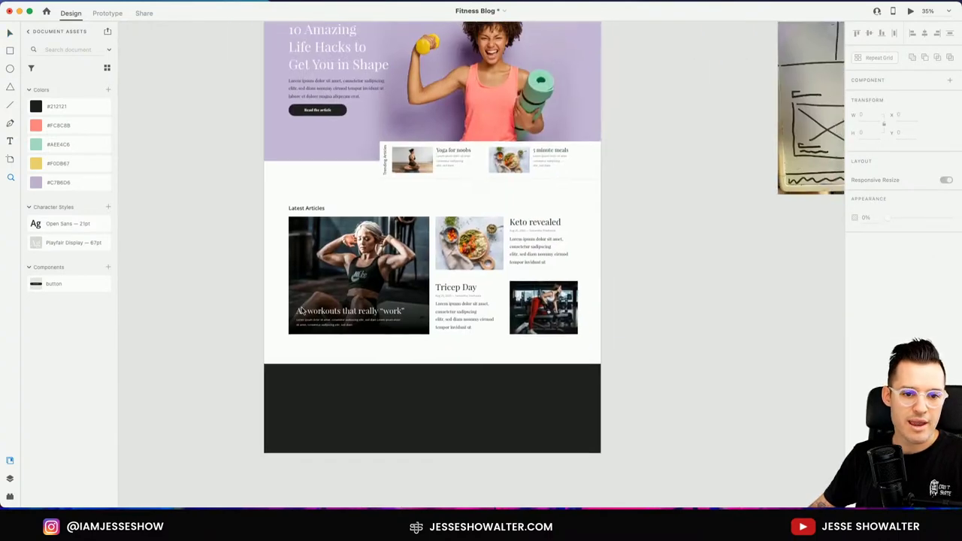
scroll(687, 422, "down", 3)
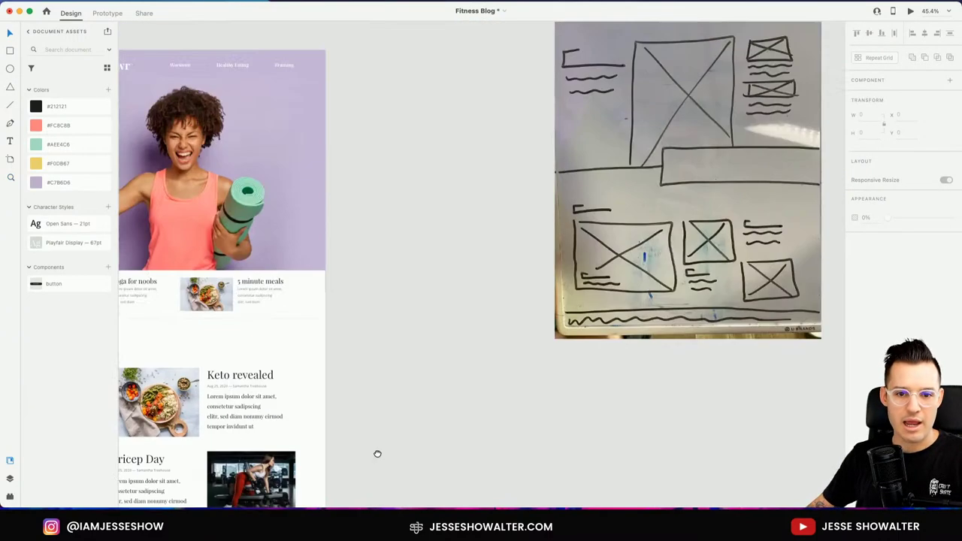
scroll(503, 383, "right", 1)
left_click(610, 270)
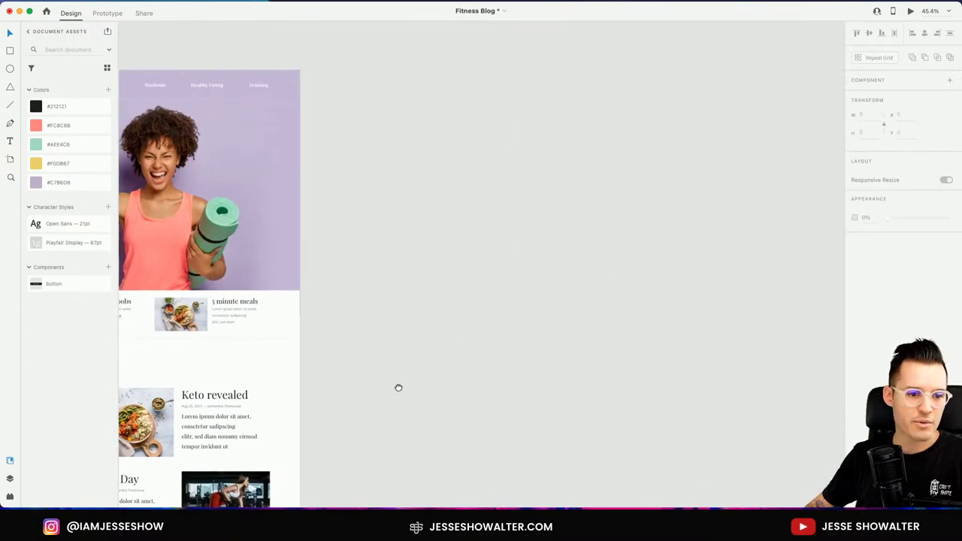
left_click_drag(397, 389, 715, 238)
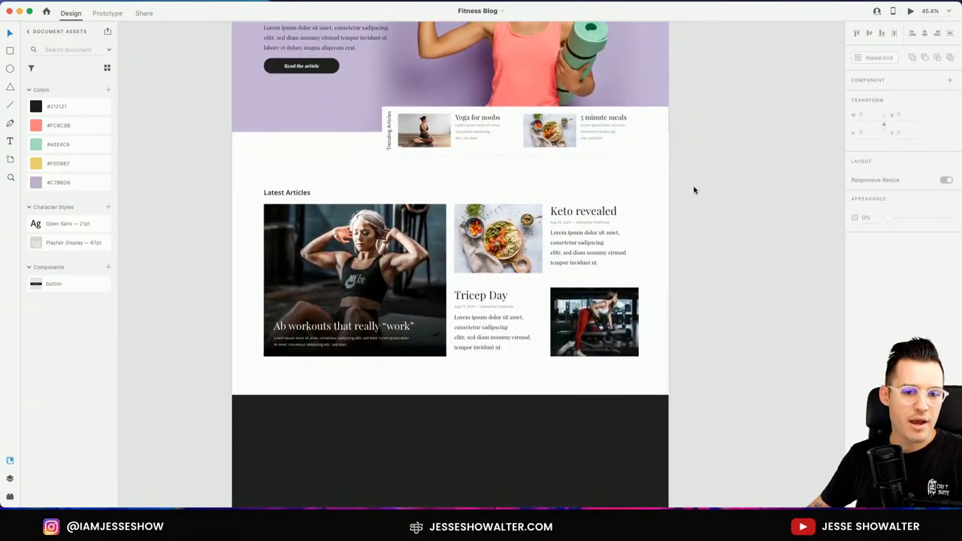
- Extend the dark footer upward to 568 tall, starting at y 2178
left_click_drag(693, 189, 316, 302)
scroll(406, 411, "down", 2)
left_click(410, 342)
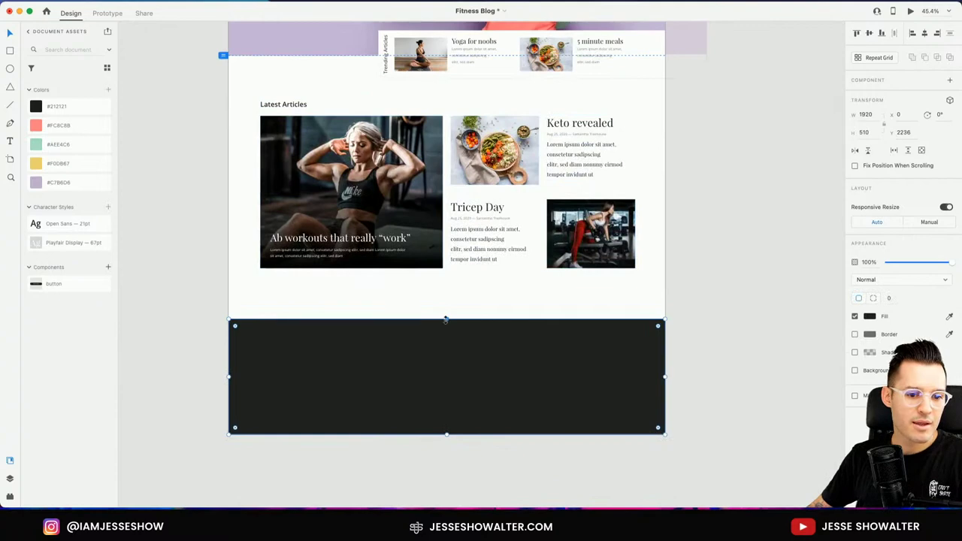
left_click_drag(445, 319, 448, 306)
left_click(705, 153)
scroll(730, 157, "up", 7)
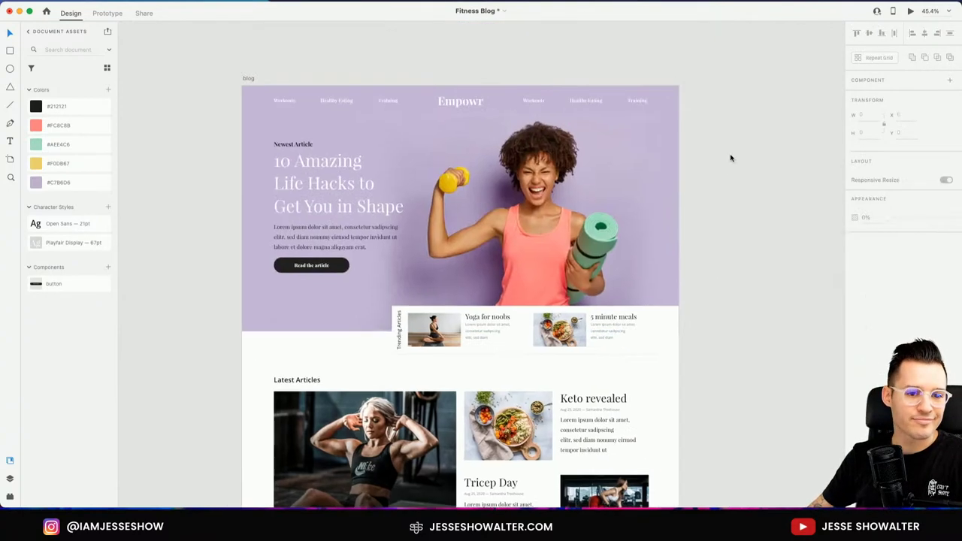
- Paste the Empowr logo and Training nav text into the footer, Empowr in the left column
left_click(473, 98)
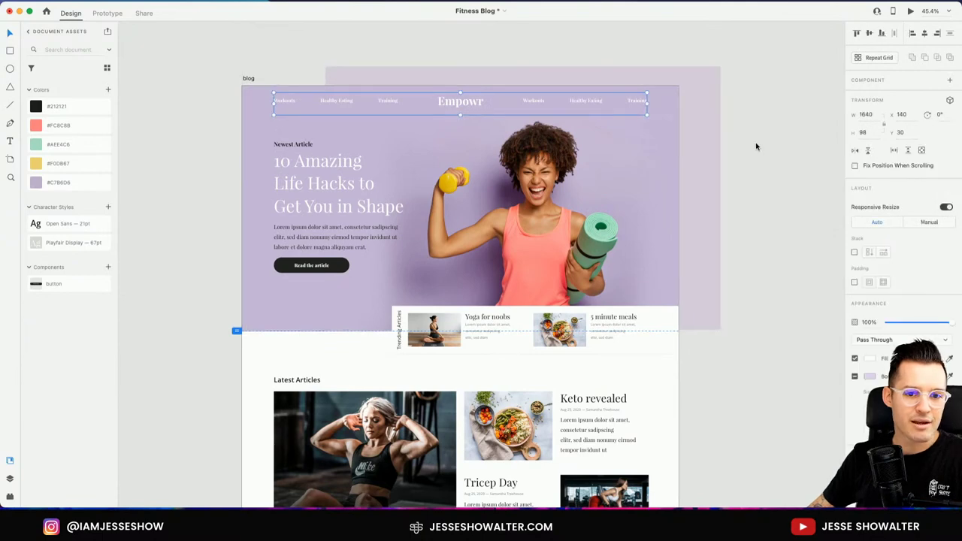
double_click(446, 103)
left_click(387, 100, "shift")
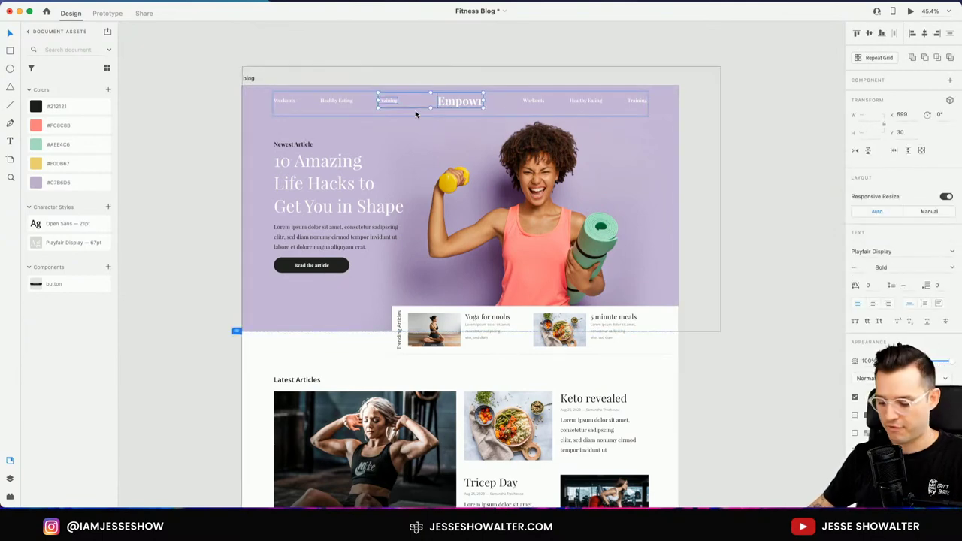
scroll(749, 368, "down", 10)
left_click(168, 253)
scroll(490, 358, "up", 3)
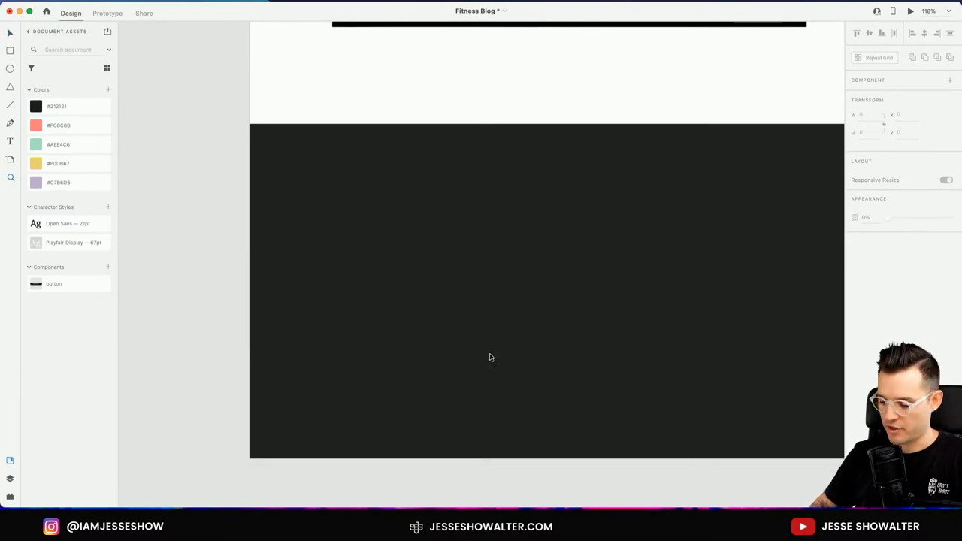
key("super+shift+apostrophe")
key("super+v")
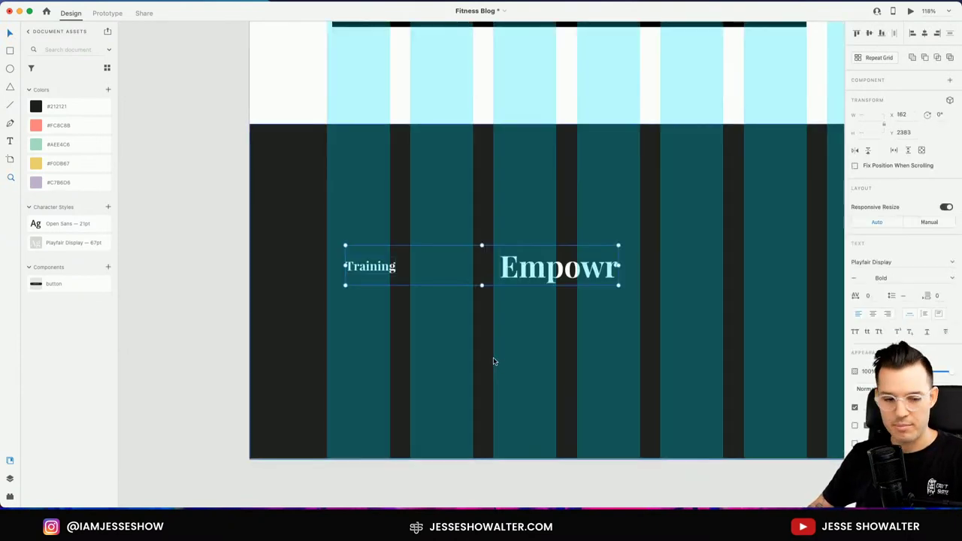
left_click(504, 300)
left_click_drag(547, 278, 373, 226)
- Place the Training link to the right of Empowr and enlarge its text
scroll(393, 313, "right", 5)
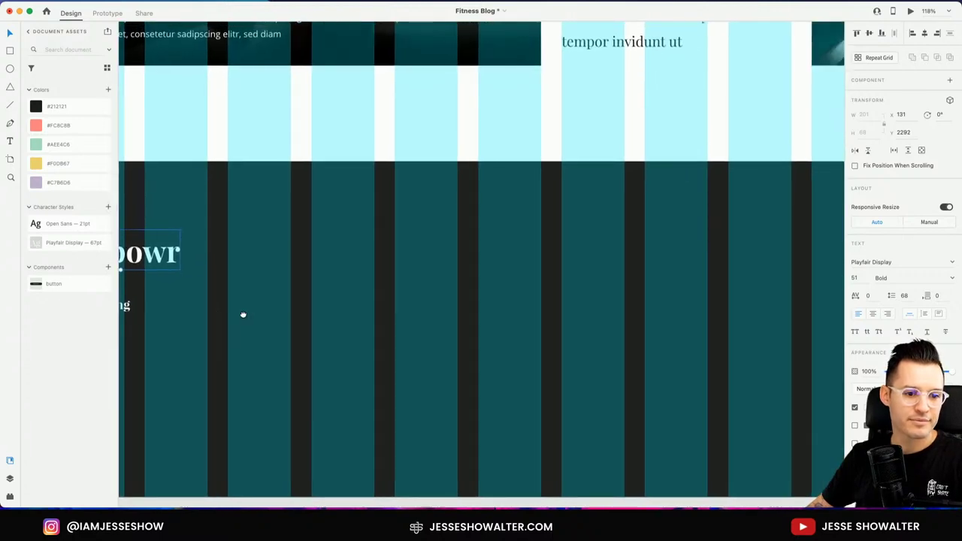
key("super+1")
scroll(361, 296, "left", 3)
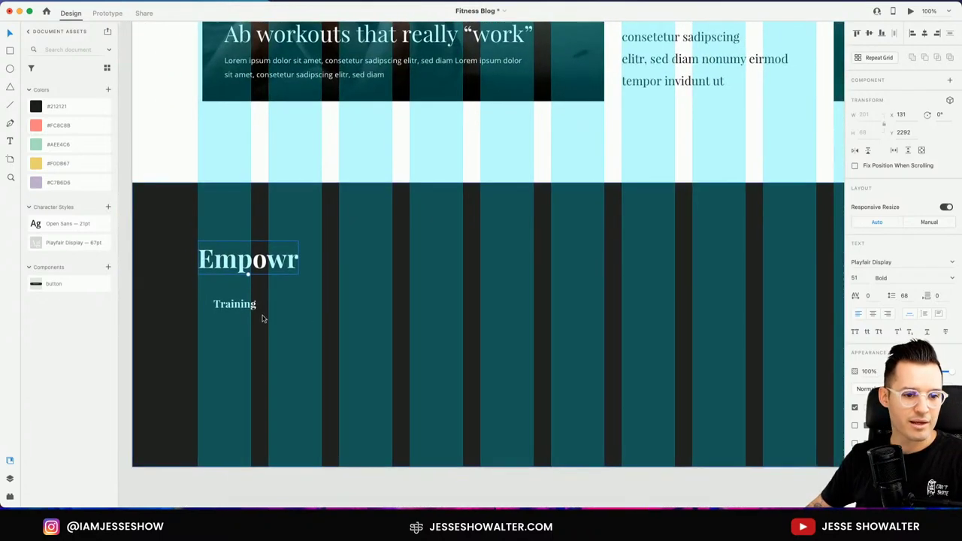
left_click_drag(262, 319, 433, 265)
key("super+minus")
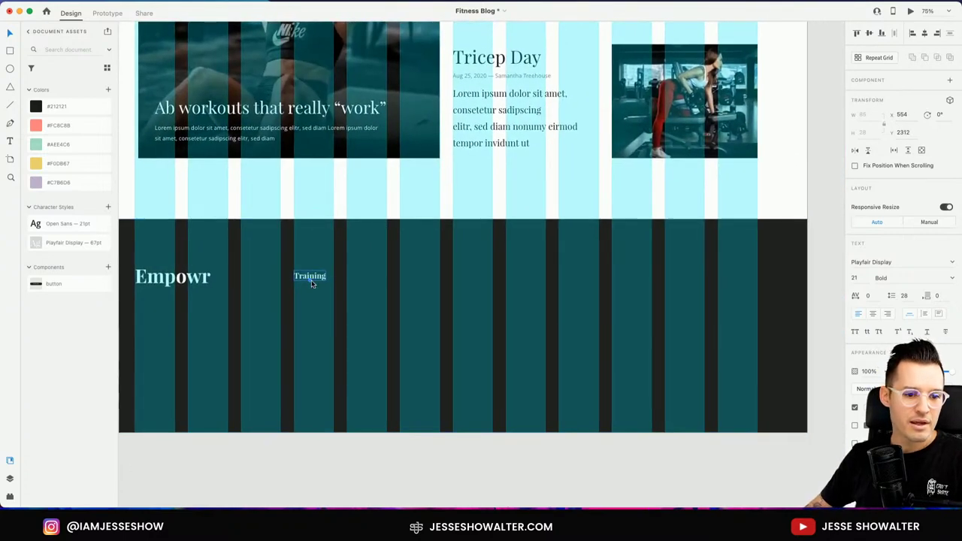
key("super+shift+period")
key("super+shift+period")
key("super+shift+period")
key("super+shift+period")
key("super+shift+period")
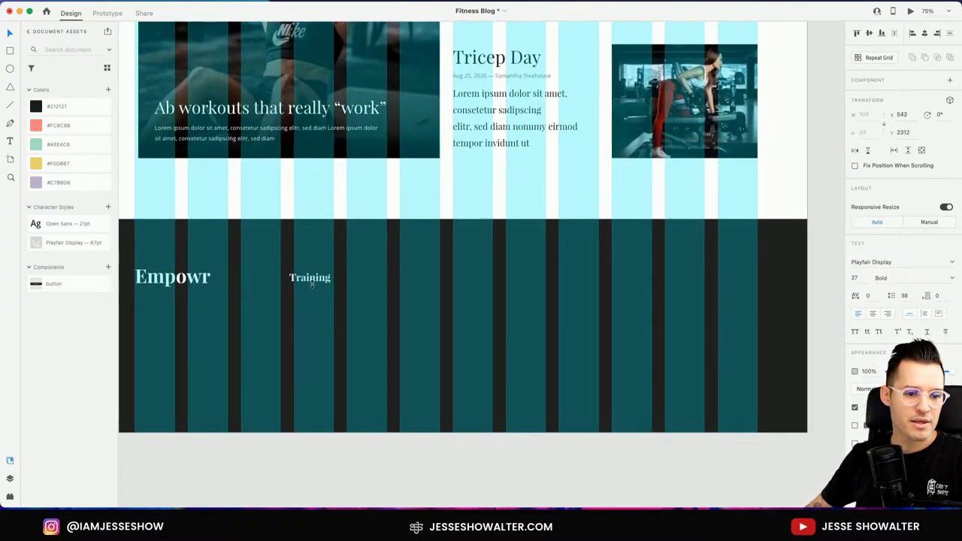
left_click_drag(311, 280, 630, 283)
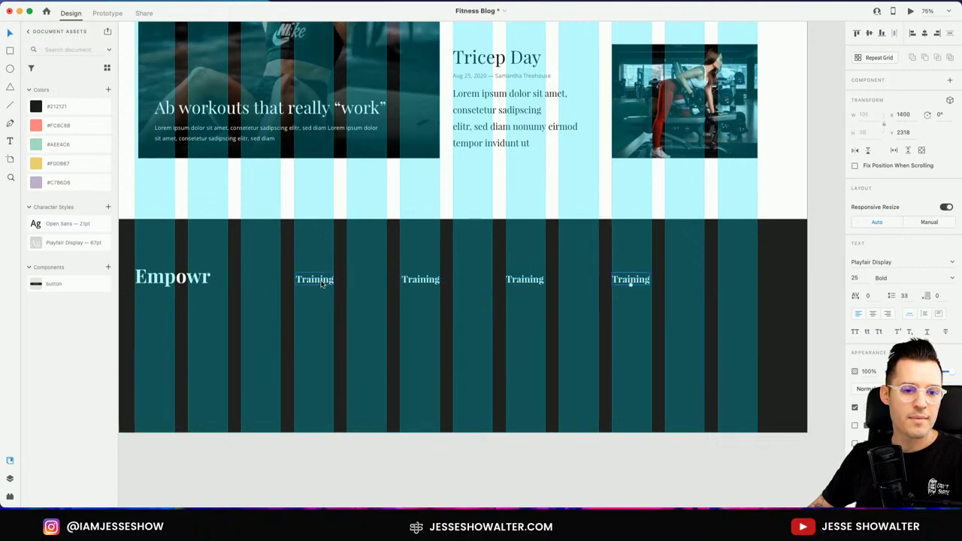
- Paste the Trending Articles label into the footer and set its rotation to 0°
scroll(466, 197, "up", 10)
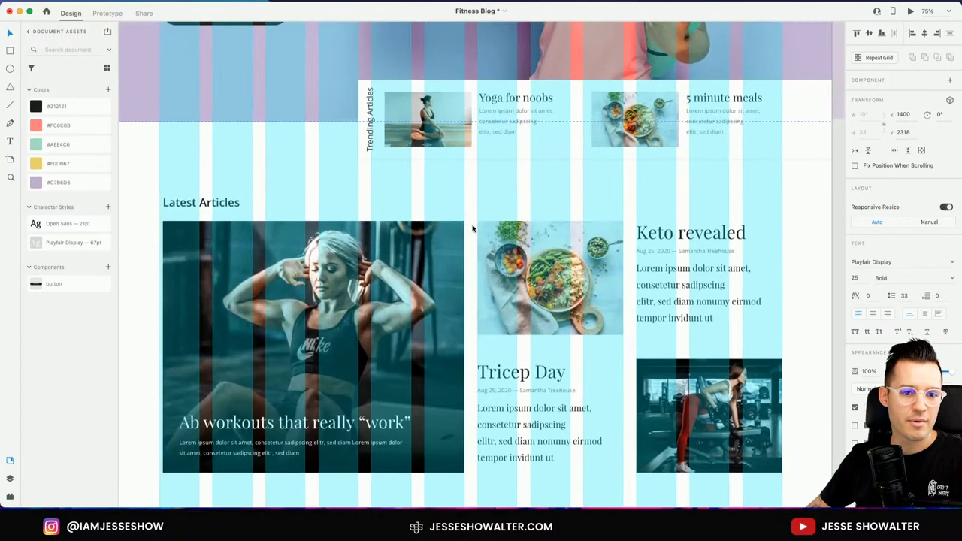
left_click(363, 267)
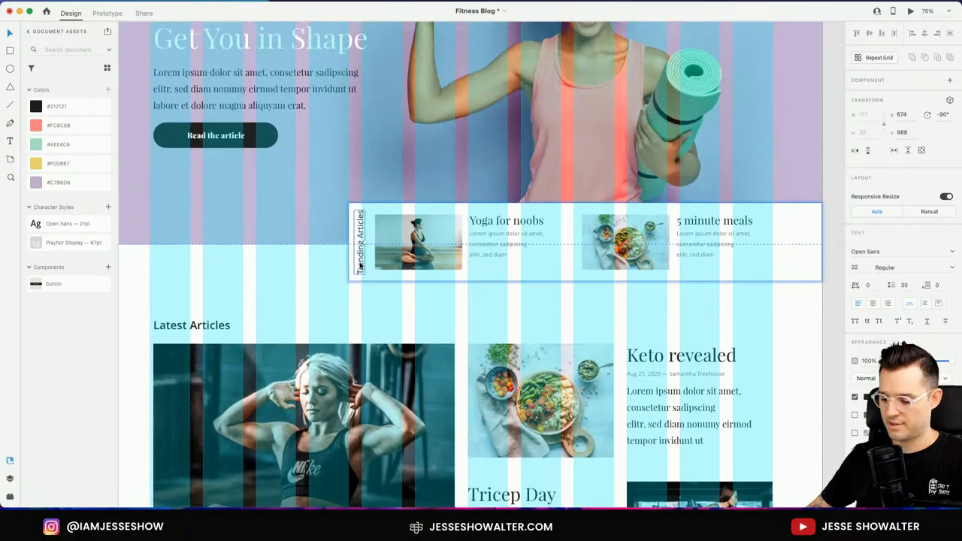
scroll(401, 193, "down", 10)
left_click(358, 292)
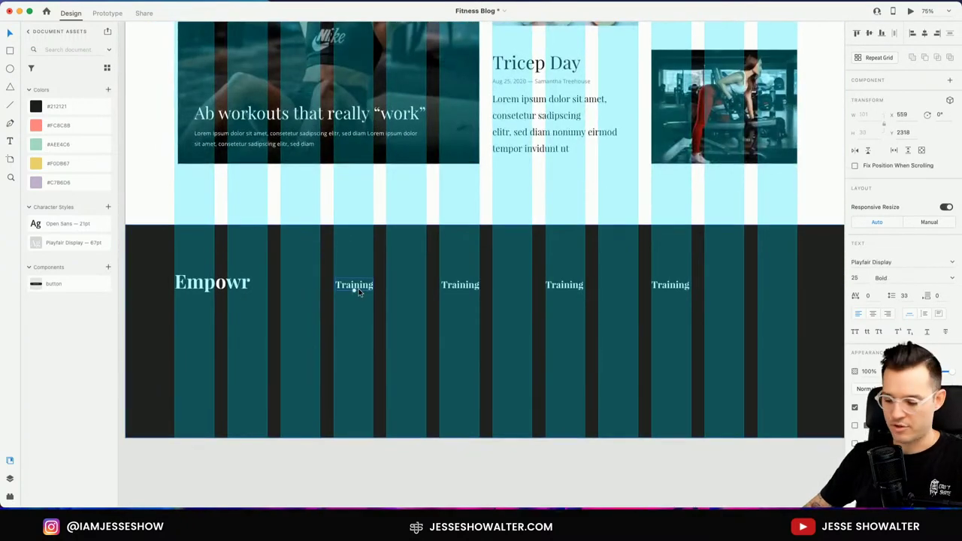
key("super+1")
key("super+v")
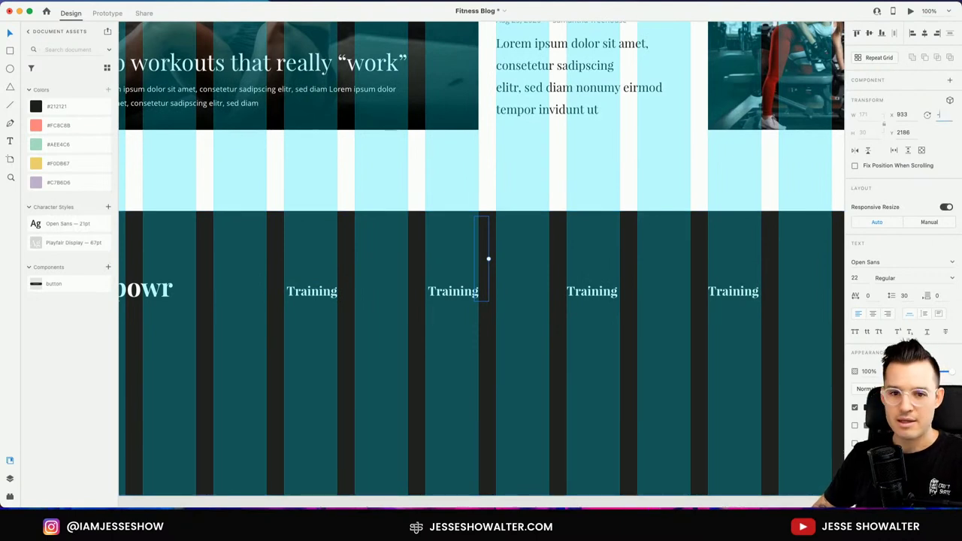
key("Return")
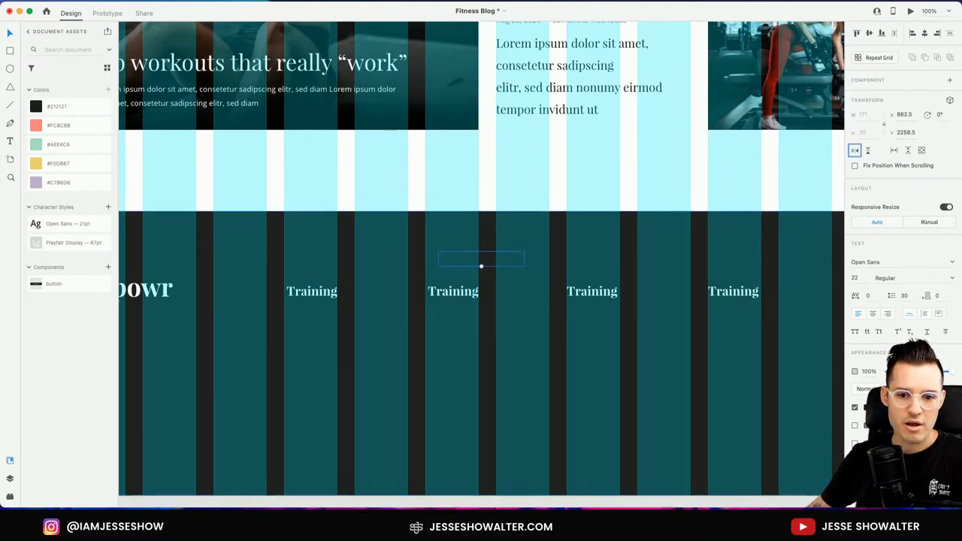
left_click(864, 406)
- Move the Trending Articles text beneath the first Training footer link
left_click(620, 249)
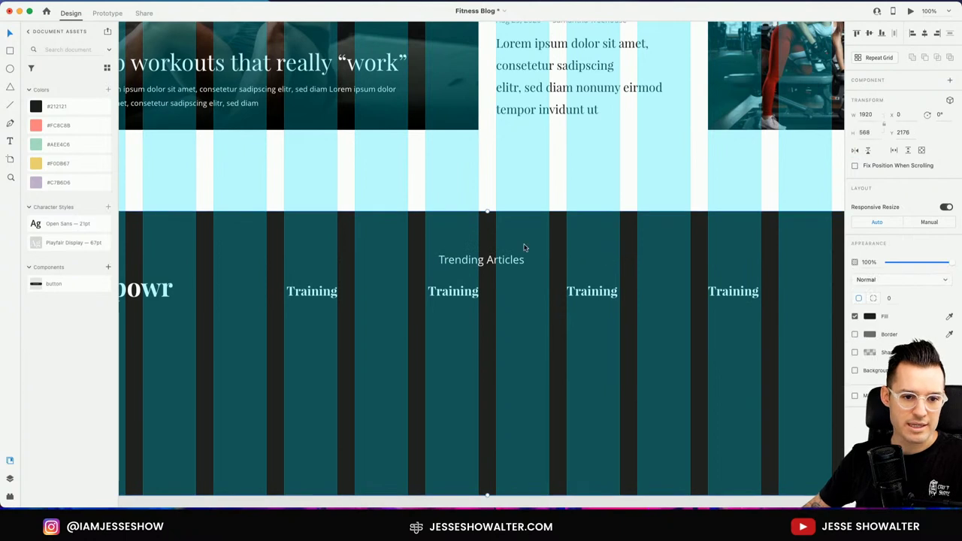
scroll(522, 249, "down", 2)
scroll(522, 249, "left", 3)
left_click_drag(583, 214, 432, 282)
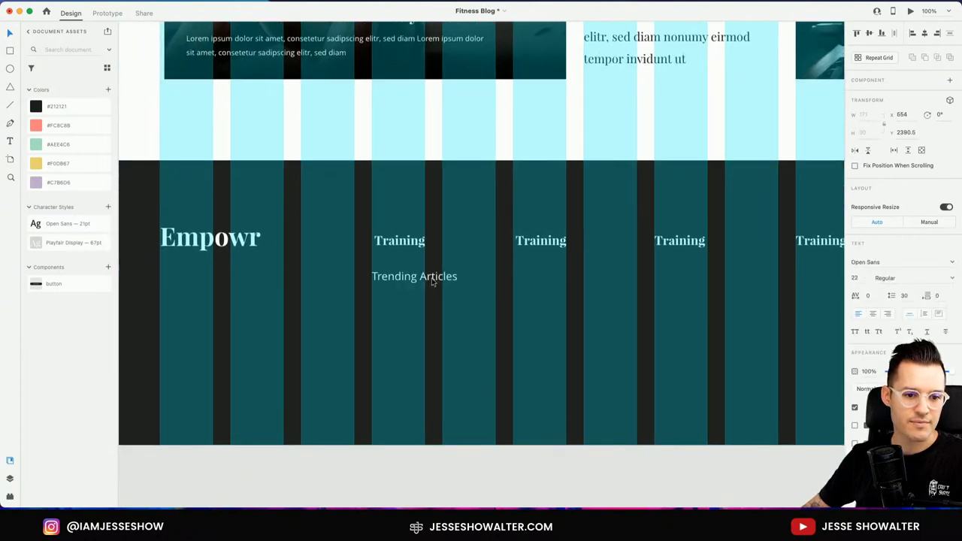
- Retype the second, third and fourth repeated labels as Eating, Diets and Community
left_click(396, 244)
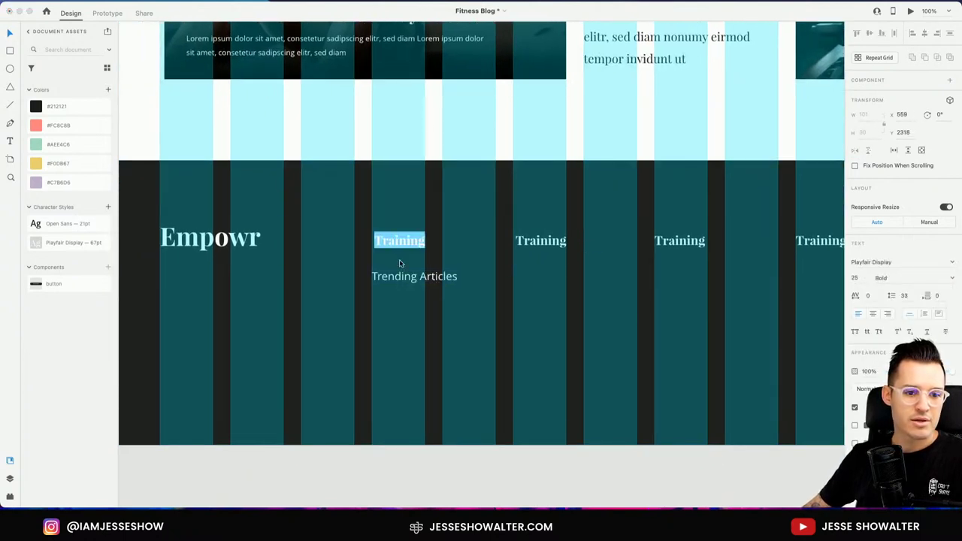
double_click(524, 241)
type("ing")
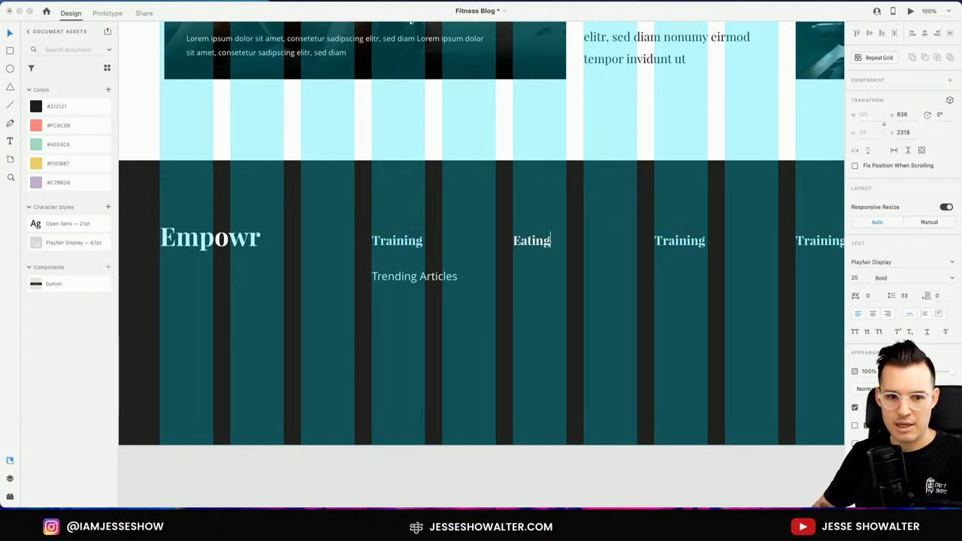
double_click(686, 242)
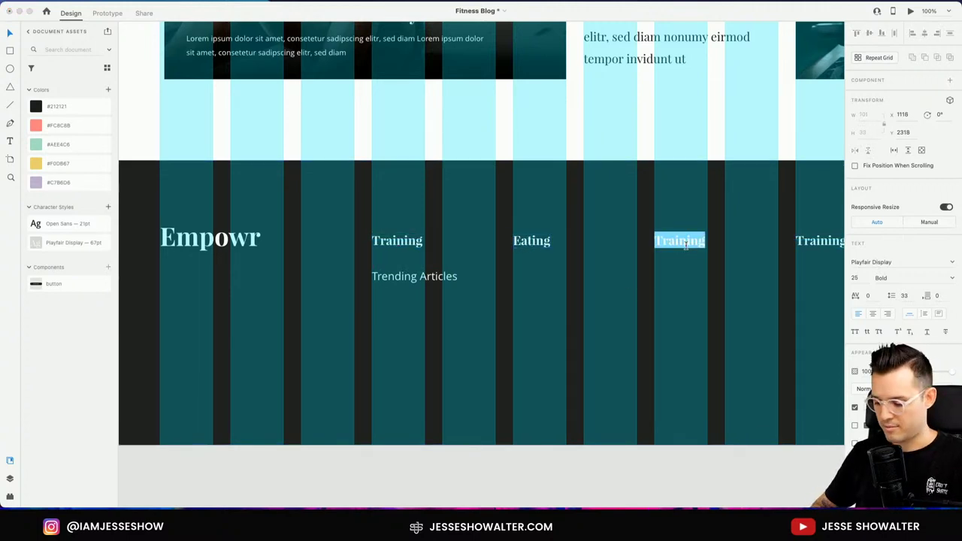
type("Die")
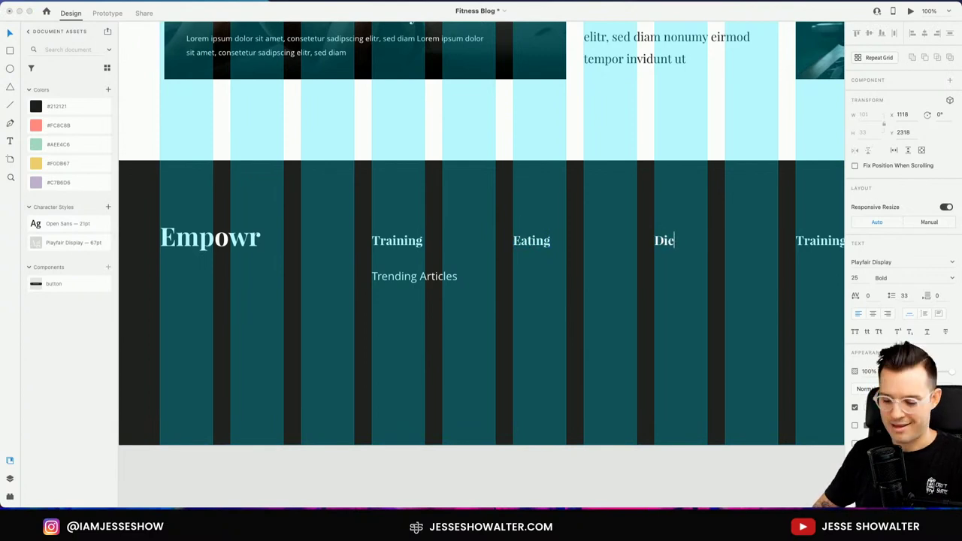
type("ts")
scroll(655, 283, "right", 4)
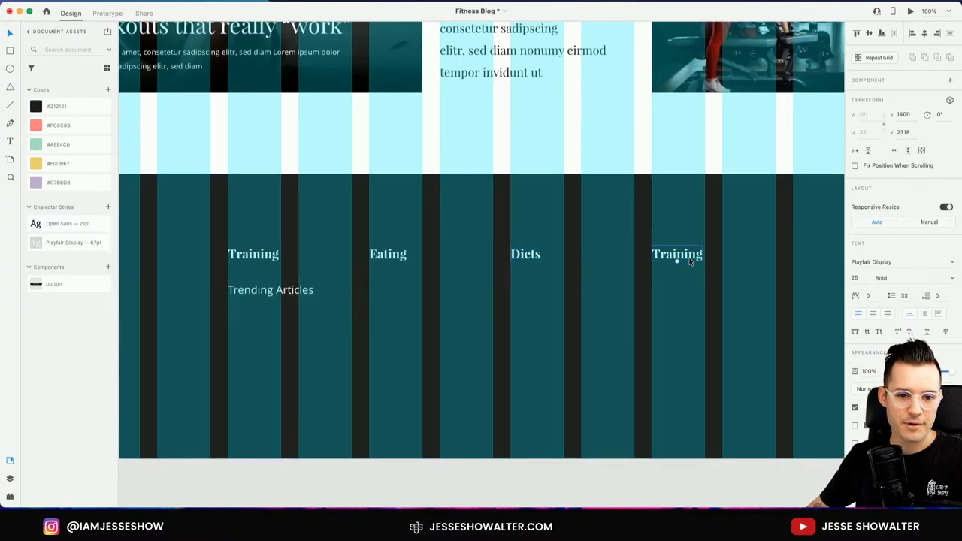
double_click(686, 255)
type("Community")
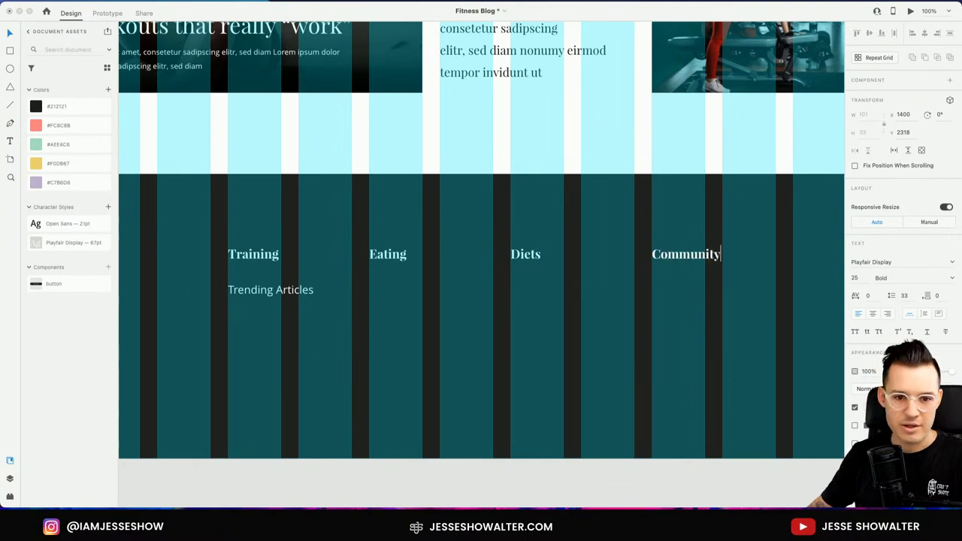
left_click(645, 309)
scroll(527, 305, "left", 4)
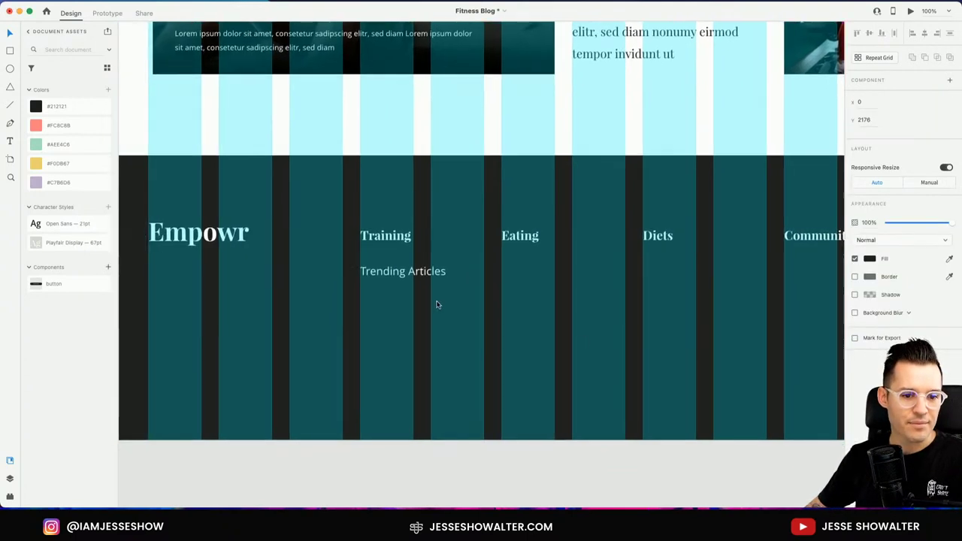
left_click(403, 274)
- Repeat Trending Articles into a five-row column with wider spacing, and add a column under Eating
double_click(404, 273)
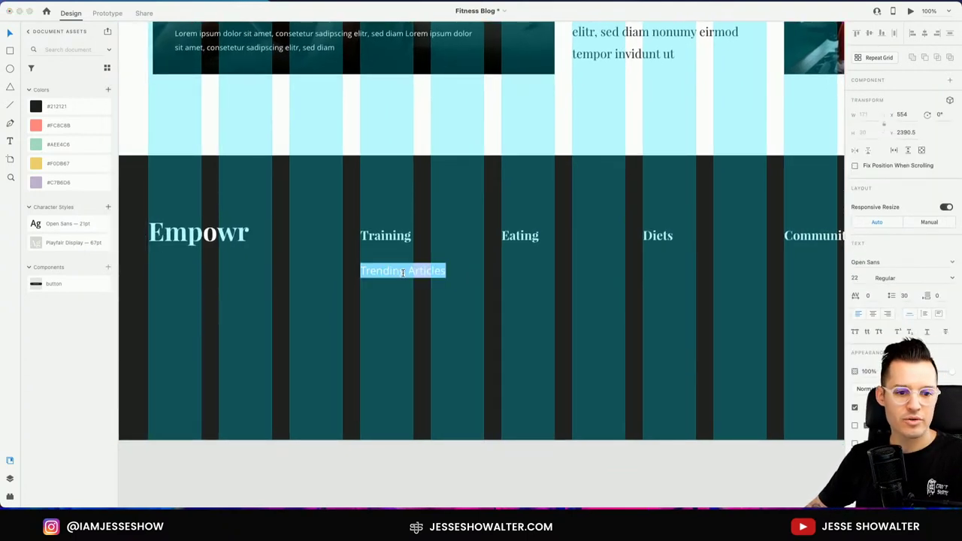
key("Escape")
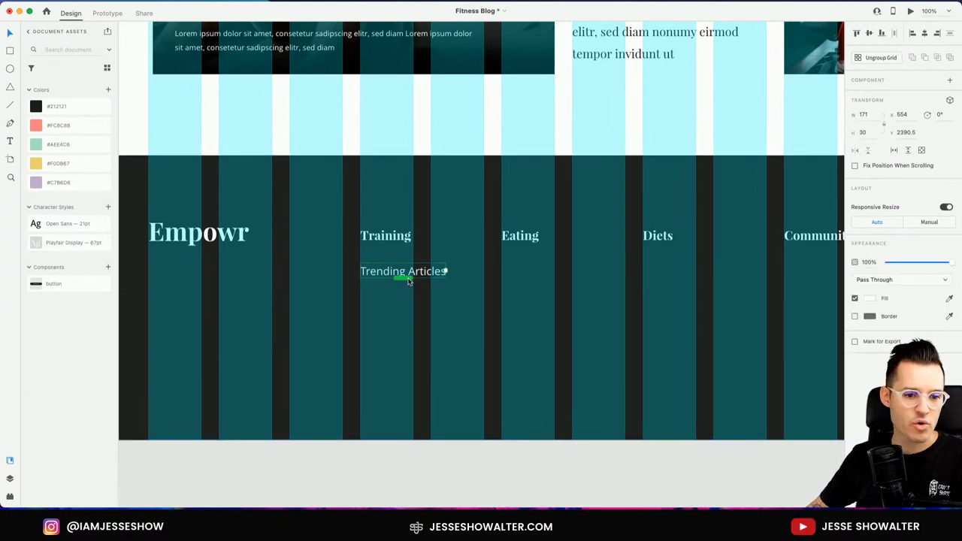
left_click_drag(404, 276, 414, 390)
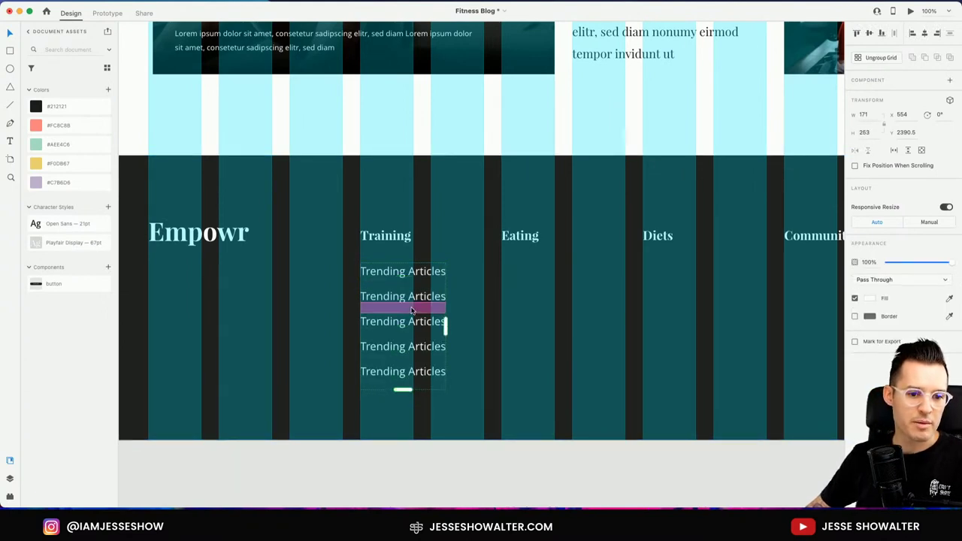
left_click_drag(408, 283, 408, 292)
left_click_drag(446, 344, 670, 310)
scroll(586, 344, "right", 3)
- Shorten the Community, Eating and Training link grids to four, two and four rows
left_click_drag(684, 427, 684, 392)
left_click(401, 424)
left_click_drag(401, 425, 402, 356)
left_click(261, 421)
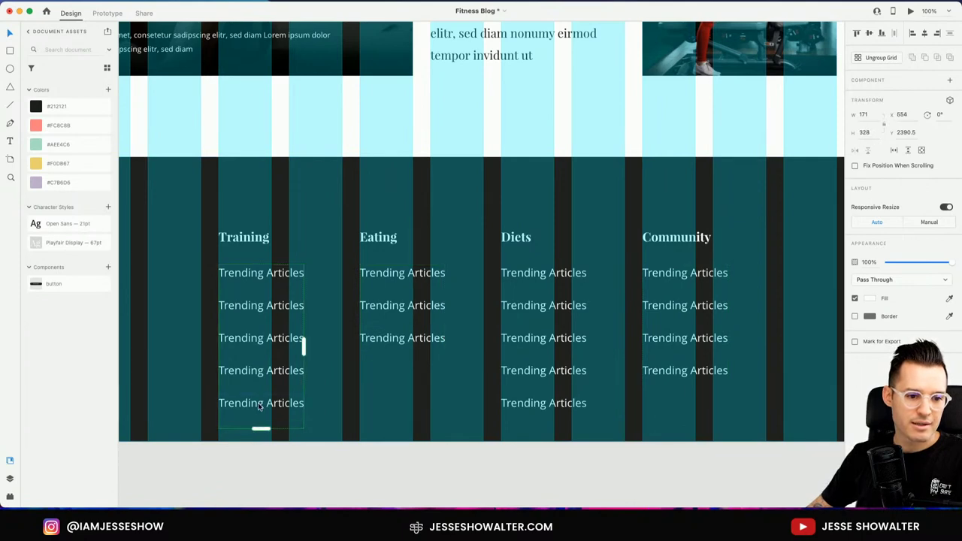
left_click_drag(260, 431, 260, 392)
left_click(390, 480)
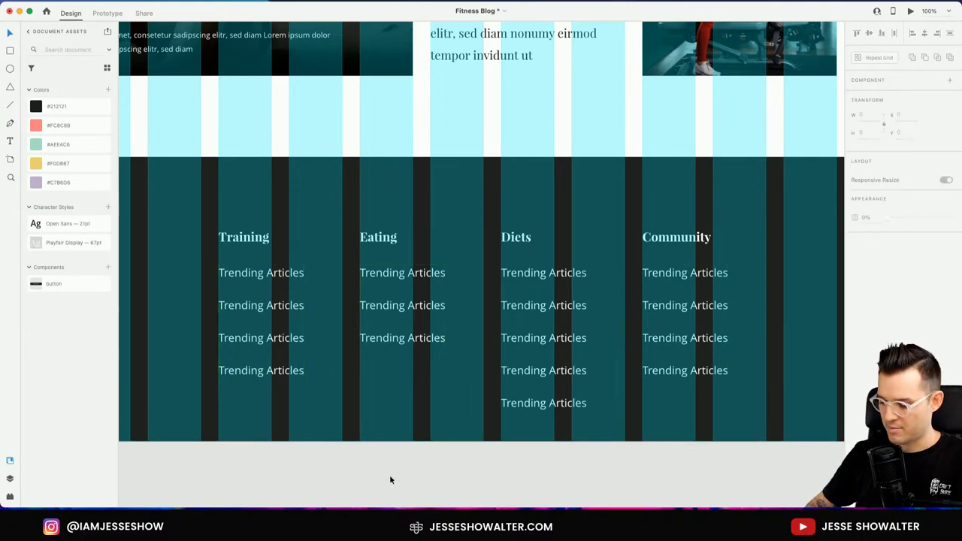
- Hide the layout grid overlay and trim the Diets link grid to three rows
key("super+shift+apostrophe")
key("super+minus")
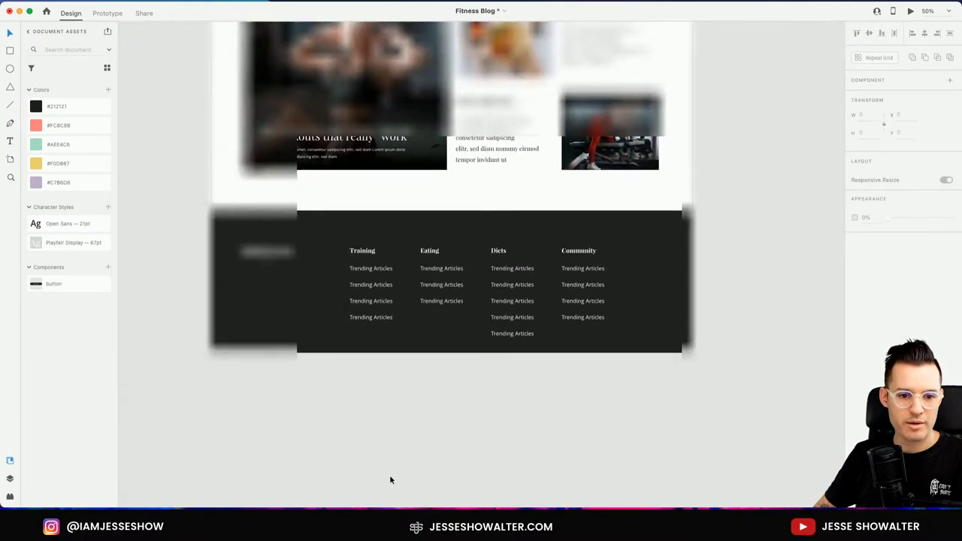
scroll(467, 434, "up", 2)
scroll(468, 435, "up", 1)
left_click(511, 361)
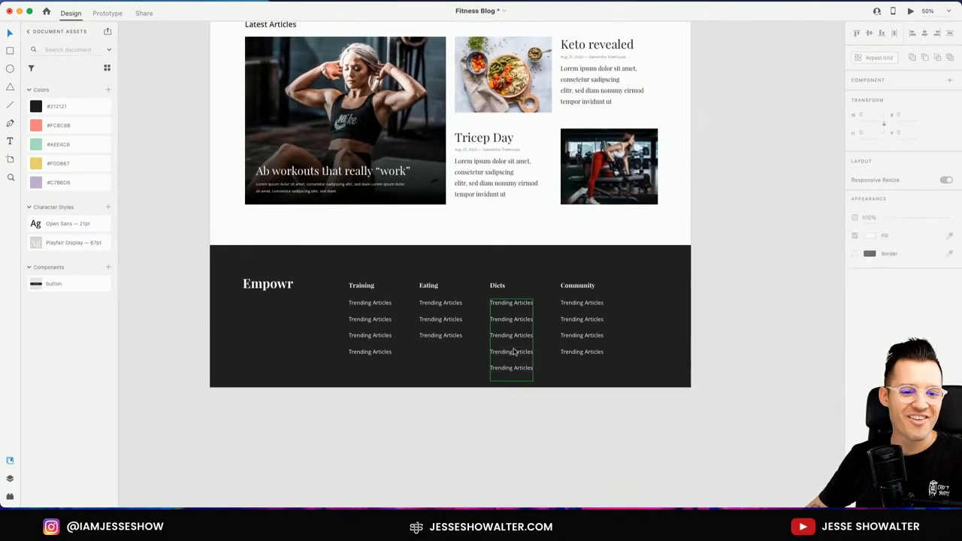
left_click_drag(511, 381, 511, 344)
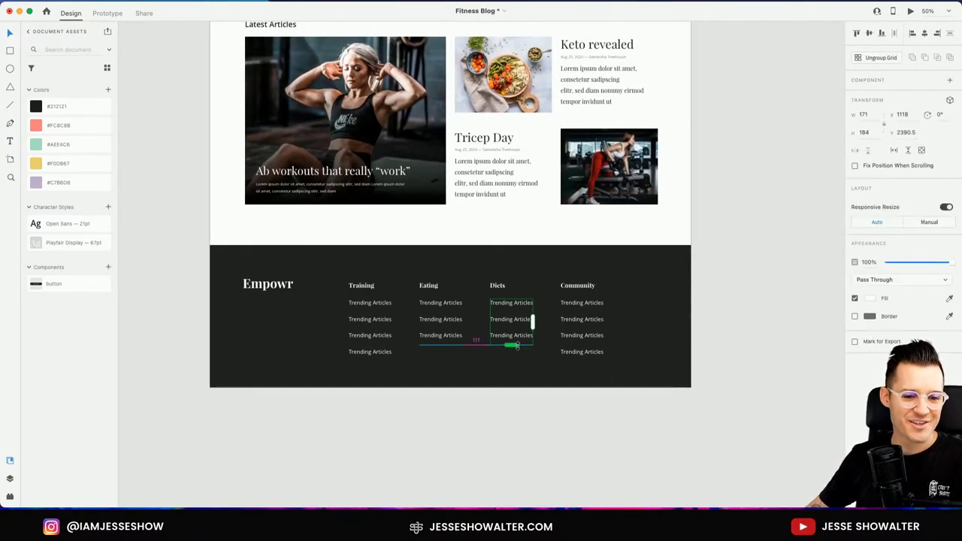
left_click(486, 408)
- Trim the Community and Training link grids to three rows each
scroll(593, 409, "up", 1)
scroll(592, 428, "up", 3)
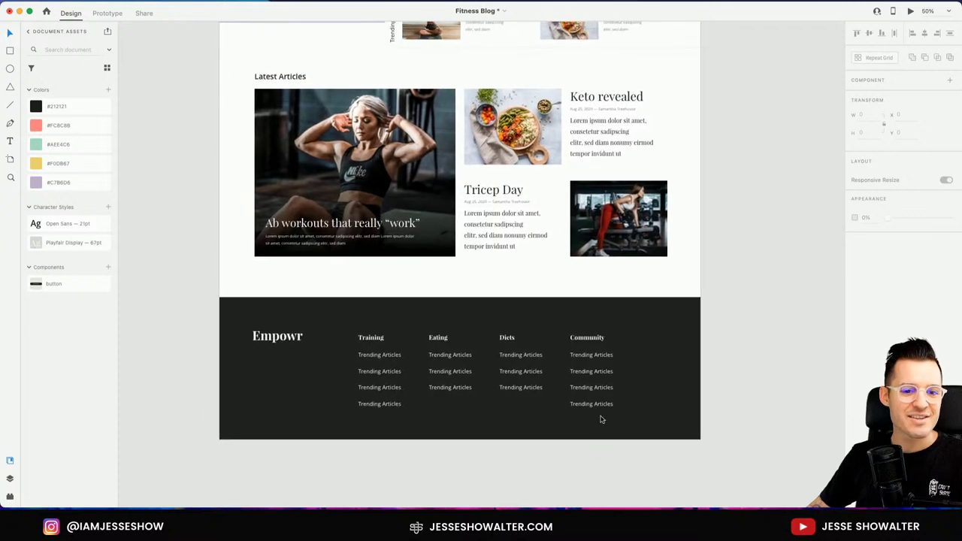
left_click(594, 408)
double_click(594, 415)
left_click_drag(593, 416, 591, 399)
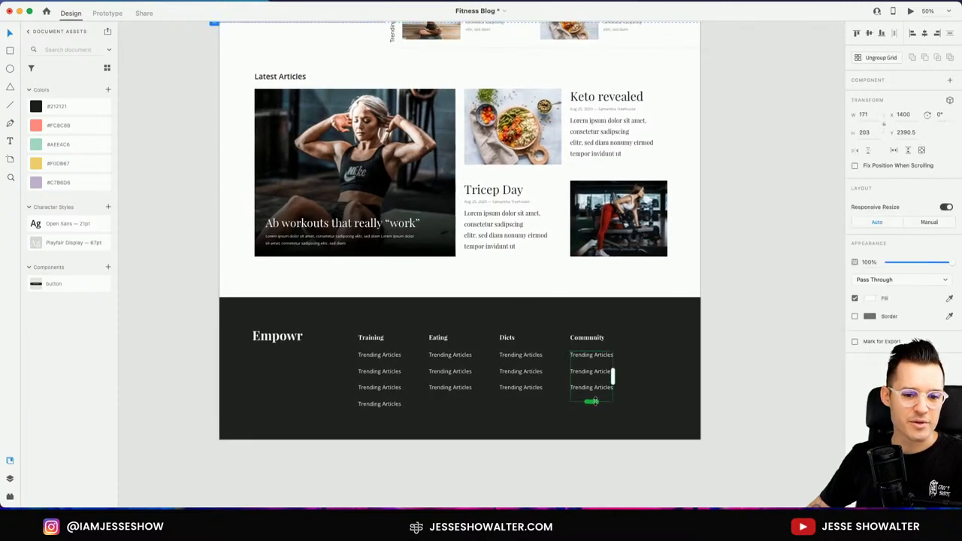
left_click(372, 408)
left_click_drag(378, 414, 379, 396)
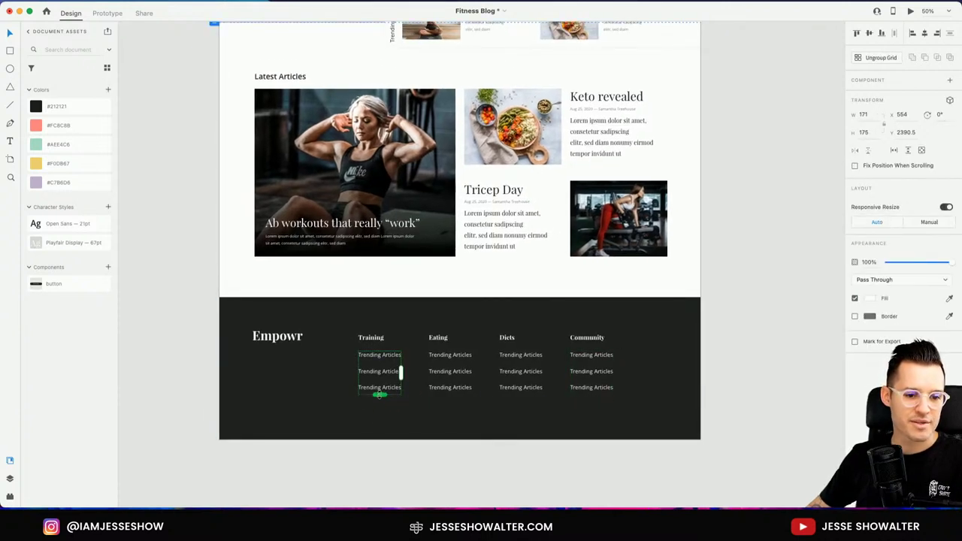
left_click(401, 436)
scroll(398, 462, "up", 1)
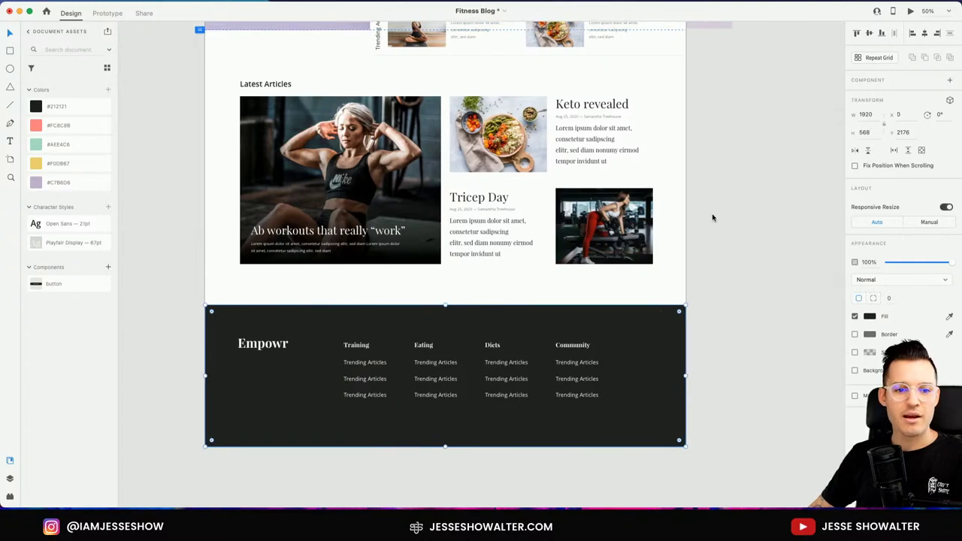
- Save the Fitness Blog document with Cmd+S
scroll(713, 218, "up", 8)
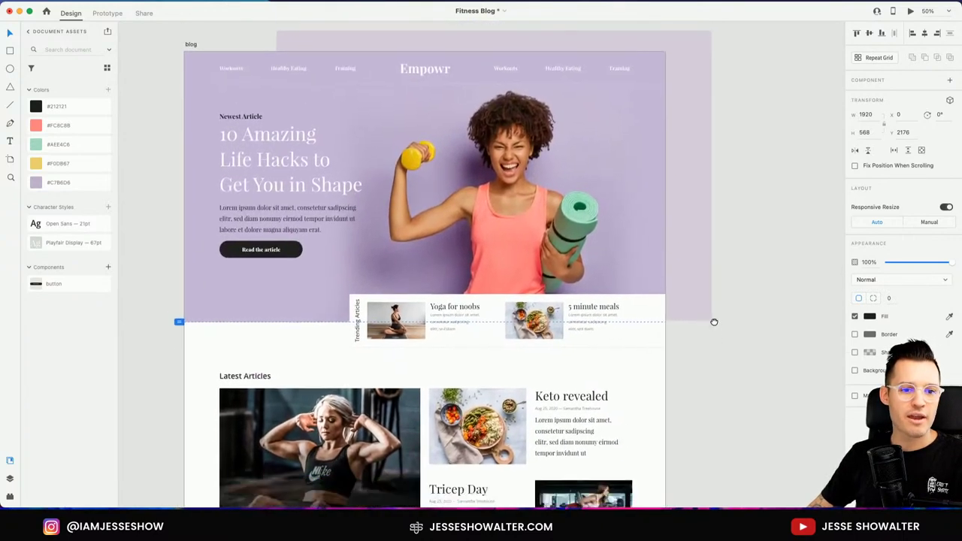
left_click(714, 326)
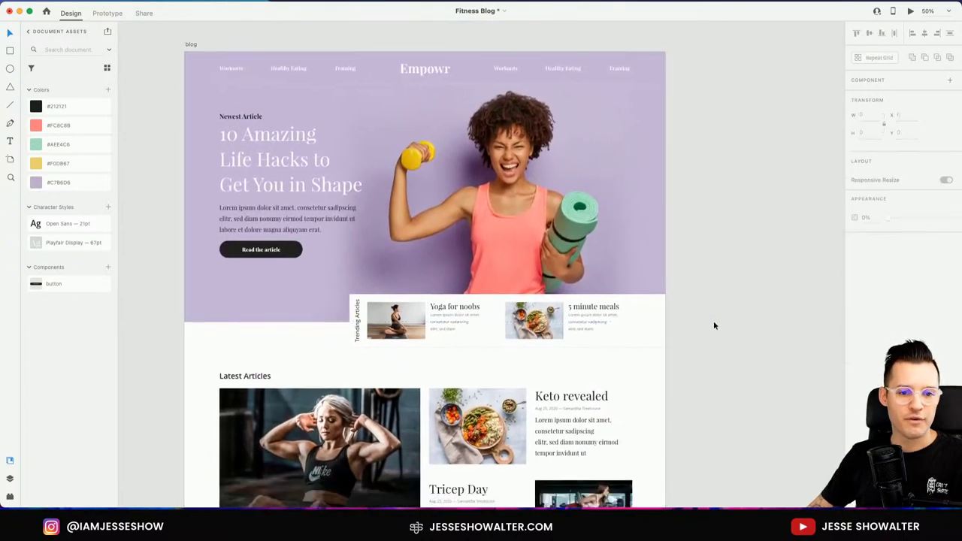
key("super+s")
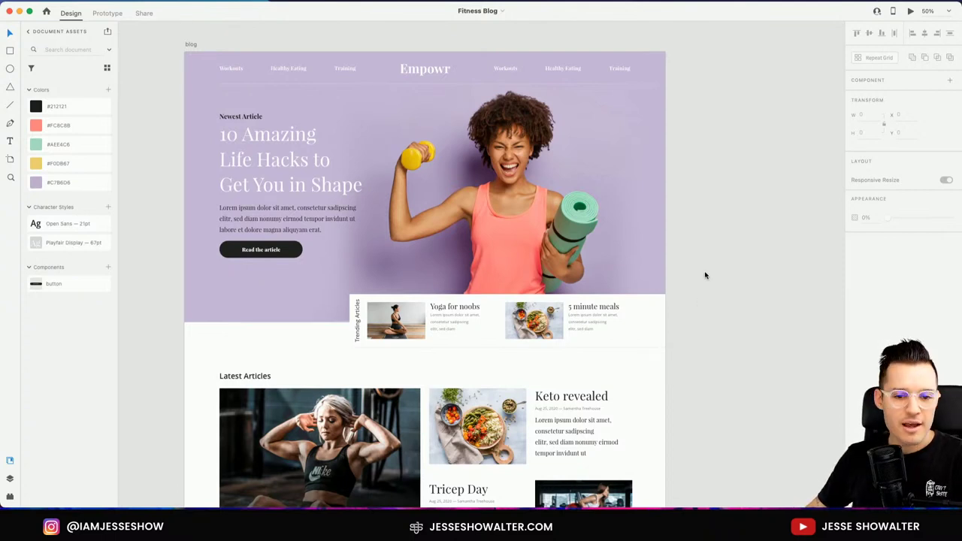
- Option-drag the blog artboard label to place a duplicate beside the original
scroll(712, 306, "left", 2)
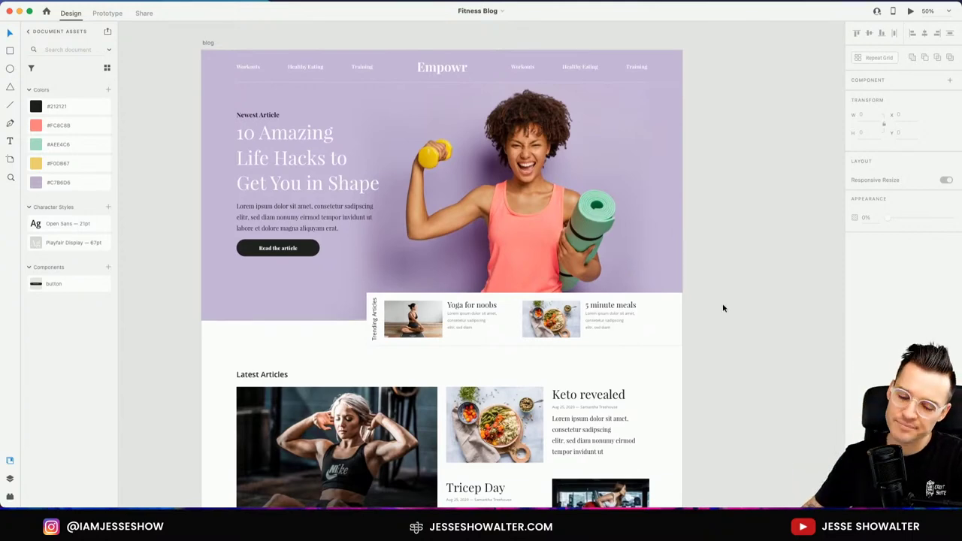
left_click_drag(711, 303, 661, 340)
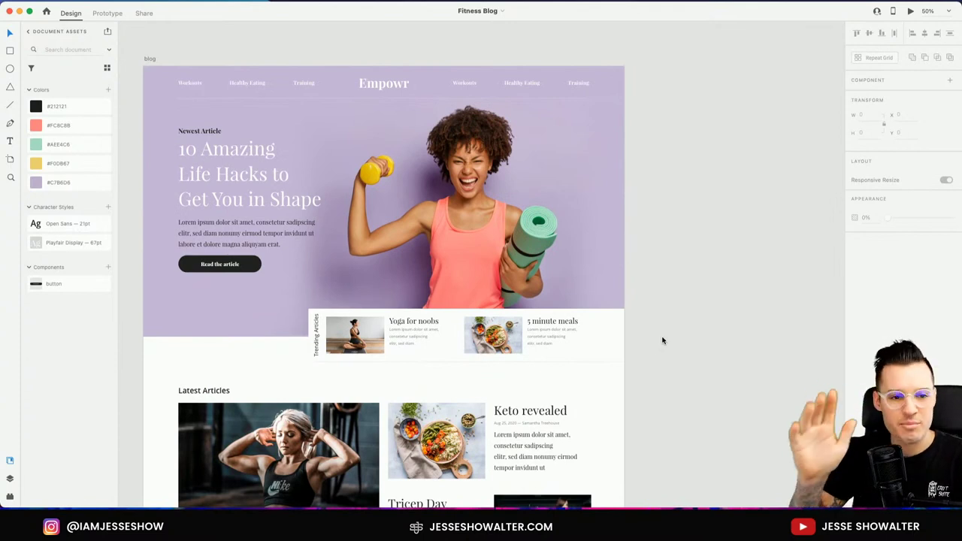
left_click_drag(662, 339, 718, 332)
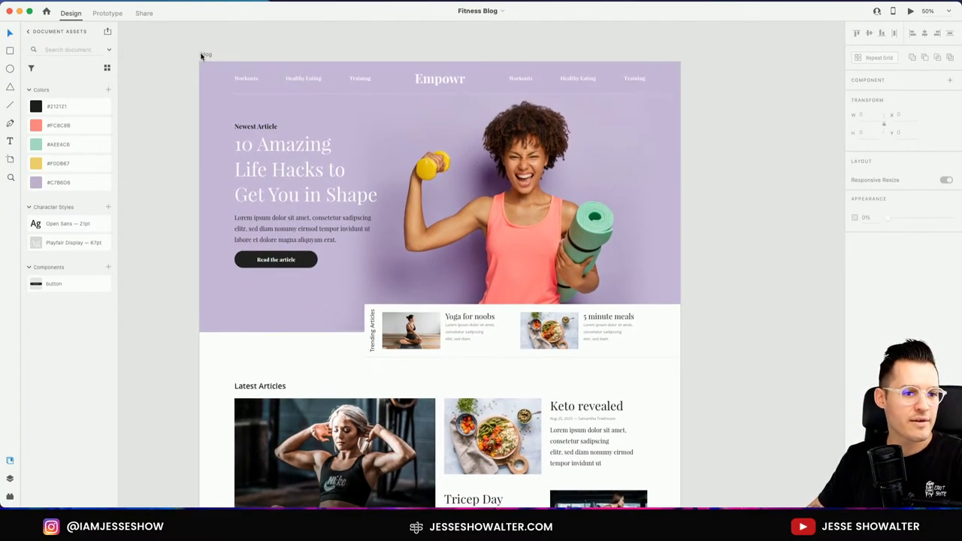
left_click_drag(201, 55, 152, 49)
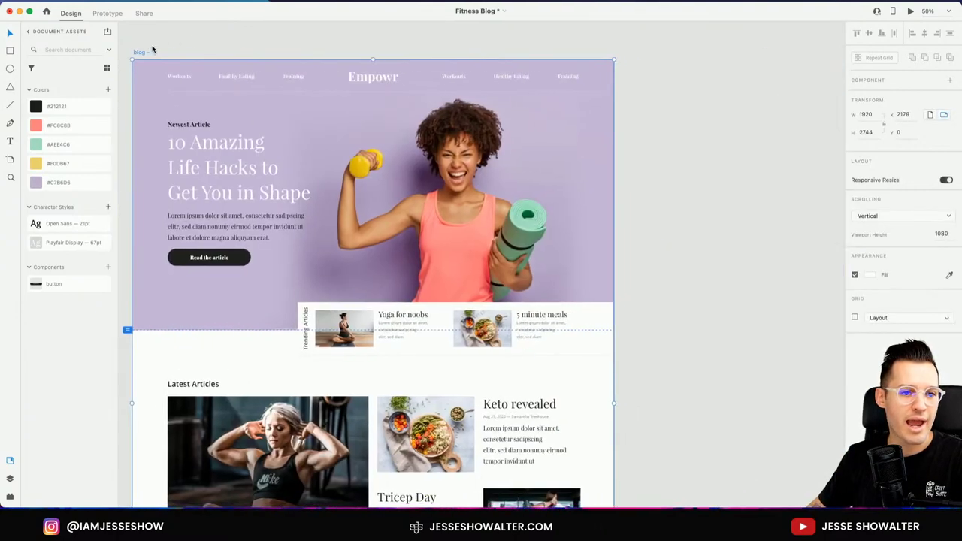
- Rename the copied artboard to prototype1 in the Layers panel
key("super+z")
left_click(10, 478)
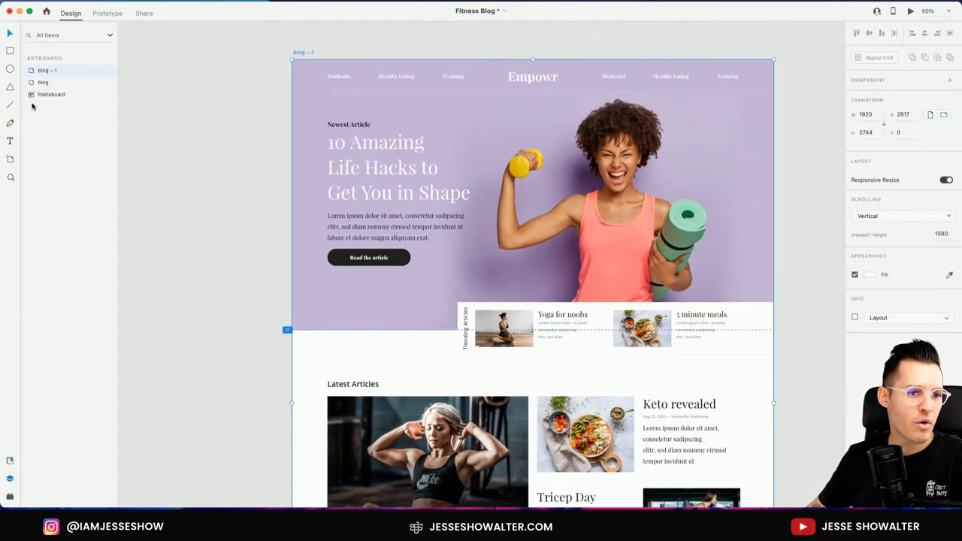
double_click(50, 70)
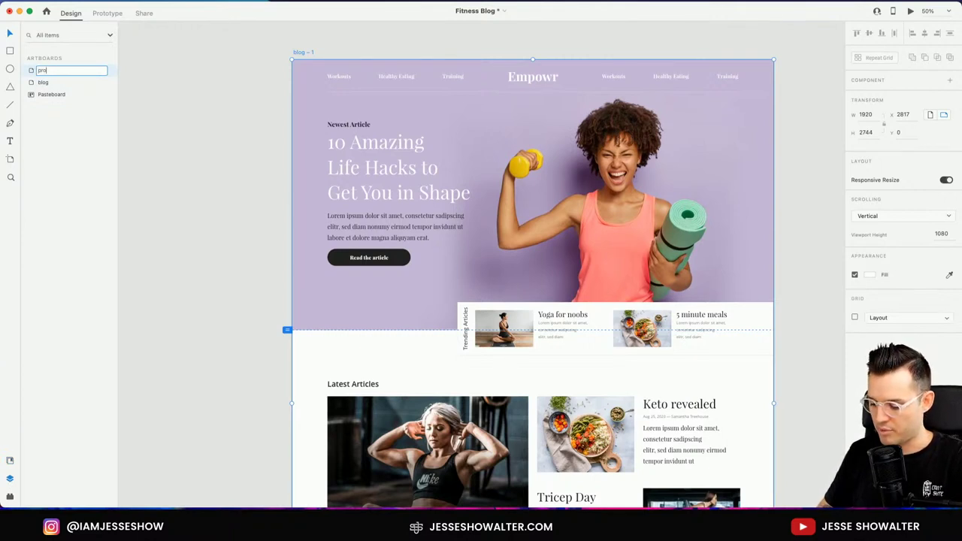
type("prototype1")
key("Return")
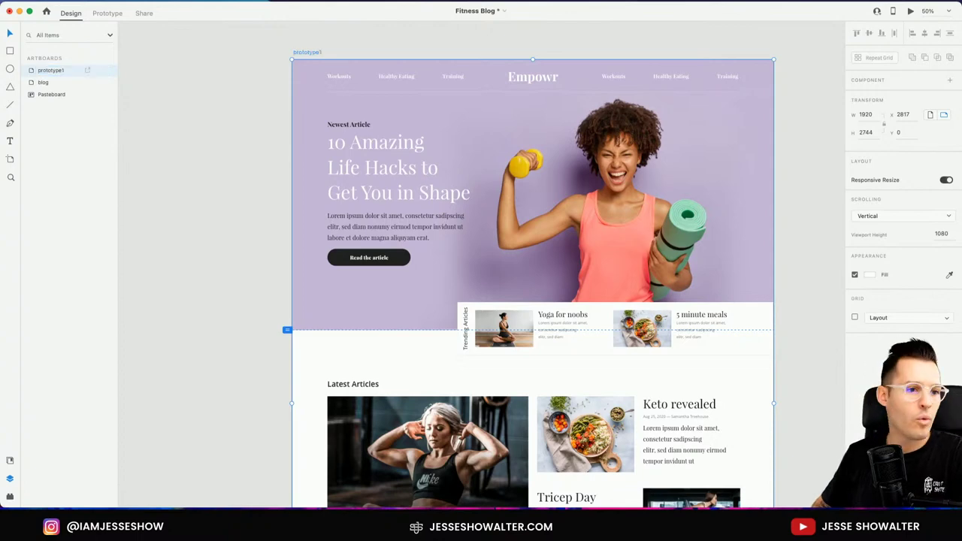
- Group all of prototype1's layers into a single group named website
key("super+minus")
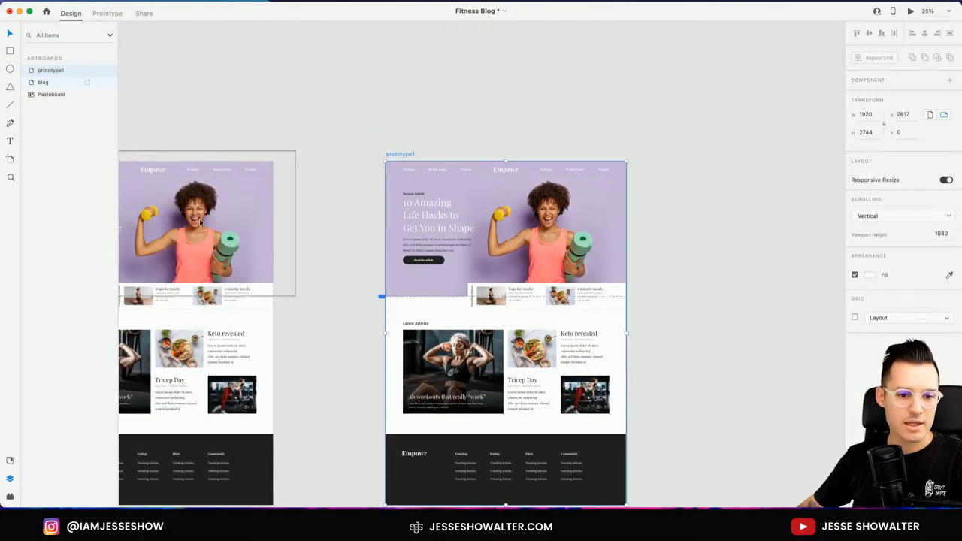
left_click(327, 261)
scroll(327, 262, "down", 2)
left_click_drag(309, 72, 643, 456)
key("super+g")
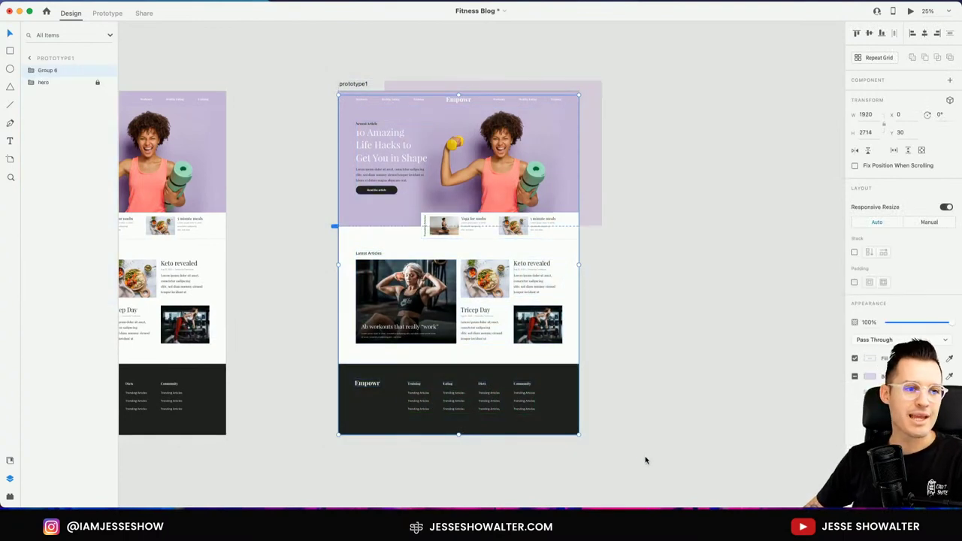
key("super+shift+g")
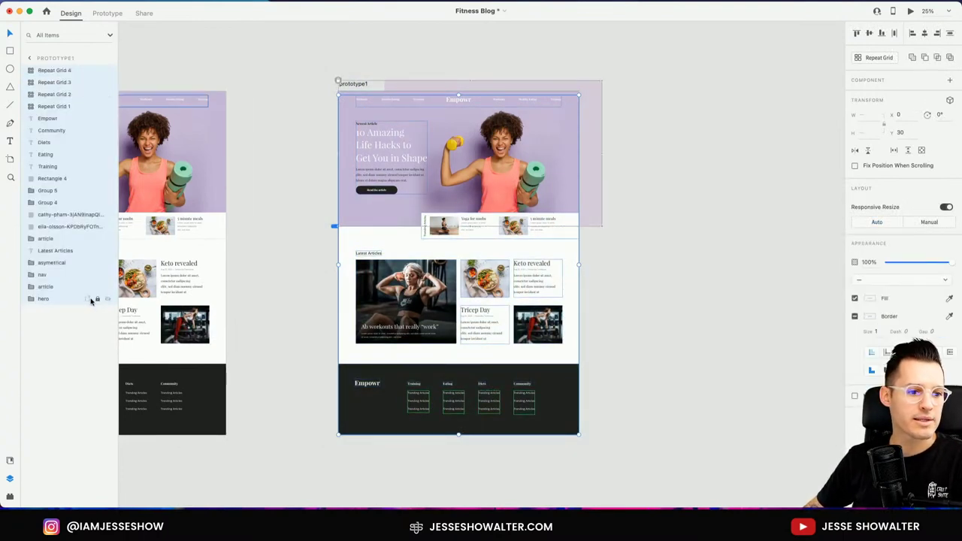
key("super+g")
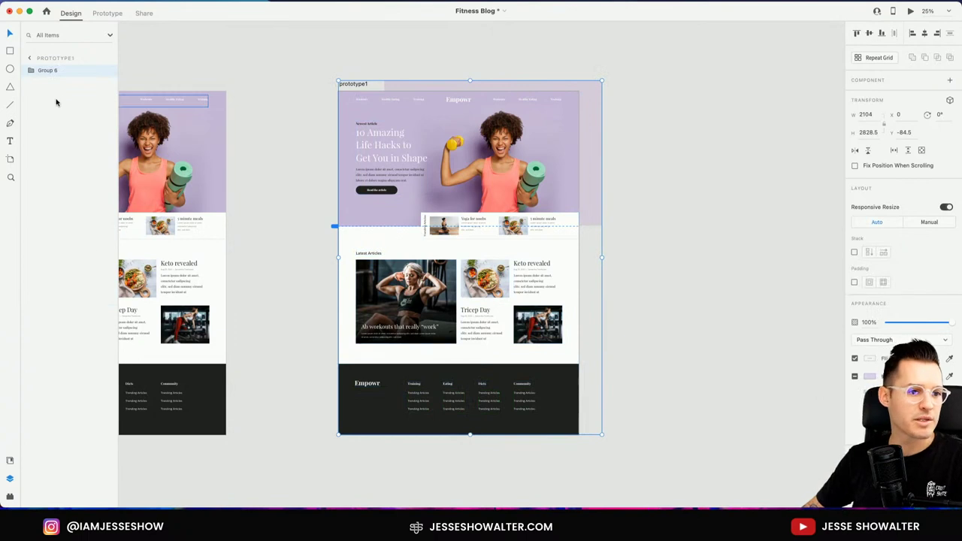
double_click(49, 72)
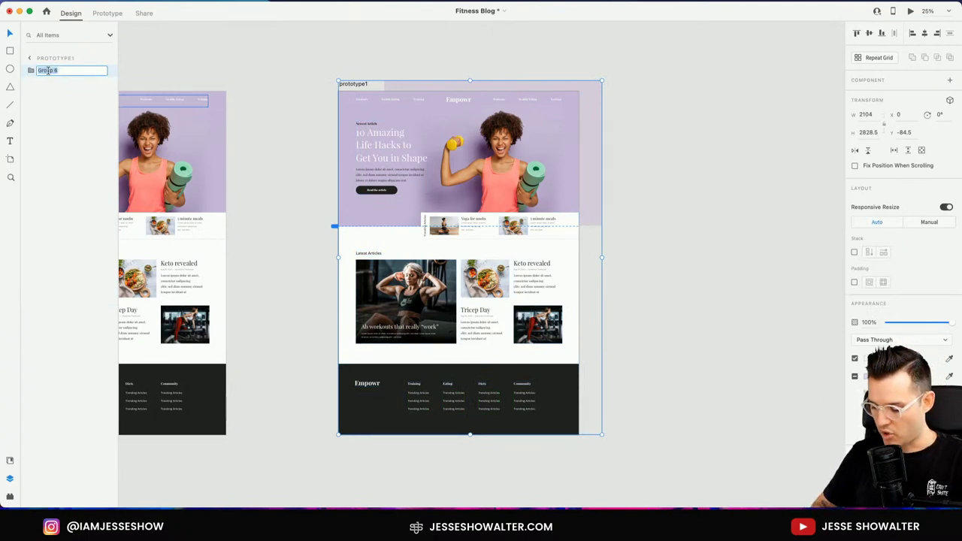
type("website")
key("Return")
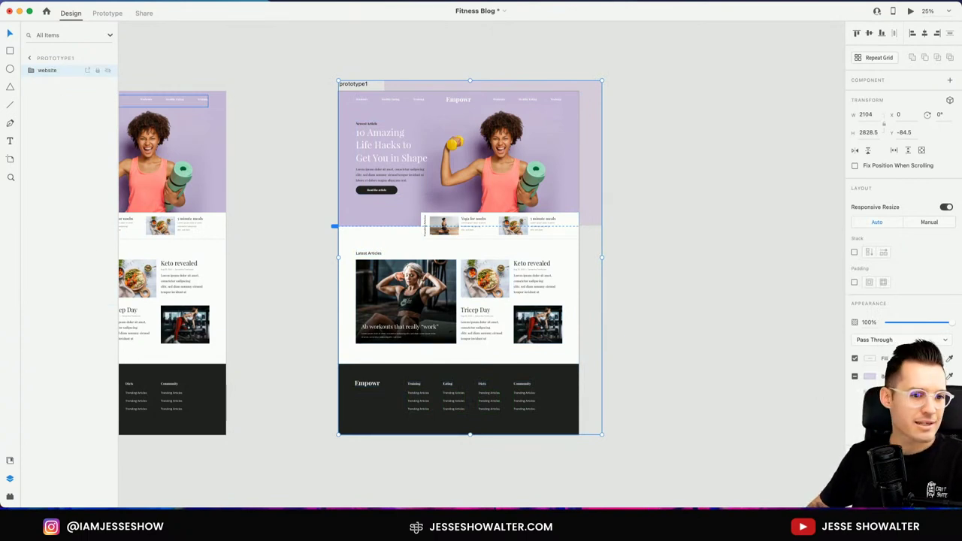
- Drag prototype1's bottom edge up to roughly 1081 tall, one screen height
left_click(258, 79)
left_click_drag(294, 78, 226, 76)
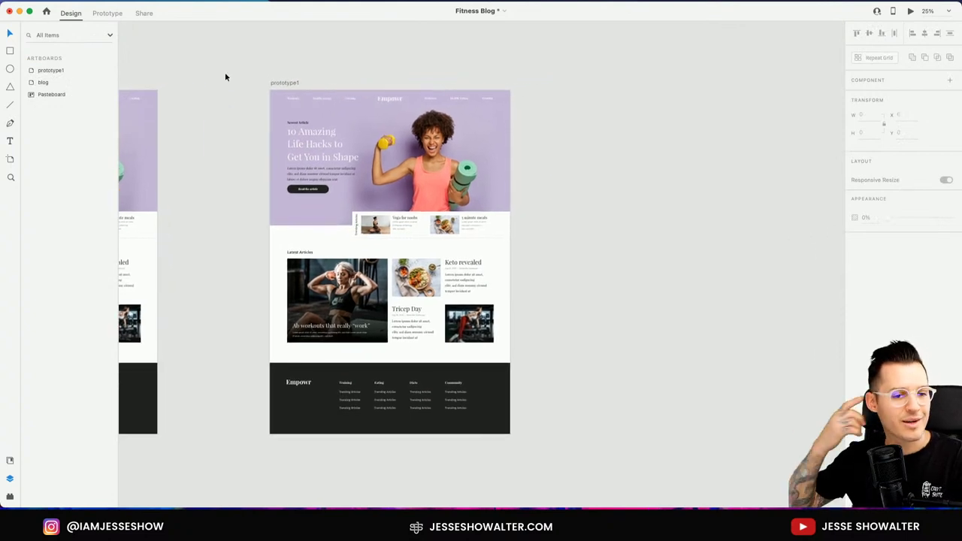
left_click(404, 154)
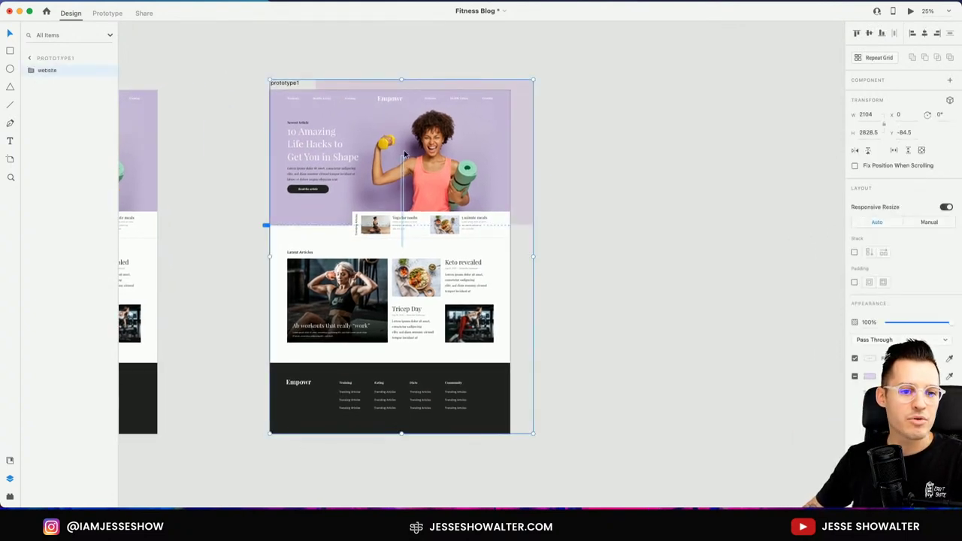
left_click(579, 197)
left_click(294, 83)
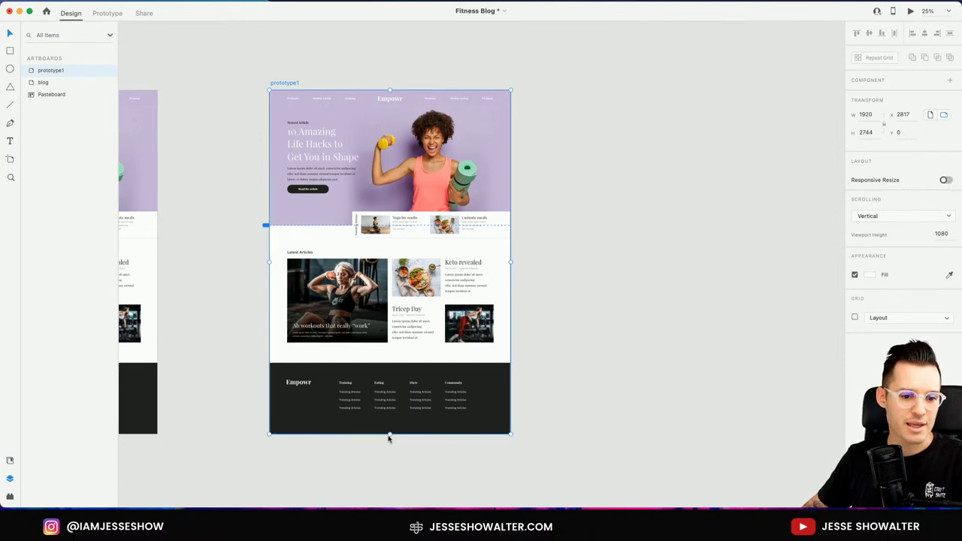
mouse_move(389, 434)
left_mouse_down()
mouse_move(391, 211)
mouse_move(388, 222)
left_mouse_up()
- Preview the prototype, scroll through the cropped prototype1 page, then close the preview
left_click(671, 142)
scroll(670, 142, "left", 3)
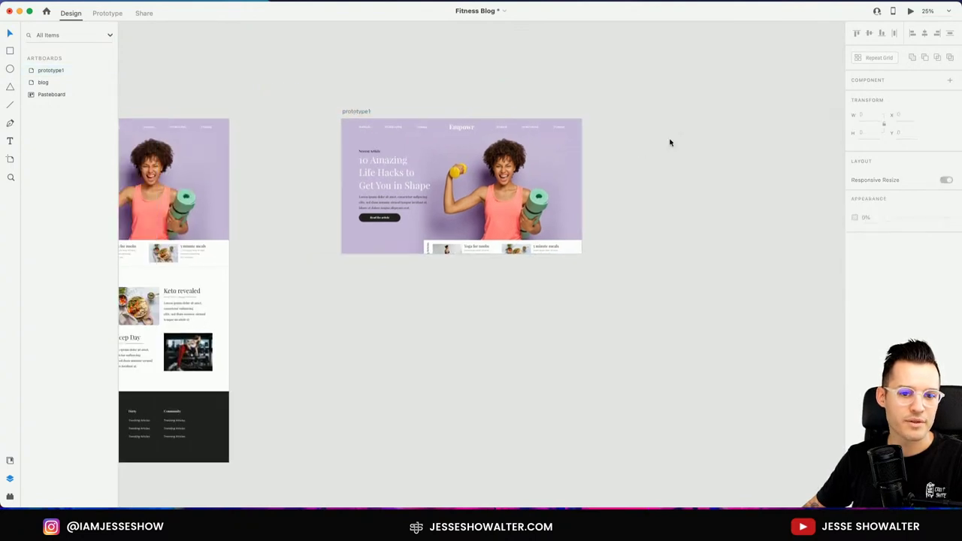
left_click(909, 12)
scroll(705, 256, "down", 15)
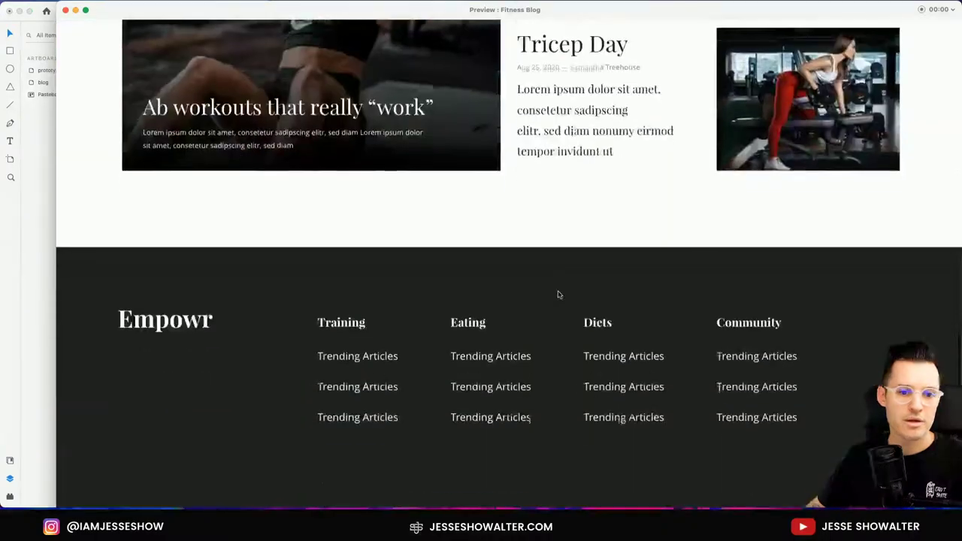
scroll(559, 292, "up", 15)
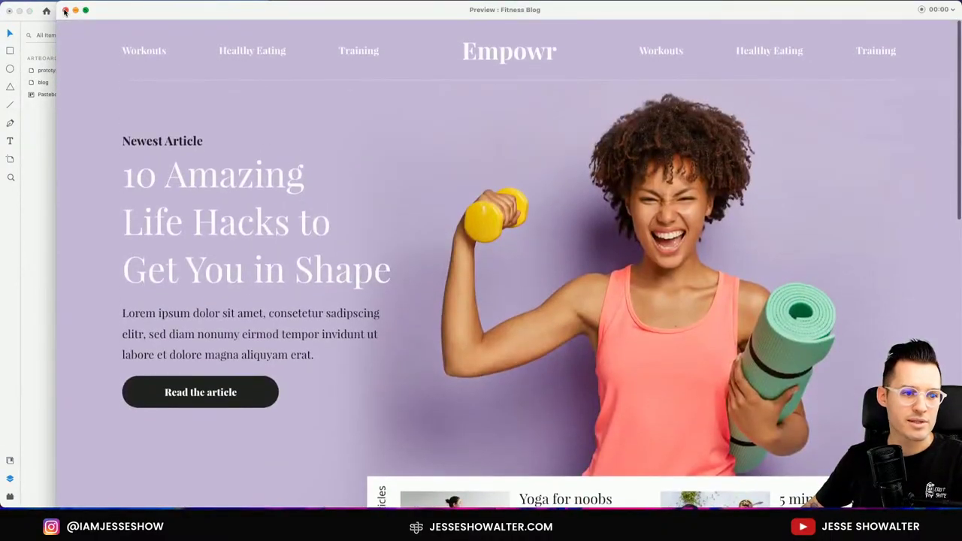
left_click(65, 11)
scroll(215, 86, "right", 4)
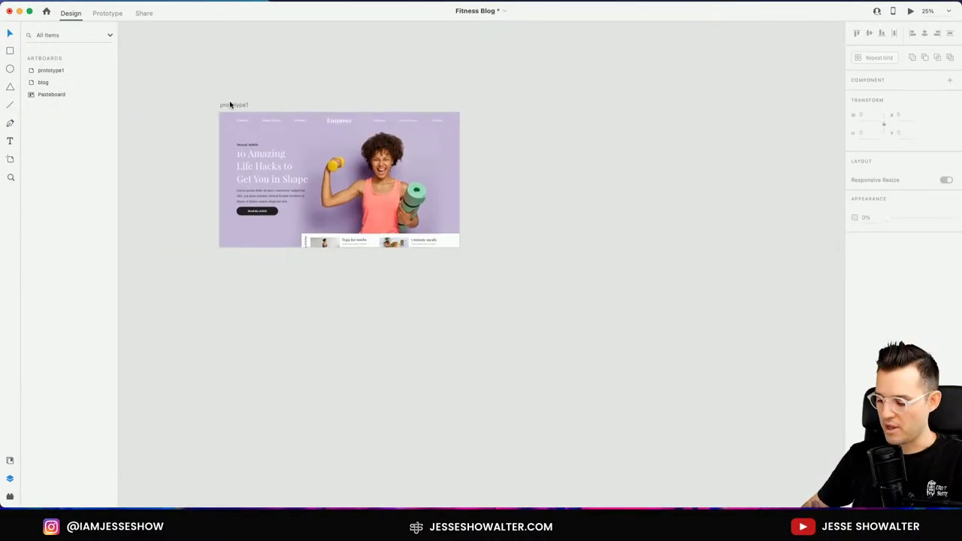
- Move the Ab workouts card down below Tricep Day and fade it to 0% opacity
left_click(230, 106)
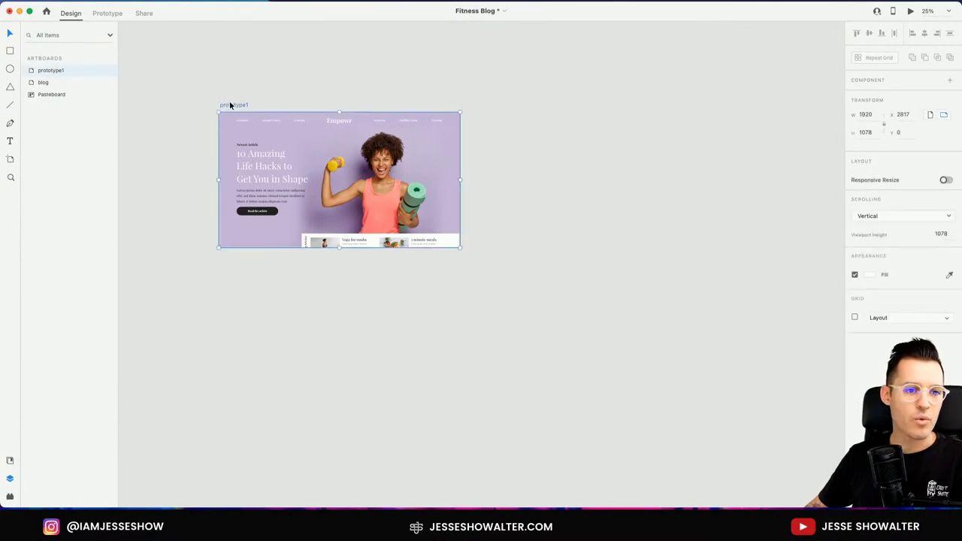
left_click(388, 365)
scroll(331, 173, "up", 2)
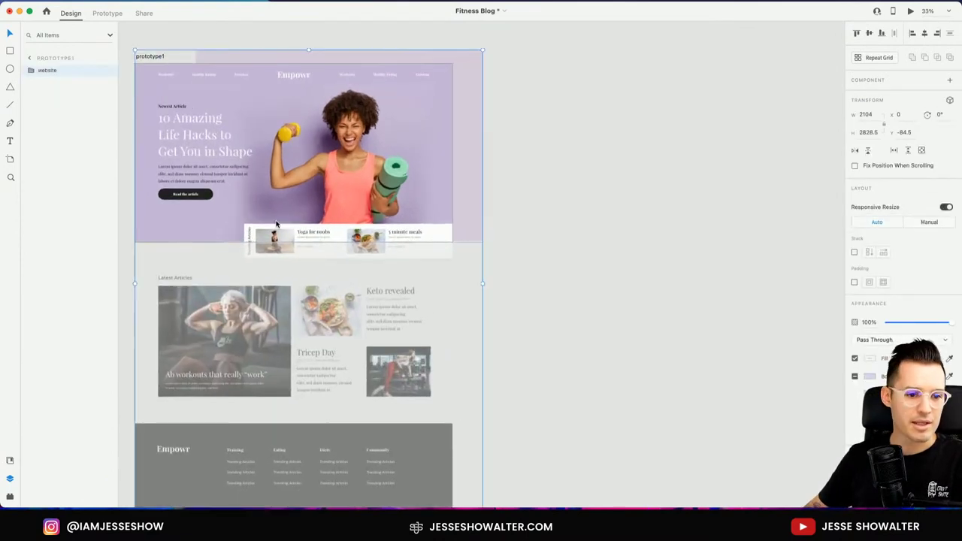
scroll(331, 167, "up", 3)
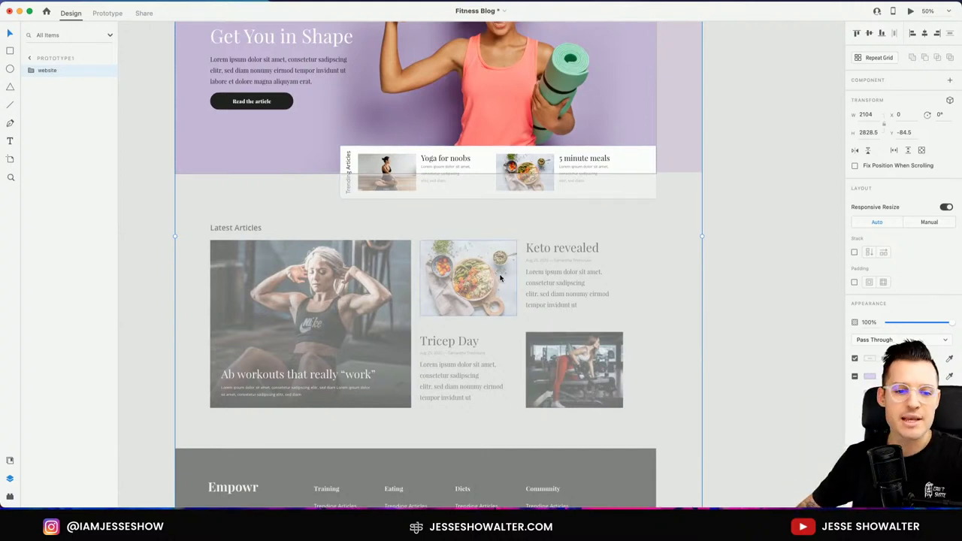
scroll(506, 277, "down", 3)
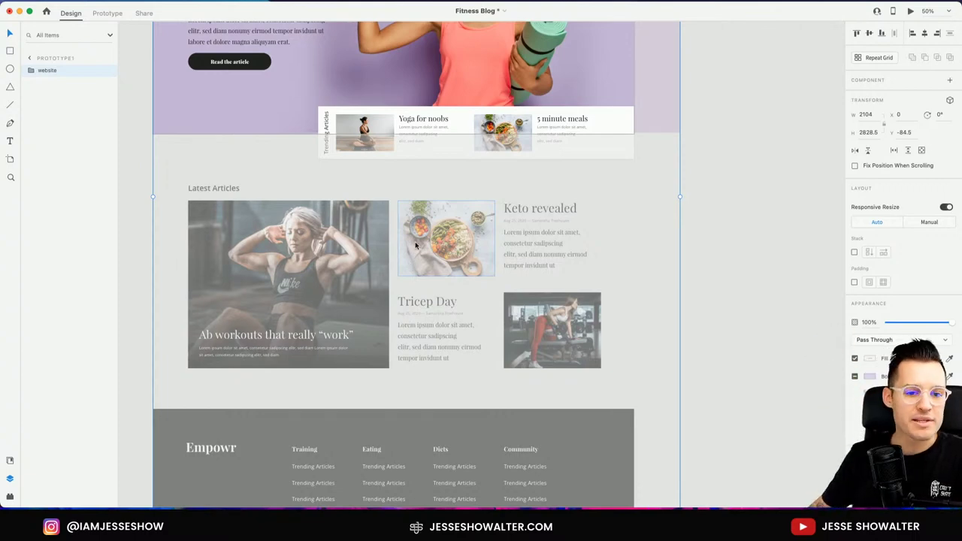
scroll(416, 242, "up", 4)
scroll(324, 299, "down", 3)
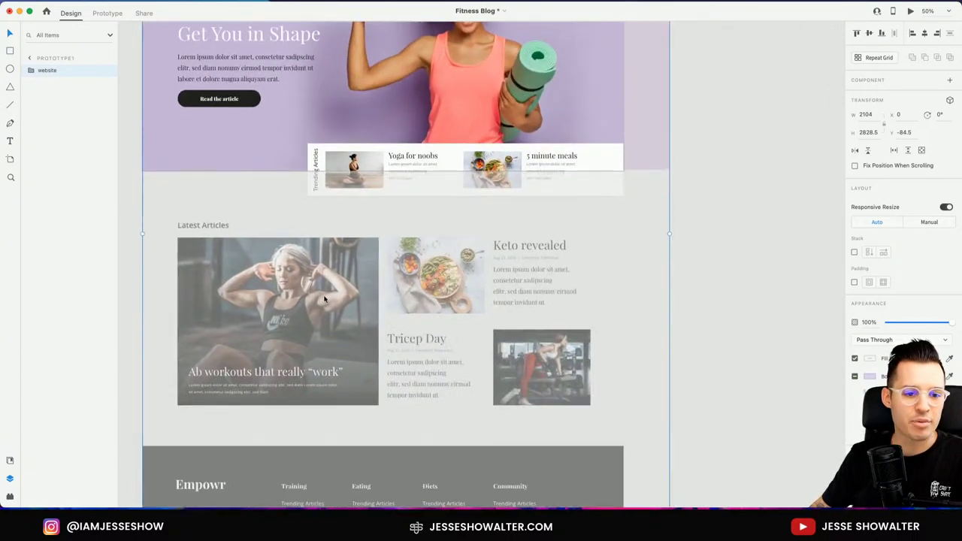
left_click(325, 299)
scroll(324, 289, "left", 2)
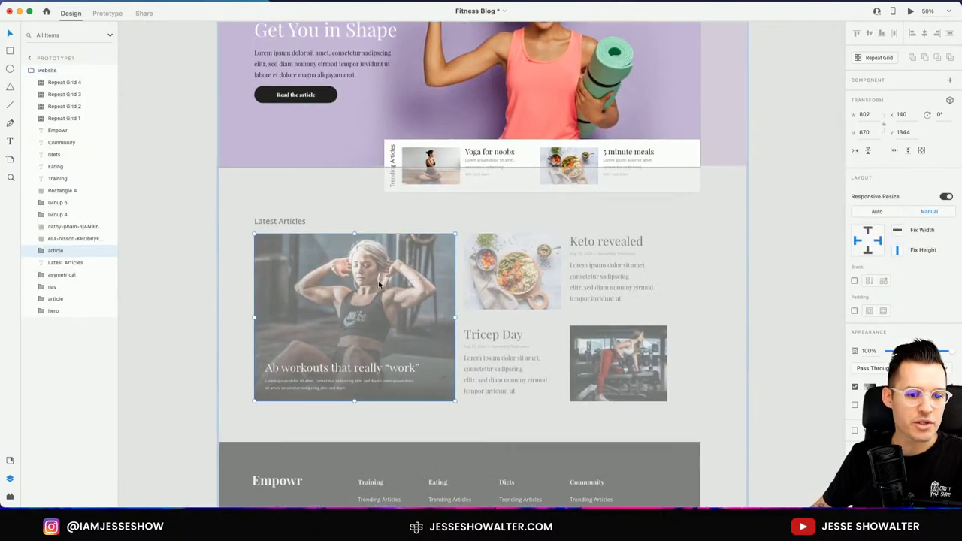
left_click_drag(372, 264, 372, 383)
left_click_drag(945, 359, 752, 376)
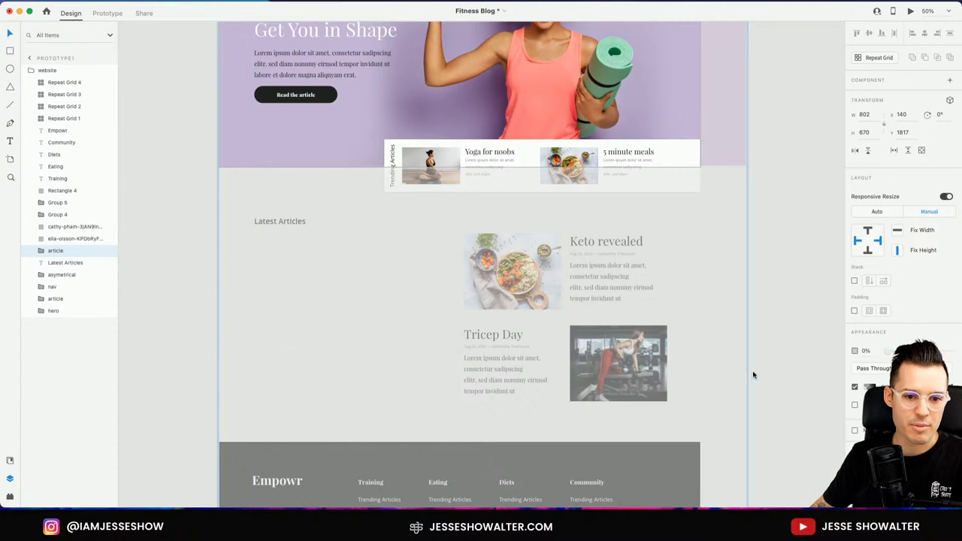
- Move the Tricep Day and Keto revealed groups down and fade both to 0% opacity
left_click(618, 361)
left_click(525, 359)
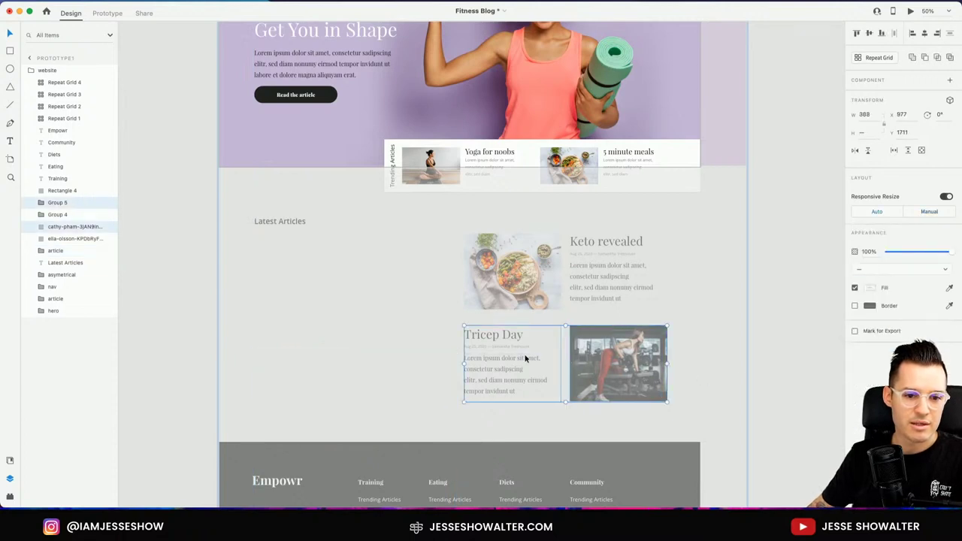
left_click_drag(516, 359, 522, 430)
left_click_drag(946, 252, 885, 253)
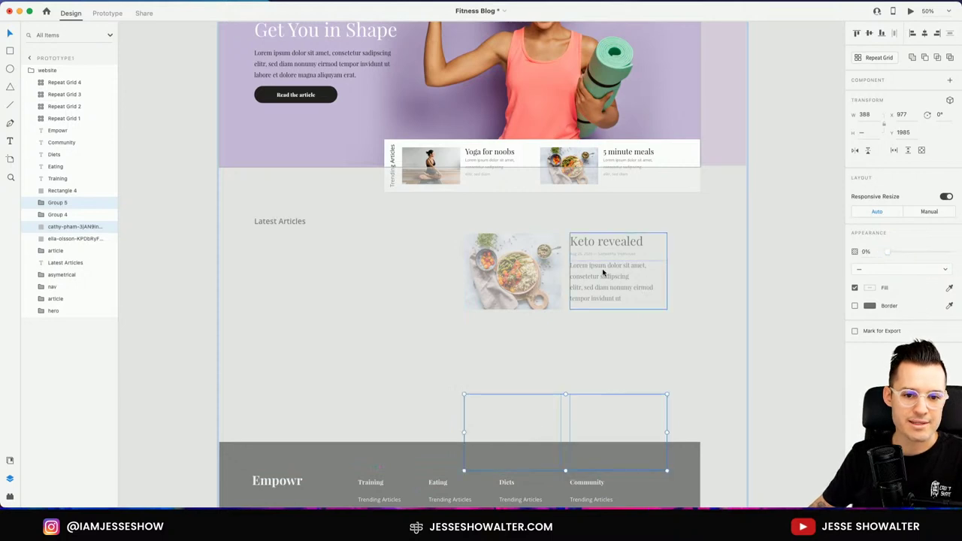
left_click(597, 273)
left_click_drag(505, 275, 505, 350)
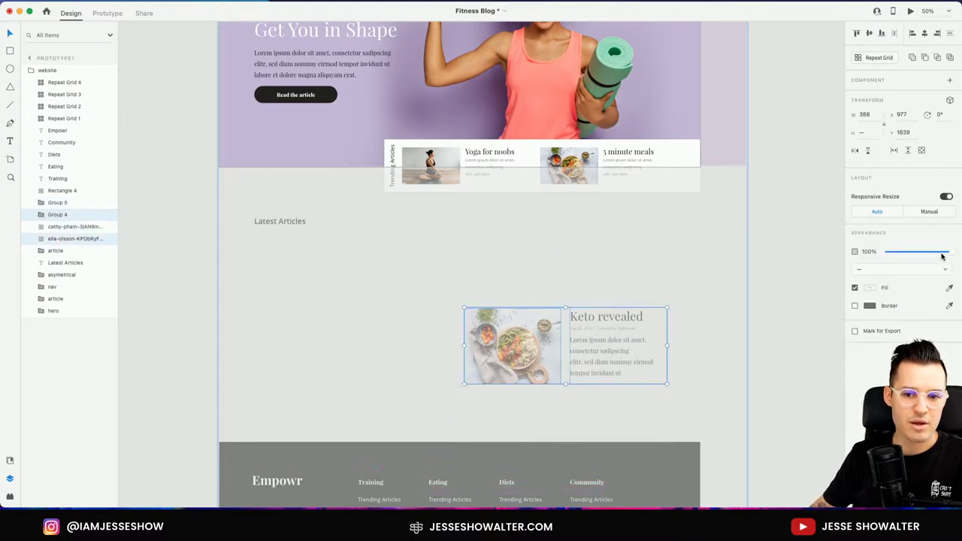
left_click_drag(942, 256, 732, 262)
- Move the Latest Articles heading down and fade it out completely
left_click_drag(279, 223, 288, 274)
left_click_drag(956, 370, 867, 368)
left_click(780, 355)
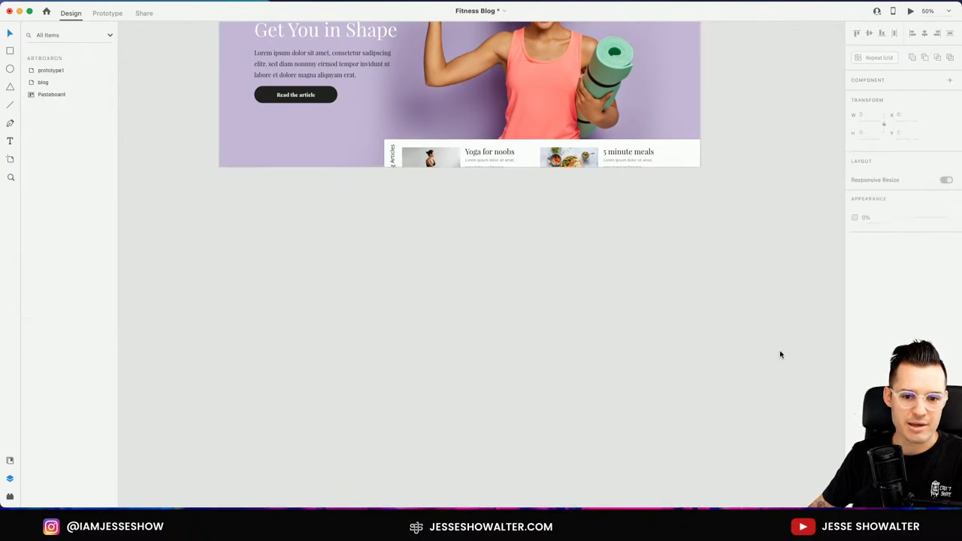
- Place a copy of the prototype1 artboard to its right
key("super+0")
scroll(780, 354, "up", 3)
scroll(670, 283, "right", 3)
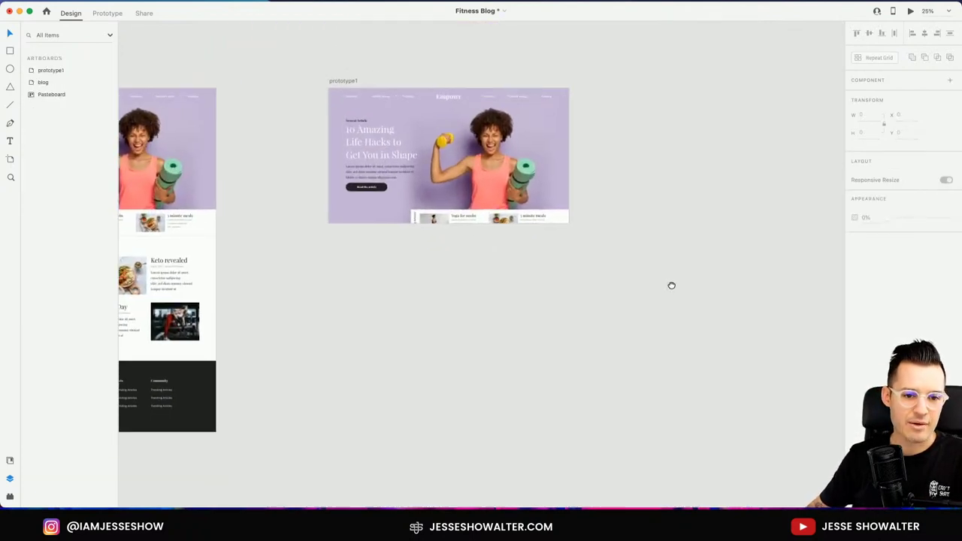
scroll(711, 268, "left", 5)
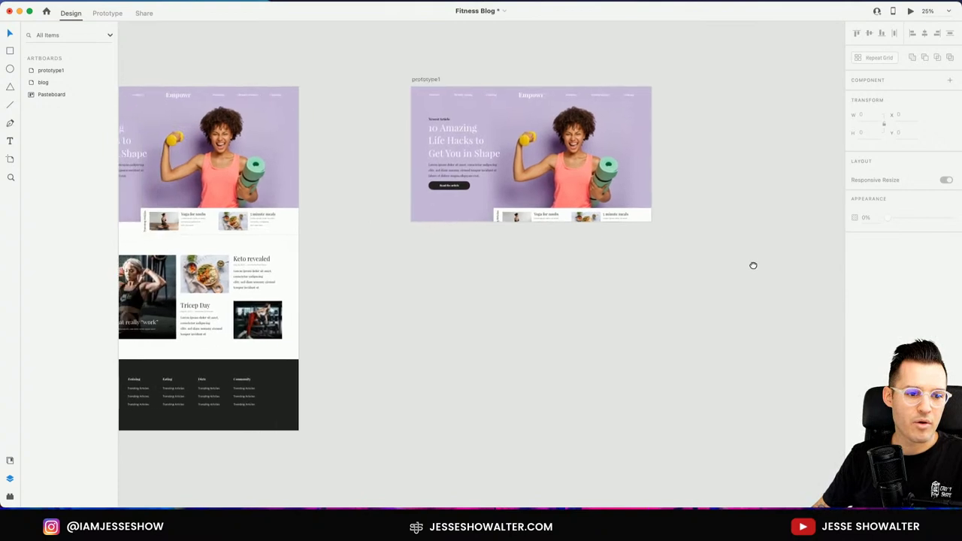
left_click(420, 80)
left_click_drag(422, 81, 681, 91)
- Rename the copied artboard to prototype2 in the Layers panel
scroll(549, 57, "right", 4)
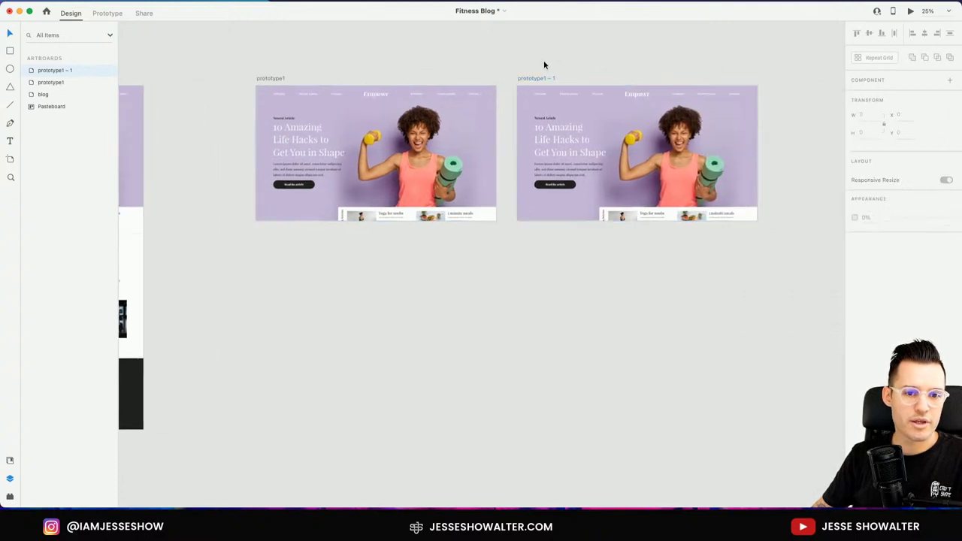
double_click(52, 71)
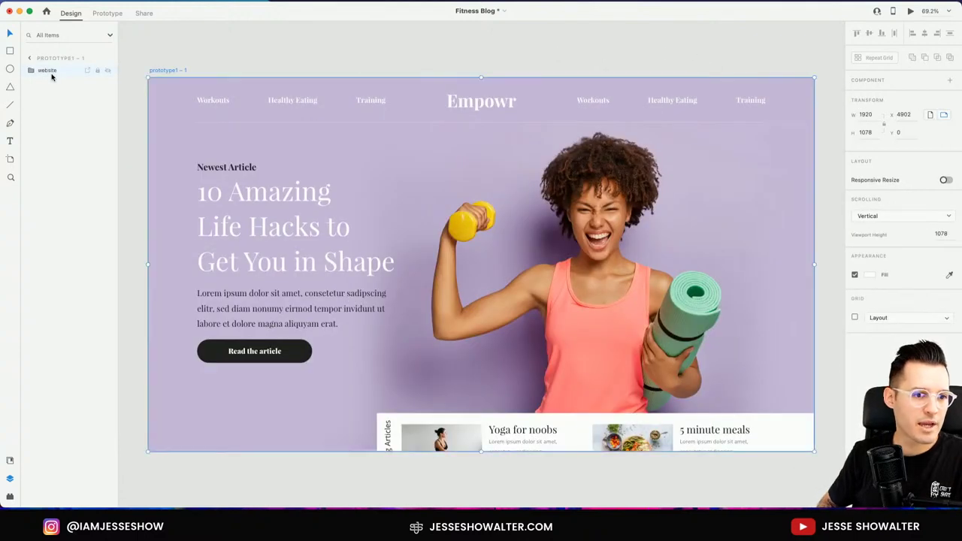
left_click(160, 69)
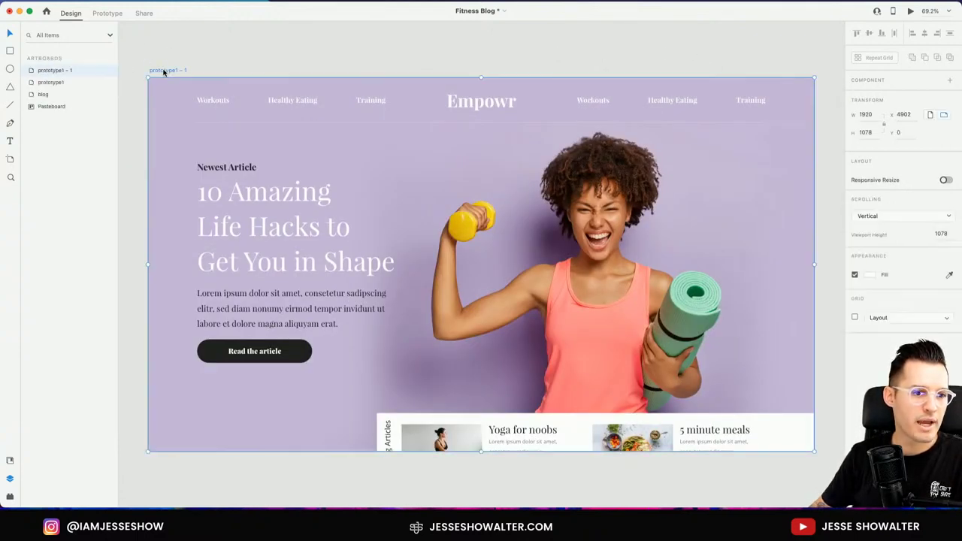
double_click(58, 71)
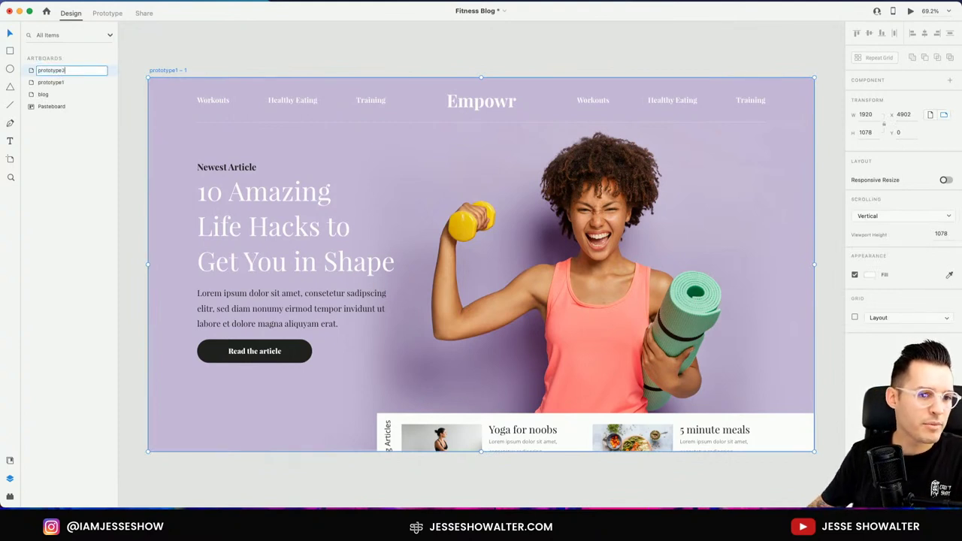
type("prototype2")
left_click(162, 59)
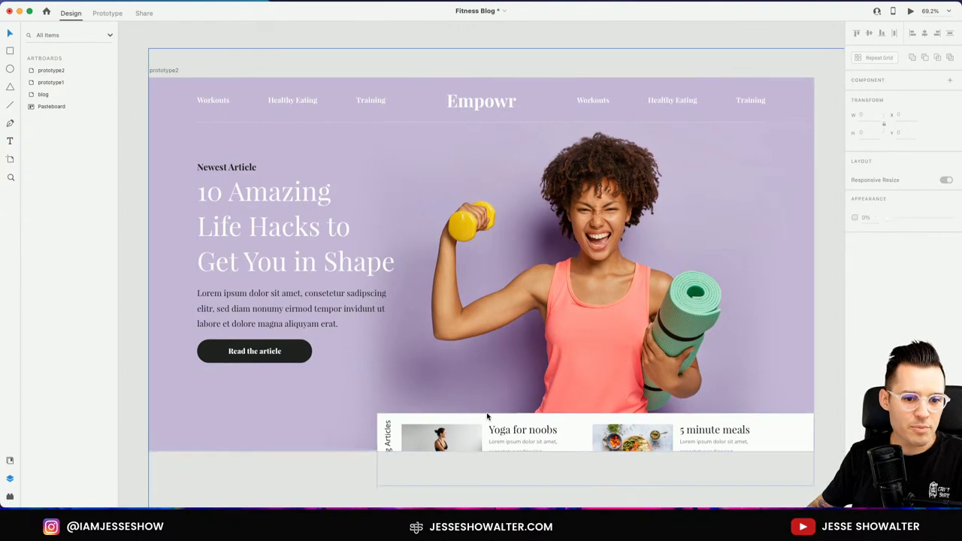
- Move the website group up so the hero sits above prototype2's top edge
left_click_drag(486, 414, 517, 143)
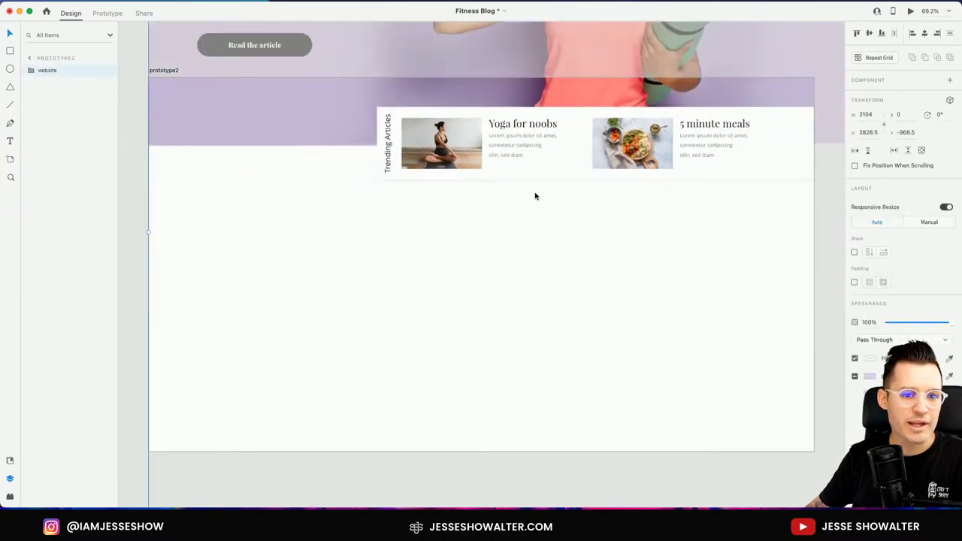
left_click(136, 199)
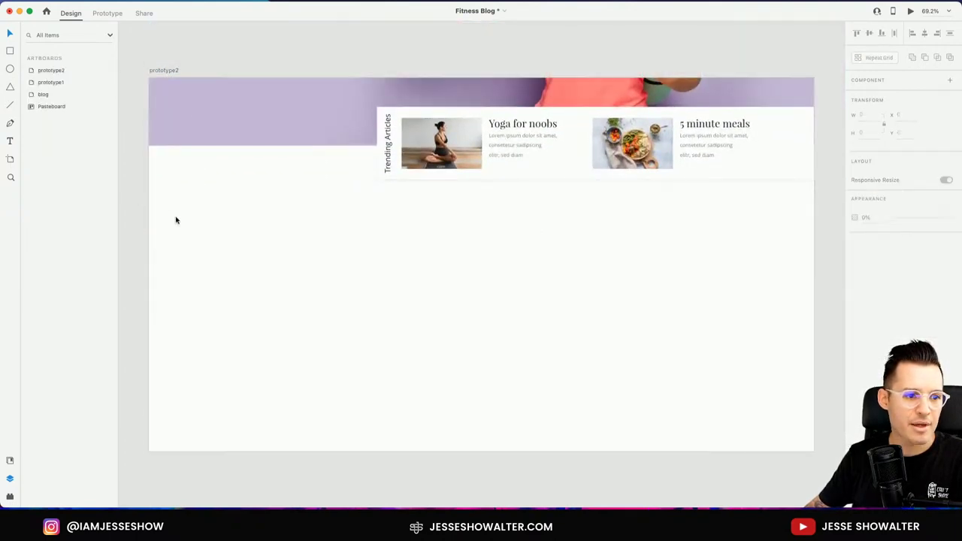
left_click(441, 155)
left_click_drag(441, 156, 442, 81)
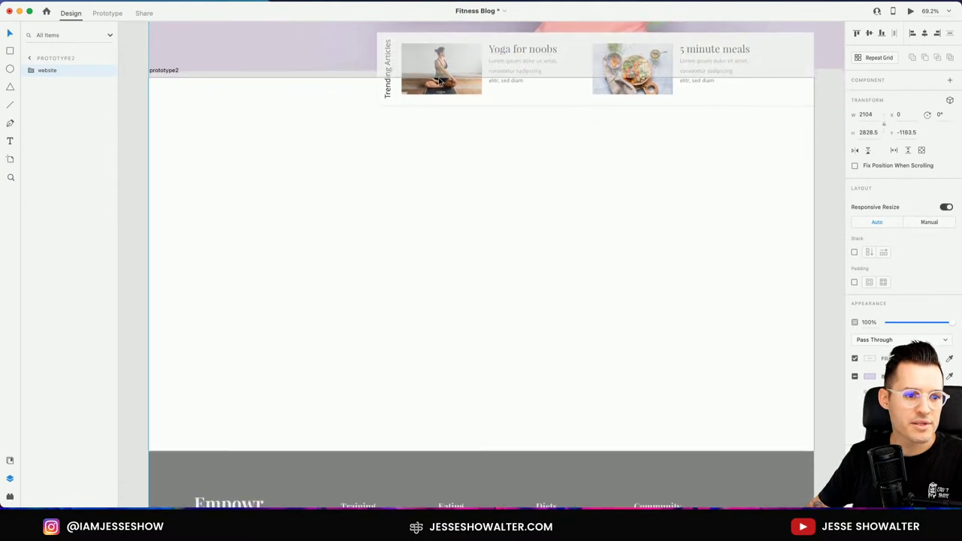
left_click(31, 71)
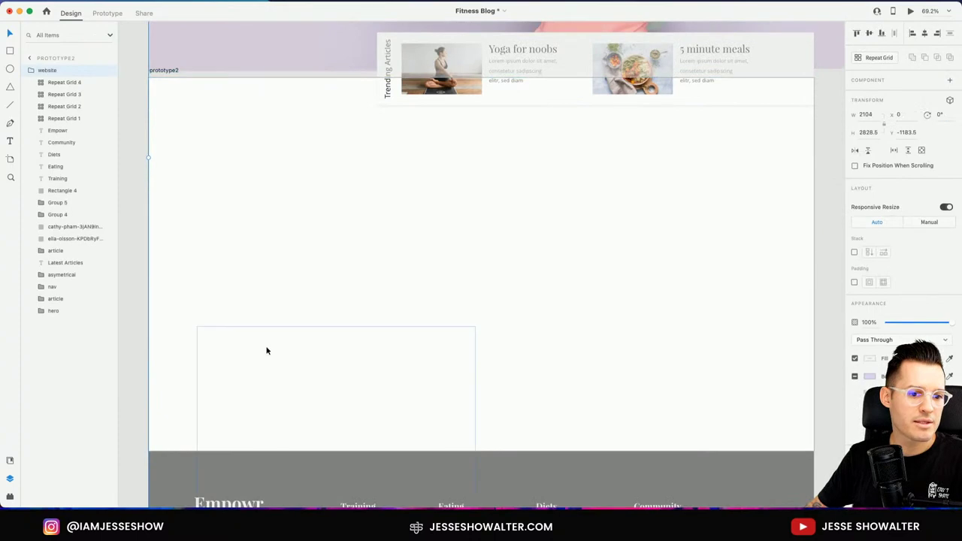
- Restore the Tricep Day, Keto revealed and Latest Articles heading to full opacity
left_click(266, 350)
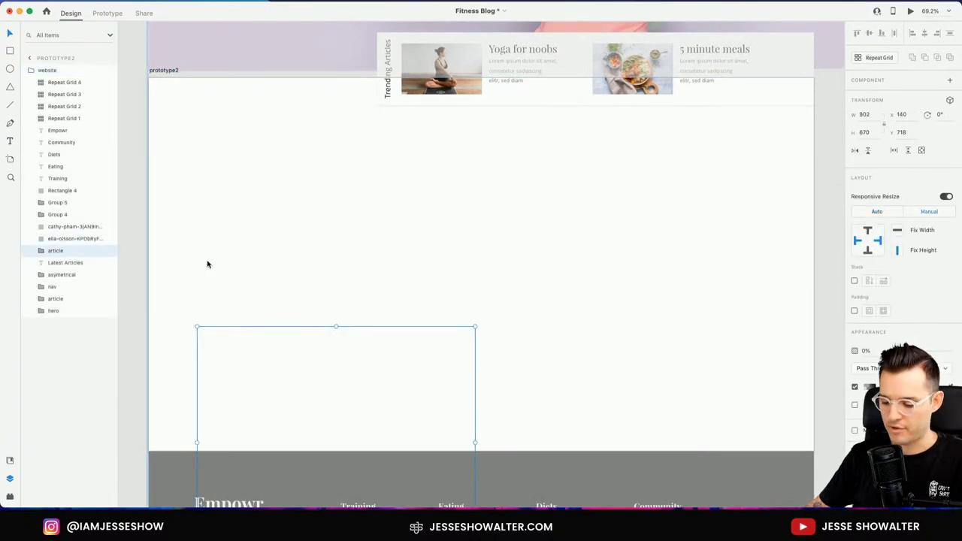
key("super+minus")
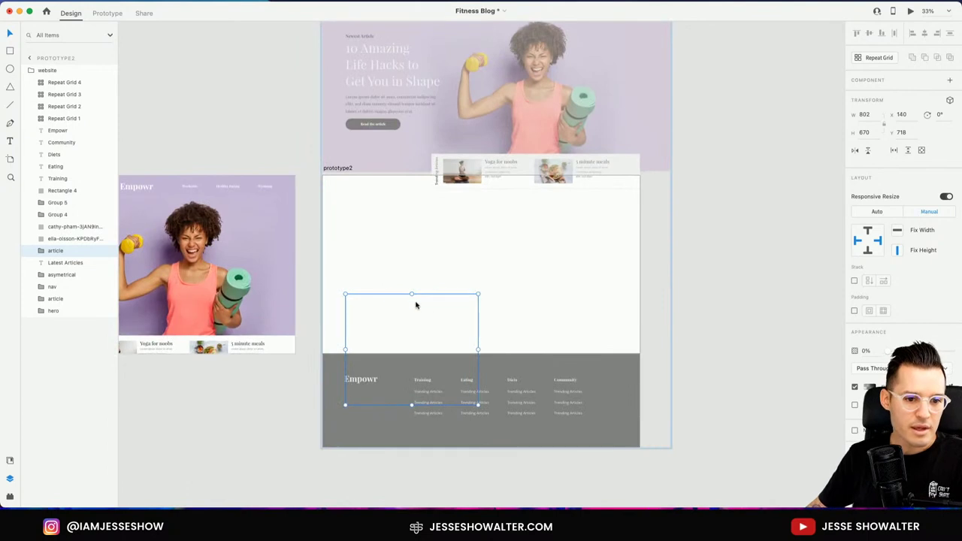
left_click(532, 339)
left_click(529, 305, "shift")
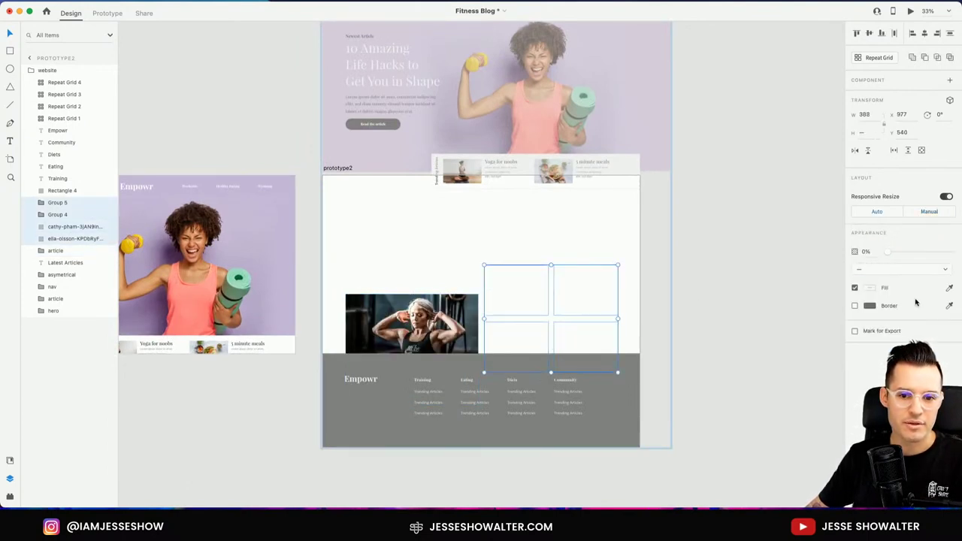
key("0")
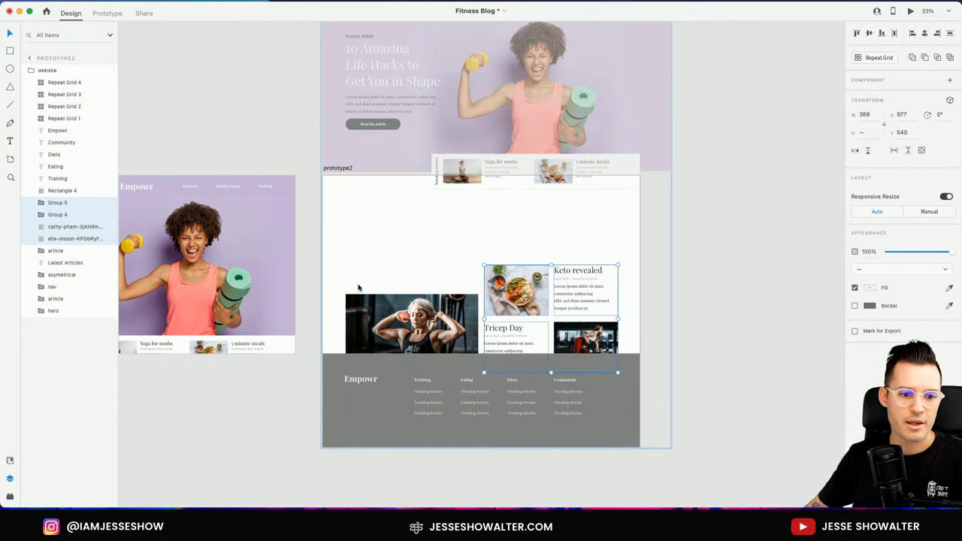
left_click(359, 239)
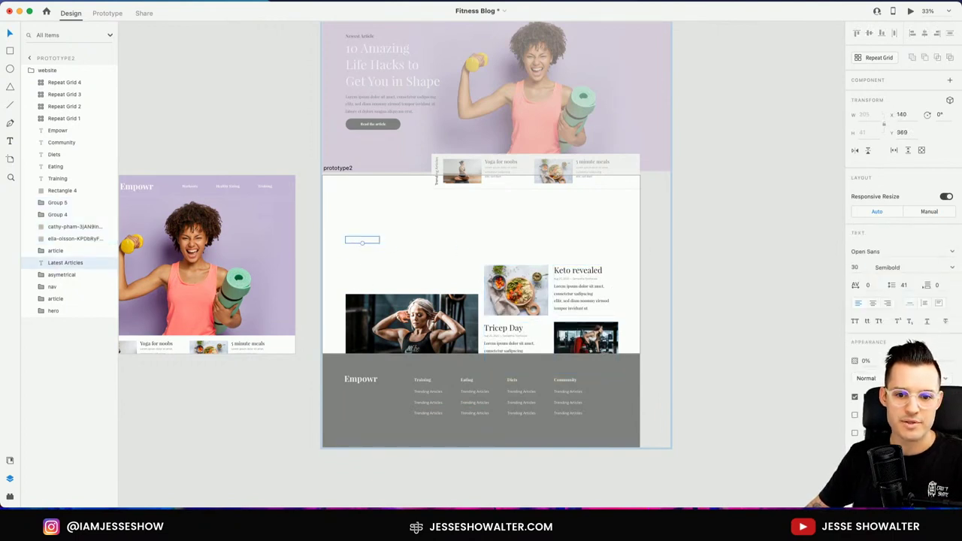
key("0")
- Move the Latest Articles heading, main article and smaller cards back up into place
left_click_drag(415, 306, 415, 263)
left_click(362, 239, "shift")
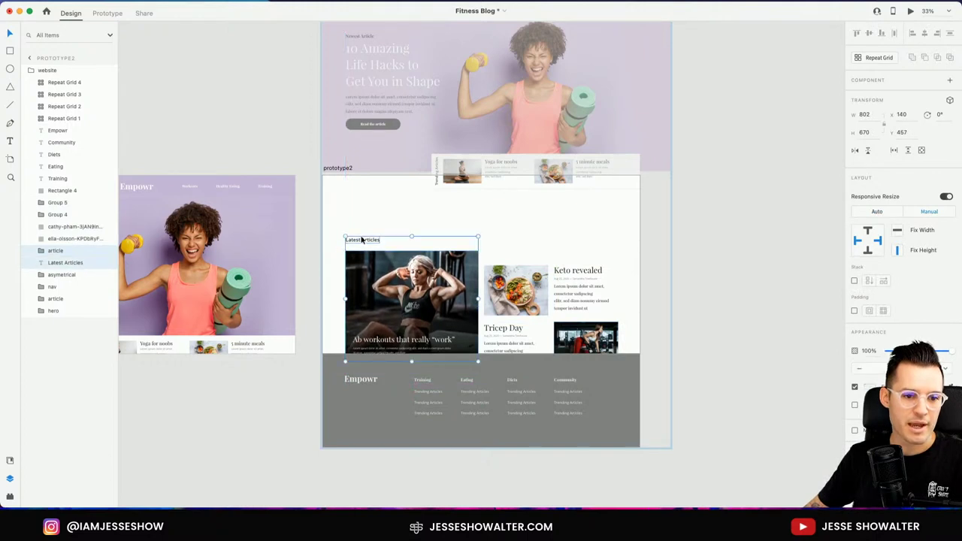
left_click_drag(362, 239, 363, 209)
left_click(535, 286)
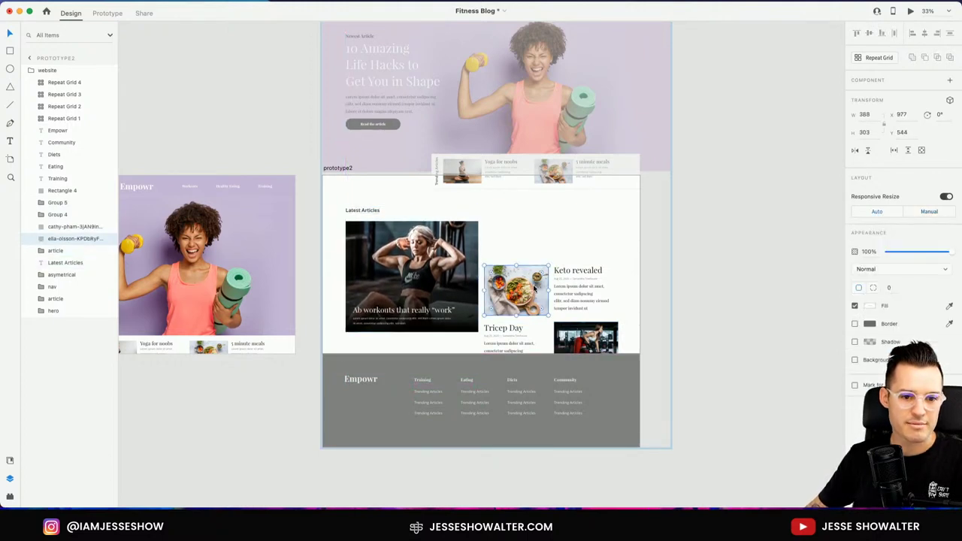
left_click(575, 292, "shift")
left_click(581, 334, "shift")
left_click_drag(509, 342, 507, 301)
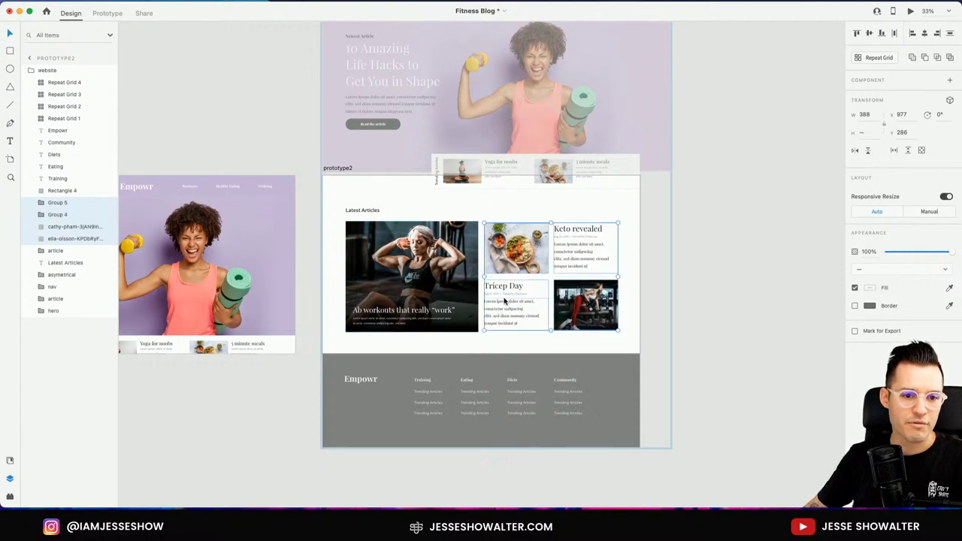
scroll(693, 150, "up", 2)
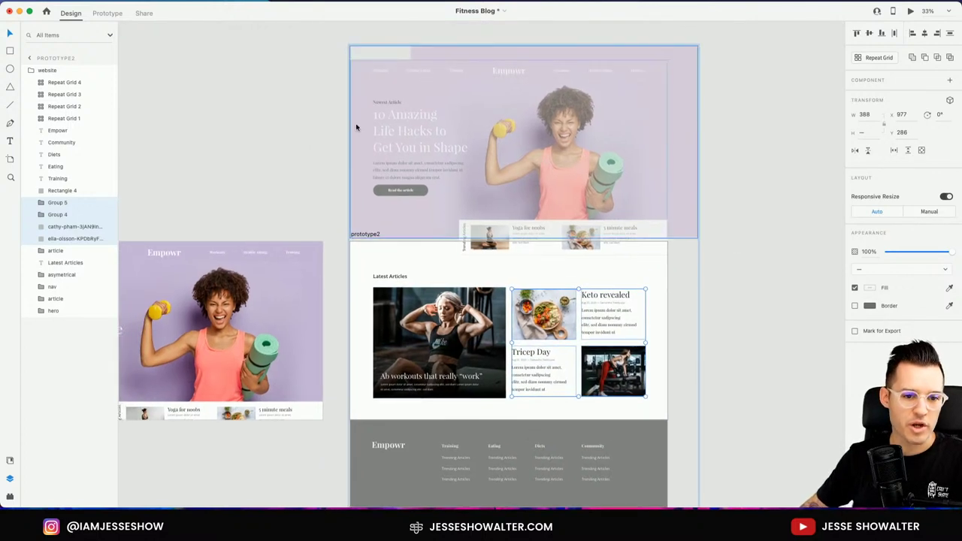
- Shift the hero photo and trending cards right and the headline text group left
double_click(571, 178)
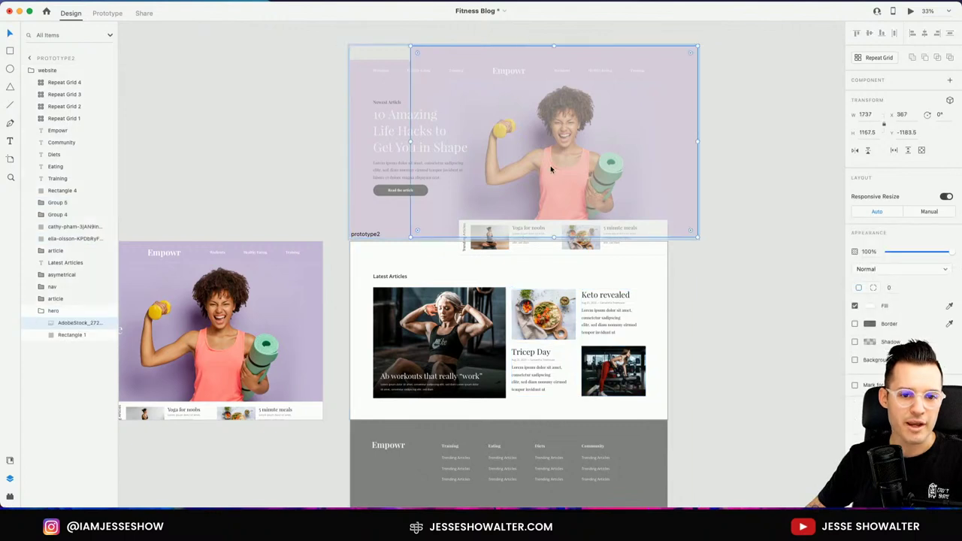
left_click_drag(547, 170, 677, 171)
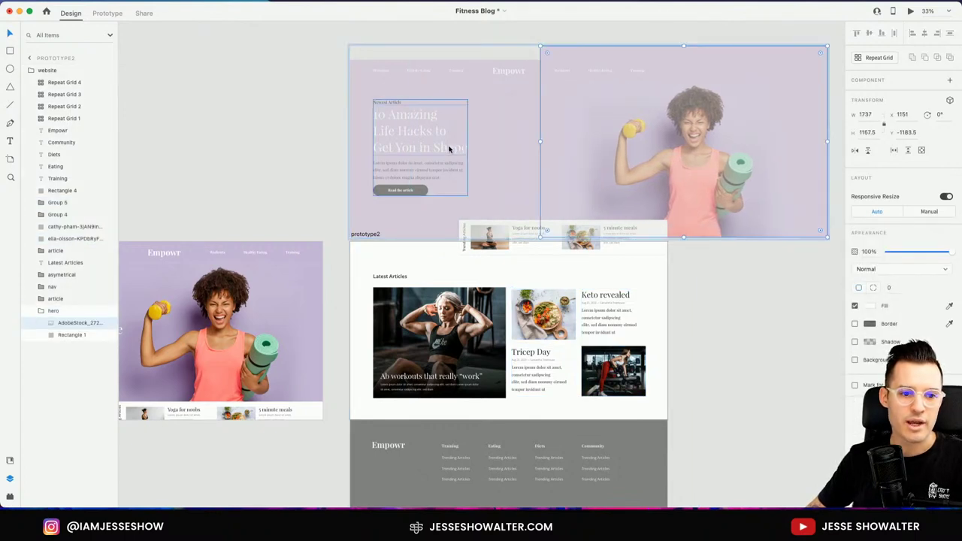
left_click_drag(448, 146, 397, 148)
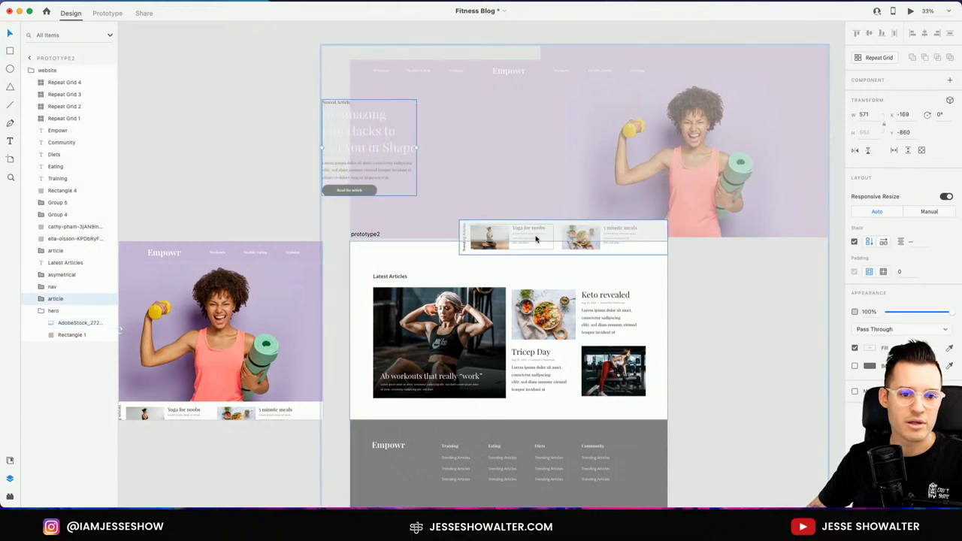
left_click_drag(536, 239, 616, 239)
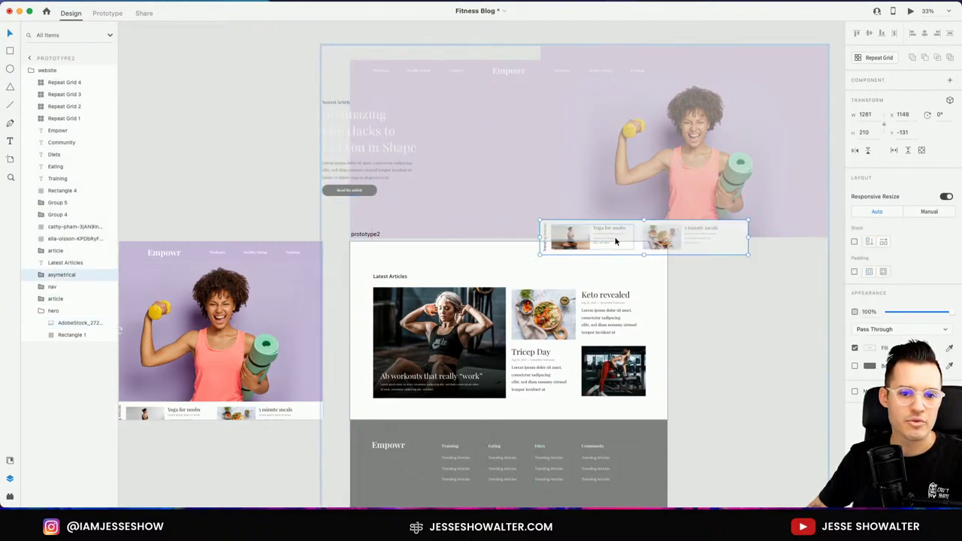
left_click(215, 180)
scroll(423, 115, "up", 3)
- Wire prototype1 to prototype2 with a Keys & Gamepad trigger on the Down key
scroll(388, 103, "down", 2)
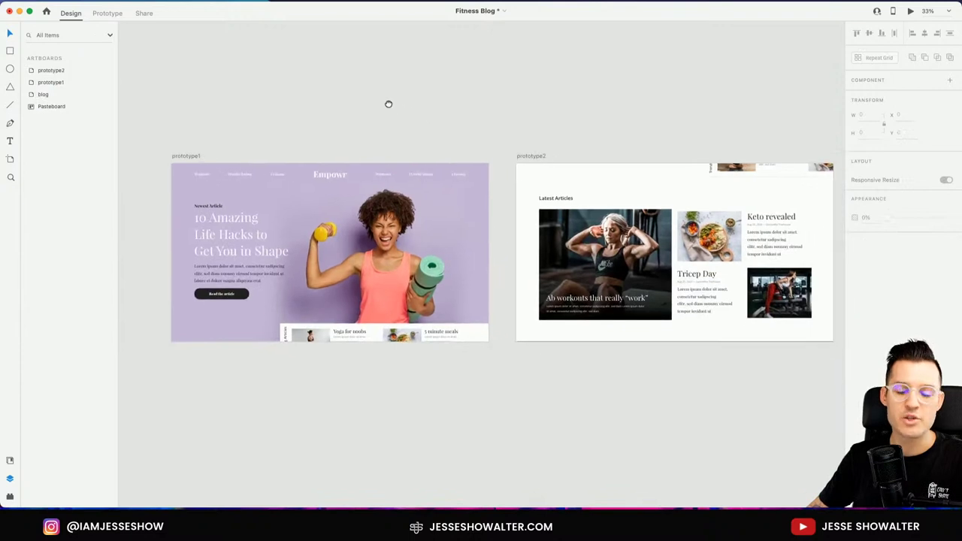
left_click(185, 158)
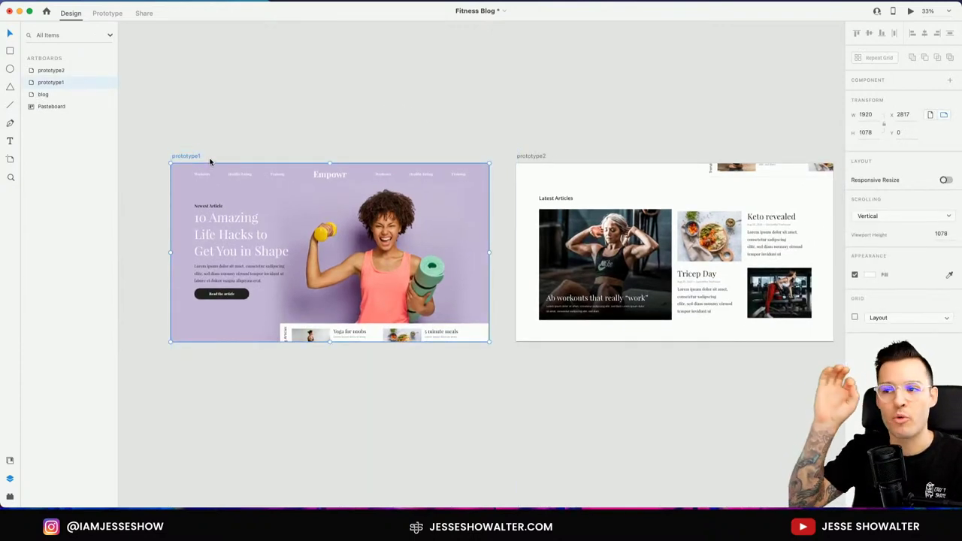
left_click(100, 13)
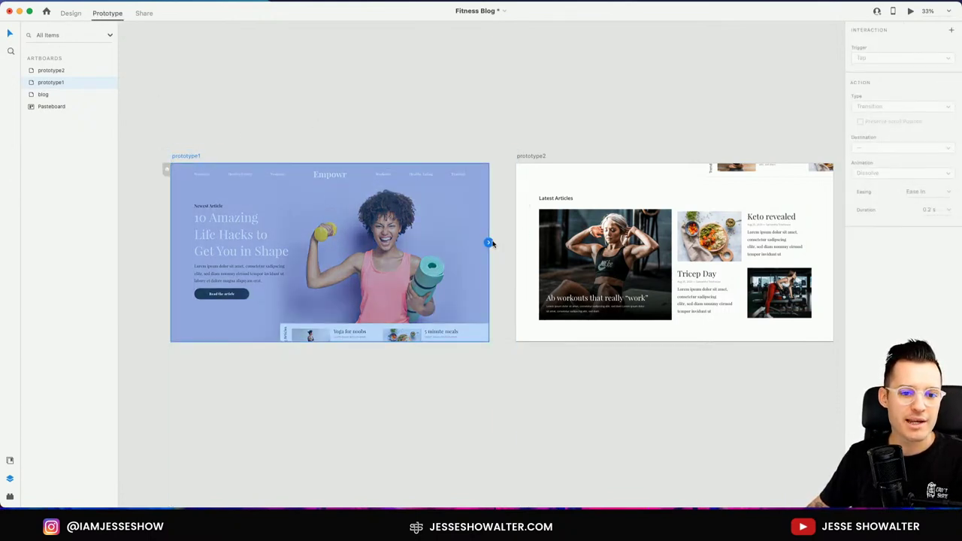
left_click_drag(489, 243, 540, 197)
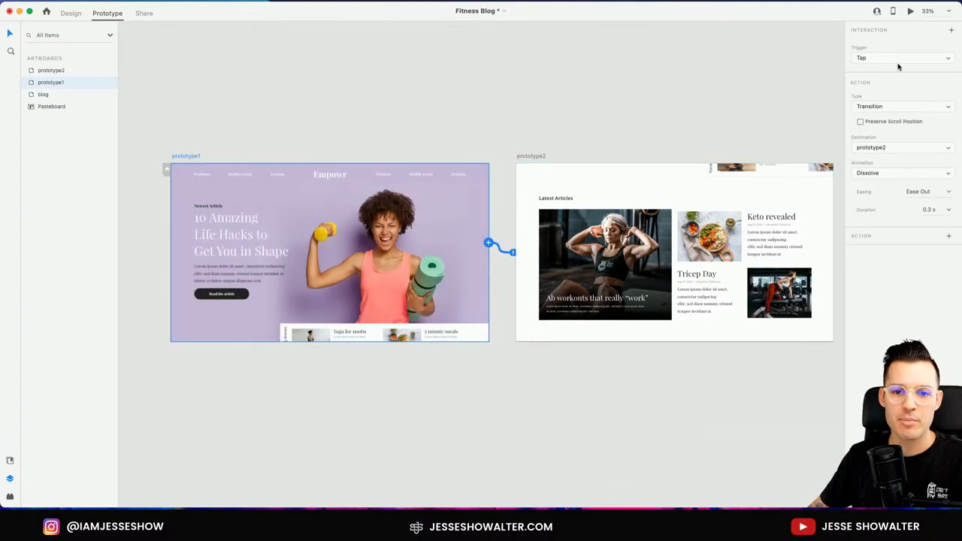
left_click(890, 64)
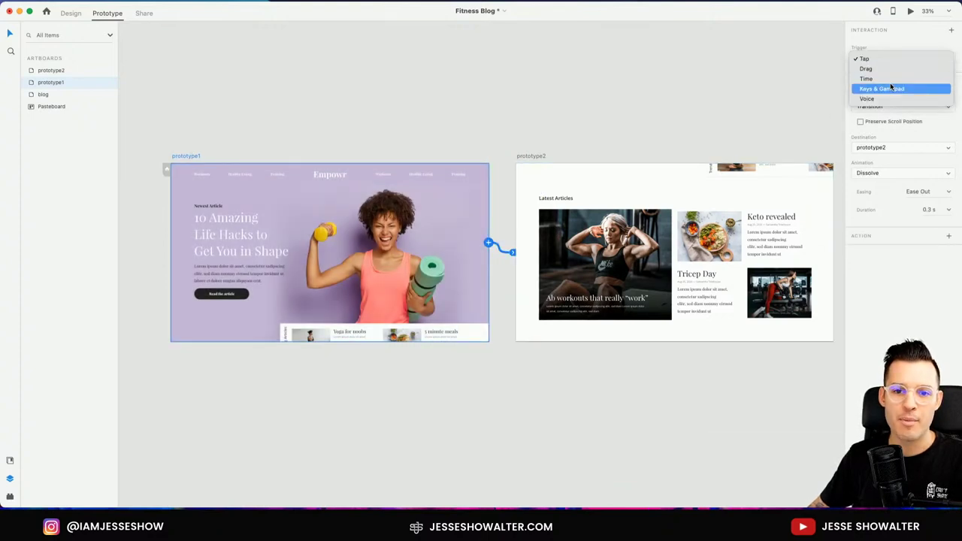
left_click(890, 88)
left_click(892, 87)
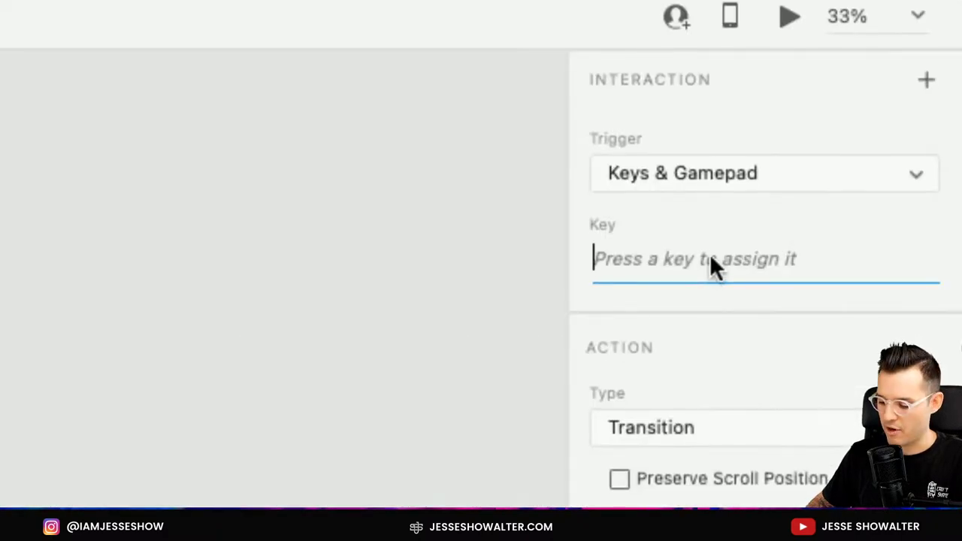
key("Down")
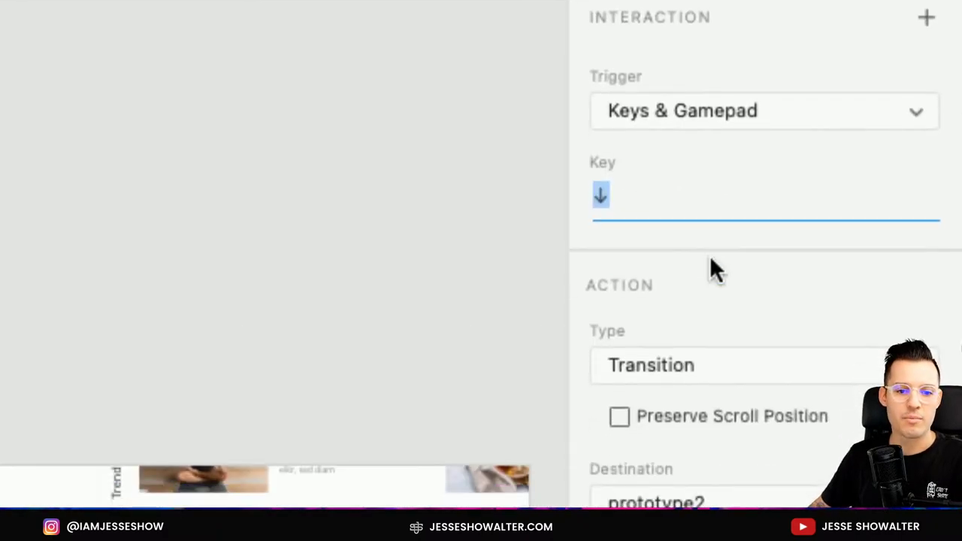
- Set the interaction's action to Auto-Animate with a 0.7 s duration
left_click(711, 365)
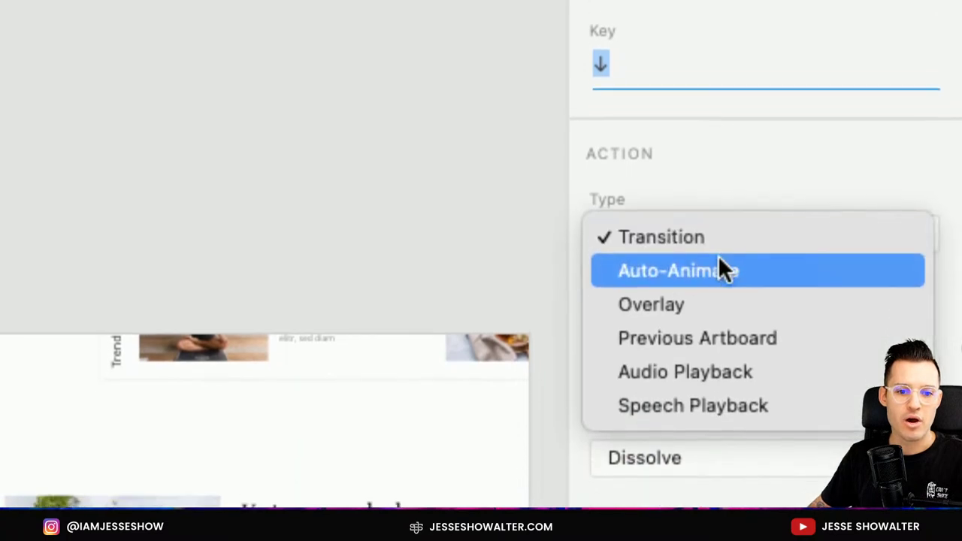
left_click(719, 259)
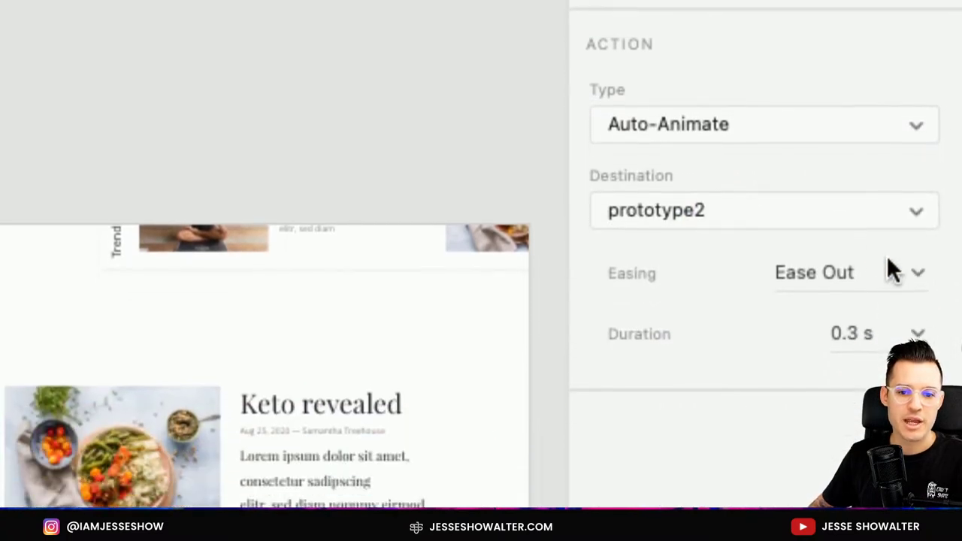
double_click(852, 332)
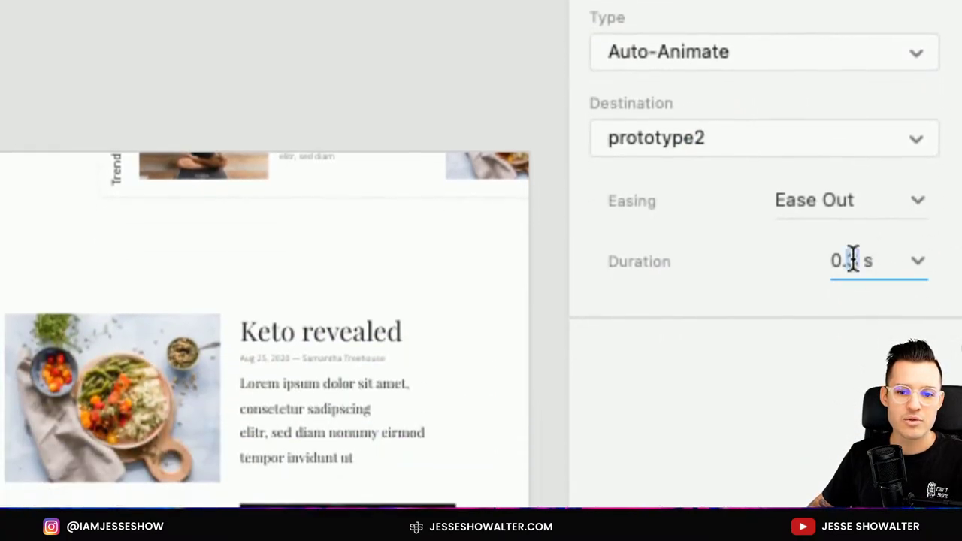
type("7")
key("Return")
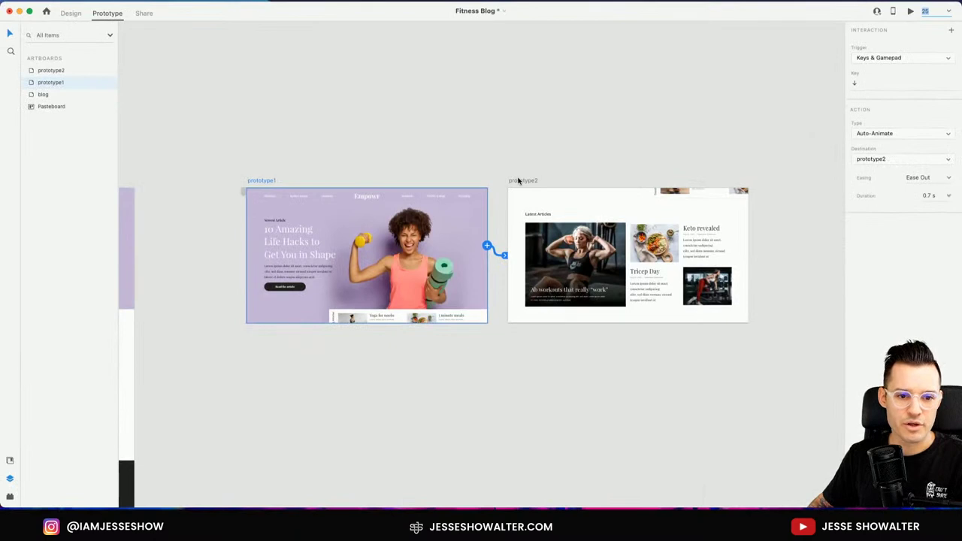
- Wire prototype2 back to prototype1 with an Up key trigger
left_click(531, 190)
left_click_drag(756, 248, 436, 225)
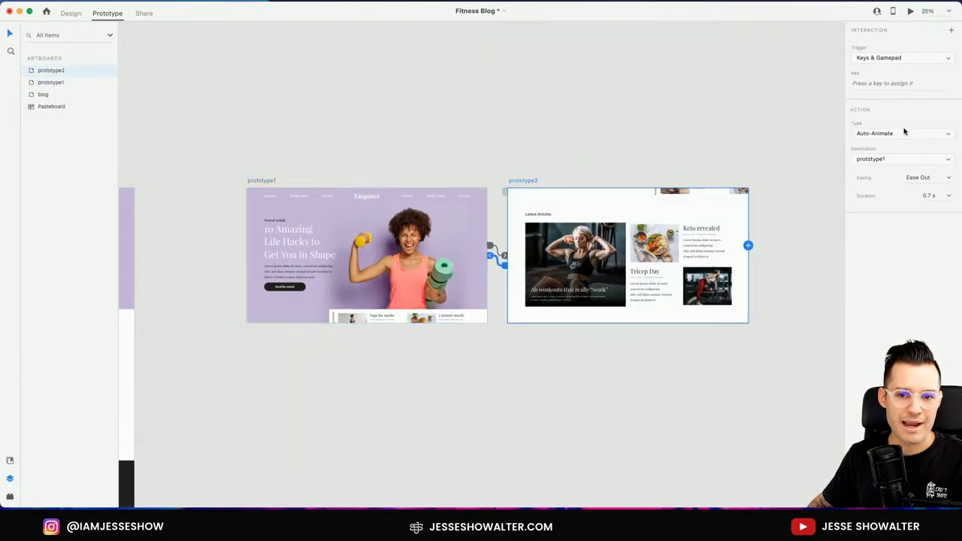
left_click(906, 84)
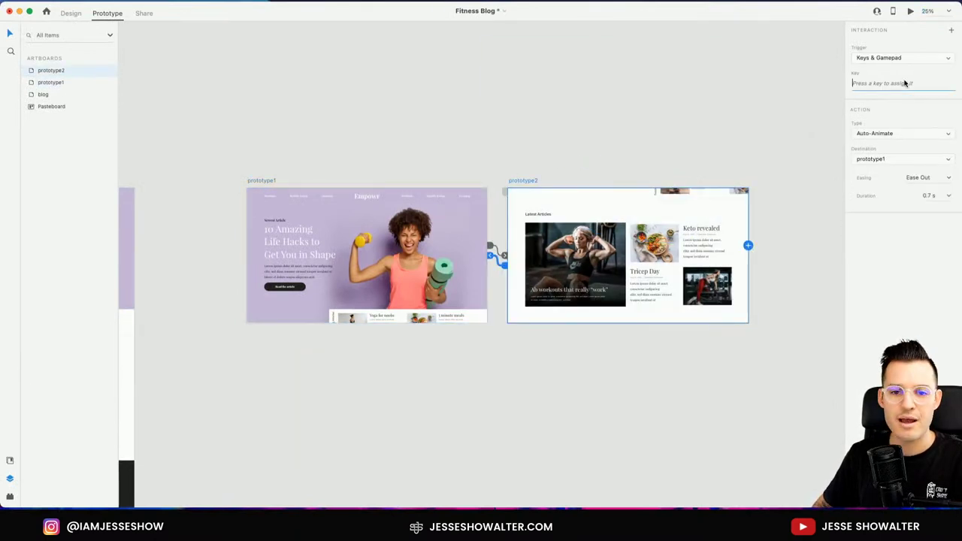
key("Left")
- Preview from prototype1, test the forward and return animations, then close the preview
left_click(427, 162)
left_click(251, 183)
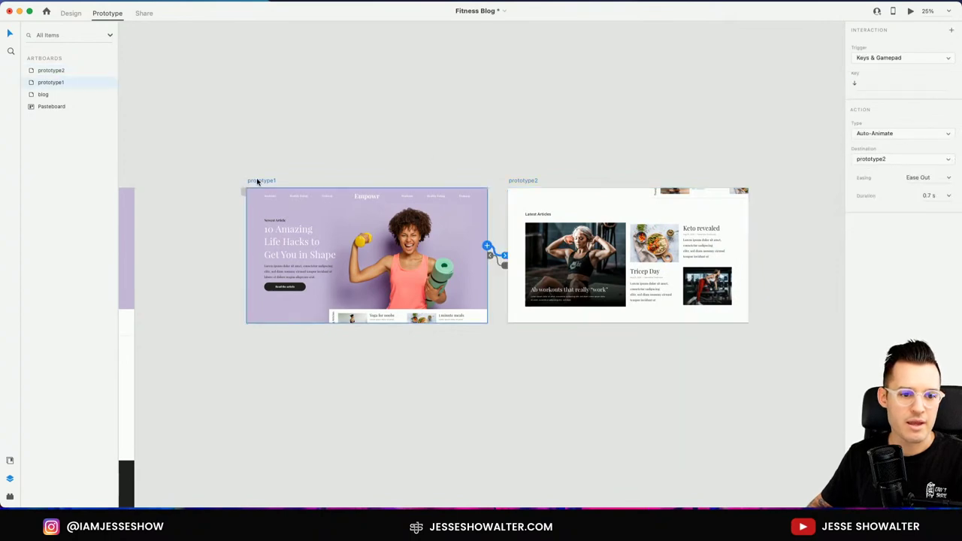
left_click(911, 12)
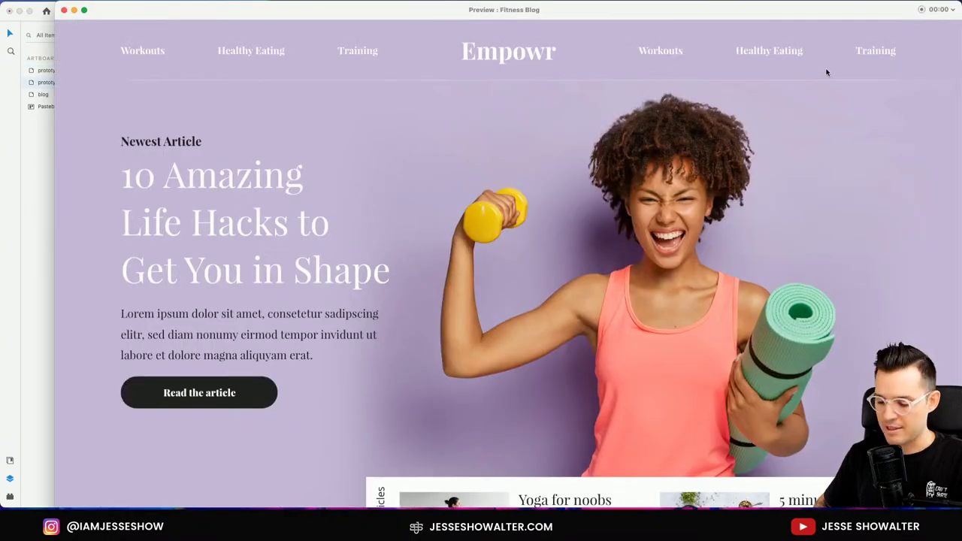
key("Left")
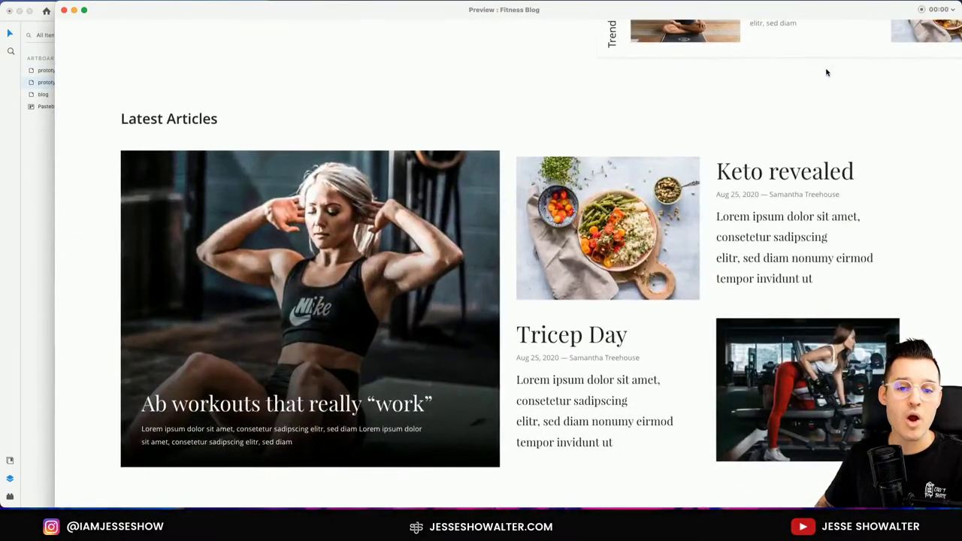
key("Right")
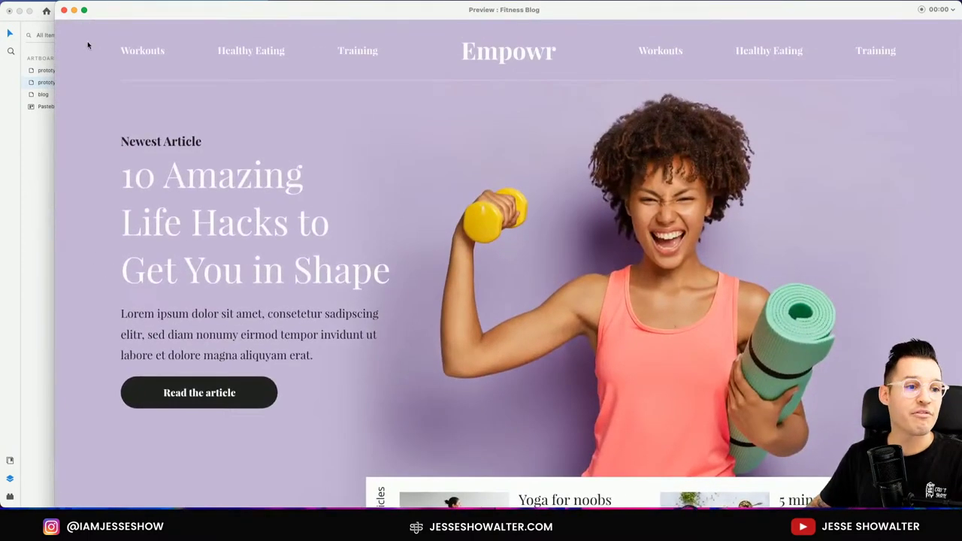
left_click(66, 11)
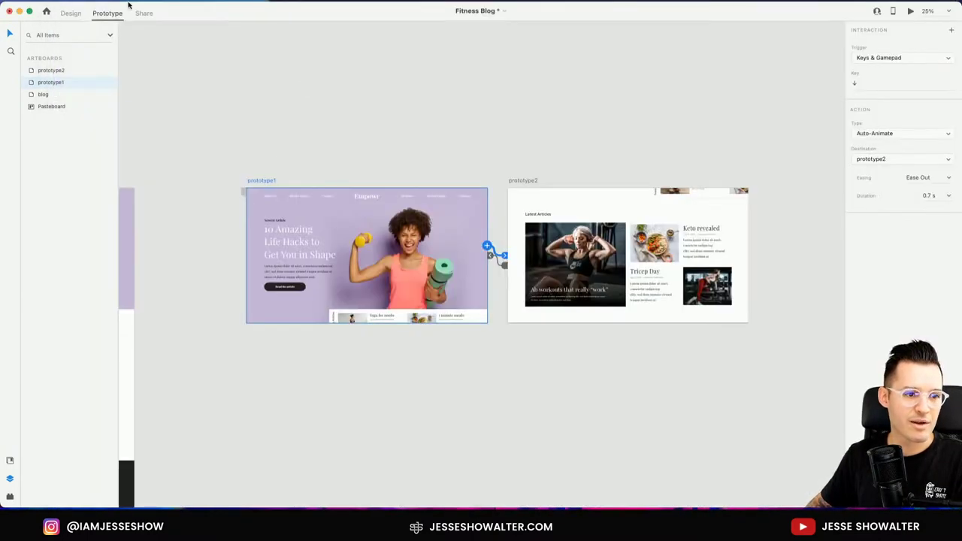
- Change the easing of both the forward and return transitions to Ease In-Out
left_click(930, 197)
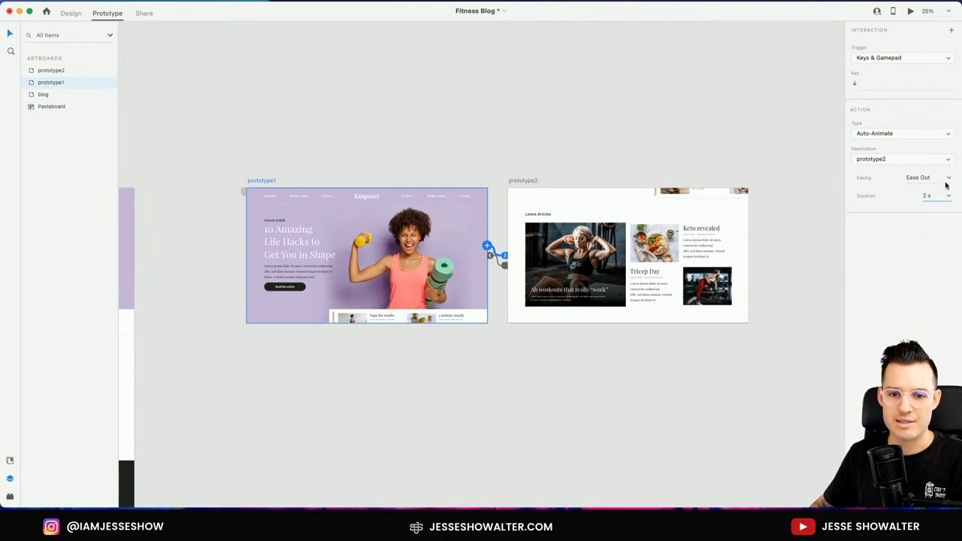
left_click(949, 180)
left_click(939, 216)
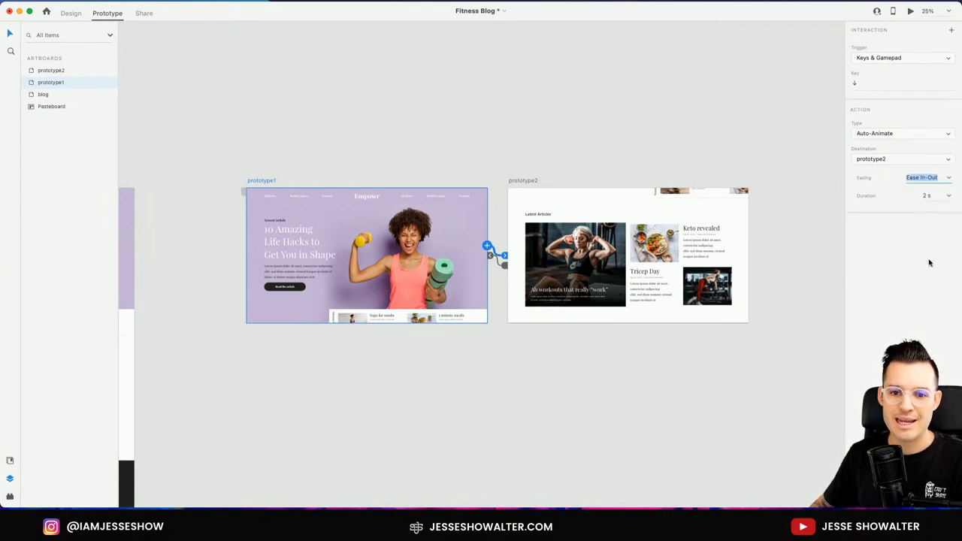
left_click(527, 182)
left_click(949, 178)
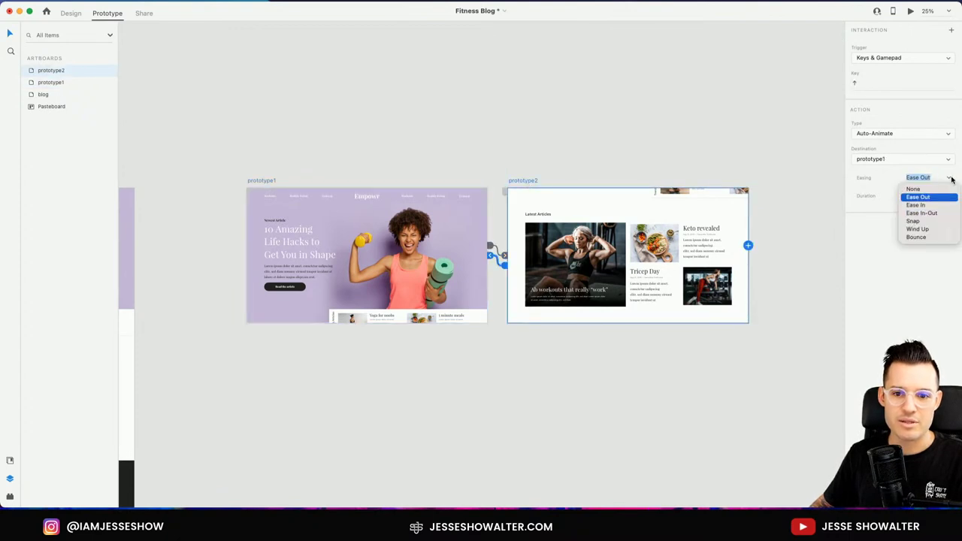
left_click(930, 215)
- Set the return transition's duration to 2 s and preview from prototype1
left_click(933, 199)
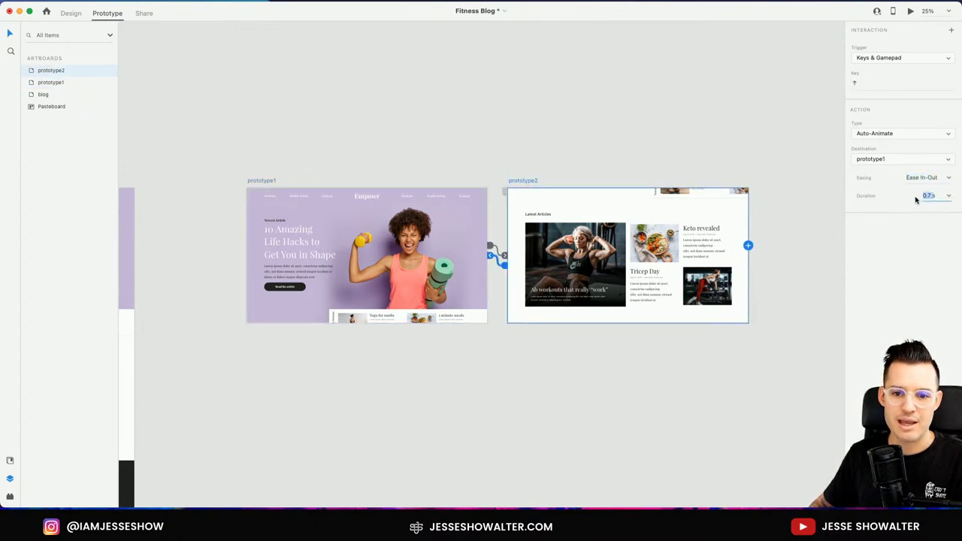
type("2")
key("Tab")
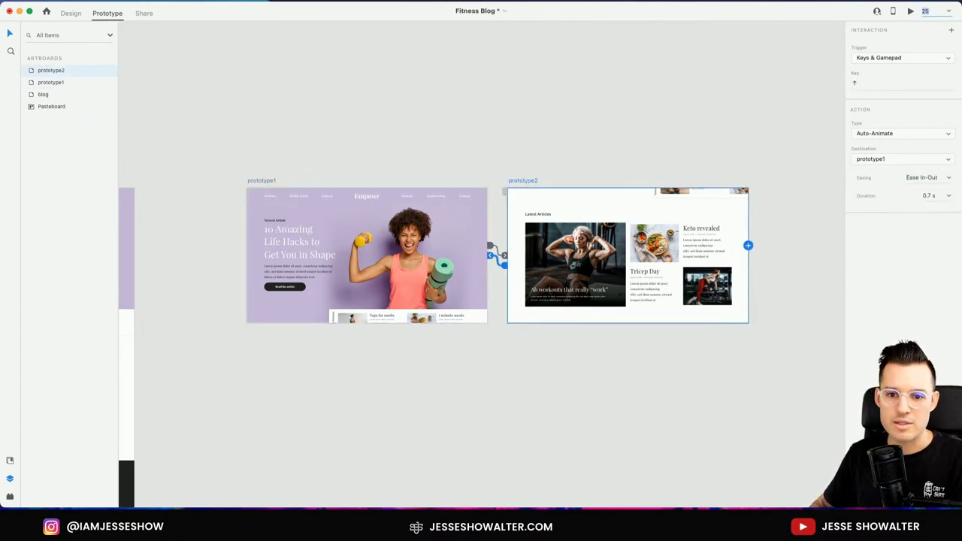
left_click(923, 198)
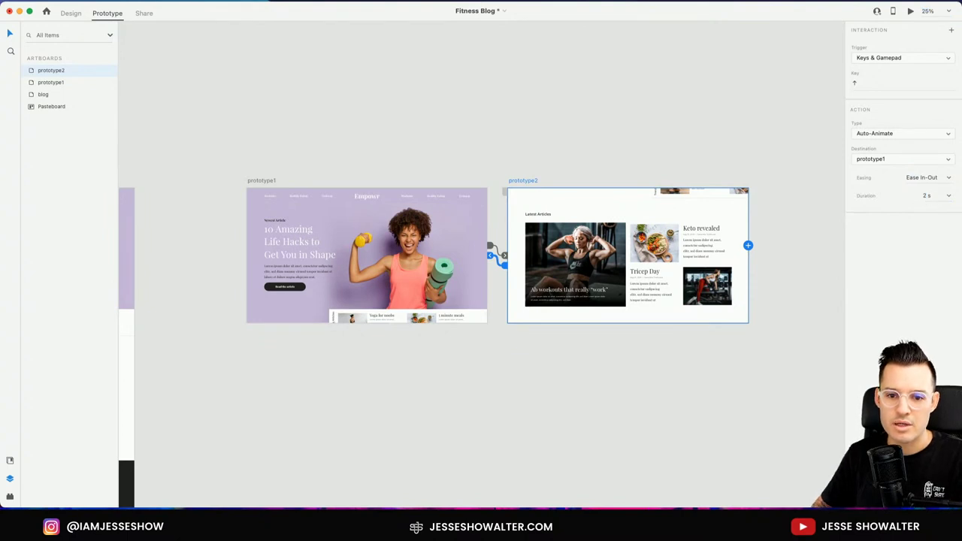
left_click(259, 182)
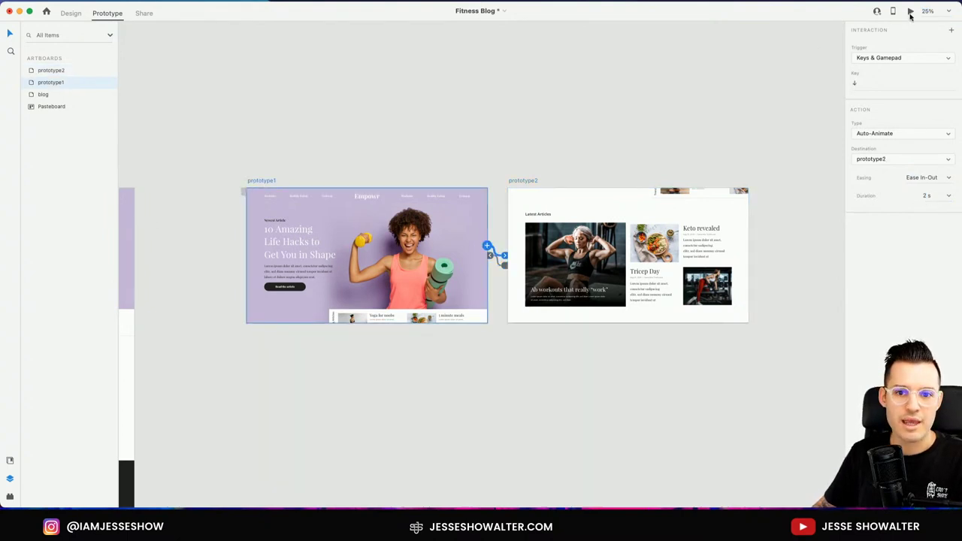
left_click(910, 12)
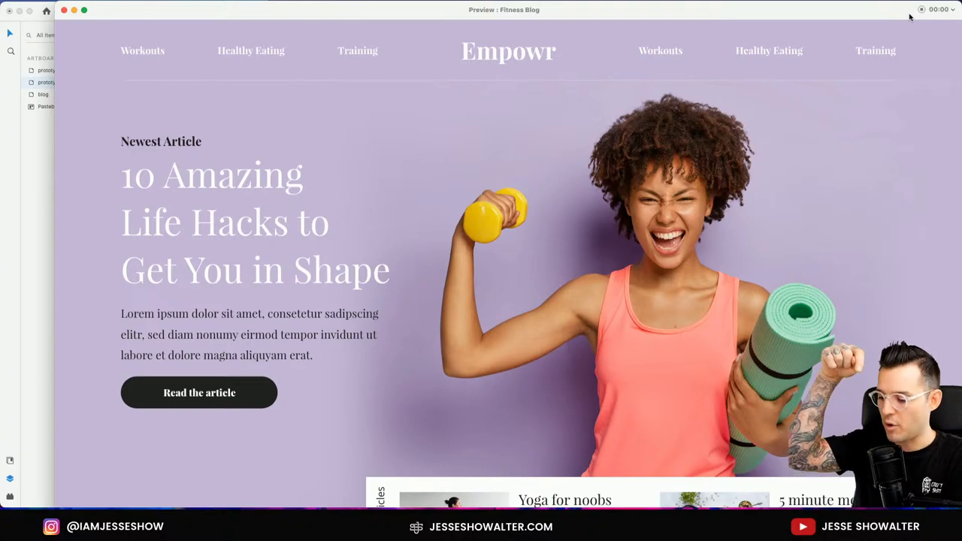
- Play the Down-arrow animation to Latest Articles and Up back to the hero, then close the preview
key("Down")
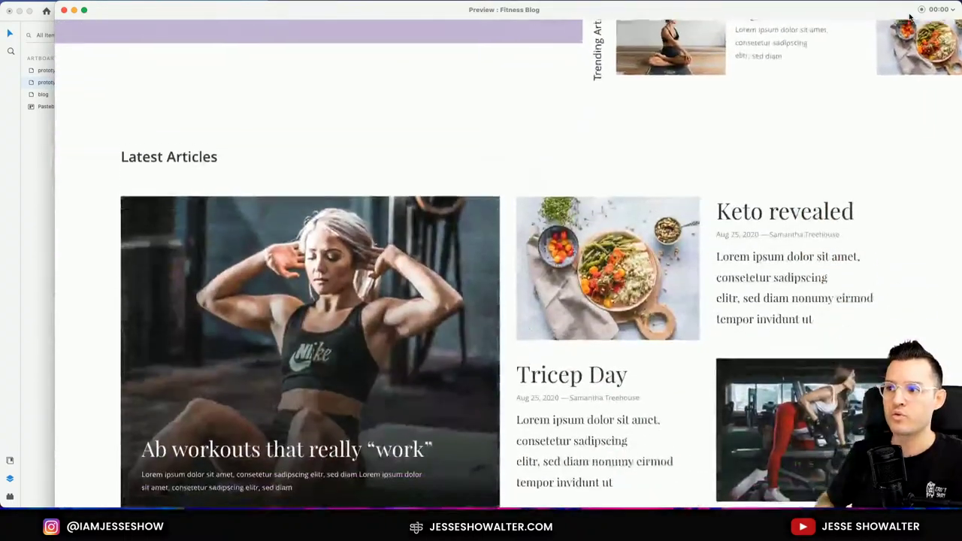
key("Up")
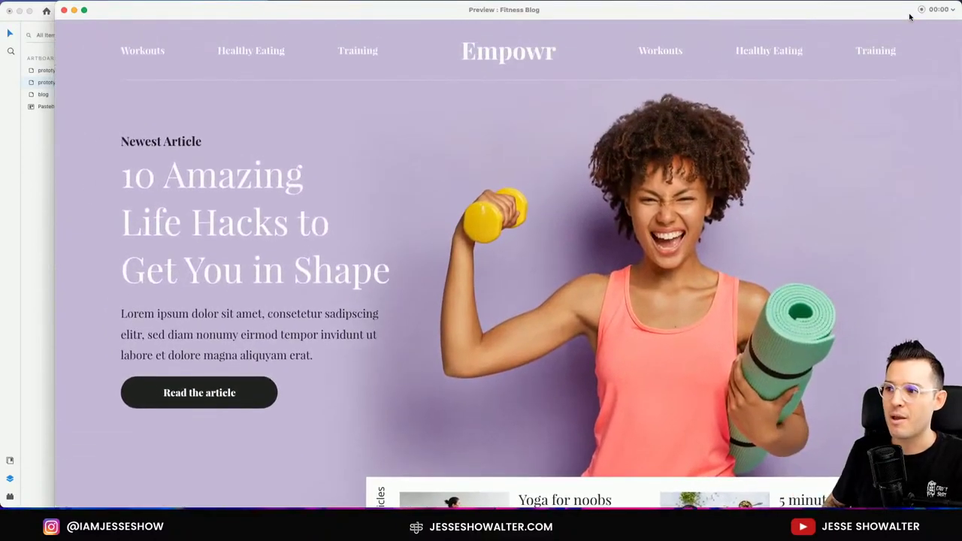
left_click(64, 10)
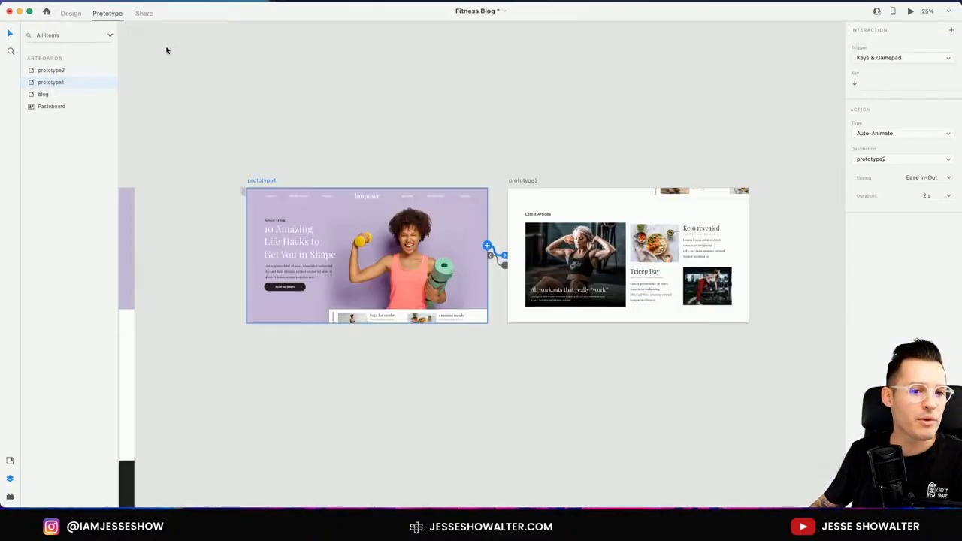
scroll(494, 118, "right", 3)
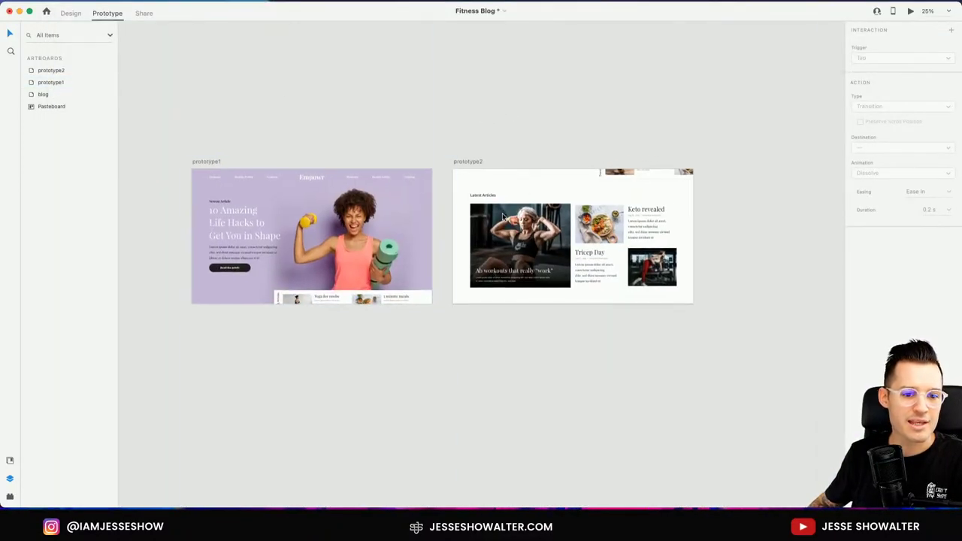
- Move prototype2's trending-articles card row off to the right of the artboard
left_click(631, 161)
double_click(664, 166)
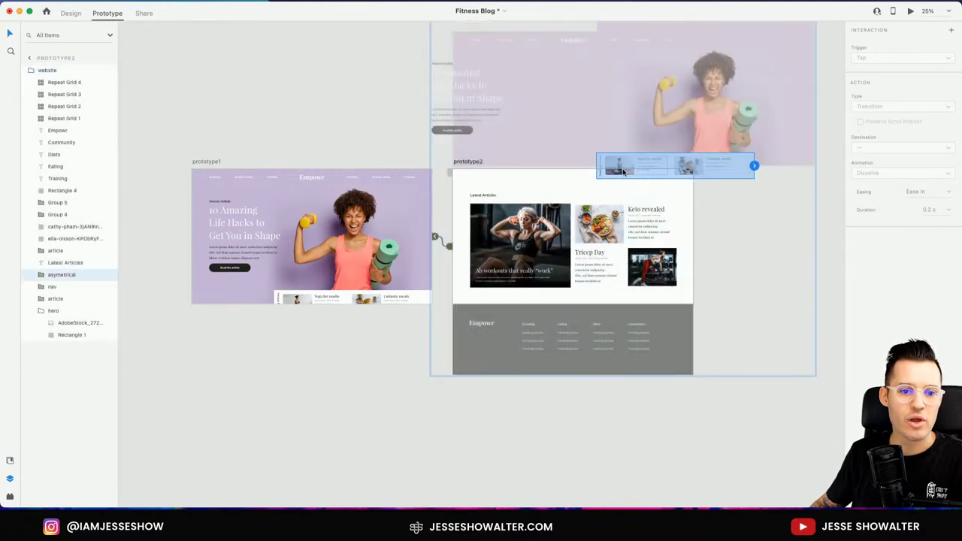
left_click(70, 12)
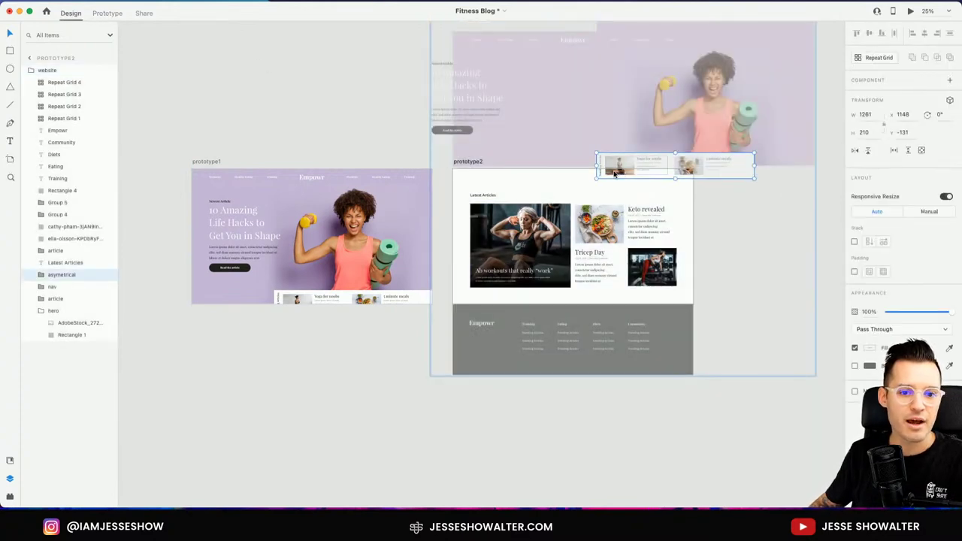
left_click_drag(614, 172, 826, 165)
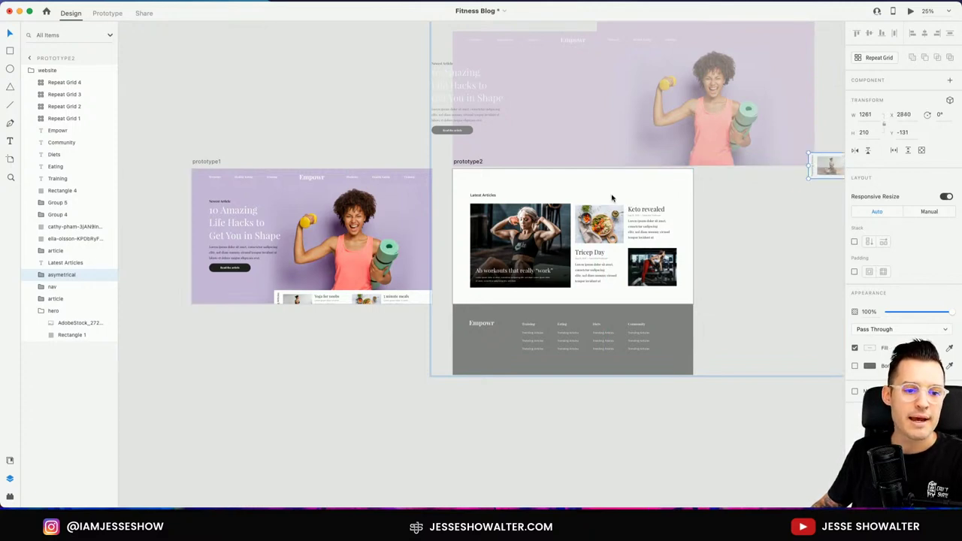
- Move prototype1's hidden article group lower, over the footer
left_click(257, 218)
left_click_drag(348, 380, 342, 298)
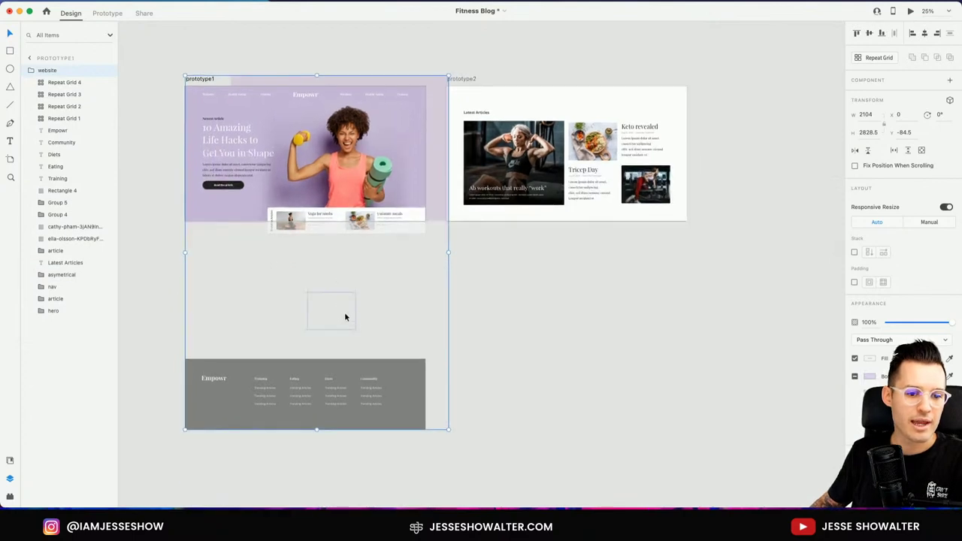
left_click(345, 316)
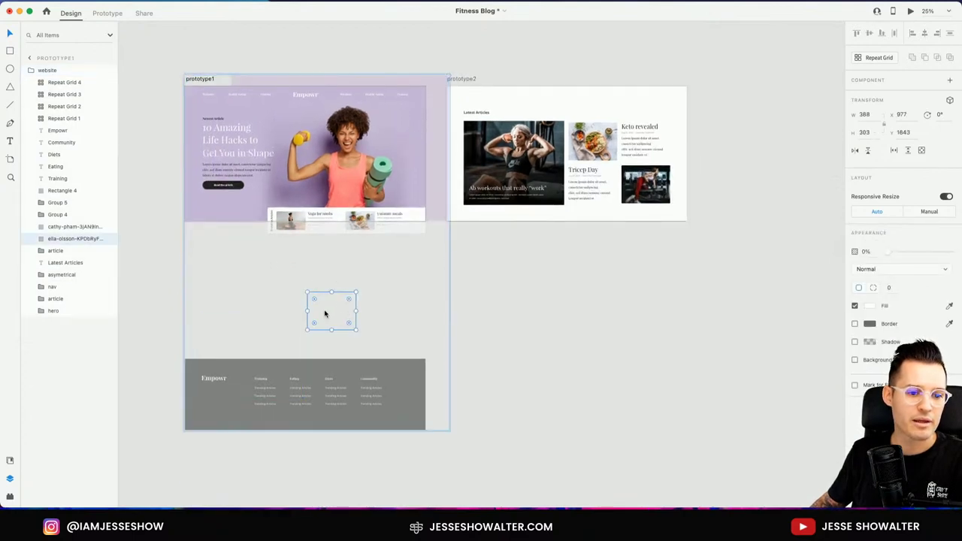
left_click(373, 313, "shift")
left_click(342, 359, "shift")
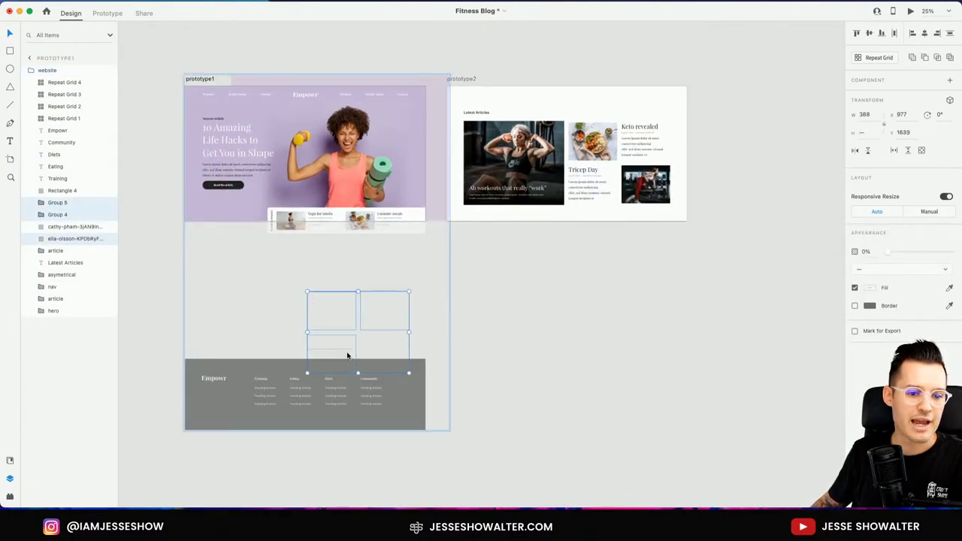
left_click(378, 351, "shift")
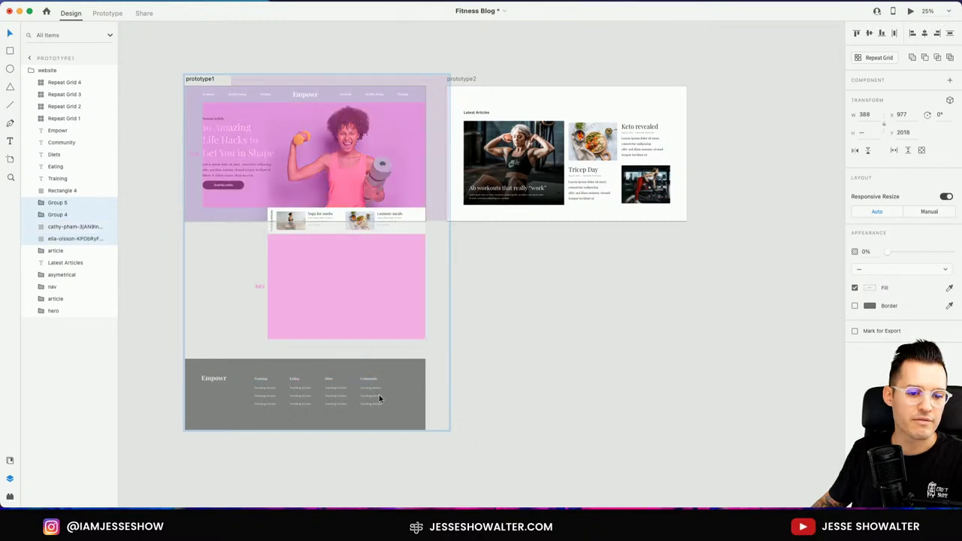
left_click(224, 347)
left_click_drag(226, 351, 226, 369)
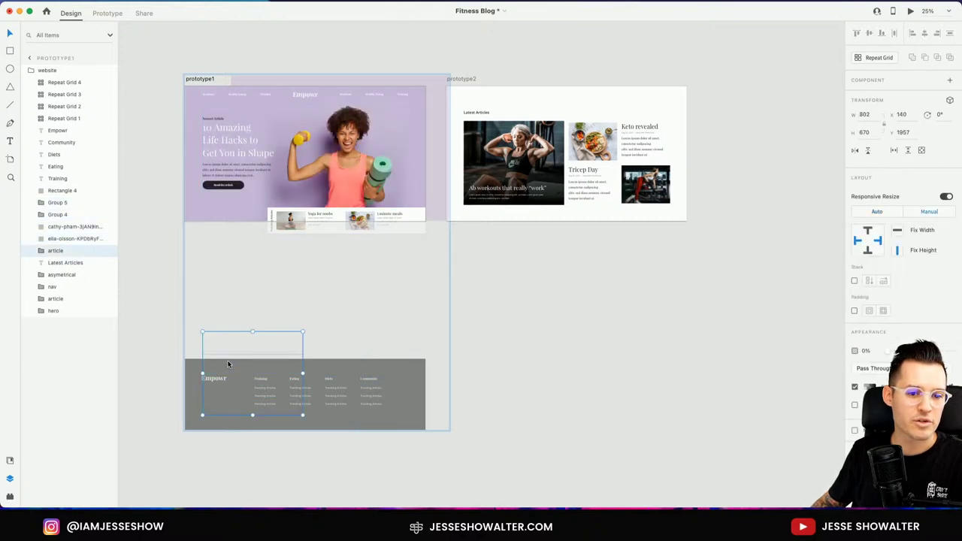
- Preview the prototype starting from prototype1
left_click(521, 300)
left_click(197, 79)
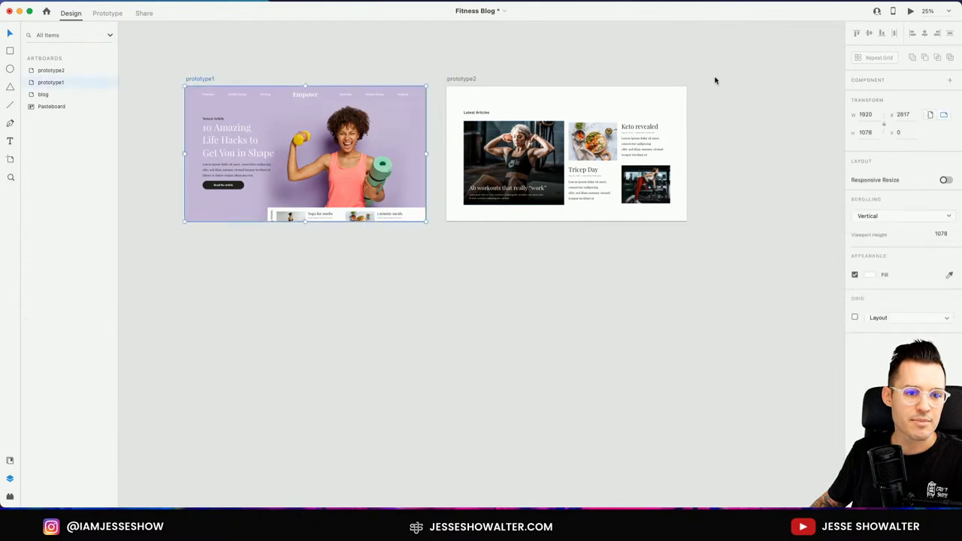
left_click(909, 13)
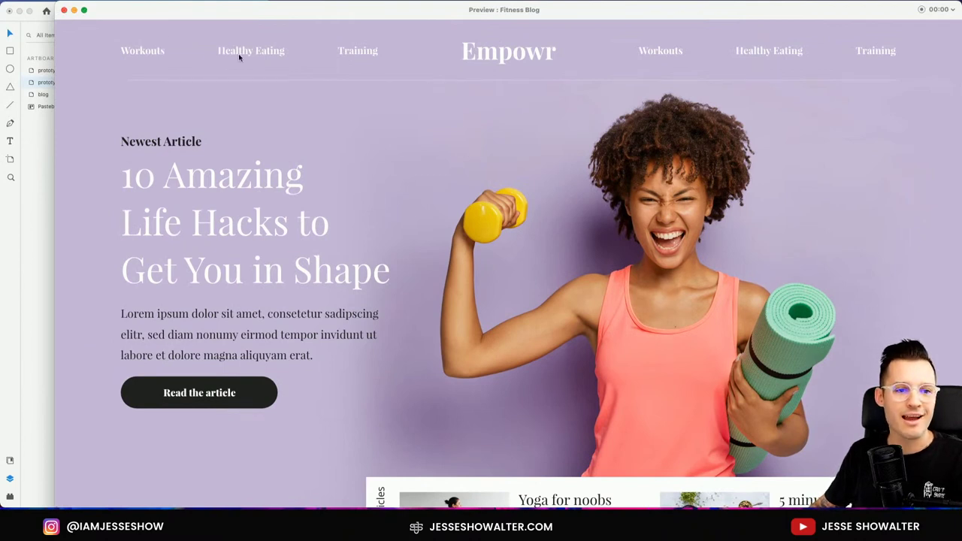
- Close the preview and zoom the canvas in on prototype1's hero section
left_click(64, 9)
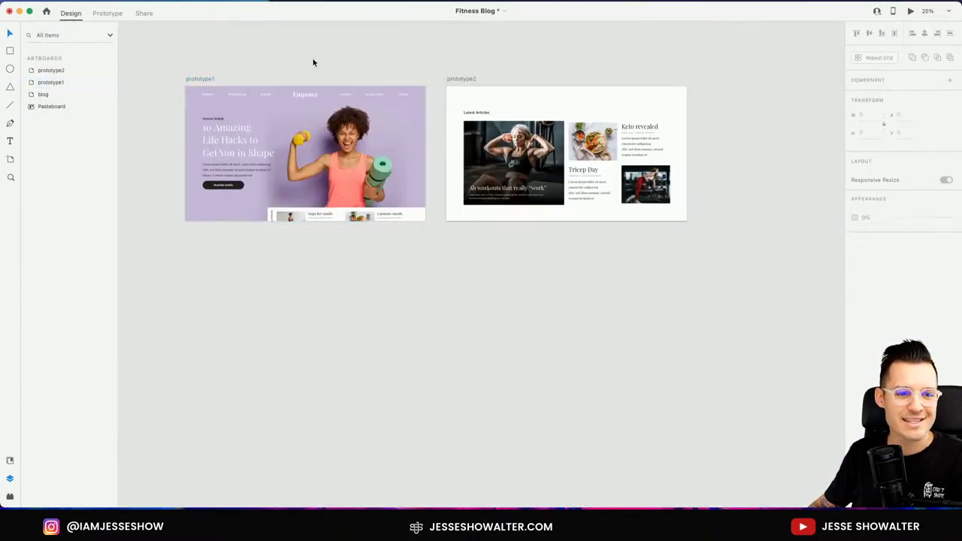
left_click_drag(313, 60, 335, 90)
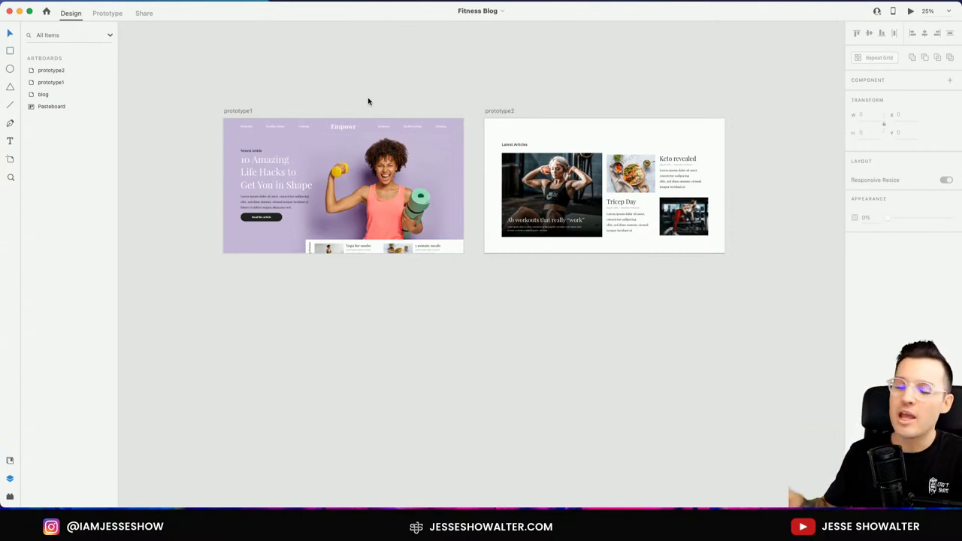
key("z")
left_click_drag(202, 113, 512, 318)
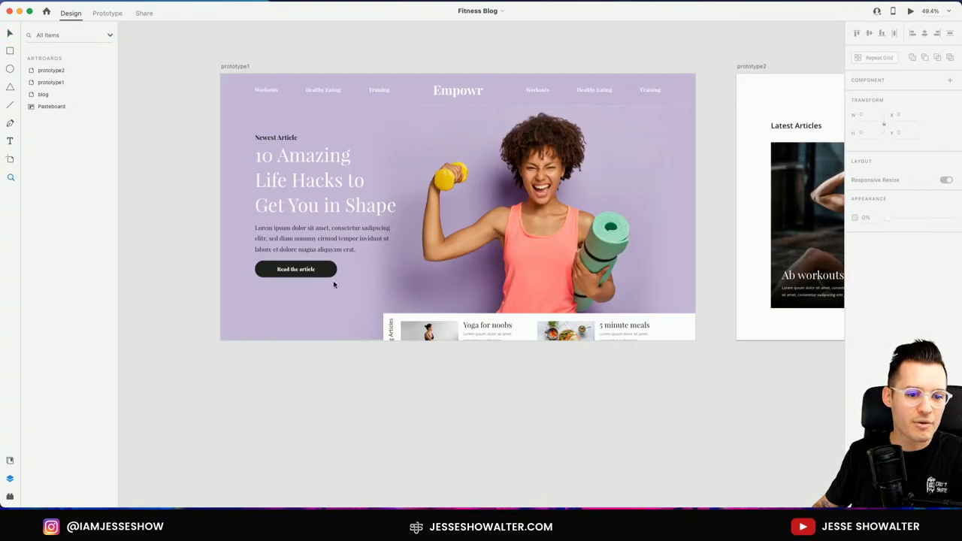
- Link prototype1's Read the article button to another artboard
left_click(106, 11)
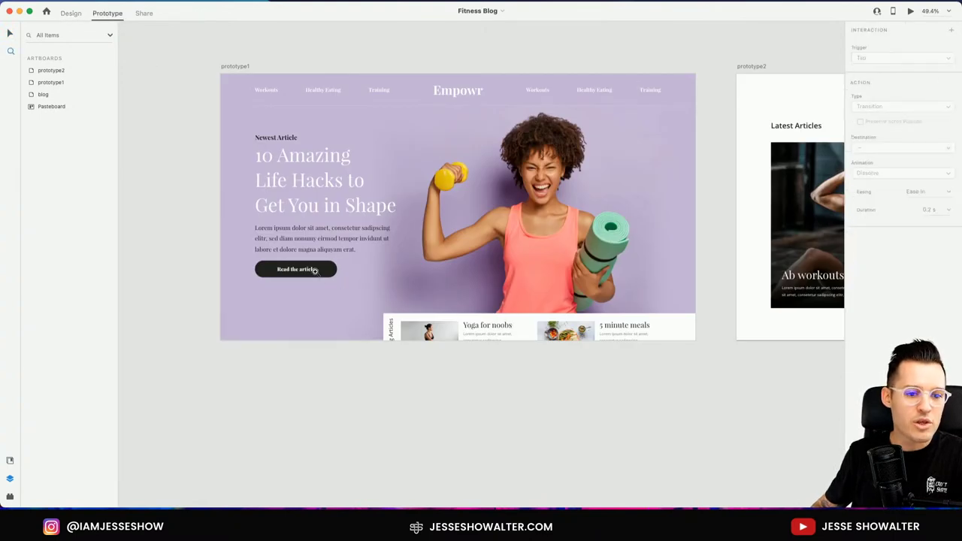
scroll(315, 271, "up", 1)
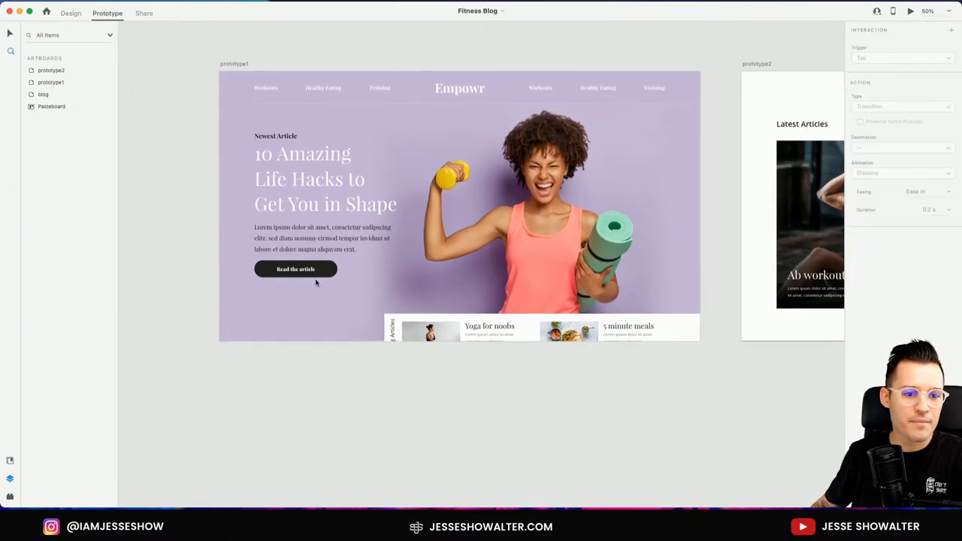
scroll(316, 283, "up", 2)
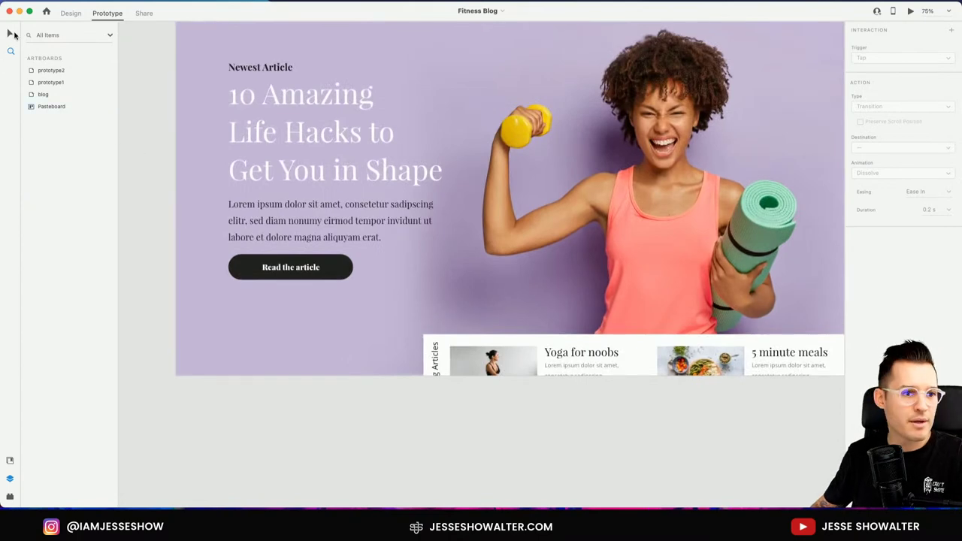
left_click(332, 272)
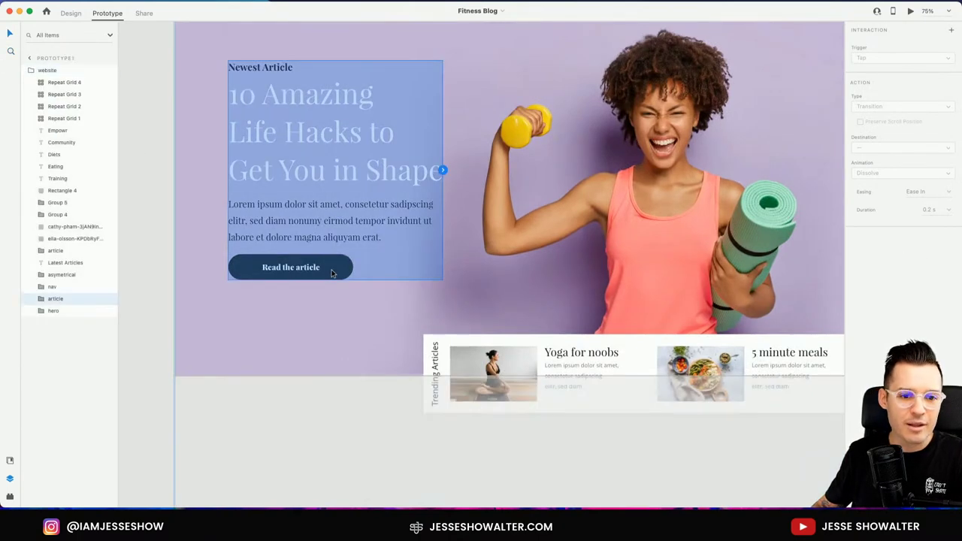
double_click(332, 272)
key("super+minus")
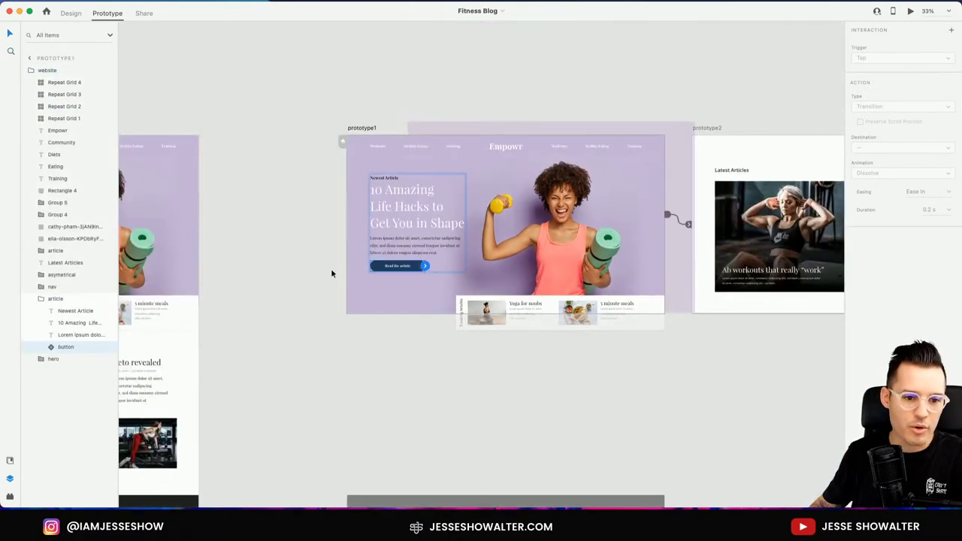
left_click_drag(425, 266, 519, 229)
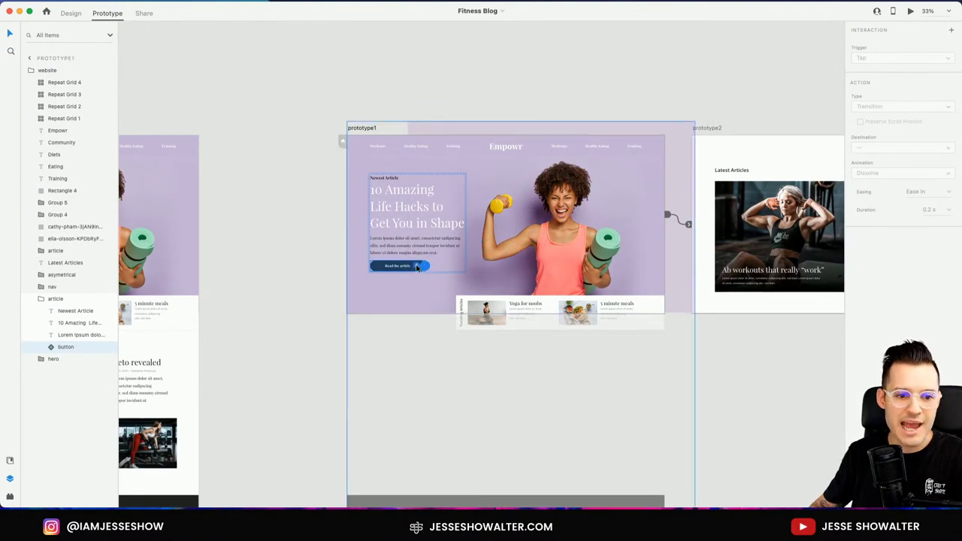
- Preview the prototype from prototype1 to try the new link, then close it
left_click(376, 95)
left_click_drag(453, 118, 314, 118)
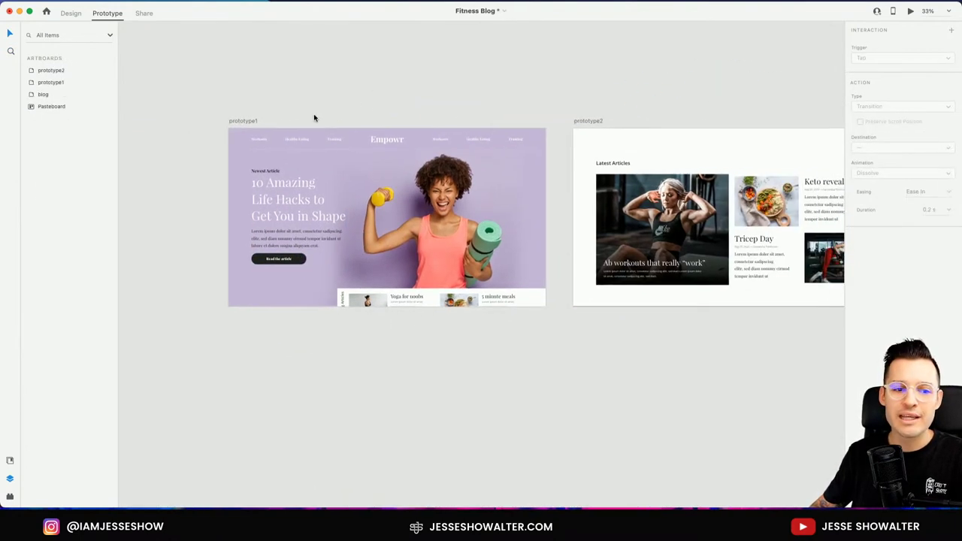
left_click(248, 122)
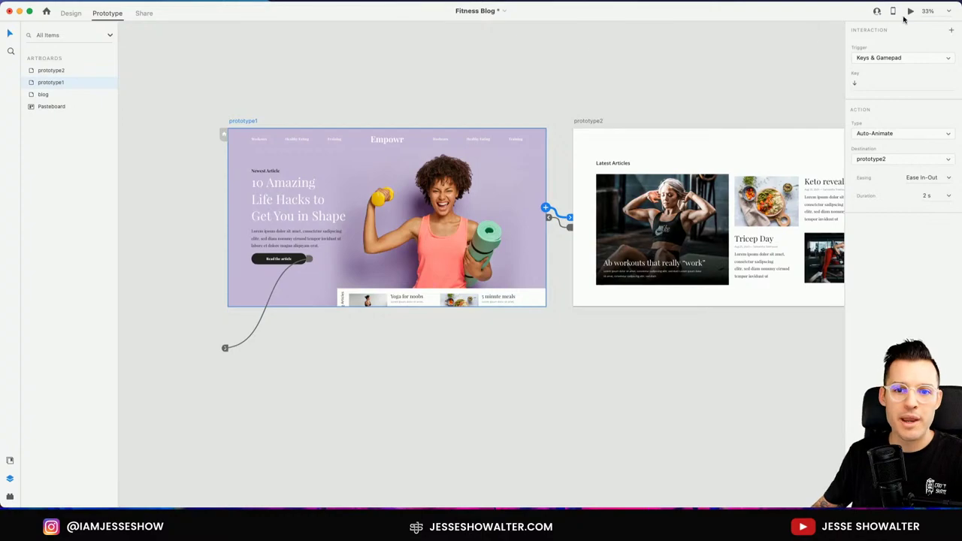
left_click(910, 12)
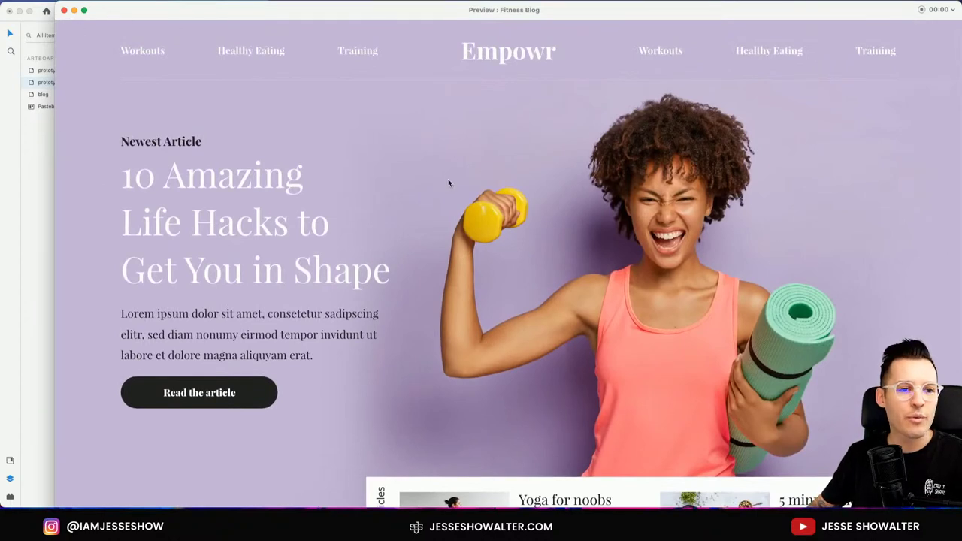
left_click(65, 11)
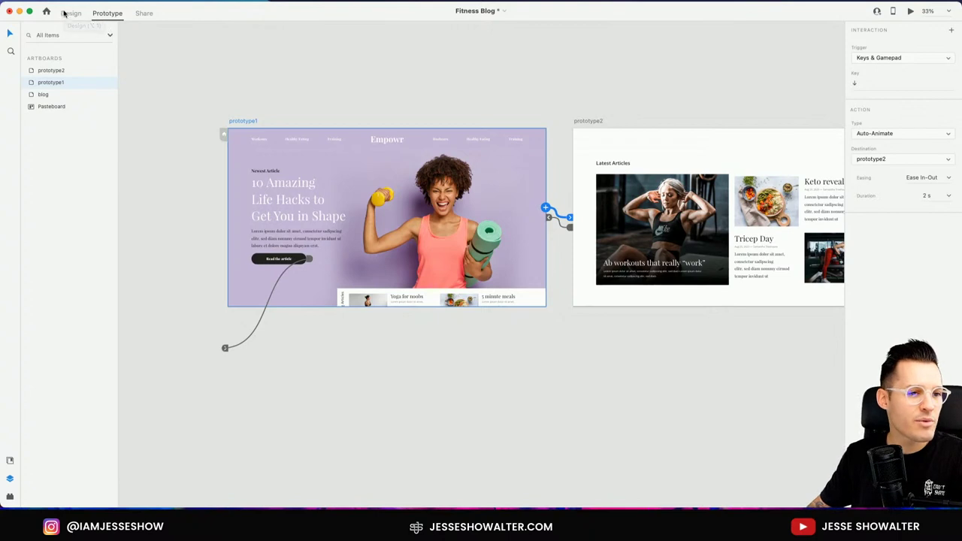
- Return to Design mode with nothing selected and the artboards recentred
left_click(70, 13)
left_click(254, 69)
left_click_drag(481, 83, 433, 105)
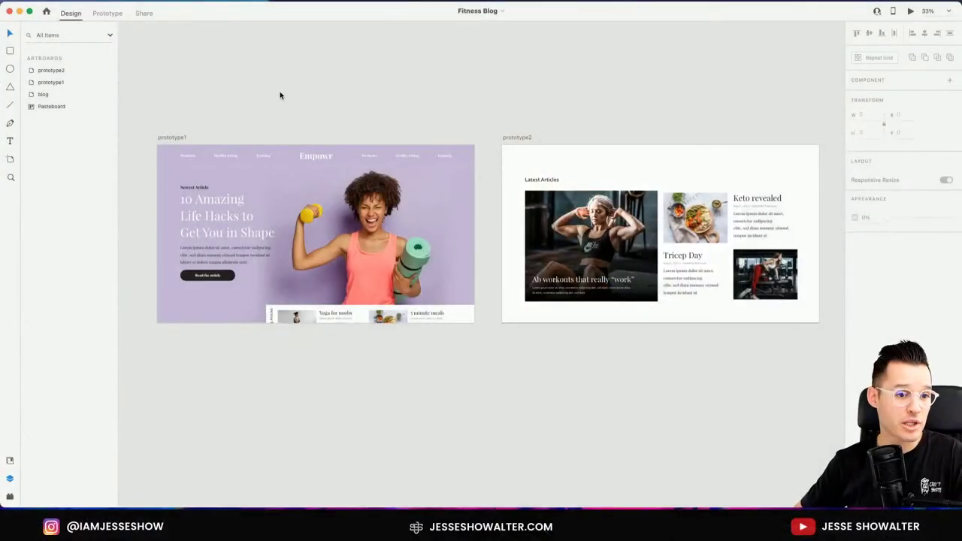
- Create a share link for prototype1 with the Development view setting
left_click(178, 137)
left_click(144, 13)
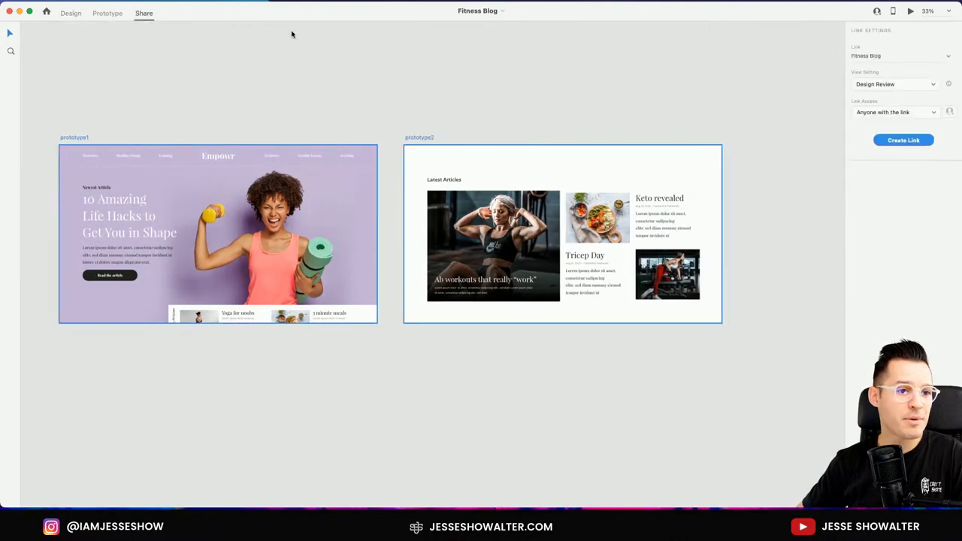
left_click(883, 86)
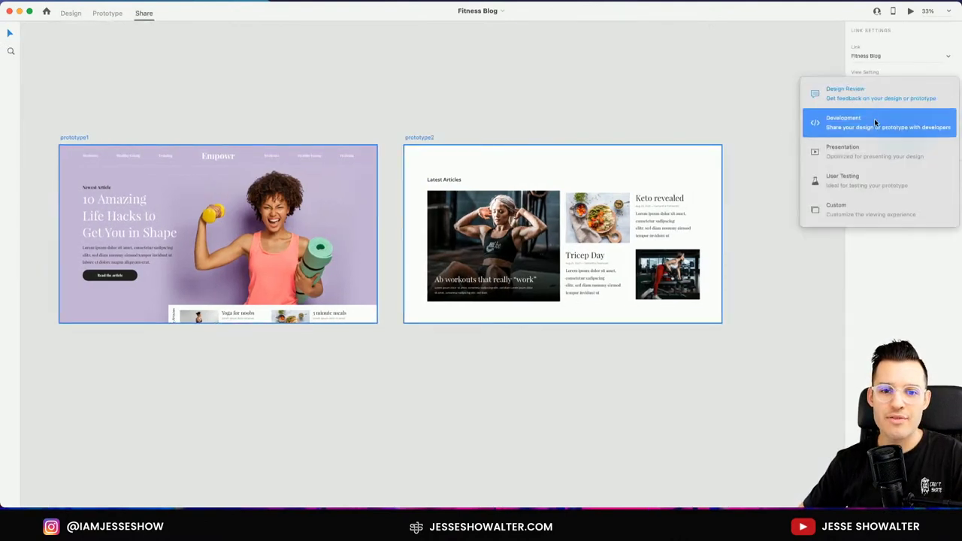
left_click(875, 118)
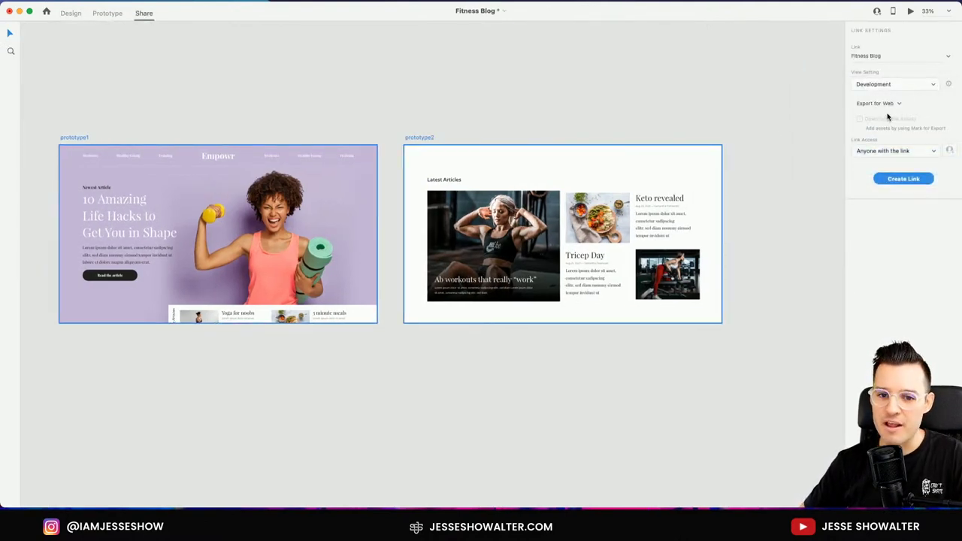
left_click(905, 182)
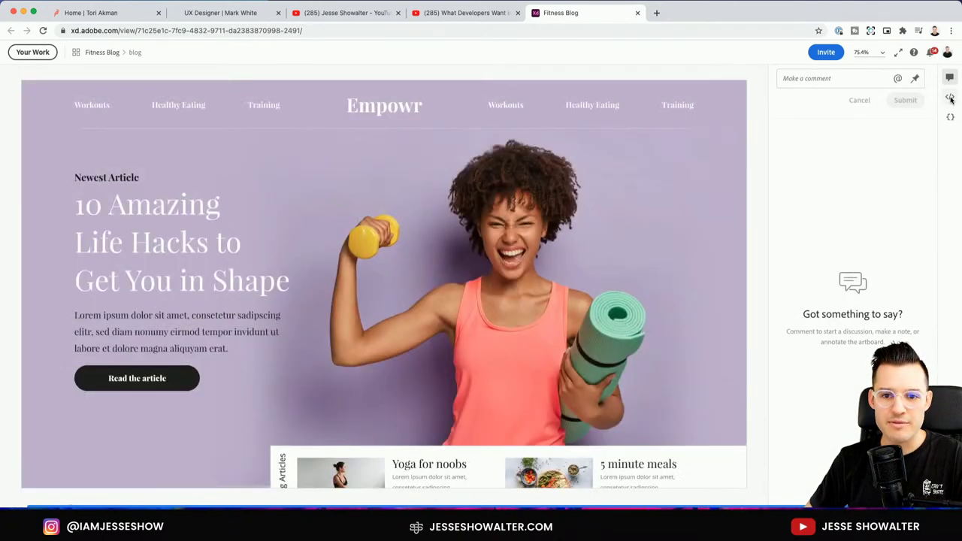
- Show the design specs and inspect the headline and Read the article button
left_click(950, 98)
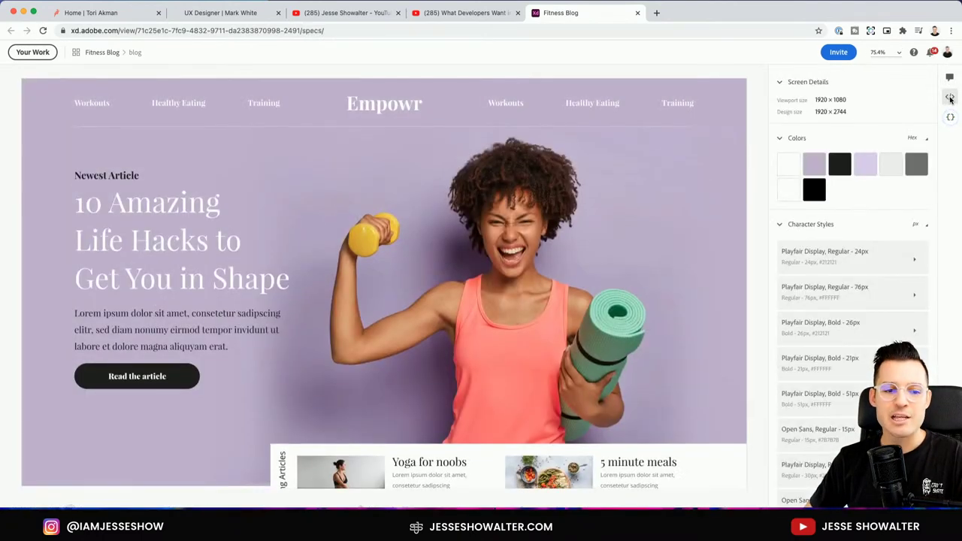
left_click(164, 237)
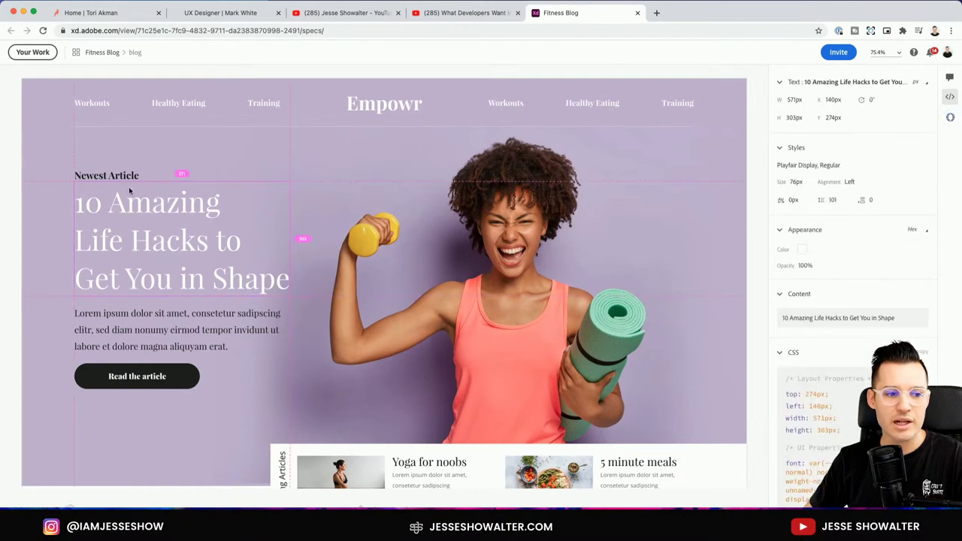
mouse_move(128, 321)
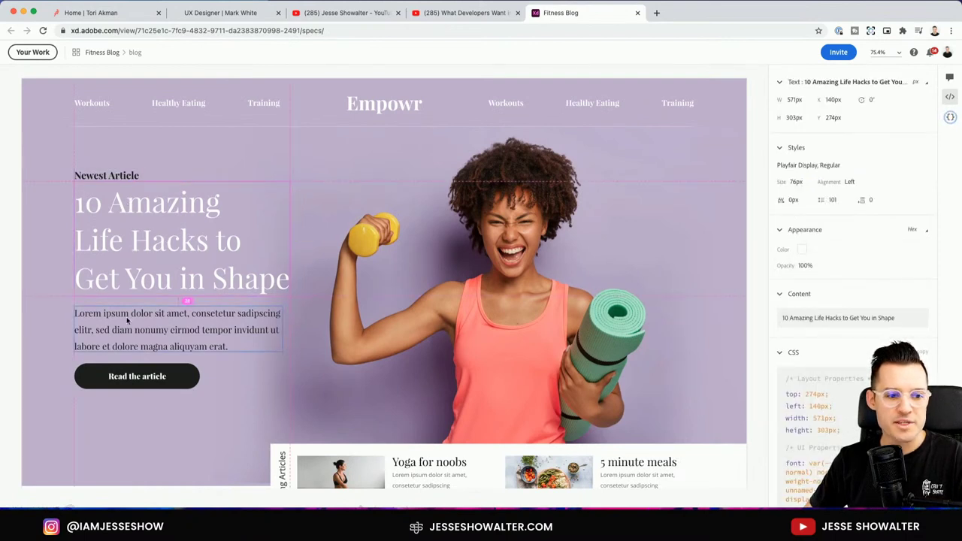
left_click(128, 374)
mouse_move(114, 334)
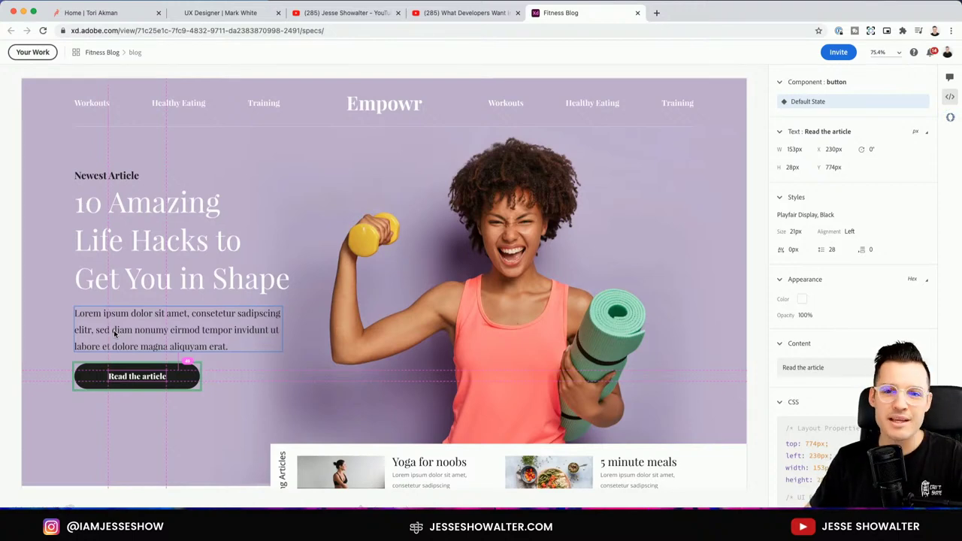
- Inspect the specs of the yoga image, its text, and the Ab workouts and Keto salad images
scroll(166, 330, "down", 4)
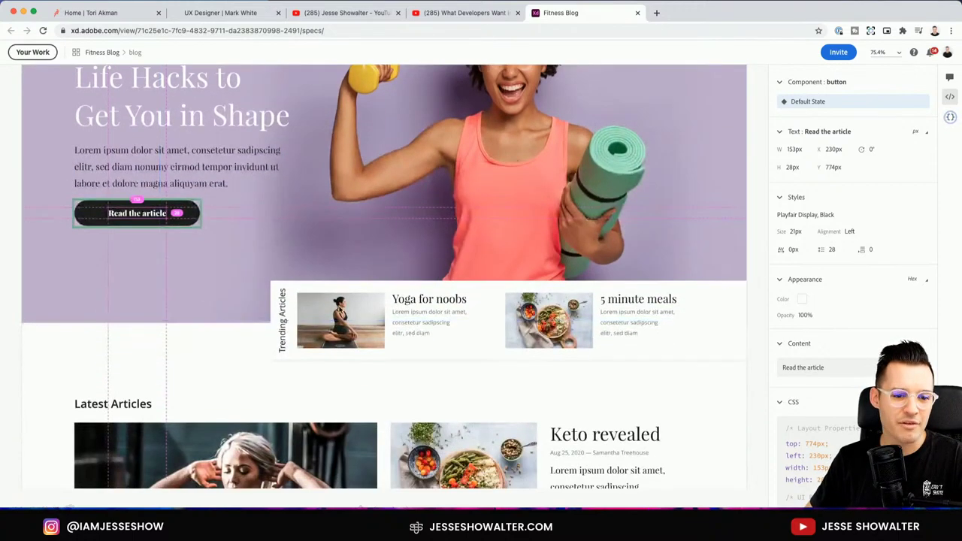
left_click(329, 309)
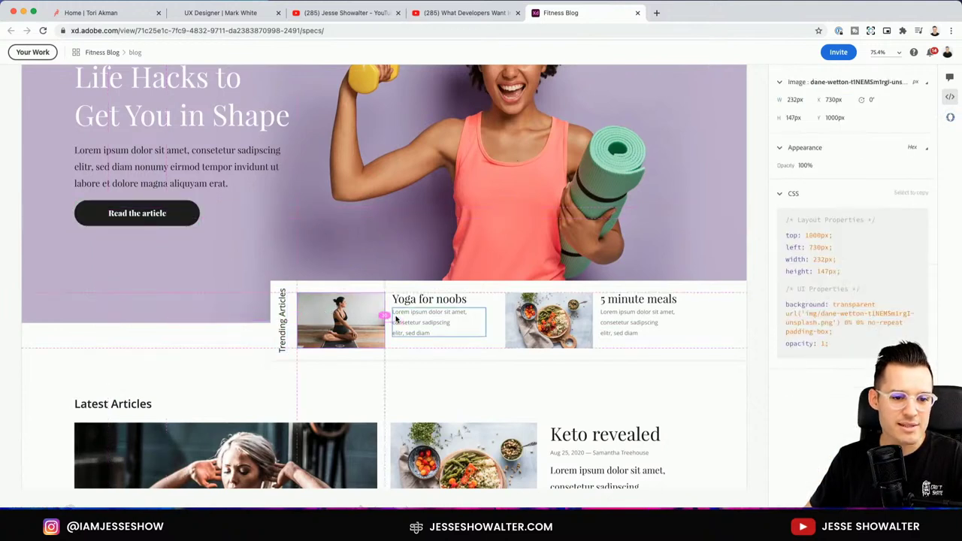
left_click(433, 320)
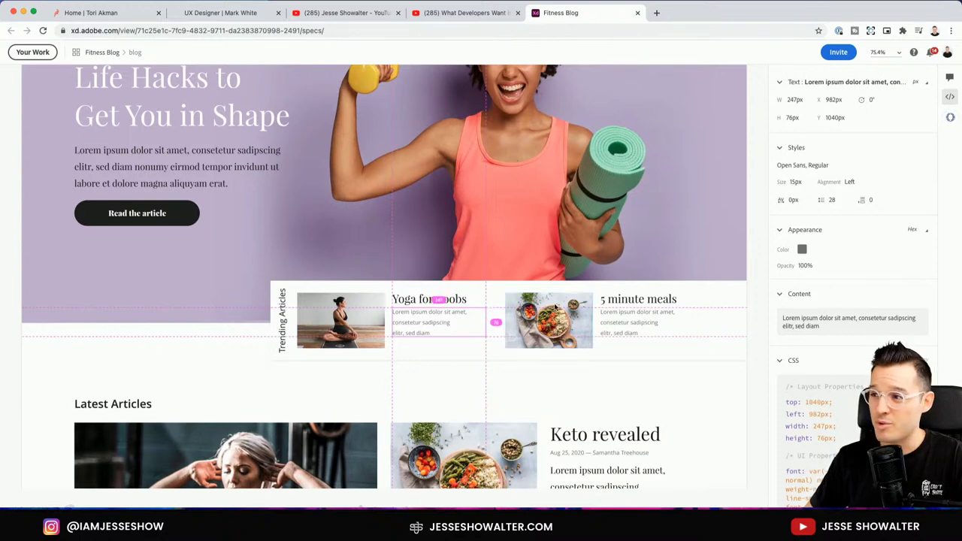
scroll(490, 324, "down", 5)
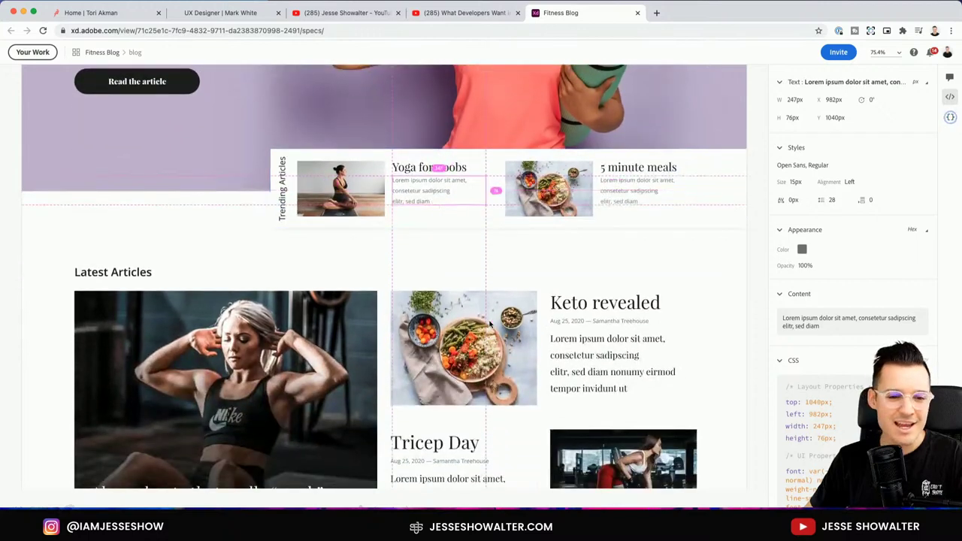
left_click(350, 268)
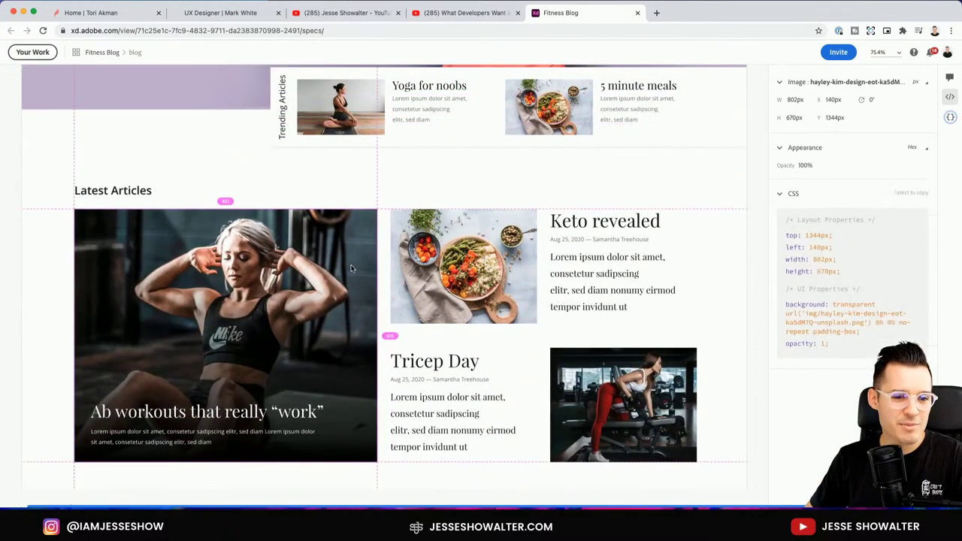
left_click(432, 265)
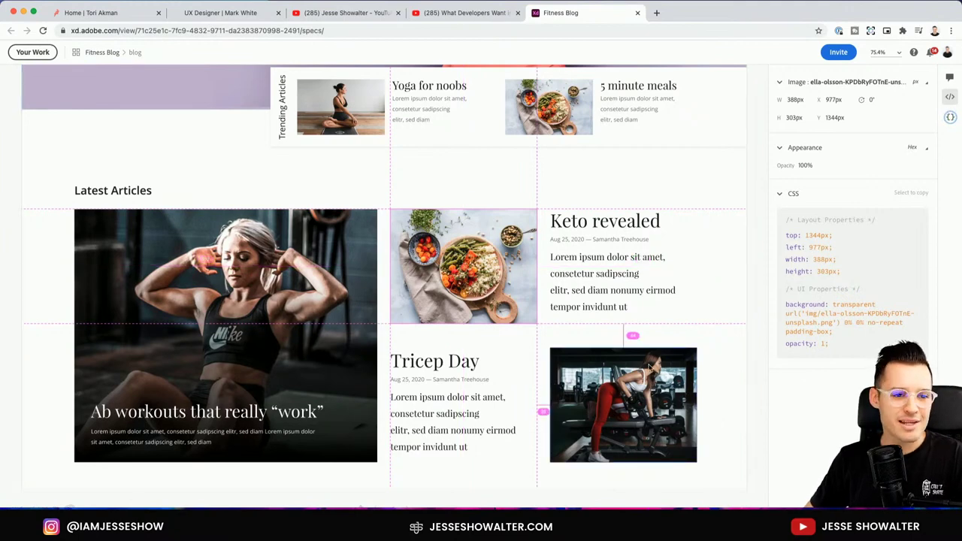
- Inspect the specs of the Newest Article heading and the Read the article button
scroll(651, 368, "down", 5)
scroll(652, 359, "up", 5)
scroll(652, 358, "up", 10)
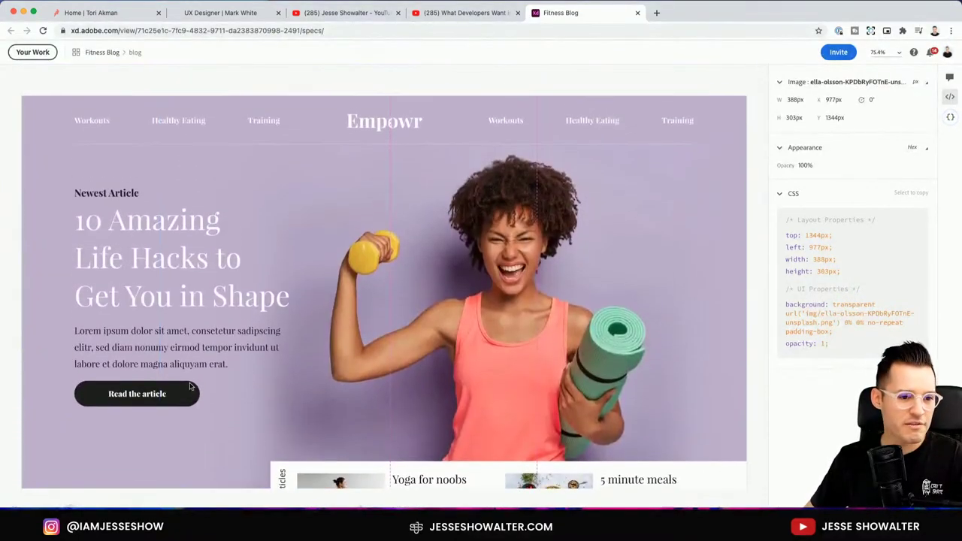
left_click(114, 208)
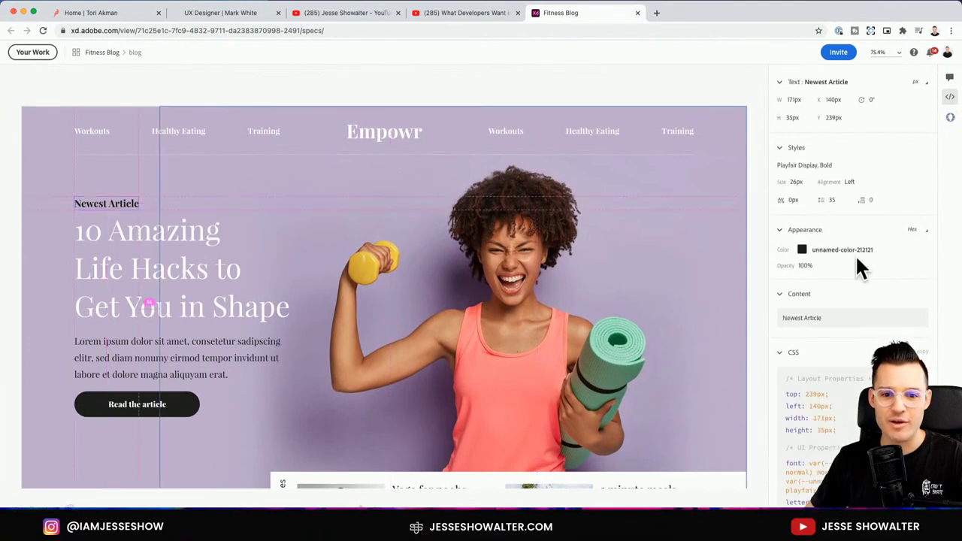
left_click(193, 409)
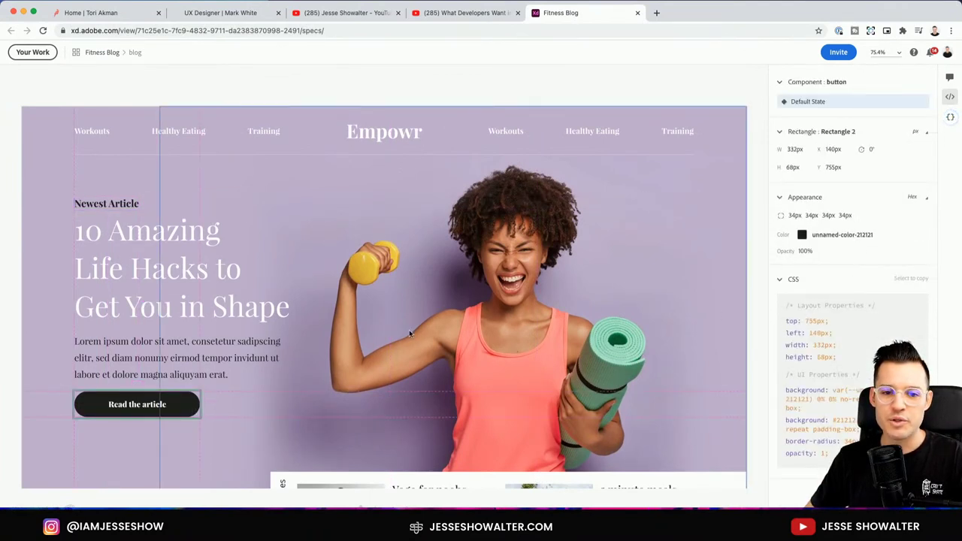
- Inspect the dark footer rectangle and the lilac #C7B6D6 hero background
scroll(392, 340, "down", 6)
scroll(392, 340, "down", 3)
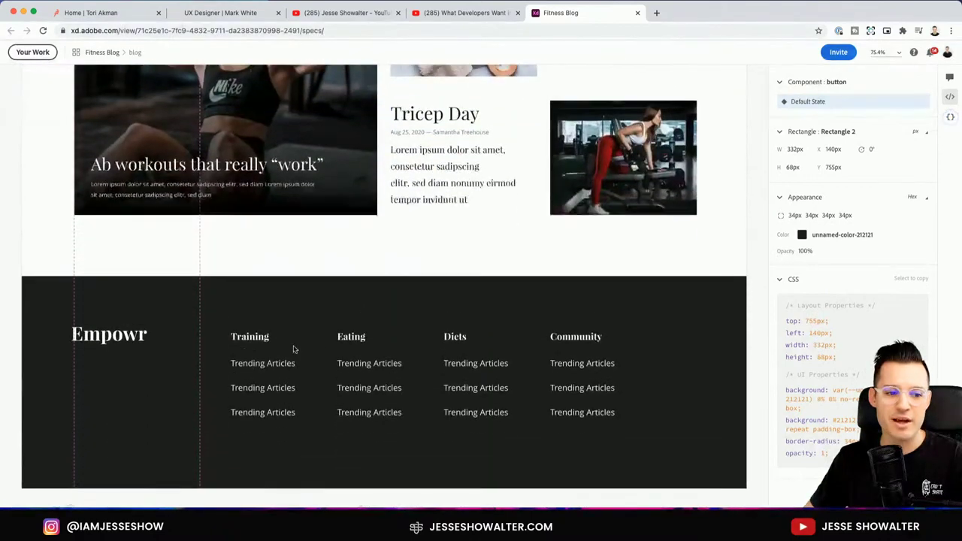
left_click(230, 303)
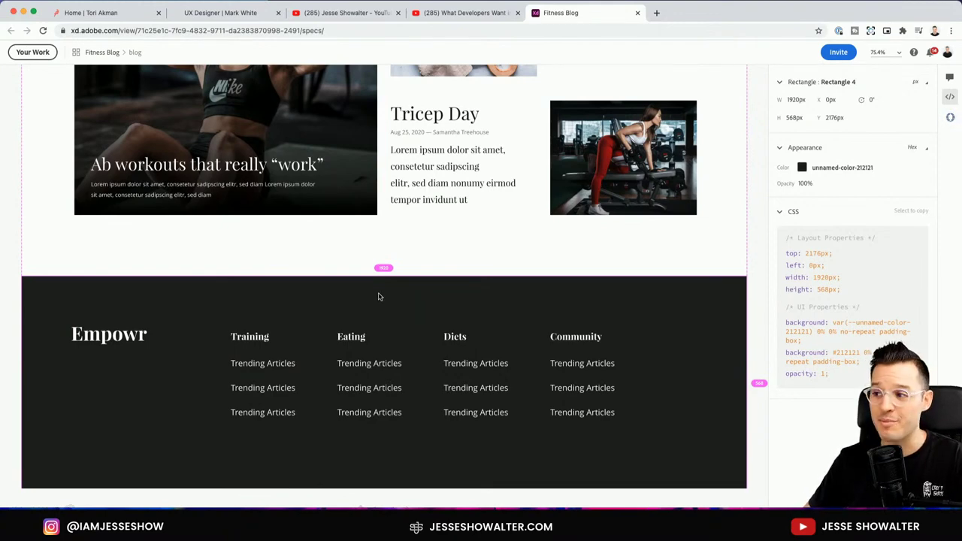
scroll(381, 296, "up", 10)
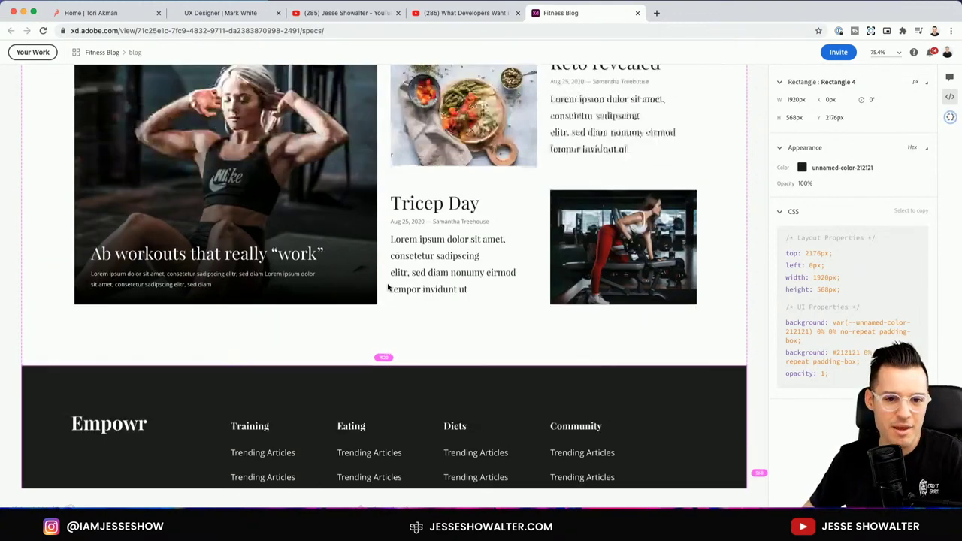
scroll(388, 287, "up", 5)
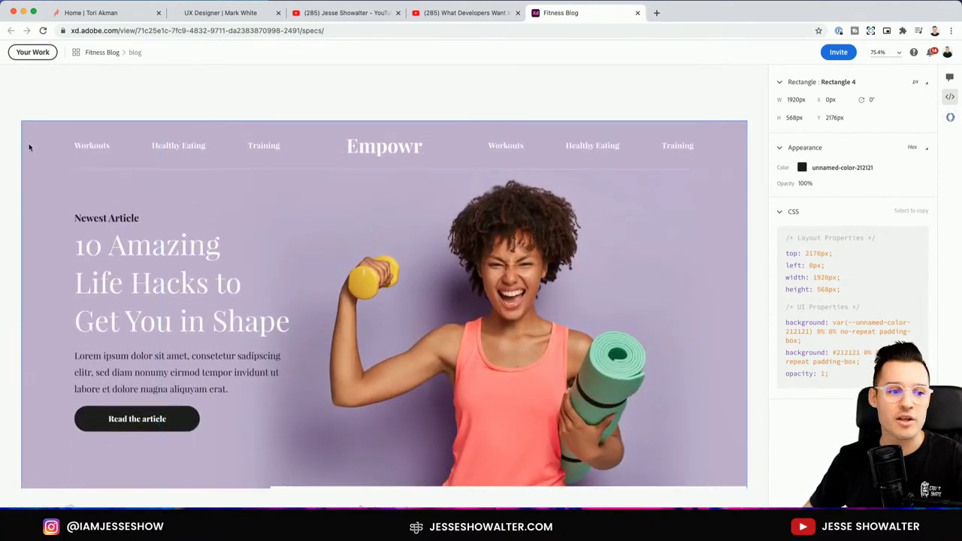
left_click(30, 145)
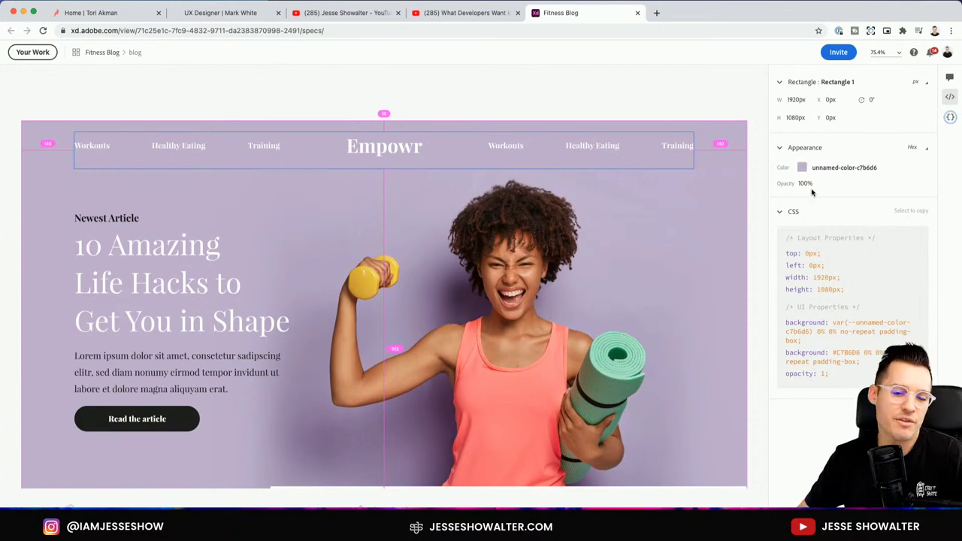
scroll(752, 190, "down", 2)
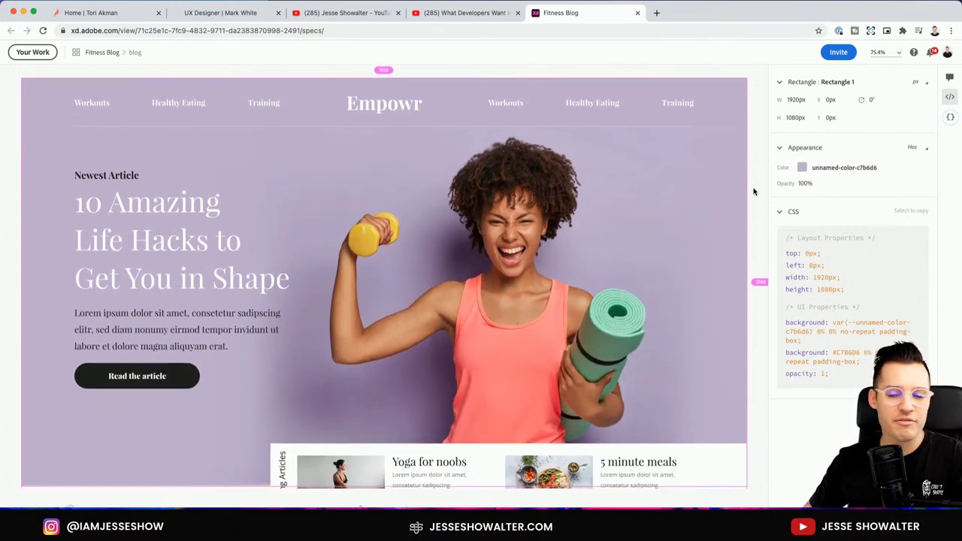
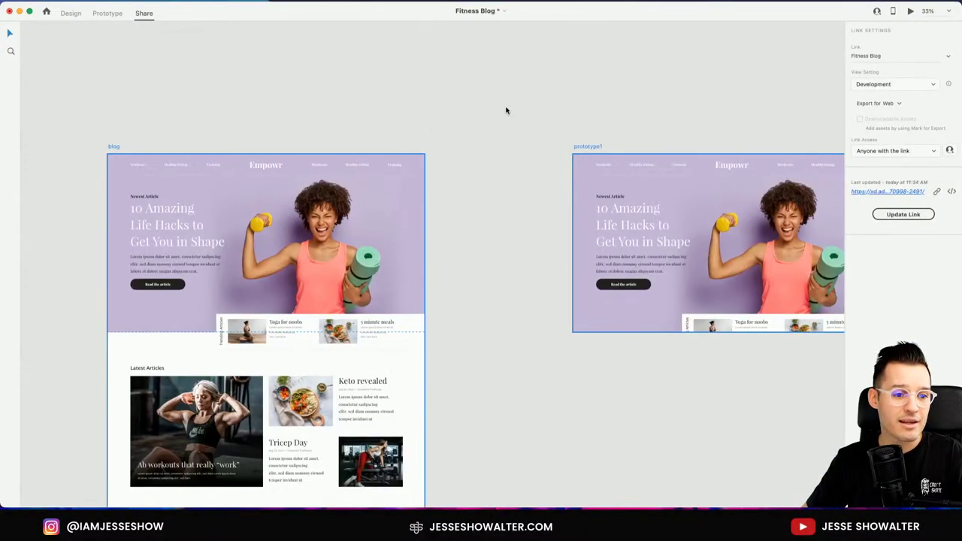
- Switch the Fitness Blog file into Design mode for editing
scroll(217, 158, "left", 3)
scroll(180, 161, "up", 5)
scroll(552, 335, "down", 3)
scroll(552, 334, "right", 3)
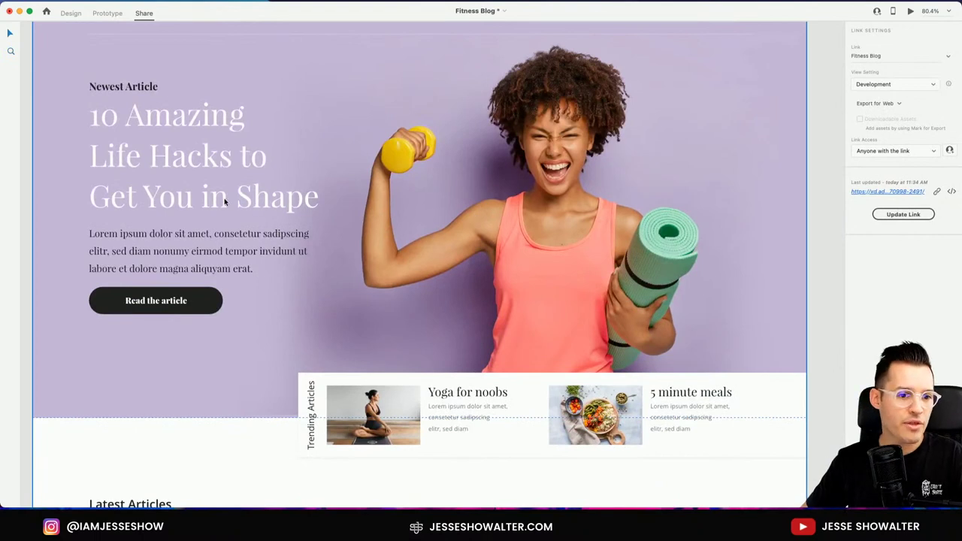
scroll(233, 212, "up", 3)
scroll(233, 212, "left", 2)
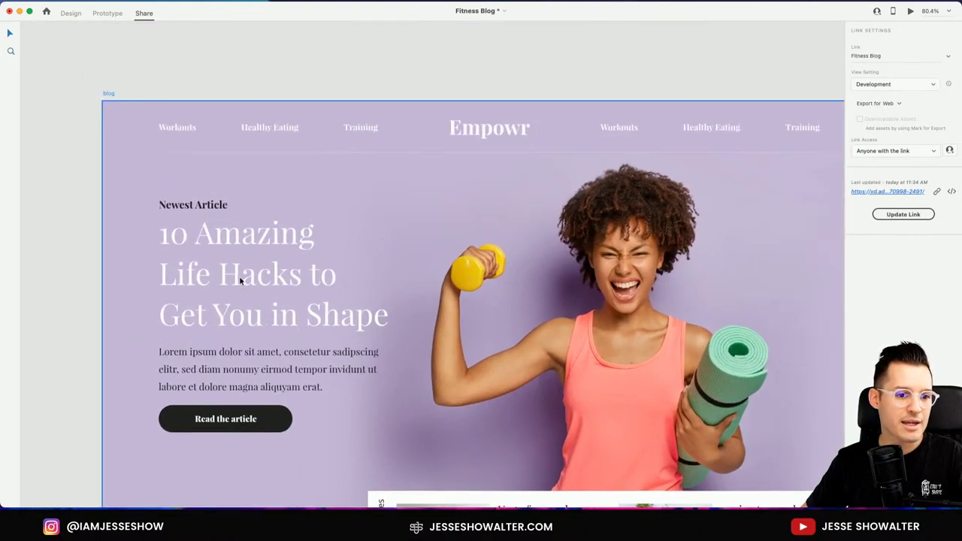
left_click(69, 15)
- Move the hero text group onto the centre guide; try moving the Trending row, then undo
left_click(294, 292)
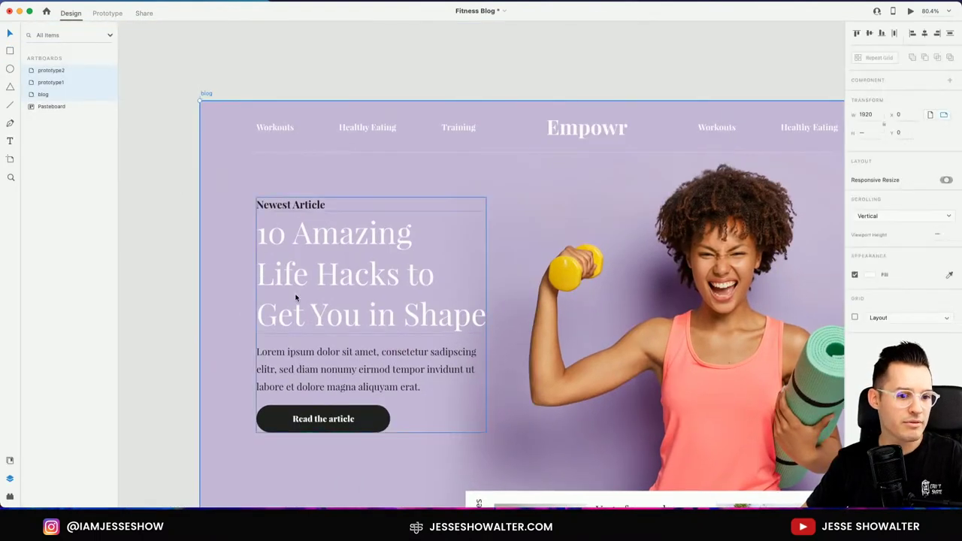
scroll(295, 293, "down", 2)
scroll(294, 293, "right", 3)
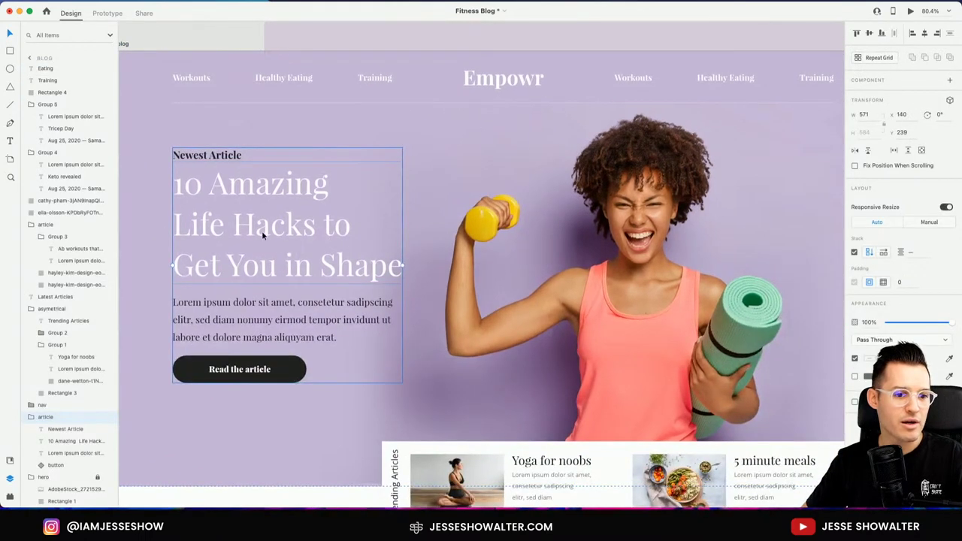
left_click_drag(262, 231, 309, 239)
left_click_drag(463, 475, 464, 401)
scroll(458, 409, "right", 2)
scroll(451, 421, "up", 1)
key("super+z")
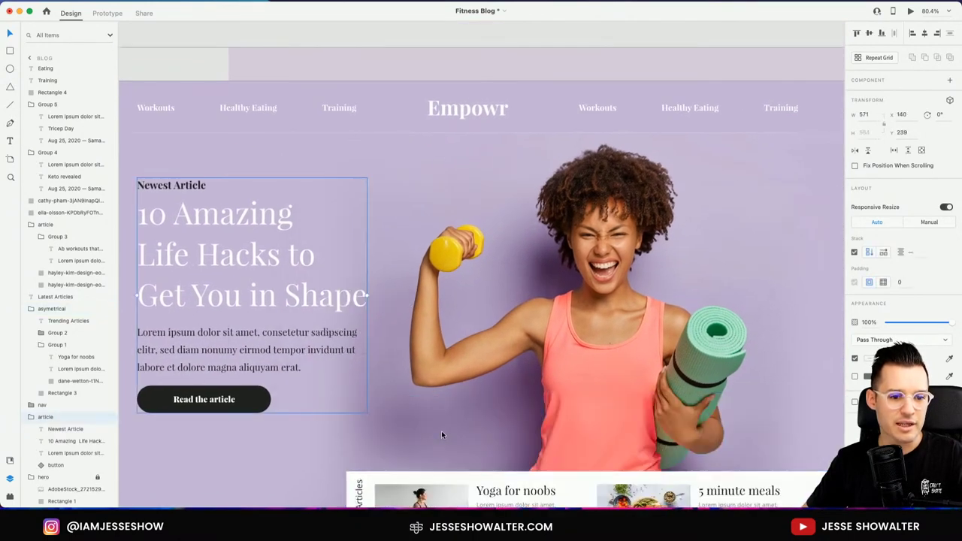
- Move and resize the AdobeStock hero photo, shifting it up and to the left
scroll(435, 385, "down", 1)
left_click(435, 384)
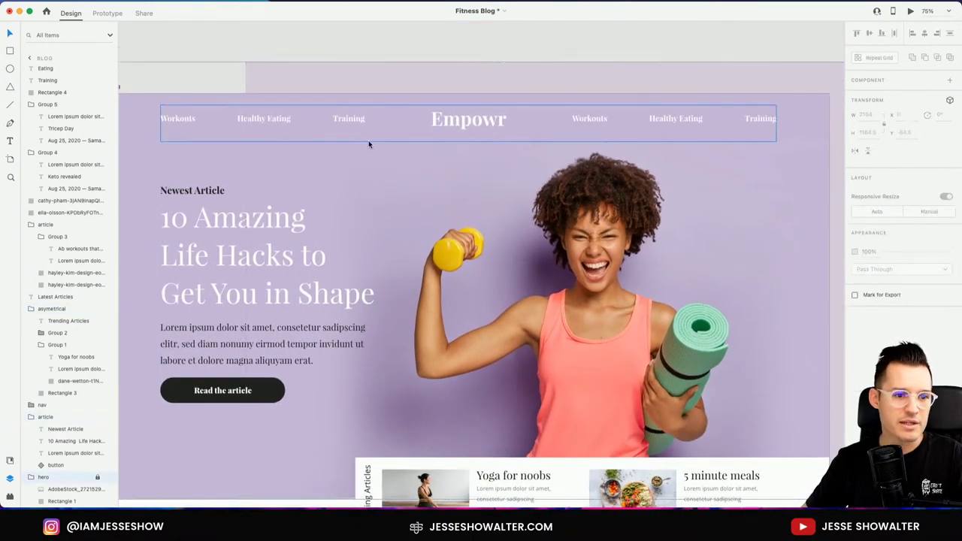
scroll(450, 197, "left", 3)
left_click(311, 71)
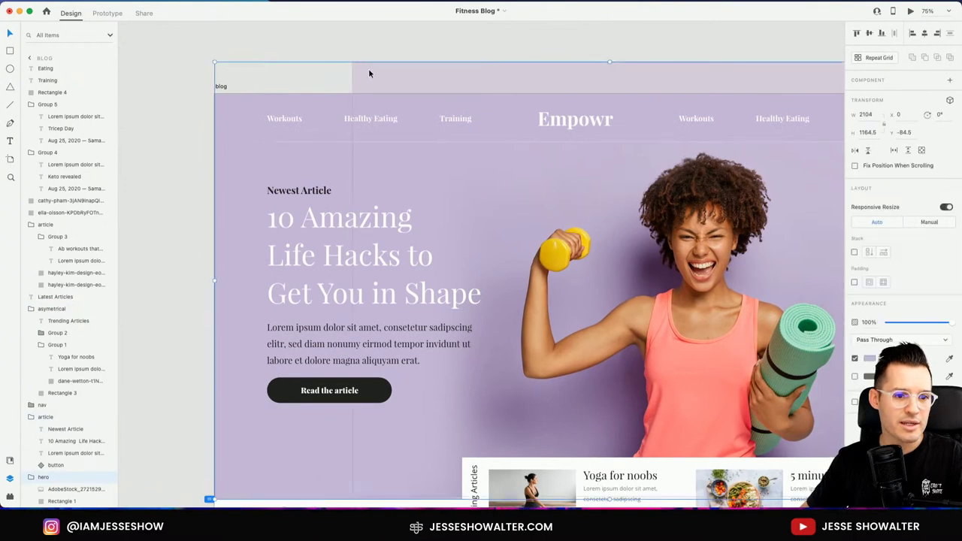
left_click_drag(365, 80, 507, 246)
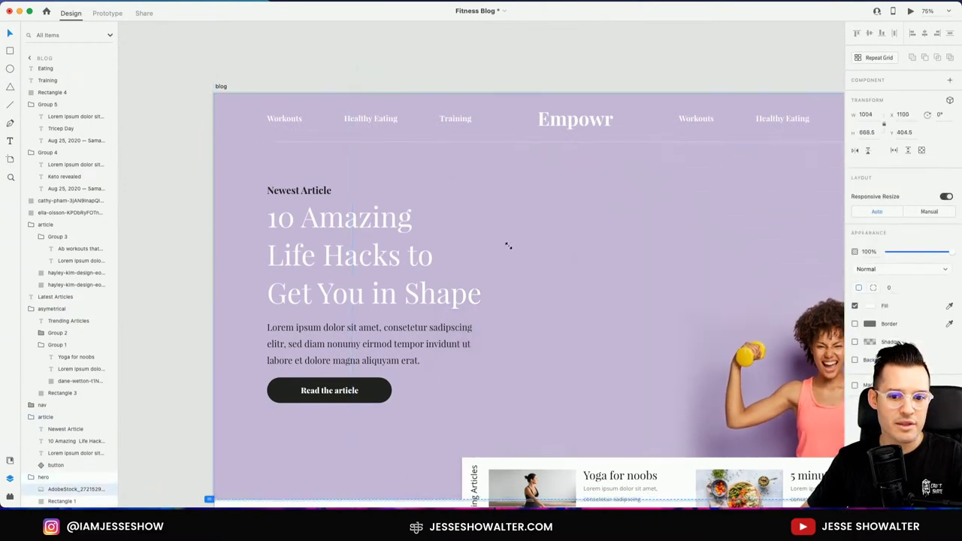
scroll(466, 243, "right", 3)
scroll(466, 244, "down", 2)
left_click_drag(422, 240, 393, 200)
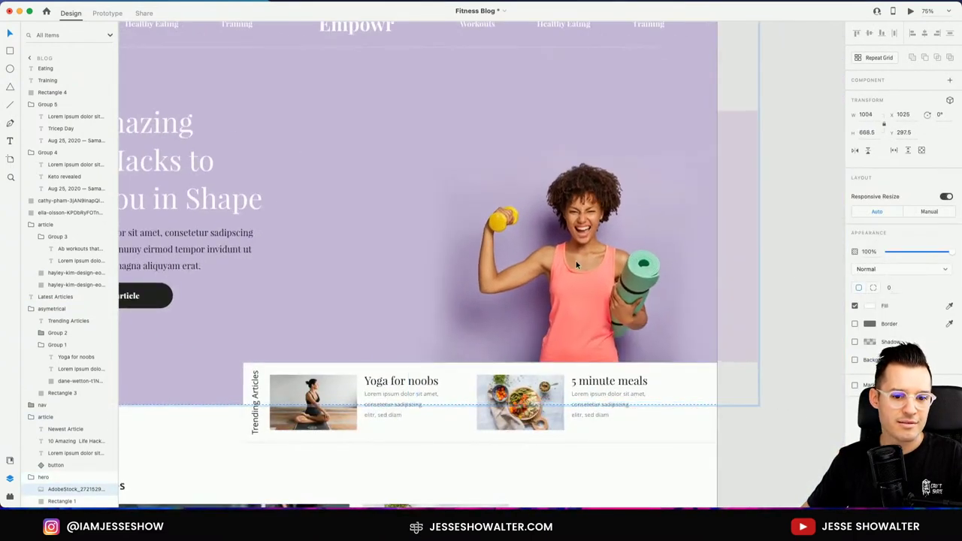
left_click(795, 128)
- Zoom out to see the whole artboard, then zoom in on the hero photo area
key("super+minus")
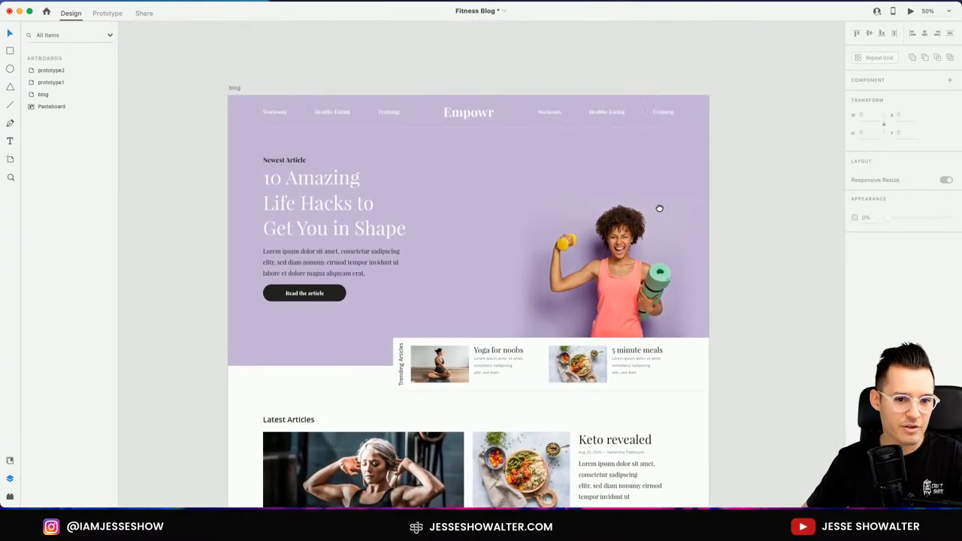
key("z")
left_click_drag(781, 138, 225, 419)
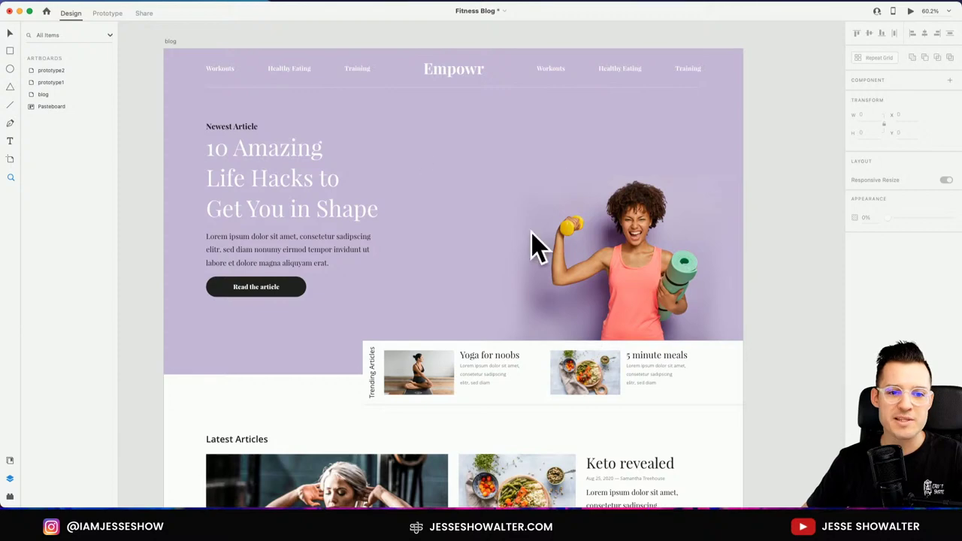
left_click(661, 269)
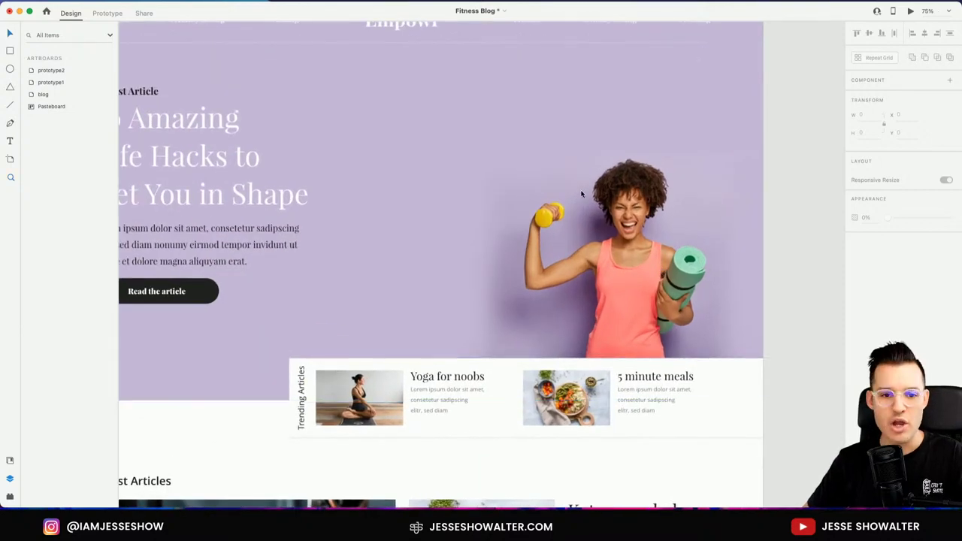
scroll(669, 259, "up", 2)
scroll(669, 260, "left", 3)
- Enlarge the hero photo, undo the resizes to restore it, and recentre the artboard
left_click(616, 225)
left_click_drag(507, 156, 842, 323)
key("super+z")
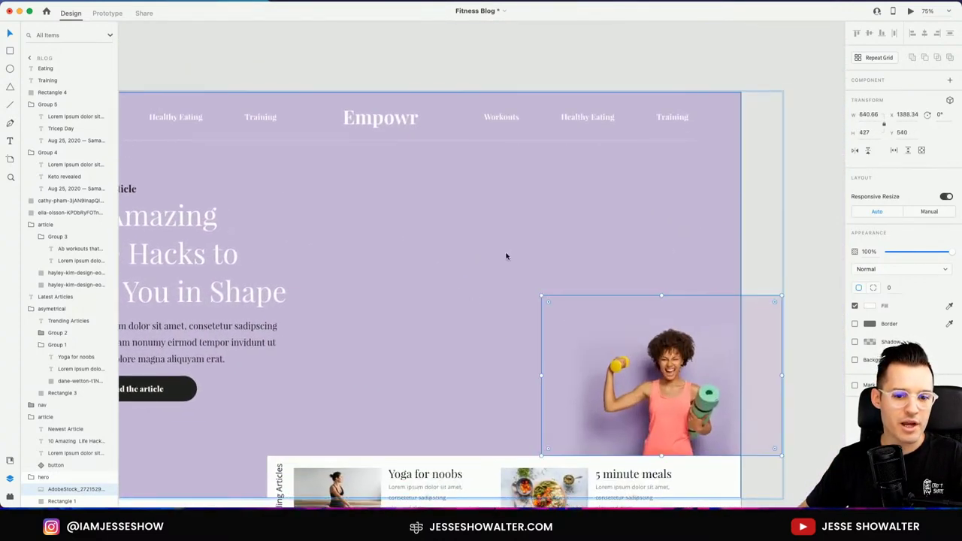
key("super+z")
key("super+z")
key("super+z")
key("super+z")
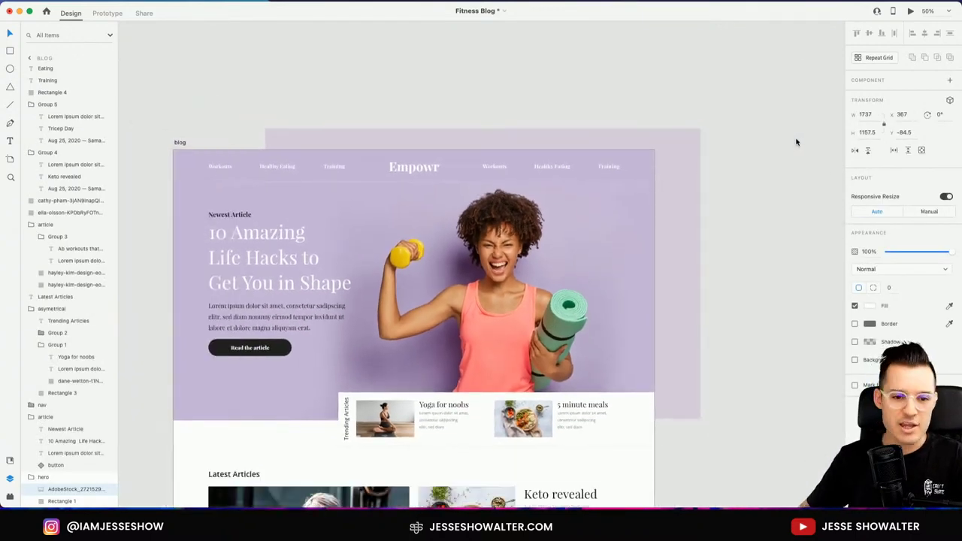
left_click(712, 258)
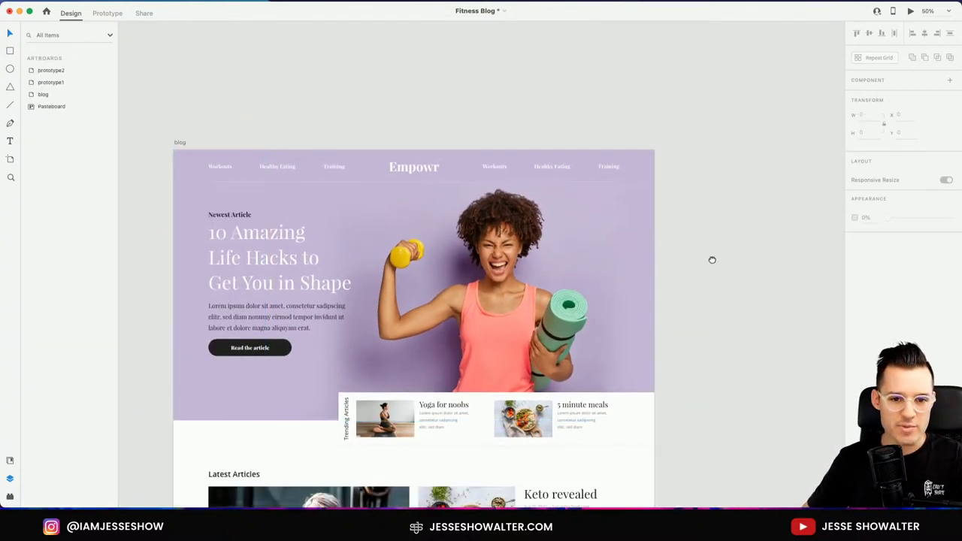
left_click_drag(711, 258, 776, 156)
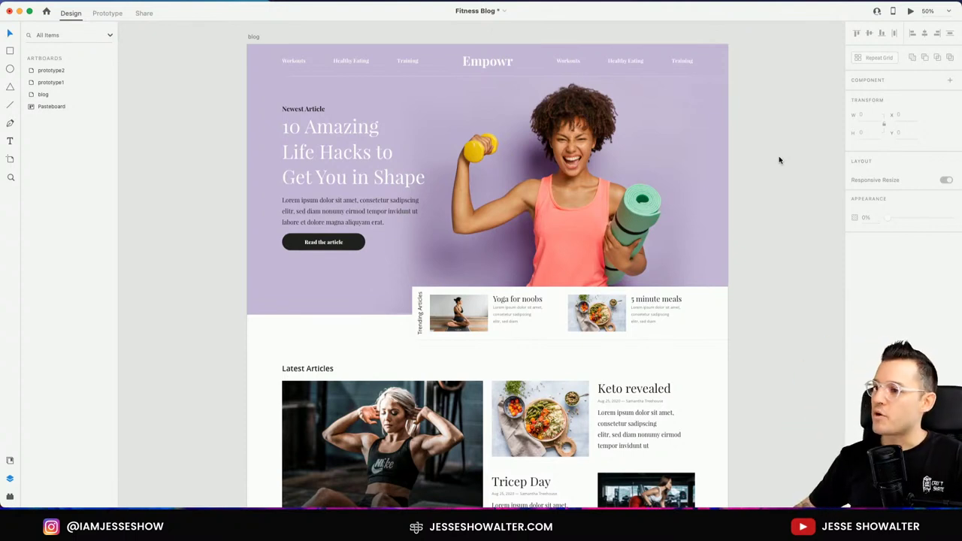
- Switch to Chrome and compare the first portfolio tab with the UX Designer portfolio tab
key("super+Tab")
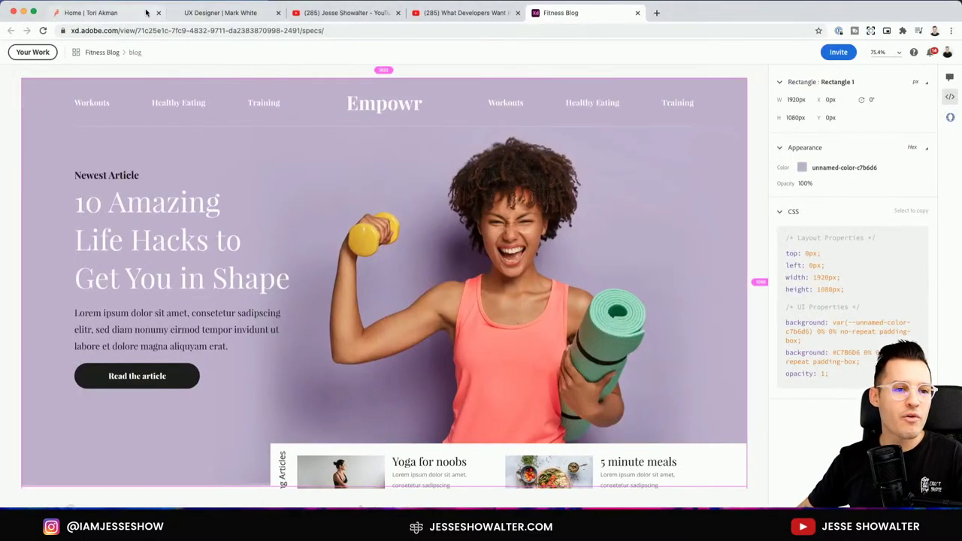
left_click(109, 15)
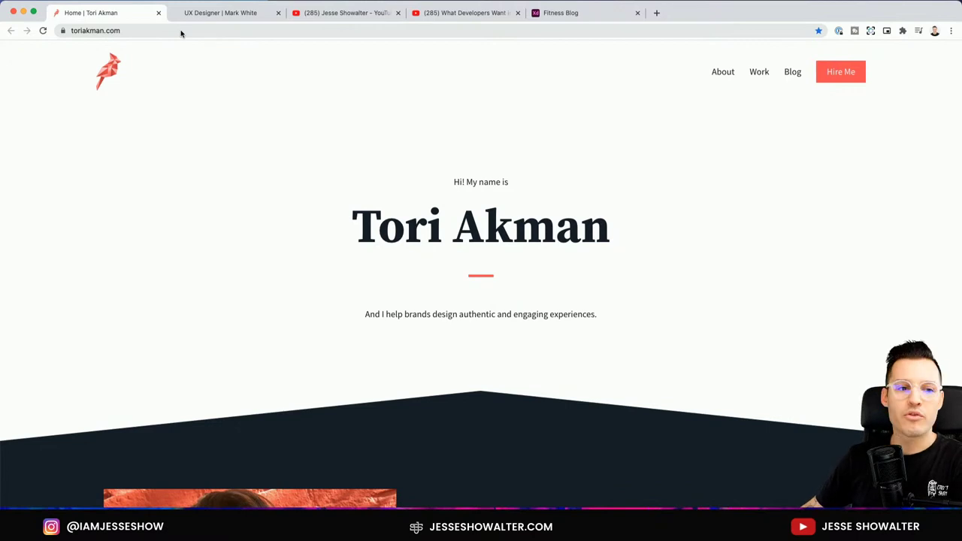
left_click(224, 14)
left_click(145, 16)
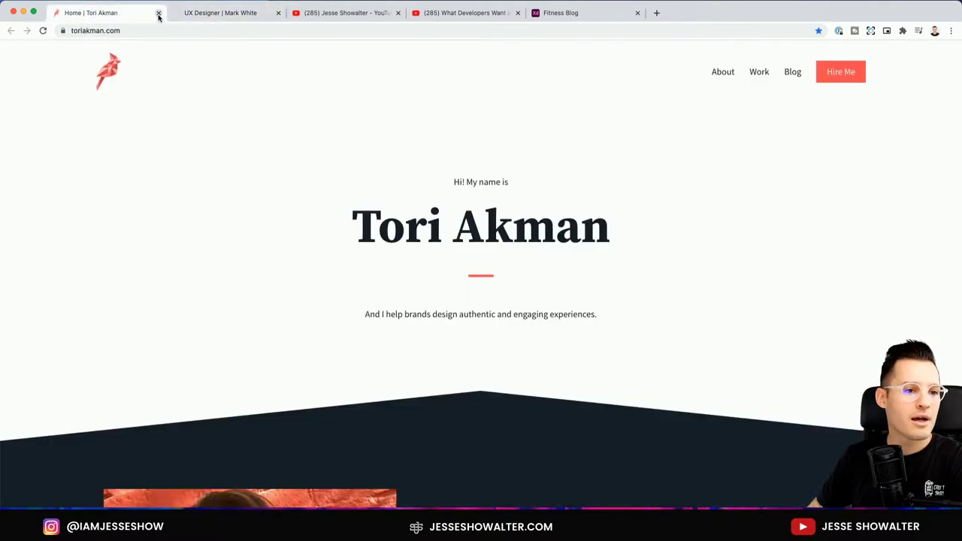
- Close the first portfolio, both YouTube and the Fitness Blog specs tabs
left_click(159, 13)
left_click(278, 14)
left_click(278, 13)
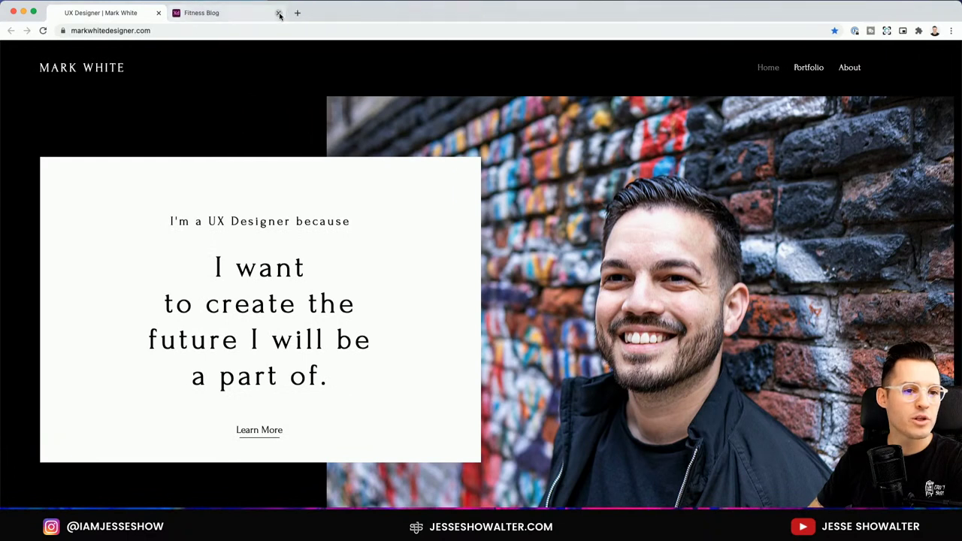
left_click(279, 14)
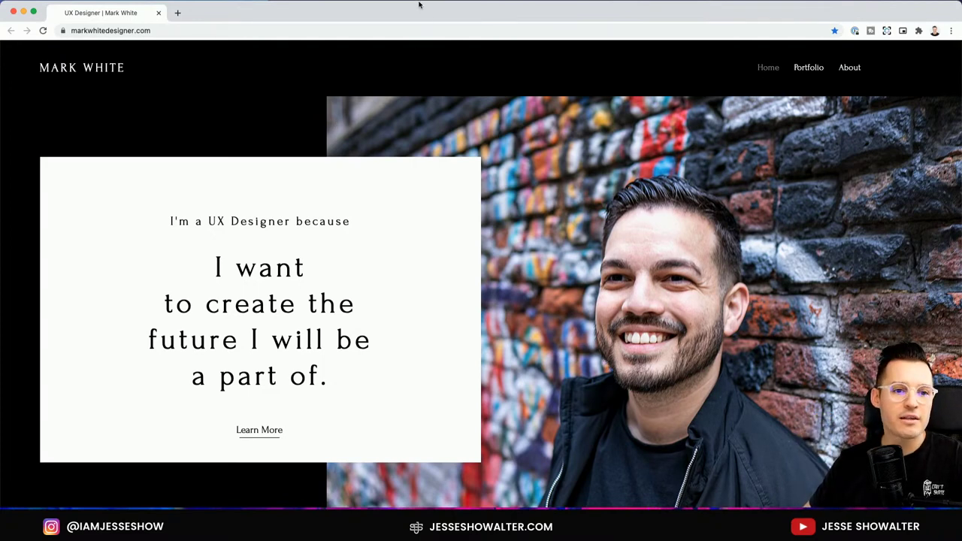
- Select the headline "I want to create the future I will be a part of."
mouse_move(418, 8)
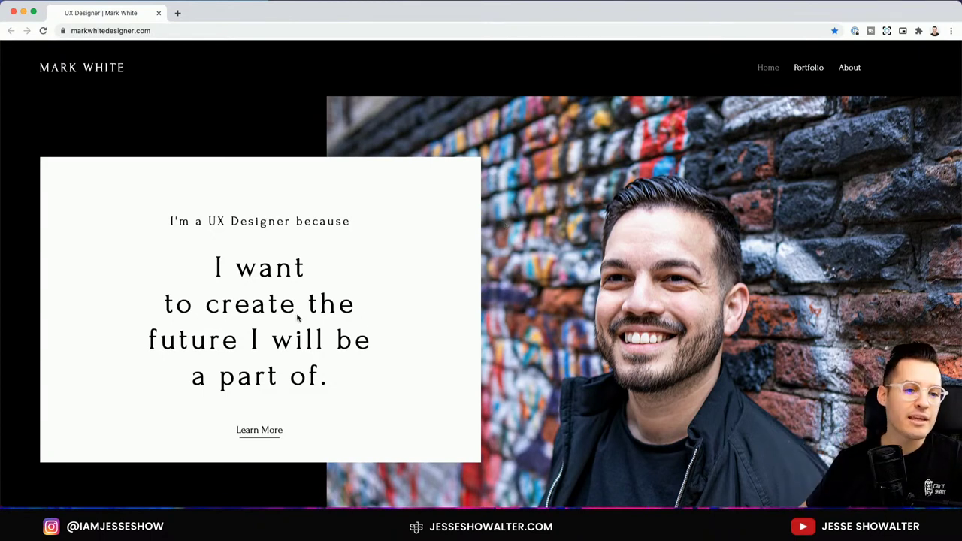
left_click_drag(216, 265, 359, 368)
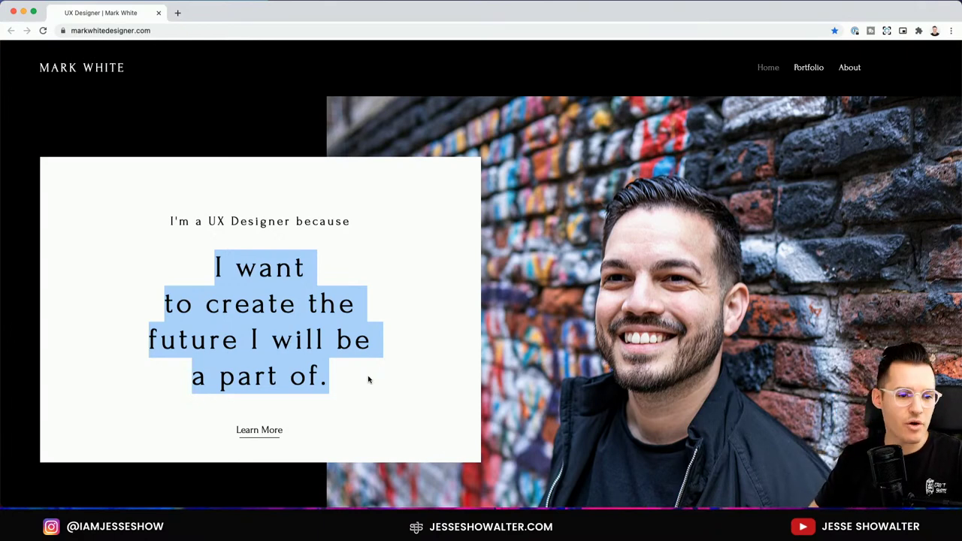
- In DevTools, change the "I'm a UX Designer because" line to "Hi I'm Mark"
key("super+alt+j")
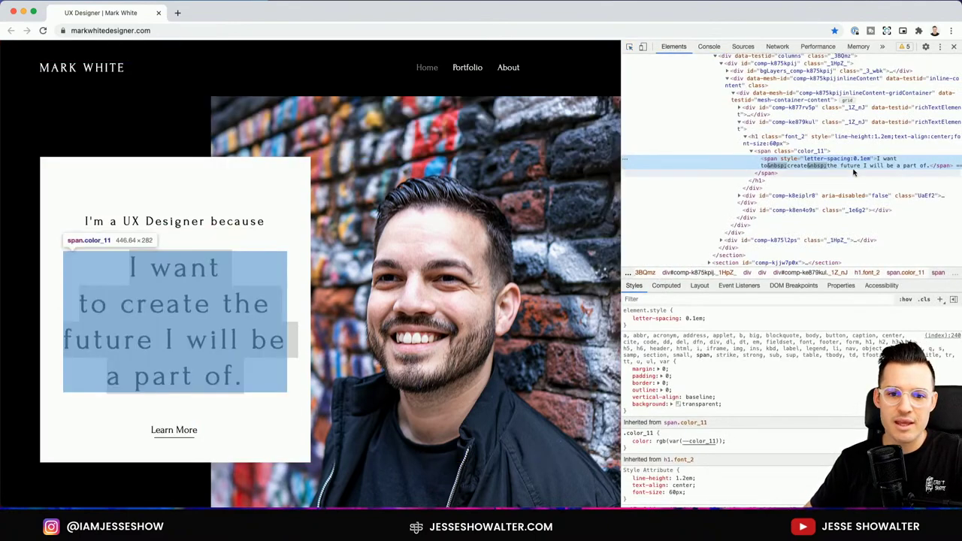
double_click(854, 168)
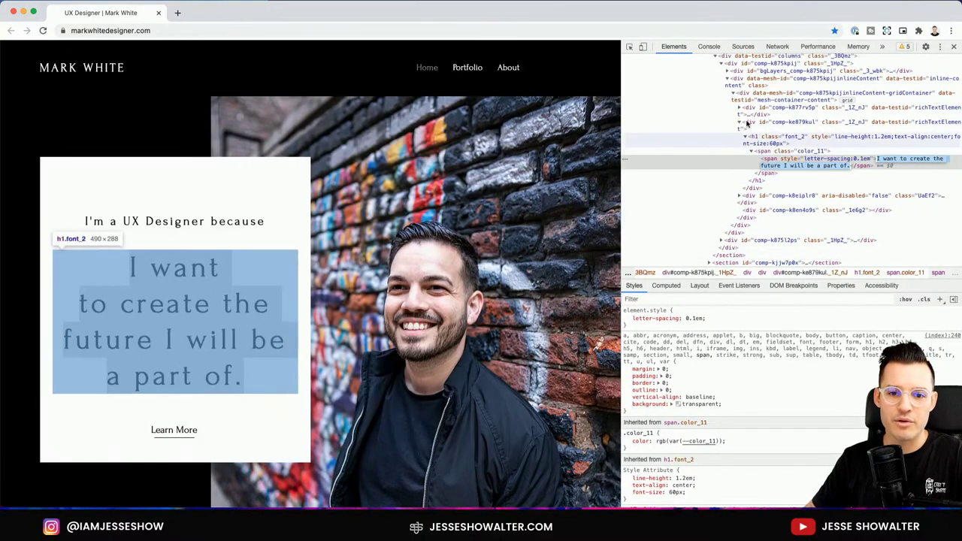
left_click(630, 47)
left_click(225, 221)
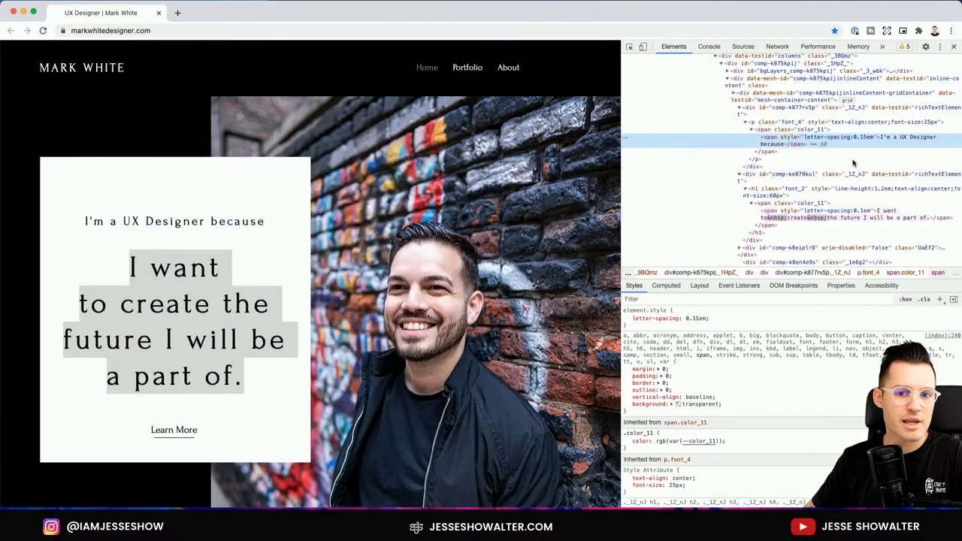
double_click(880, 145)
type("H")
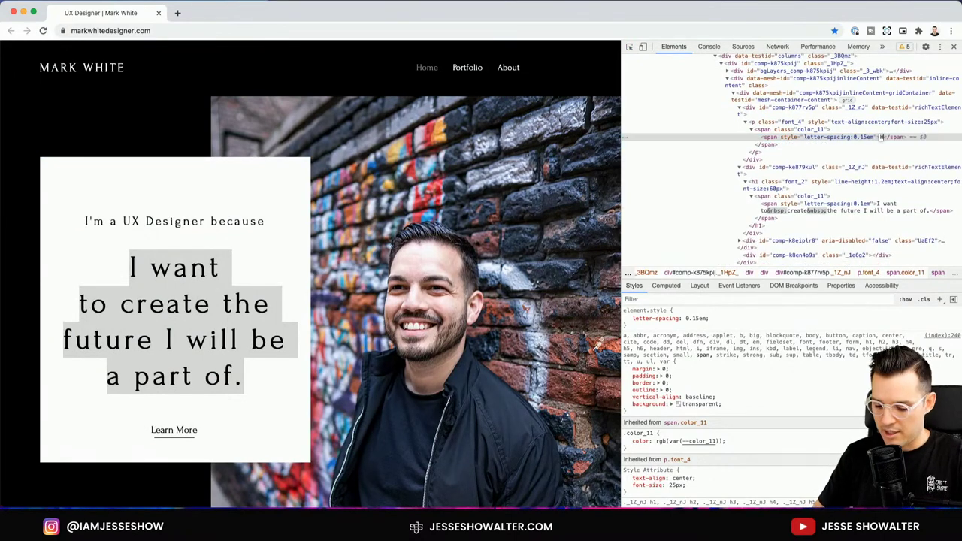
type("i I'm Mark")
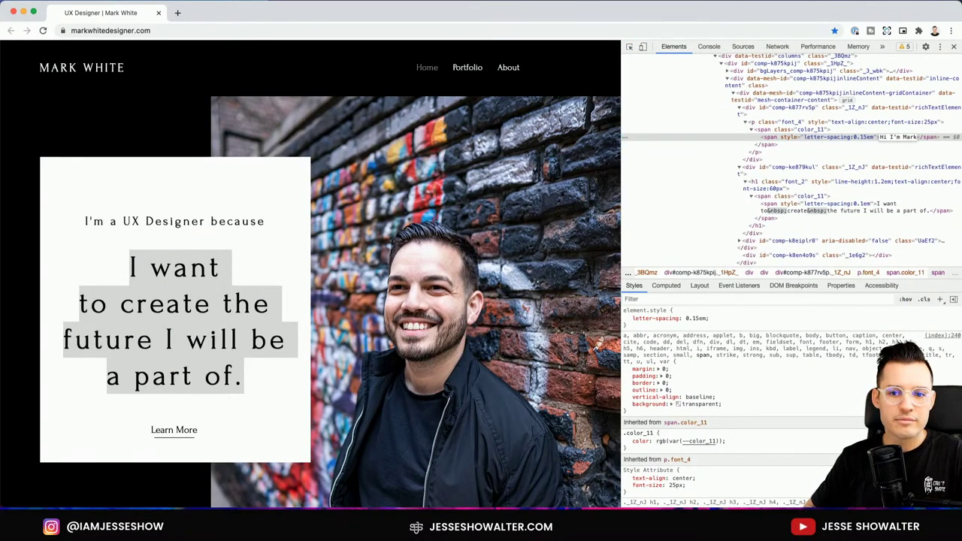
key("Return")
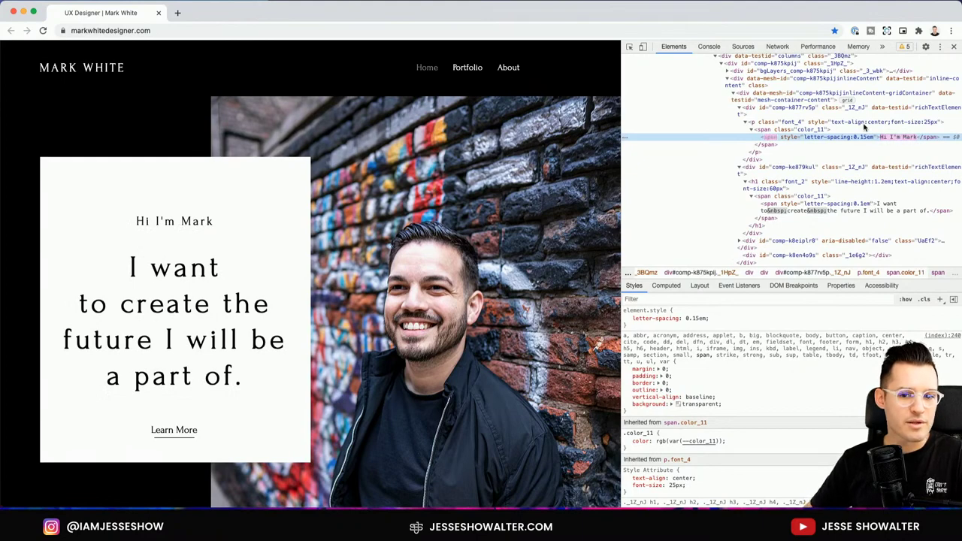
- Rewrite the main headline as "I design Mobile and Web Interfaces and I love craft beer" and close DevTools
left_click(630, 47)
left_click(212, 343)
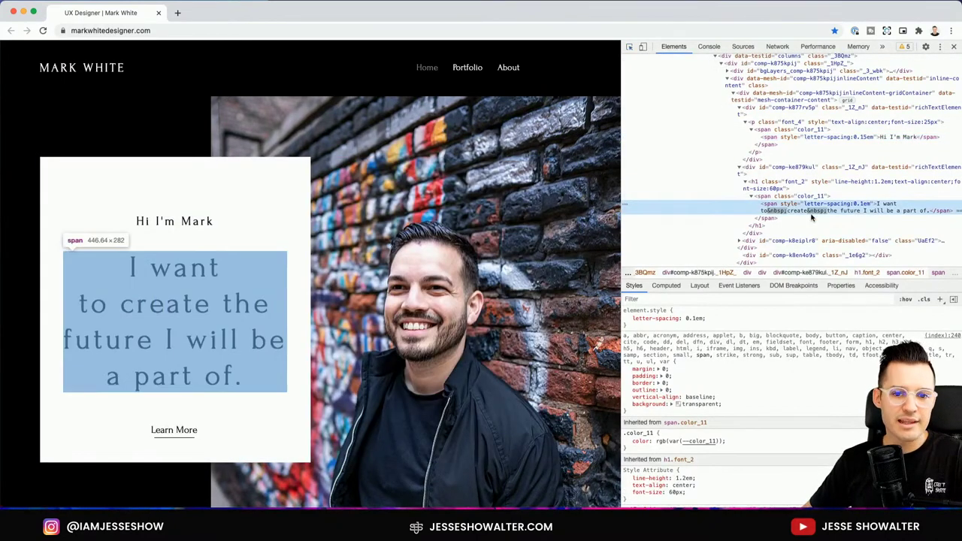
double_click(843, 211)
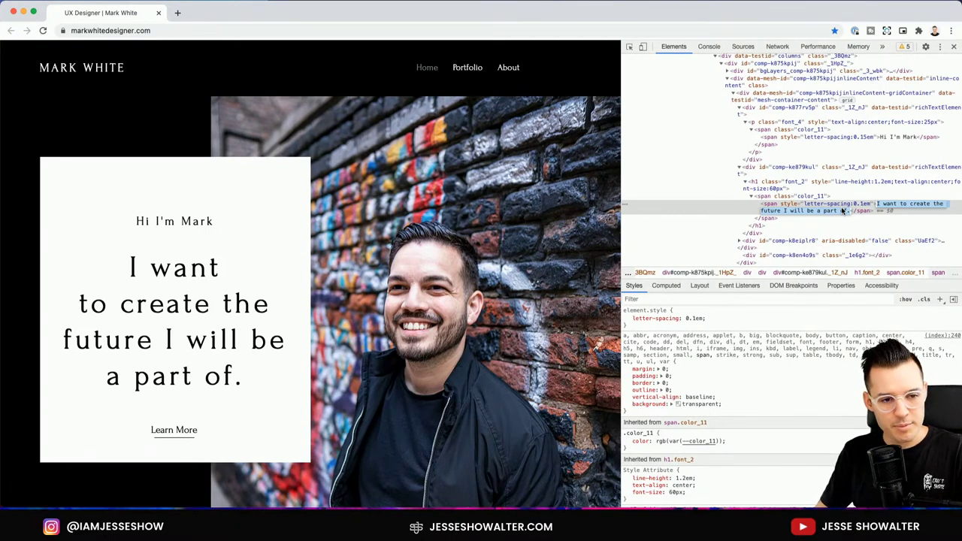
type("I design")
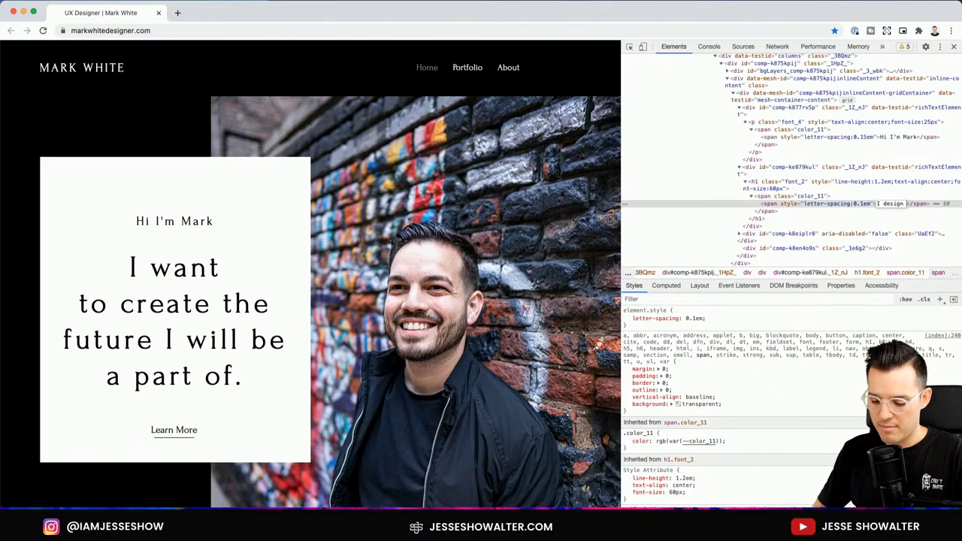
type(" Mobile")
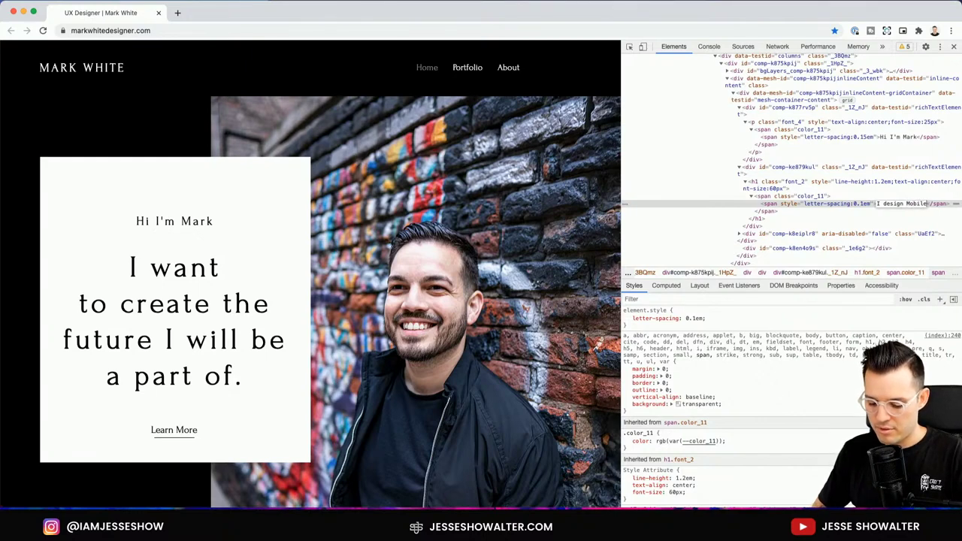
type(" and Web In")
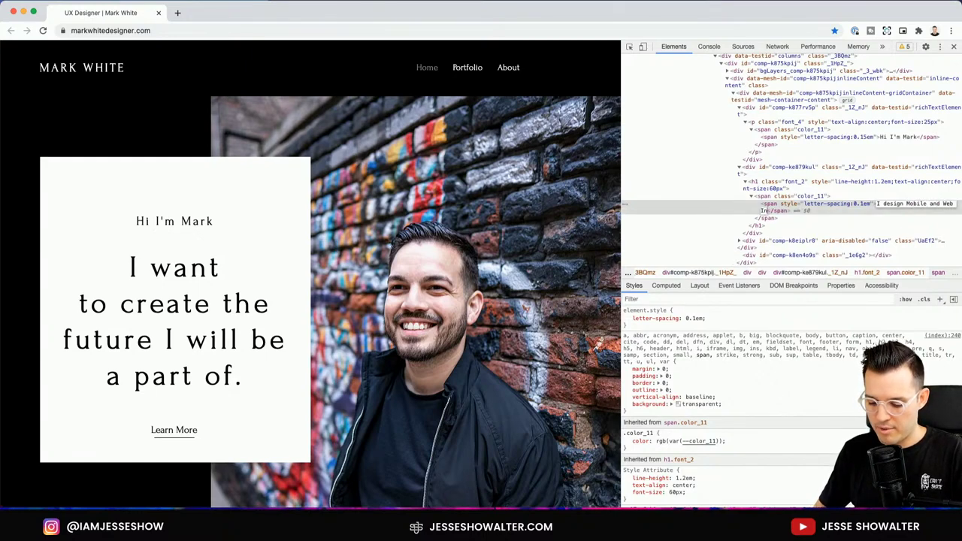
type("terfaces")
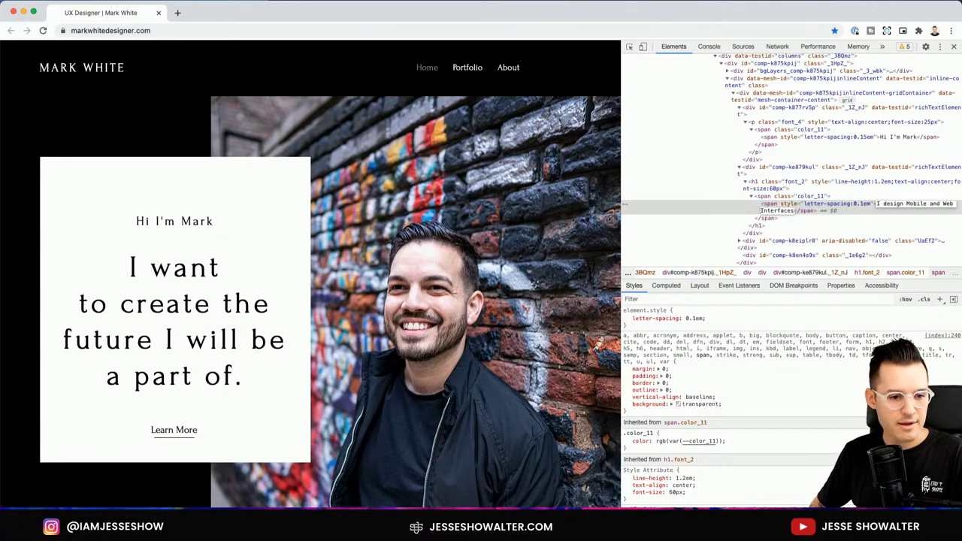
type(" and I lve")
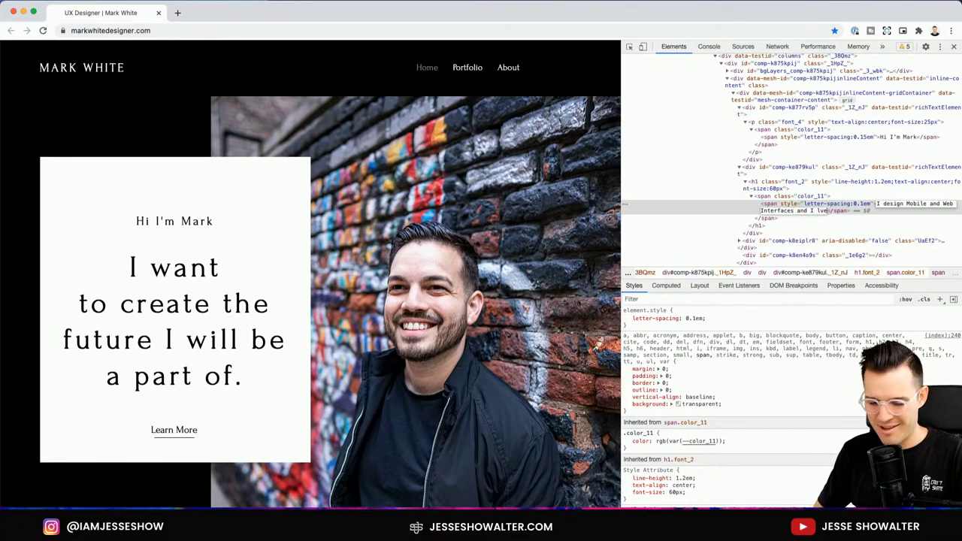
type("o")
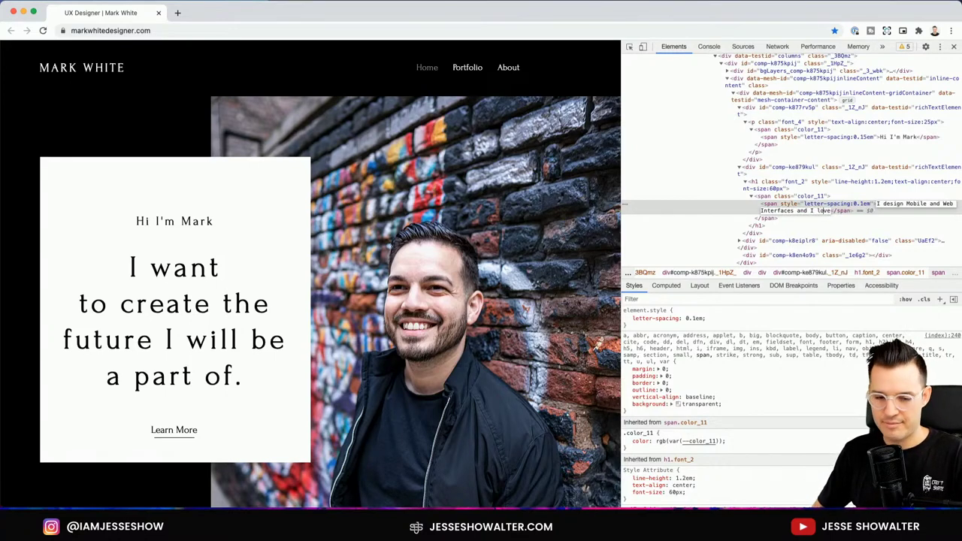
type(" craft b")
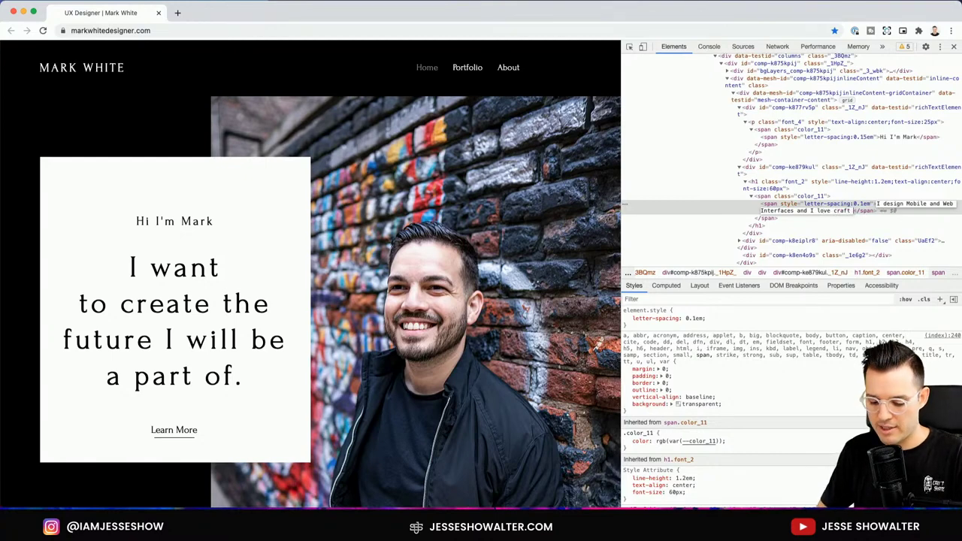
type("eer")
key("Return")
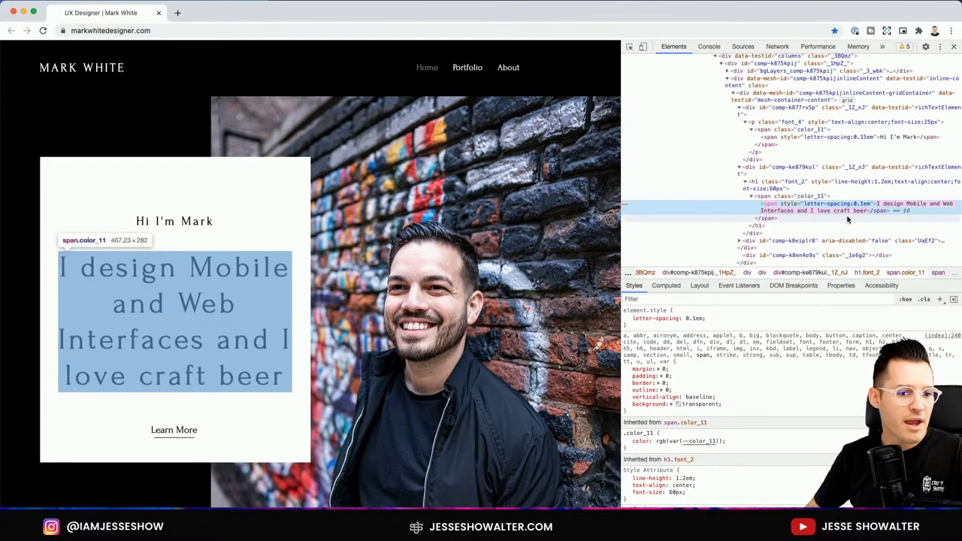
left_click(954, 46)
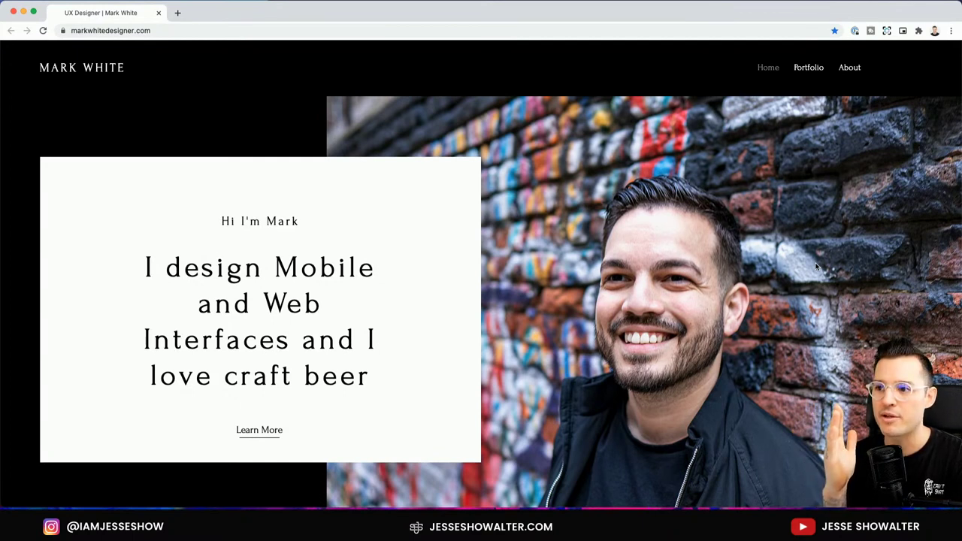
- Reload the portfolio to discard the text edits, then open the About Me page via Learn More
key("super+r")
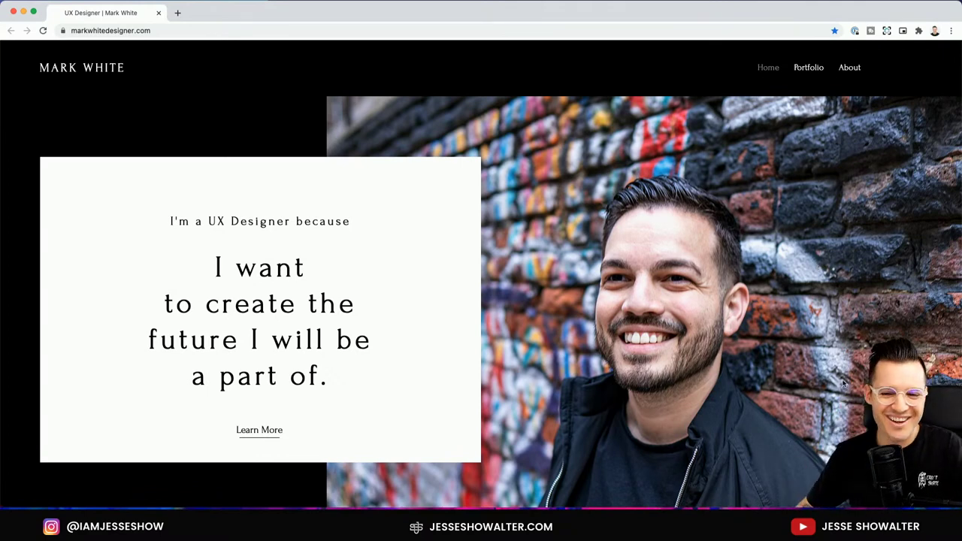
scroll(690, 353, "down", 5)
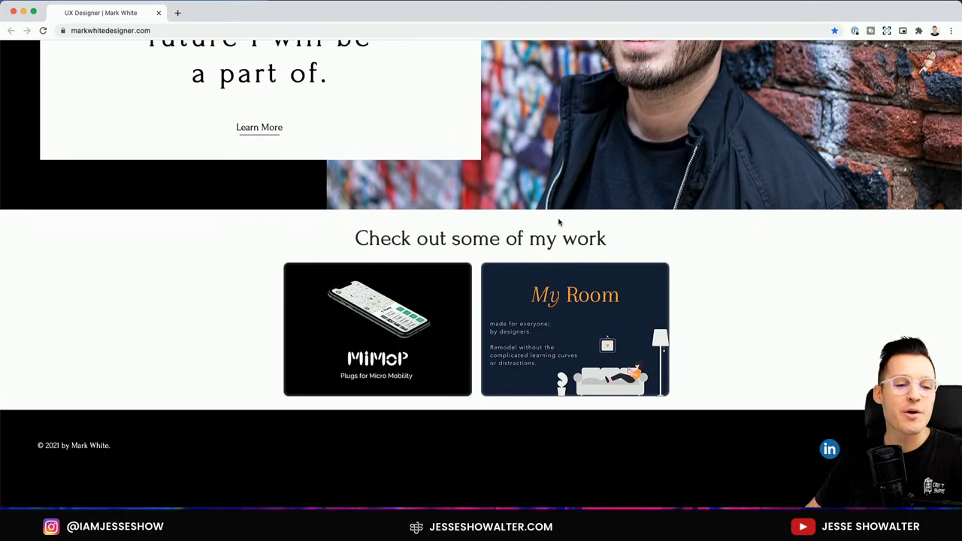
scroll(557, 227, "up", 5)
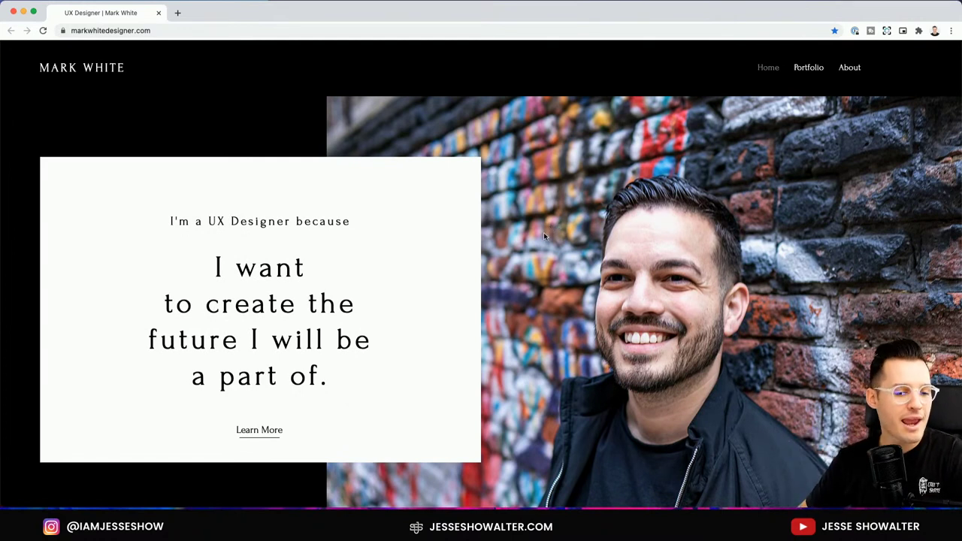
left_click(260, 433)
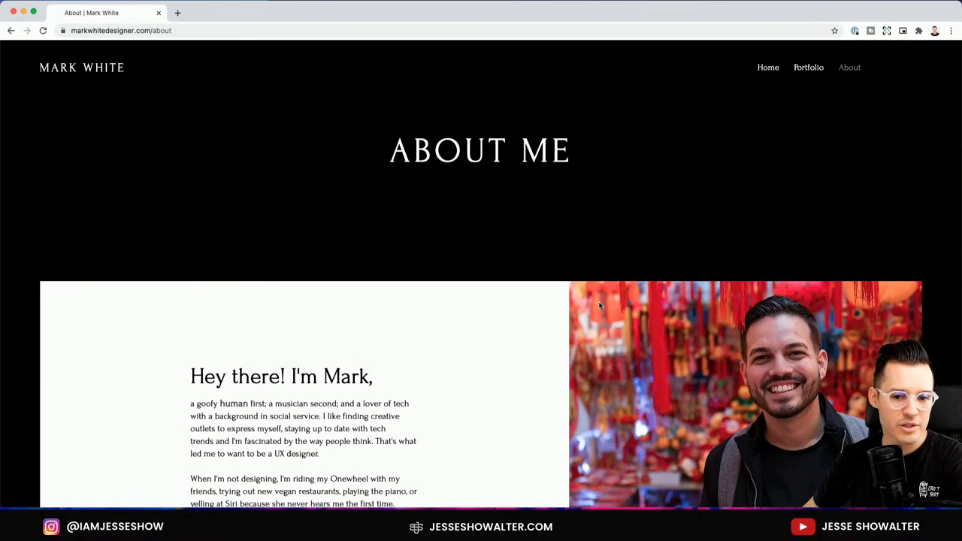
- Highlight the phrases "goofy human" and "and a lover of tech" on the About page
scroll(599, 301, "down", 3)
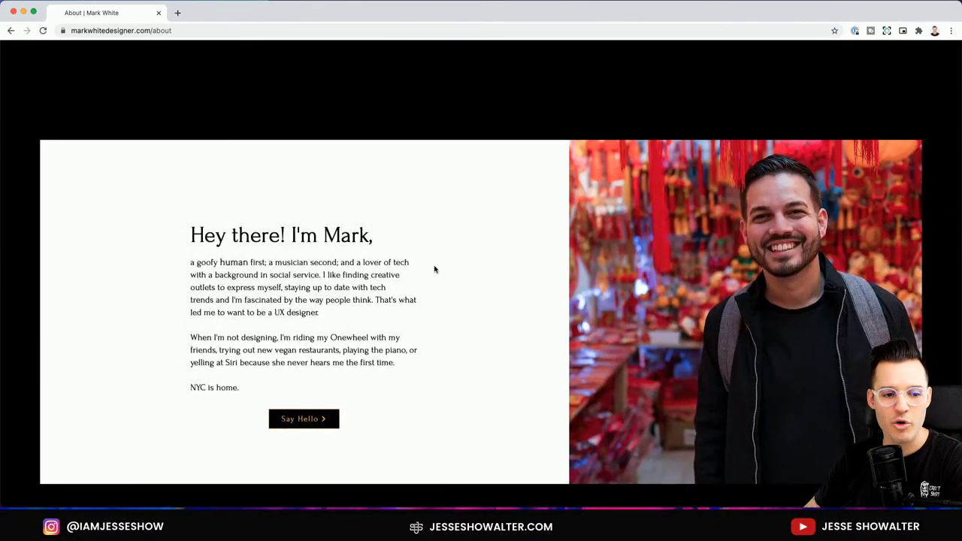
left_click_drag(202, 268, 256, 265)
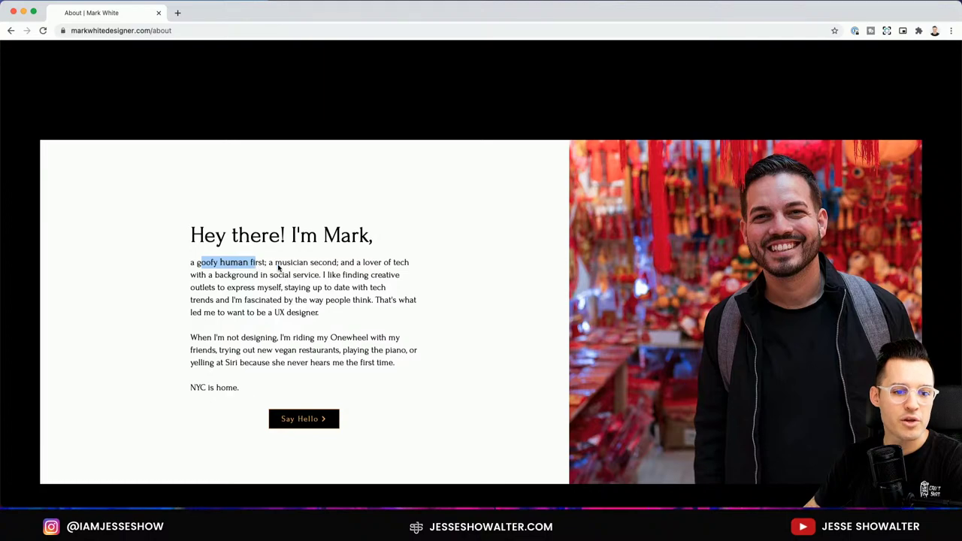
left_click(278, 268)
left_click_drag(342, 267, 410, 266)
left_click(168, 179)
- Return to the portfolio home page and scroll down to the work section
scroll(139, 142, "up", 5)
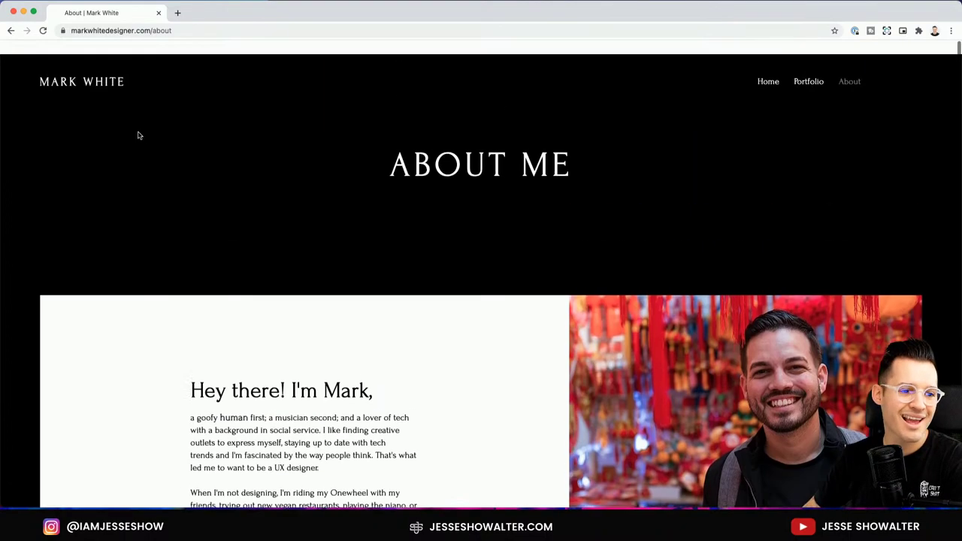
left_click(82, 67)
scroll(388, 289, "down", 5)
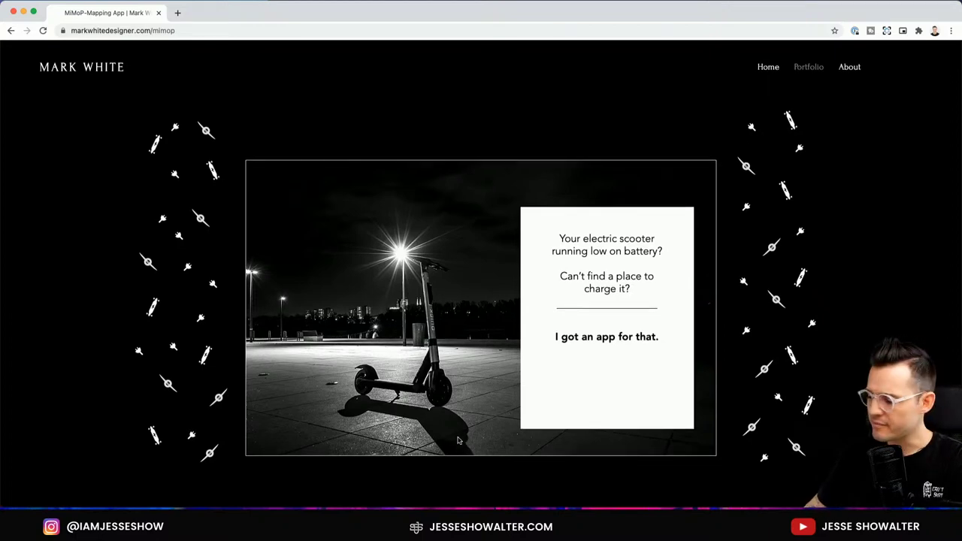
- Skim the MiMoP case study, then reopen it from the portfolio home page
scroll(381, 323, "down", 3)
scroll(380, 322, "down", 10)
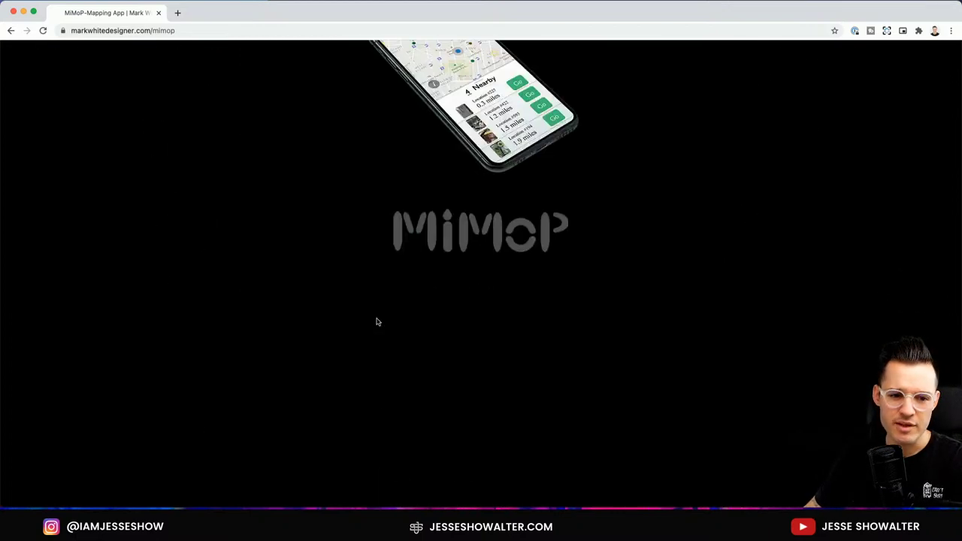
scroll(387, 318, "up", 15)
scroll(387, 317, "down", 1)
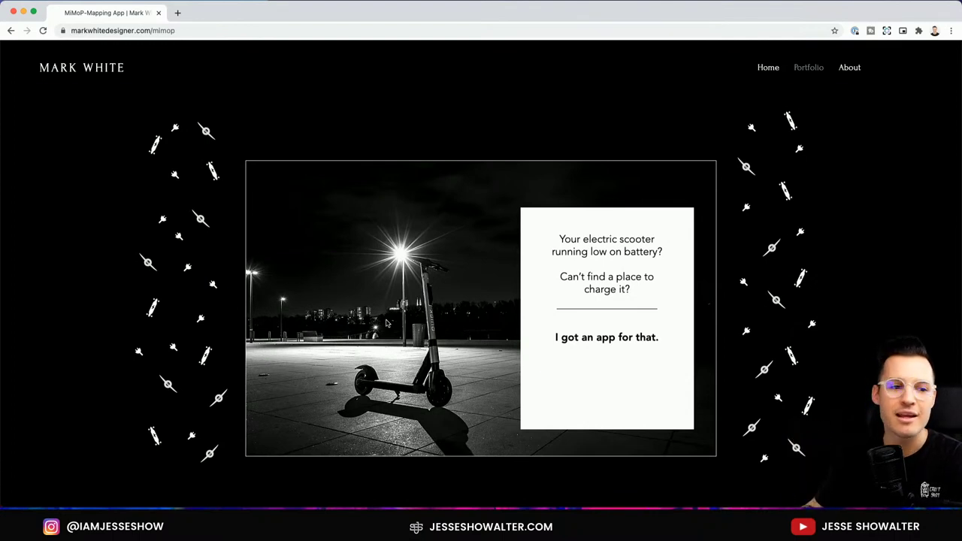
left_click(86, 71)
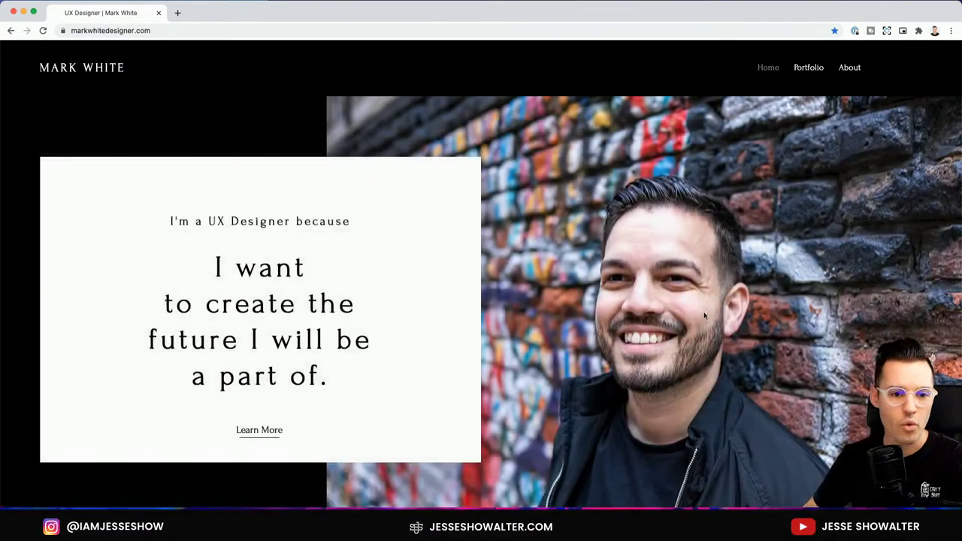
scroll(463, 325, "down", 5)
left_click(378, 329)
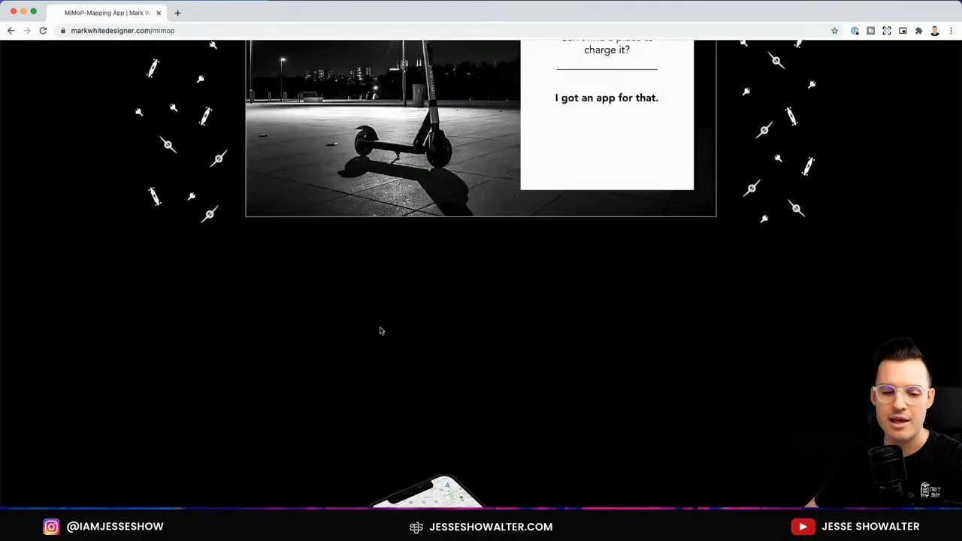
- Scroll past the phone mockup to the "okay, this is the (short) story..." section
scroll(449, 282, "down", 2)
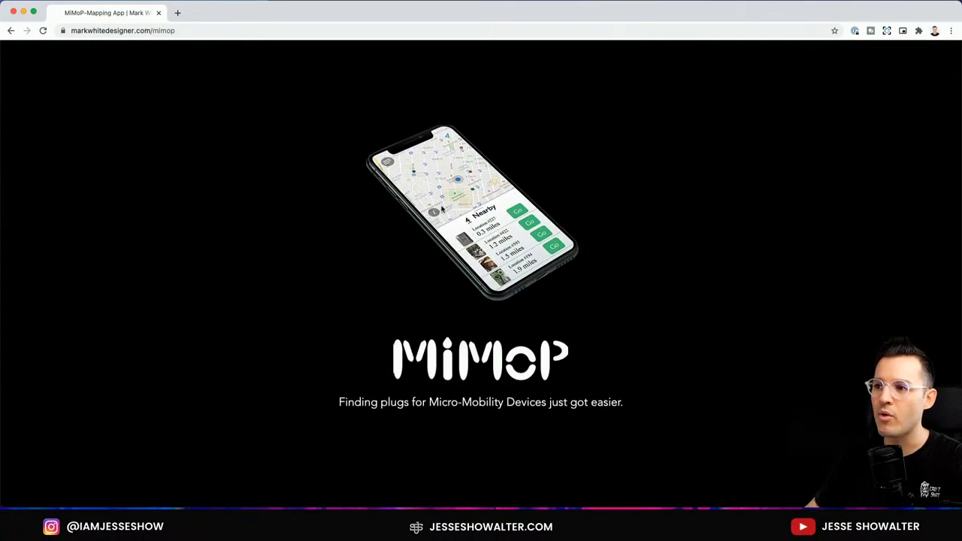
scroll(460, 215, "down", 3)
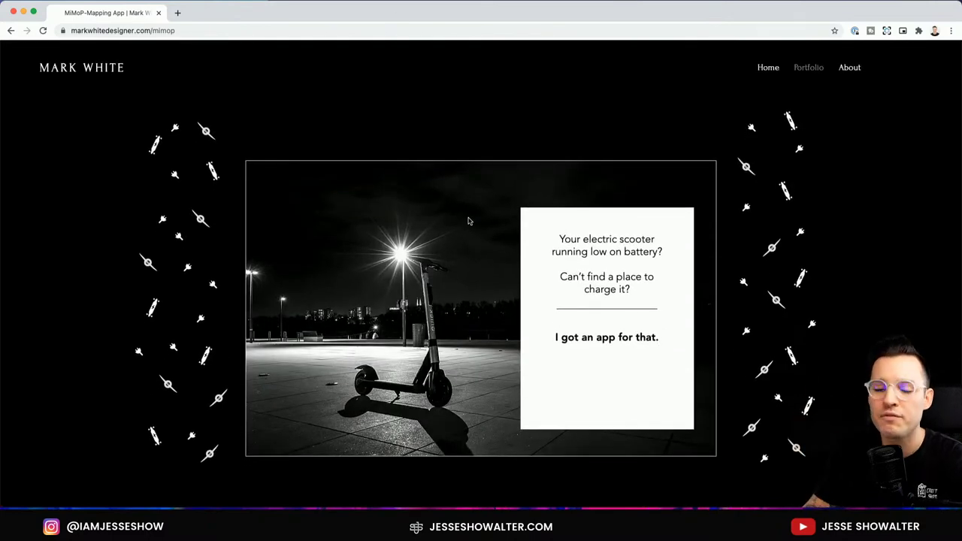
scroll(372, 264, "down", 3)
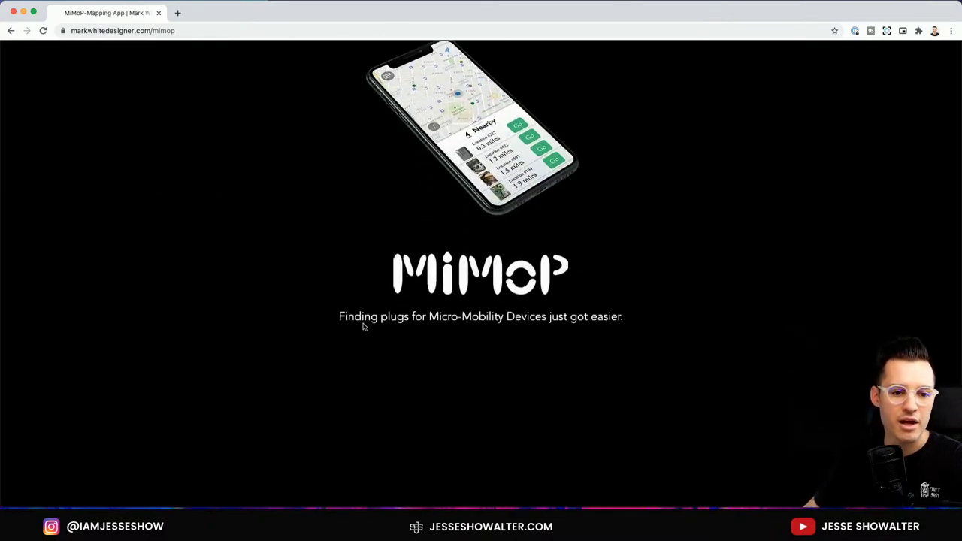
scroll(372, 322, "down", 3)
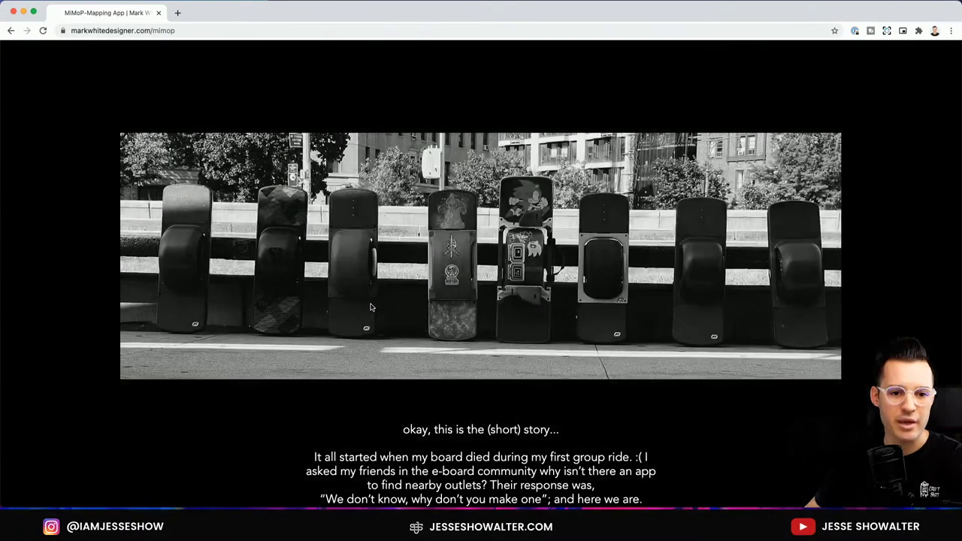
- Scroll down through the MiMoP case study to User Testing, then back to the long-press section
scroll(372, 308, "down", 2)
scroll(409, 298, "down", 6)
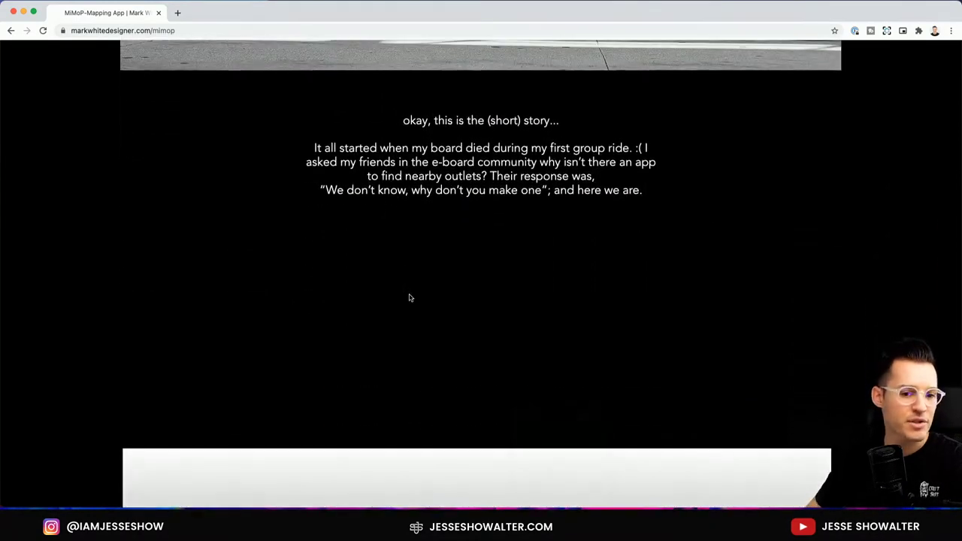
scroll(407, 296, "down", 1)
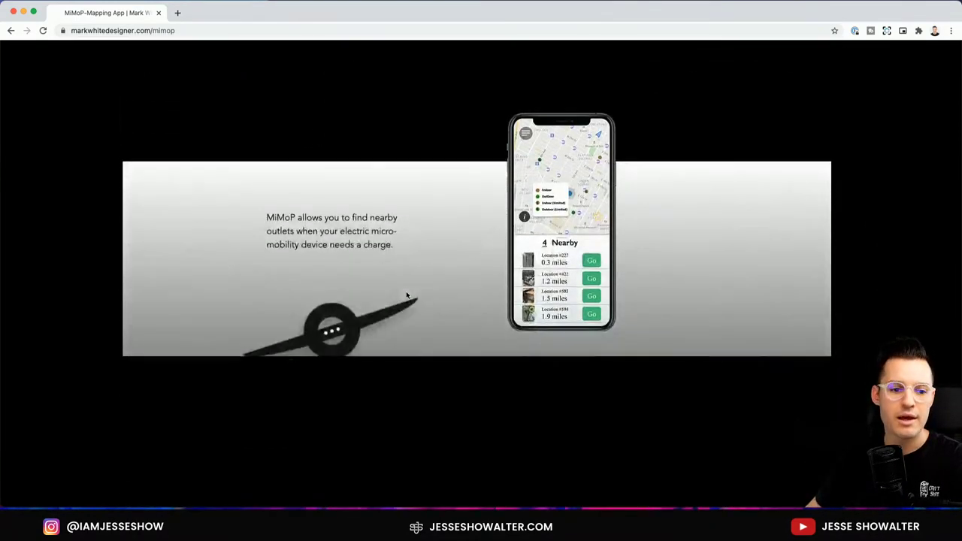
scroll(400, 296, "down", 5)
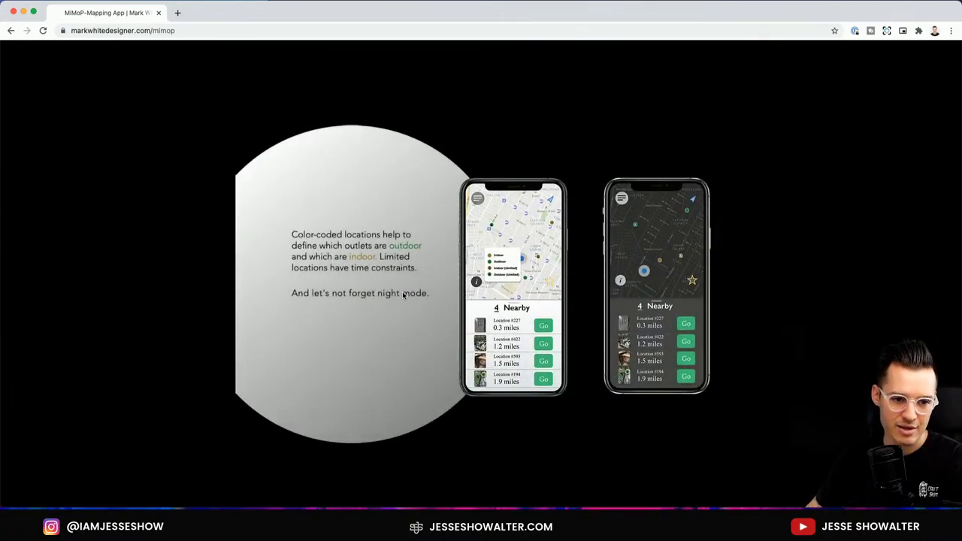
scroll(402, 296, "down", 3)
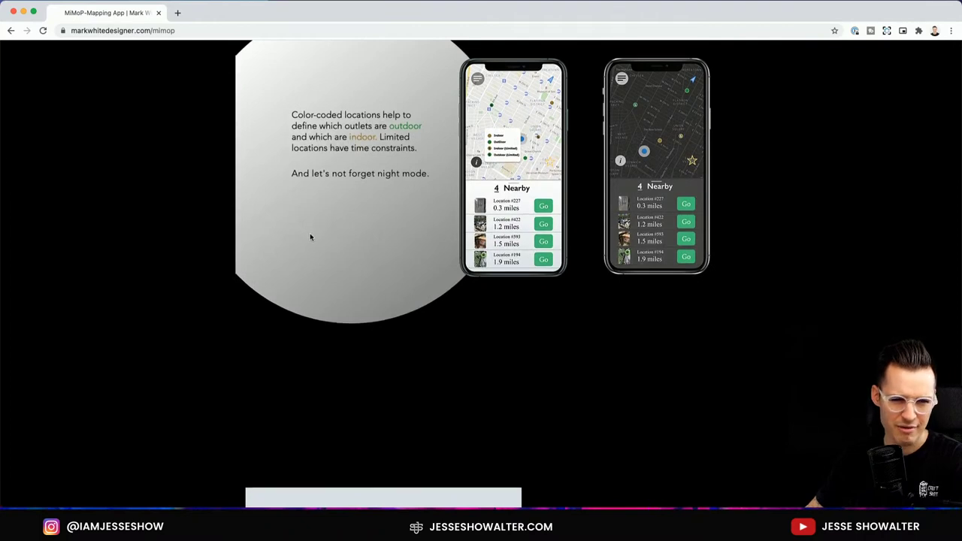
scroll(309, 233, "up", 2)
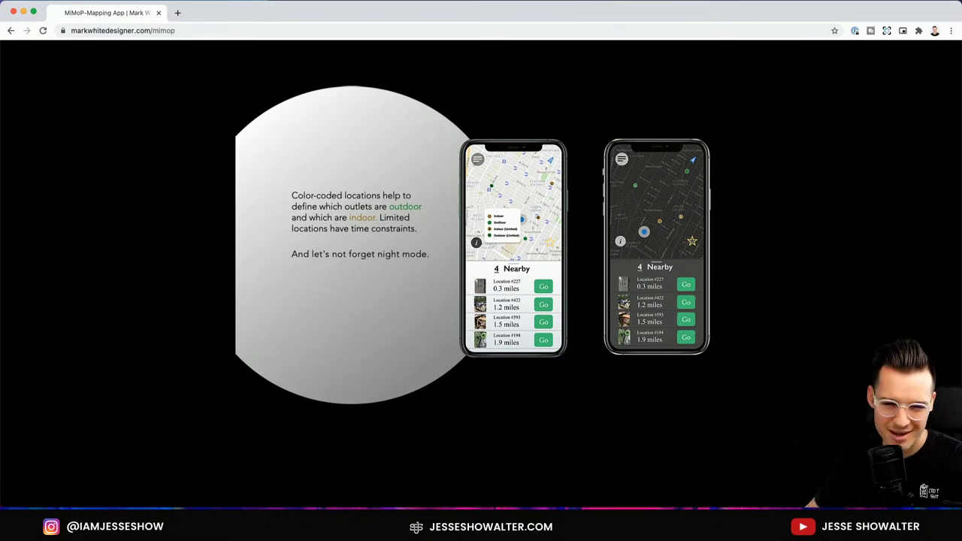
scroll(478, 324, "down", 10)
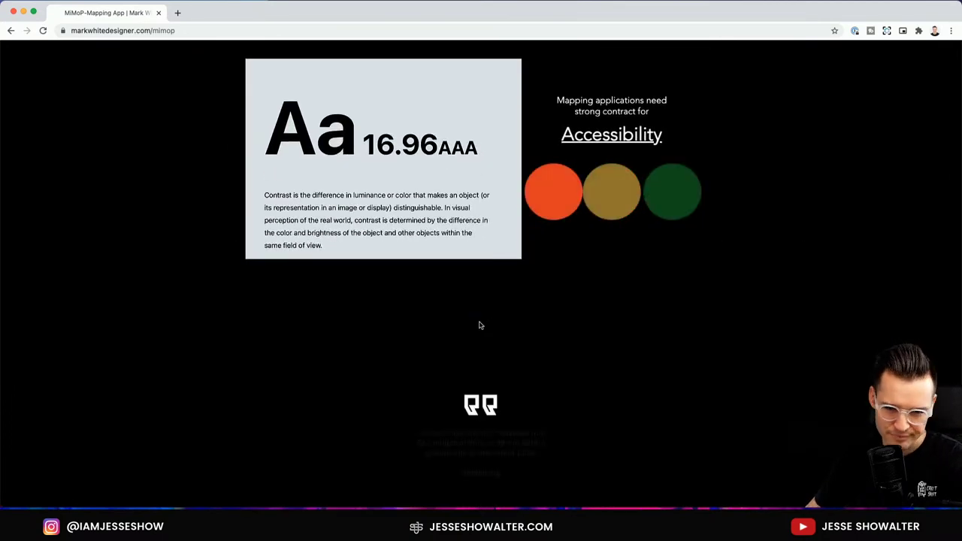
scroll(480, 324, "down", 5)
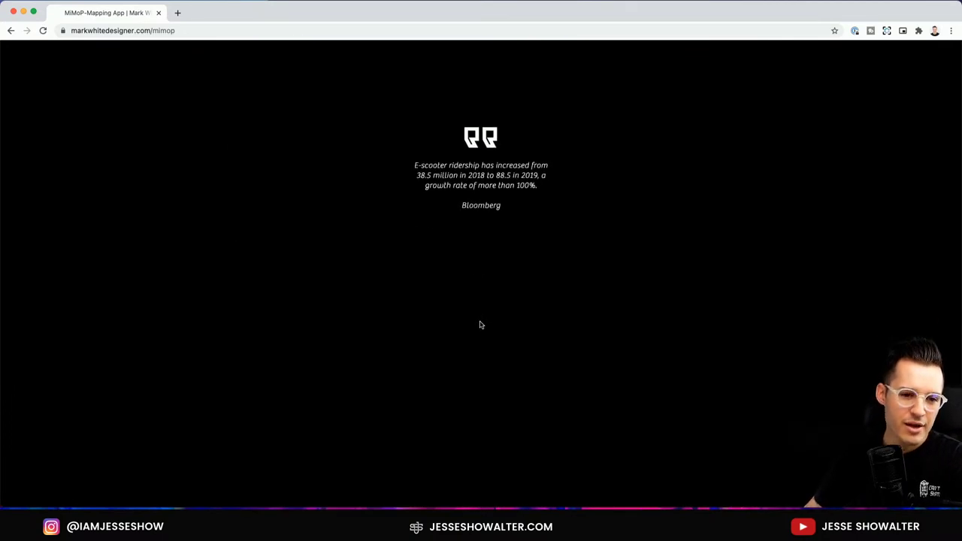
scroll(481, 324, "down", 5)
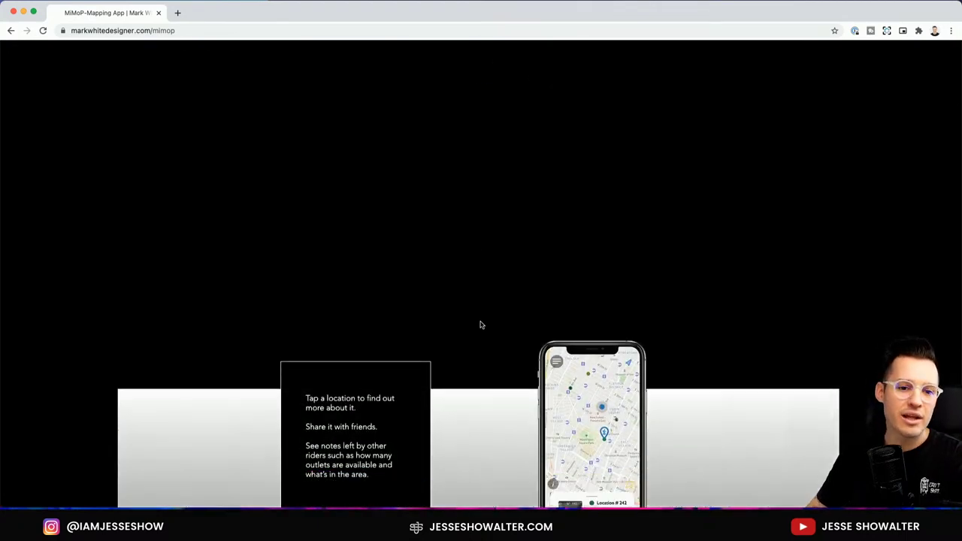
scroll(481, 325, "up", 3)
scroll(488, 315, "down", 1)
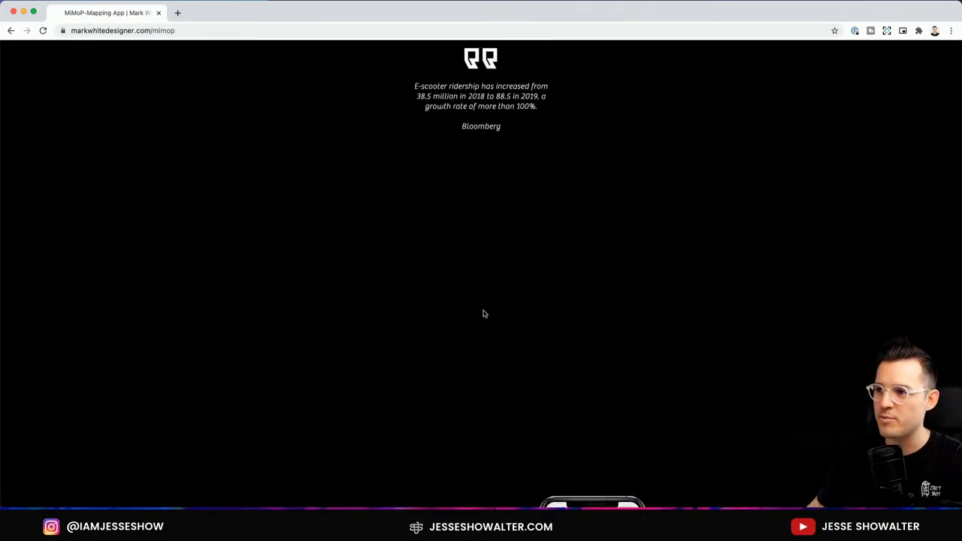
scroll(493, 285, "up", 1)
scroll(493, 285, "down", 7)
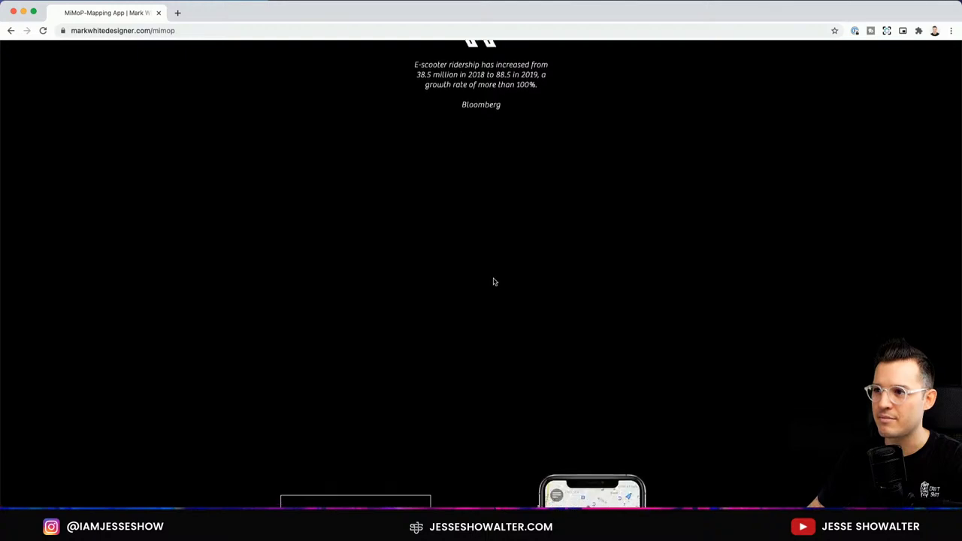
scroll(493, 282, "down", 4)
scroll(493, 280, "up", 3)
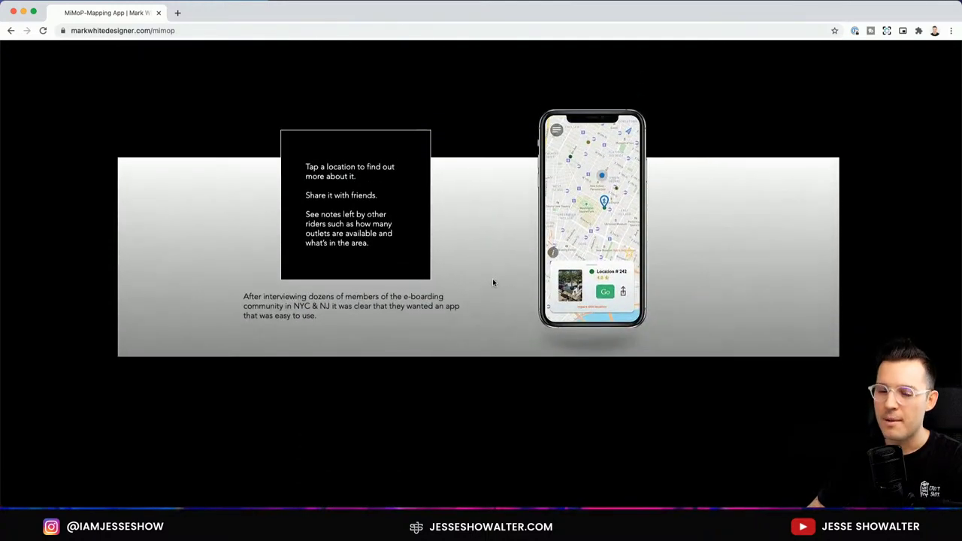
scroll(492, 280, "down", 6)
scroll(492, 280, "down", 4)
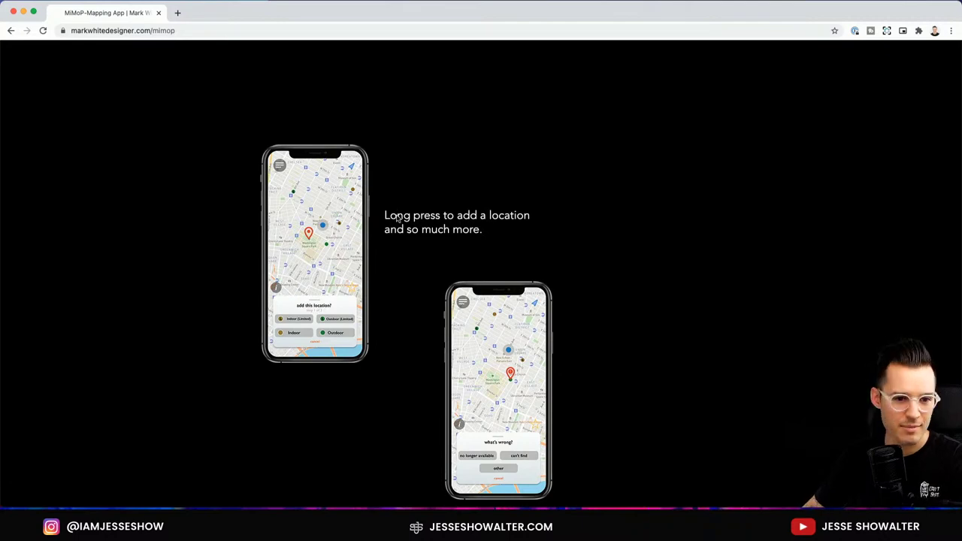
scroll(420, 249, "down", 4)
scroll(423, 248, "down", 15)
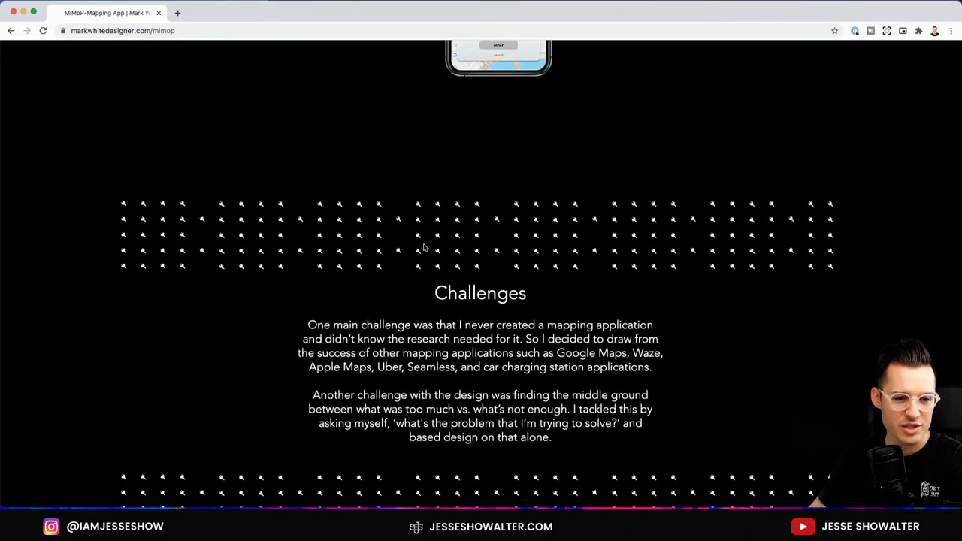
scroll(871, 280, "down", 15)
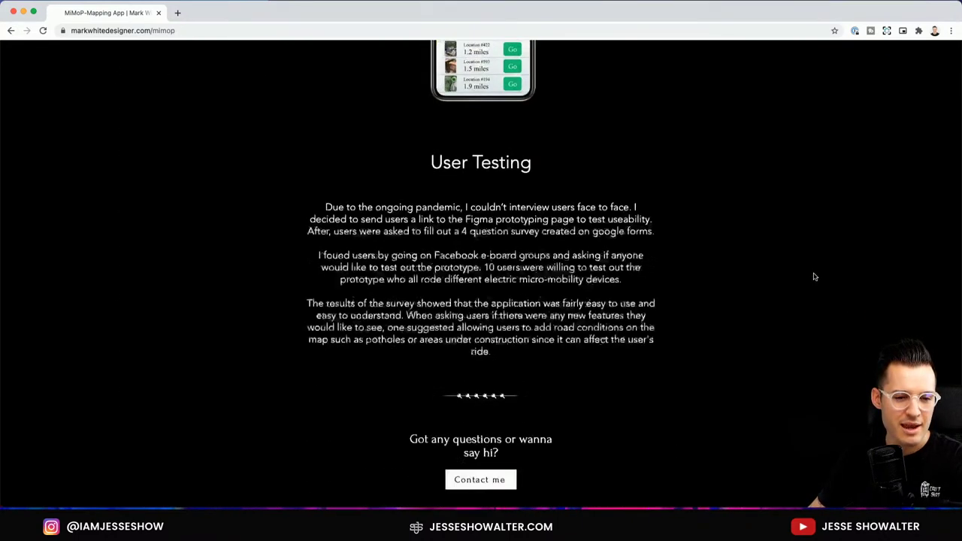
scroll(812, 275, "up", 20)
scroll(804, 258, "up", 20)
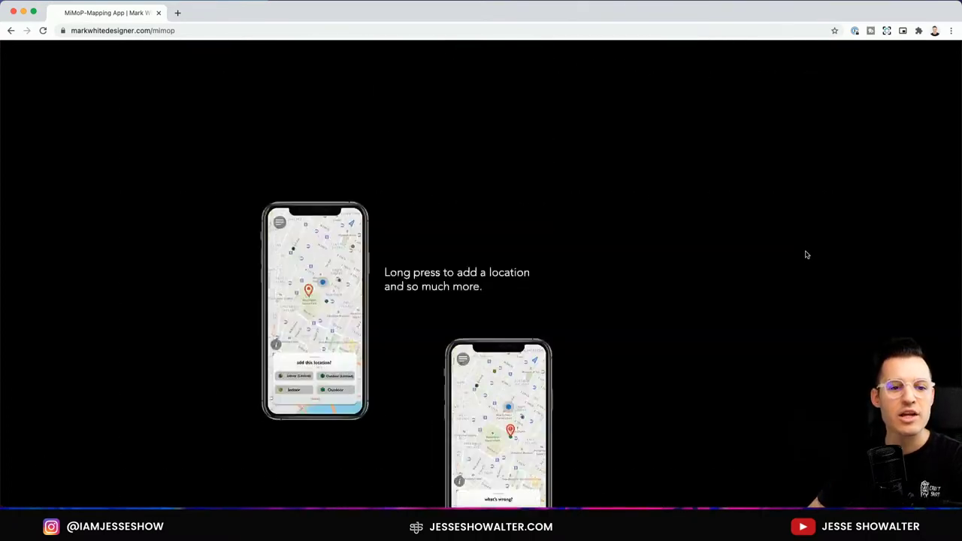
- Scroll through the MiMoP case study again and back up to the Nearby locations mockup
scroll(802, 262, "up", 15)
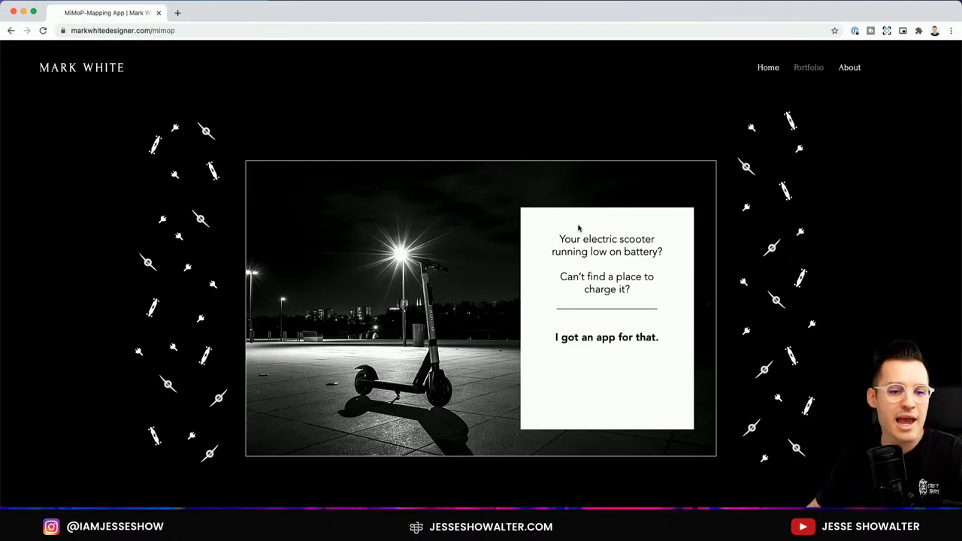
scroll(580, 225, "down", 4)
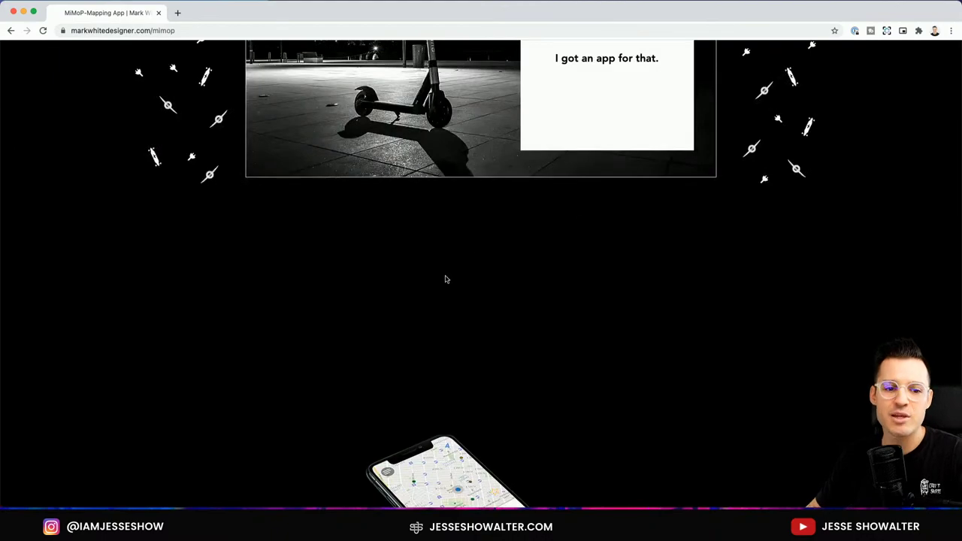
scroll(505, 241, "down", 5)
scroll(503, 238, "down", 5)
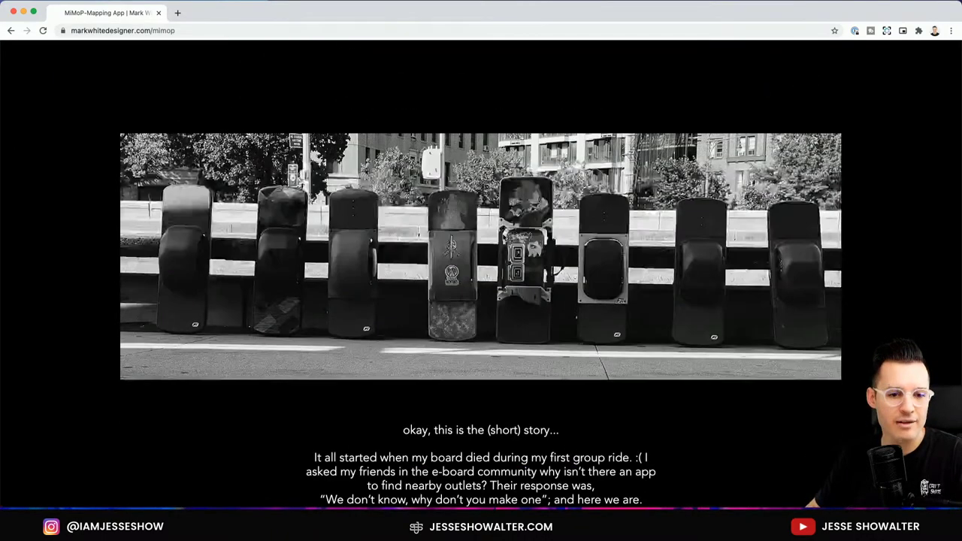
scroll(504, 238, "down", 5)
scroll(476, 157, "down", 2)
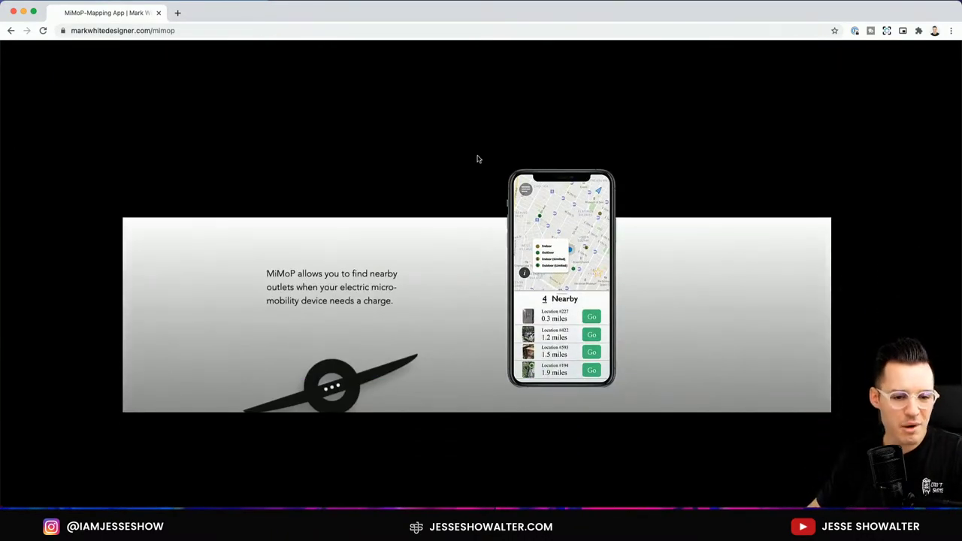
scroll(486, 163, "down", 5)
scroll(487, 167, "down", 5)
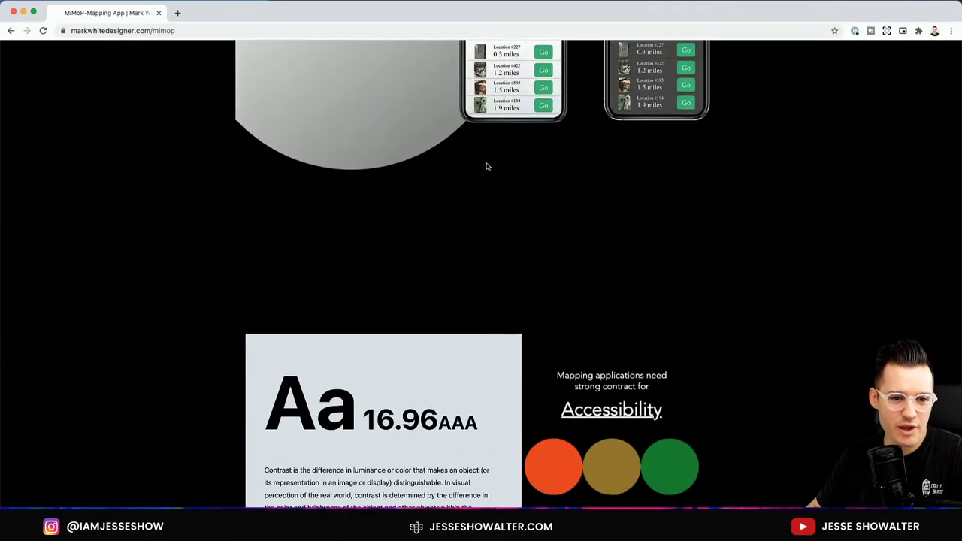
scroll(486, 166, "down", 3)
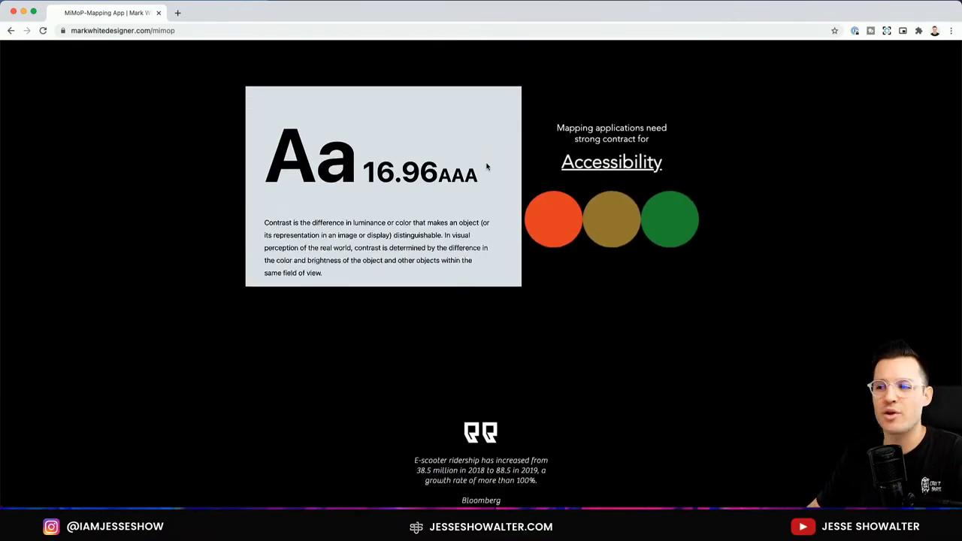
scroll(487, 166, "up", 7)
scroll(492, 161, "down", 10)
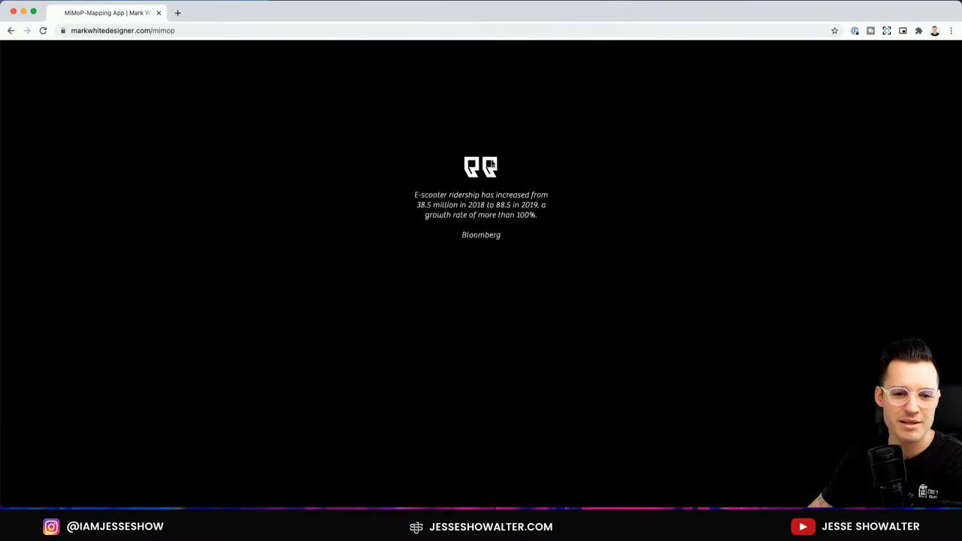
scroll(493, 164, "down", 3)
scroll(492, 163, "down", 7)
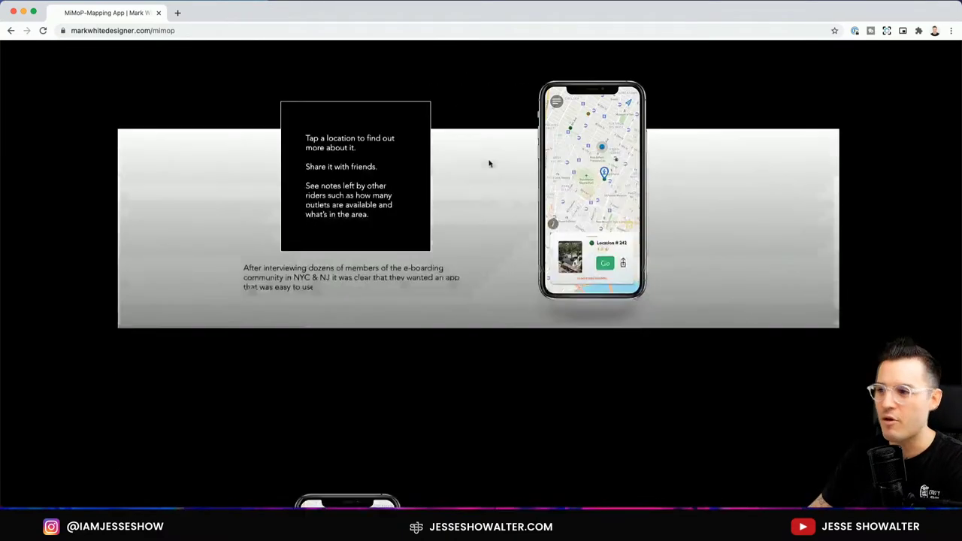
scroll(488, 164, "down", 15)
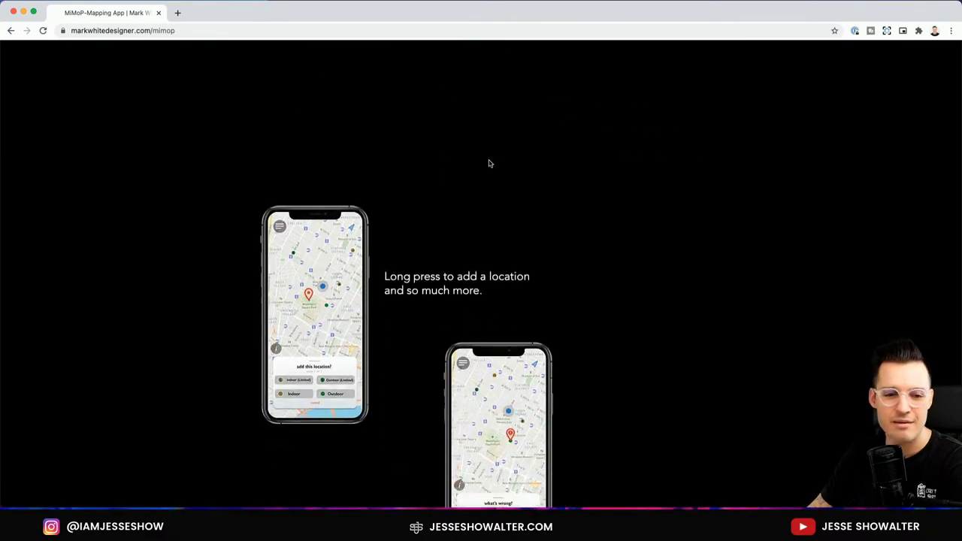
scroll(487, 164, "down", 10)
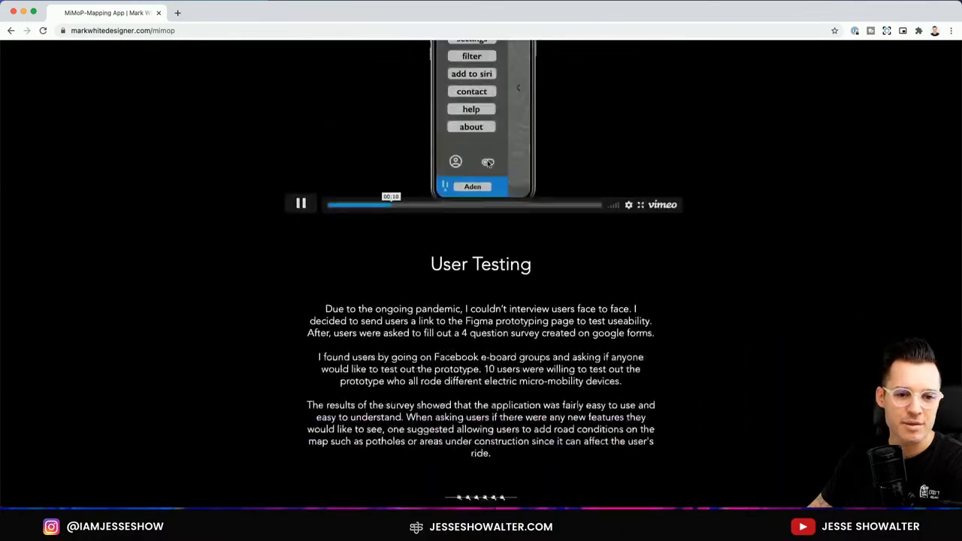
scroll(481, 161, "up", 15)
scroll(478, 161, "up", 20)
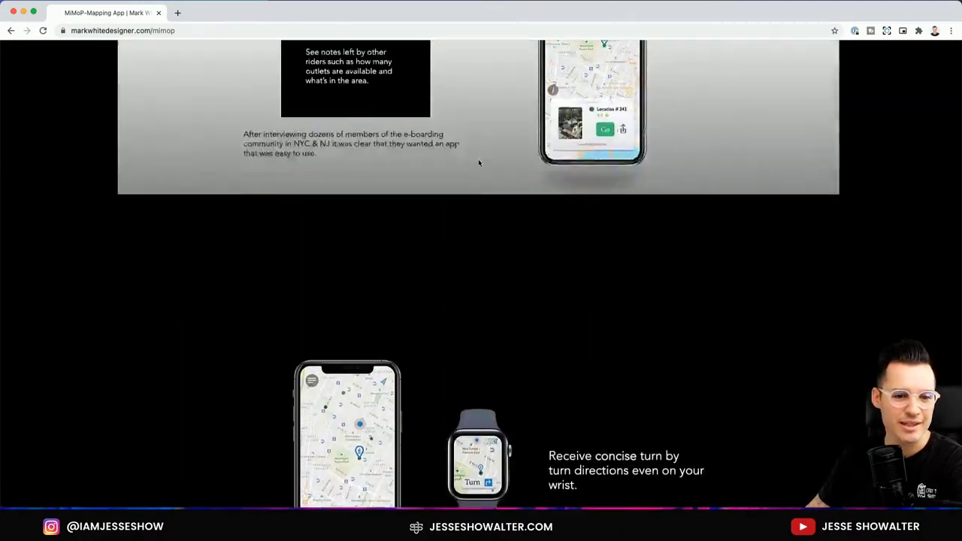
scroll(479, 164, "up", 15)
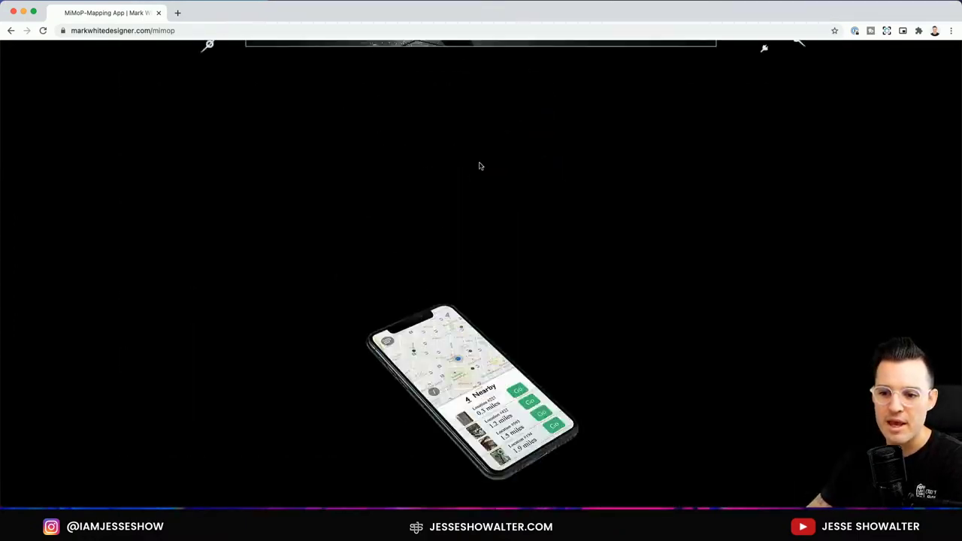
- Return to the portfolio home page and open the My Room case study
left_click(90, 73)
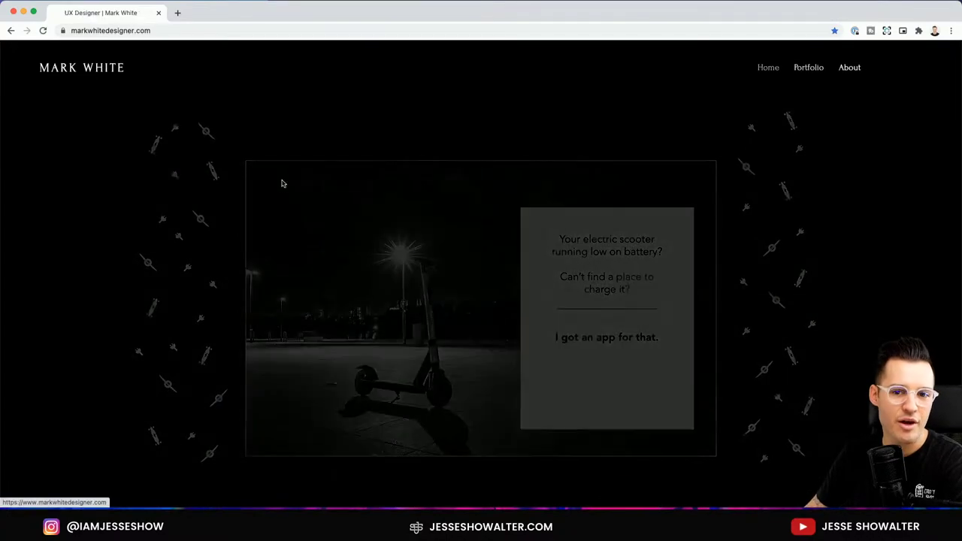
scroll(341, 189, "down", 5)
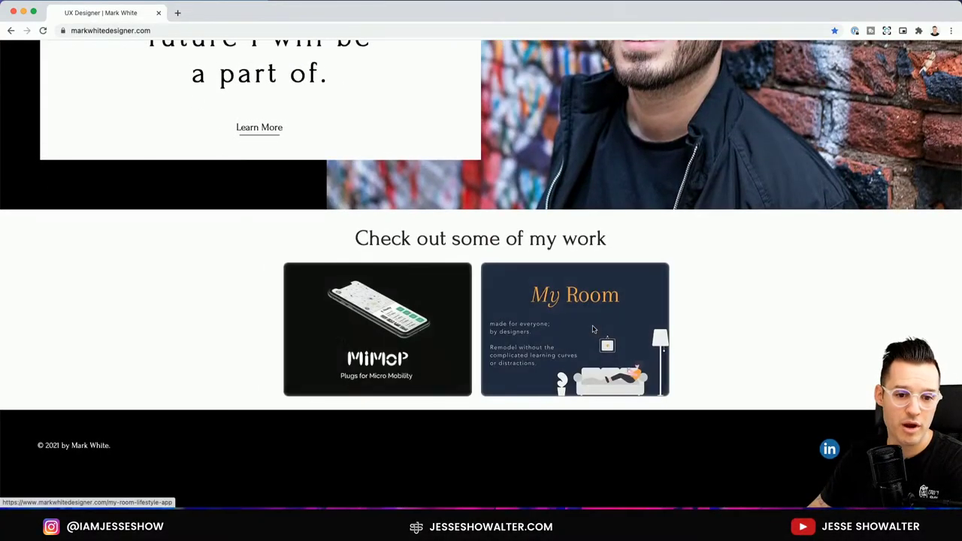
left_click(594, 331)
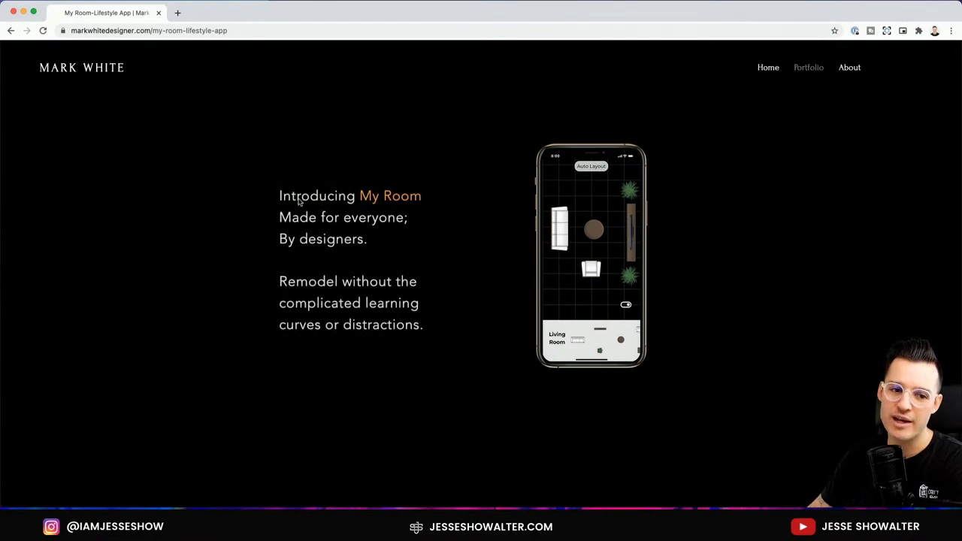
- Highlight the My Room introduction text, then scroll on toward the Summary section
left_click_drag(298, 201, 400, 335)
left_click(497, 202)
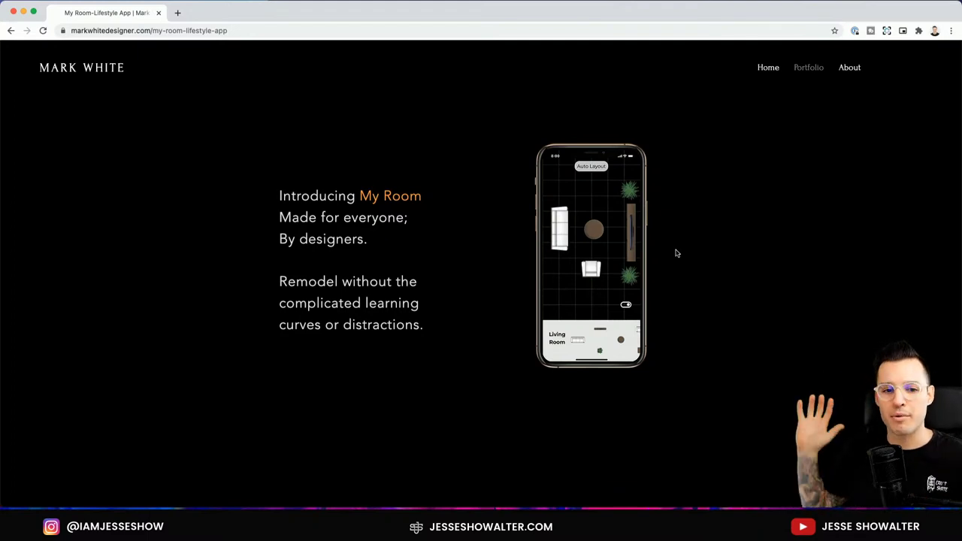
scroll(684, 248, "down", 5)
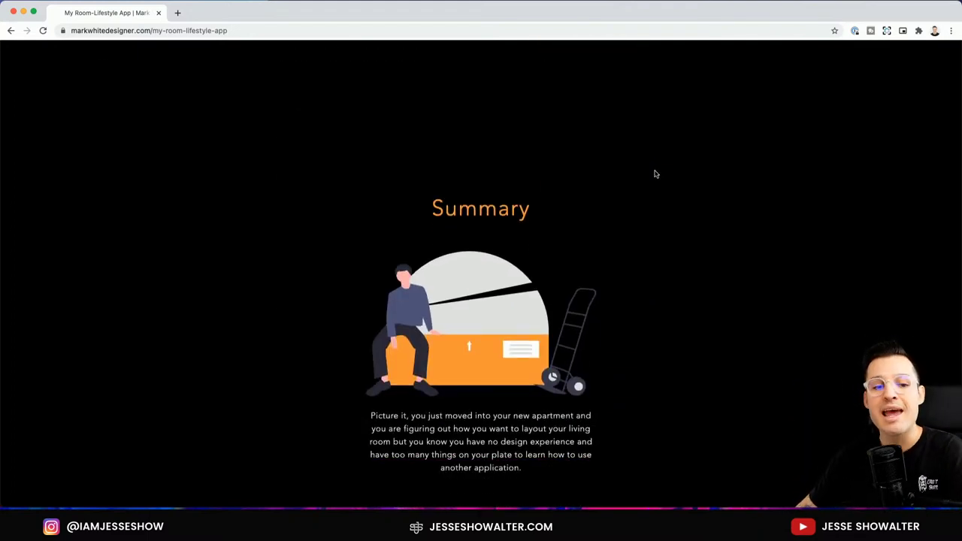
scroll(655, 173, "down", 1)
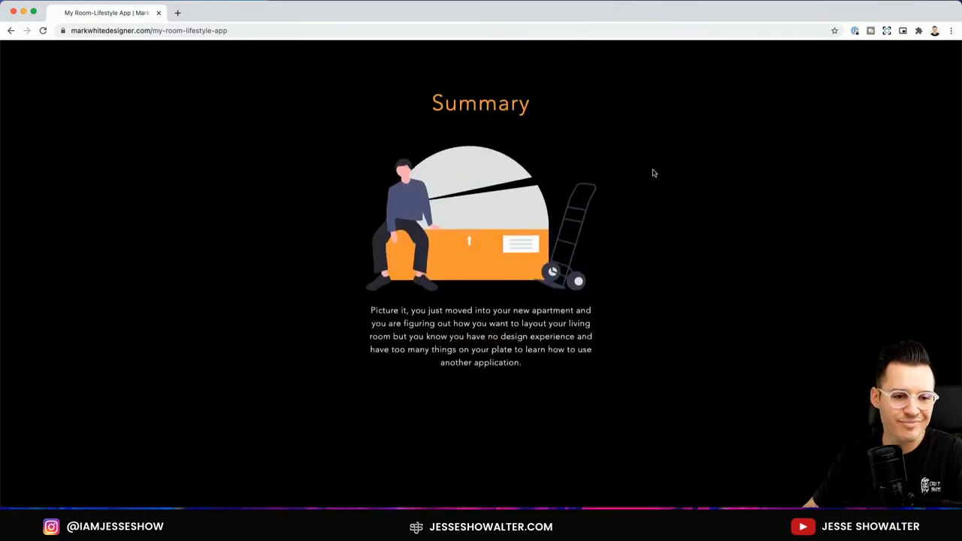
scroll(653, 173, "up", 3)
- Load behance.net in a new tab and scroll down the For You feed
key("super+t")
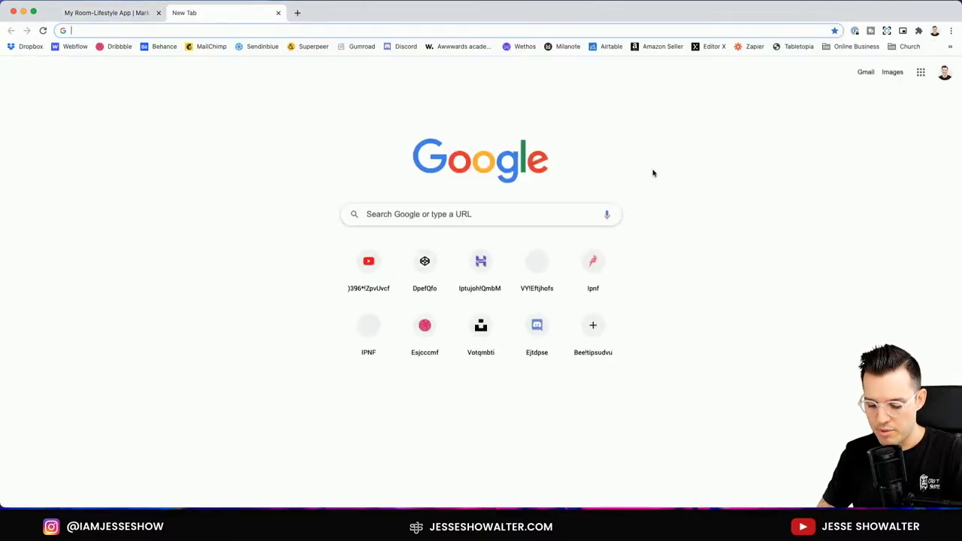
type("behan")
key("Return")
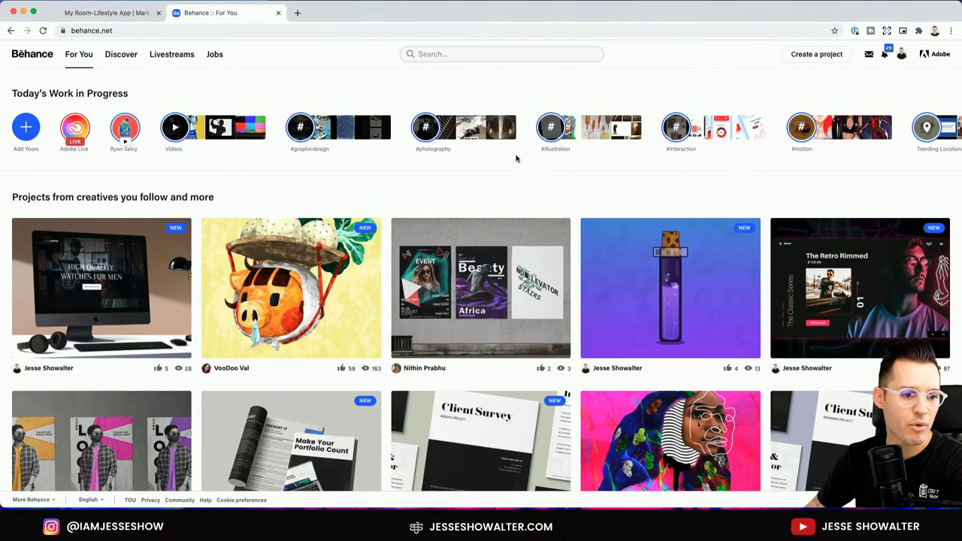
scroll(517, 159, "down", 6)
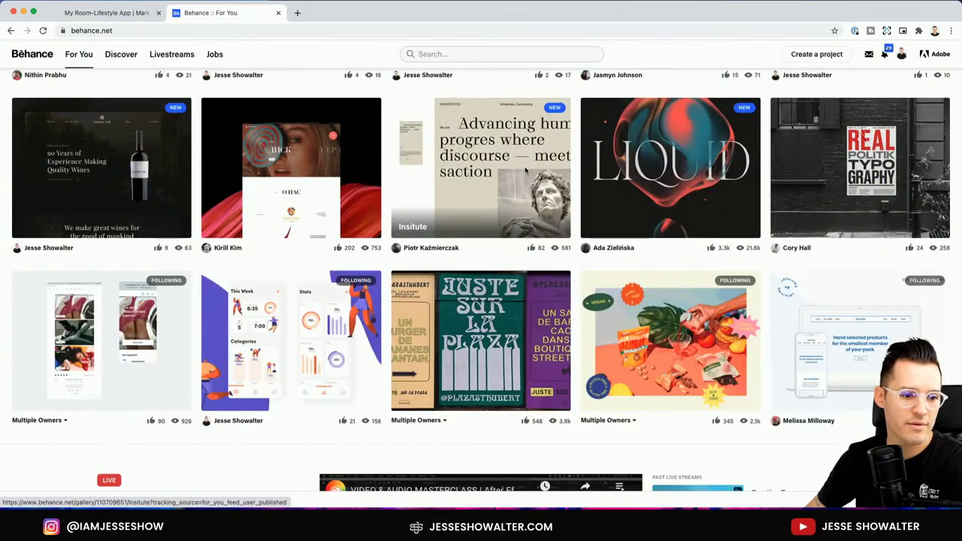
scroll(525, 166, "down", 4)
scroll(627, 157, "down", 2)
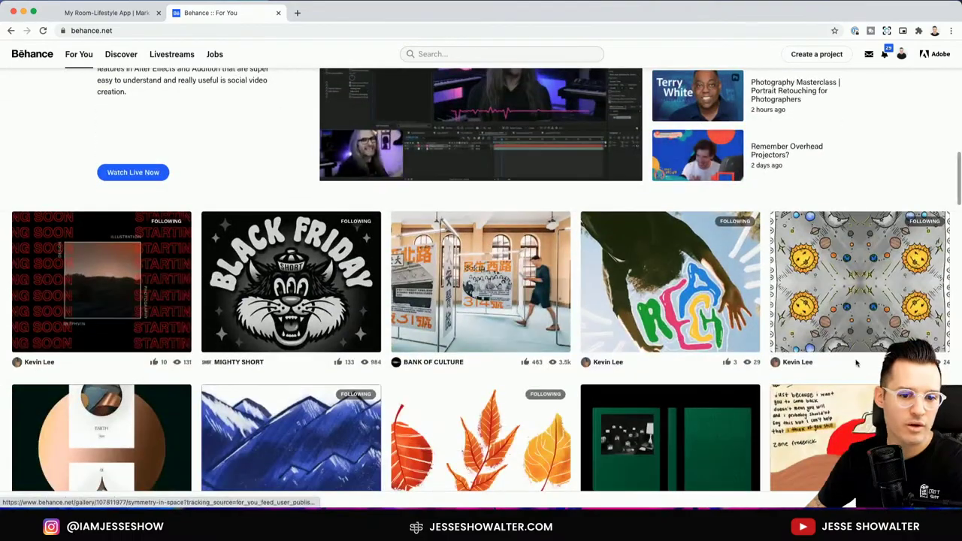
scroll(855, 363, "down", 3)
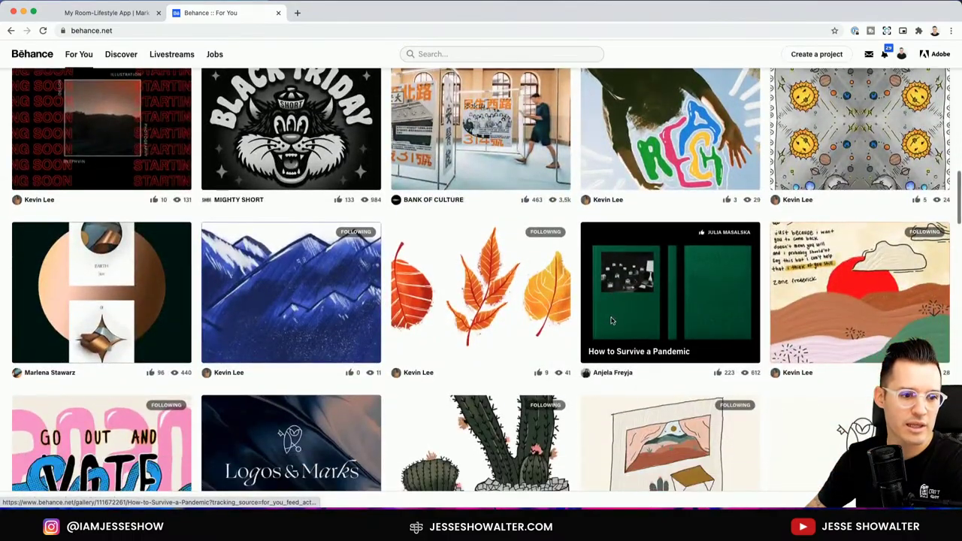
- View the #interaction work-in-progress story, then close the stories viewer
scroll(611, 321, "up", 15)
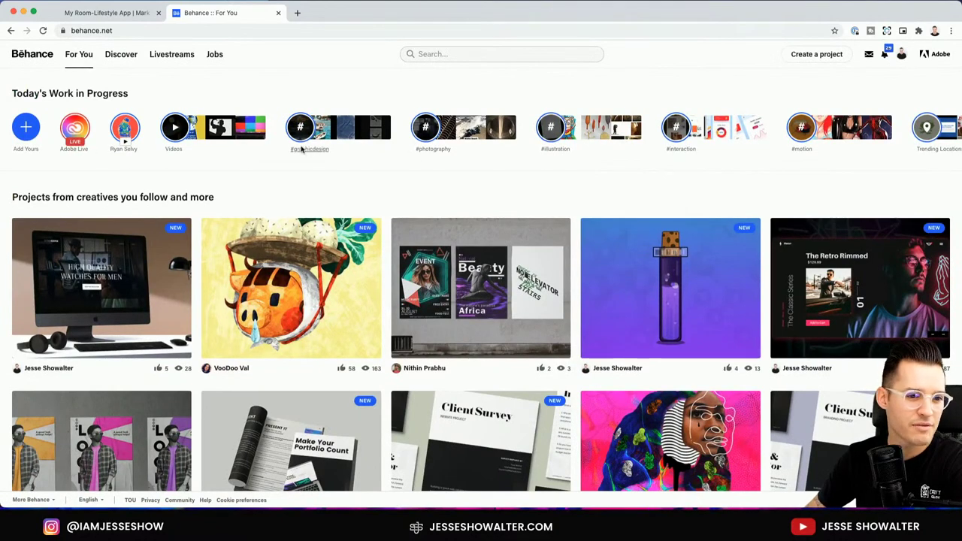
scroll(305, 143, "right", 2)
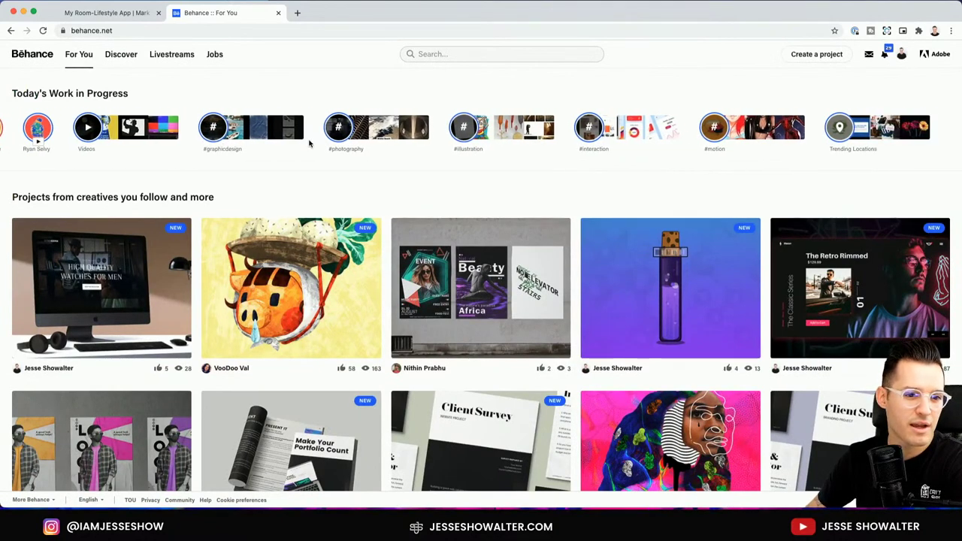
left_click(596, 152)
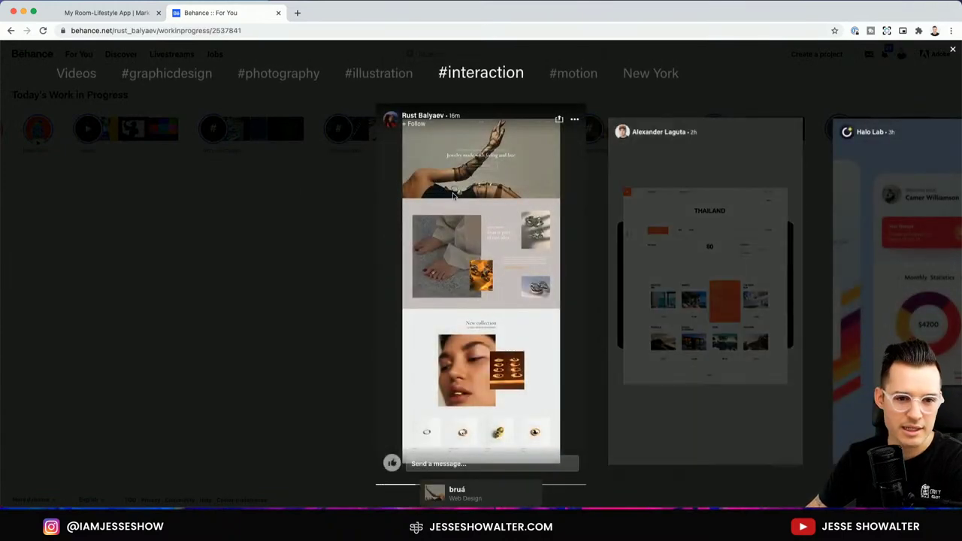
left_click(222, 197)
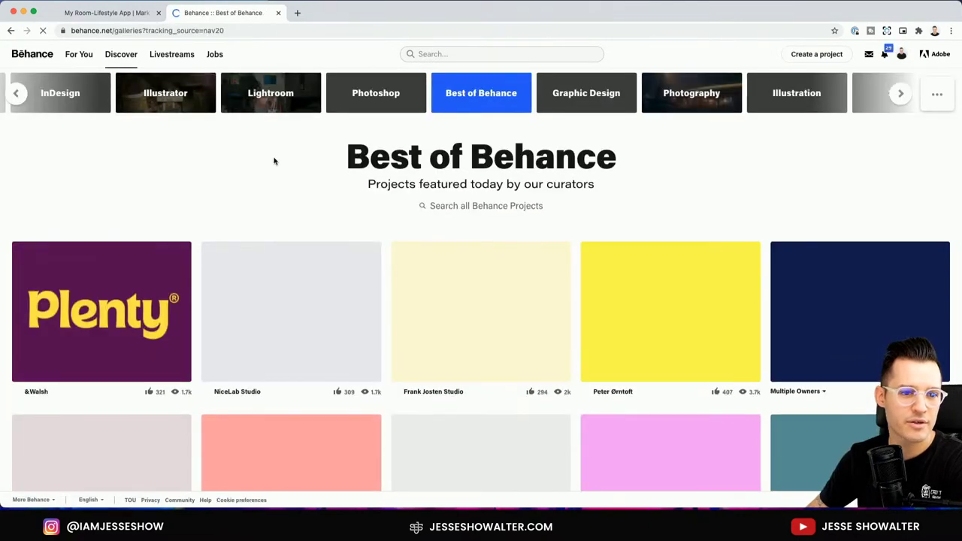
- Switch between the Graphic Design and Photography galleries, then browse the UI/UX gallery
left_click(900, 95)
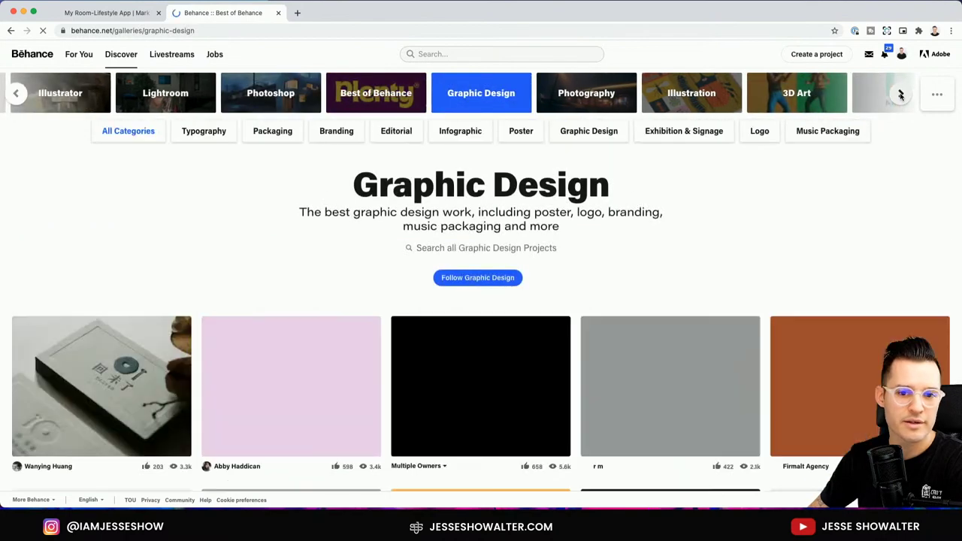
left_click(900, 95)
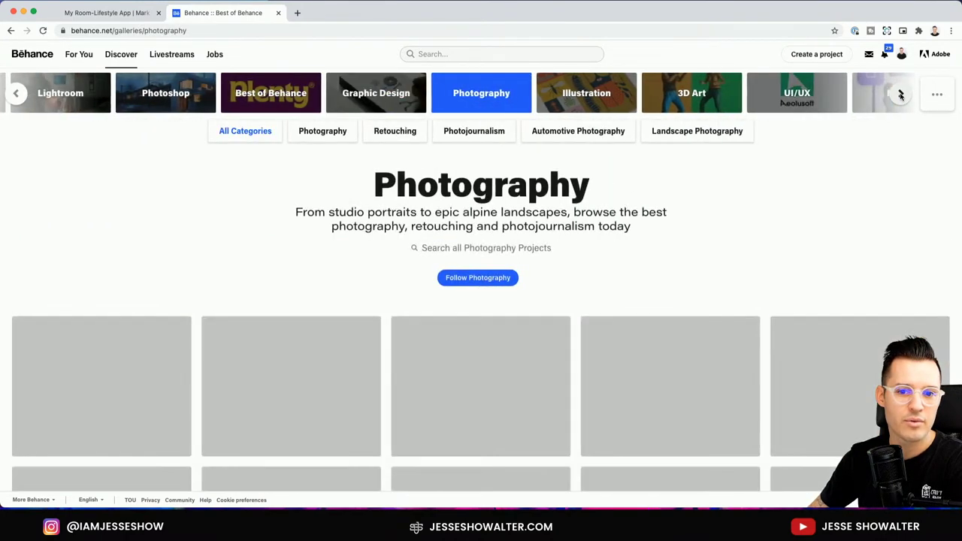
left_click(816, 96)
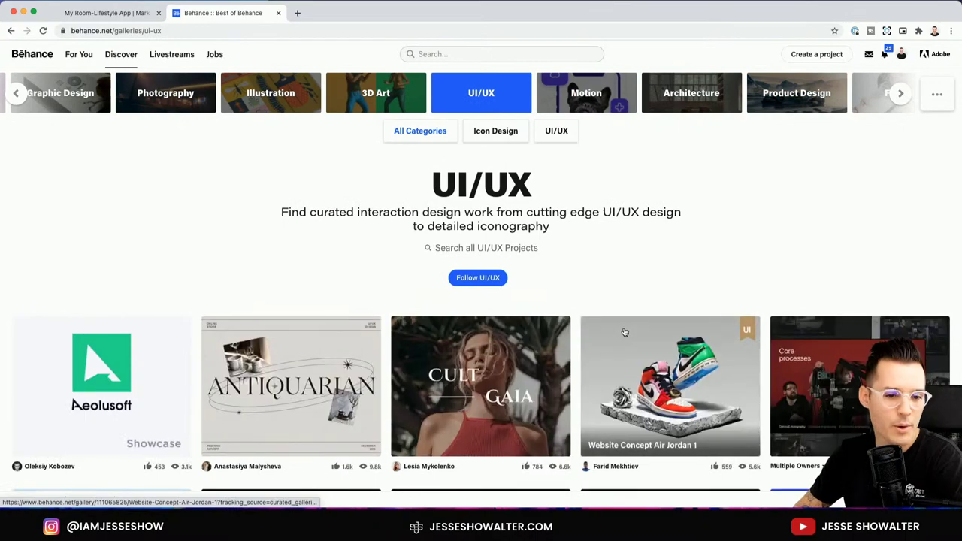
scroll(589, 292, "down", 5)
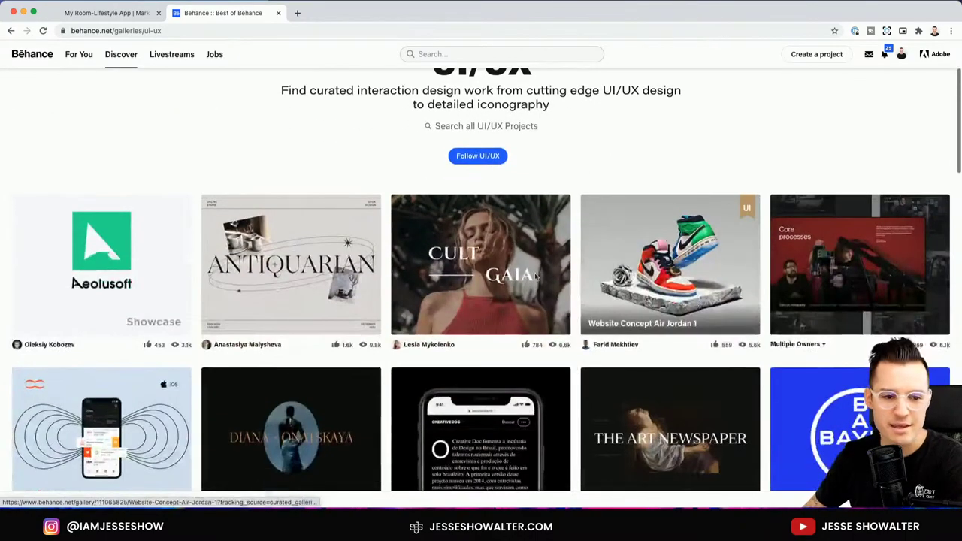
scroll(451, 272, "down", 1)
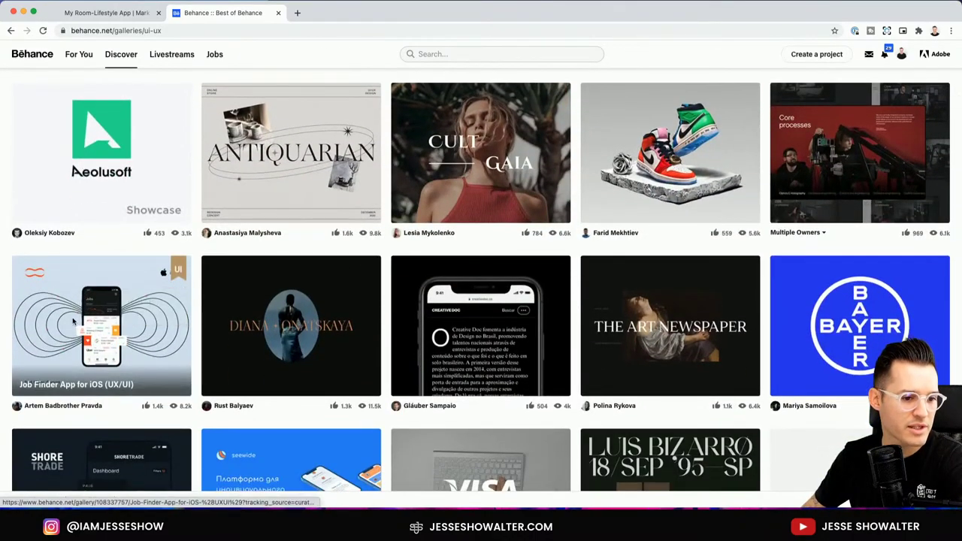
- Look through the Job Finder App for iOS project and return to the gallery
left_click(73, 318)
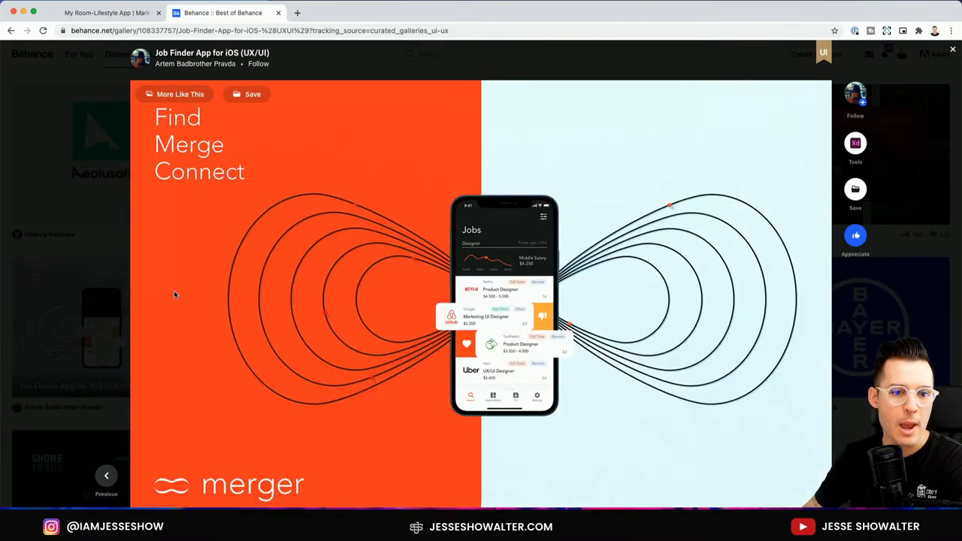
scroll(177, 292, "down", 10)
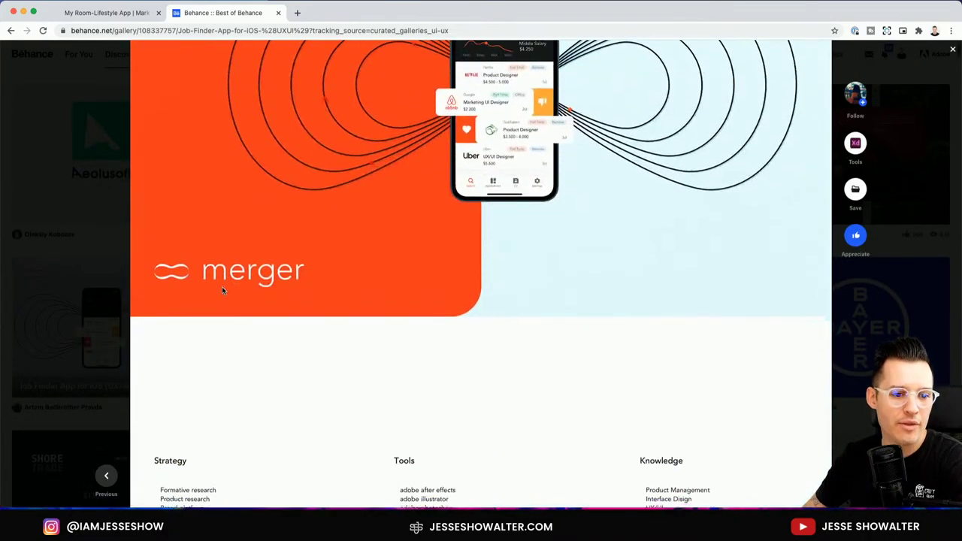
scroll(222, 290, "down", 15)
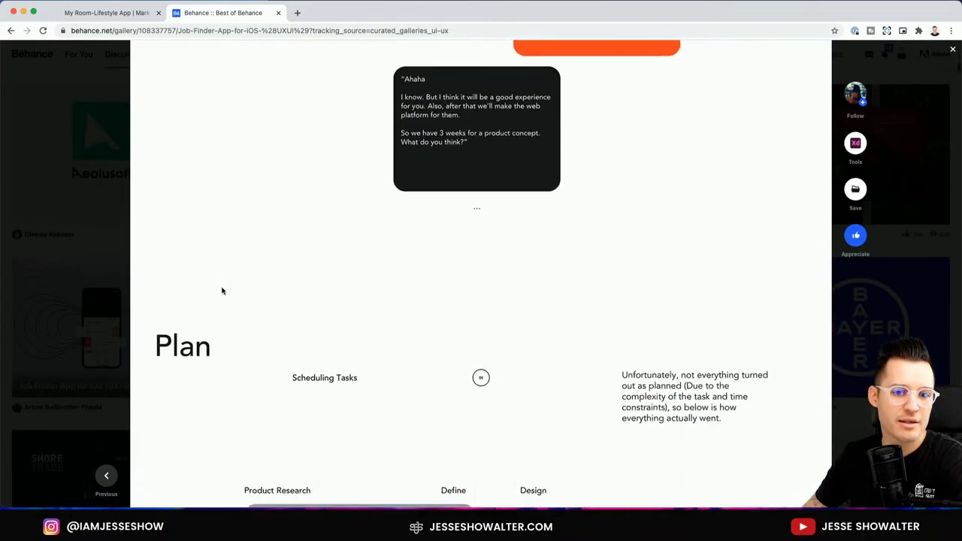
left_click(30, 234)
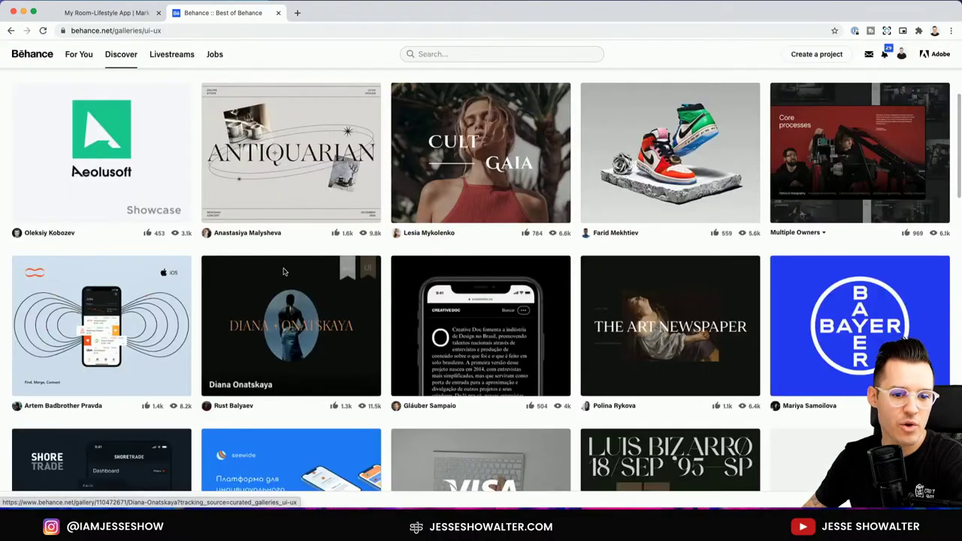
- Open the Seewide online education platform project and scroll down through it
scroll(342, 270, "down", 3)
left_click(331, 353)
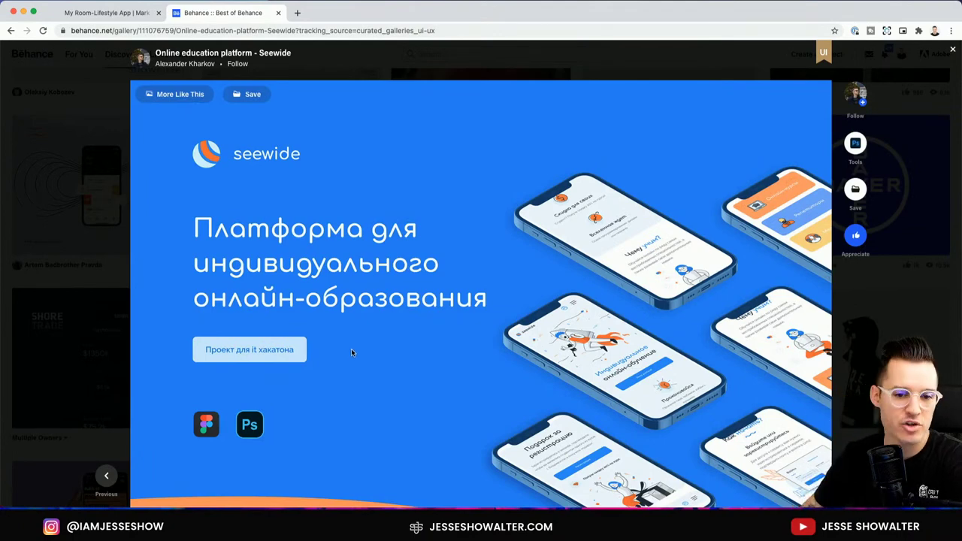
scroll(351, 353, "down", 5)
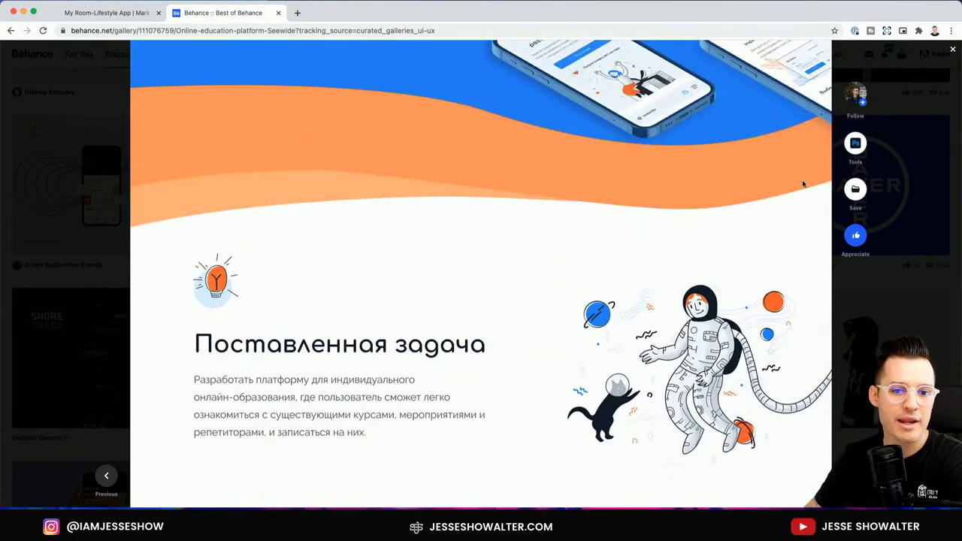
scroll(462, 219, "down", 2)
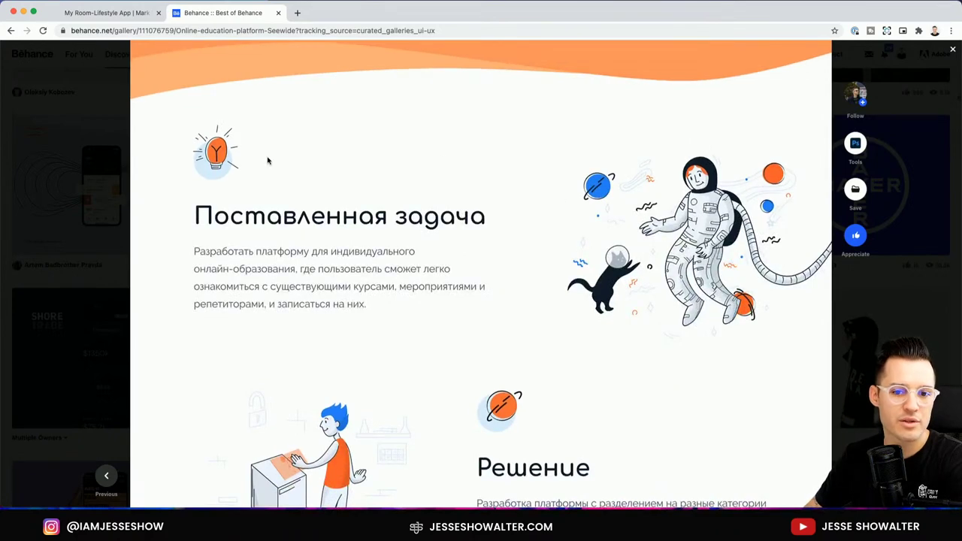
scroll(360, 282, "down", 6)
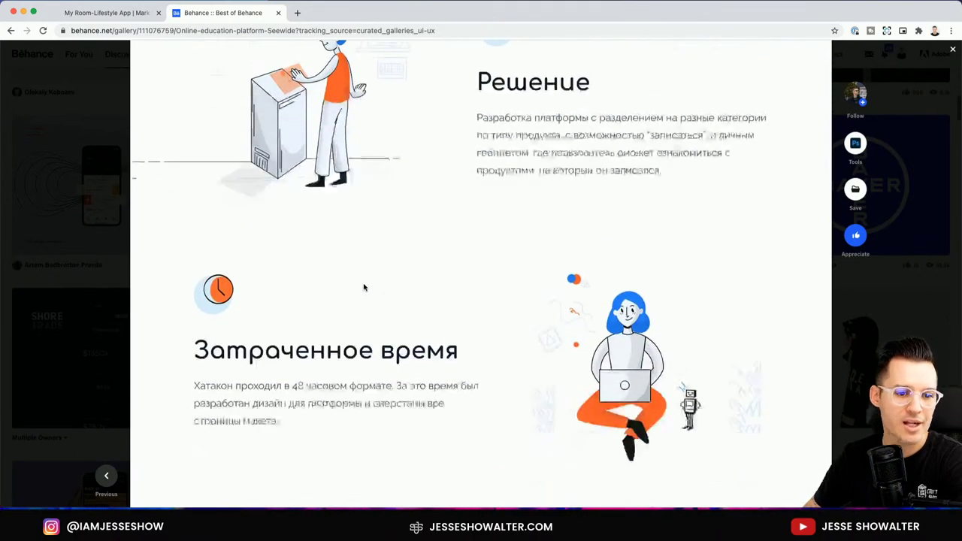
scroll(361, 293, "down", 5)
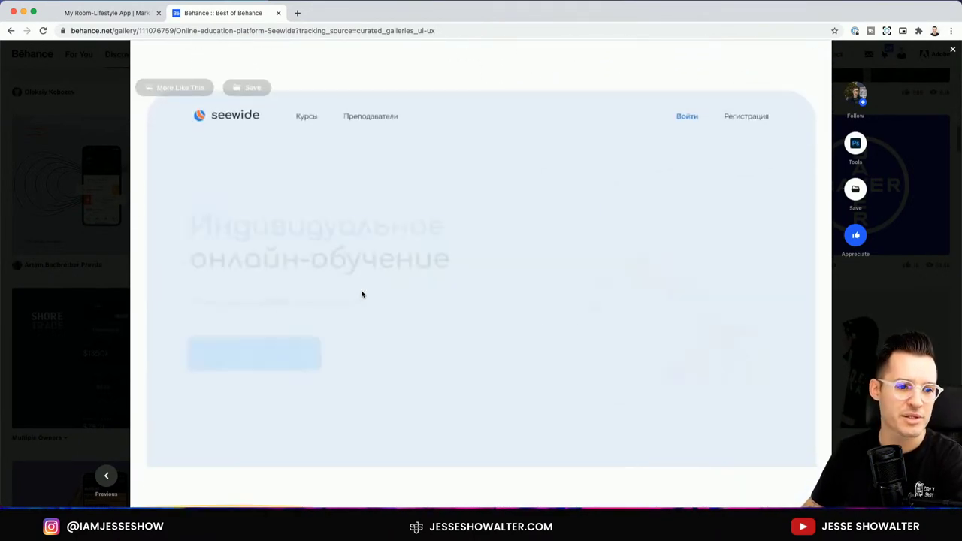
scroll(380, 328, "down", 3)
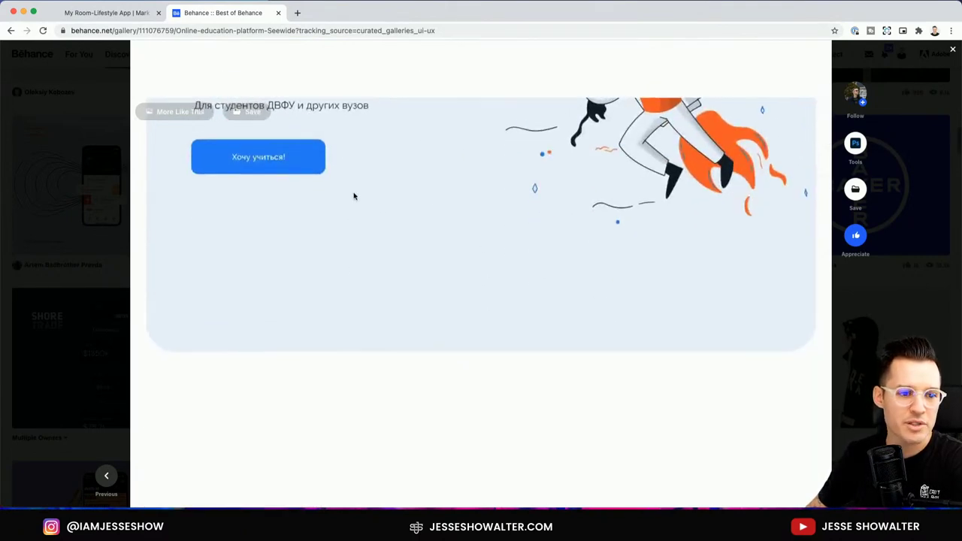
scroll(487, 296, "down", 3)
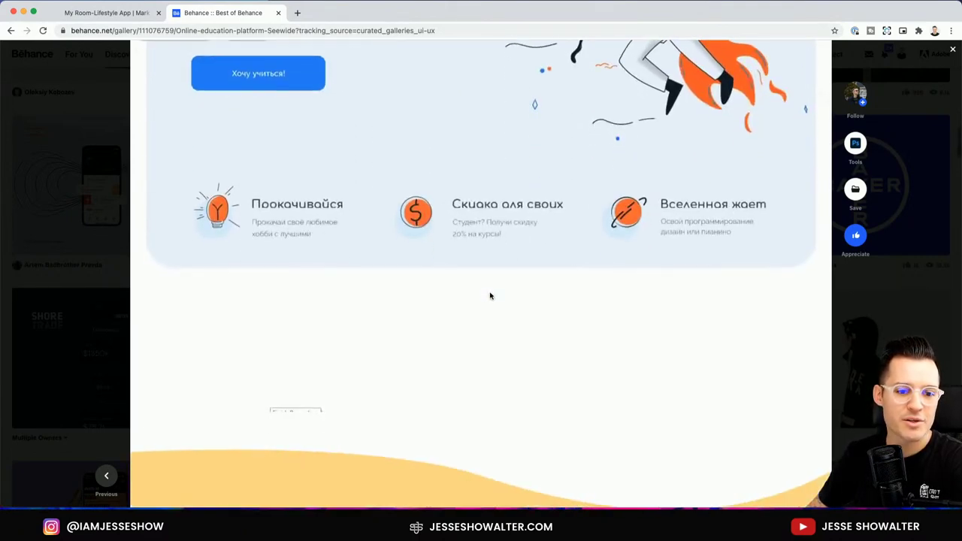
scroll(488, 296, "down", 3)
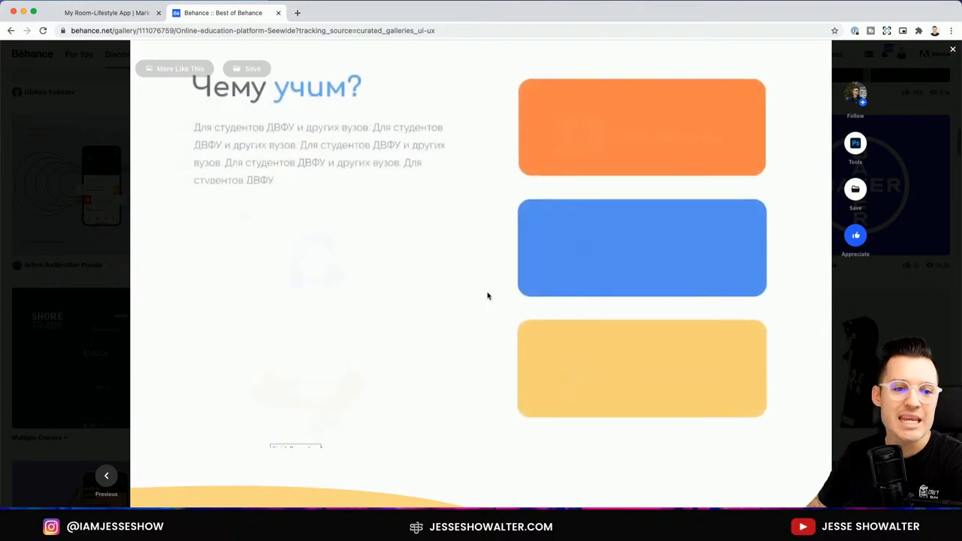
- Scroll further down the Seewide case study and view its image full-screen
scroll(488, 296, "down", 3)
scroll(488, 296, "down", 3)
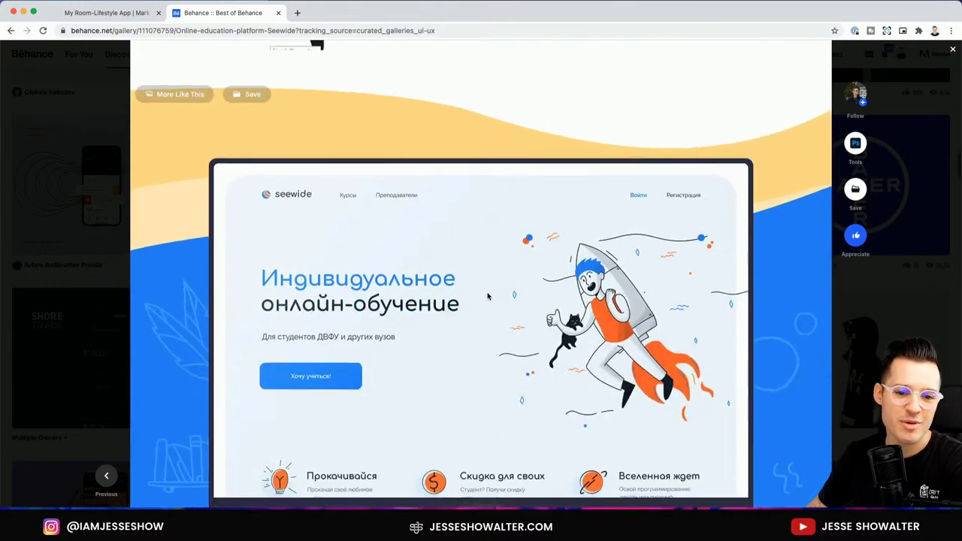
scroll(488, 296, "down", 1)
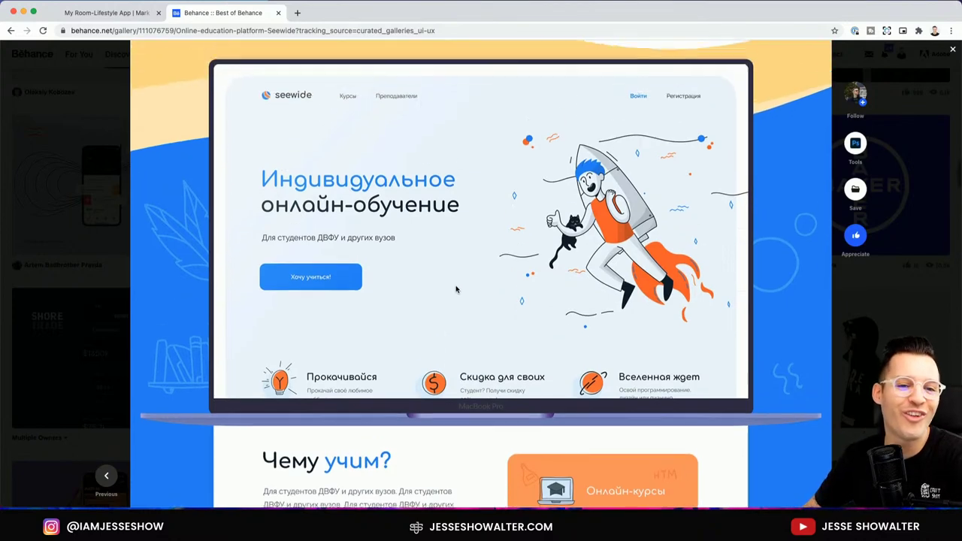
scroll(455, 290, "down", 3)
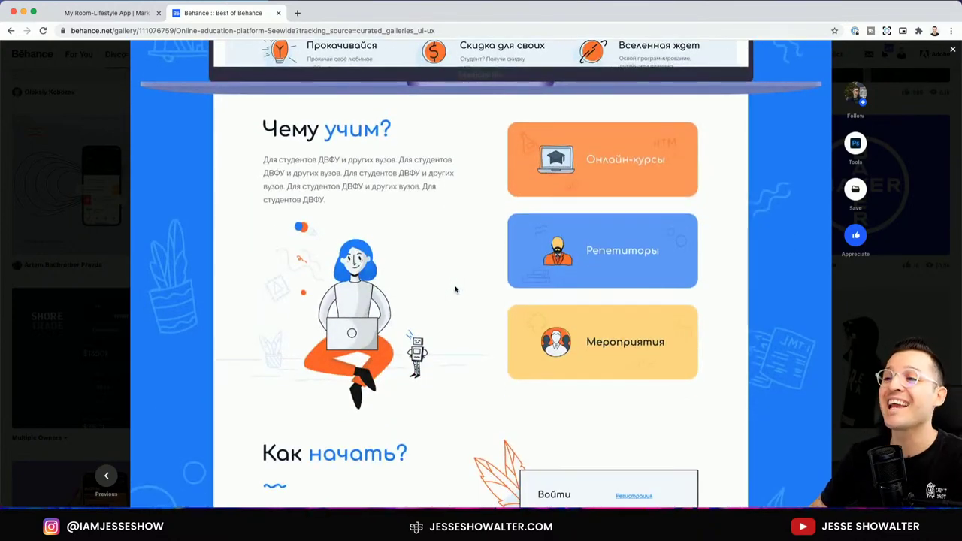
scroll(454, 289, "down", 6)
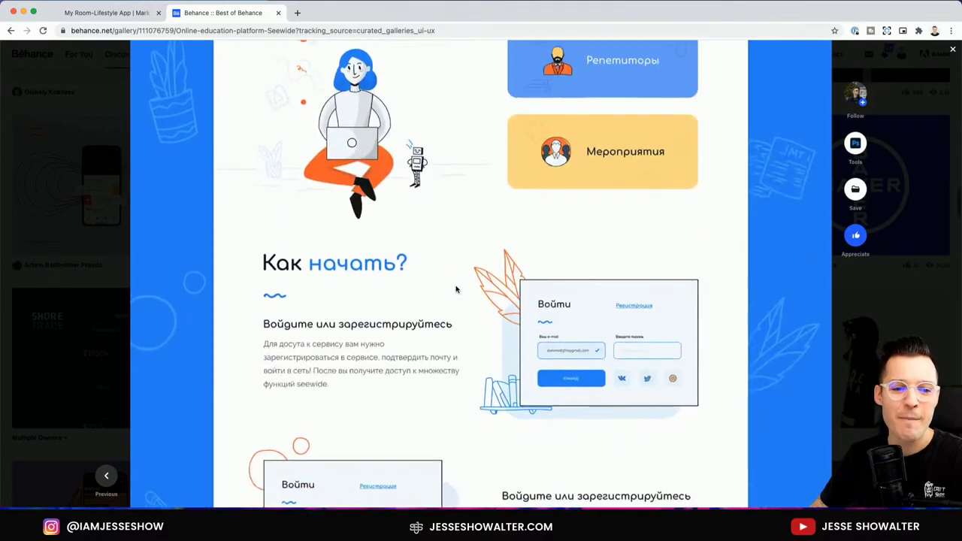
scroll(455, 290, "down", 6)
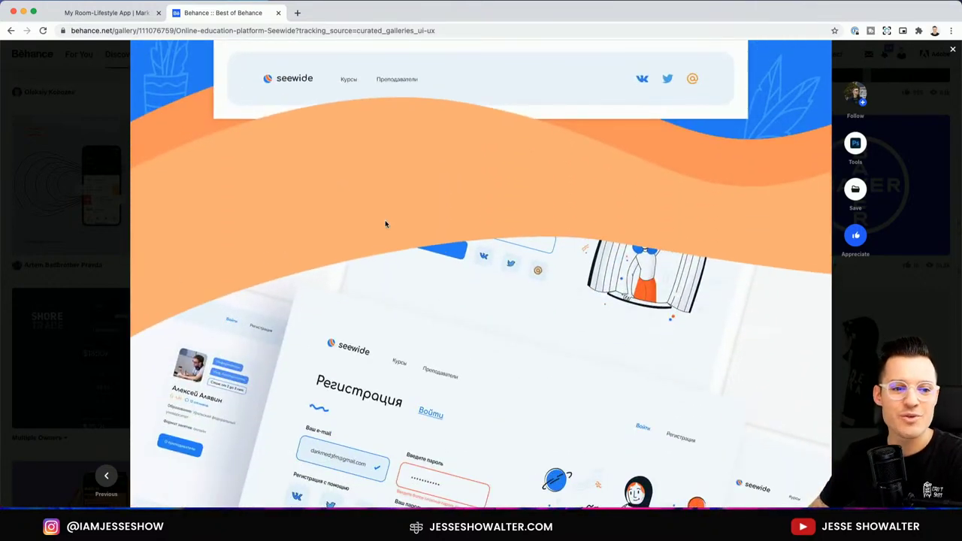
left_click(385, 224)
- Zoom the Seewide image to full width and scroll down to the designer's profile and back
left_click(519, 264)
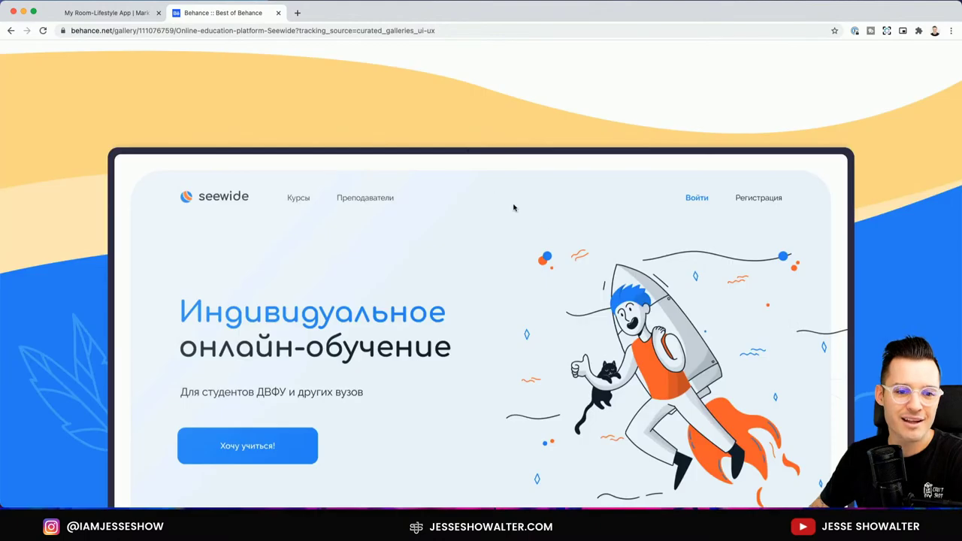
scroll(514, 208, "down", 15)
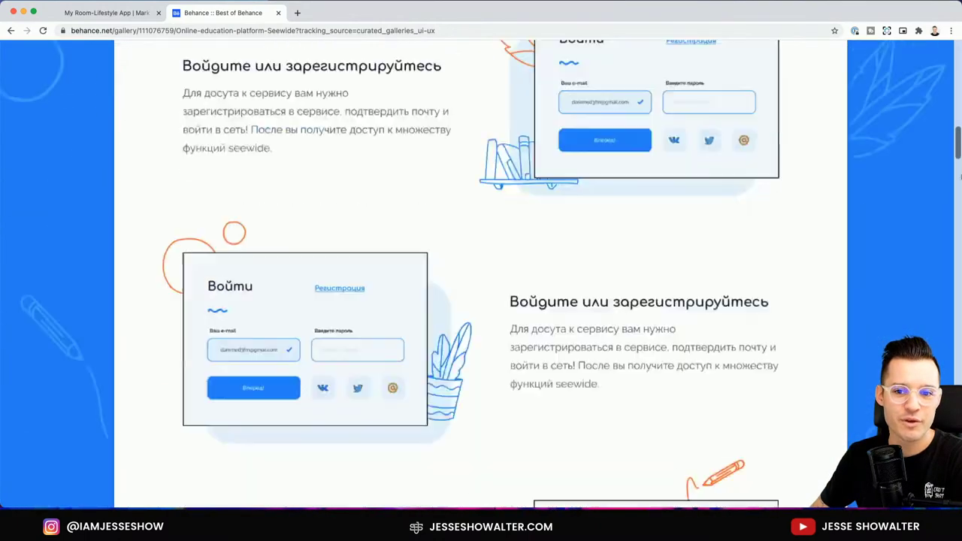
scroll(481, 274, "down", 15)
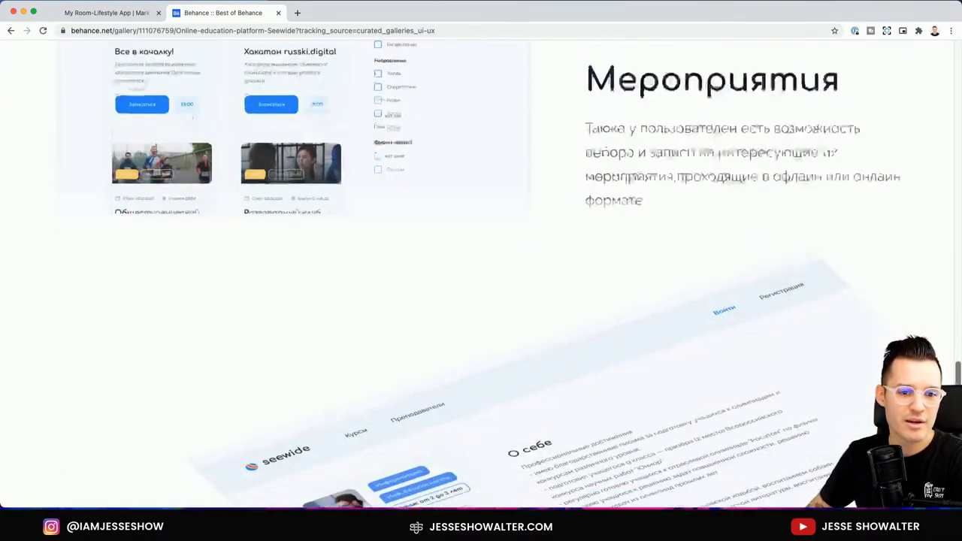
scroll(957, 299, "up", 15)
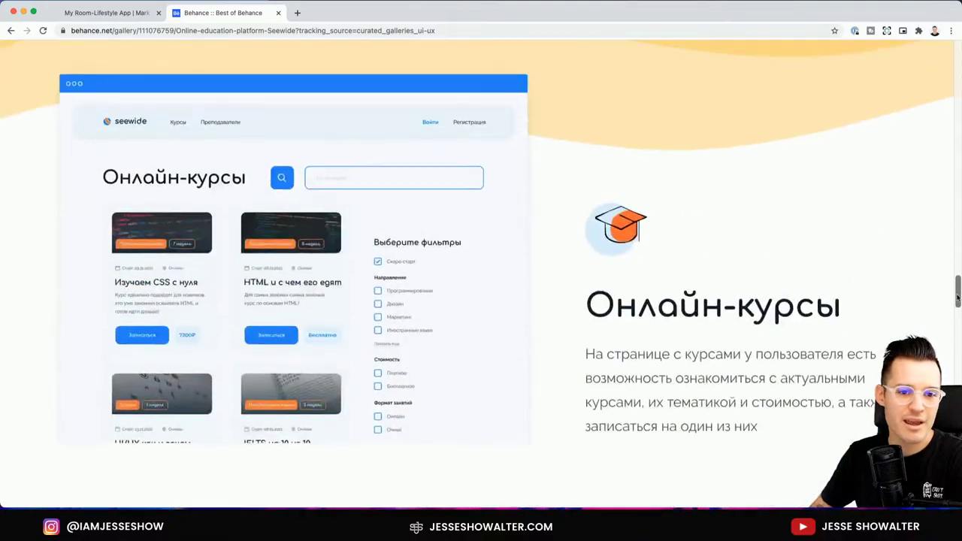
scroll(957, 298, "down", 15)
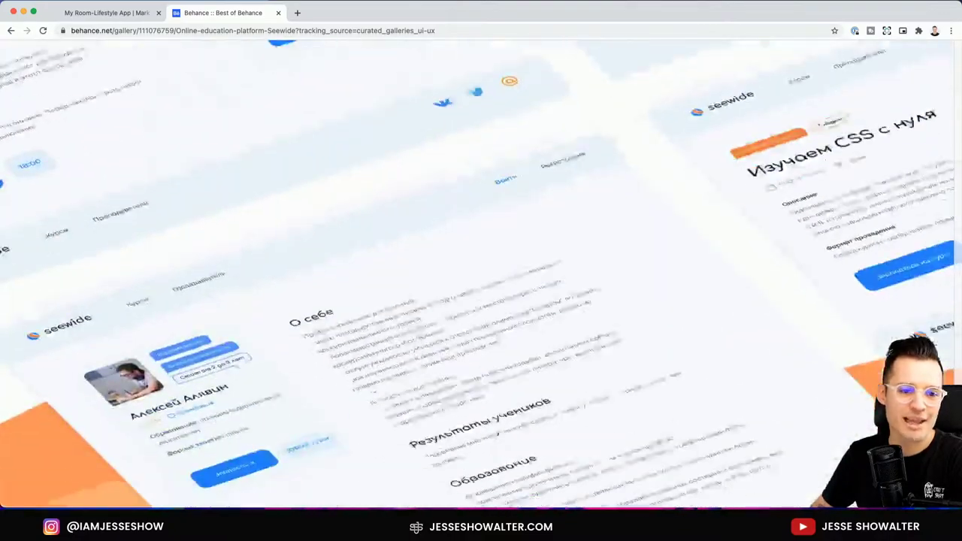
scroll(482, 274, "down", 10)
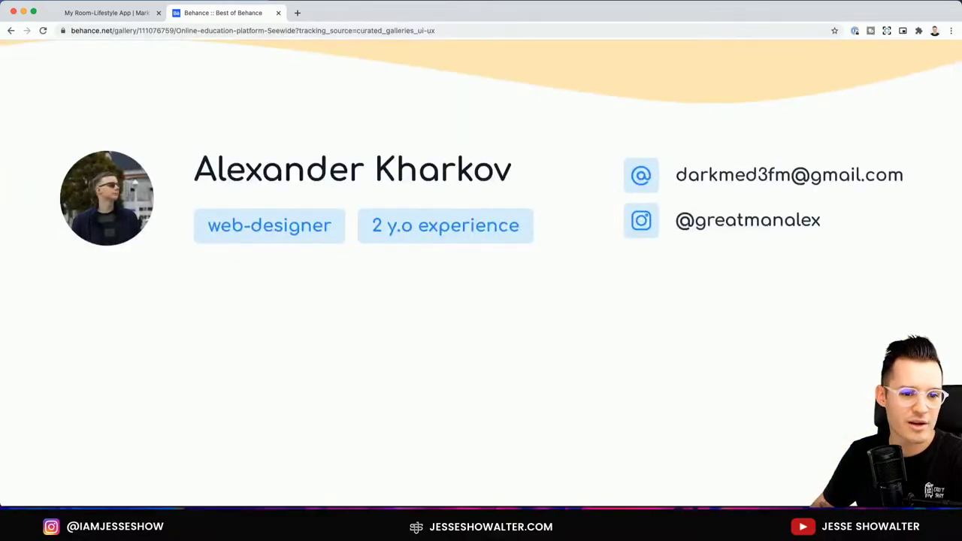
scroll(918, 177, "up", 20)
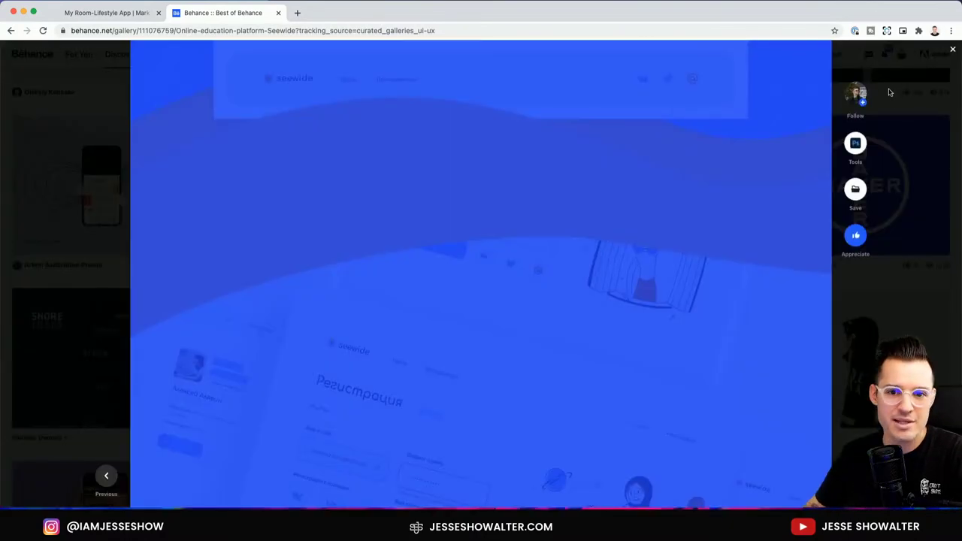
- Appreciate the Seewide project, scroll through it, then return to the My Room-Lifestyle App tab
left_click(856, 236)
scroll(511, 195, "down", 15)
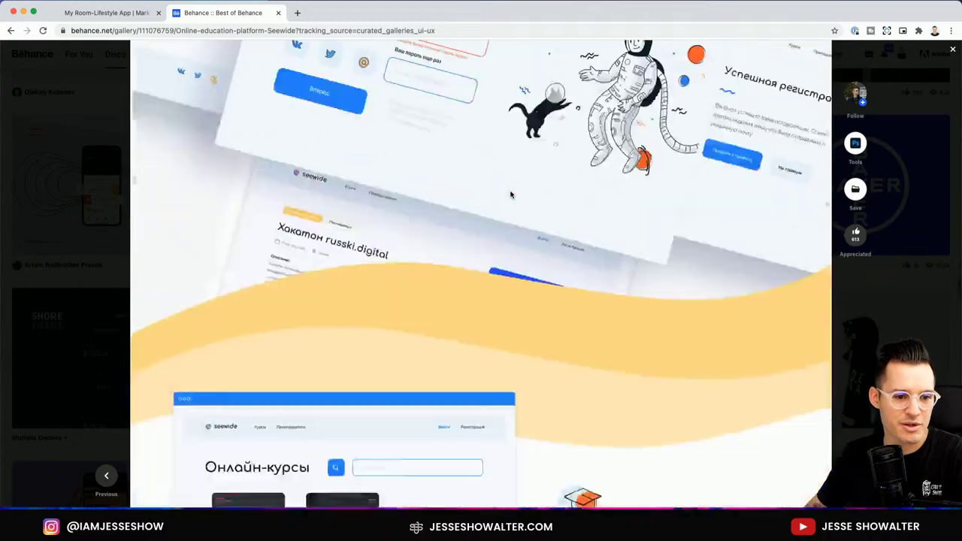
scroll(511, 190, "down", 15)
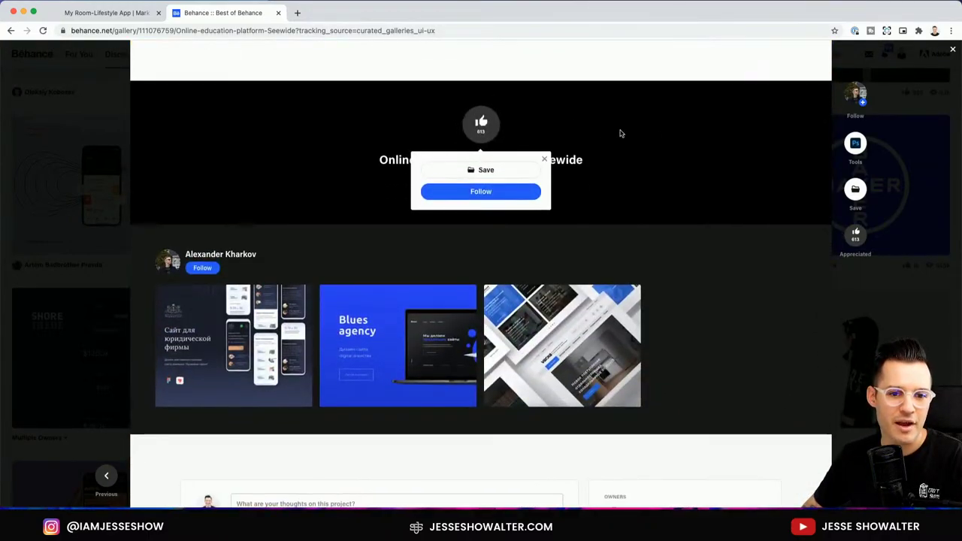
scroll(681, 170, "up", 12)
scroll(684, 174, "up", 15)
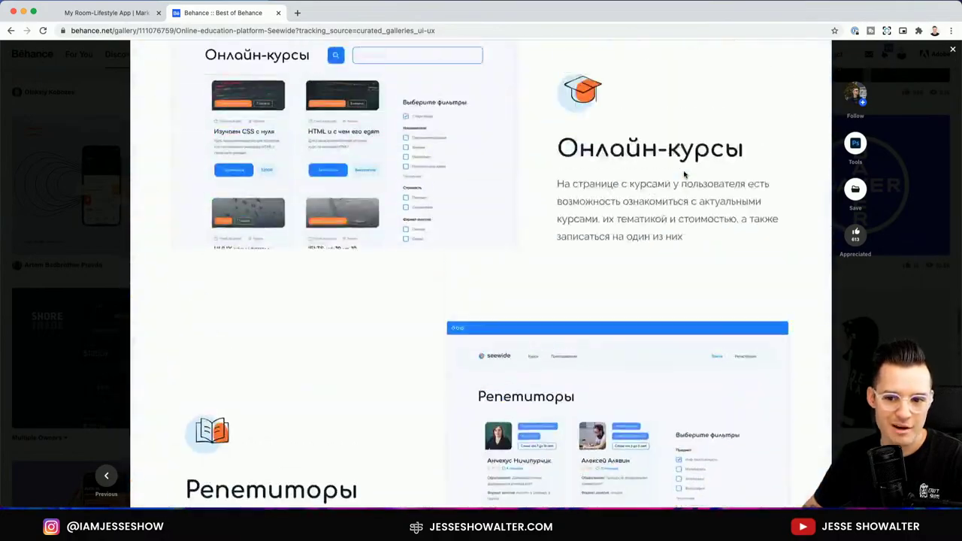
scroll(684, 174, "up", 15)
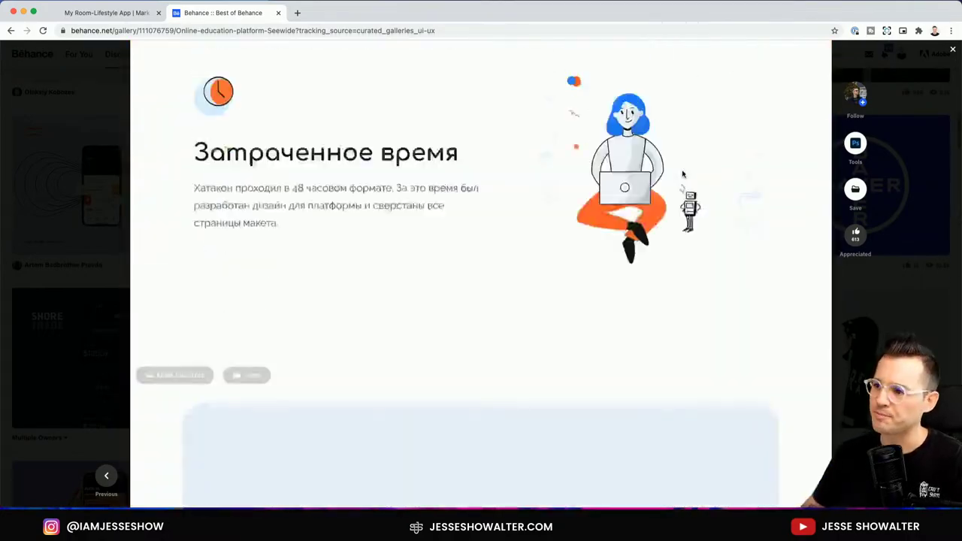
scroll(684, 174, "down", 3)
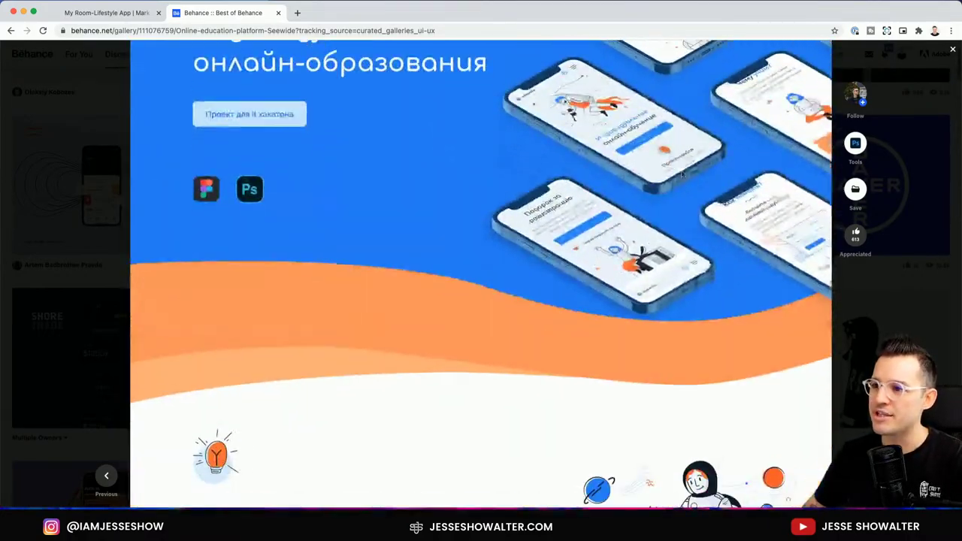
left_click(102, 14)
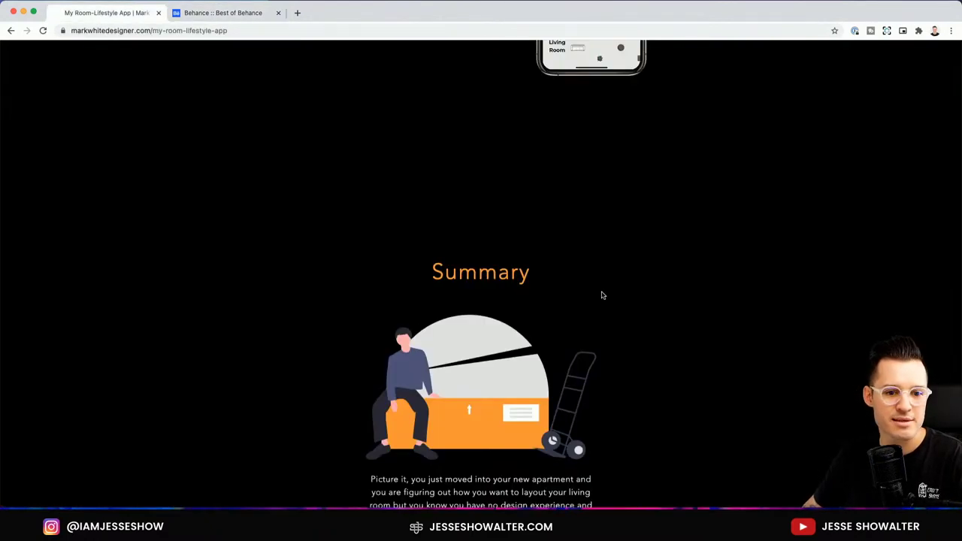
- Scroll back up to the top of the My Room case study intro
scroll(602, 295, "up", 5)
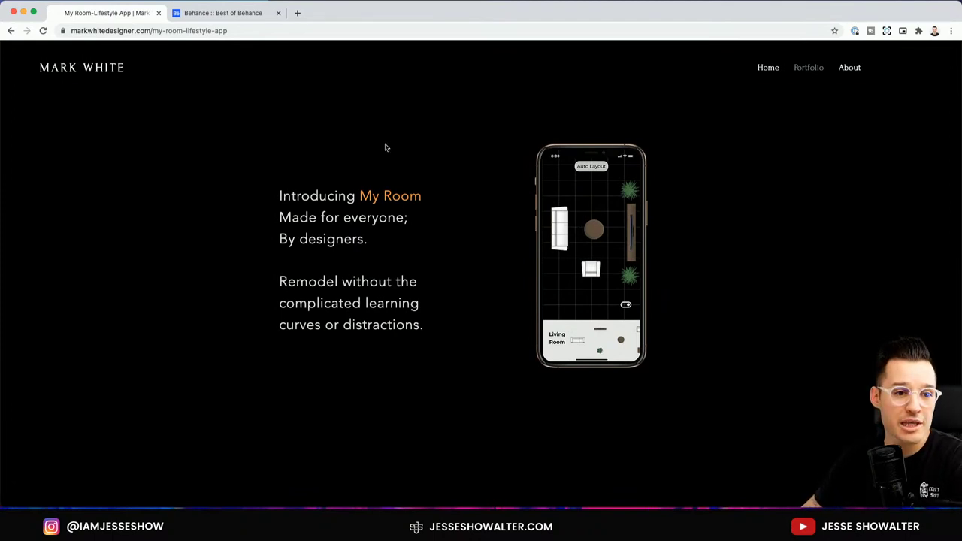
left_click(244, 15)
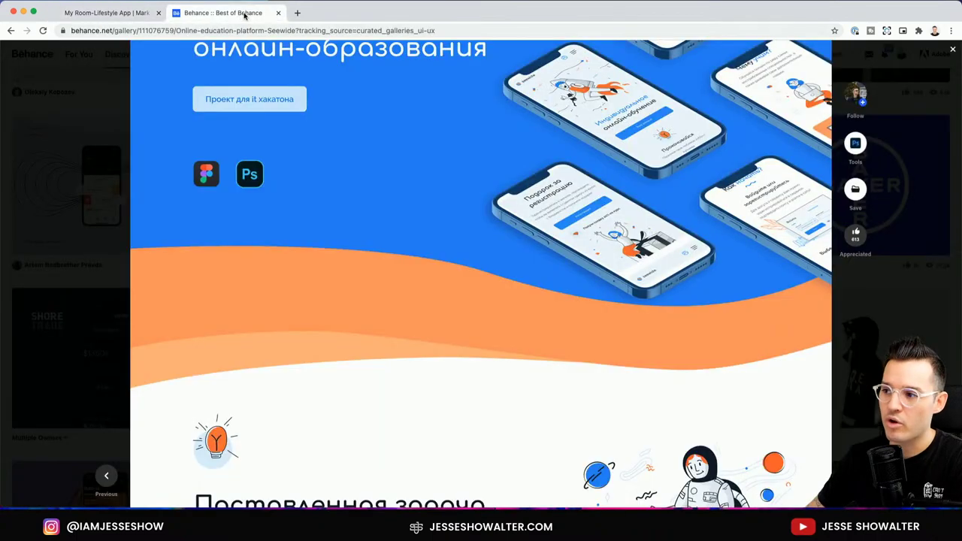
scroll(430, 261, "up", 2)
scroll(430, 261, "down", 6)
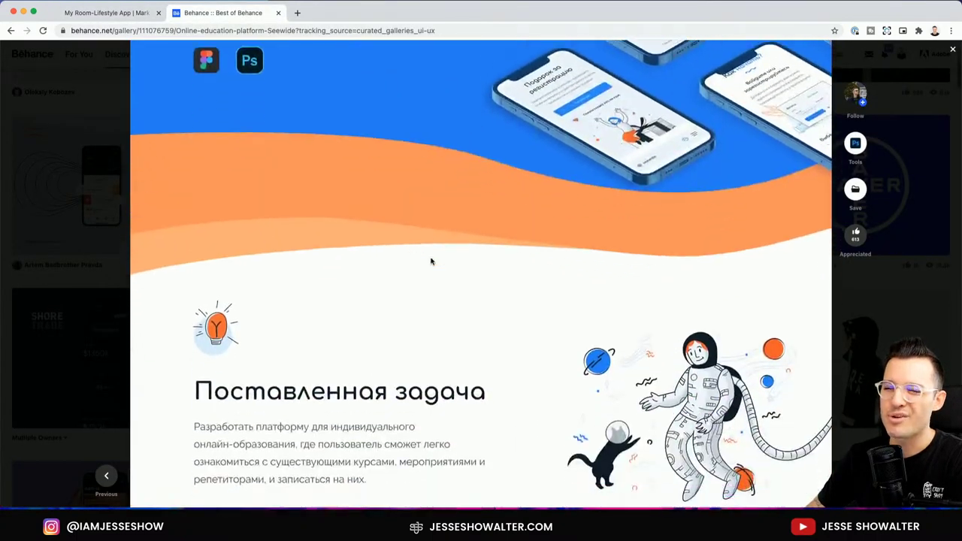
scroll(430, 260, "down", 1)
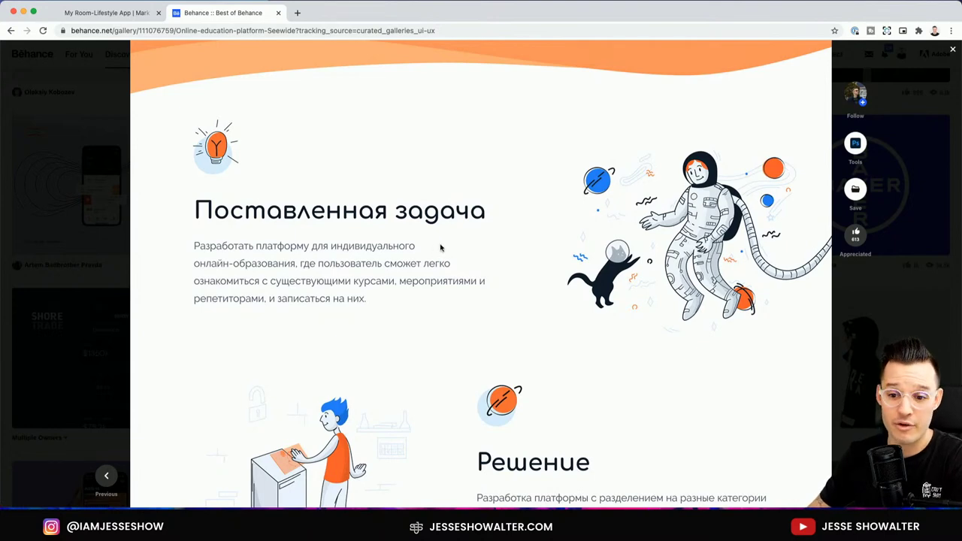
scroll(440, 247, "down", 5)
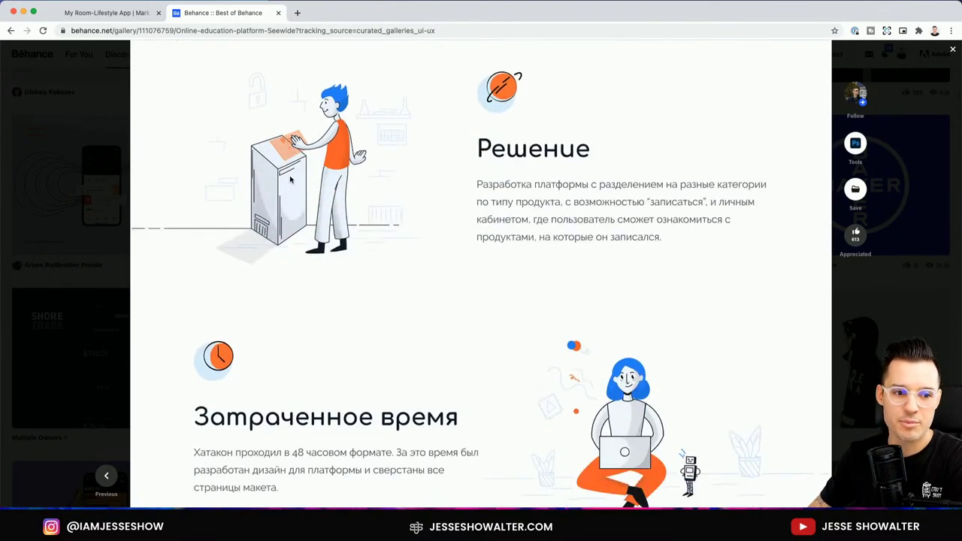
key("super+a")
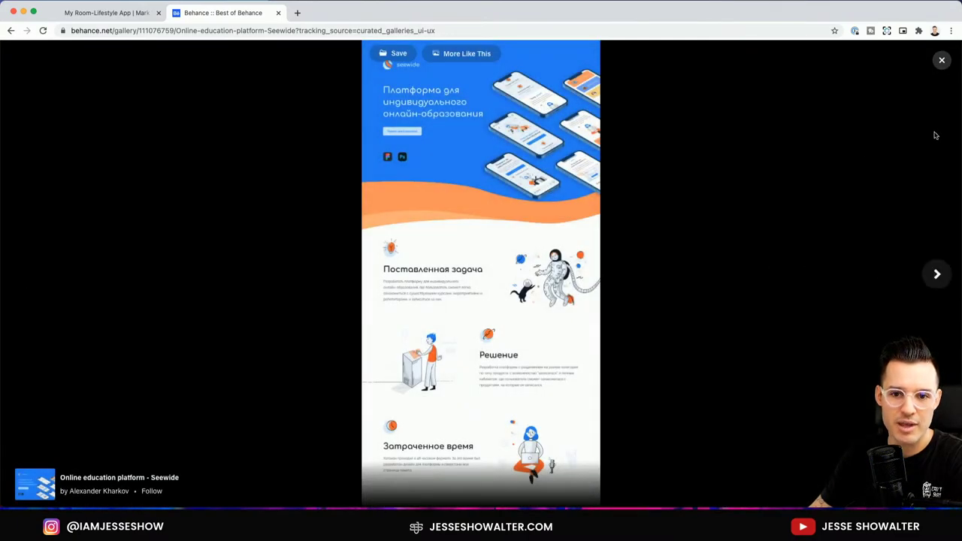
left_click(942, 60)
scroll(642, 225, "down", 5)
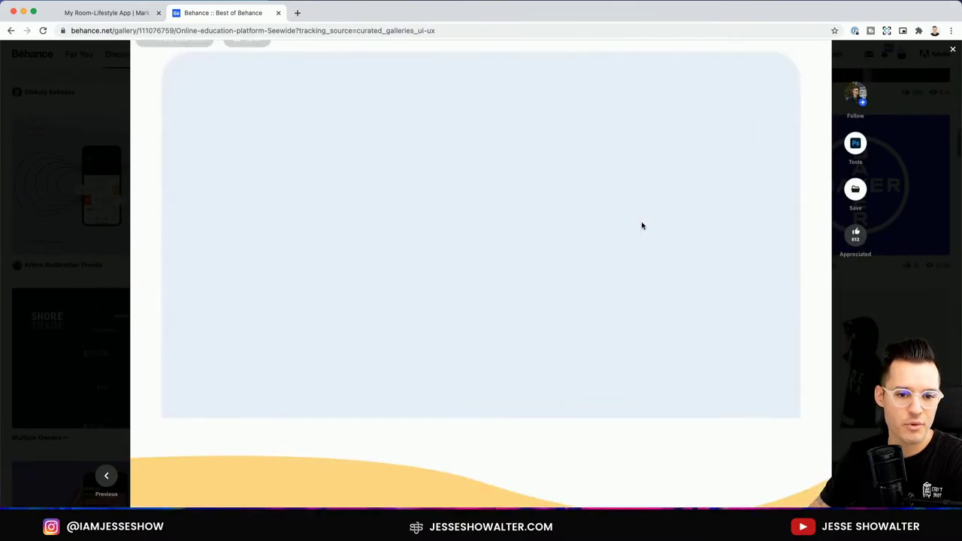
scroll(642, 225, "down", 5)
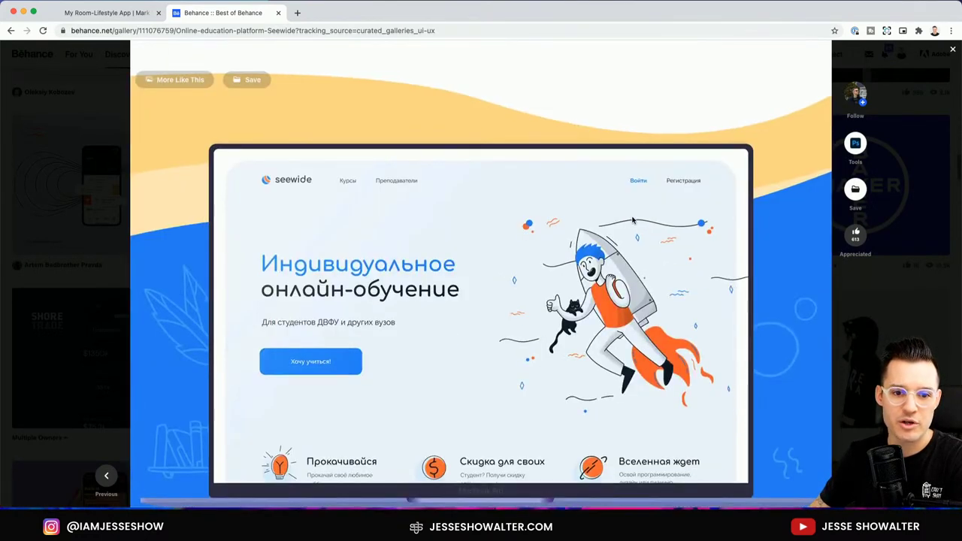
left_click(633, 220)
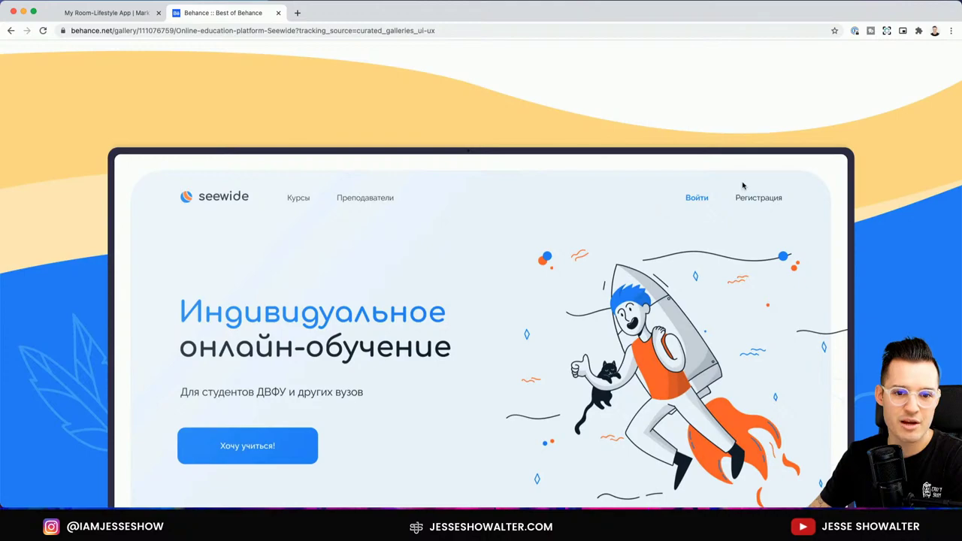
left_click(812, 144)
scroll(594, 177, "up", 10)
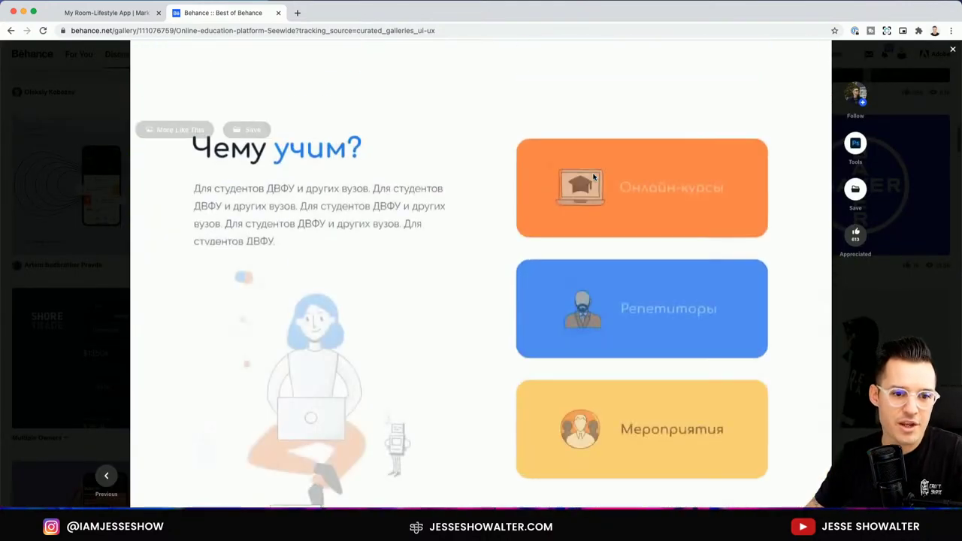
scroll(601, 177, "up", 10)
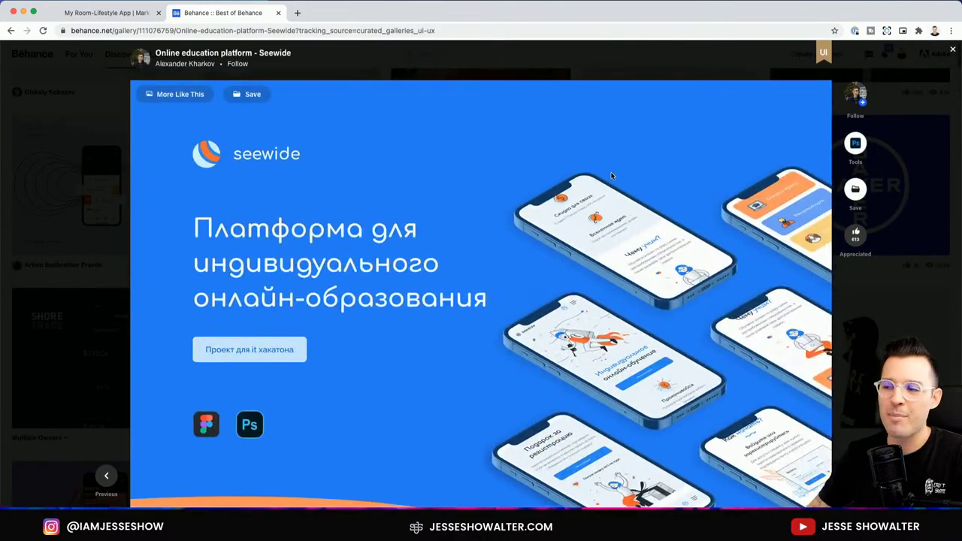